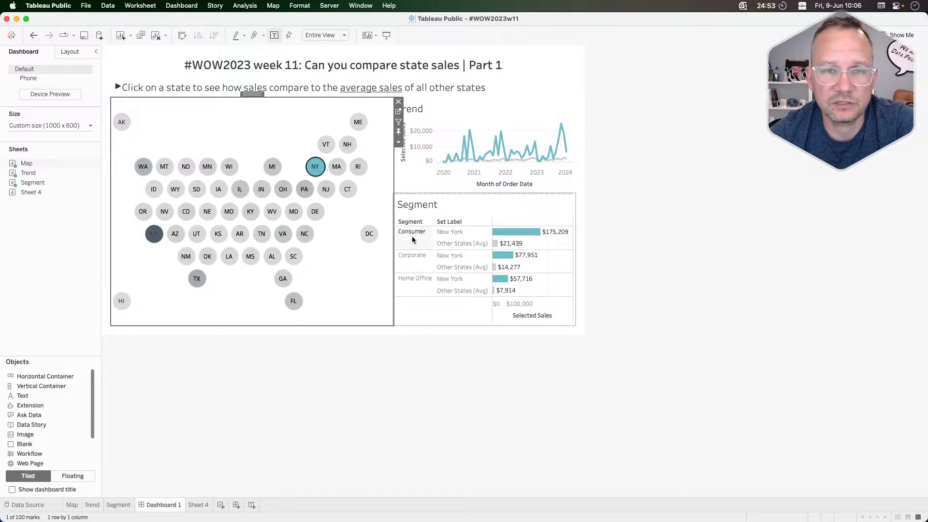
Switch to Chrome and read the Week 23 challenge page's state-selection behaviour, example dashboard and requirements
{"action": "mouse_move", "coordinate": [543, 234]}
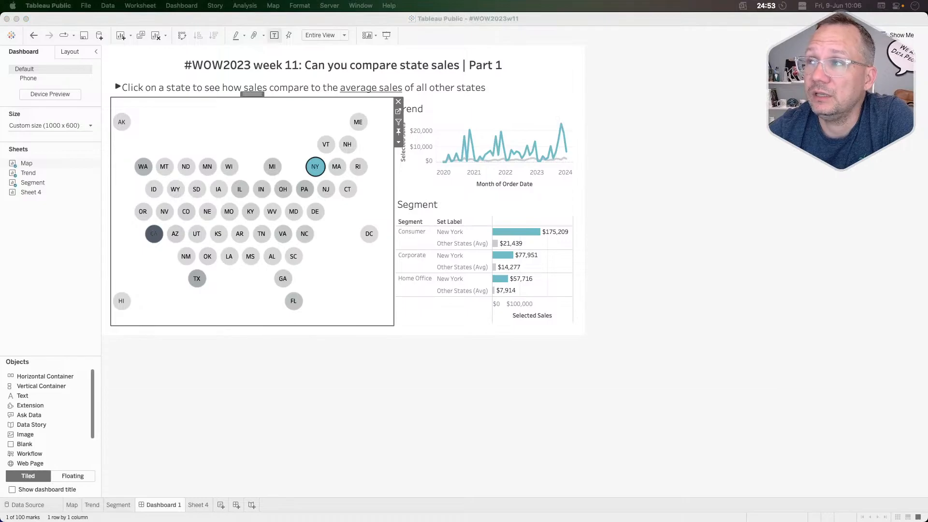
{"action": "left_click_drag", "start_coordinate": [927, 116], "coordinate": [924, 116]}
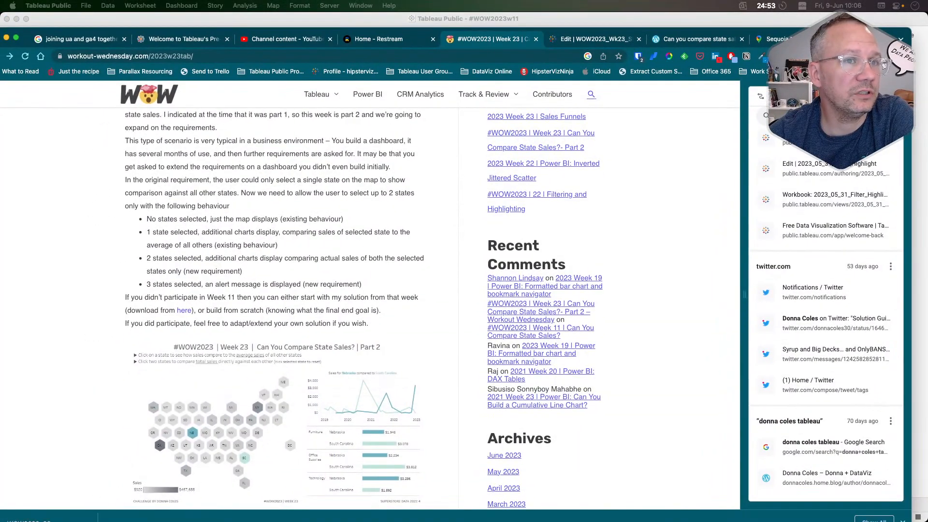
{"action": "left_click", "coordinate": [891, 96]}
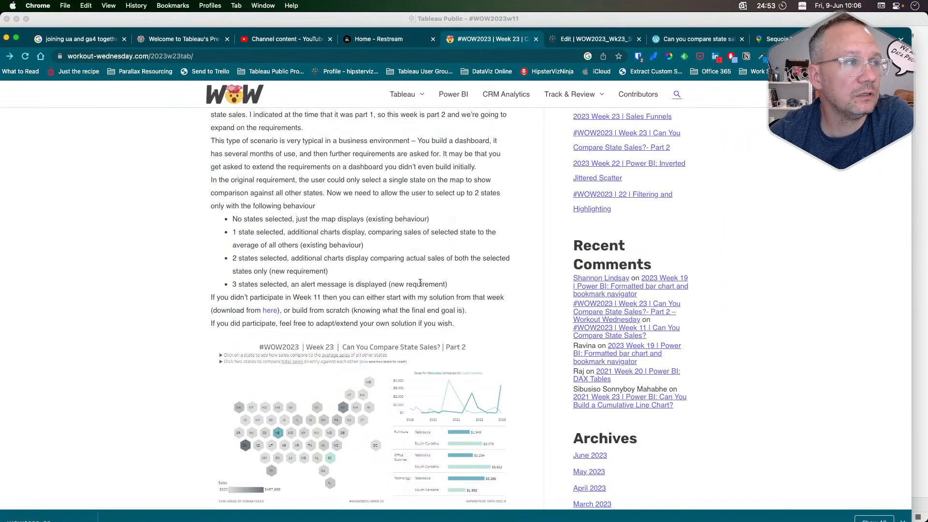
{"action": "scroll", "coordinate": [420, 284], "scroll_direction": "up", "scroll_amount": 2}
{"action": "scroll", "coordinate": [419, 283], "scroll_direction": "down", "scroll_amount": 3}
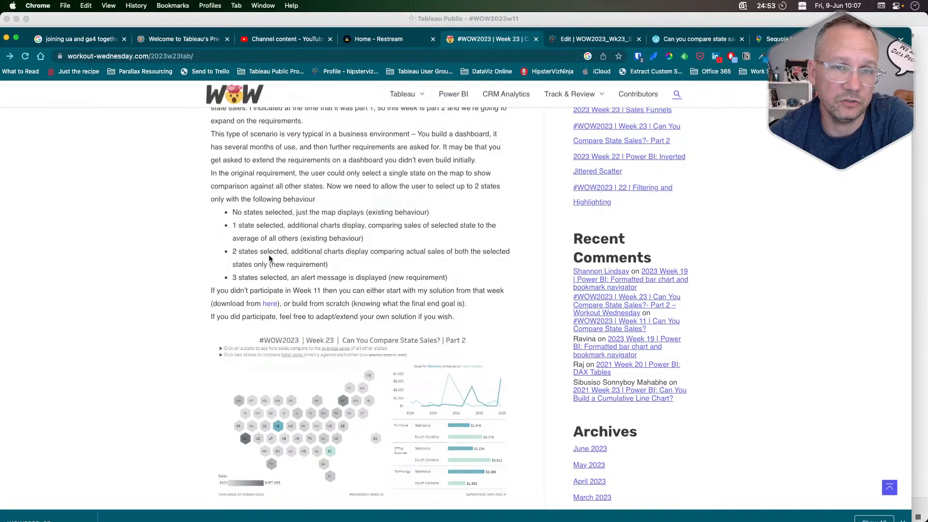
{"action": "scroll", "coordinate": [269, 259], "scroll_direction": "down", "scroll_amount": 2}
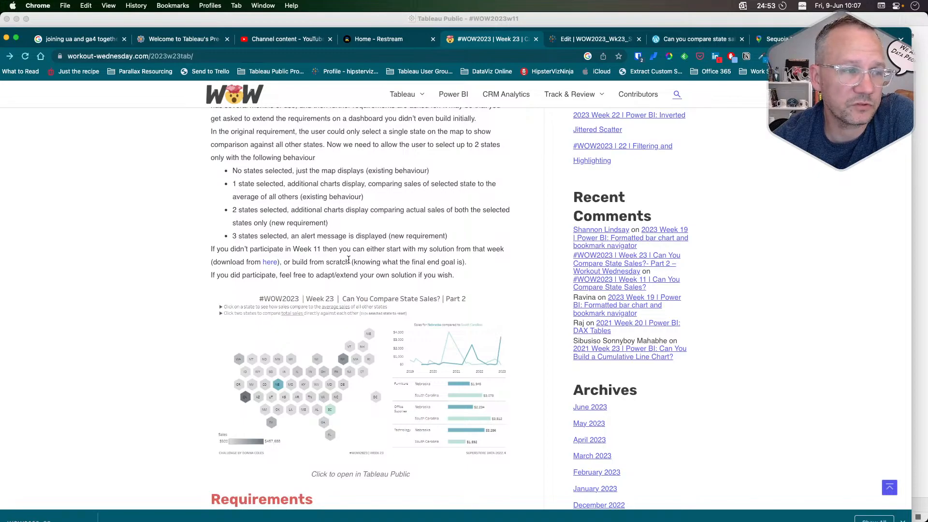
{"action": "scroll", "coordinate": [292, 280], "scroll_direction": "down", "scroll_amount": 3}
{"action": "scroll", "coordinate": [291, 282], "scroll_direction": "down", "scroll_amount": 5}
{"action": "scroll", "coordinate": [292, 282], "scroll_direction": "up", "scroll_amount": 4}
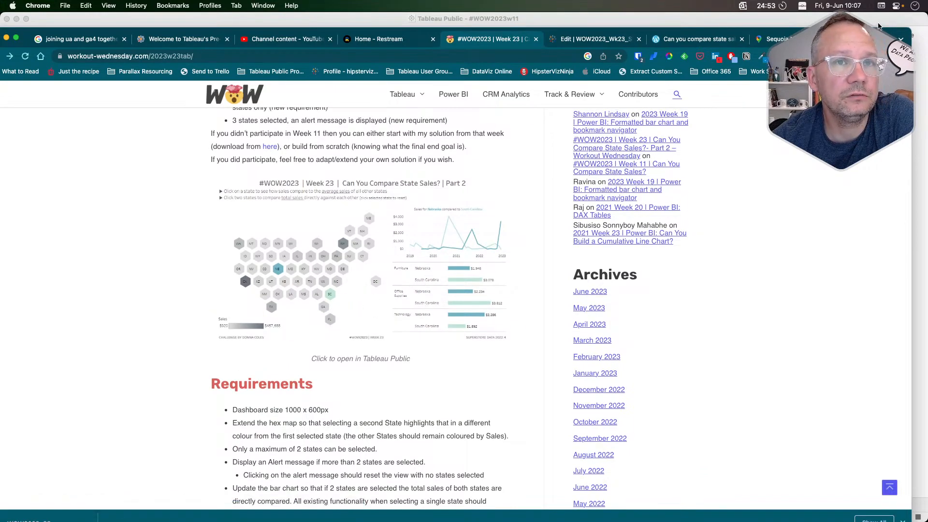
{"action": "left_click_drag", "start_coordinate": [880, 39], "coordinate": [927, 43]}
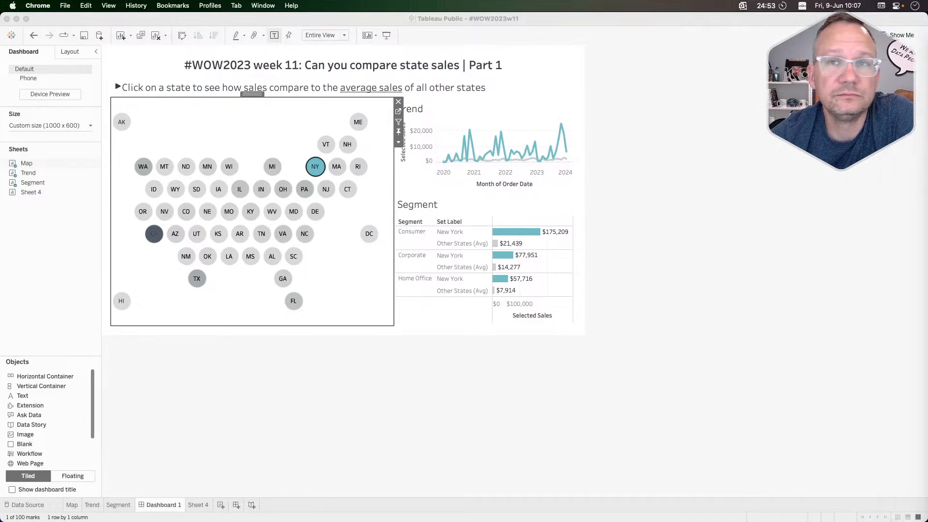
Return to Tableau Public and examine how the existing Map sheet is set up
{"action": "left_click", "coordinate": [581, 342]}
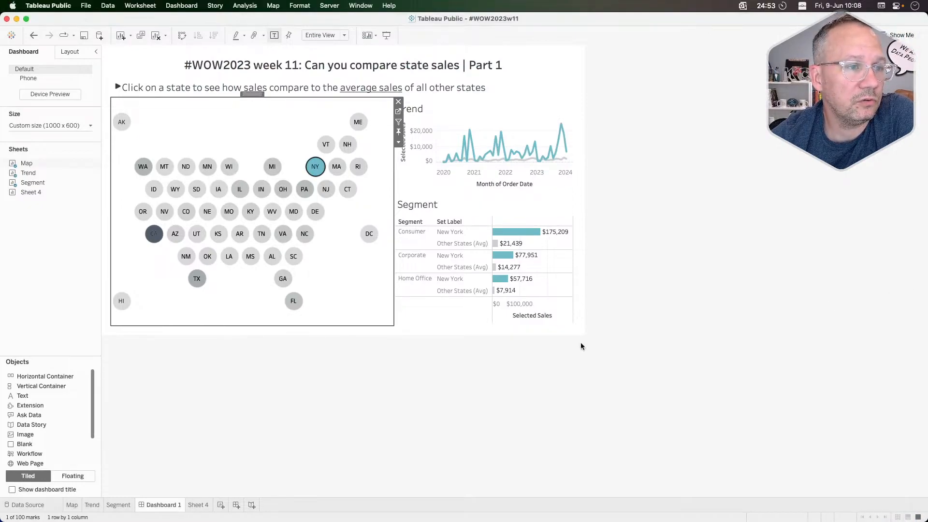
{"action": "left_click", "coordinate": [472, 243]}
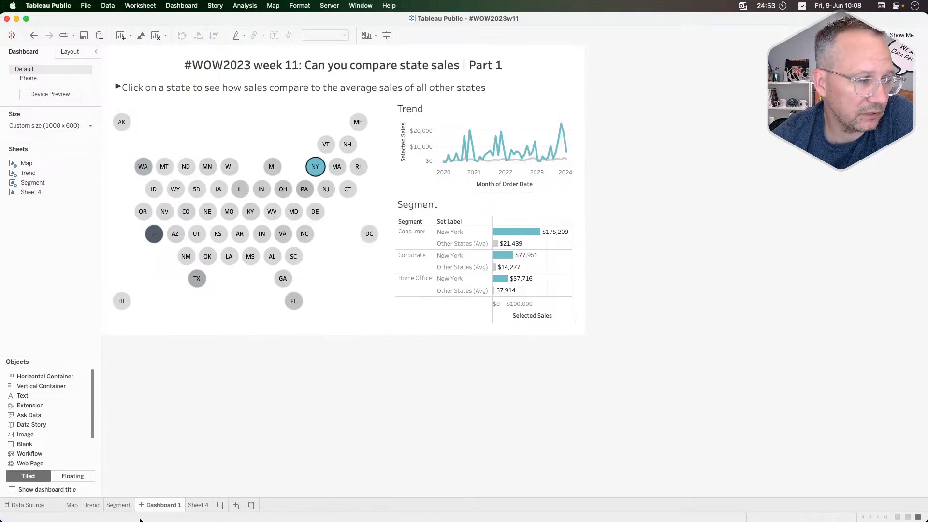
{"action": "left_click", "coordinate": [71, 505]}
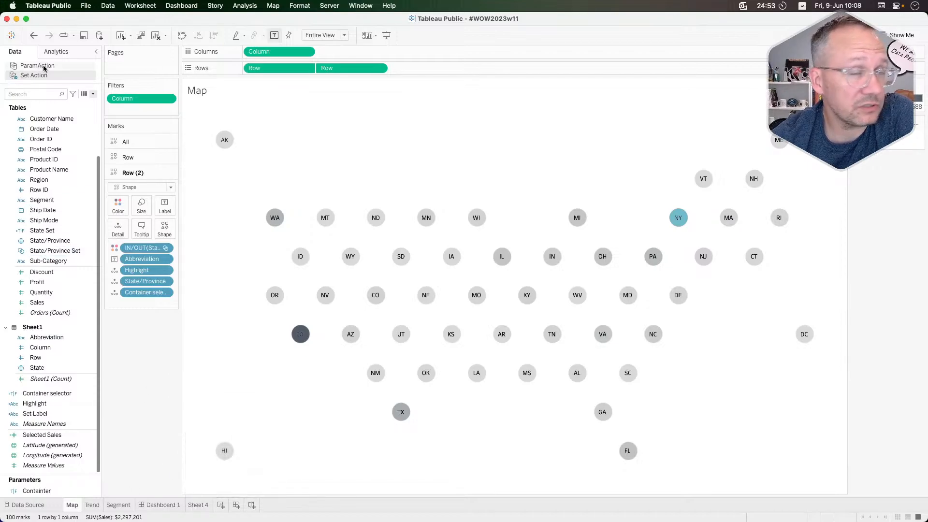
On Sheet 4, use the ParamAction data source and place the Column field on Columns and Row on Rows
{"action": "left_click", "coordinate": [195, 505]}
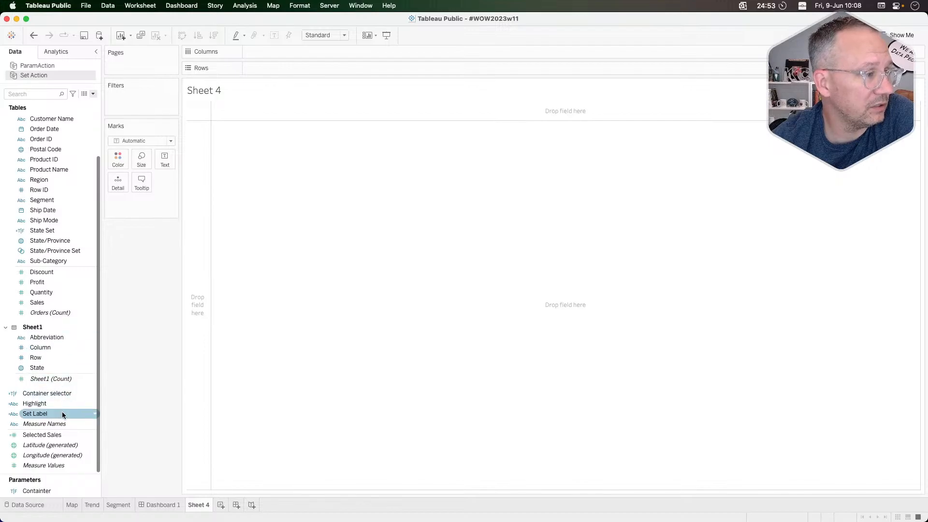
{"action": "left_click", "coordinate": [35, 68]}
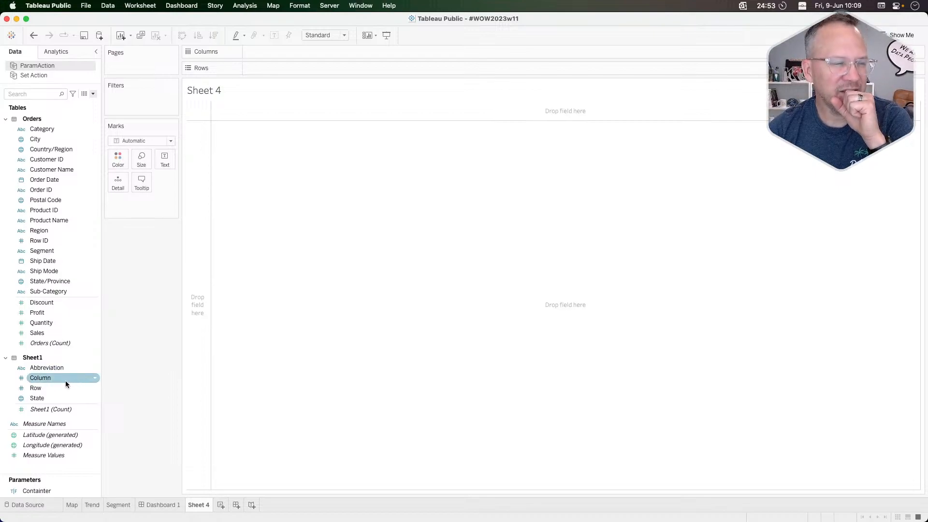
{"action": "left_click_drag", "start_coordinate": [53, 381], "coordinate": [288, 54]}
{"action": "left_click_drag", "start_coordinate": [59, 384], "coordinate": [286, 67]}
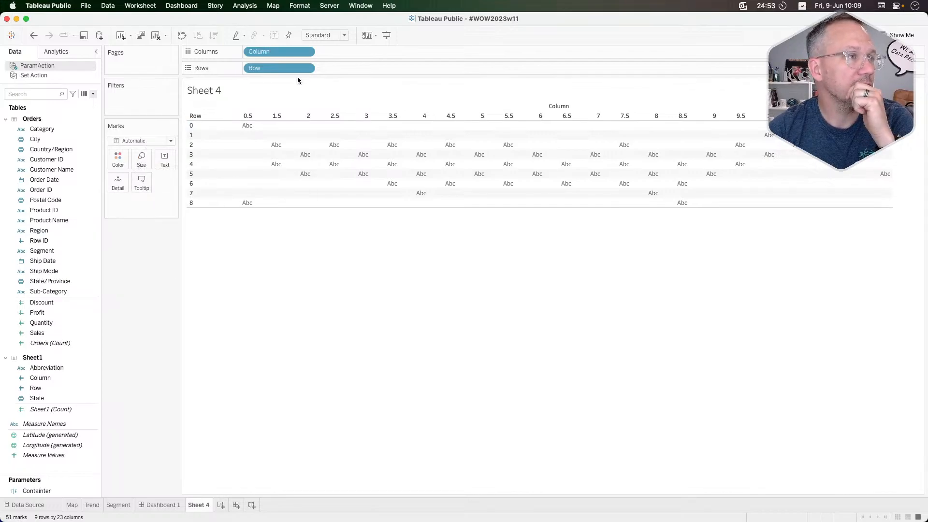
Change the mark type to Shape and assign the black hexagon from the Icon shape palette
{"action": "left_click", "coordinate": [149, 140]}
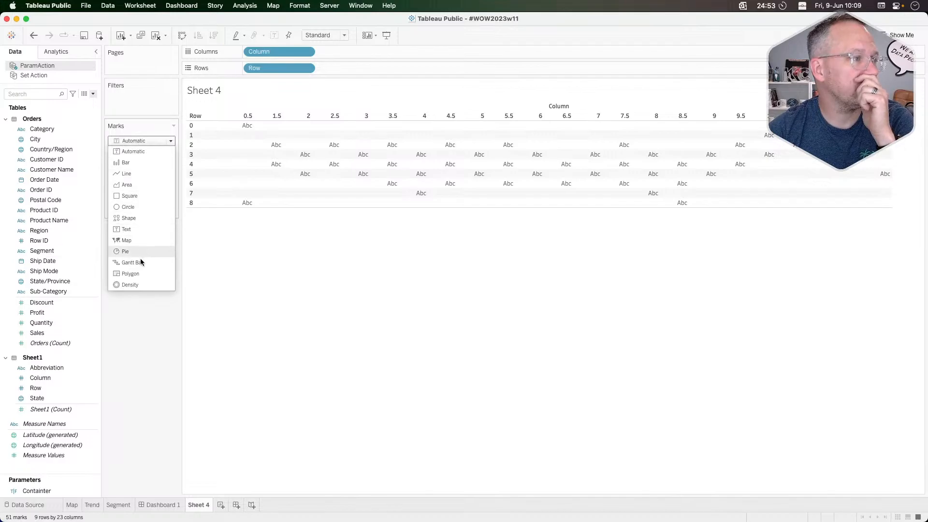
{"action": "left_click", "coordinate": [134, 217]}
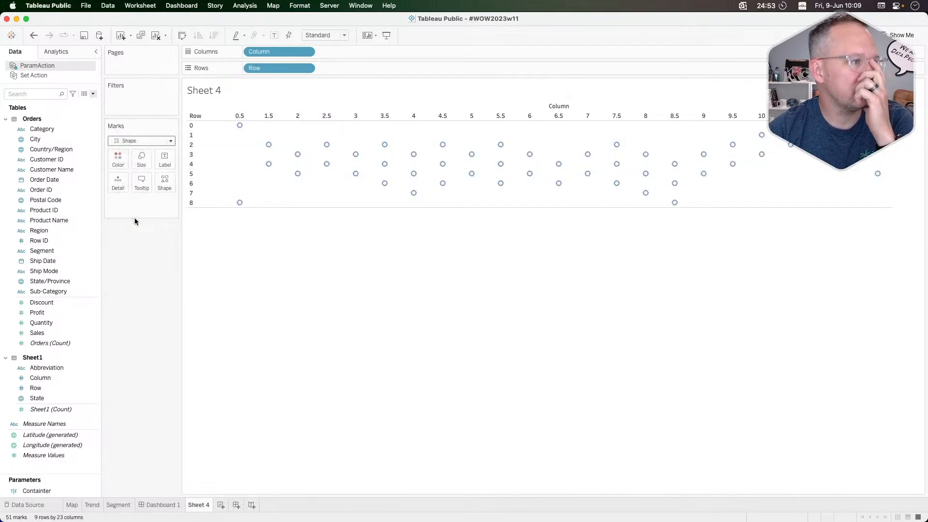
{"action": "left_click", "coordinate": [168, 181]}
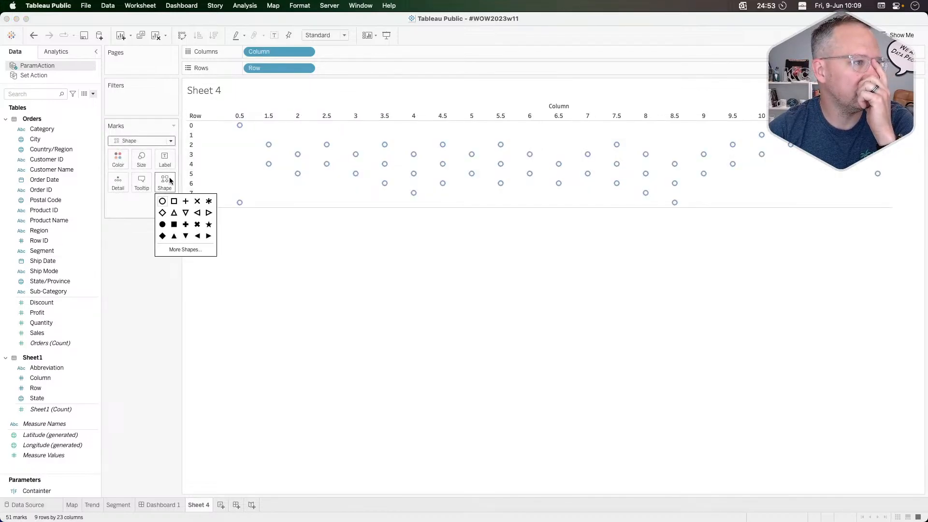
{"action": "left_click", "coordinate": [187, 250]}
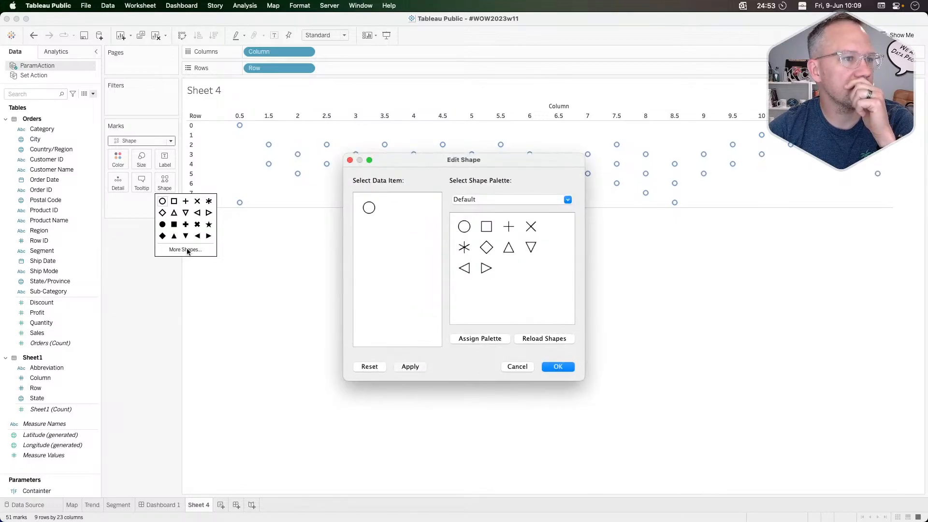
{"action": "left_click", "coordinate": [514, 200]}
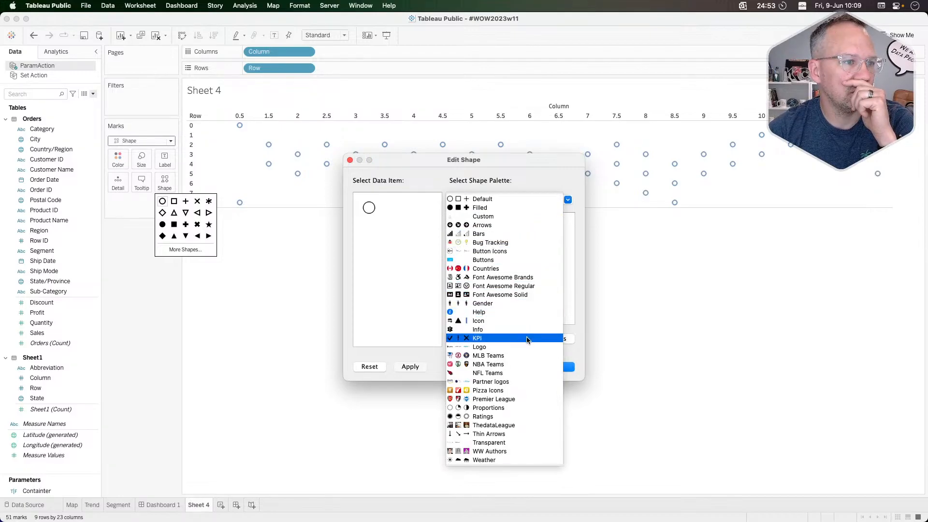
{"action": "left_click", "coordinate": [497, 321]}
{"action": "left_click", "coordinate": [531, 226]}
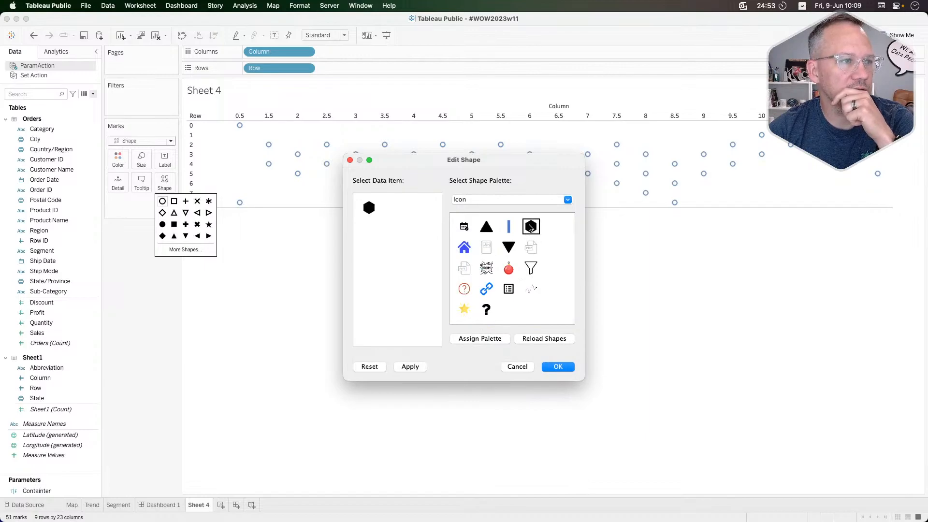
{"action": "left_click", "coordinate": [558, 367]}
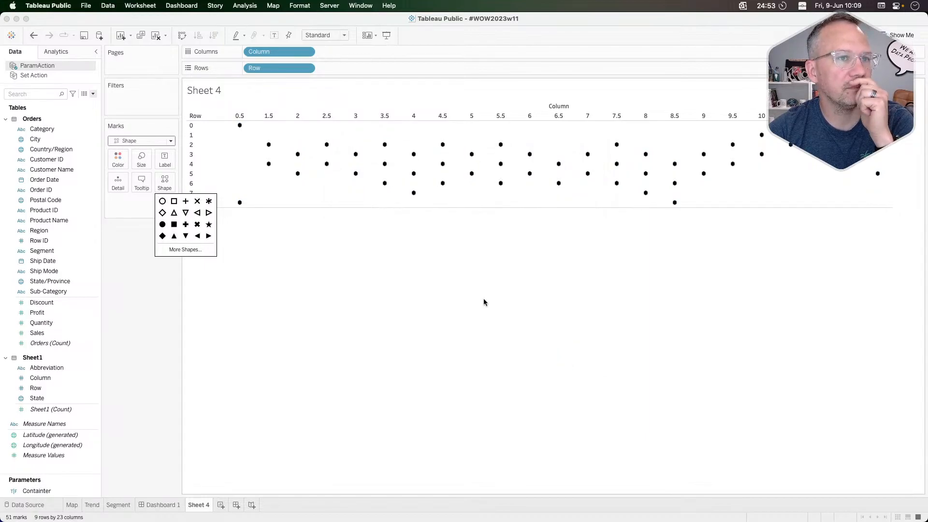
Fit Sheet 4 to Entire View and enlarge the hexagon marks to about the middle of the size range
{"action": "left_click", "coordinate": [343, 36]}
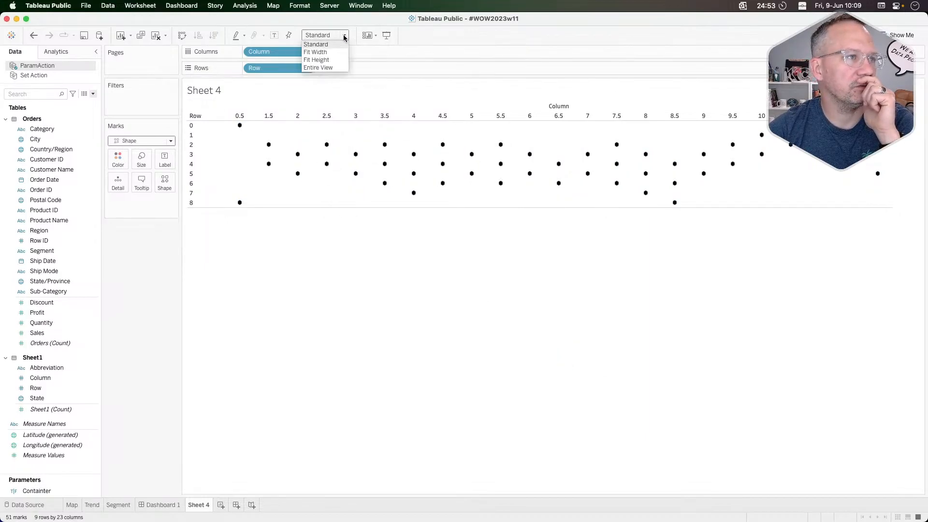
{"action": "left_click", "coordinate": [326, 67]}
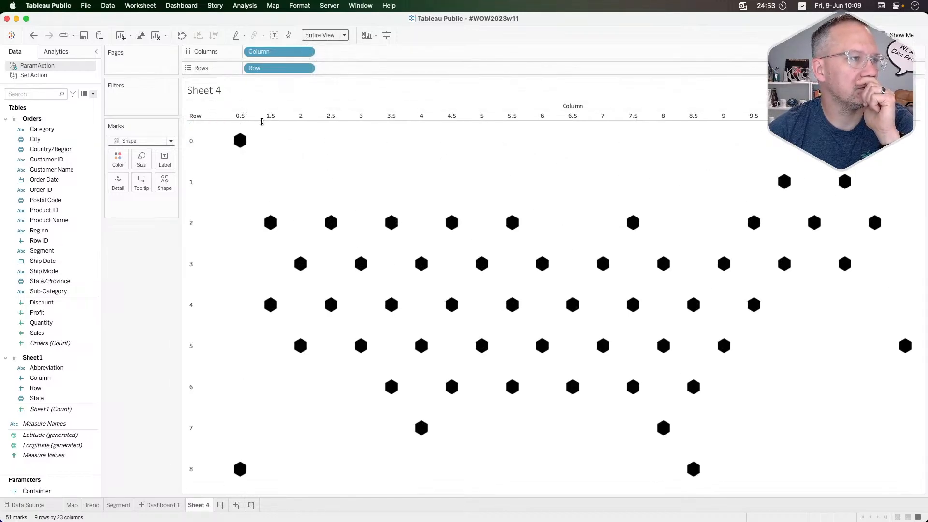
{"action": "left_click", "coordinate": [141, 160]}
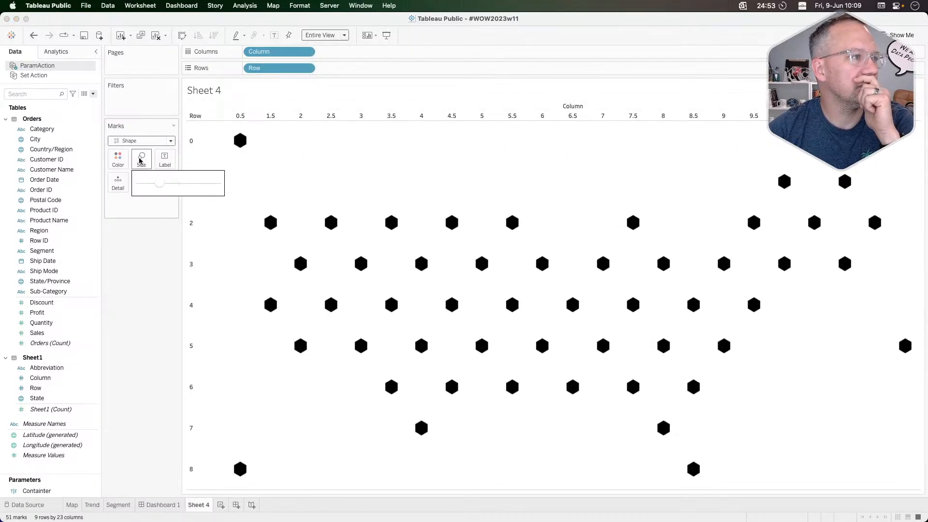
{"action": "left_click", "coordinate": [179, 184]}
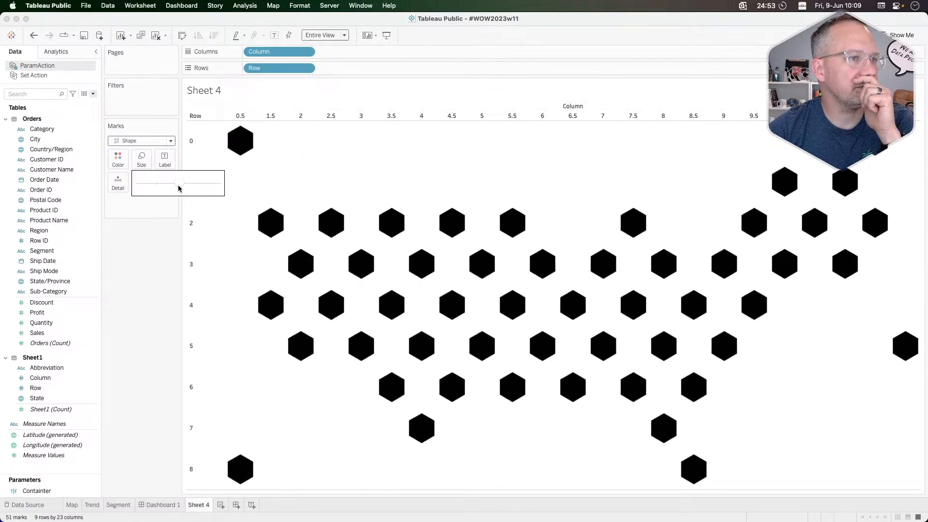
{"action": "left_click", "coordinate": [277, 114]}
Hide the headers of the Column and Row fields
{"action": "left_click", "coordinate": [306, 52]}
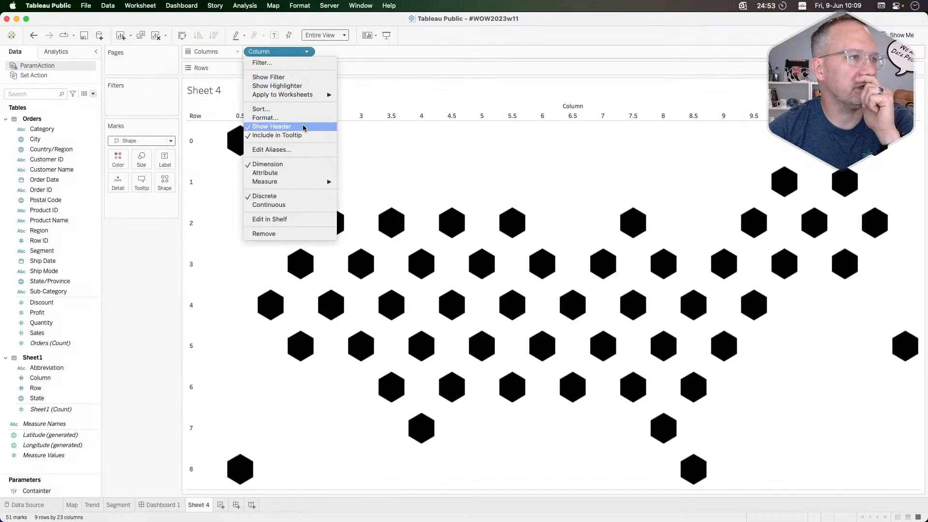
{"action": "left_click", "coordinate": [302, 128]}
{"action": "left_click", "coordinate": [306, 67]}
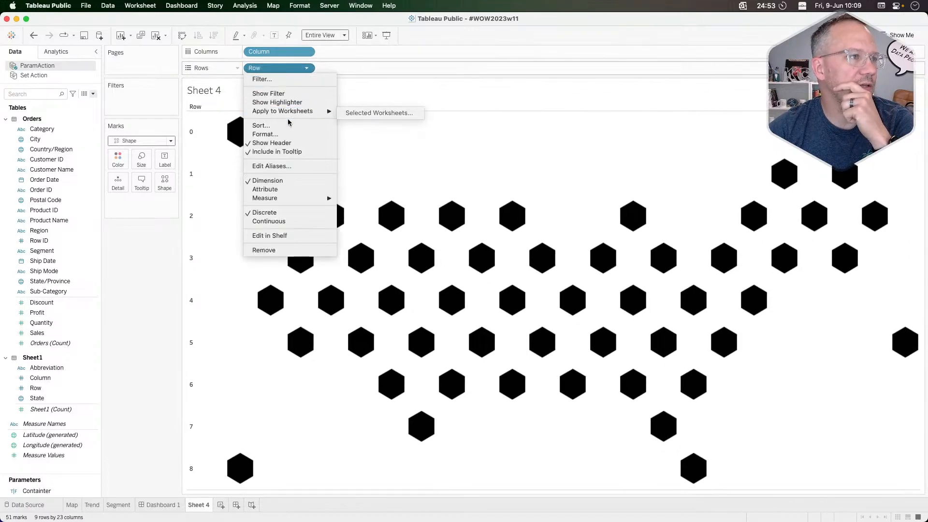
{"action": "left_click", "coordinate": [284, 142]}
Format the sheet's borders so the Row Divider's Pane setting is None, and close the formatting options
{"action": "right_click", "coordinate": [283, 141]}
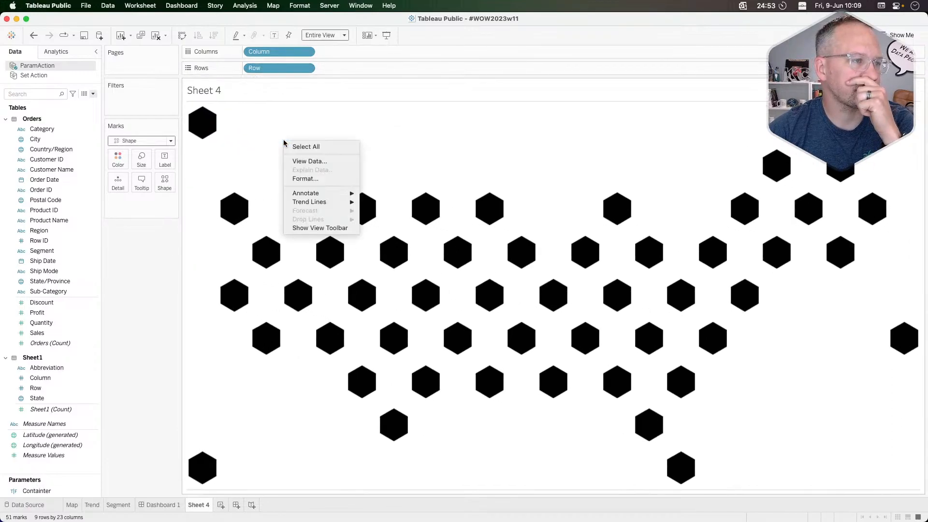
{"action": "left_click", "coordinate": [307, 178]}
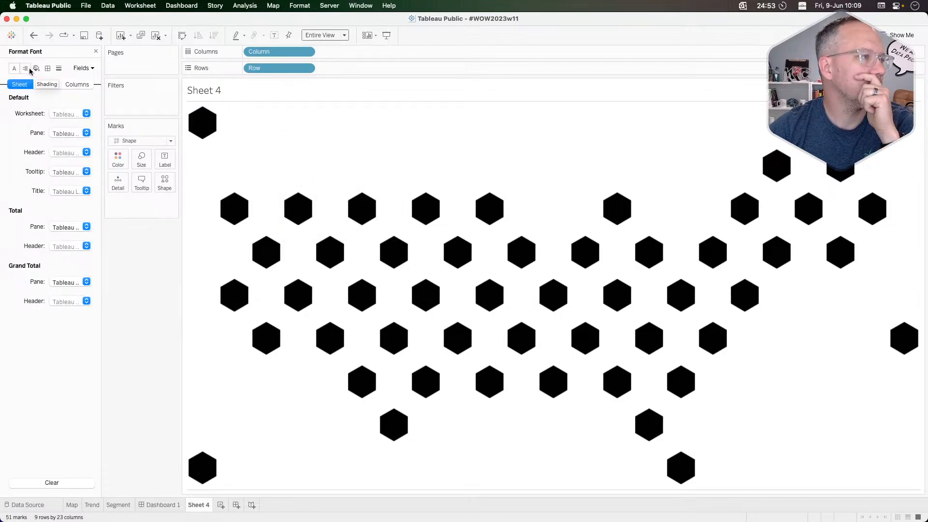
{"action": "left_click", "coordinate": [47, 68]}
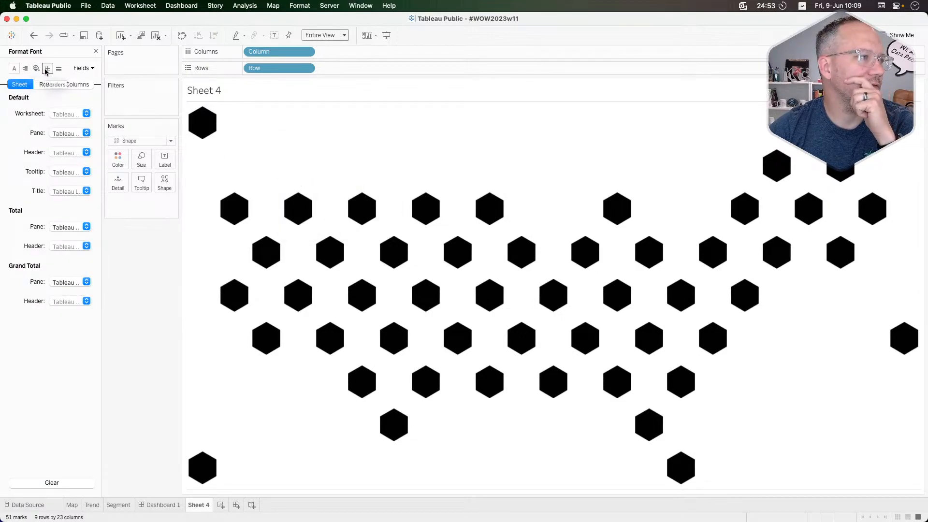
{"action": "left_click", "coordinate": [58, 303]}
{"action": "left_click", "coordinate": [109, 314]}
{"action": "left_click", "coordinate": [173, 307]}
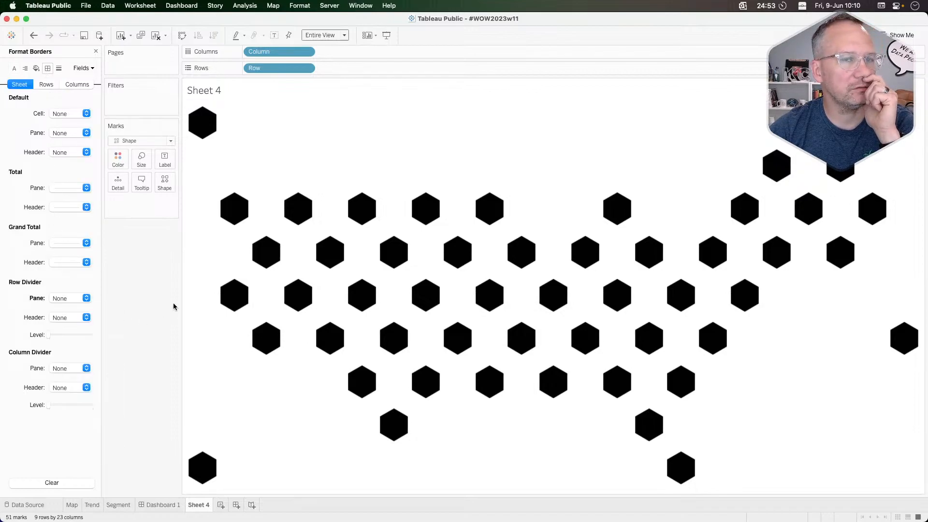
{"action": "left_click", "coordinate": [95, 51]}
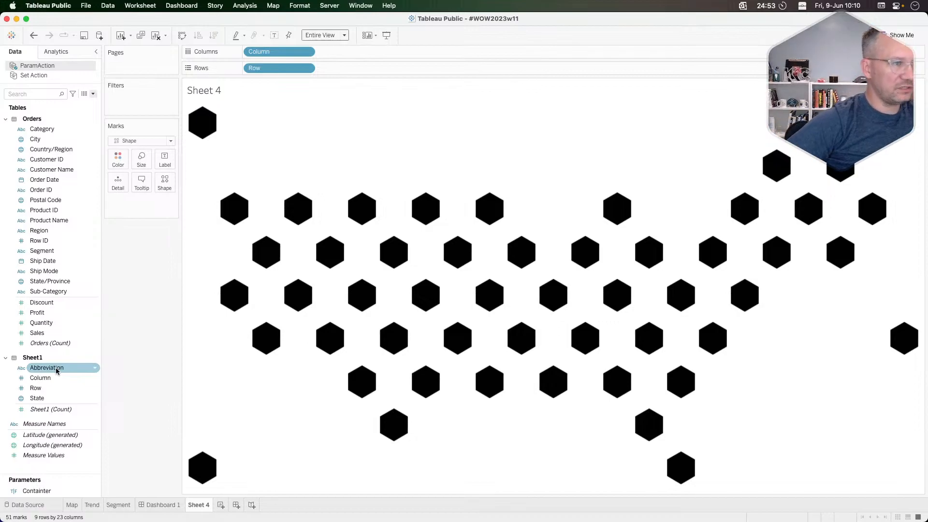
Convert the Column and Row fields on Sheet 4 from discrete to continuous, using the existing Map and Dashboard 1 as reference
{"action": "left_click", "coordinate": [76, 505]}
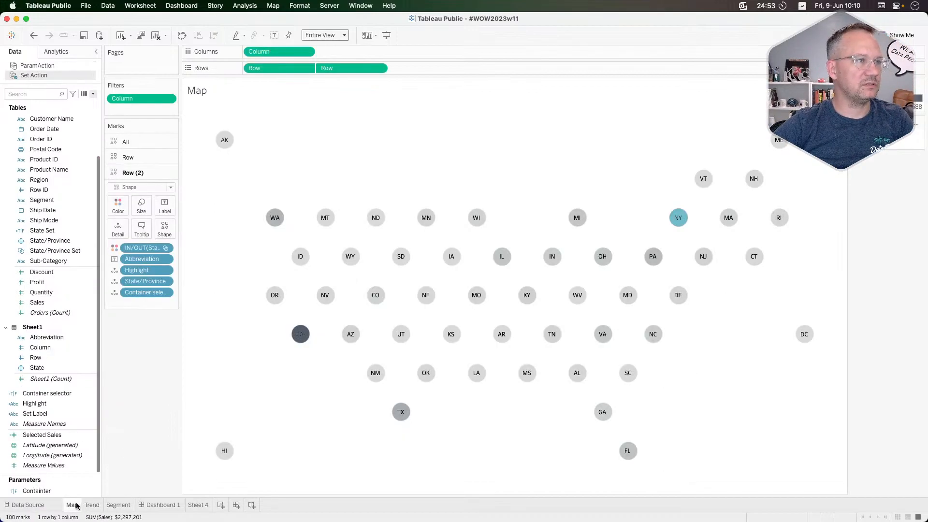
{"action": "left_click", "coordinate": [164, 505]}
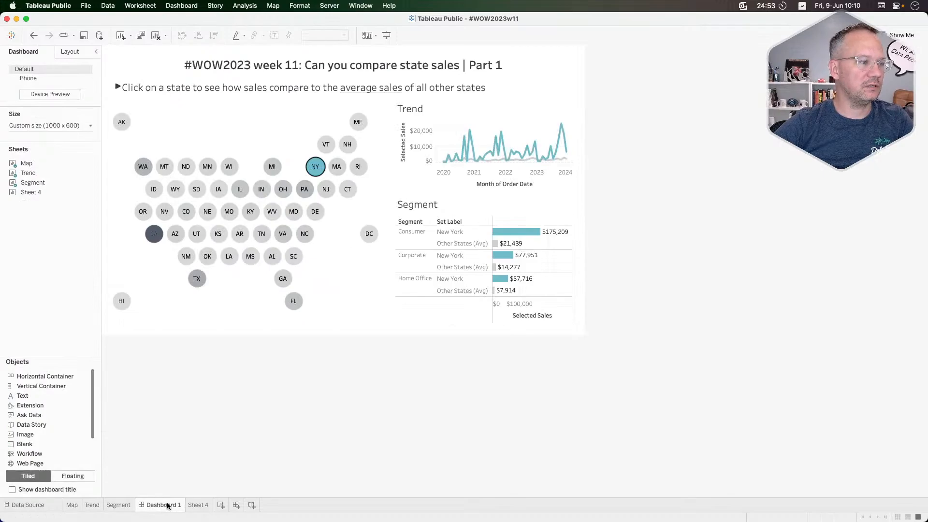
{"action": "left_click", "coordinate": [198, 505]}
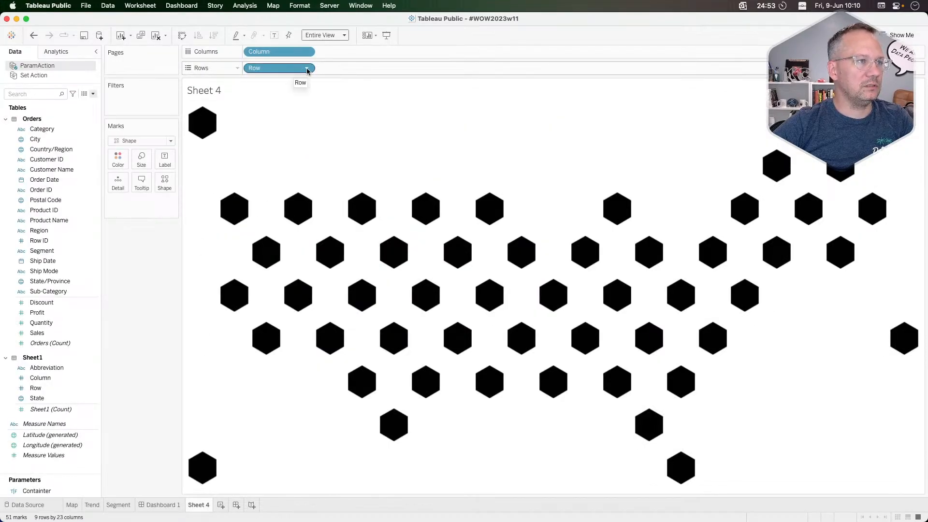
{"action": "left_click", "coordinate": [306, 51]}
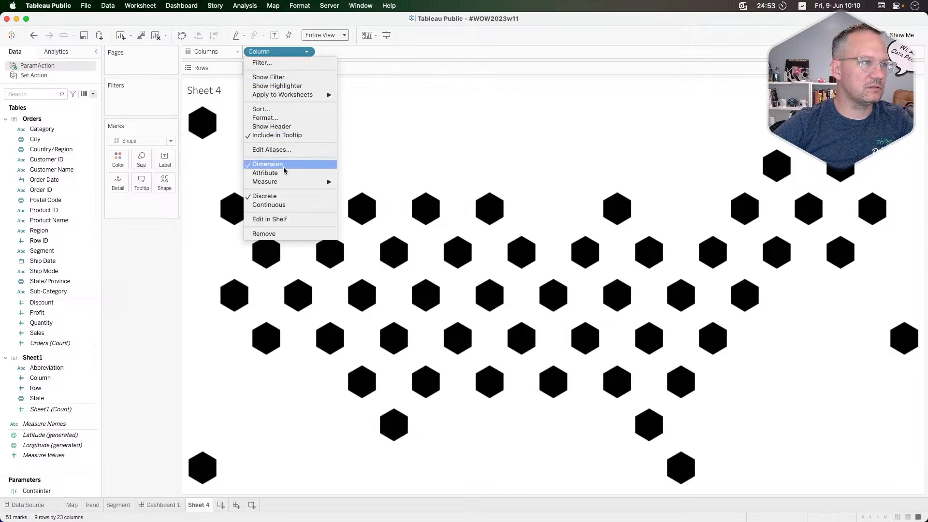
{"action": "left_click", "coordinate": [280, 205]}
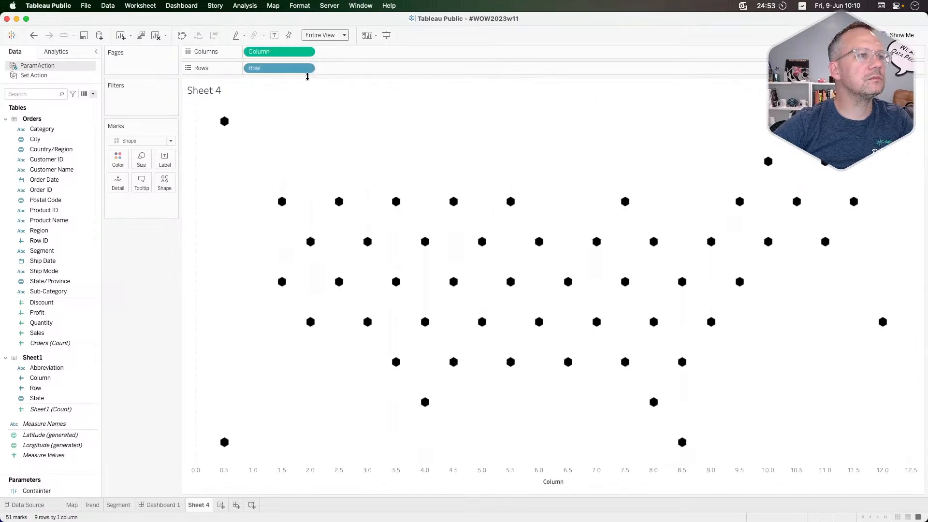
{"action": "left_click", "coordinate": [310, 68]}
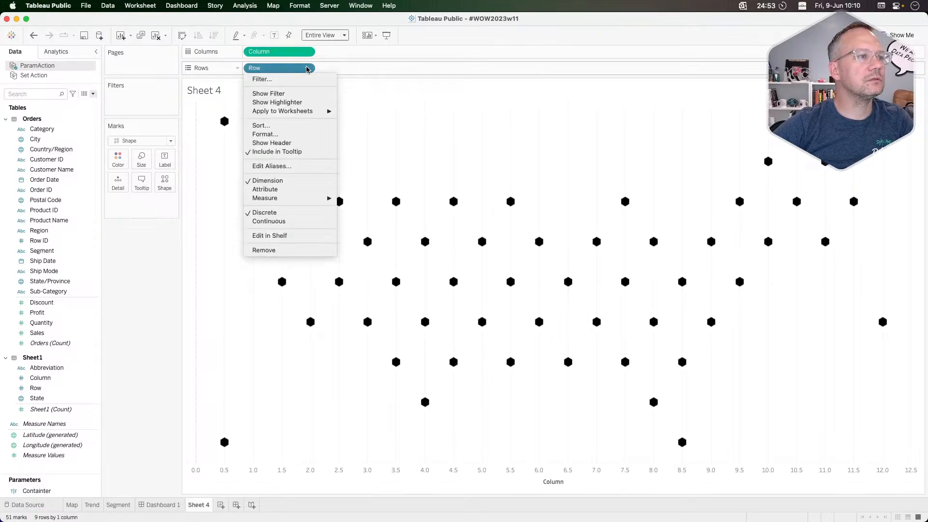
{"action": "left_click", "coordinate": [277, 225]}
Reverse the Row axis scale and enlarge the hexagon marks to about three-quarters of the size range
{"action": "right_click", "coordinate": [208, 169]}
{"action": "left_click", "coordinate": [216, 177]}
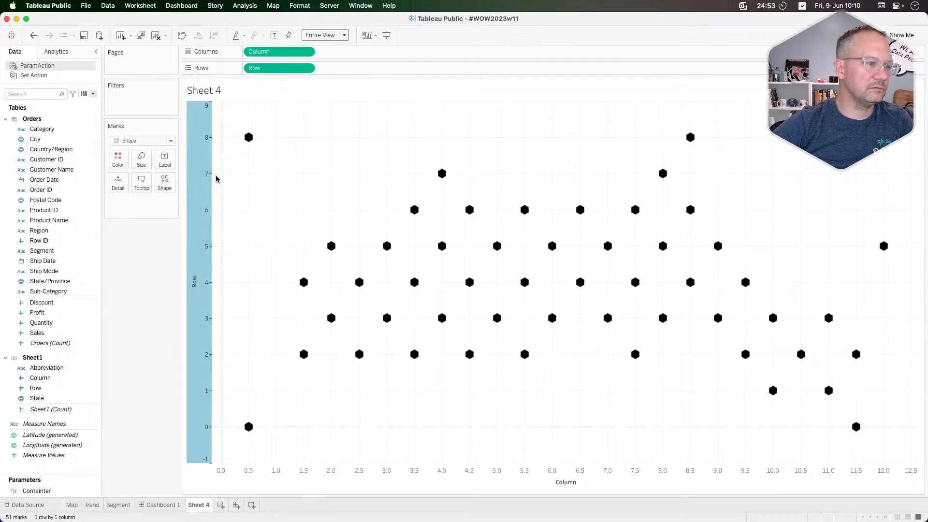
{"action": "left_click", "coordinate": [372, 288]}
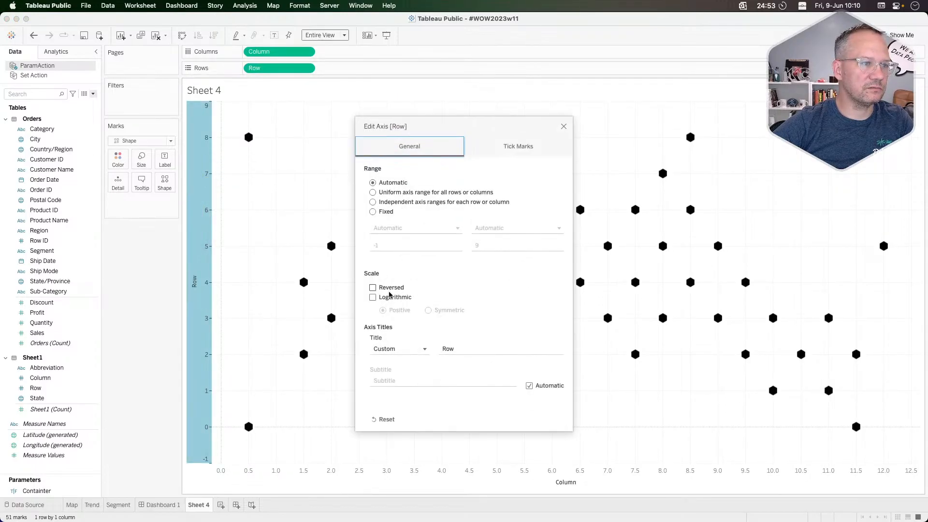
{"action": "left_click", "coordinate": [563, 127]}
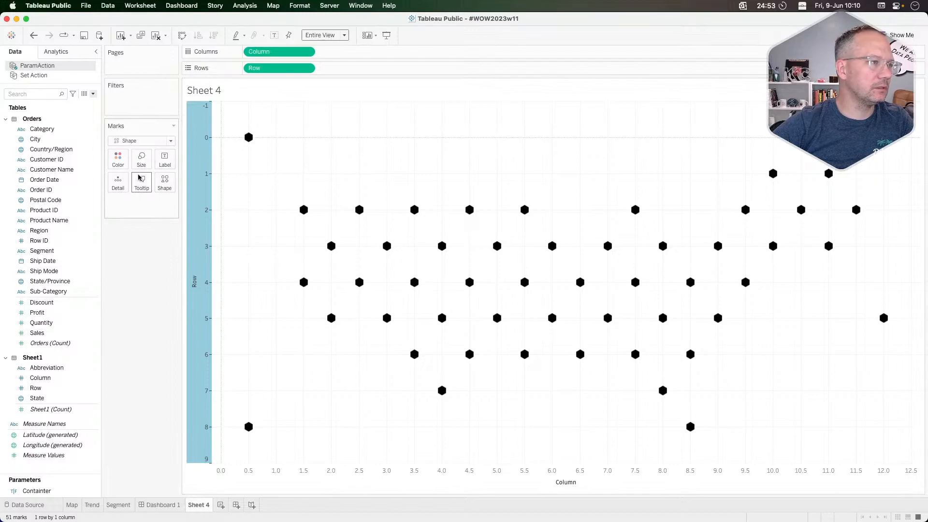
{"action": "left_click", "coordinate": [138, 159]}
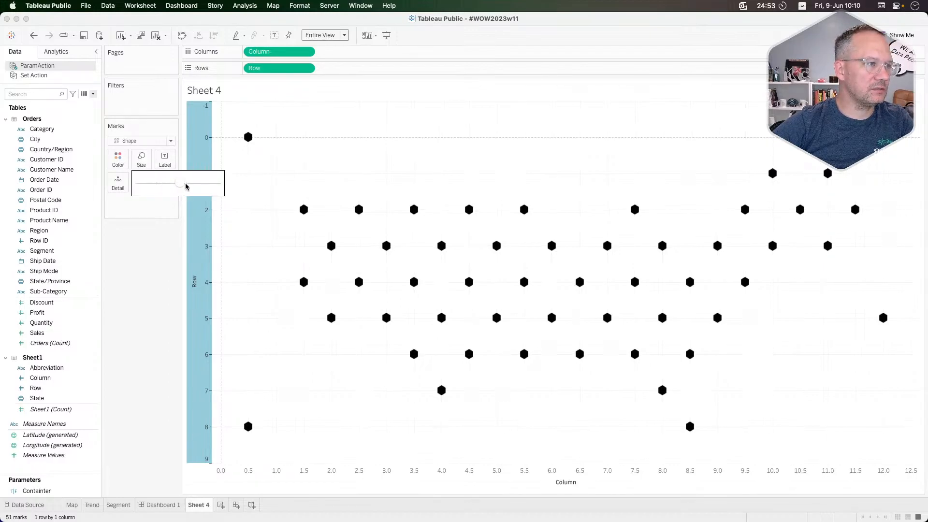
{"action": "mouse_move", "coordinate": [193, 186]}
{"action": "left_mouse_down"}
{"action": "mouse_move", "coordinate": [213, 186]}
{"action": "mouse_move", "coordinate": [201, 183]}
{"action": "left_mouse_up"}
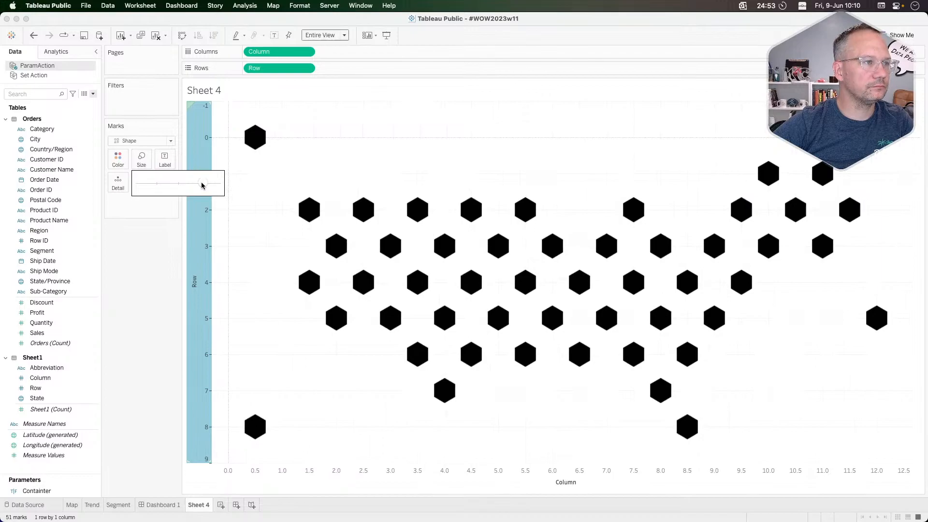
Hide the axis headers of the continuous Column and Row fields
{"action": "left_click", "coordinate": [306, 51]}
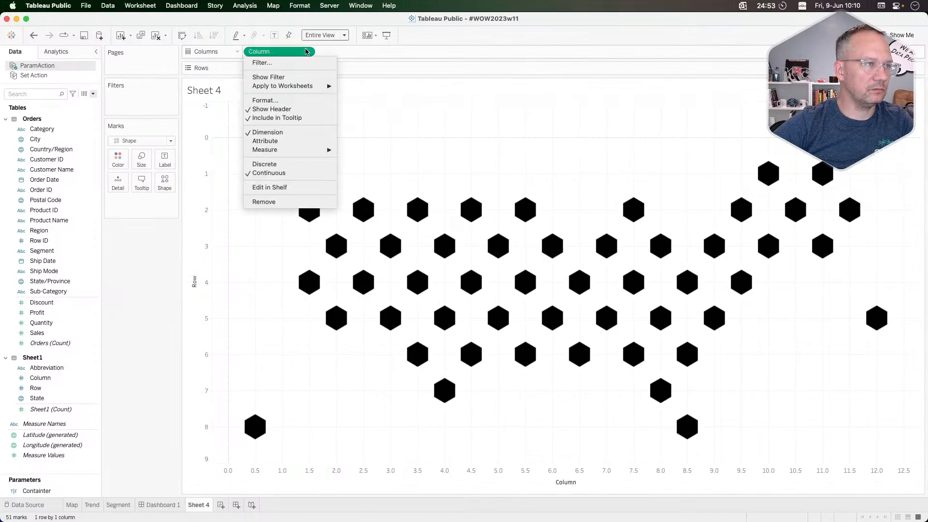
{"action": "left_click", "coordinate": [304, 109]}
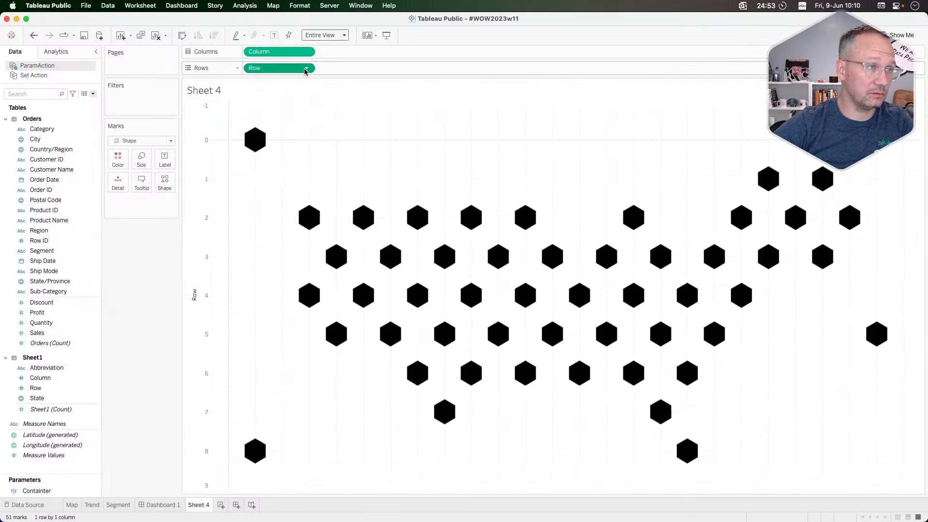
{"action": "left_click", "coordinate": [306, 68]}
{"action": "left_click", "coordinate": [292, 125]}
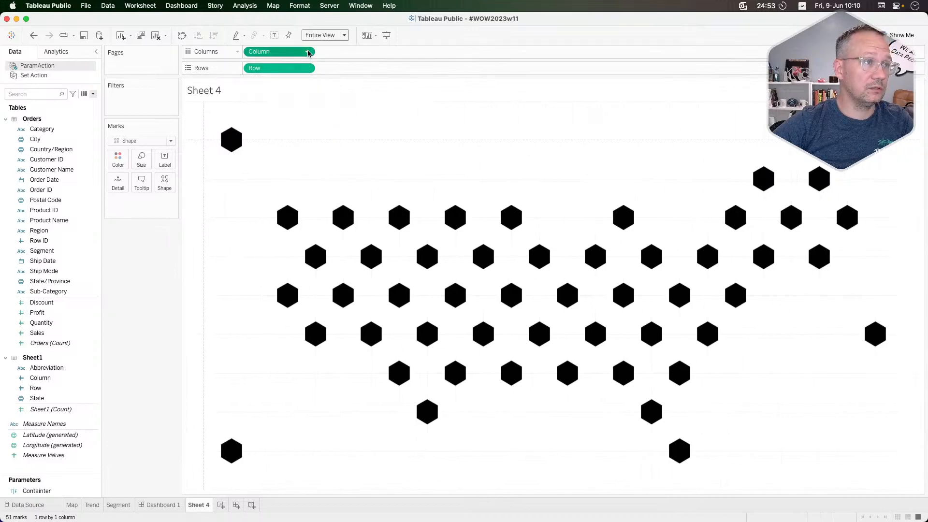
Exclude both the Column and Row fields from the tooltip
{"action": "left_click", "coordinate": [308, 53]}
{"action": "left_click", "coordinate": [282, 118]}
{"action": "left_click", "coordinate": [307, 68]}
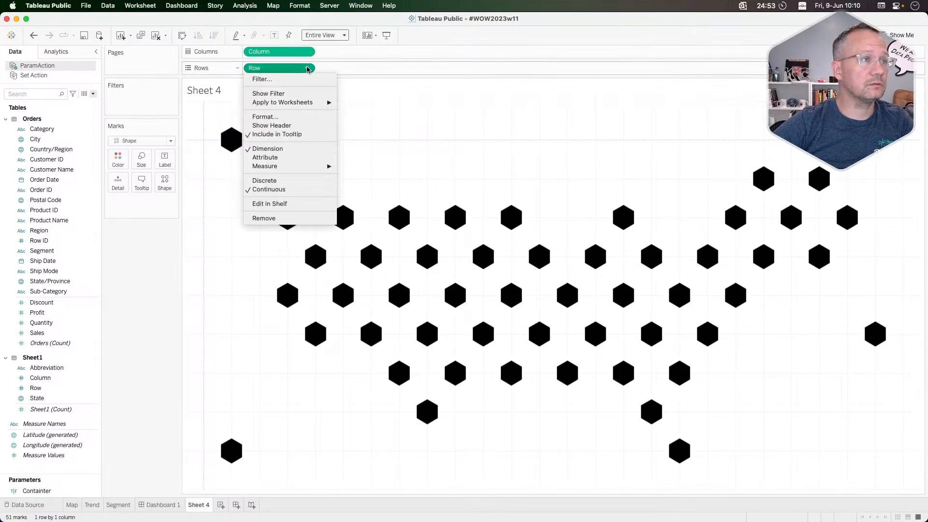
{"action": "left_click", "coordinate": [289, 134]}
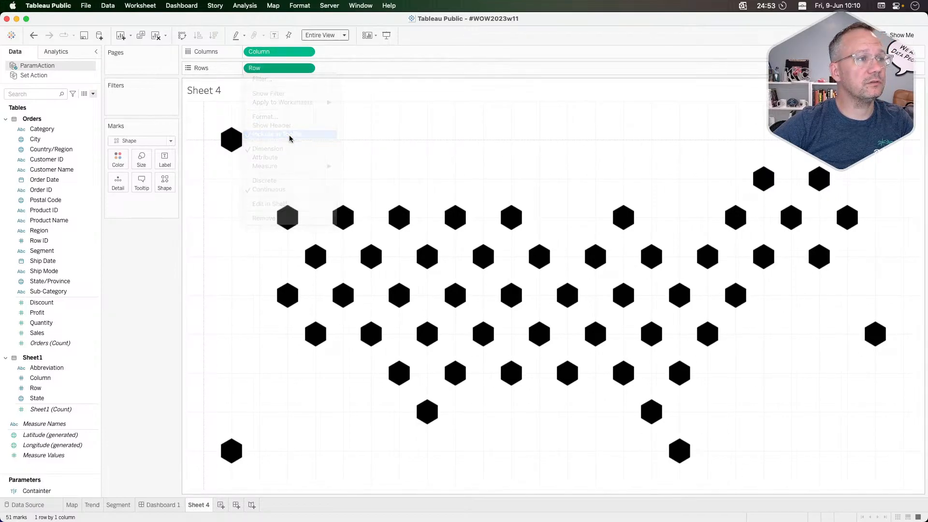
Format the sheet's lines so Grid Lines, Zero Lines and Axis Rulers are all None
{"action": "right_click", "coordinate": [240, 246]}
{"action": "left_click", "coordinate": [267, 283]}
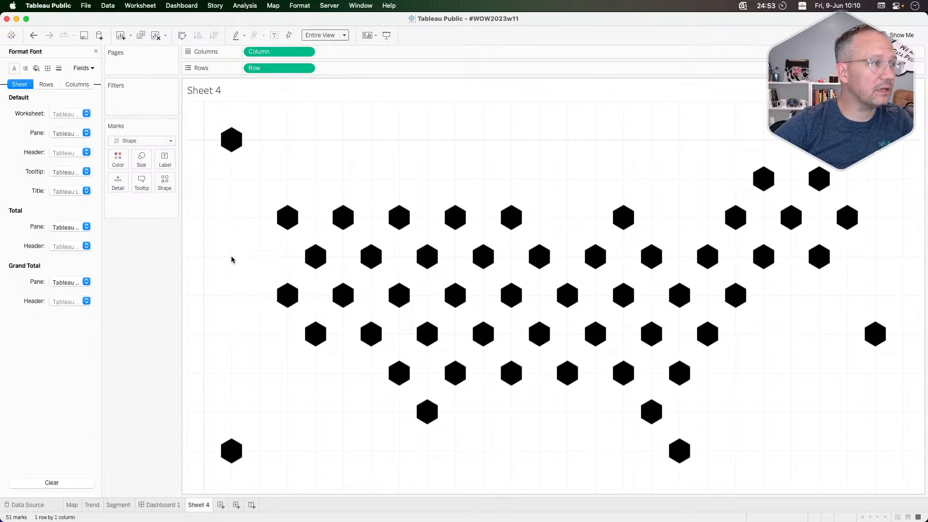
{"action": "left_click", "coordinate": [47, 68]}
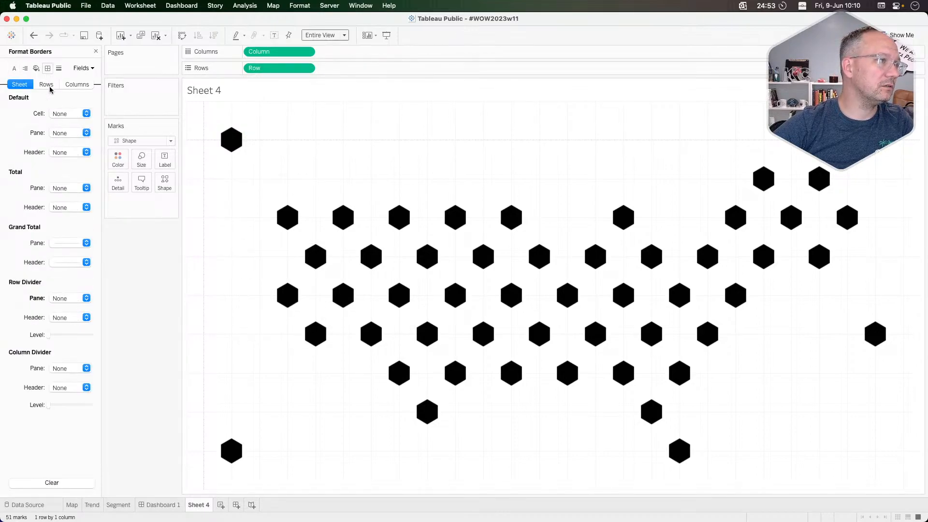
{"action": "left_click", "coordinate": [58, 68]}
{"action": "left_click", "coordinate": [67, 113]}
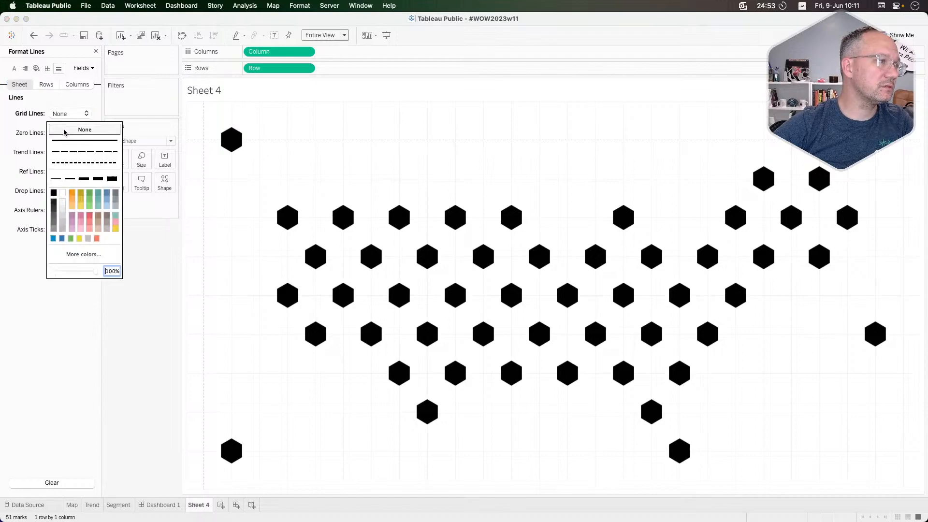
{"action": "left_click", "coordinate": [64, 132]}
{"action": "left_click", "coordinate": [58, 133]}
{"action": "left_click", "coordinate": [83, 149]}
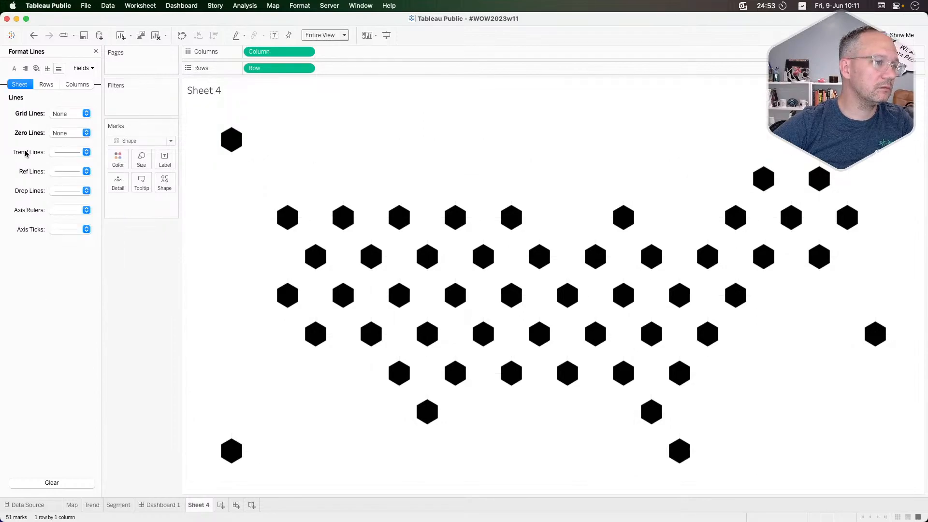
{"action": "left_click", "coordinate": [62, 211]}
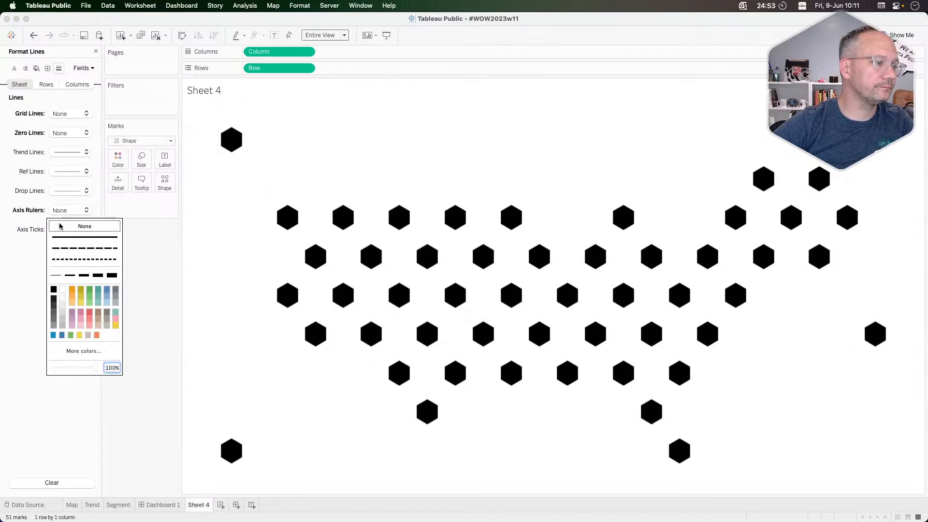
{"action": "left_click", "coordinate": [132, 240]}
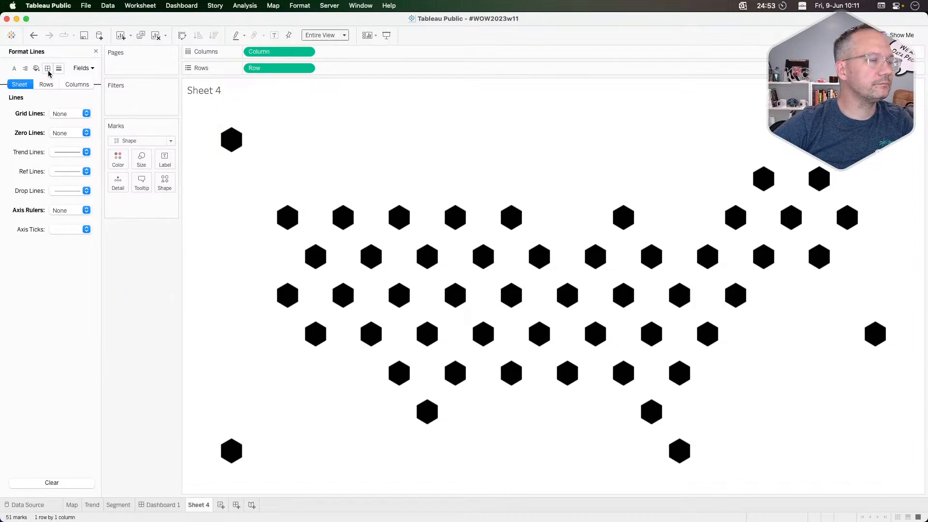
Set the Column Divider's Pane border to None and close the formatting options
{"action": "left_click", "coordinate": [48, 69]}
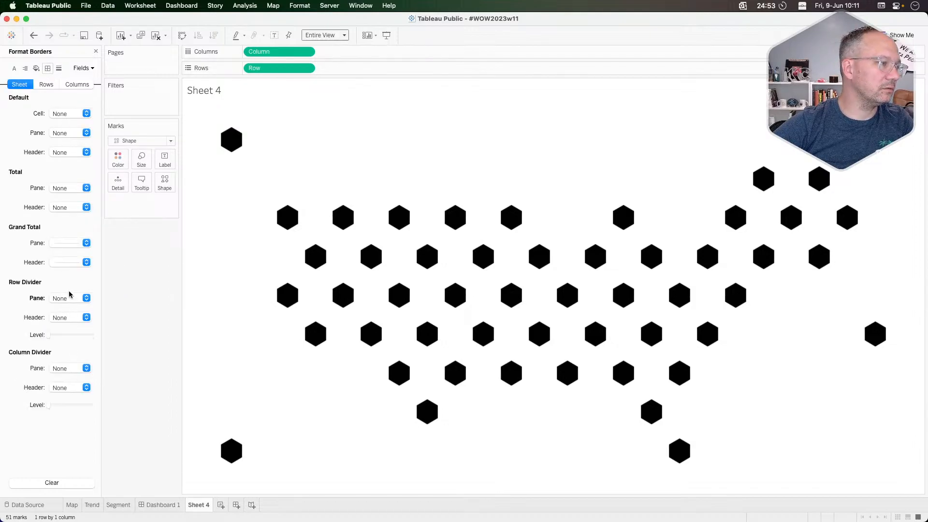
{"action": "left_click", "coordinate": [66, 368]}
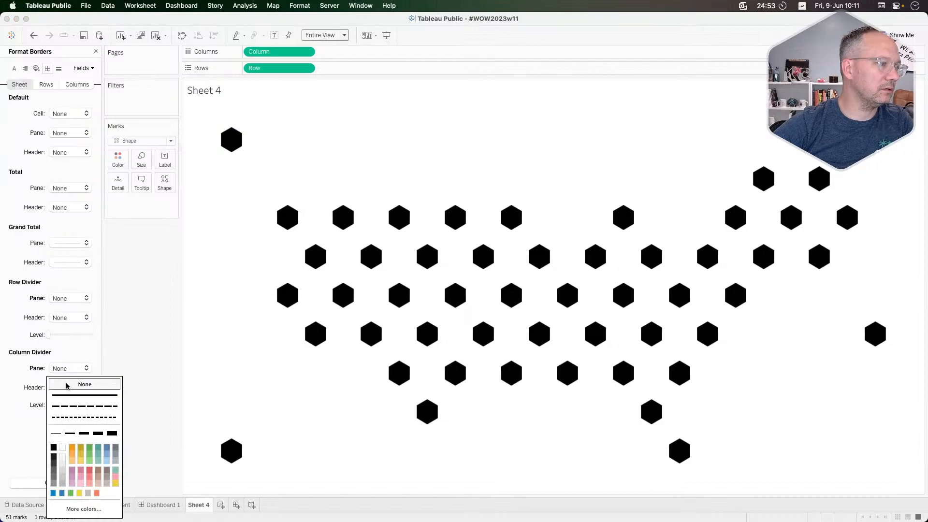
{"action": "left_click", "coordinate": [137, 341]}
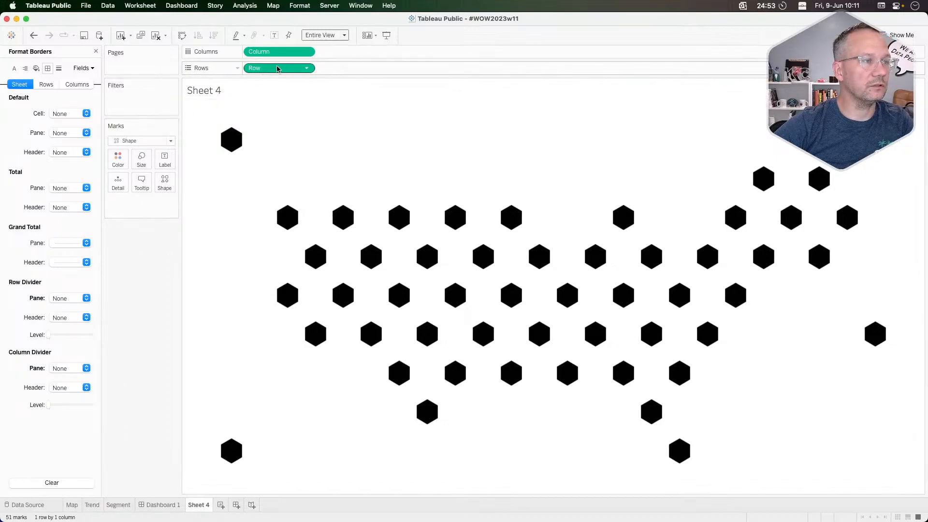
{"action": "left_click", "coordinate": [95, 51]}
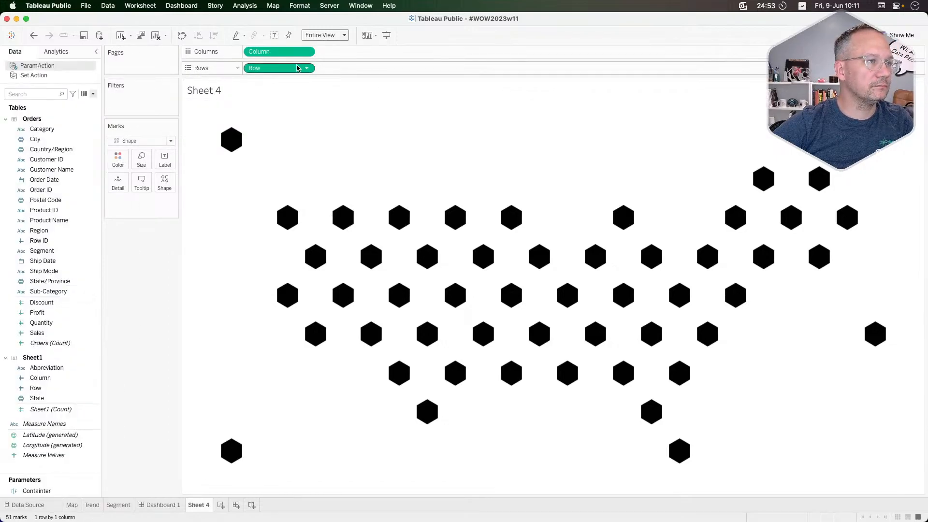
Duplicate the Row field on the Rows shelf and reverse the scale of the second Row axis
{"action": "left_click_drag", "start_coordinate": [275, 71], "coordinate": [323, 69]}
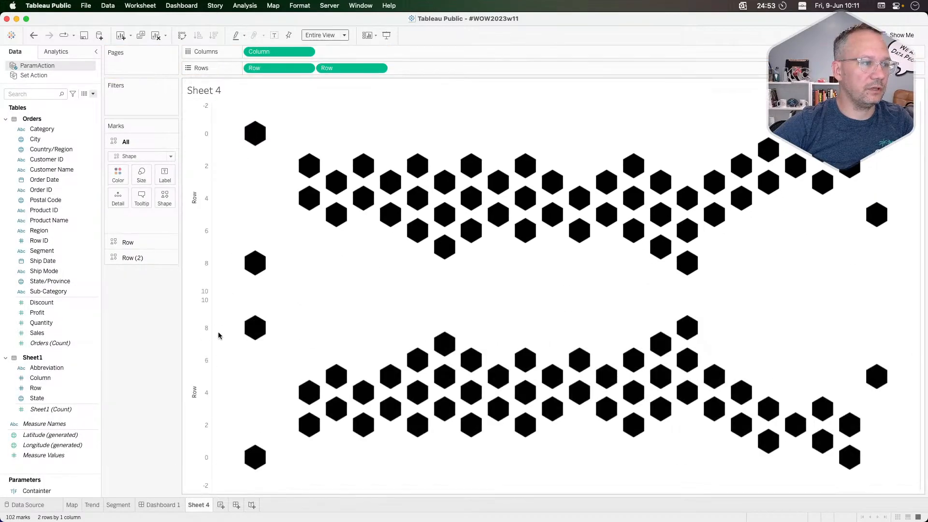
{"action": "right_click", "coordinate": [197, 346]}
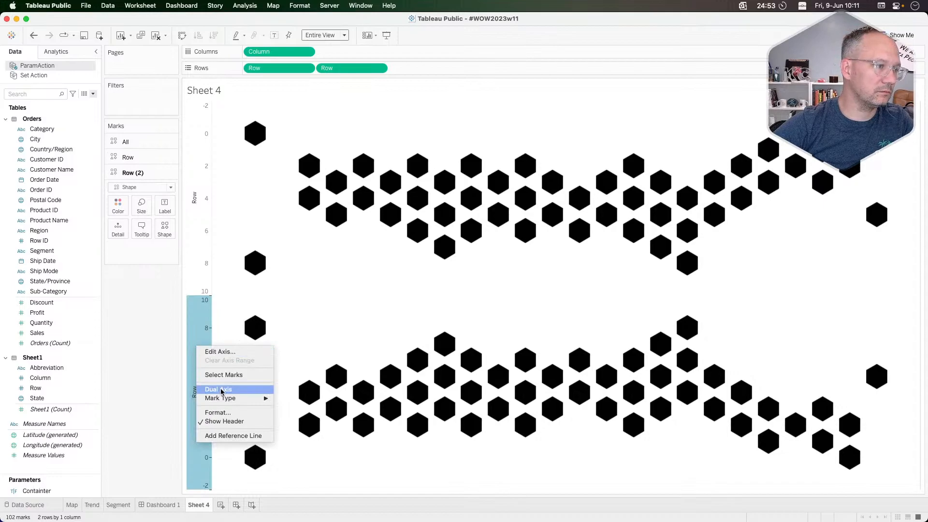
{"action": "left_click", "coordinate": [220, 352]}
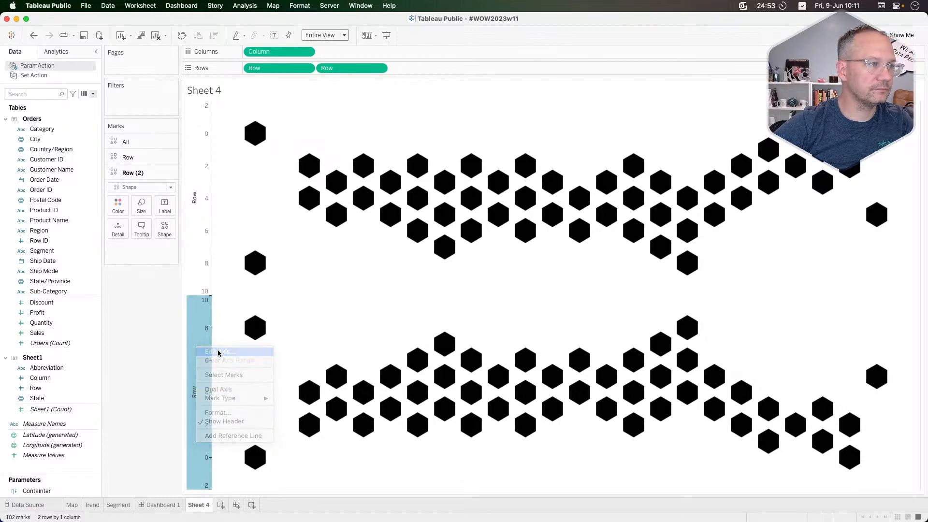
{"action": "left_click", "coordinate": [372, 287]}
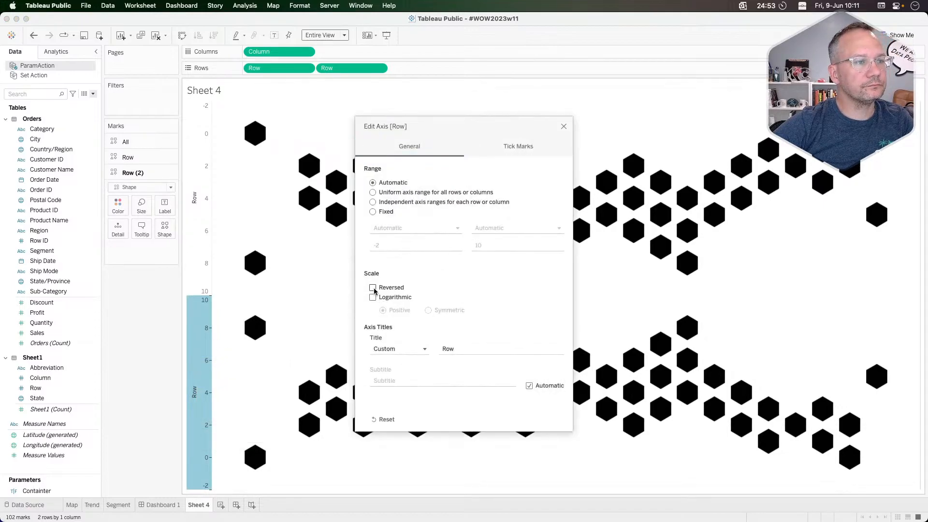
{"action": "left_click", "coordinate": [563, 127]}
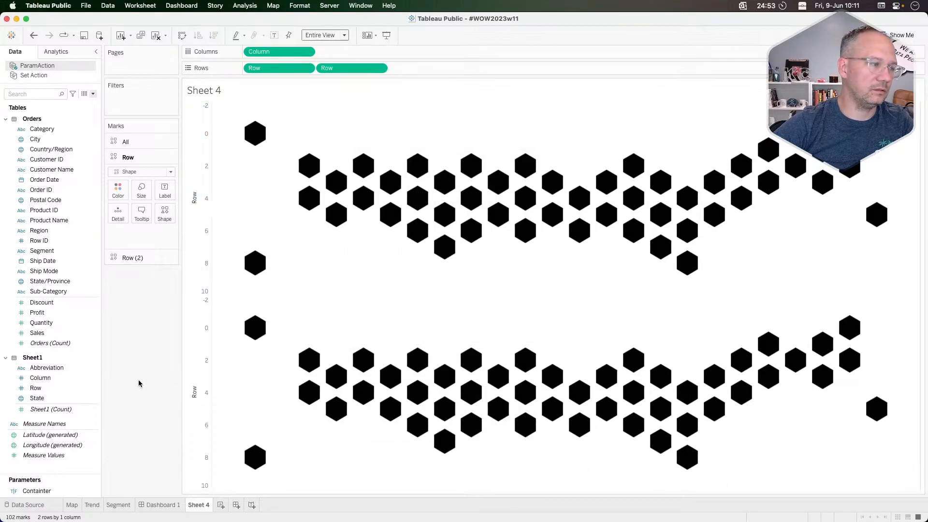
Compare Sheet 4 with the existing Map sheet and Dashboard 1, and remove the Column filter from the Map sheet
{"action": "left_click", "coordinate": [75, 506]}
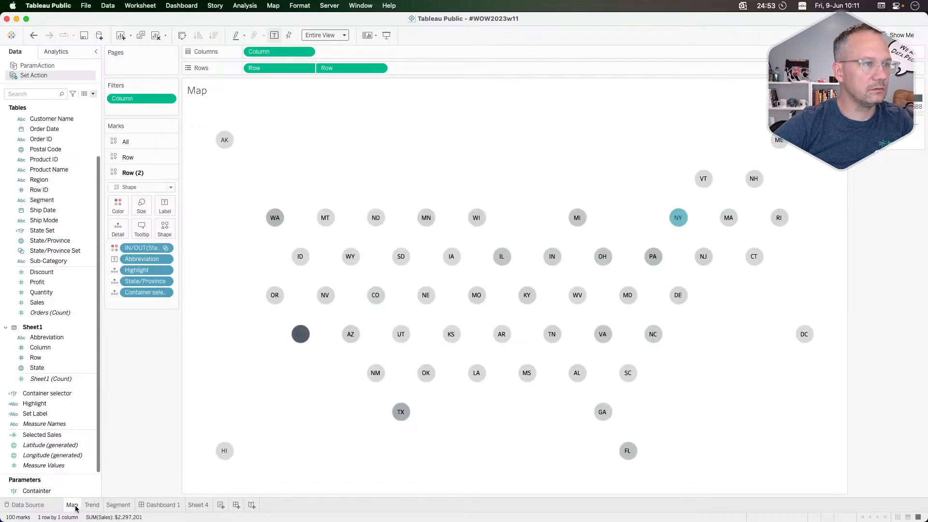
{"action": "left_click", "coordinate": [162, 505]}
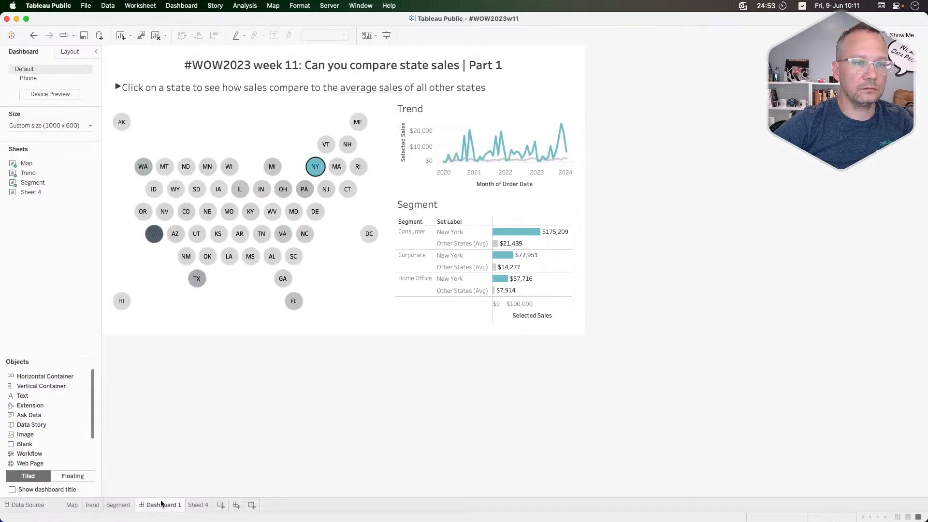
{"action": "left_click", "coordinate": [198, 505]}
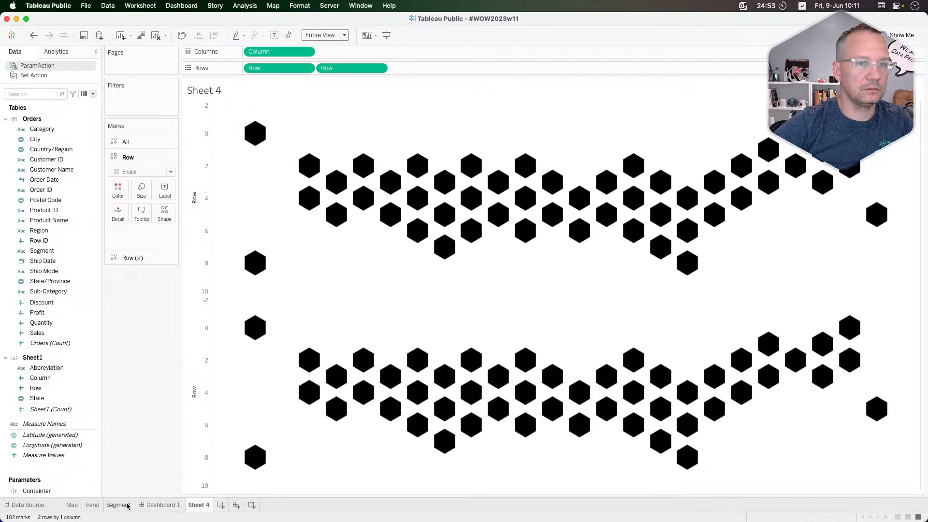
{"action": "left_click", "coordinate": [71, 504]}
{"action": "left_click_drag", "start_coordinate": [143, 100], "coordinate": [147, 361]}
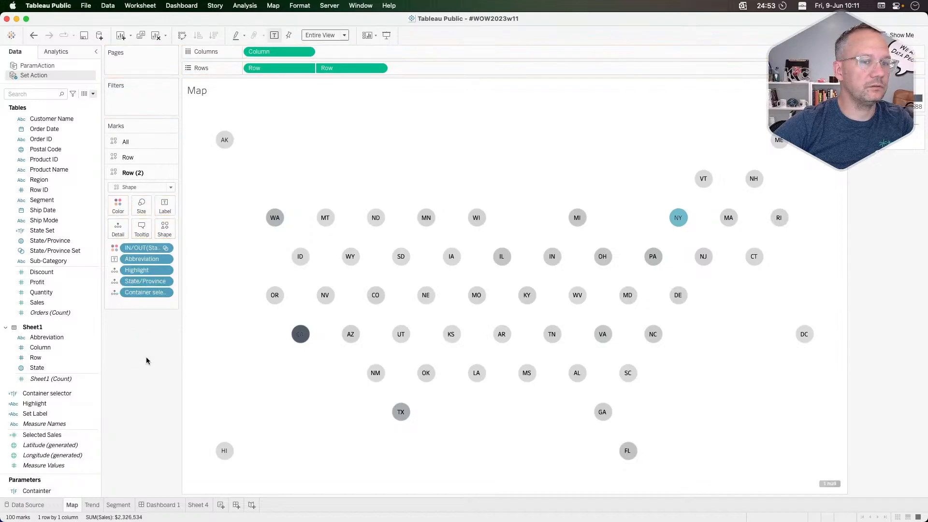
Undo the Column filter's removal on the Map sheet and examine the color setup of its two Row marks cards
{"action": "key", "text": "super+z"}
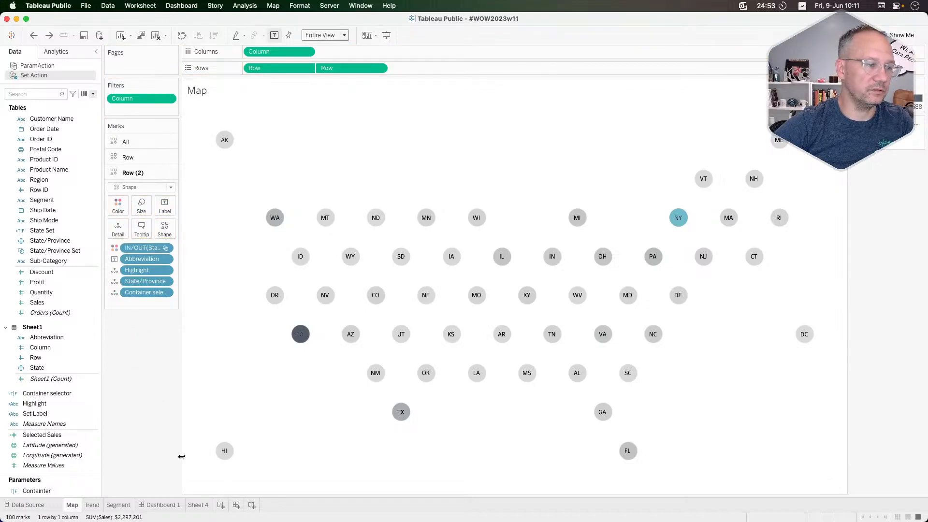
{"action": "left_click", "coordinate": [198, 504]}
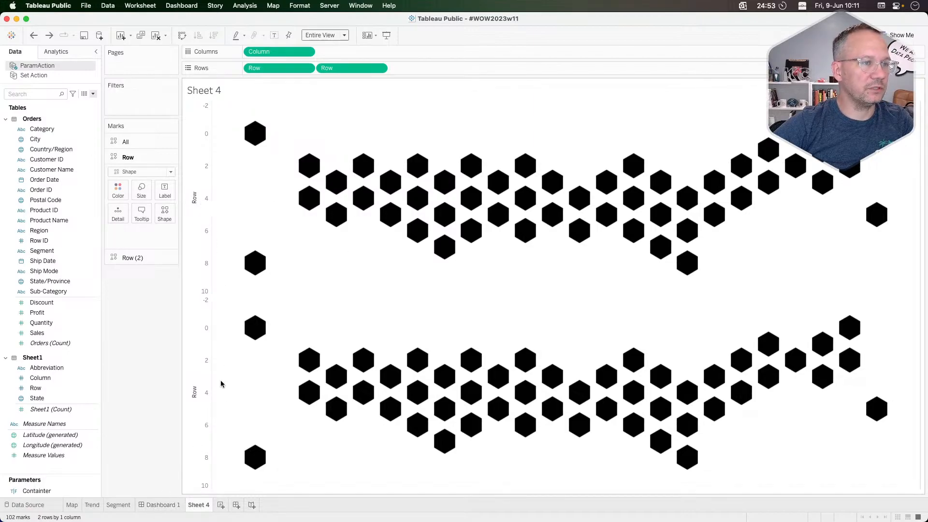
{"action": "left_click", "coordinate": [72, 505]}
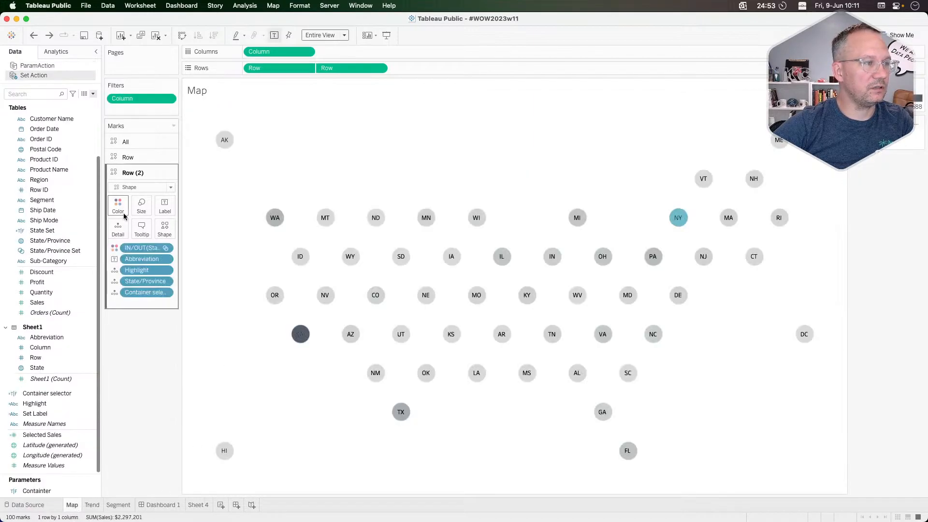
{"action": "left_click", "coordinate": [136, 158]}
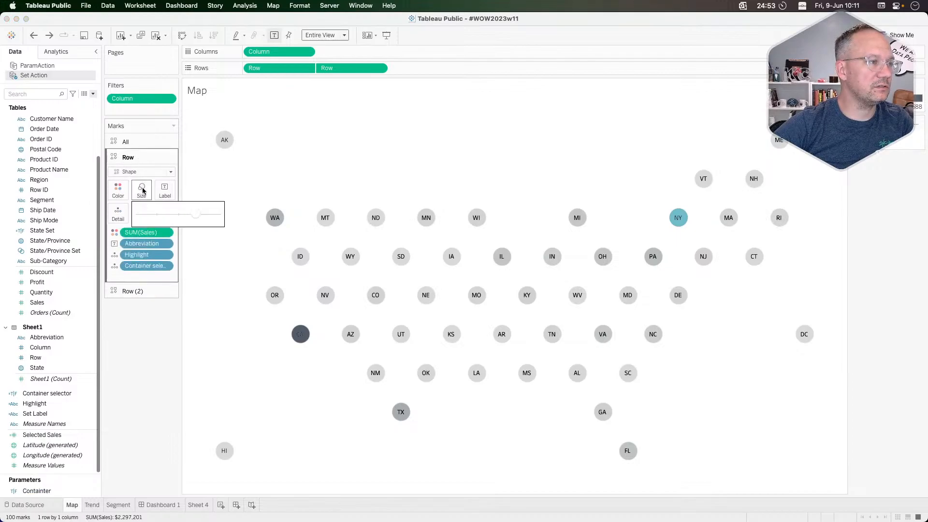
{"action": "left_click", "coordinate": [122, 191]}
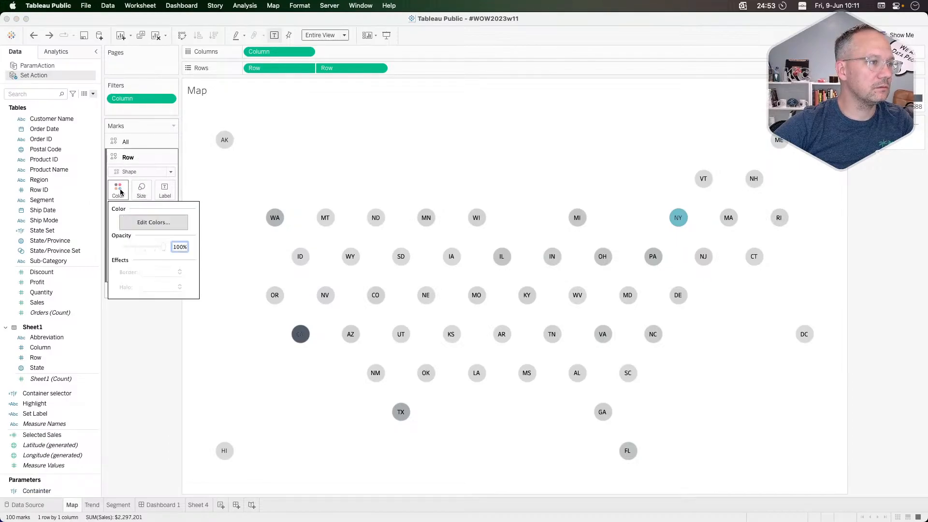
{"action": "left_click", "coordinate": [121, 192]}
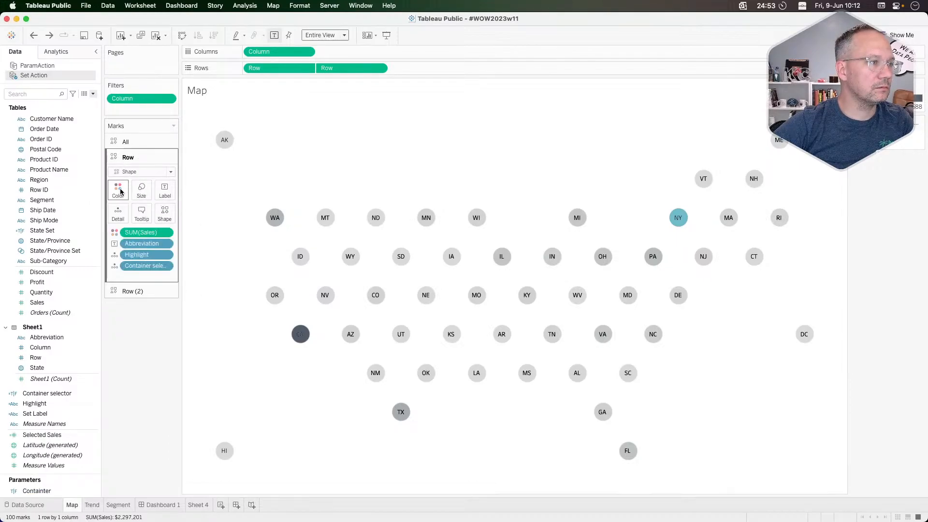
{"action": "left_click", "coordinate": [134, 290]}
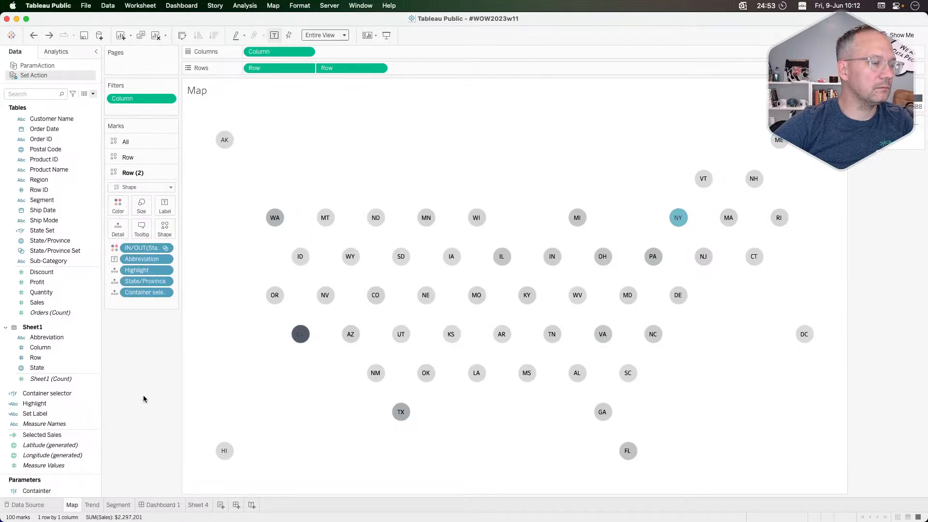
On Sheet 4, color the first Row axis's marks by Sales and apply the Gray palette
{"action": "left_click", "coordinate": [198, 505]}
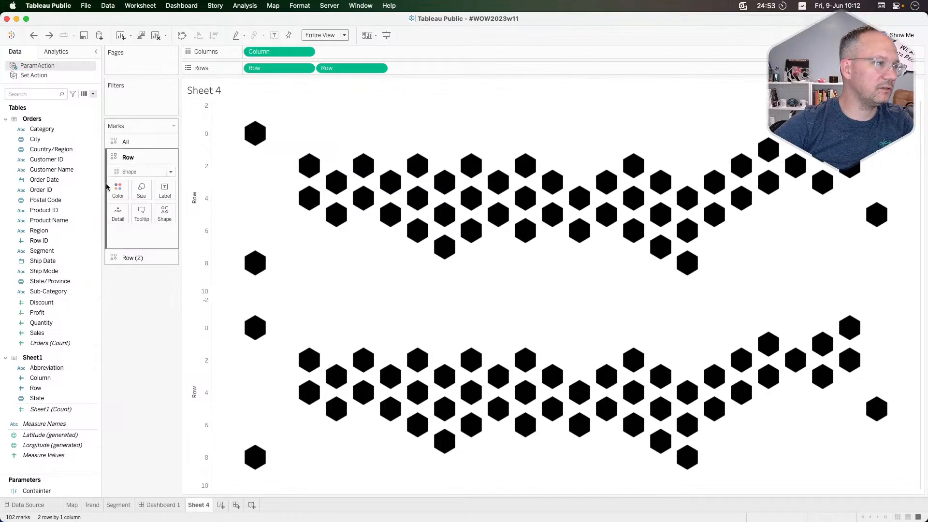
{"action": "mouse_move", "coordinate": [37, 332]}
{"action": "left_mouse_down"}
{"action": "mouse_move", "coordinate": [56, 315]}
{"action": "mouse_move", "coordinate": [113, 194]}
{"action": "left_mouse_up"}
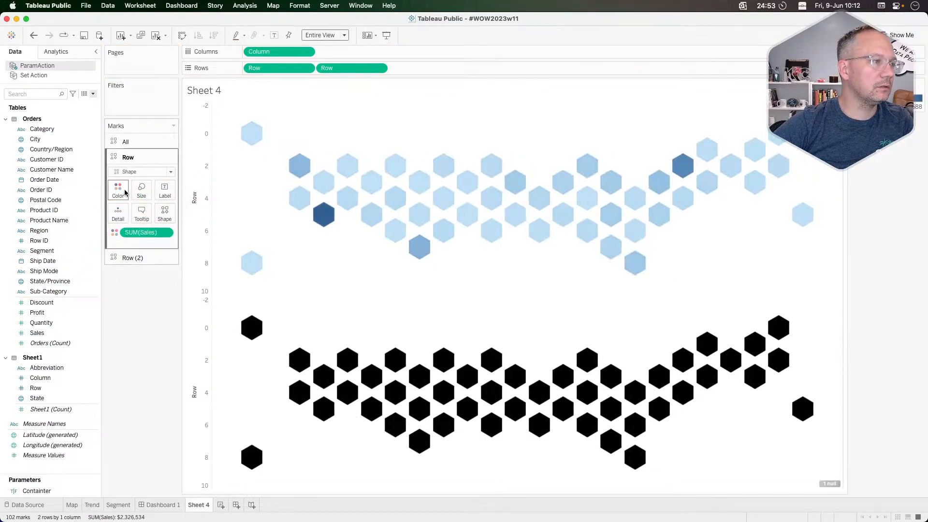
{"action": "left_click", "coordinate": [124, 193]}
{"action": "left_click", "coordinate": [150, 222]}
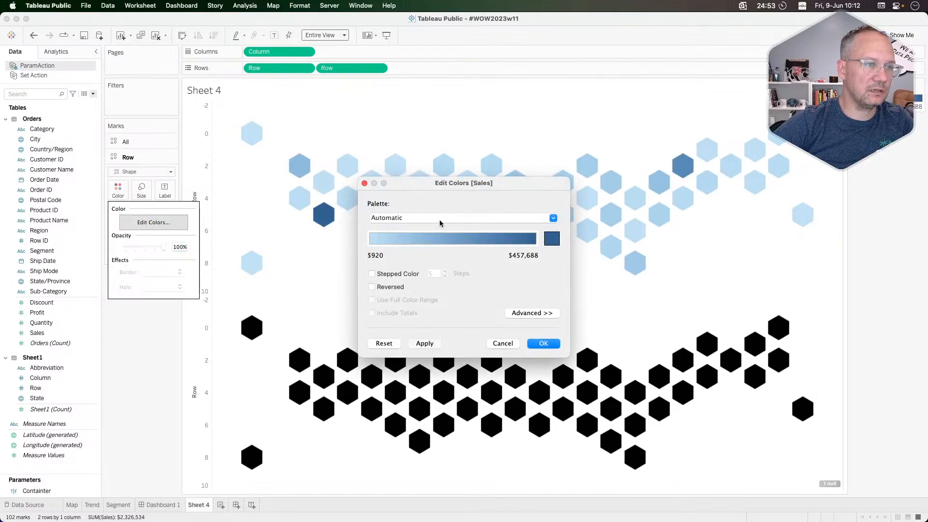
{"action": "left_click", "coordinate": [440, 224]}
{"action": "left_click", "coordinate": [433, 89]}
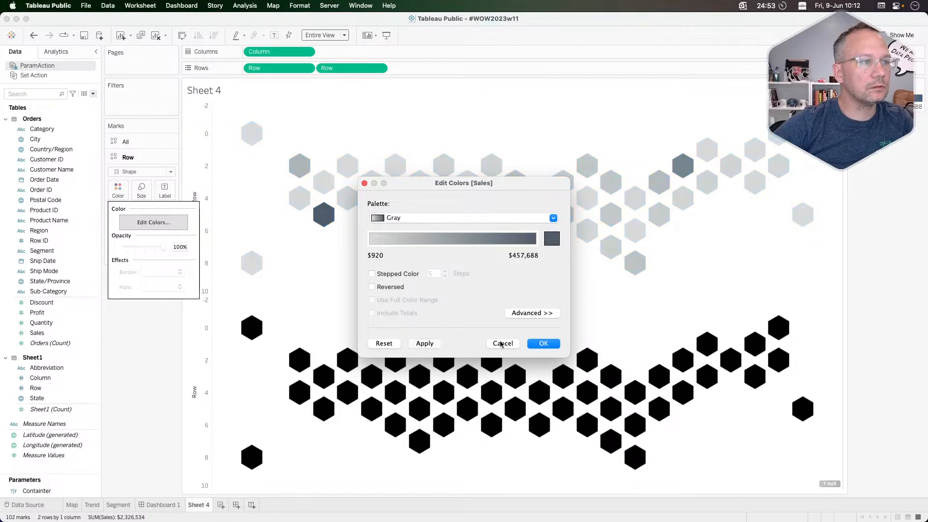
{"action": "left_click", "coordinate": [543, 343]}
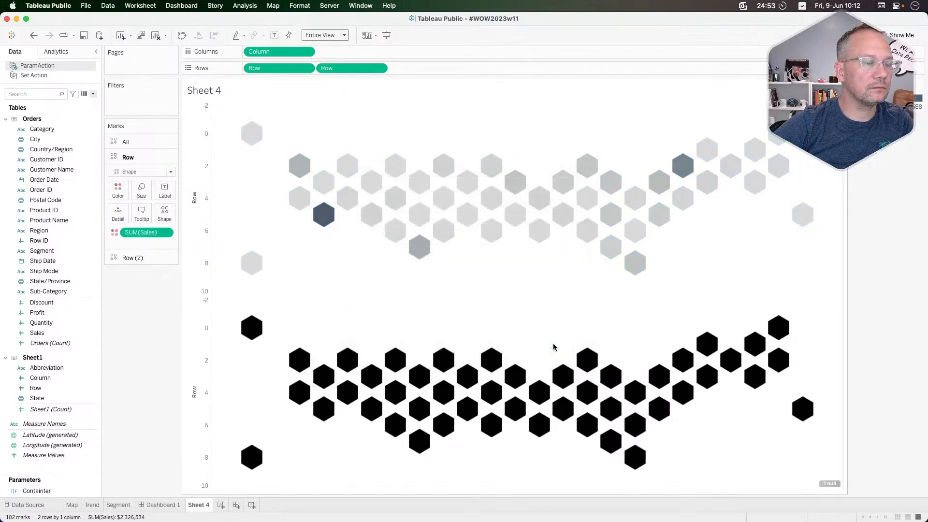
Filter the null Column value out of the Sheet 4 view
{"action": "left_click", "coordinate": [145, 258]}
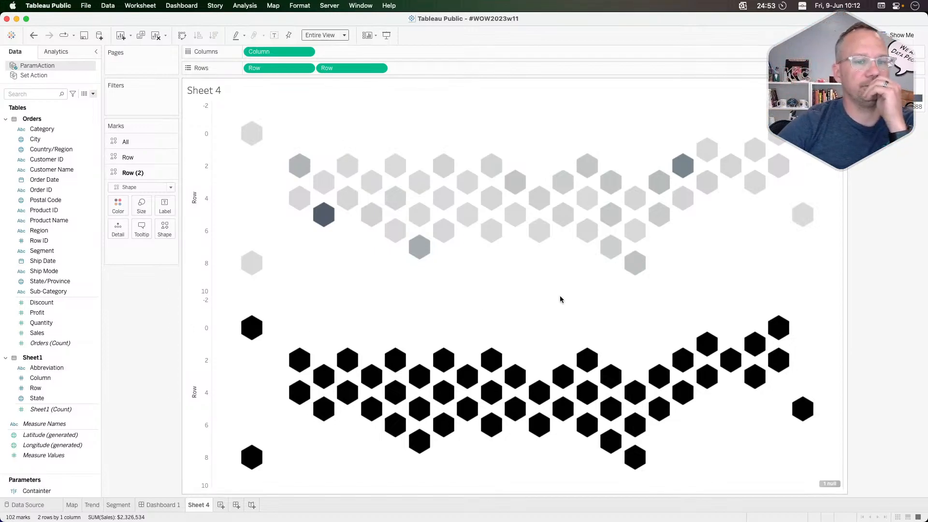
{"action": "left_click", "coordinate": [830, 483]}
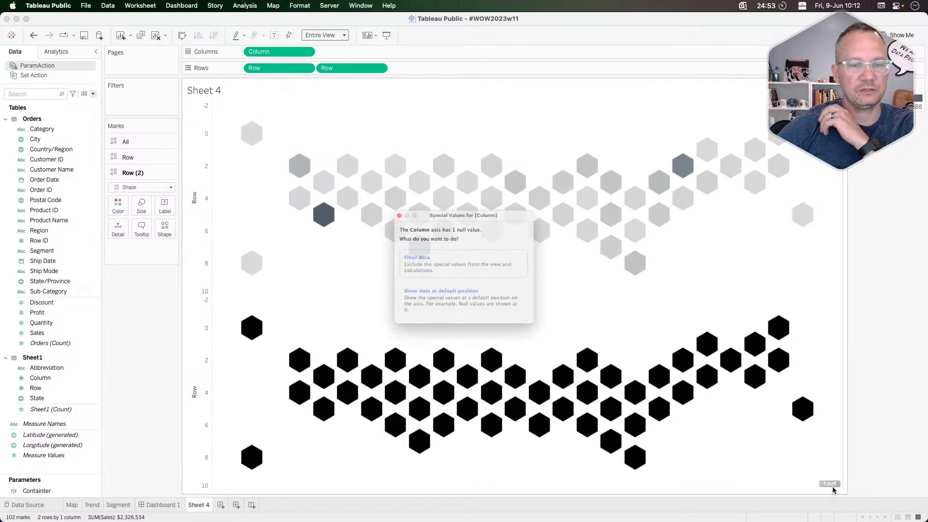
{"action": "left_click", "coordinate": [401, 268]}
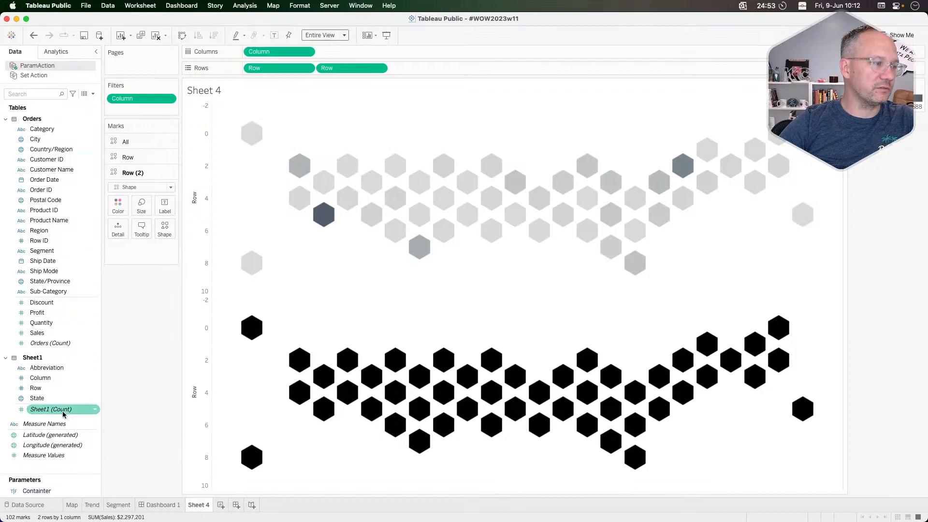
Create a String parameter named Selected State with an empty current value and all values allowed
{"action": "left_click", "coordinate": [93, 93]}
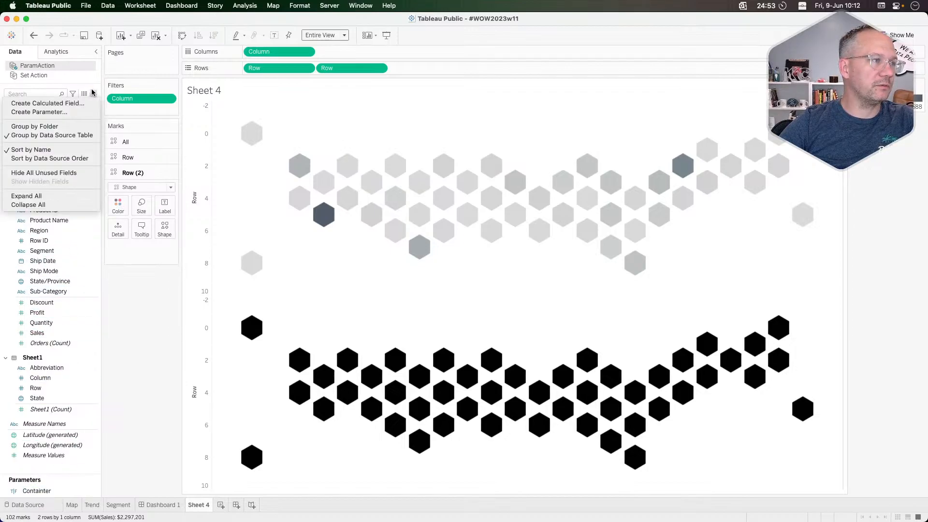
{"action": "left_click", "coordinate": [70, 111]}
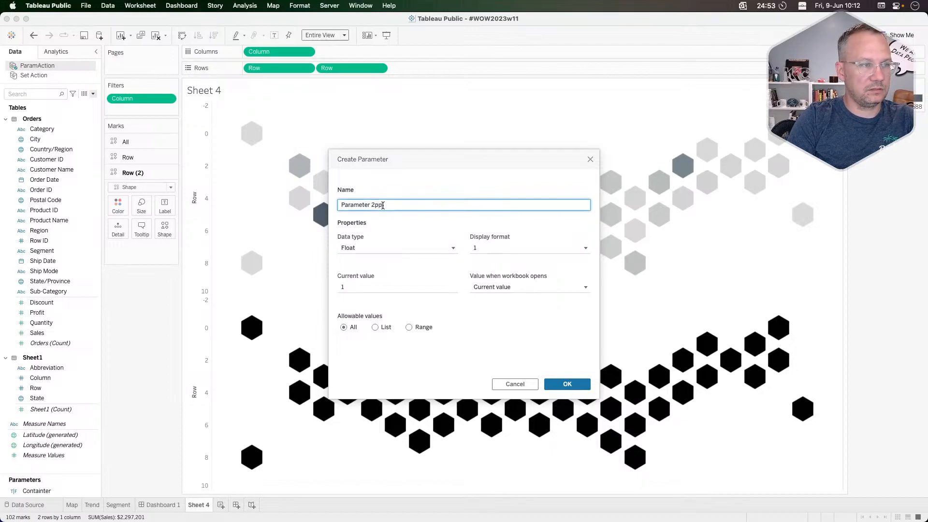
{"action": "triple_click", "coordinate": [382, 205]}
{"action": "type", "text": "Selected State"}
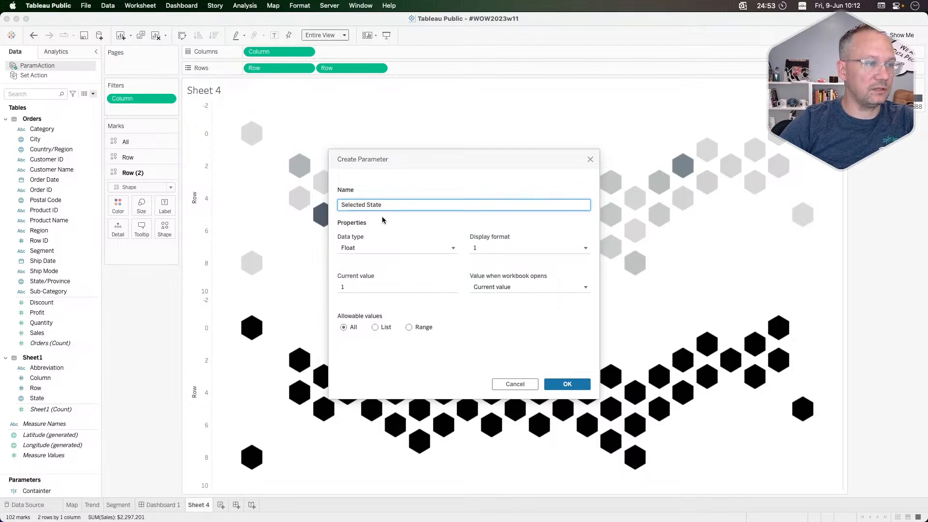
{"action": "left_click", "coordinate": [380, 247]}
{"action": "left_click", "coordinate": [379, 244]}
{"action": "left_click", "coordinate": [380, 244]}
{"action": "left_click", "coordinate": [376, 280]}
{"action": "left_click", "coordinate": [360, 289]}
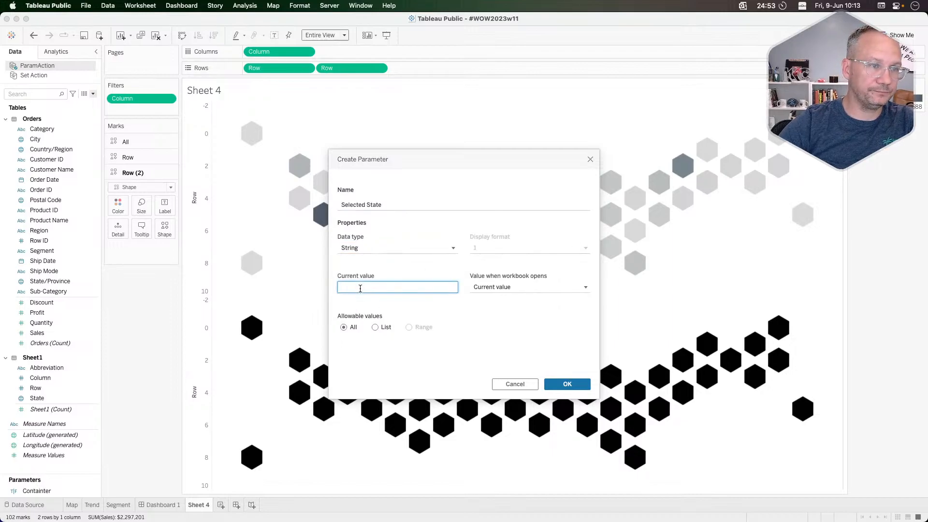
{"action": "left_click", "coordinate": [575, 389]}
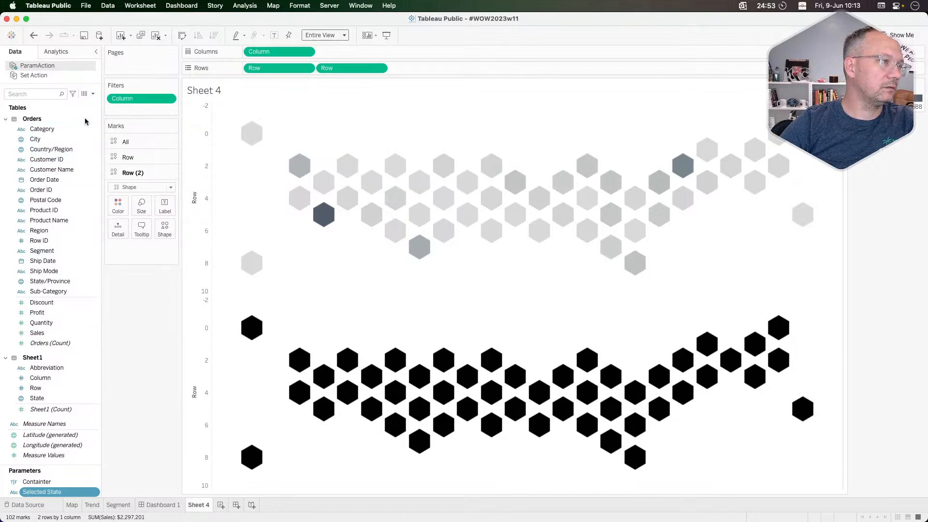
Label the first Row axis's hexagons with Abbreviation, aligned middle center and allowed to overlap other marks
{"action": "left_click", "coordinate": [141, 158]}
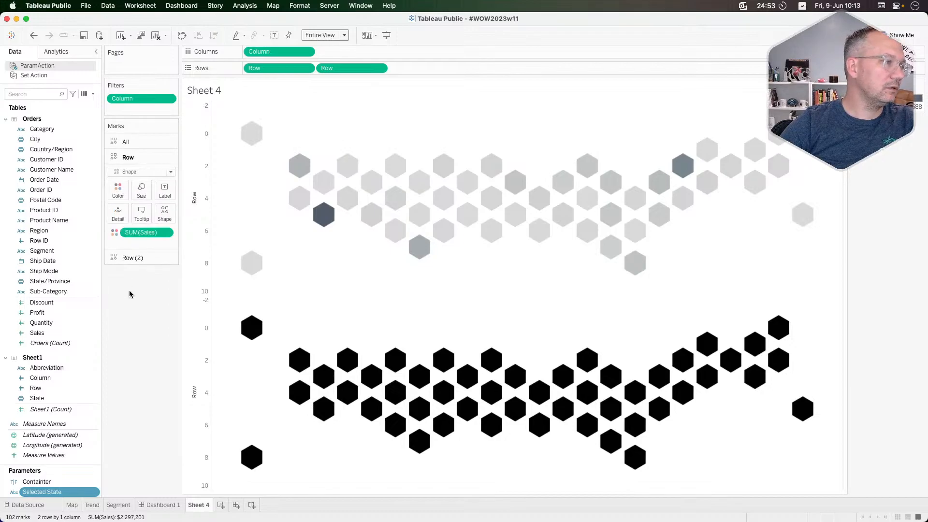
{"action": "left_click_drag", "start_coordinate": [46, 367], "coordinate": [162, 189]}
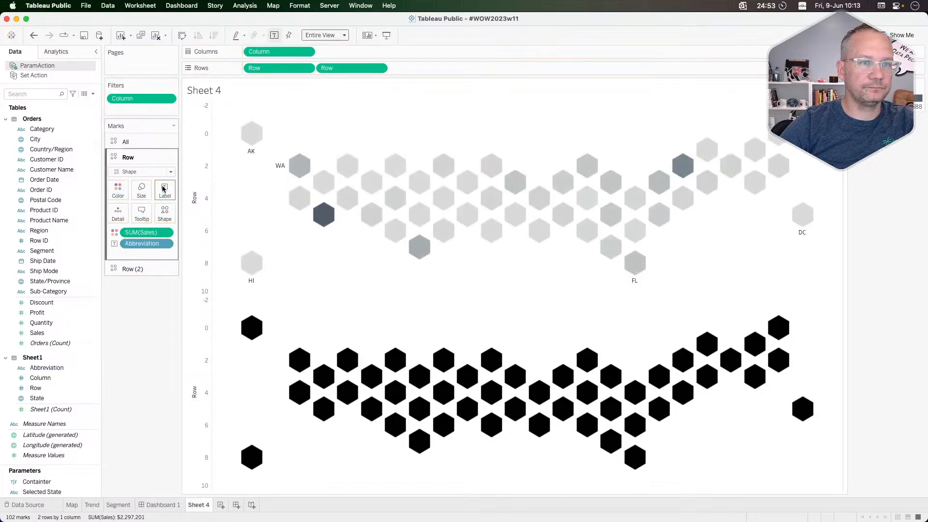
{"action": "left_click", "coordinate": [166, 191]}
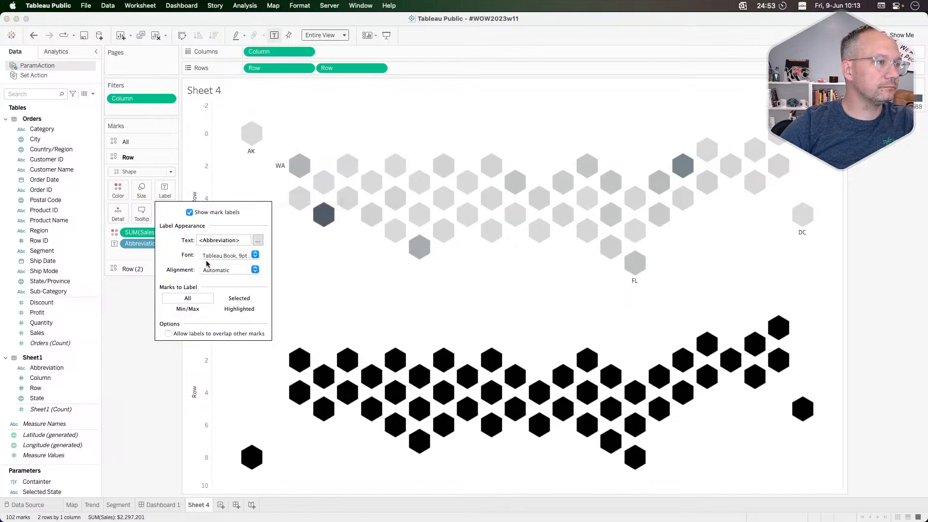
{"action": "left_click", "coordinate": [225, 270]}
{"action": "left_click", "coordinate": [224, 316]}
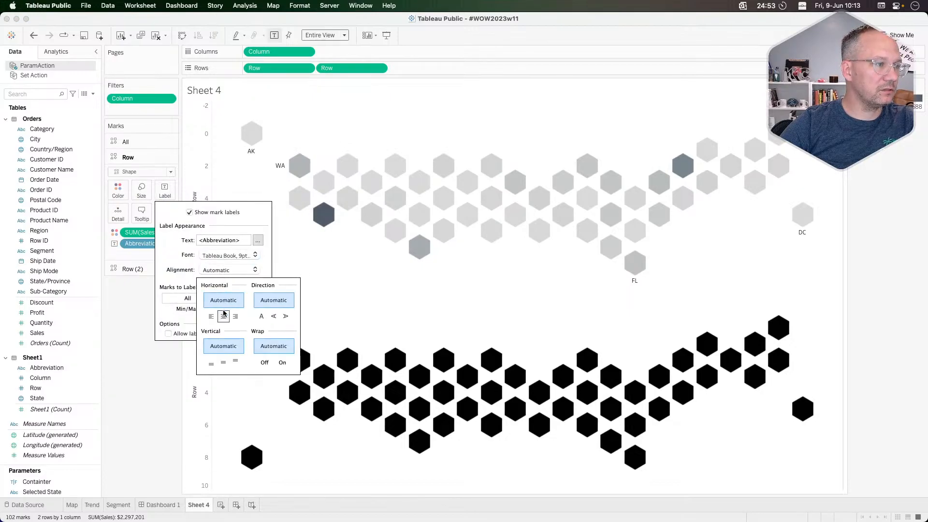
{"action": "left_click", "coordinate": [223, 362]}
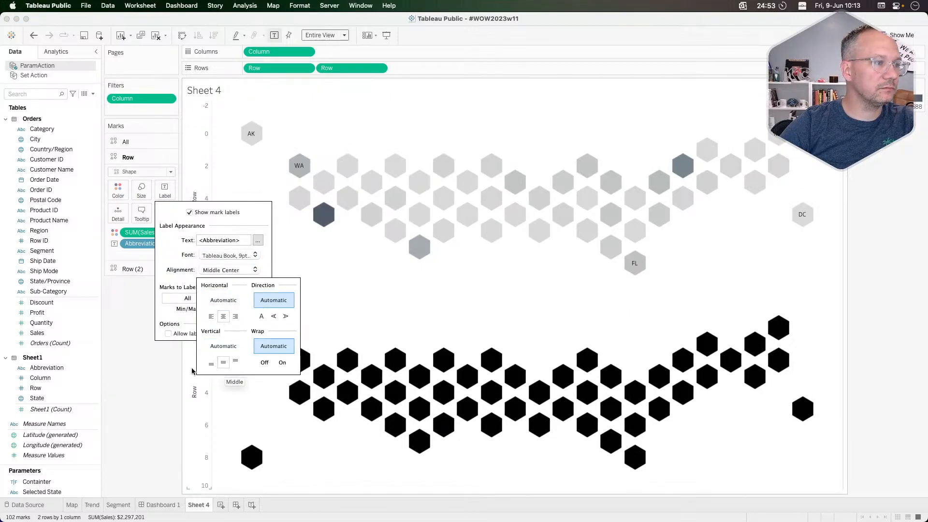
{"action": "left_click", "coordinate": [168, 334]}
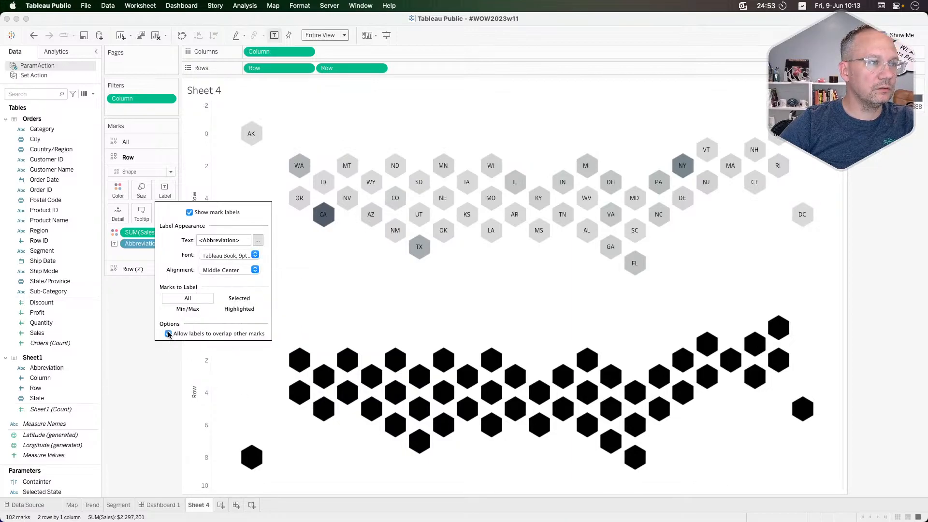
{"action": "left_click", "coordinate": [147, 389]}
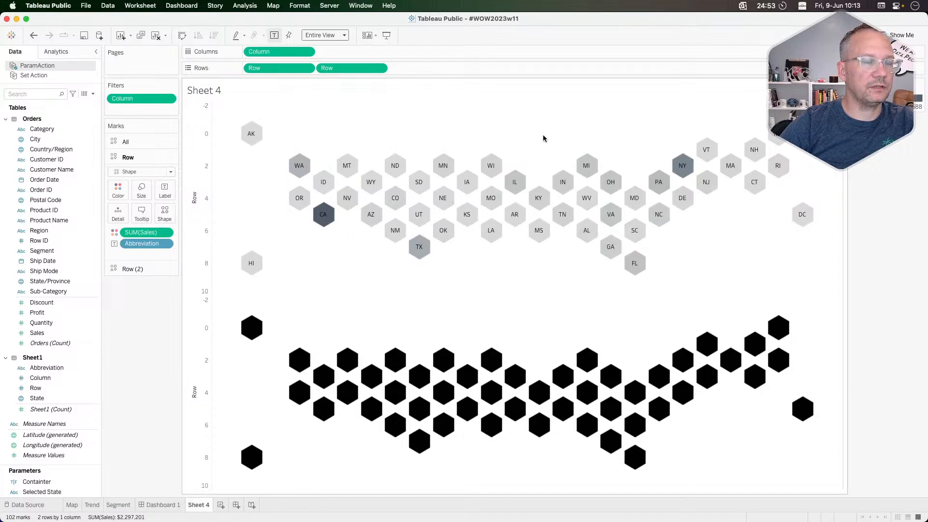
Create a calculated field with the formula [Selected State]=[State]
{"action": "left_click", "coordinate": [93, 95]}
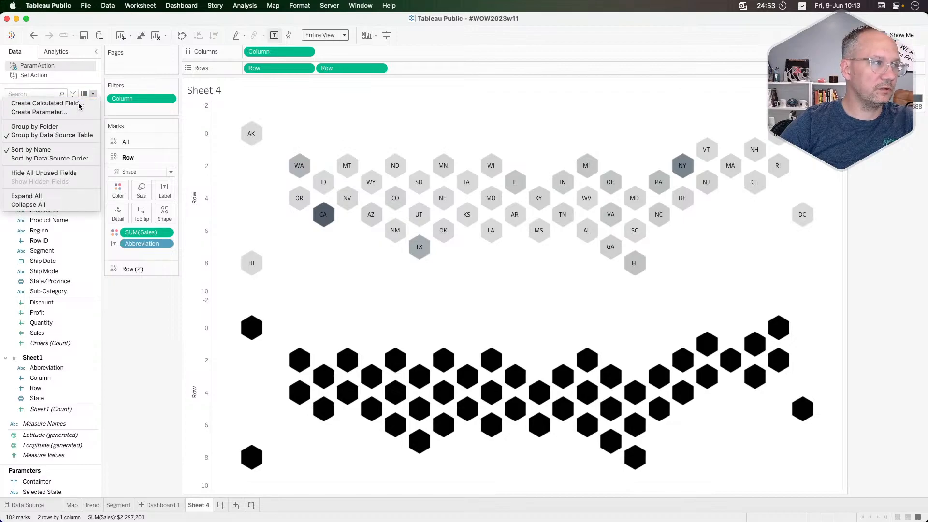
{"action": "left_click", "coordinate": [45, 104]}
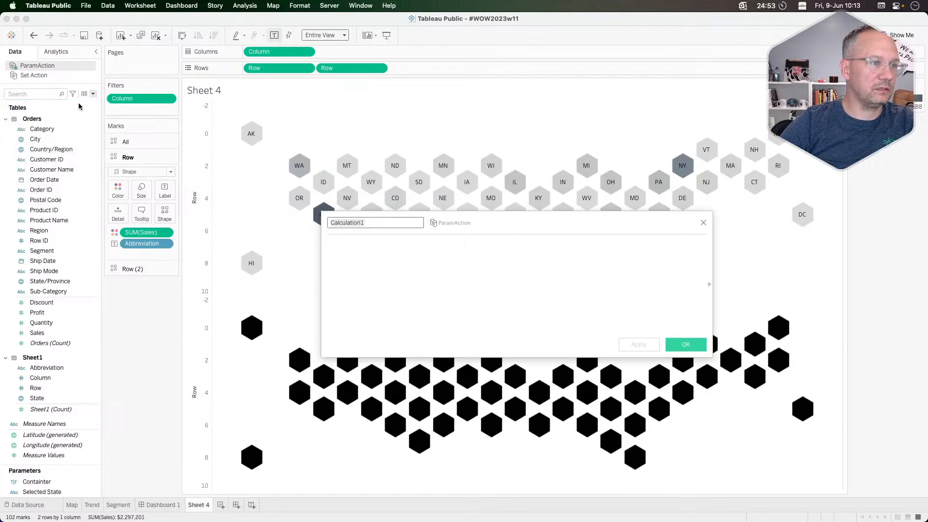
{"action": "left_click", "coordinate": [366, 252]}
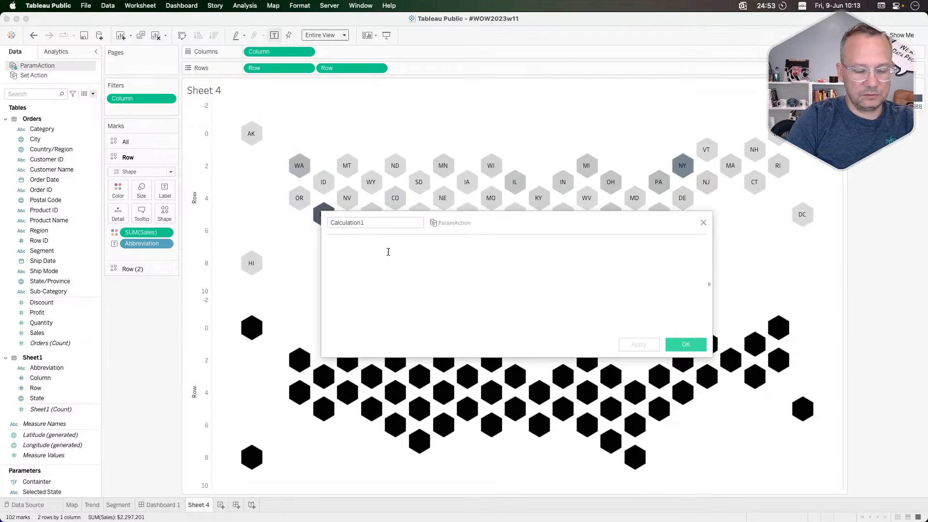
{"action": "type", "text": "stat"}
{"action": "key", "text": "BackSpace"}
{"action": "key", "text": "BackSpace"}
{"action": "key", "text": "BackSpace"}
{"action": "type", "text": "e"}
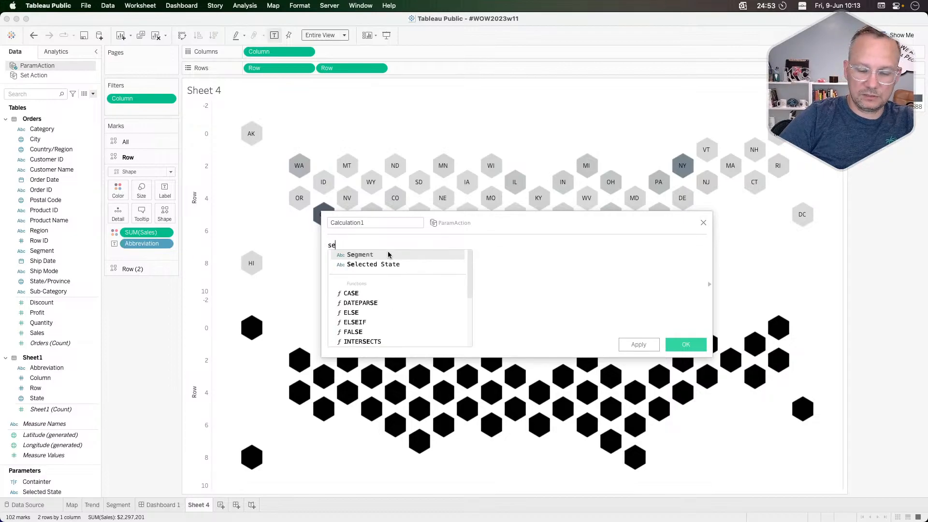
{"action": "key", "text": "Down"}
{"action": "key", "text": "Return"}
{"action": "type", "text": "="}
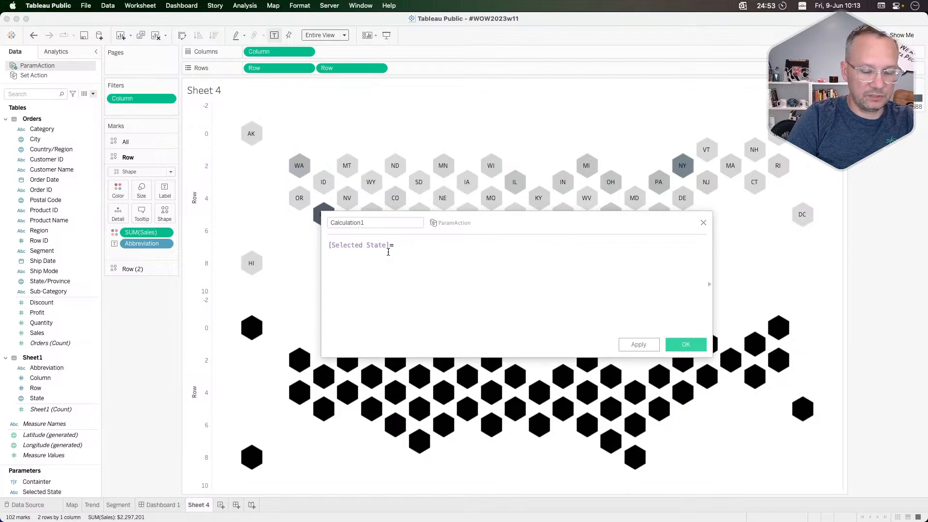
{"action": "type", "text": "stat"}
{"action": "key", "text": "Return"}
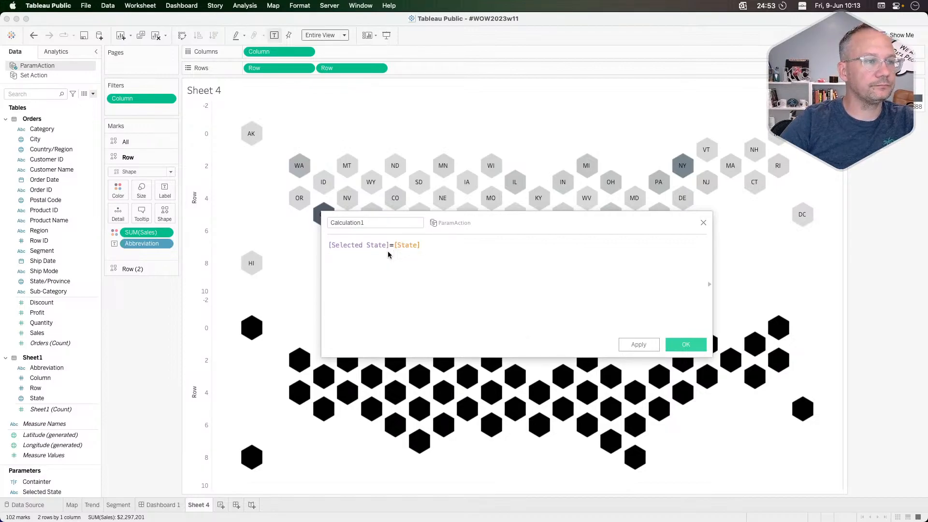
Name the new calculation "State for sales" and save it
{"action": "left_click", "coordinate": [386, 223]}
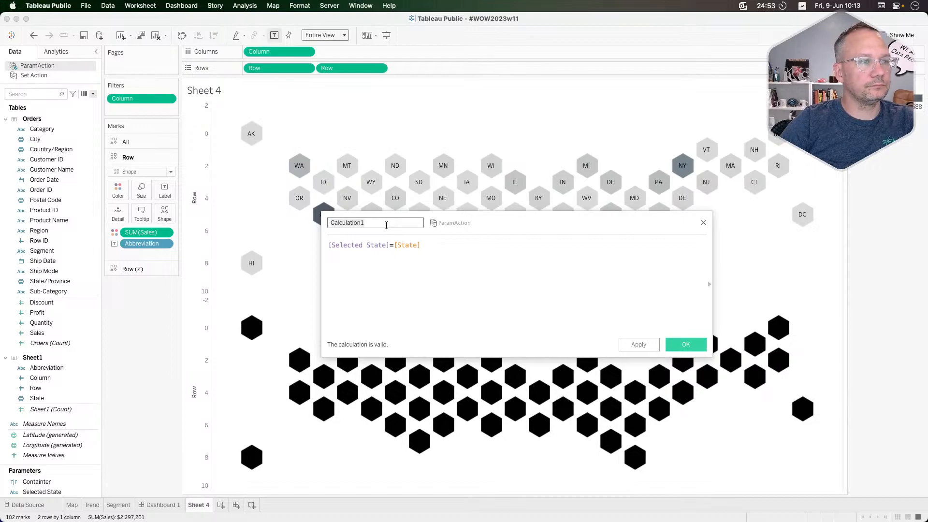
{"action": "type", "text": "State"}
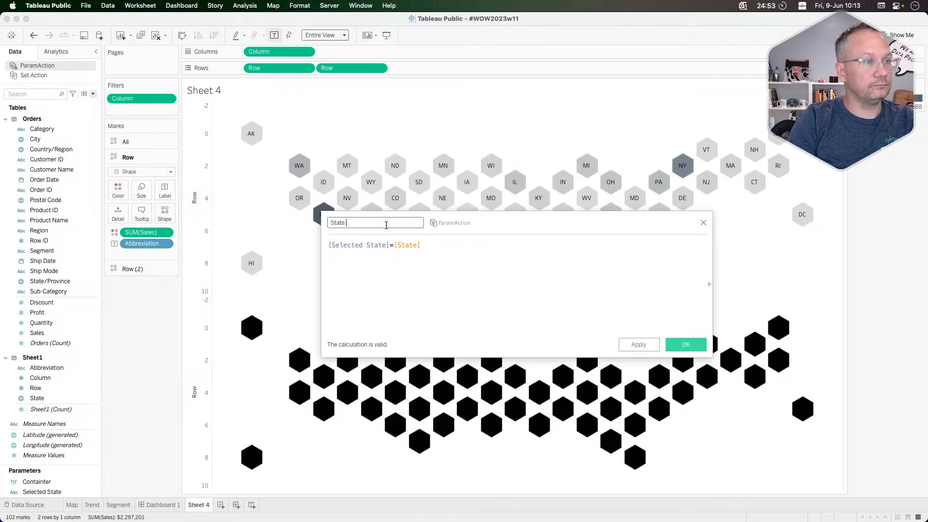
{"action": "type", "text": "for sales"}
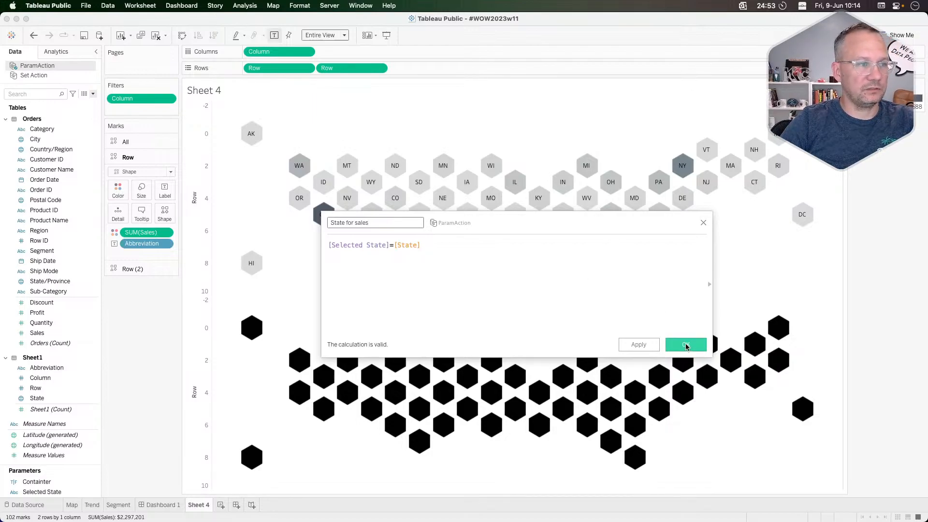
{"action": "left_click", "coordinate": [686, 344]}
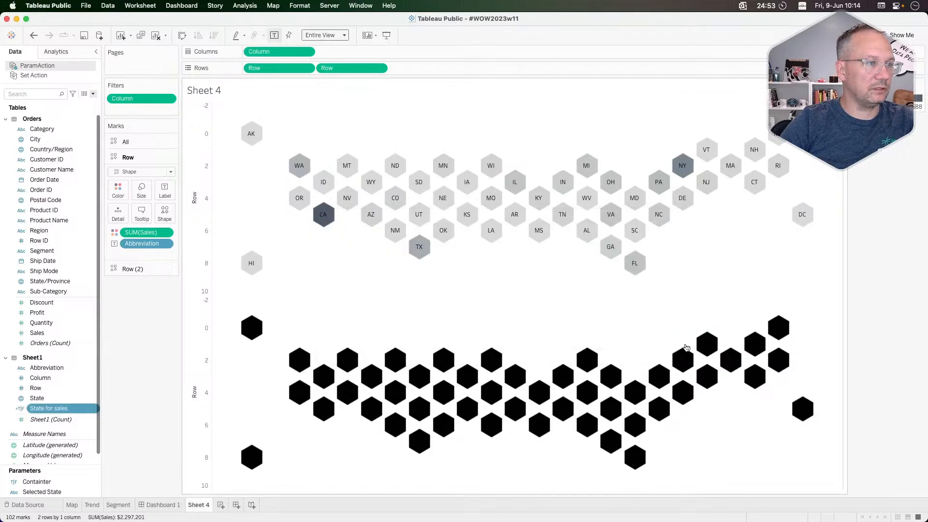
Change the State for sales formula to if [Selected State]=[State] then [Sales] END and save it
{"action": "right_click", "coordinate": [49, 410]}
{"action": "left_click", "coordinate": [66, 251]}
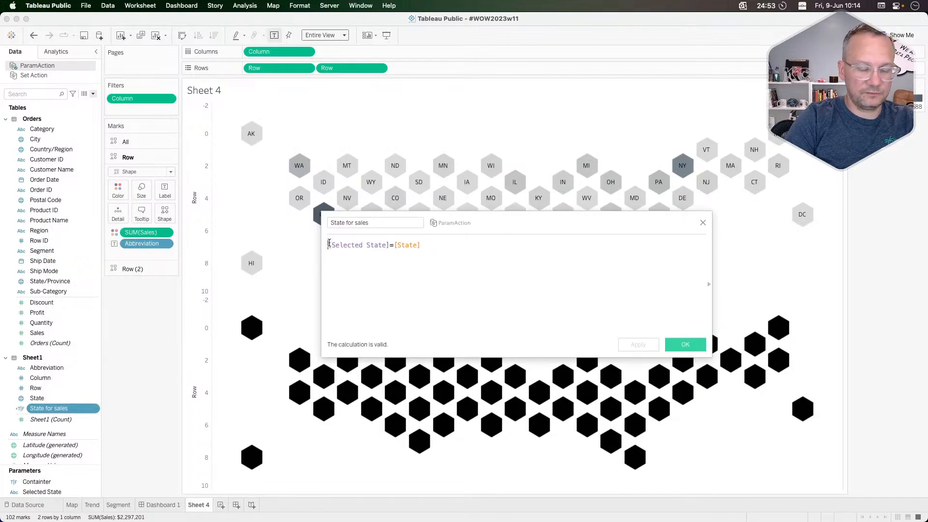
{"action": "type", "text": "If"}
{"action": "key", "text": "super+Right"}
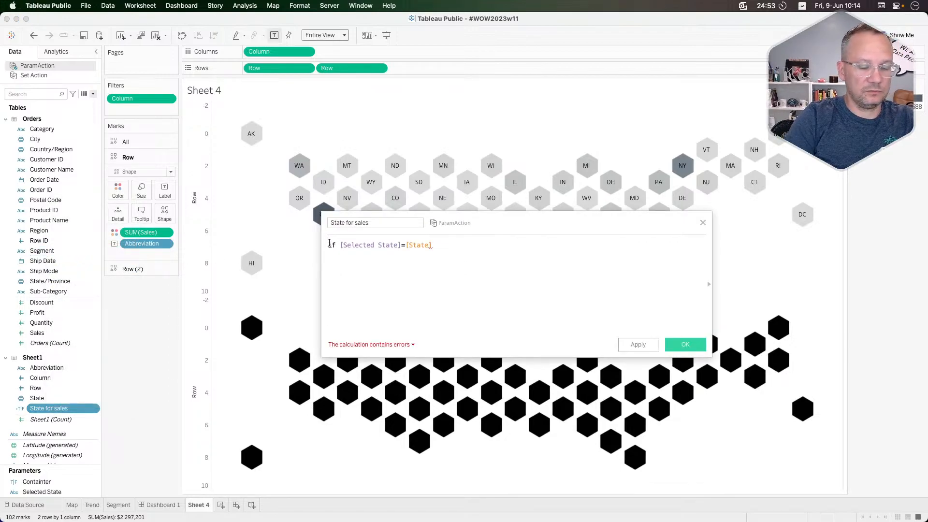
{"action": "type", "text": "then [Sales]"}
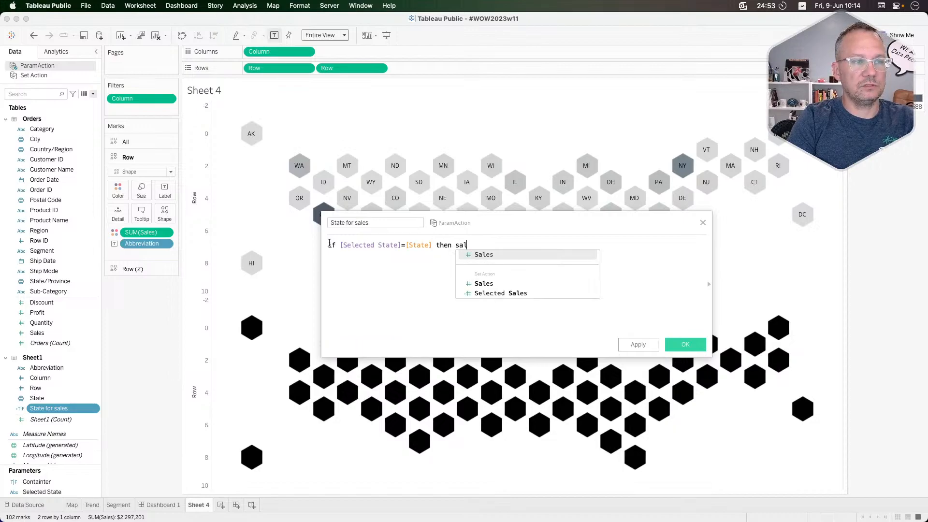
{"action": "key", "text": "Return"}
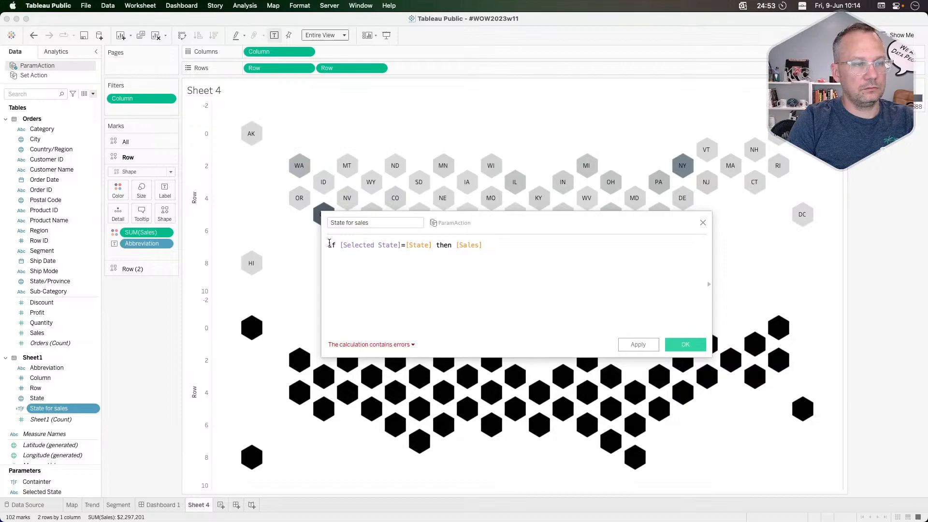
{"action": "type", "text": "end"}
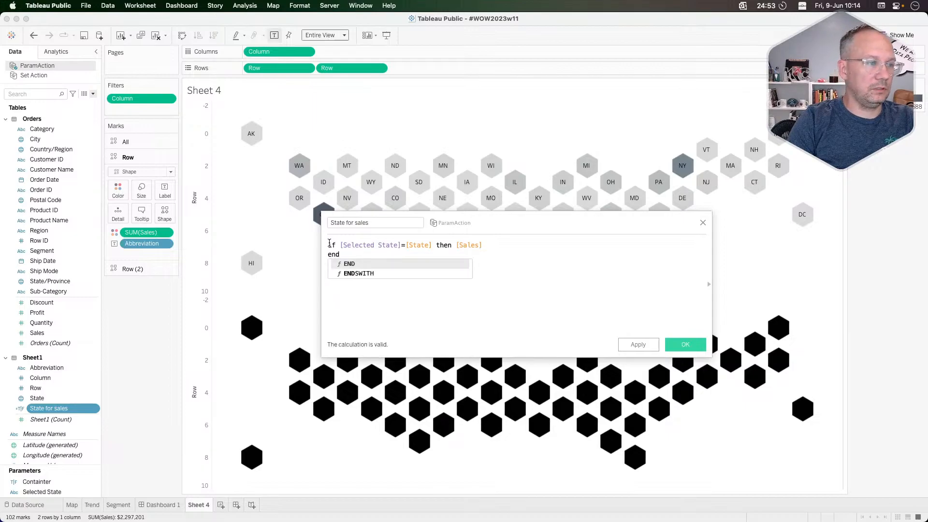
{"action": "key", "text": "Return"}
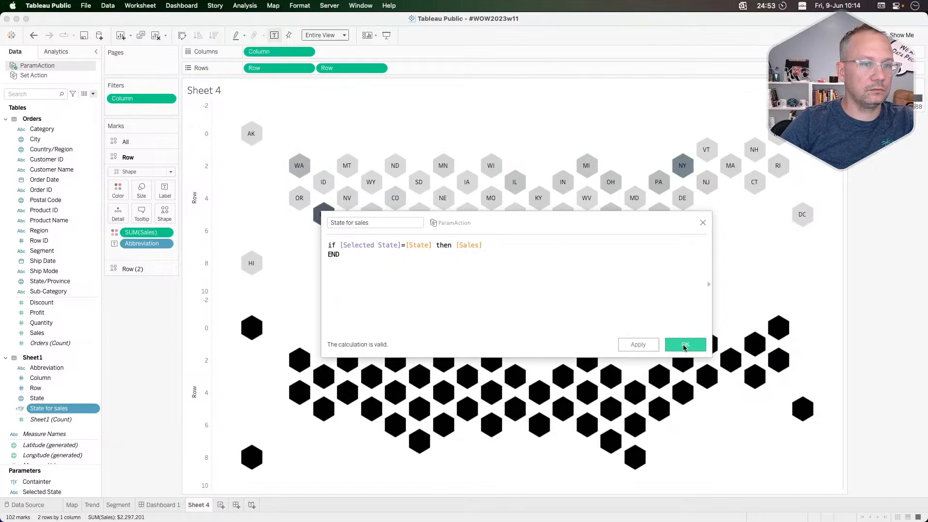
{"action": "left_click", "coordinate": [685, 346]}
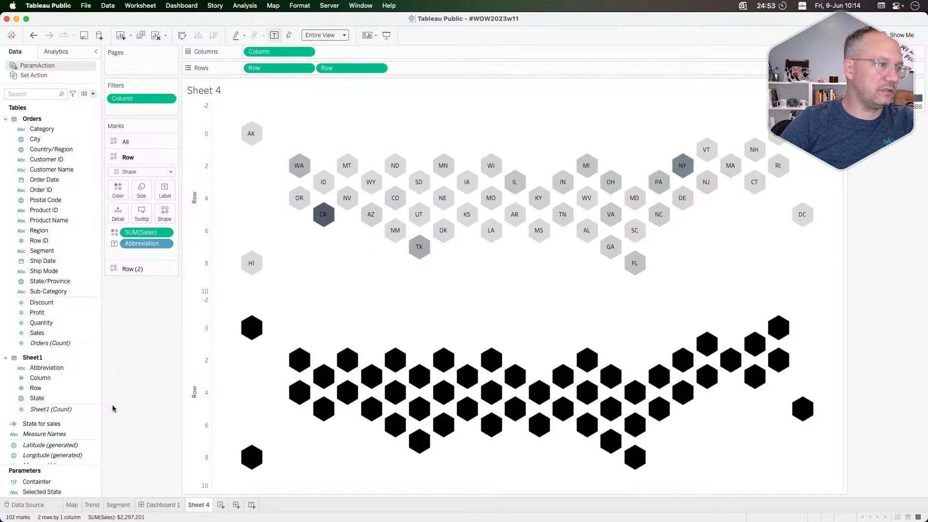
Reopen the State for sales calculation to examine its formula, then close it
{"action": "left_click", "coordinate": [51, 425]}
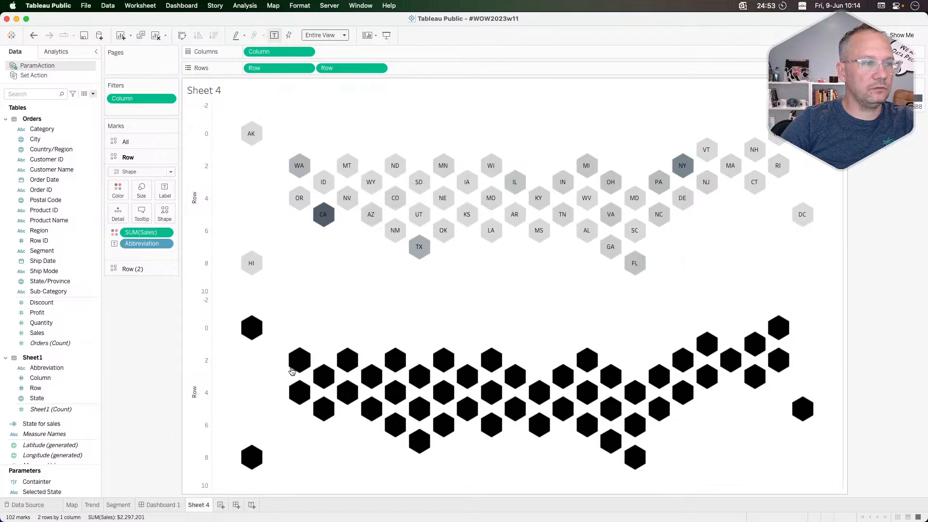
{"action": "right_click", "coordinate": [59, 430]}
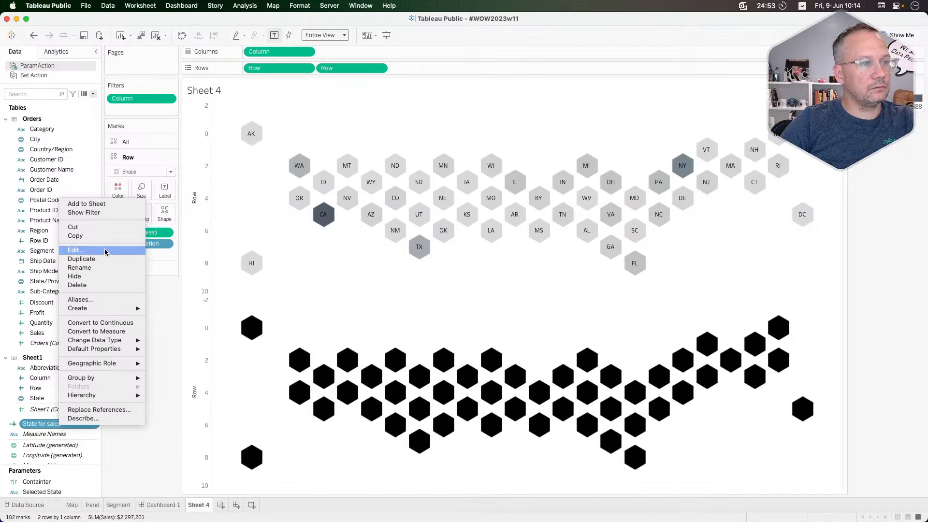
{"action": "left_click", "coordinate": [146, 450]}
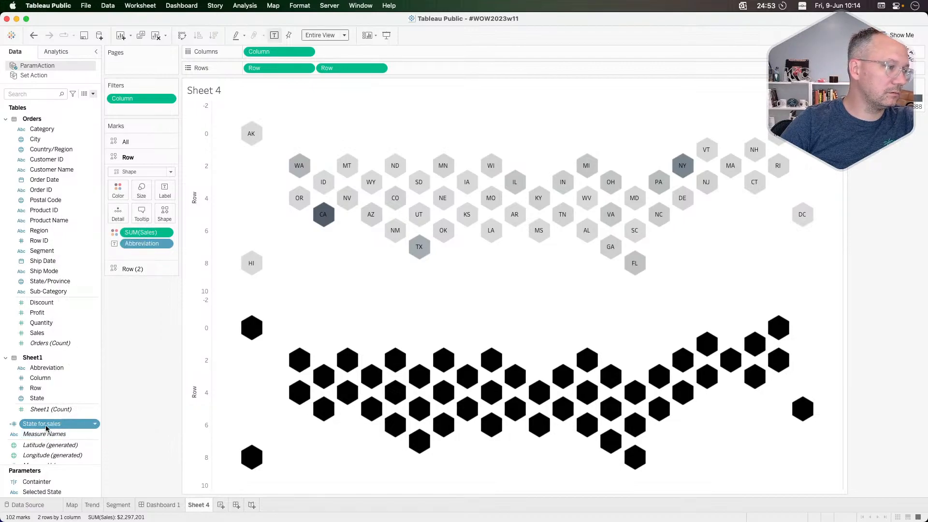
{"action": "right_click", "coordinate": [47, 428]}
{"action": "left_click", "coordinate": [76, 249]}
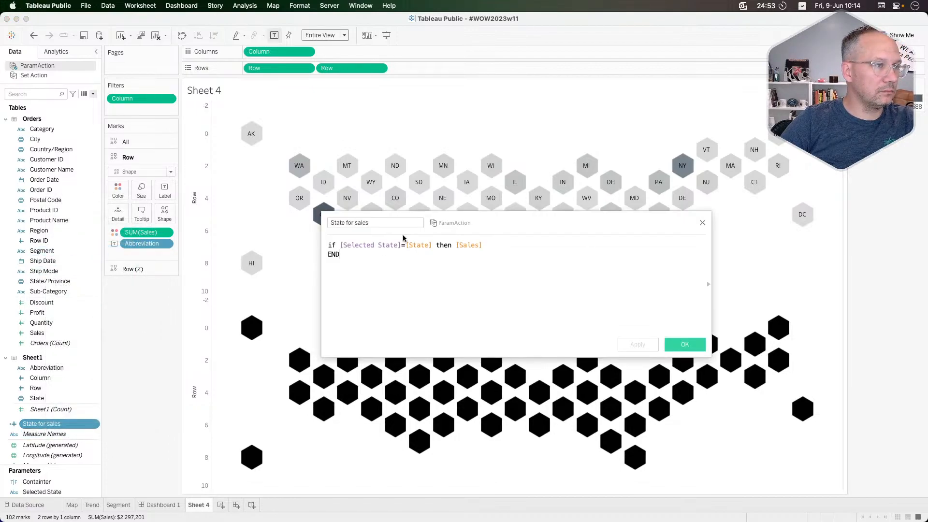
{"action": "left_click", "coordinate": [349, 253]}
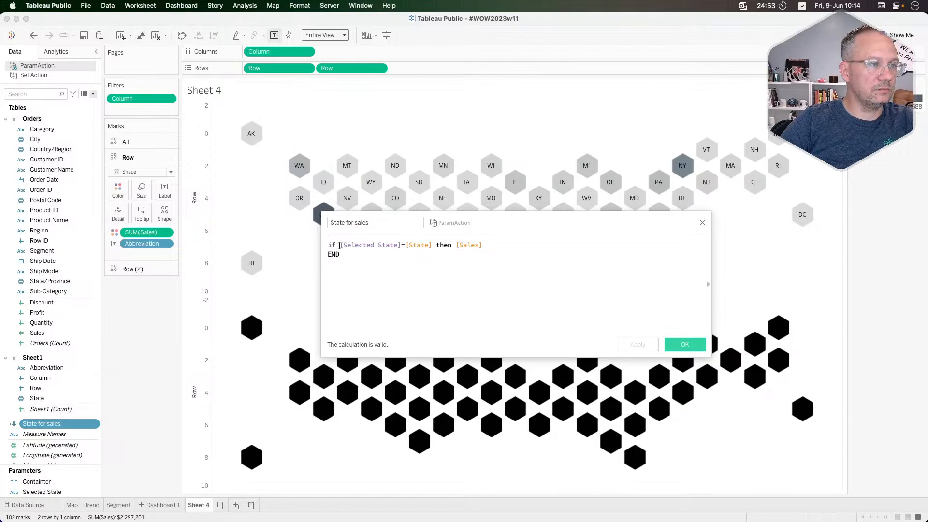
{"action": "left_click_drag", "start_coordinate": [340, 246], "coordinate": [317, 248]}
{"action": "left_click", "coordinate": [347, 254]}
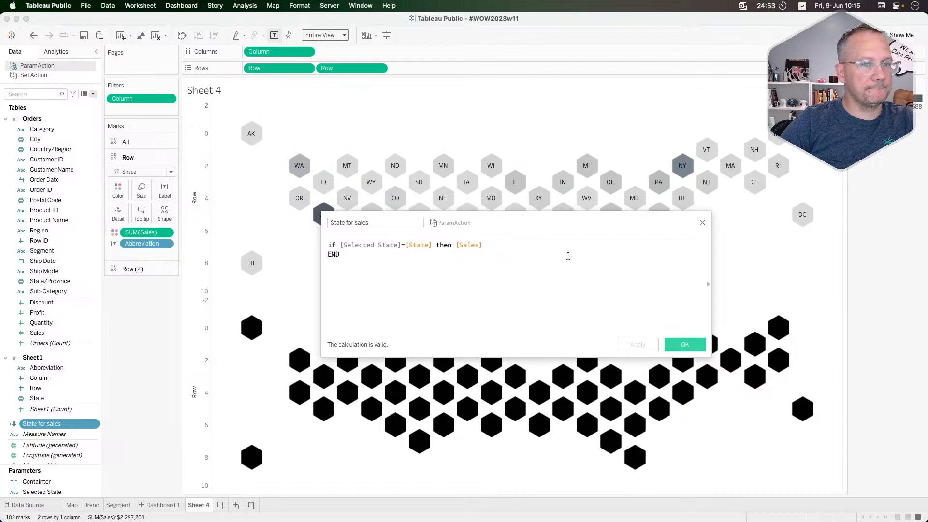
{"action": "left_click", "coordinate": [703, 222]}
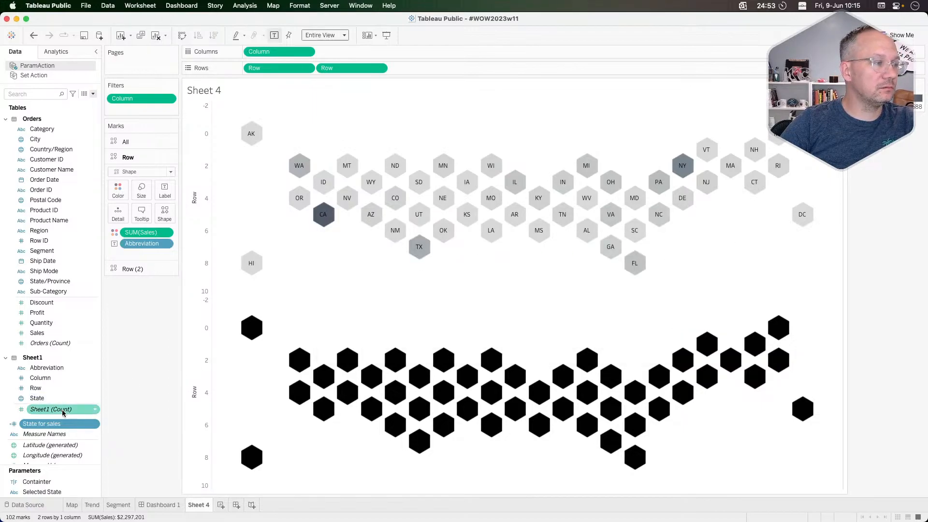
Show the Selected State parameter control on Sheet 4
{"action": "right_click", "coordinate": [49, 491]}
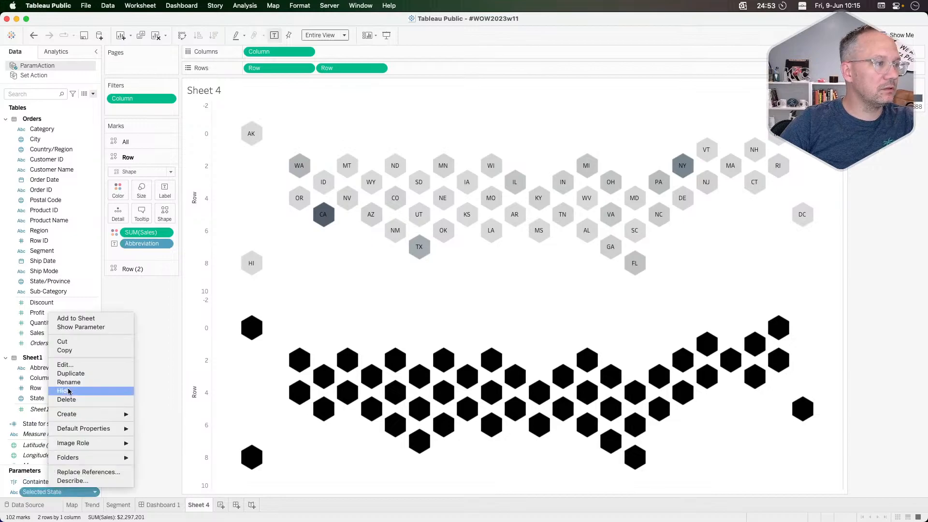
{"action": "key", "text": "Escape"}
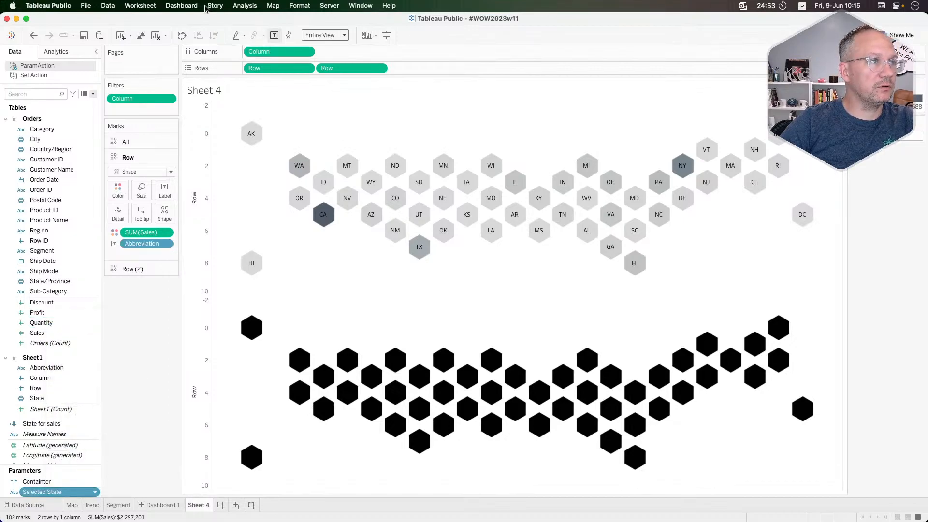
Add a Change Parameter action for this sheet and name it State Select
{"action": "left_click", "coordinate": [183, 6]}
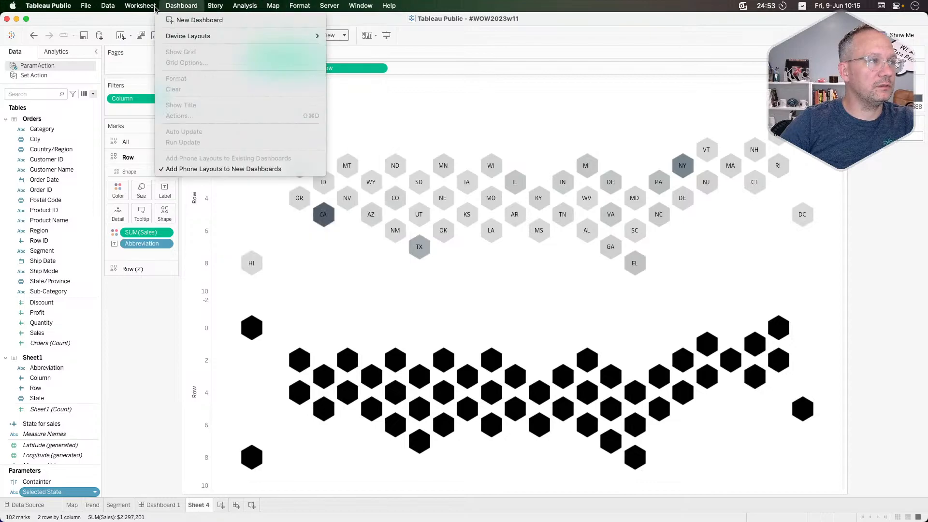
{"action": "mouse_move", "coordinate": [141, 5]}
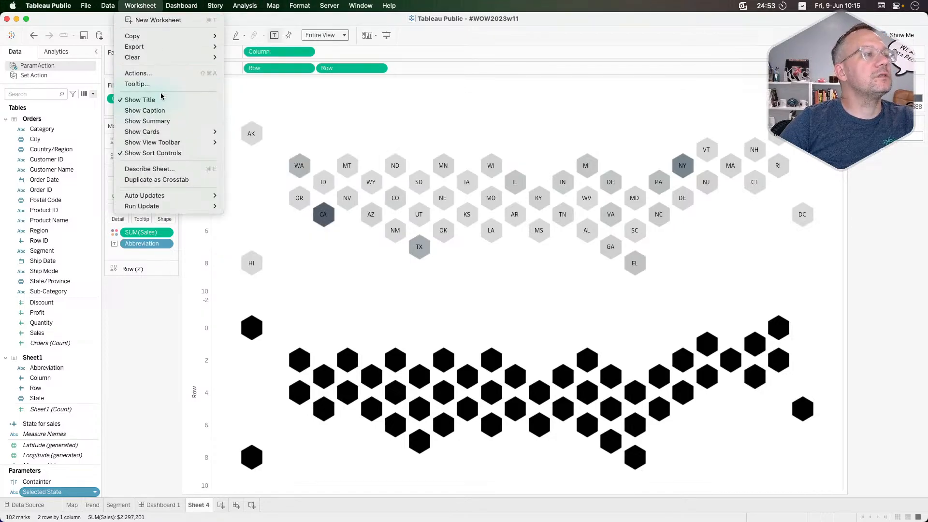
{"action": "left_click", "coordinate": [140, 73]}
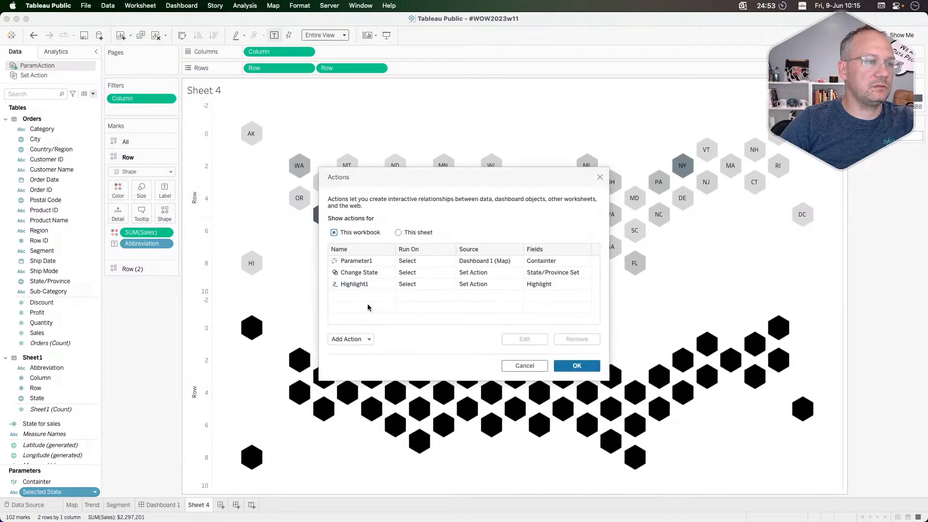
{"action": "left_click", "coordinate": [399, 233]}
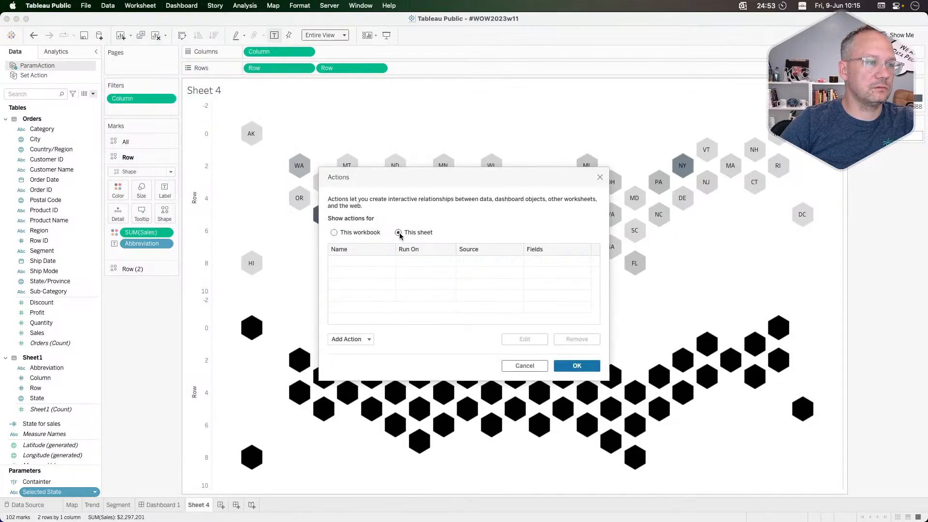
{"action": "left_click", "coordinate": [360, 339]}
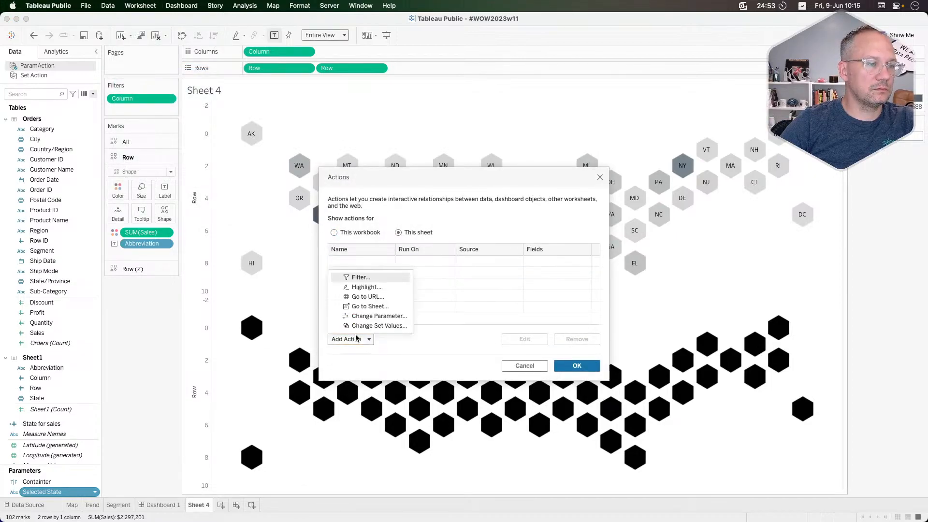
{"action": "left_click", "coordinate": [381, 316]}
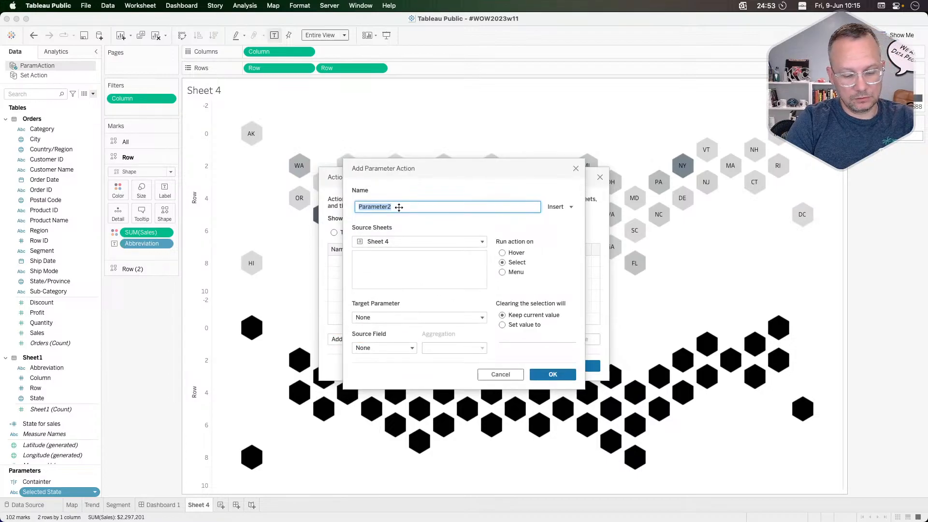
{"action": "type", "text": "Sa"}
{"action": "type", "text": "ate Select"}
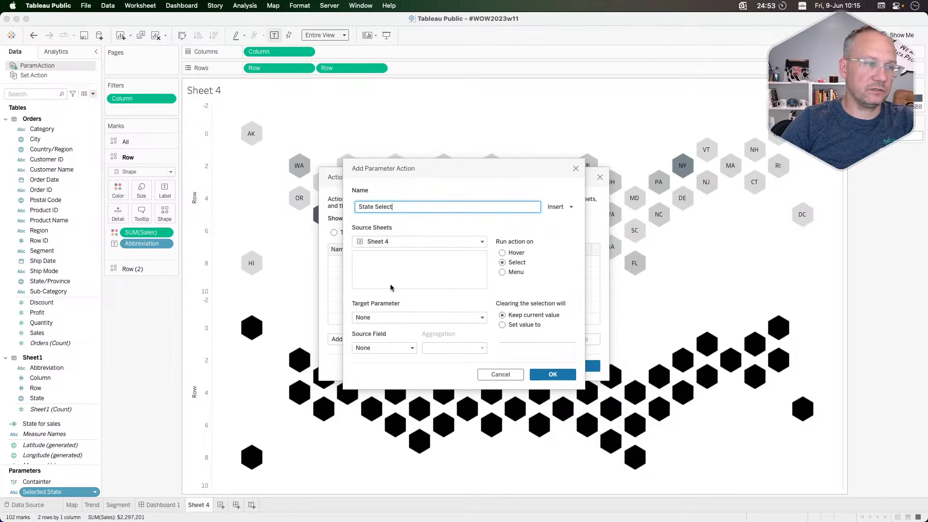
Configure State Select with source ParamAction (Sheet 4), target parameter Selected State and source field Abbreviation, and save the action
{"action": "left_click", "coordinate": [381, 242]}
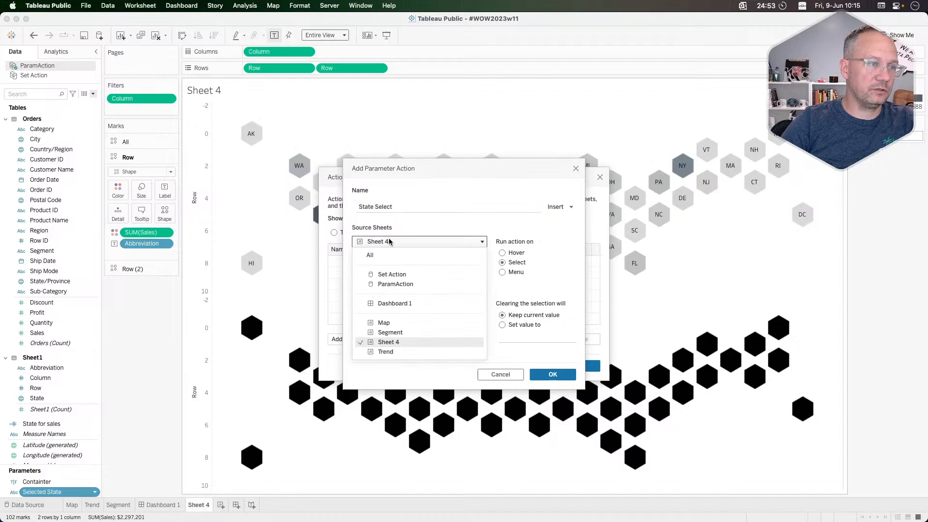
{"action": "left_click", "coordinate": [408, 285]}
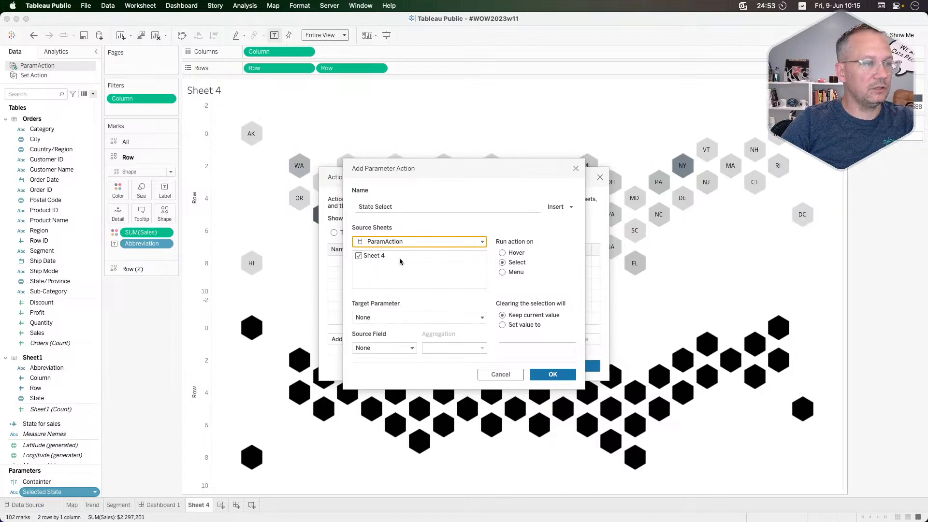
{"action": "left_click", "coordinate": [377, 319]}
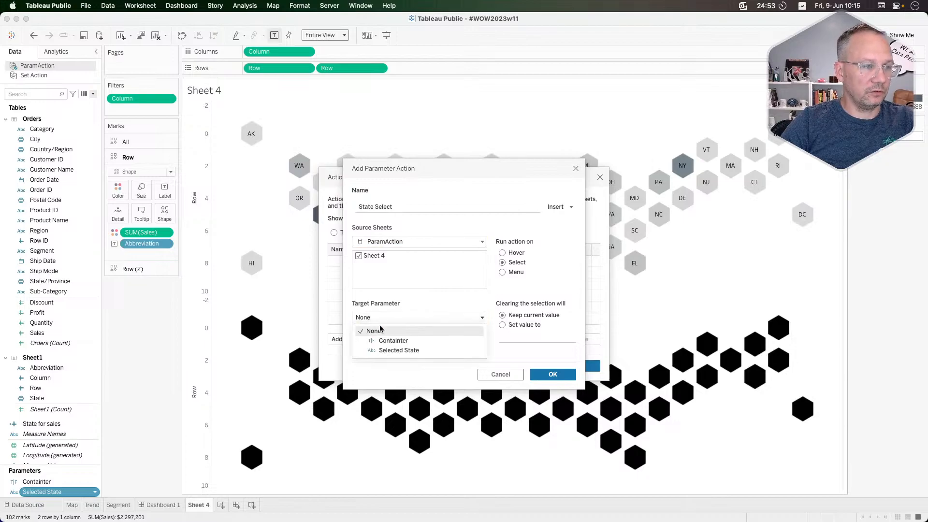
{"action": "left_click", "coordinate": [386, 351]}
{"action": "left_click", "coordinate": [392, 351]}
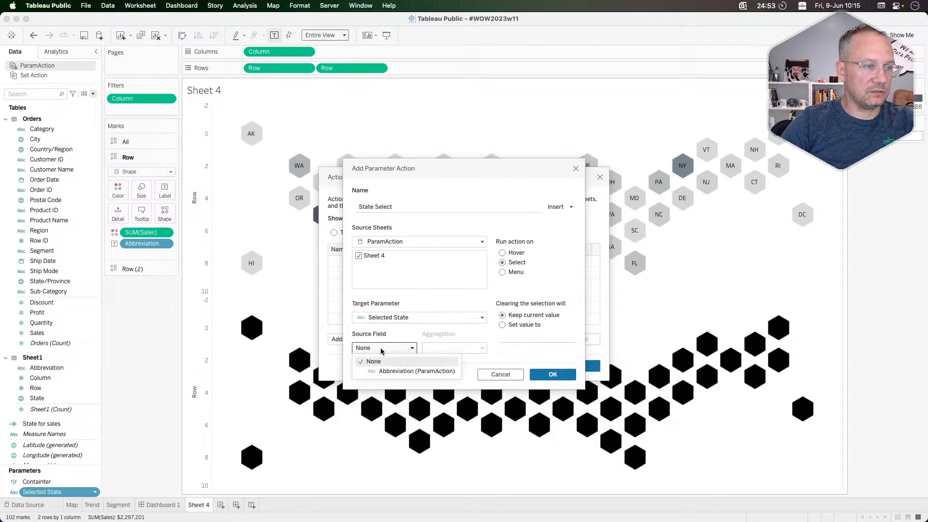
{"action": "left_click", "coordinate": [401, 371]}
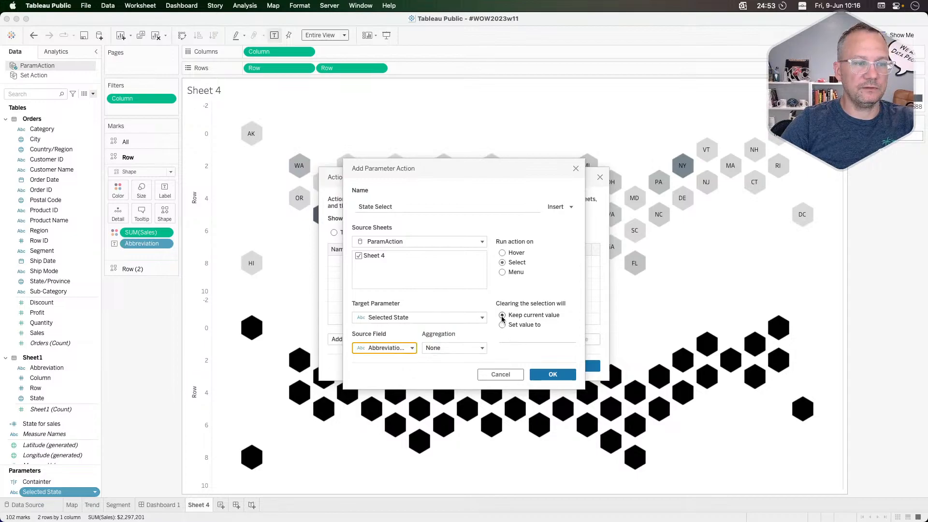
{"action": "left_click", "coordinate": [548, 375]}
{"action": "left_click", "coordinate": [575, 365]}
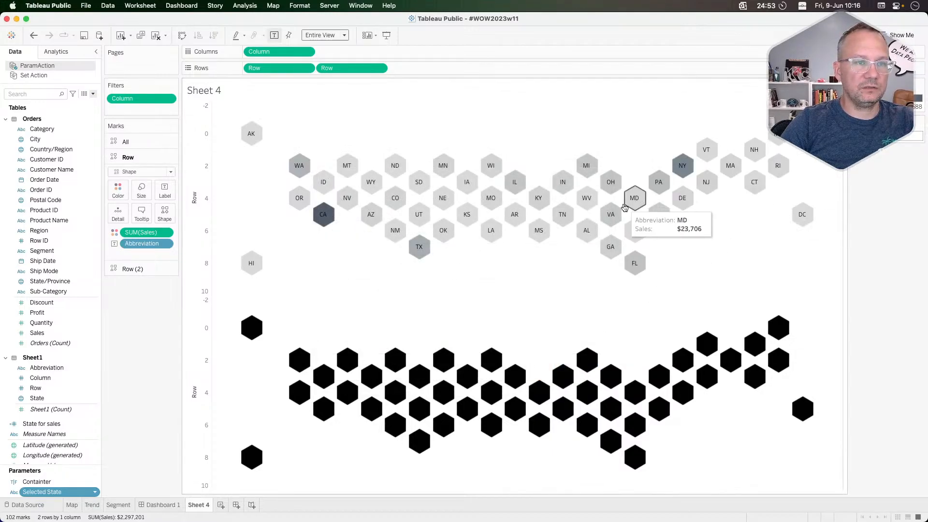
Test the parameter action by selecting MD and VA on the upper hexagon map, then clear the selection
{"action": "left_click", "coordinate": [653, 188]}
{"action": "left_click", "coordinate": [653, 188]}
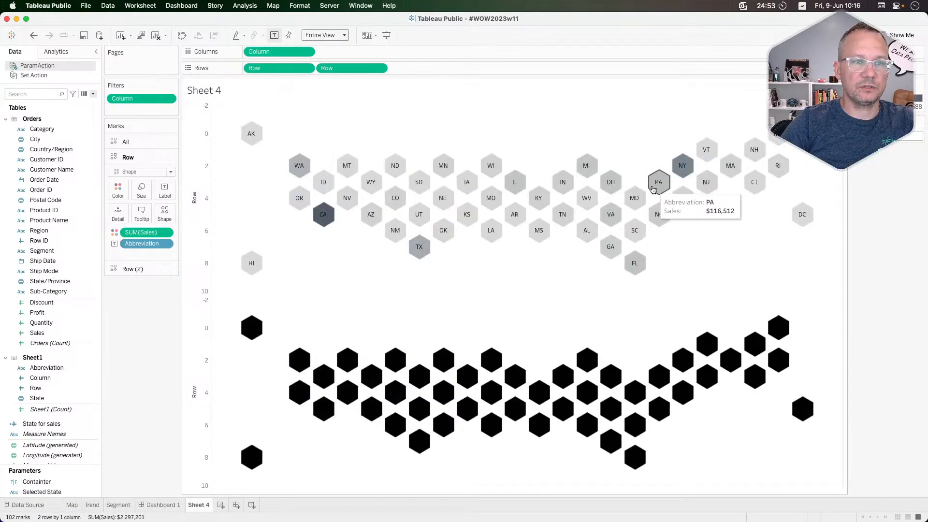
{"action": "left_click", "coordinate": [640, 195]}
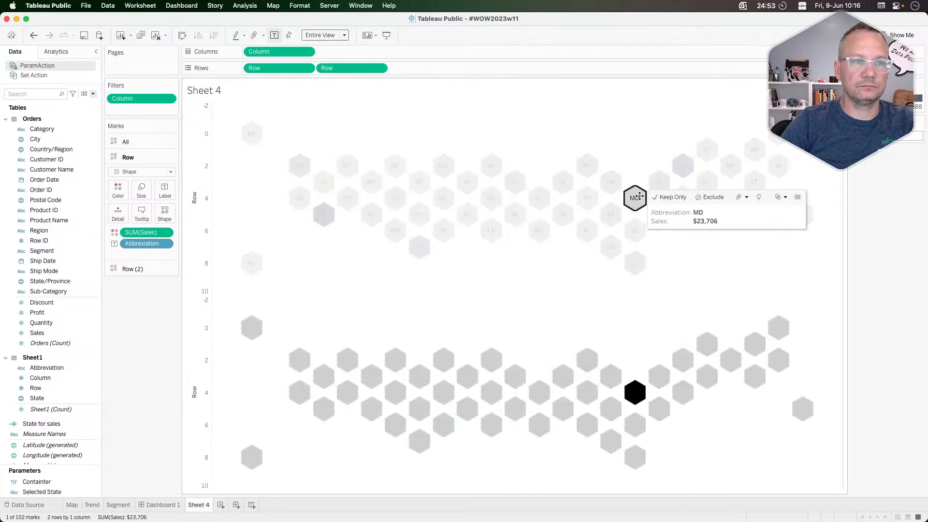
{"action": "left_click", "coordinate": [610, 213]}
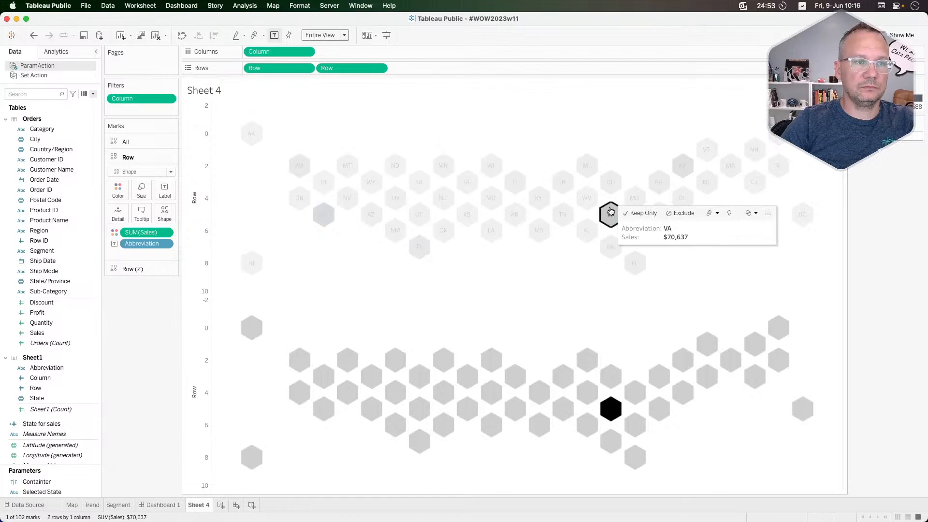
{"action": "left_click", "coordinate": [610, 211]}
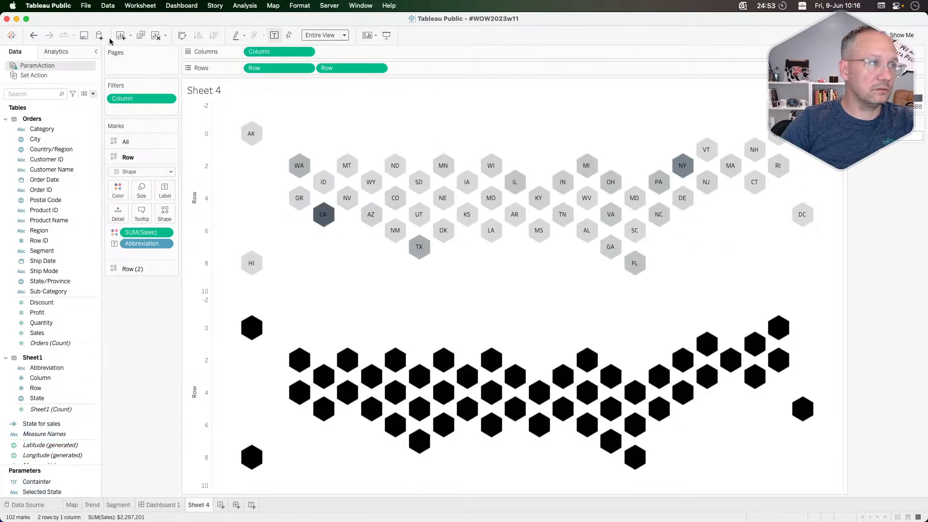
Edit the State Select action so that clearing the selection sets the parameter to an empty value, and save it
{"action": "left_click", "coordinate": [181, 5]}
{"action": "mouse_move", "coordinate": [140, 5]}
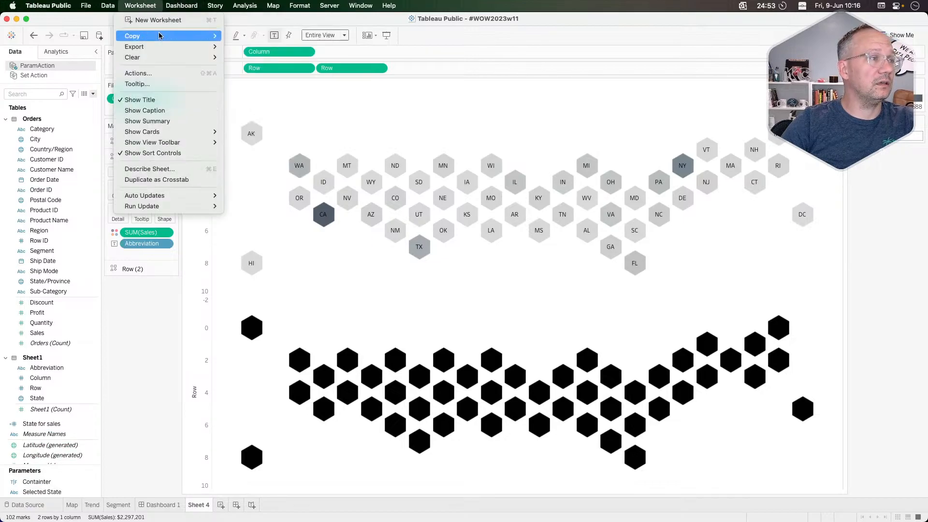
{"action": "left_click", "coordinate": [162, 73]}
{"action": "left_click", "coordinate": [407, 234]}
{"action": "left_click", "coordinate": [357, 262]}
{"action": "double_click", "coordinate": [356, 261]}
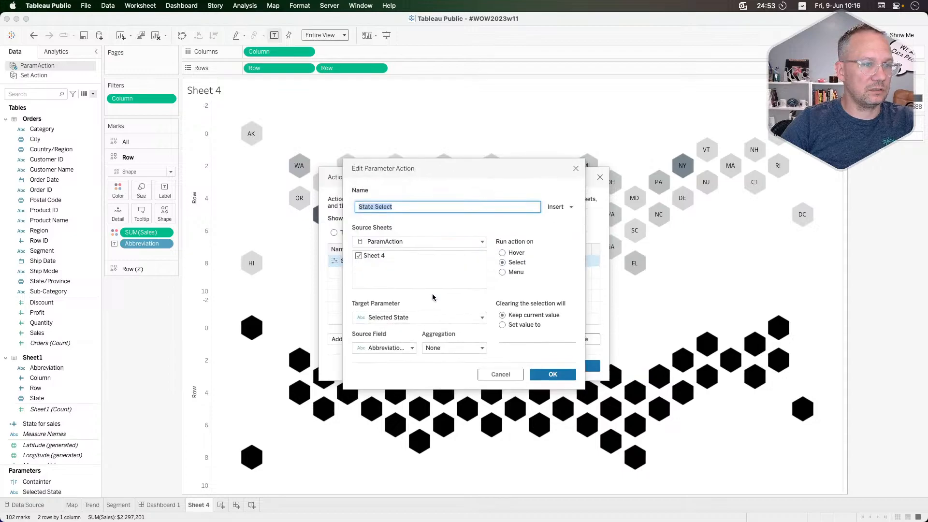
{"action": "left_click", "coordinate": [516, 340]}
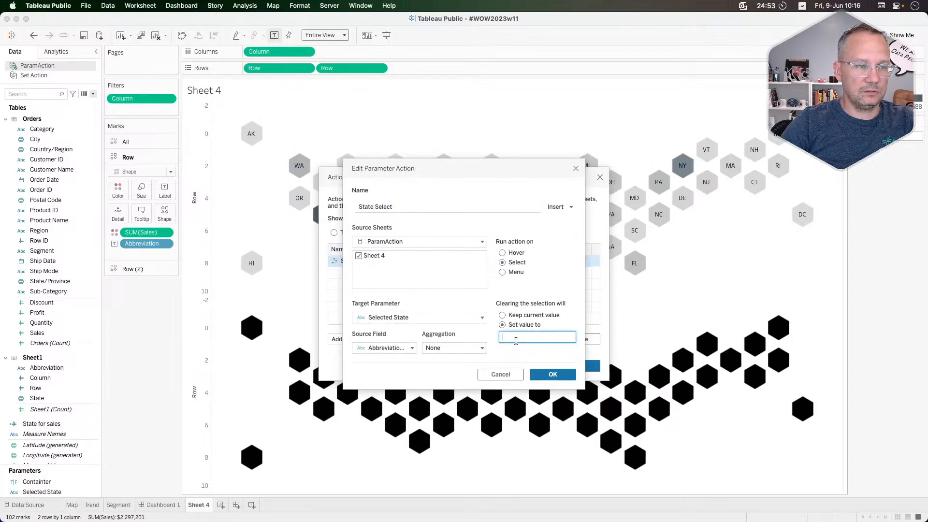
{"action": "left_click", "coordinate": [553, 374]}
{"action": "left_click", "coordinate": [580, 366]}
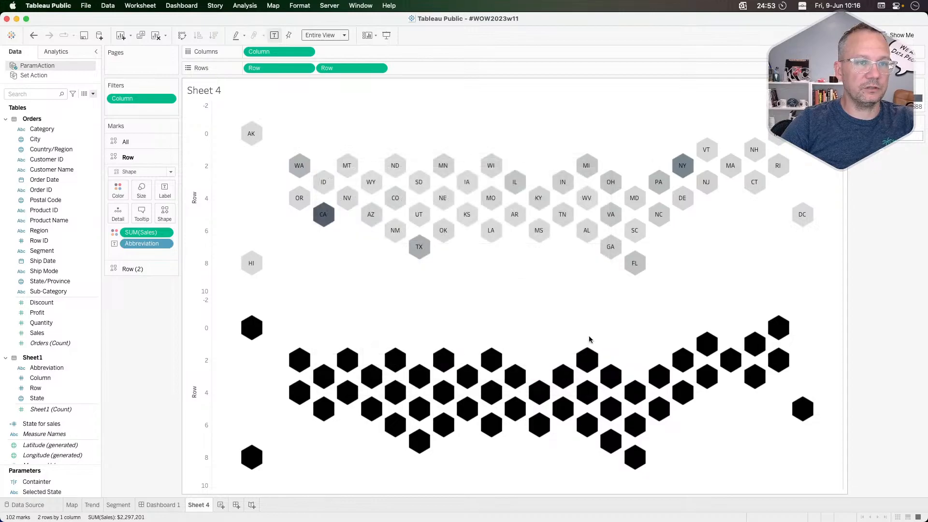
Test the edited action by selecting and deselecting PA and NC on the upper hexagon map
{"action": "left_click", "coordinate": [658, 190]}
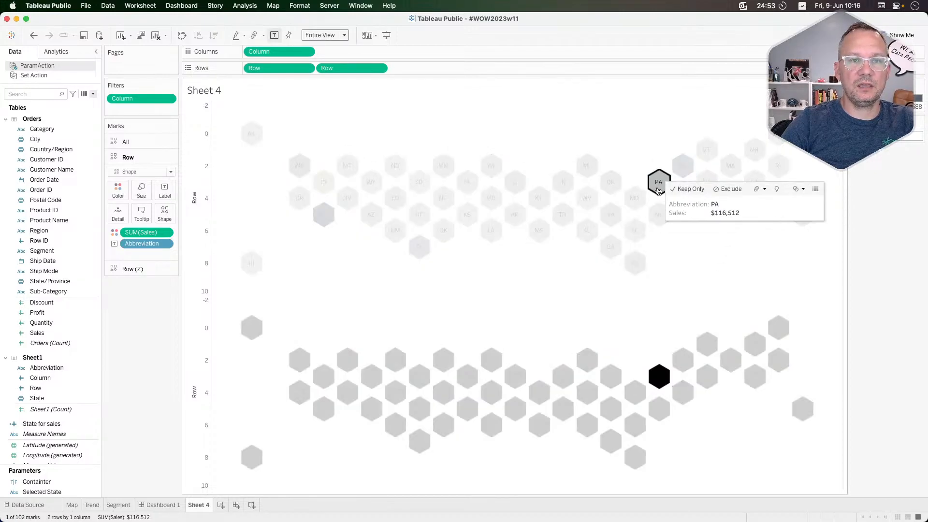
{"action": "left_click", "coordinate": [658, 190]}
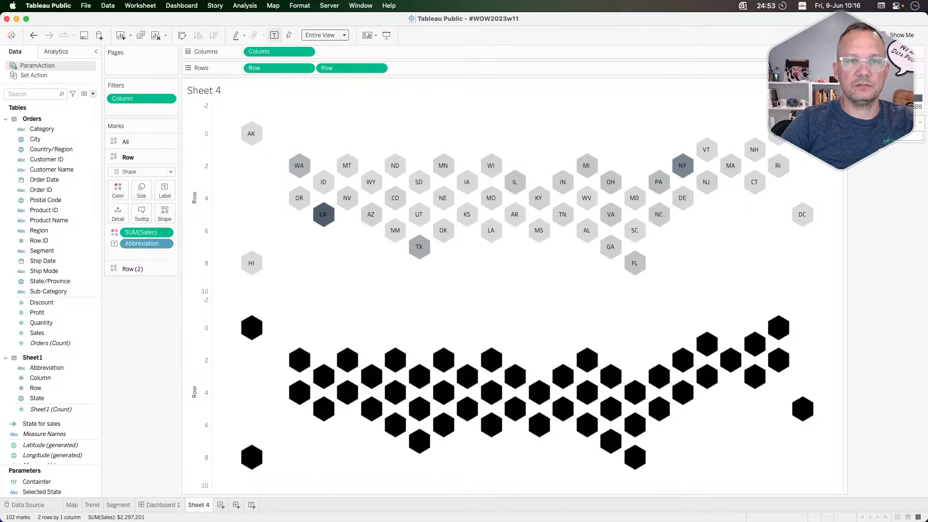
{"action": "left_click", "coordinate": [665, 190]}
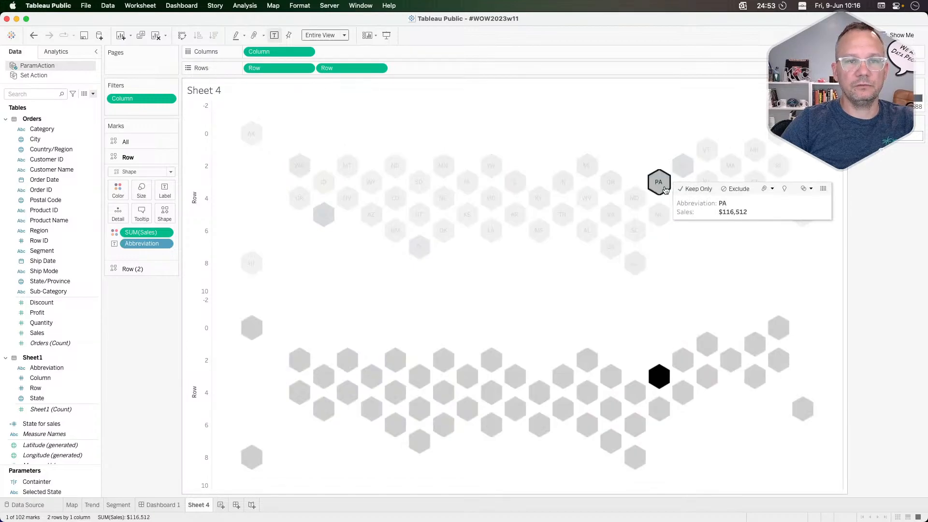
{"action": "left_click", "coordinate": [664, 190]}
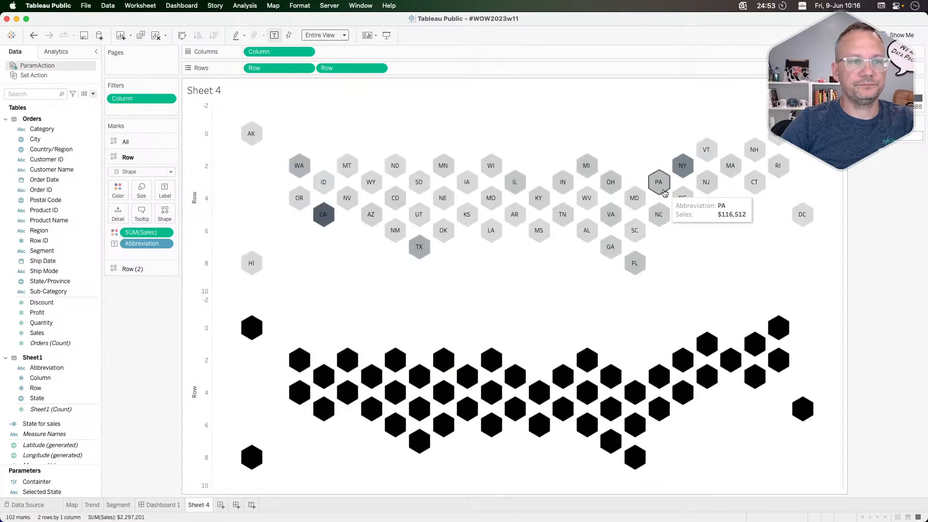
{"action": "left_click", "coordinate": [658, 215]}
{"action": "left_click", "coordinate": [658, 215]}
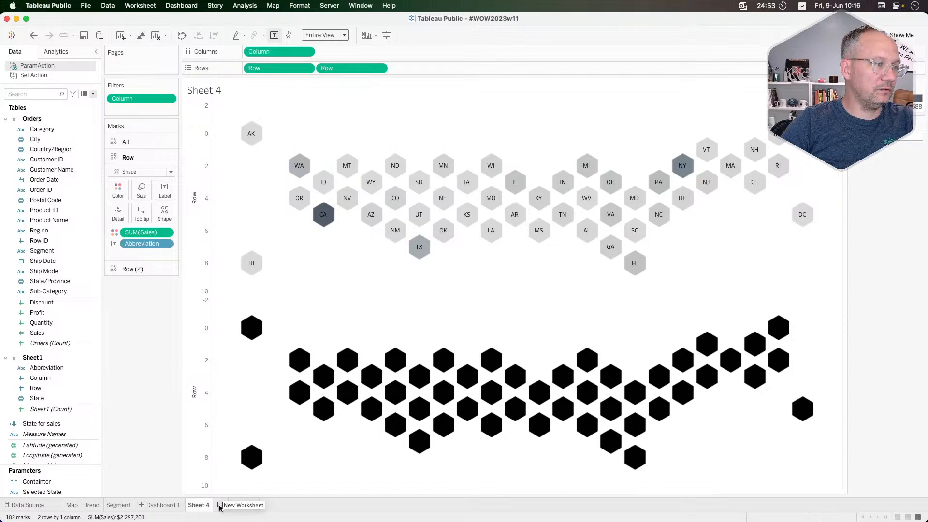
Rename the State for sales calculated field as Parameter State
{"action": "right_click", "coordinate": [41, 424]}
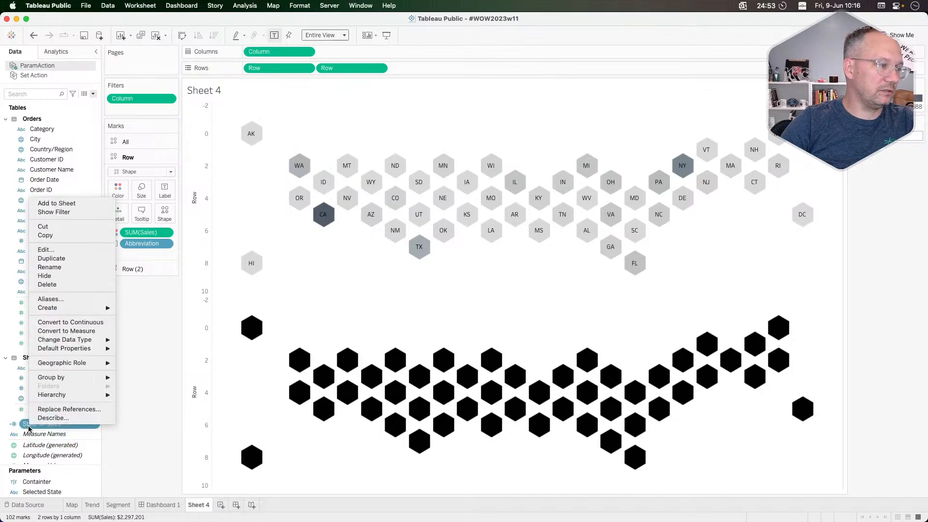
{"action": "left_click", "coordinate": [68, 267]}
{"action": "type", "text": "Parameter State"}
{"action": "key", "text": "Return"}
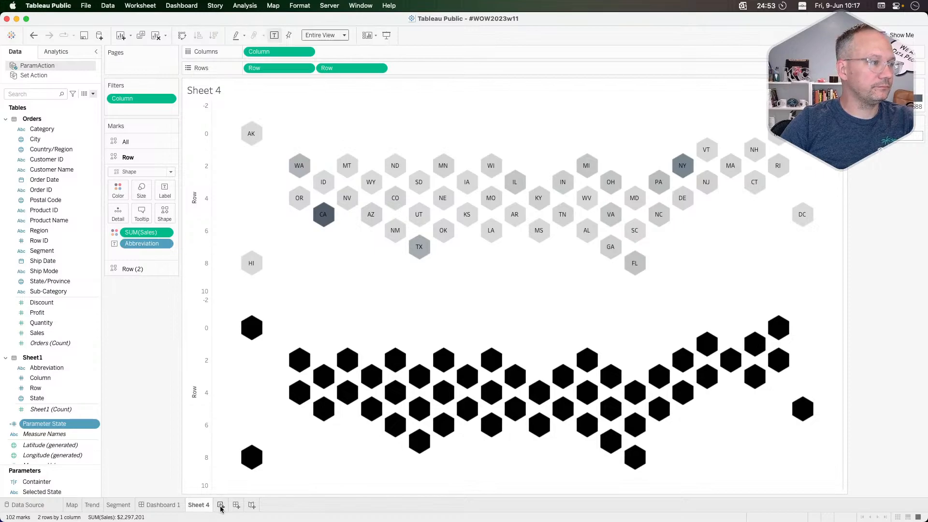
Create a new calculated field named Chart Dimension
{"action": "left_click", "coordinate": [93, 97]}
{"action": "left_click", "coordinate": [83, 103]}
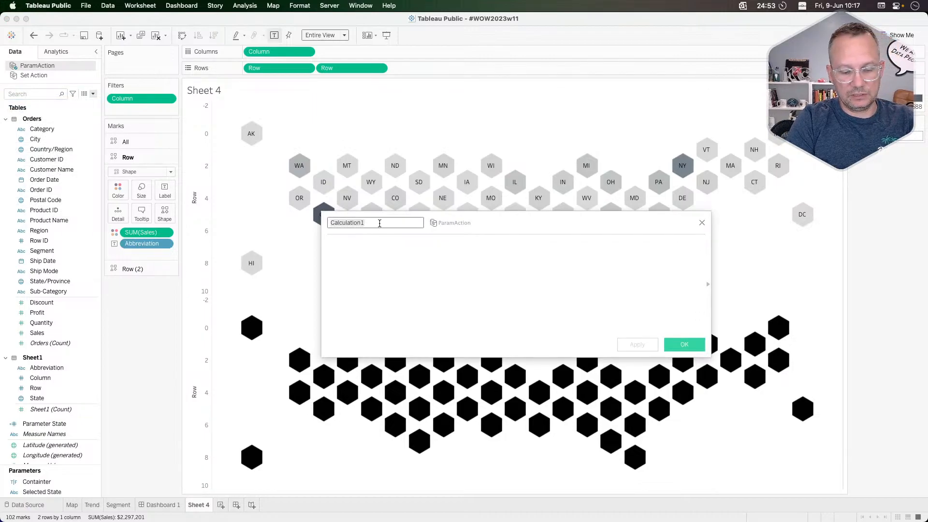
{"action": "type", "text": "CHar"}
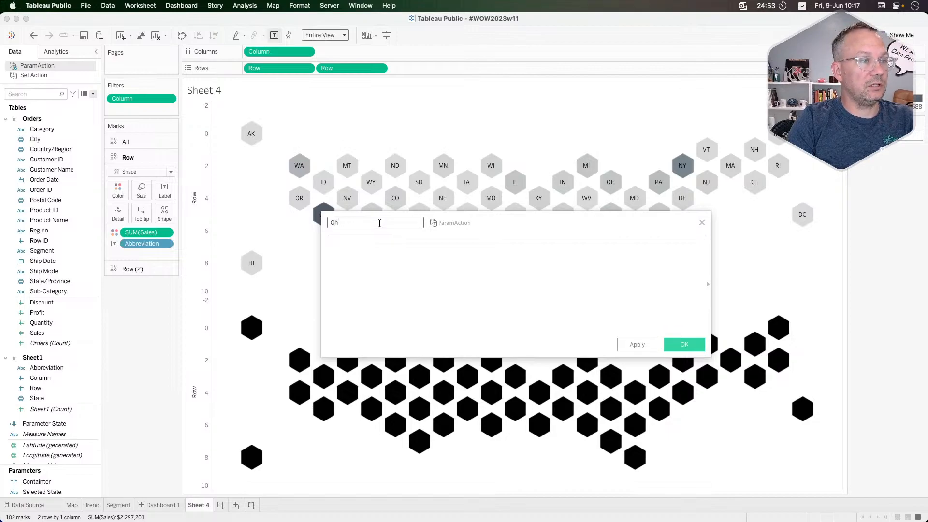
{"action": "type", "text": "t Dimension"}
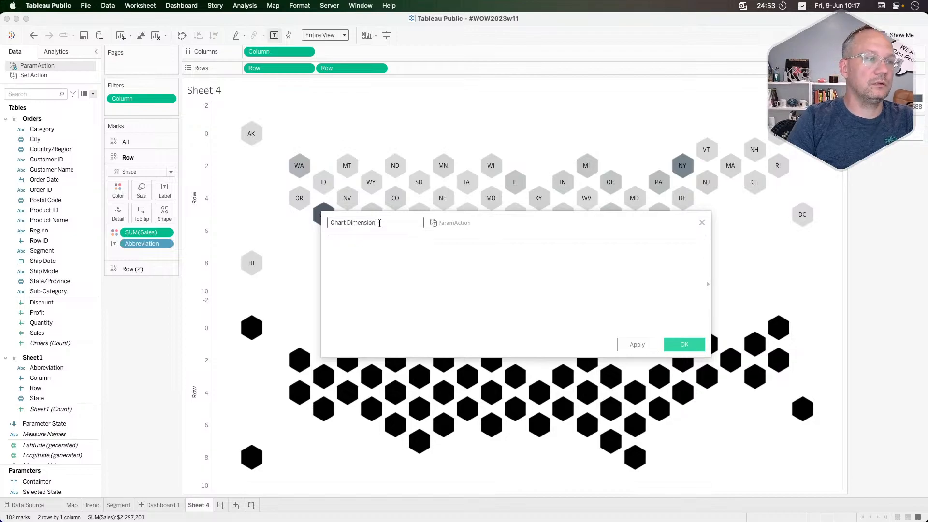
Begin the Chart Dimension formula with an IF condition on the Parameter State field that returns the State field
{"action": "type", "text": "if "}
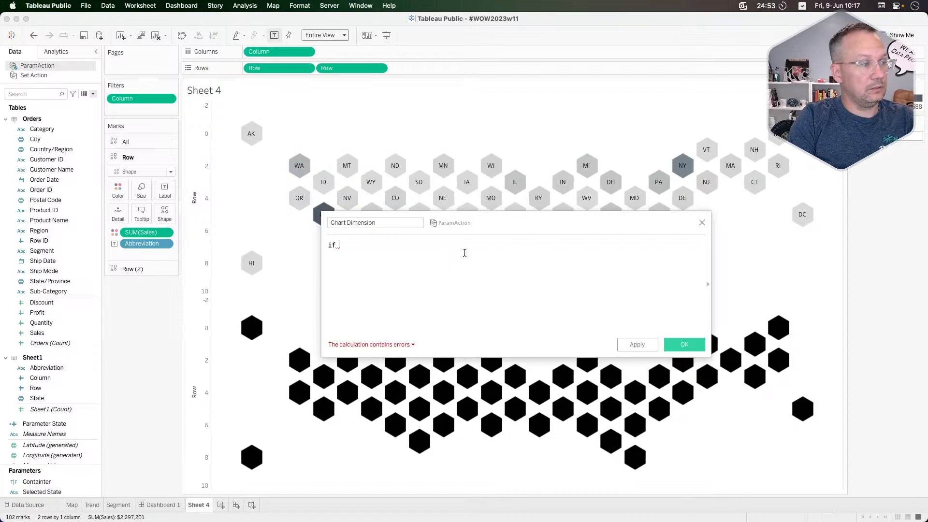
{"action": "type", "text": "parpa"}
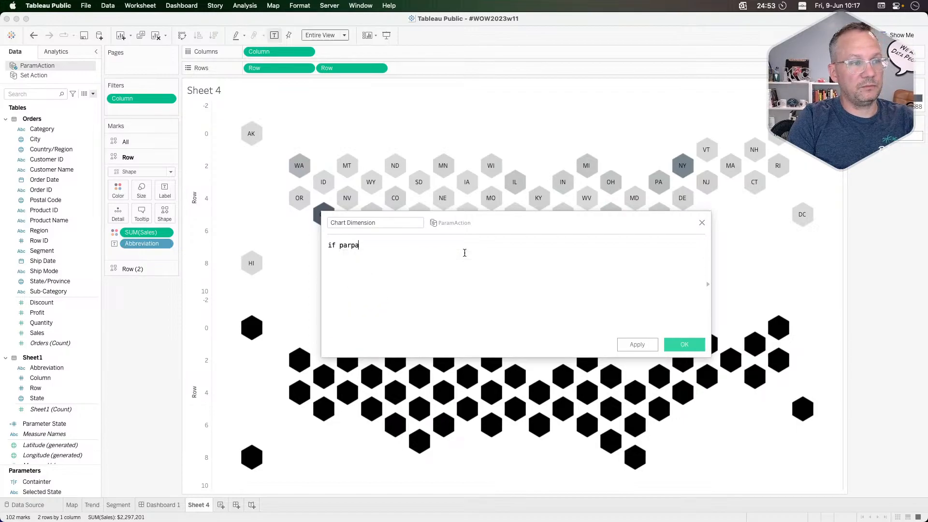
{"action": "key", "text": "Return"}
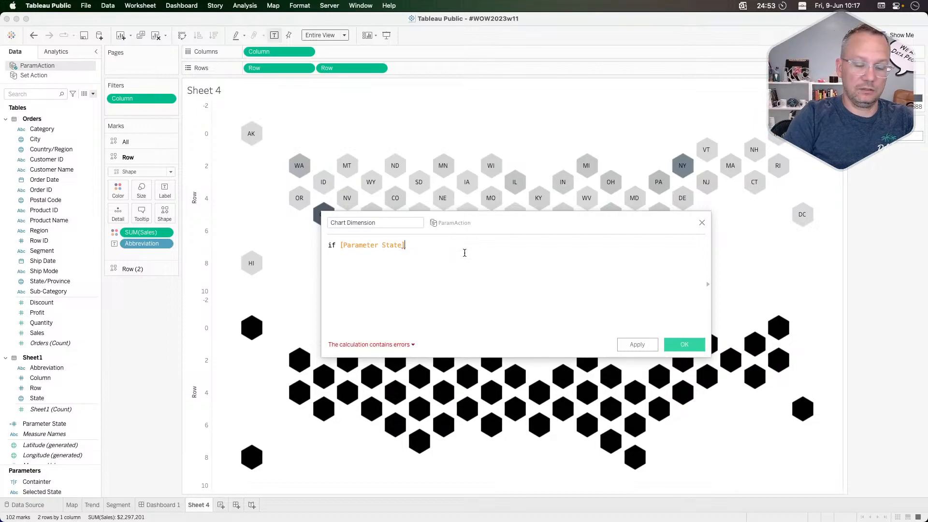
{"action": "type", "text": "t"}
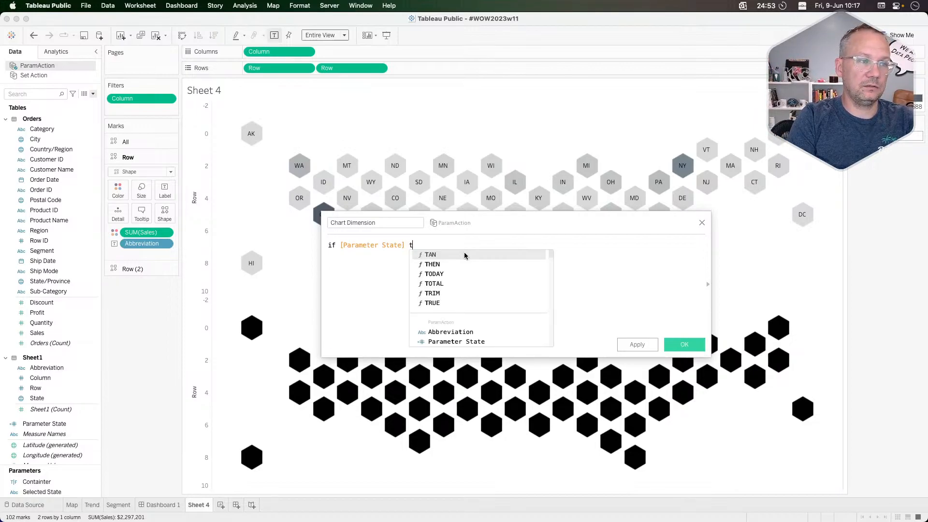
{"action": "type", "text": "hen stat"}
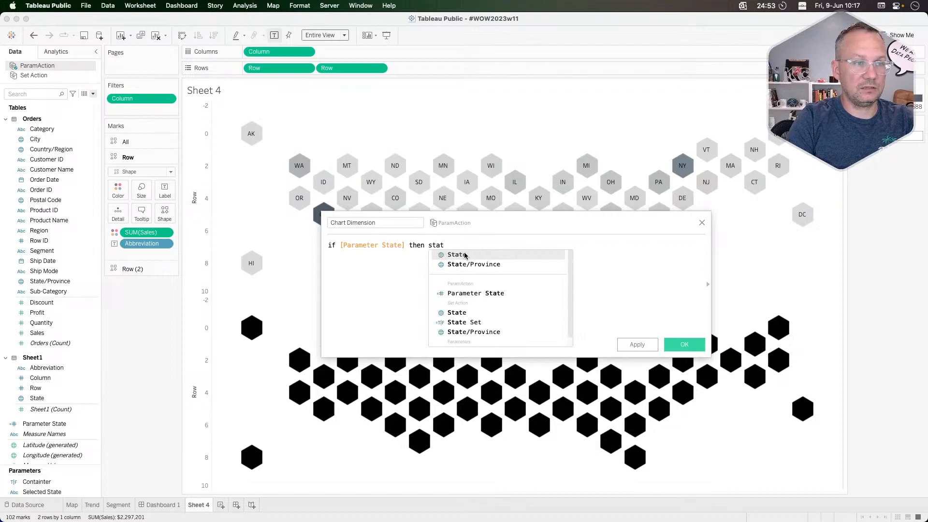
{"action": "left_click", "coordinate": [465, 255]}
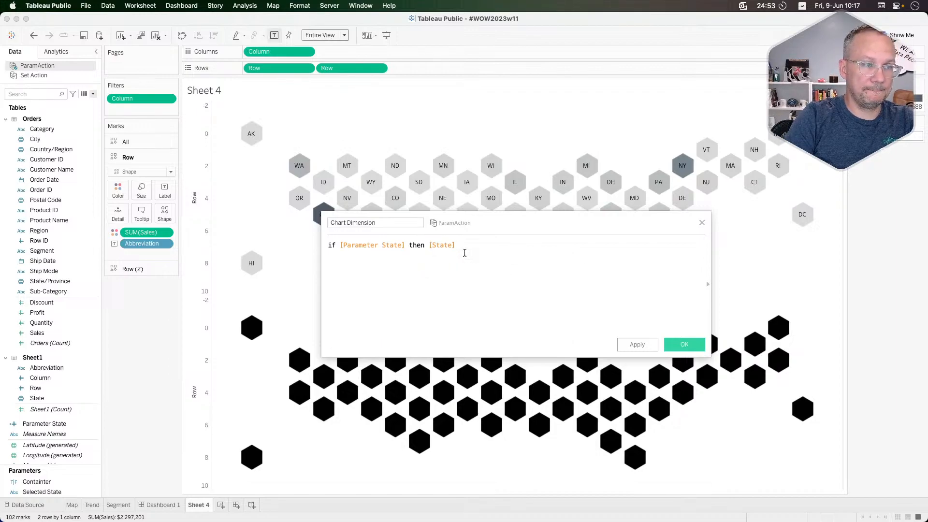
Add an else branch returning "Other States (Avg)" to the Chart Dimension formula and close it with END
{"action": "key", "text": "Return"}
{"action": "type", "text": "else o"}
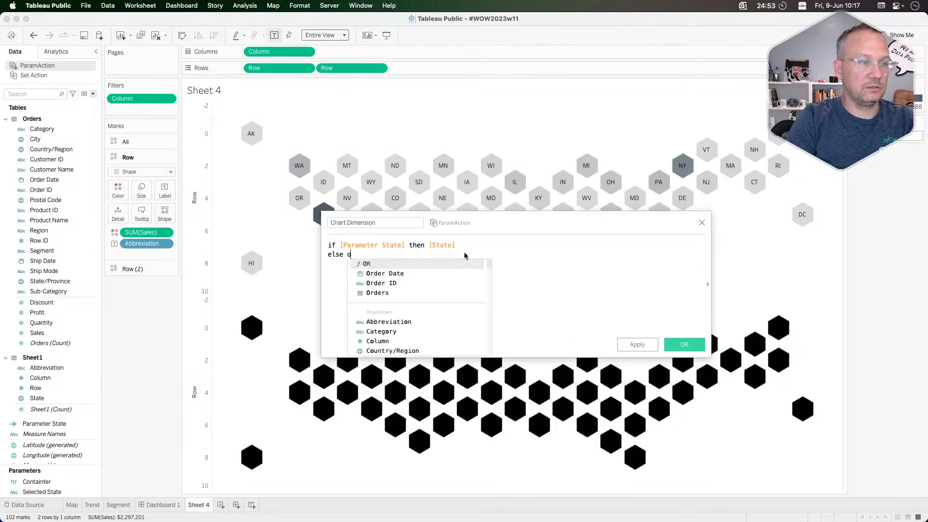
{"action": "key", "text": "BackSpace"}
{"action": "type", "text": "\""}
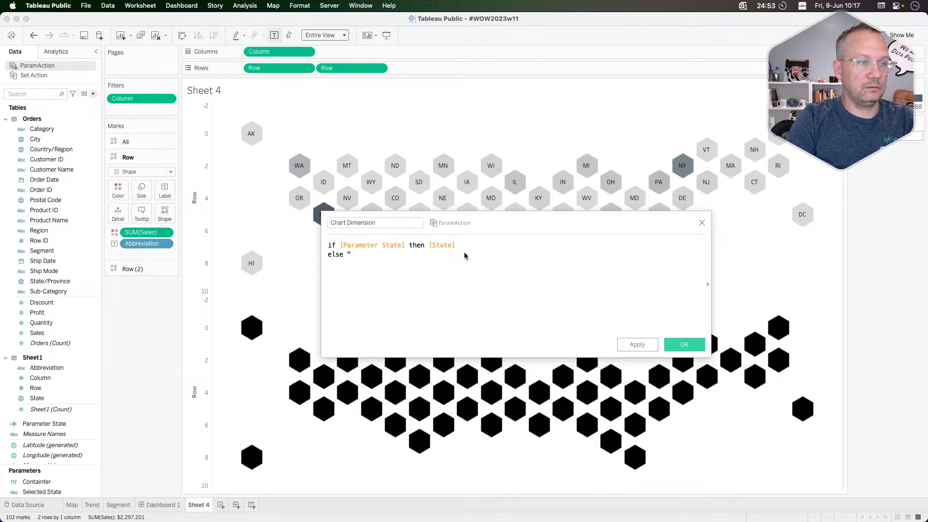
{"action": "type", "text": "Other States"}
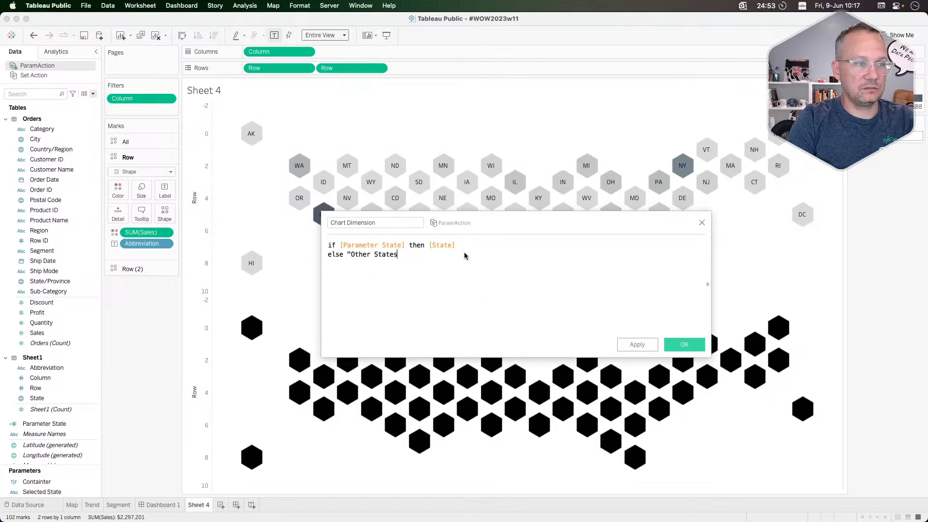
{"action": "type", "text": " (Avg:)"}
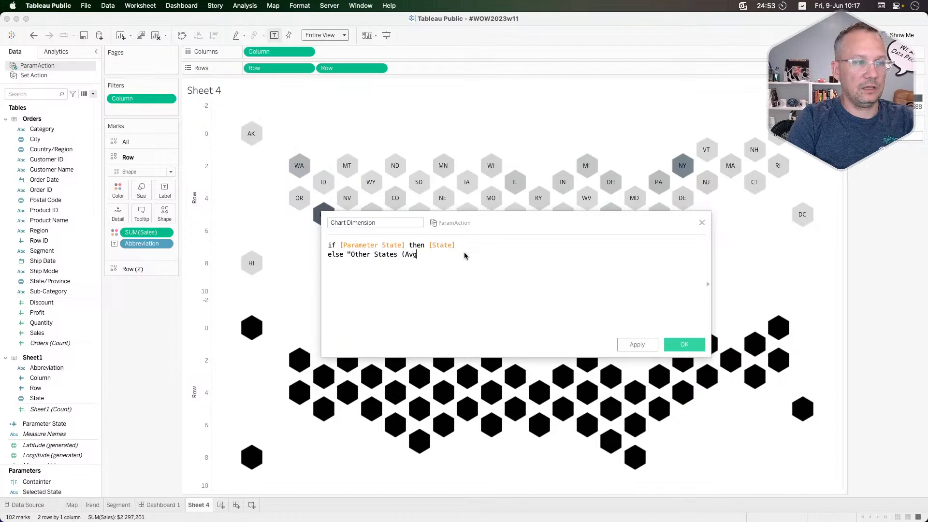
{"action": "key", "text": "BackSpace"}
{"action": "key", "text": "BackSpace"}
{"action": "type", "text": ")"}
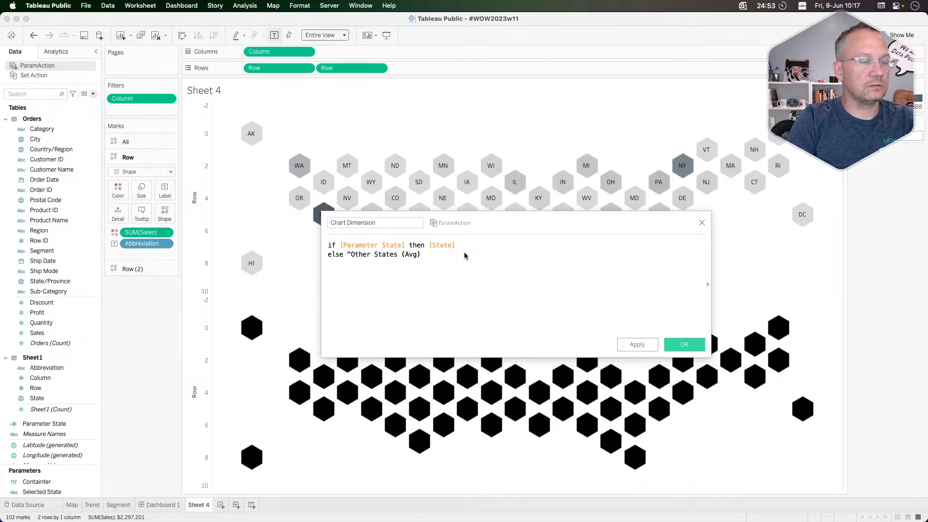
{"action": "type", "text": "\""}
{"action": "key", "text": "Return"}
{"action": "type", "text": "END"}
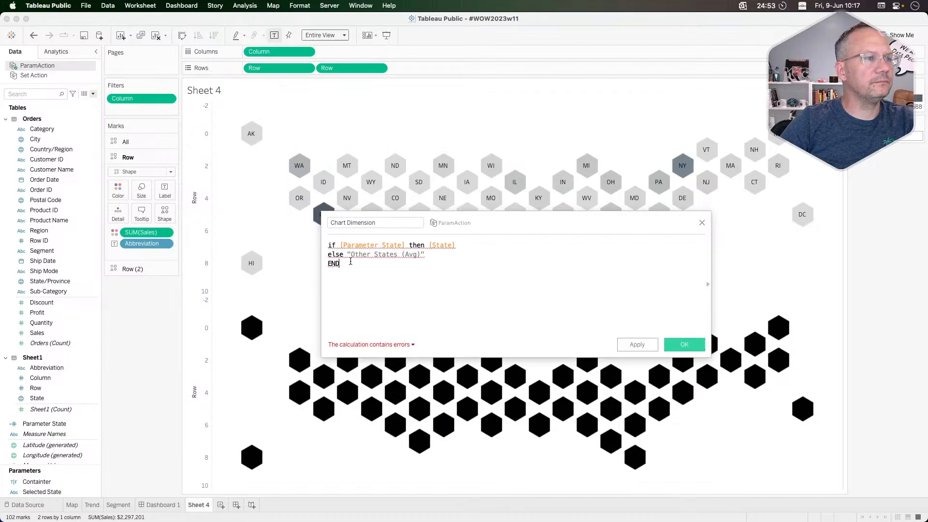
Re-enter Parameter State as the IF condition in the Chart Dimension formula and save the calculation
{"action": "left_click", "coordinate": [354, 240]}
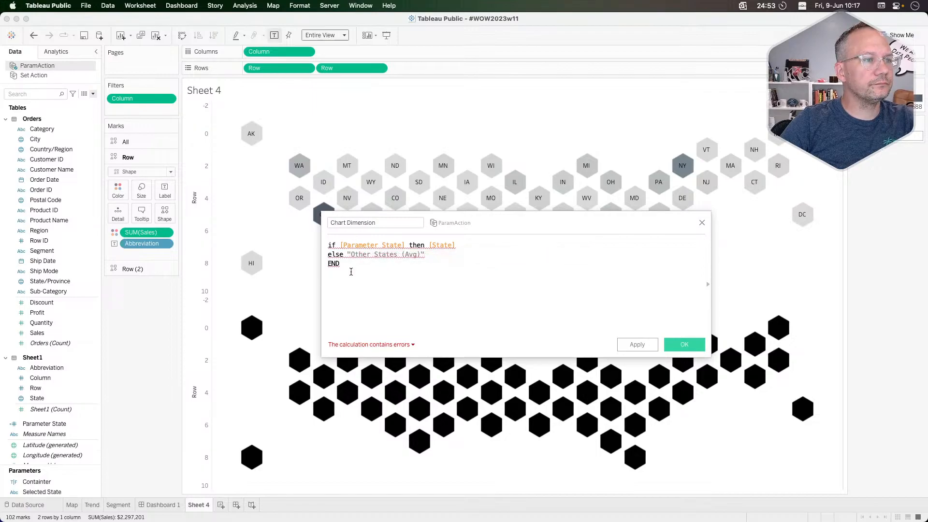
{"action": "mouse_move", "coordinate": [357, 241]}
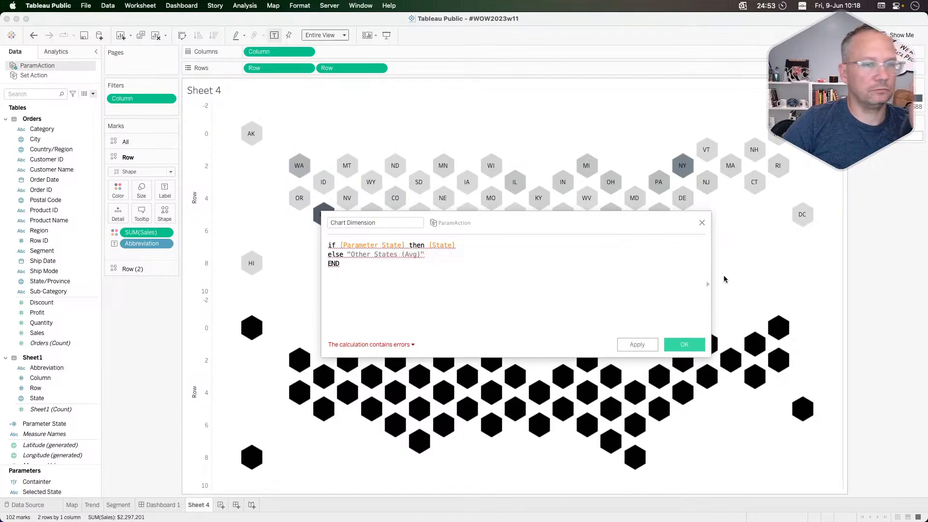
{"action": "double_click", "coordinate": [376, 245]}
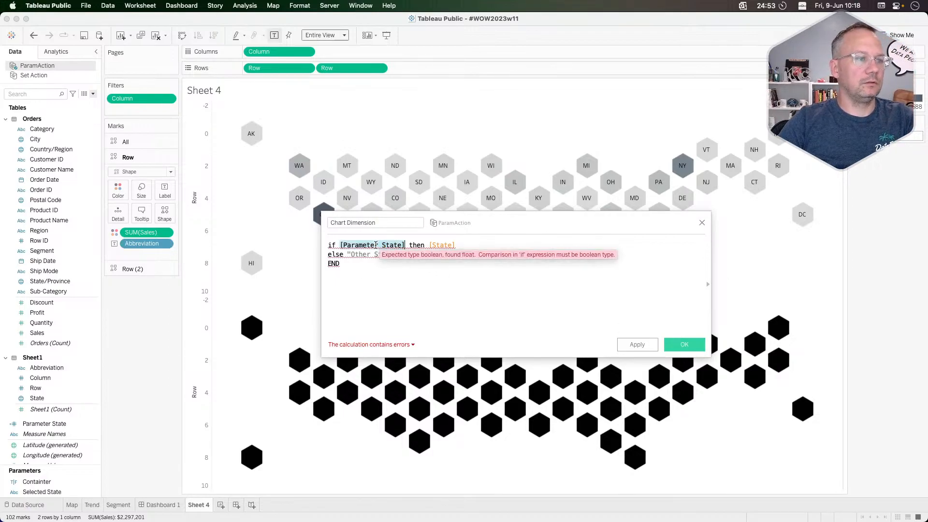
{"action": "type", "text": "pa"}
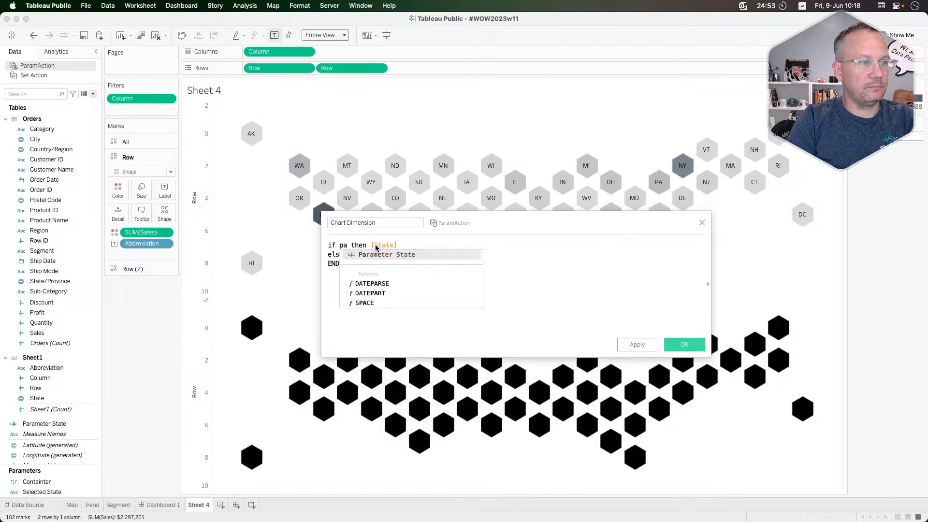
{"action": "key", "text": "BackSpace"}
{"action": "key", "text": "BackSpace"}
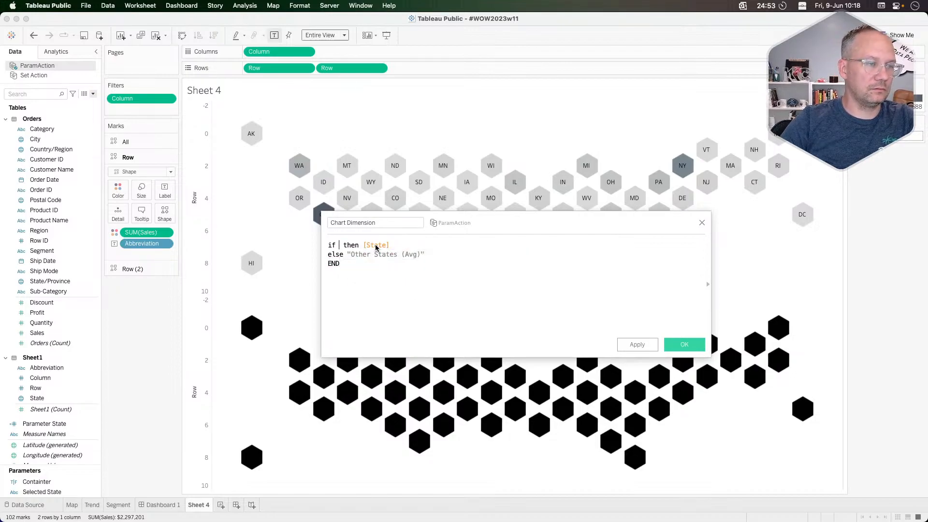
{"action": "type", "text": "para"}
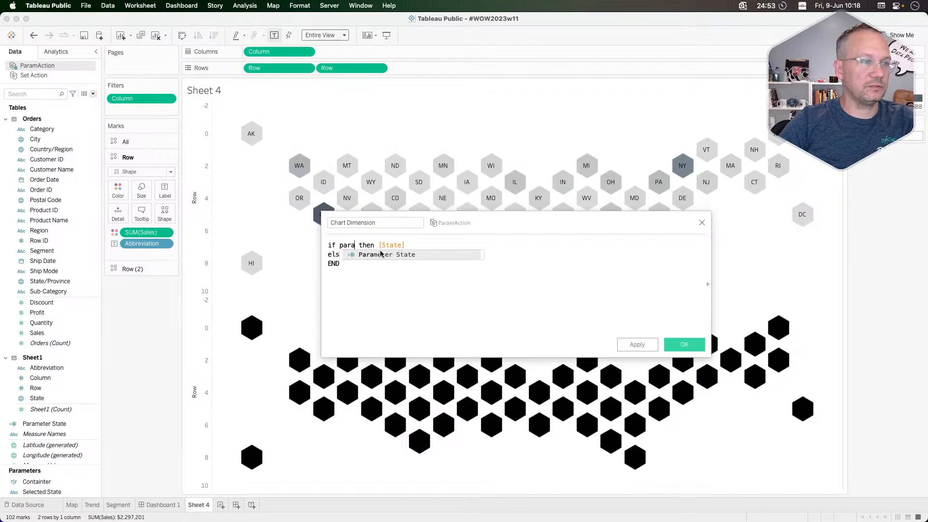
{"action": "left_click", "coordinate": [381, 252]}
{"action": "left_click", "coordinate": [684, 344]}
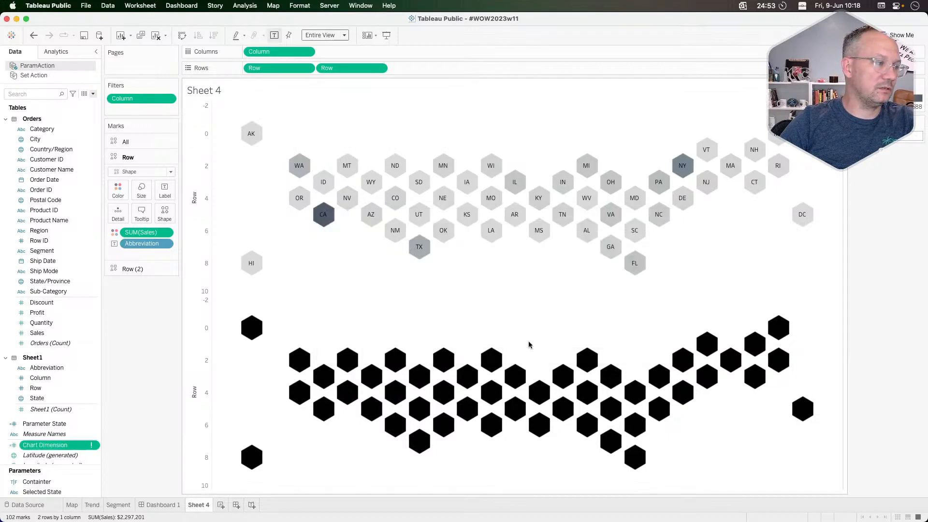
Reduce the Parameter State formula to the boolean test [Selected State]=[State] and save it
{"action": "right_click", "coordinate": [47, 424]}
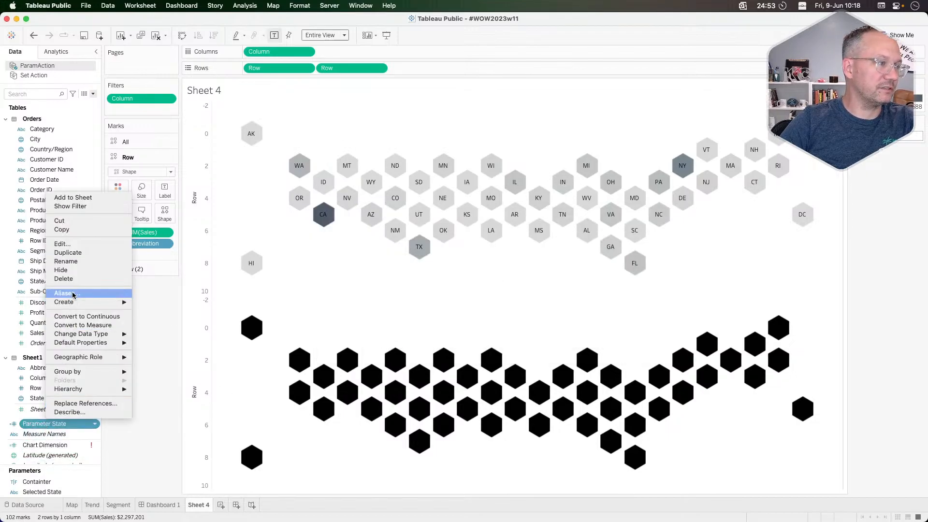
{"action": "left_click", "coordinate": [68, 244]}
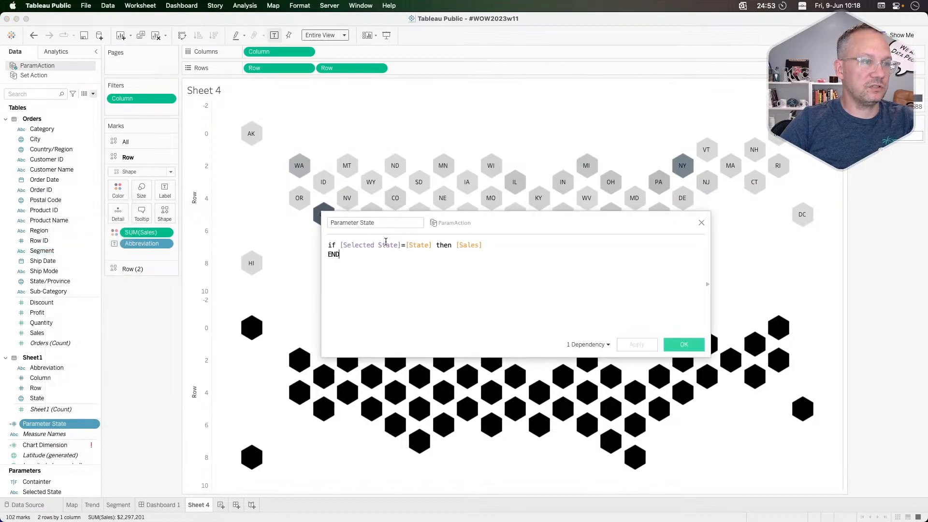
{"action": "left_click_drag", "start_coordinate": [340, 246], "coordinate": [281, 253]}
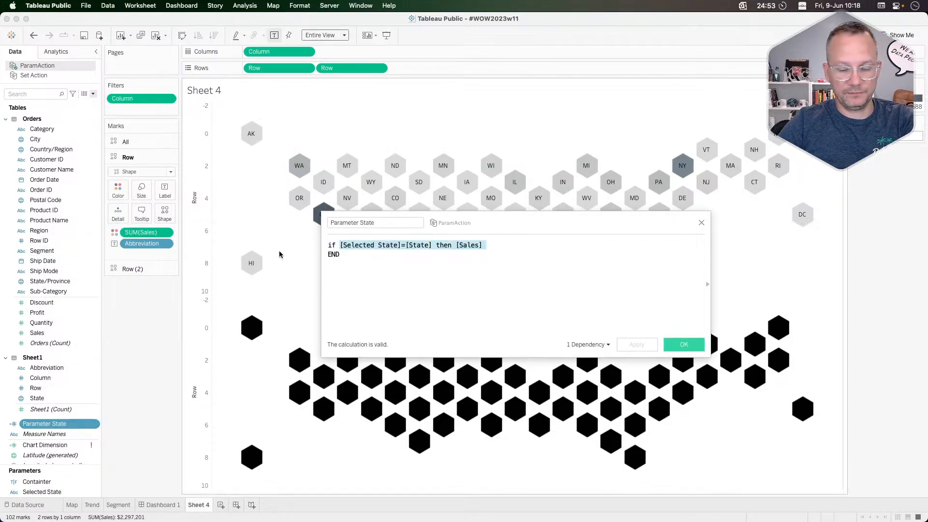
{"action": "left_click", "coordinate": [374, 268]}
{"action": "mouse_move", "coordinate": [341, 246]}
{"action": "left_mouse_down"}
{"action": "mouse_move", "coordinate": [317, 249]}
{"action": "mouse_move", "coordinate": [328, 246]}
{"action": "left_mouse_up"}
{"action": "left_click", "coordinate": [351, 250]}
{"action": "key", "text": "BackSpace"}
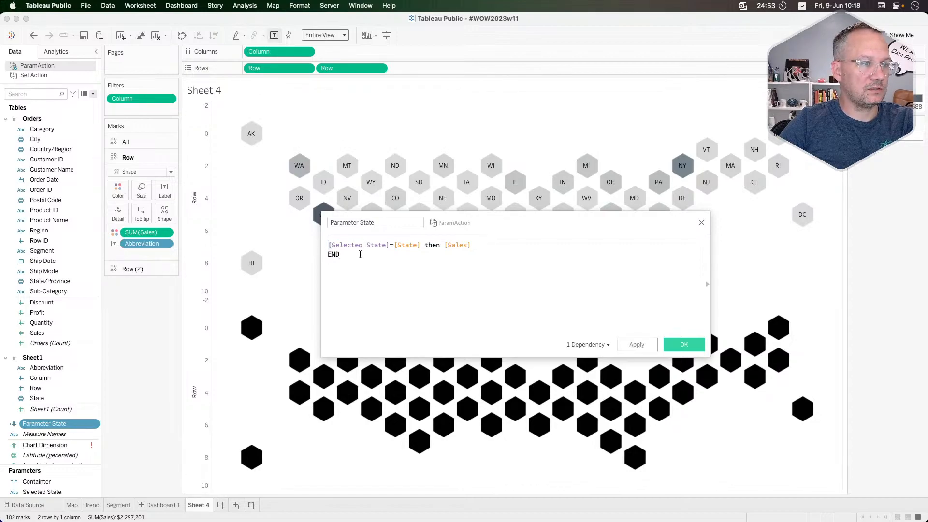
{"action": "left_click_drag", "start_coordinate": [420, 245], "coordinate": [432, 278]}
{"action": "key", "text": "BackSpace"}
{"action": "left_click", "coordinate": [684, 344]}
Review the formulas of the Parameter State and Chart Dimension calculated fields
{"action": "left_click", "coordinate": [47, 455]}
{"action": "left_click", "coordinate": [81, 418]}
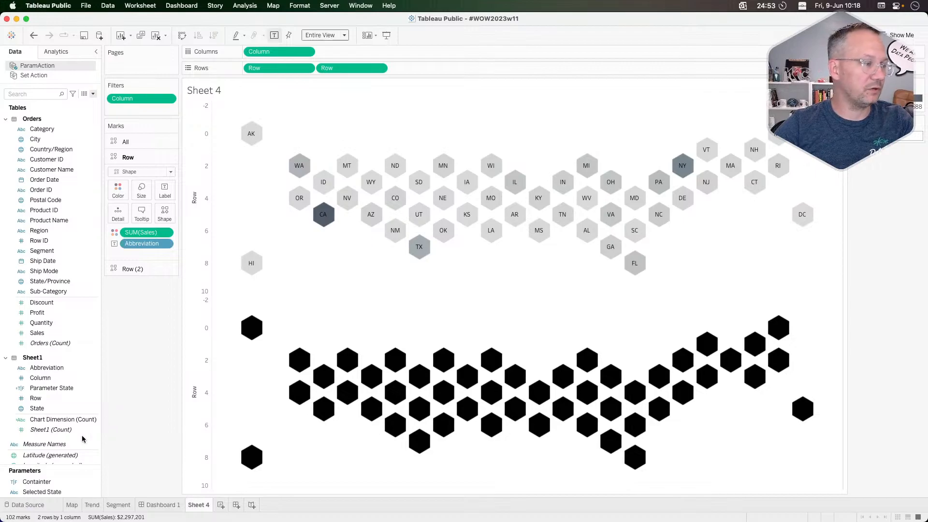
{"action": "scroll", "coordinate": [84, 435], "scroll_direction": "down", "scroll_amount": 2}
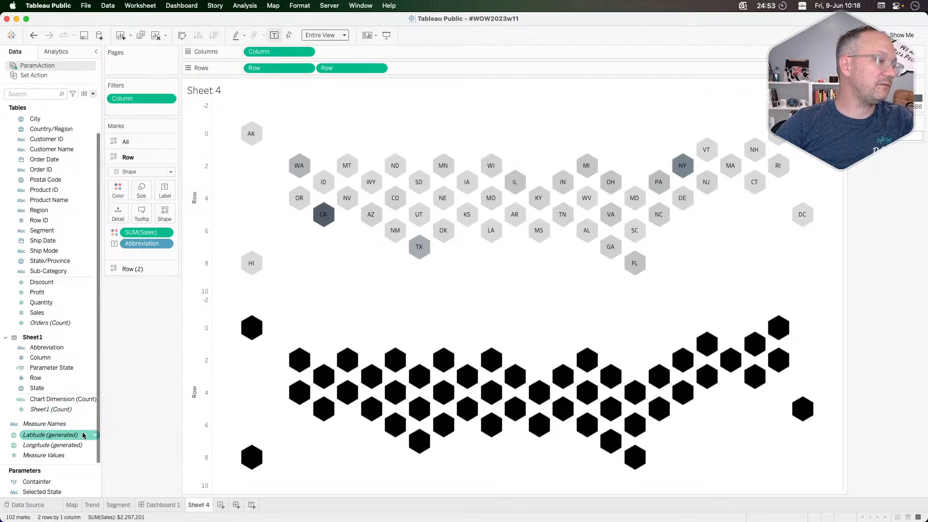
{"action": "right_click", "coordinate": [59, 370]}
{"action": "left_click", "coordinate": [72, 208]}
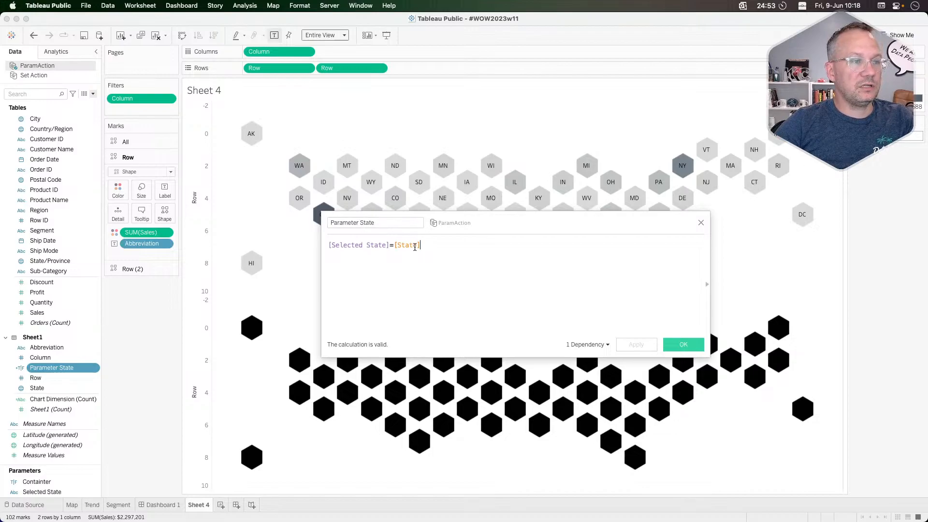
{"action": "left_click", "coordinate": [701, 222]}
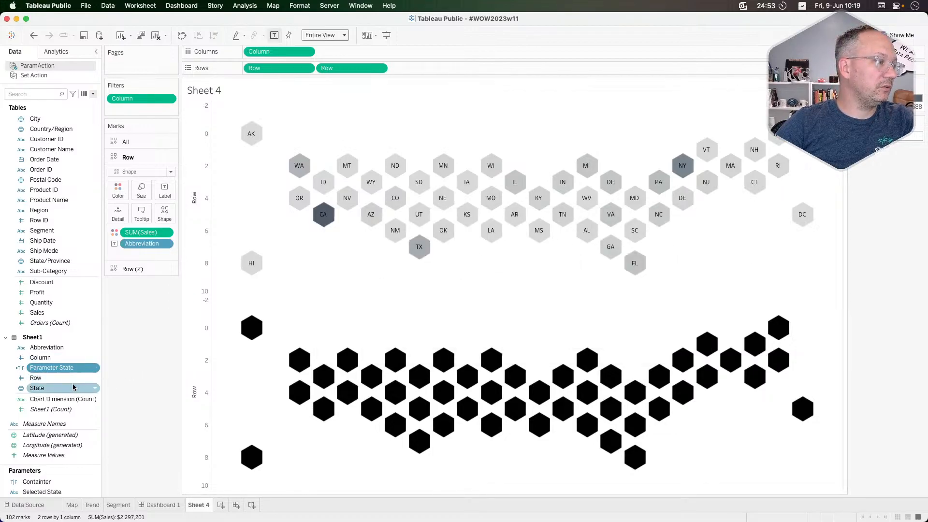
{"action": "right_click", "coordinate": [67, 401]}
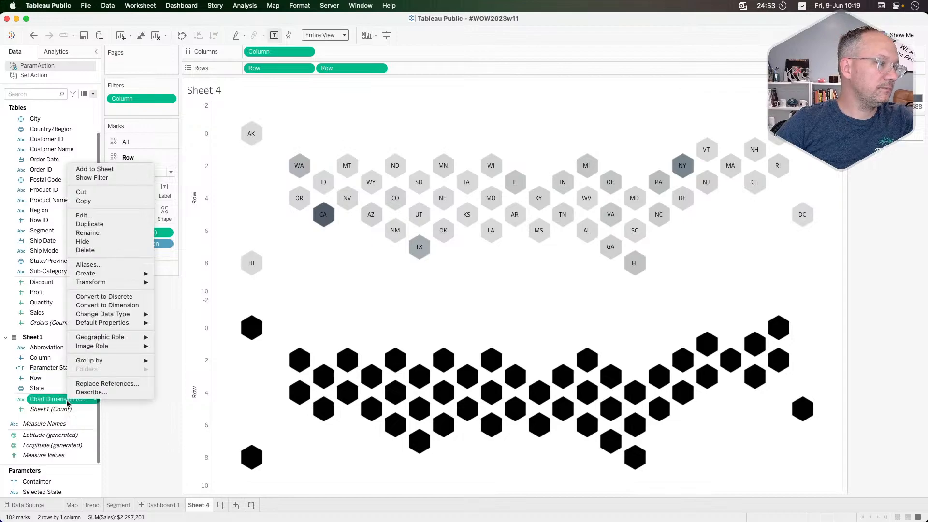
{"action": "left_click", "coordinate": [82, 216]}
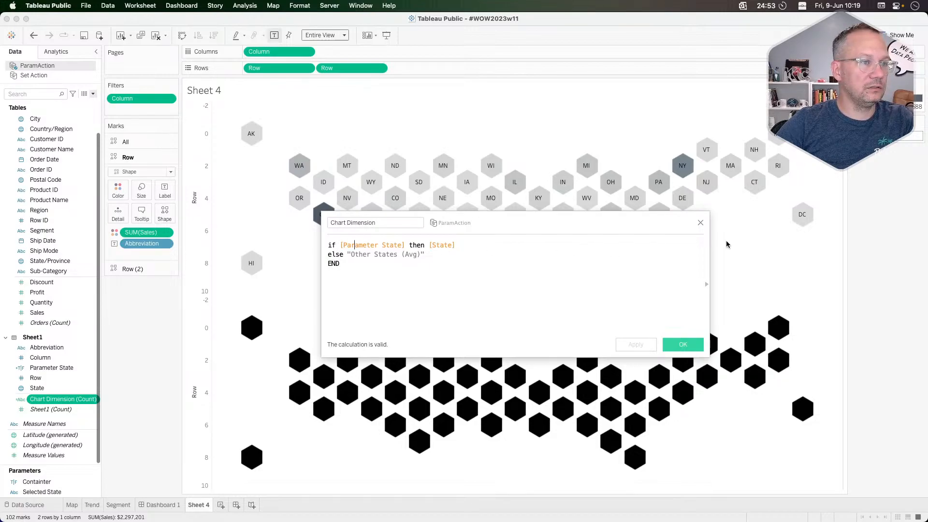
{"action": "left_click", "coordinate": [700, 222]}
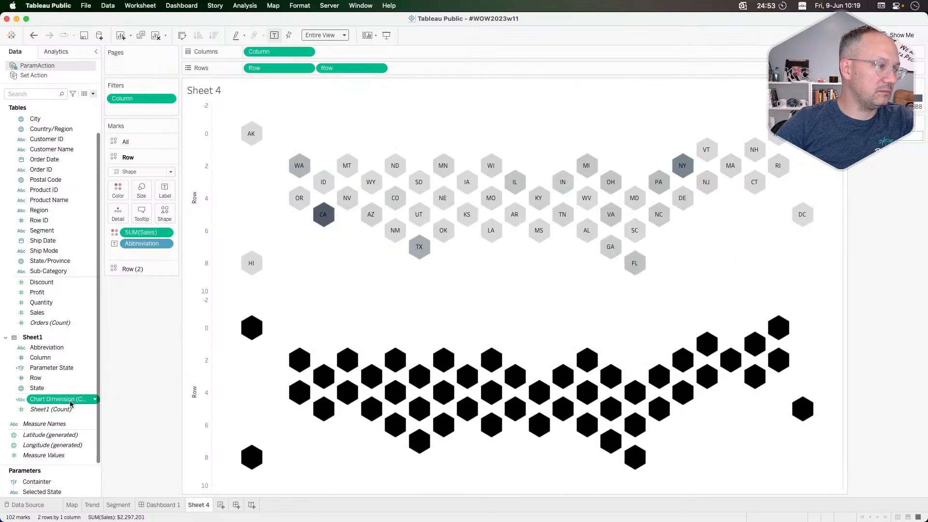
Convert the Chart Dimension field to a dimension and check its formula
{"action": "right_click", "coordinate": [66, 403]}
{"action": "left_click", "coordinate": [93, 305]}
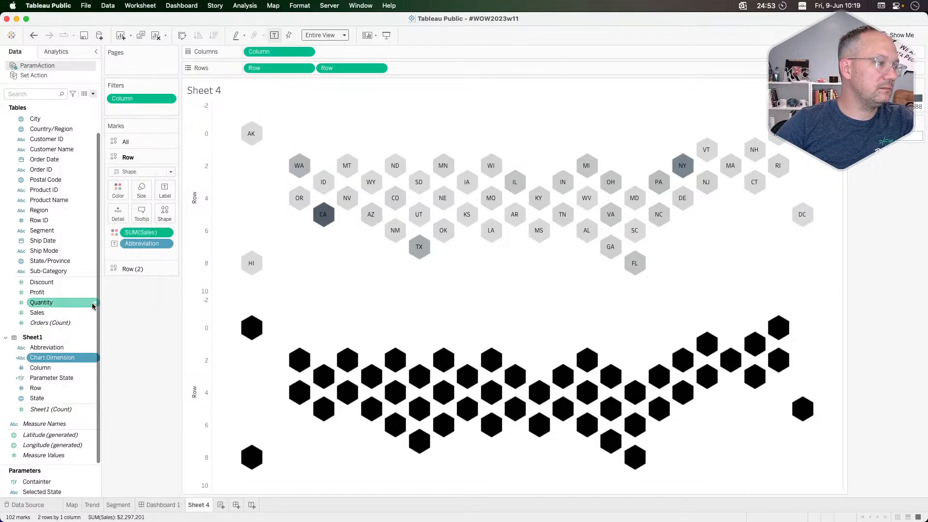
{"action": "right_click", "coordinate": [46, 358]}
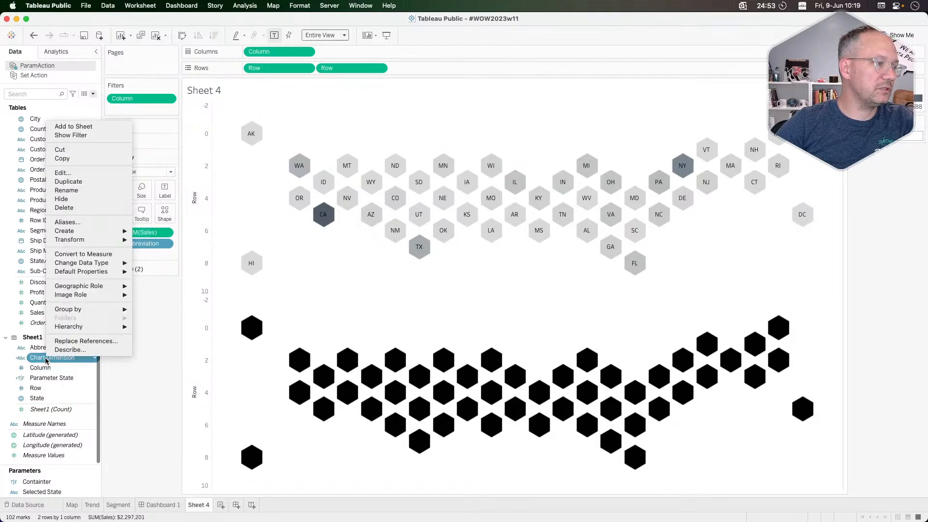
{"action": "left_click", "coordinate": [63, 173]}
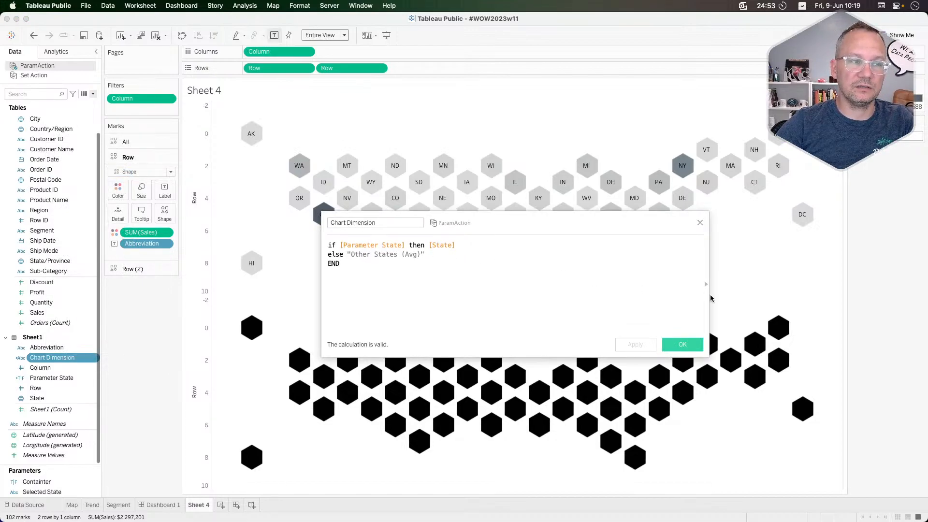
{"action": "left_click", "coordinate": [682, 344]}
Rename the Sheet 4 worksheet as pMap
{"action": "double_click", "coordinate": [201, 504]}
{"action": "type", "text": "pMap"}
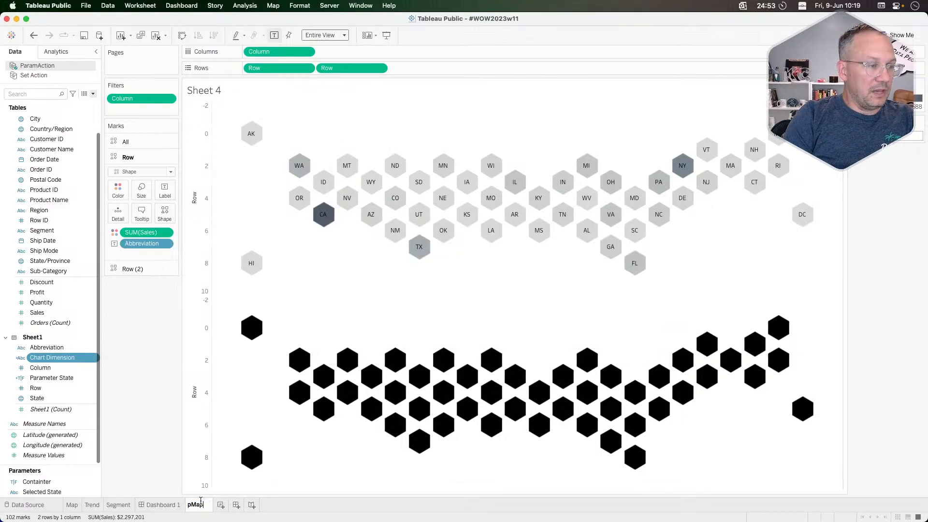
{"action": "key", "text": "Return"}
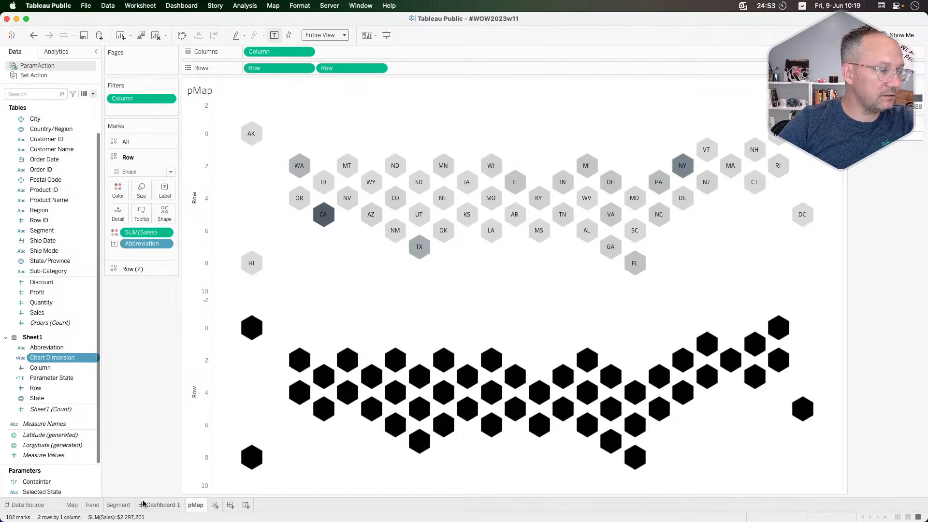
Create a new worksheet with Order Date on Columns as continuous quarters
{"action": "left_click", "coordinate": [215, 505]}
{"action": "left_click_drag", "start_coordinate": [44, 160], "coordinate": [298, 57]}
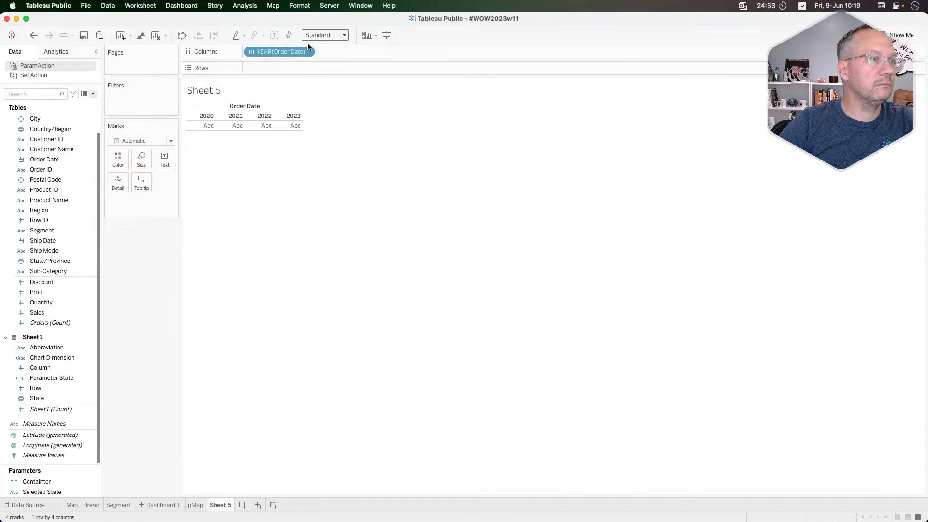
{"action": "left_click", "coordinate": [306, 51]}
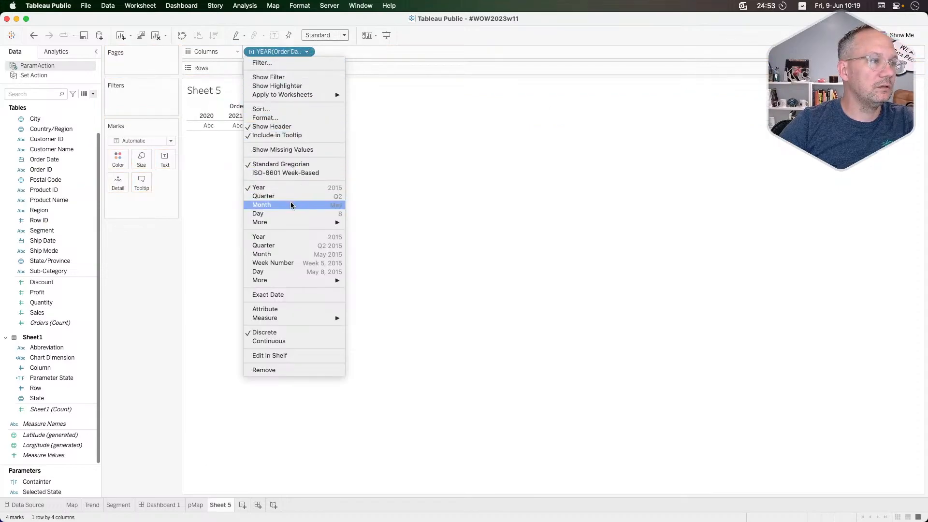
{"action": "left_click", "coordinate": [287, 245]}
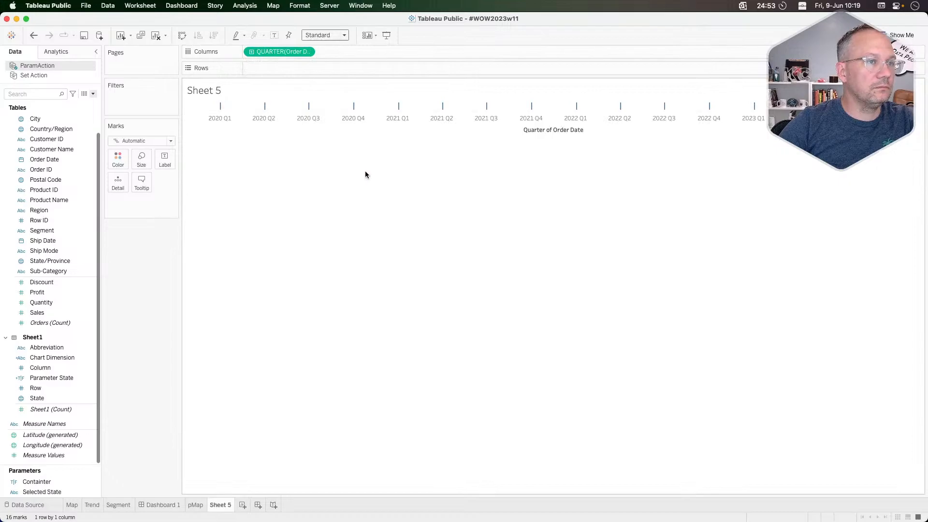
Plot Sales on Rows and colour the line by Chart Dimension
{"action": "left_click", "coordinate": [51, 323]}
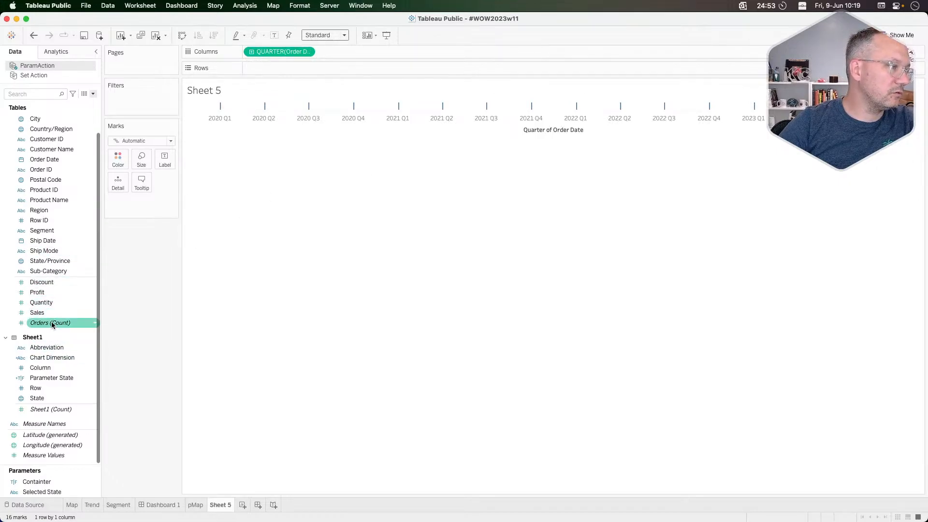
{"action": "mouse_move", "coordinate": [48, 311]}
{"action": "left_mouse_down"}
{"action": "mouse_move", "coordinate": [286, 78]}
{"action": "mouse_move", "coordinate": [284, 69]}
{"action": "left_mouse_up"}
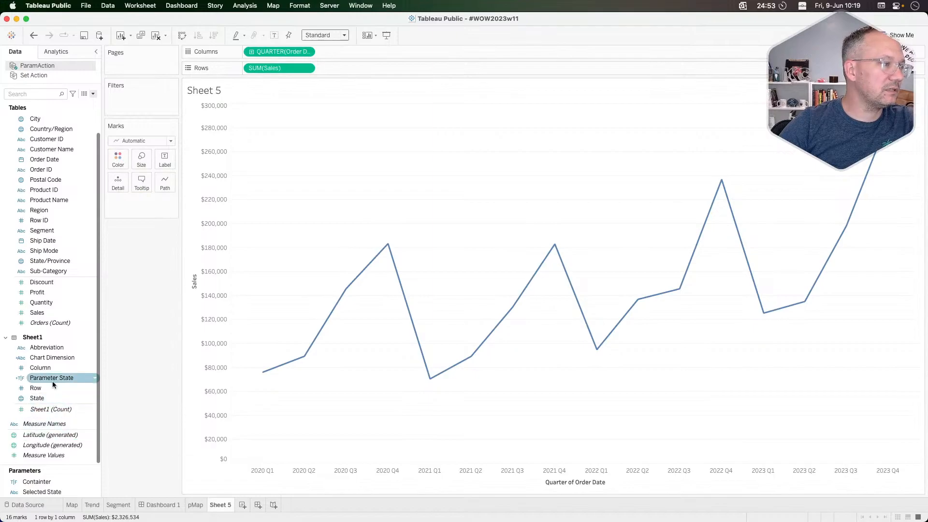
{"action": "left_click_drag", "start_coordinate": [54, 358], "coordinate": [114, 184]}
{"action": "mouse_move", "coordinate": [115, 164]}
{"action": "left_mouse_down"}
{"action": "mouse_move", "coordinate": [160, 155]}
{"action": "mouse_move", "coordinate": [128, 157]}
{"action": "mouse_move", "coordinate": [119, 174]}
{"action": "mouse_move", "coordinate": [118, 161]}
{"action": "left_mouse_up"}
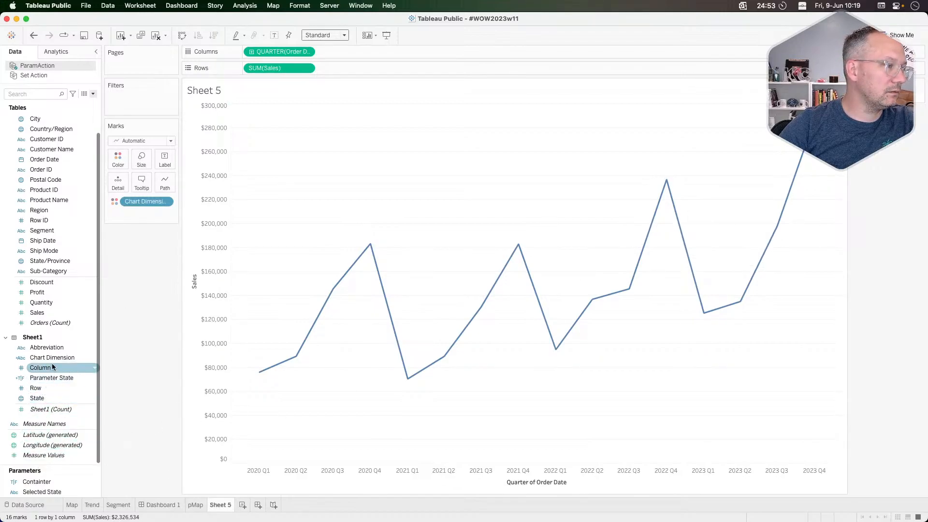
{"action": "right_click", "coordinate": [50, 380]}
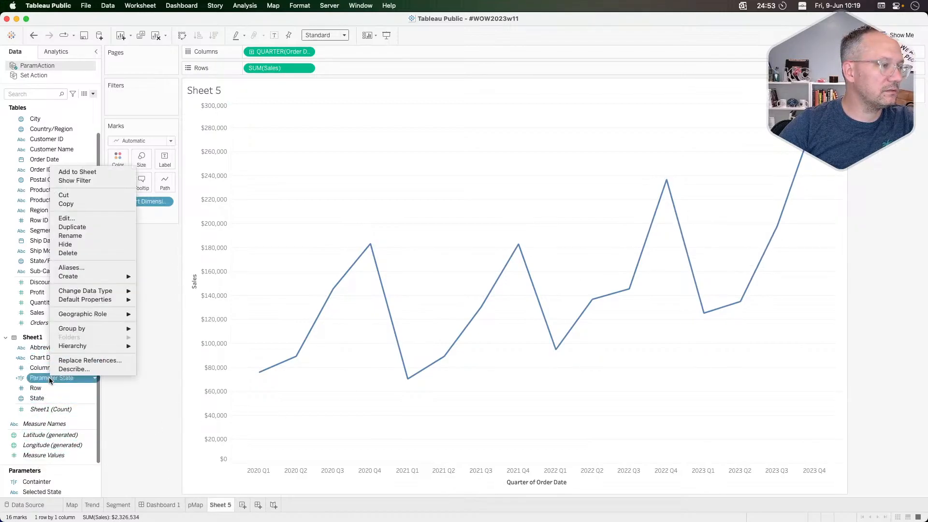
{"action": "left_click", "coordinate": [155, 394]}
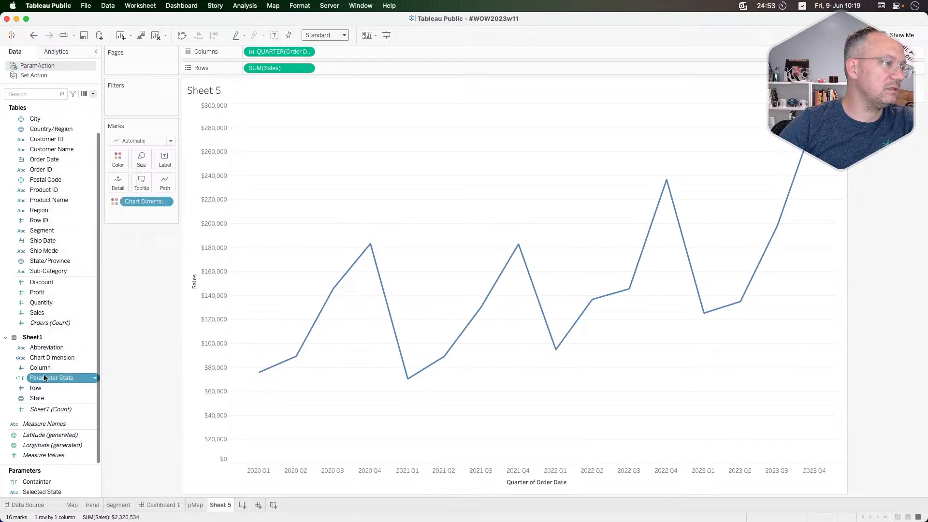
{"action": "right_click", "coordinate": [44, 361]}
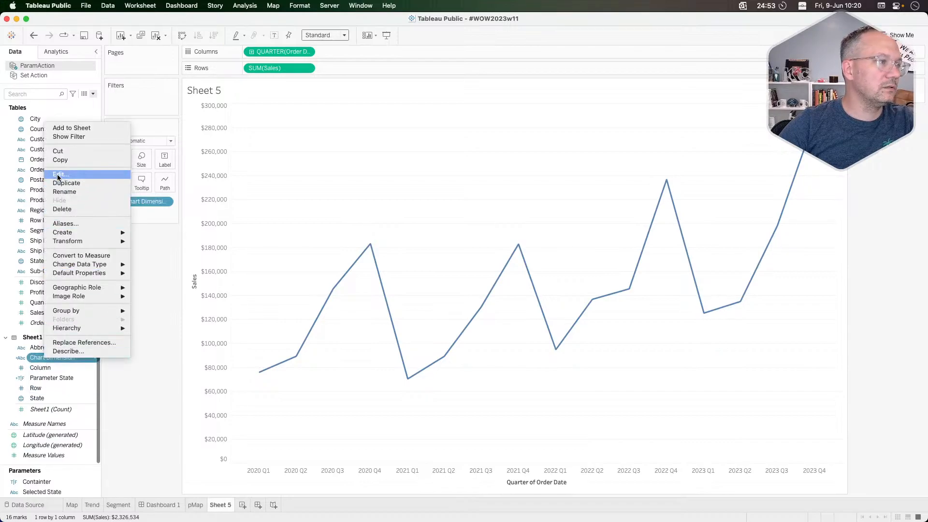
{"action": "left_click", "coordinate": [162, 355]}
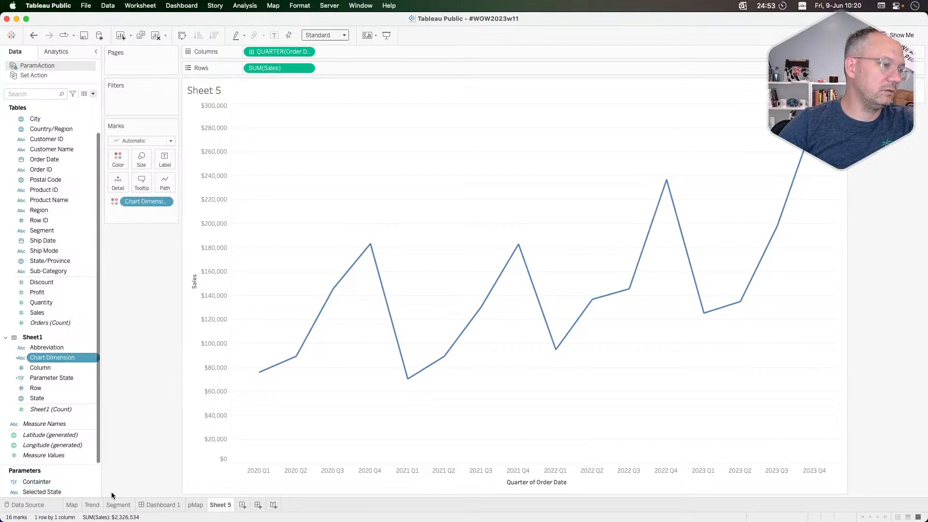
Select the MO hexagon on the pMap worksheet and go back to the Sheet 5 line chart
{"action": "left_click", "coordinate": [196, 504]}
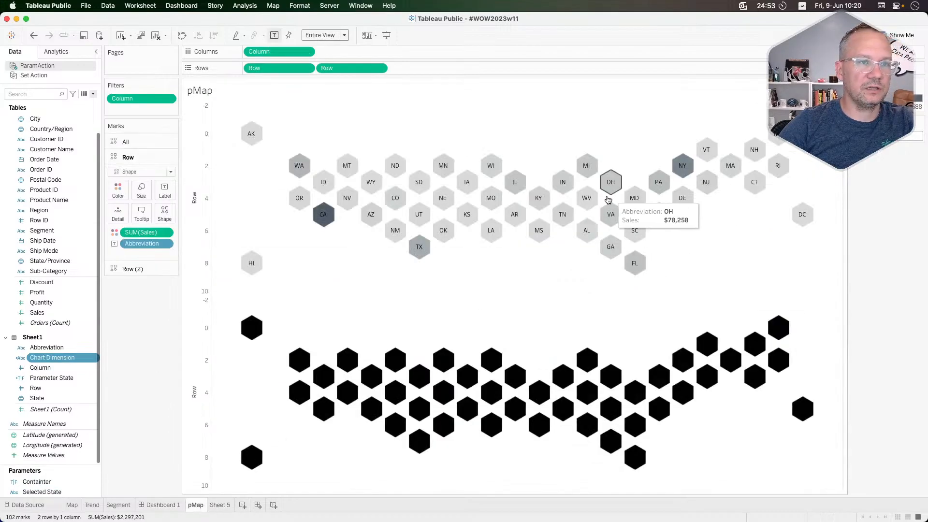
{"action": "left_click", "coordinate": [492, 207]}
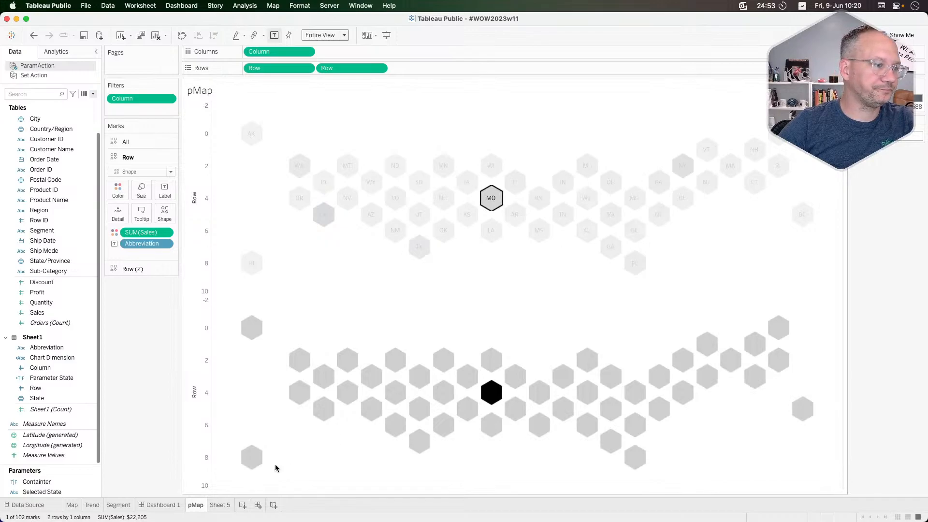
{"action": "left_click", "coordinate": [222, 506]}
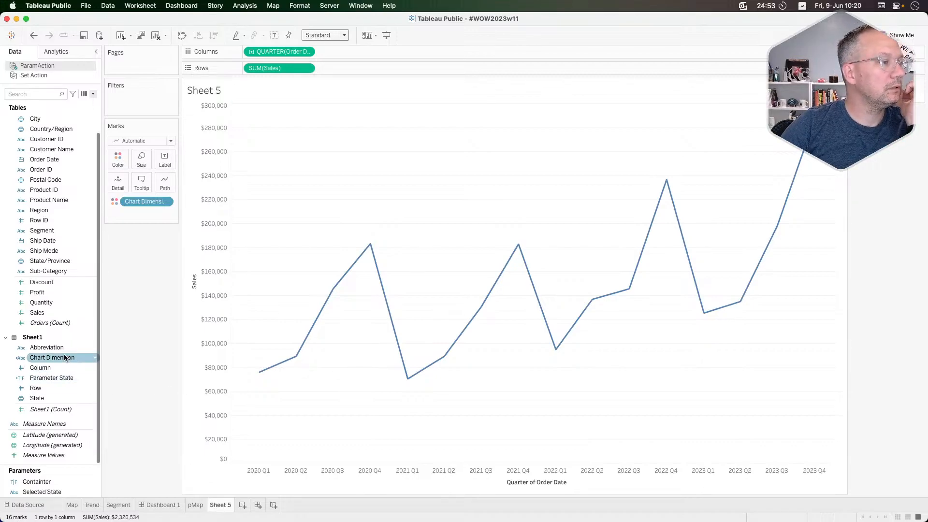
Change the Parameter State formula to [Selected State]=[Abbreviation] and save it
{"action": "right_click", "coordinate": [47, 379]}
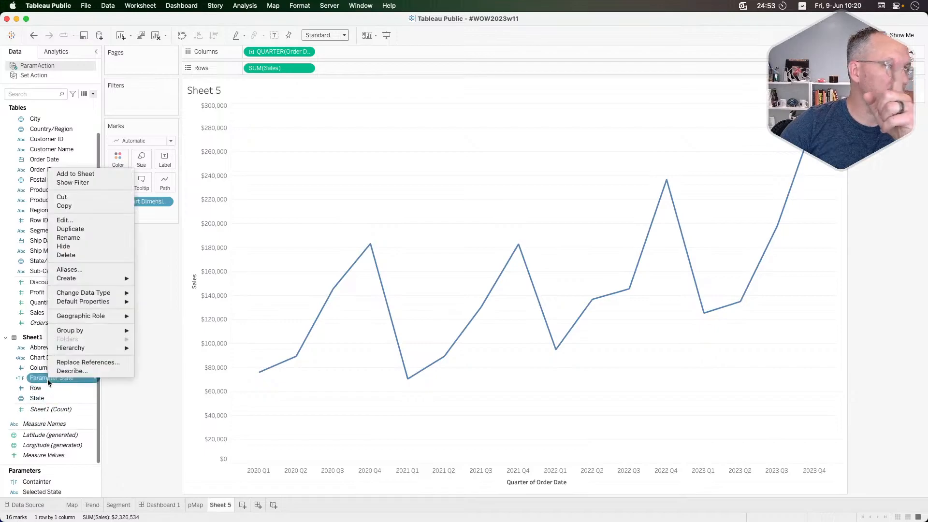
{"action": "left_click", "coordinate": [78, 220]}
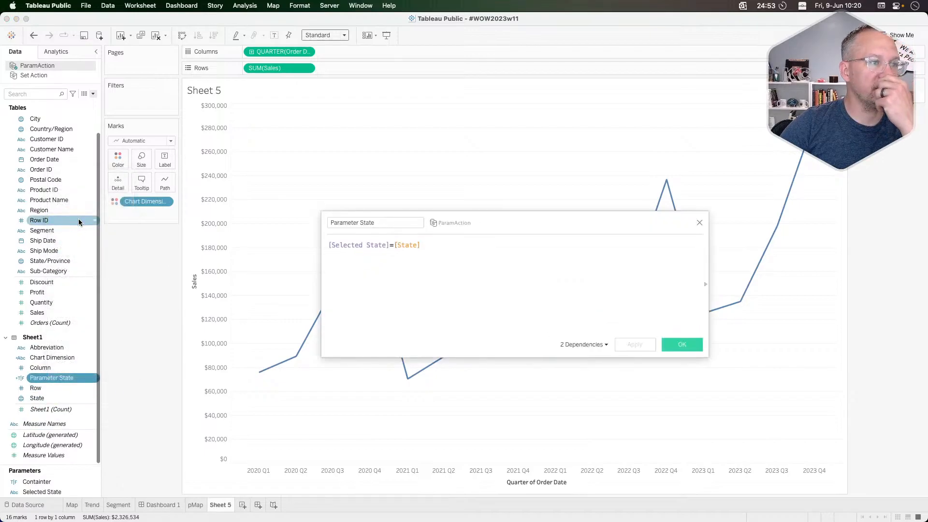
{"action": "double_click", "coordinate": [410, 244]}
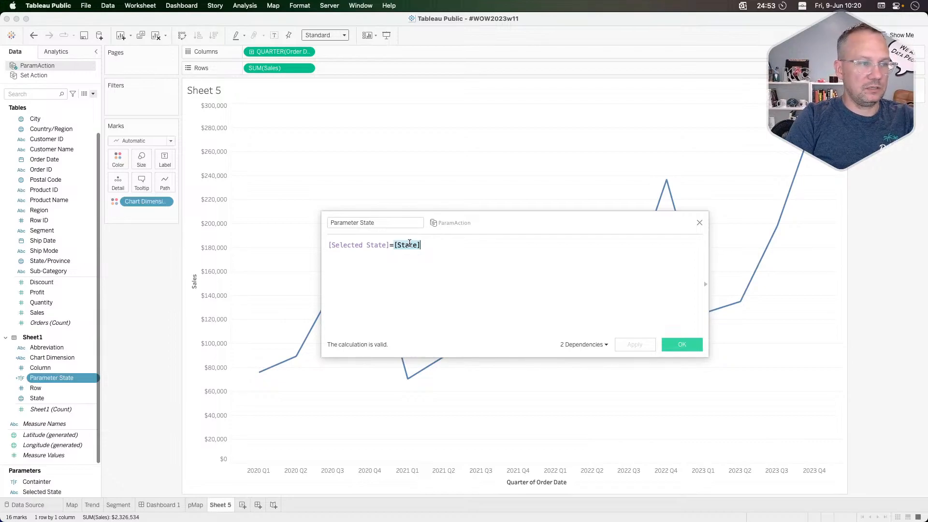
{"action": "type", "text": "ab"}
{"action": "key", "text": "Return"}
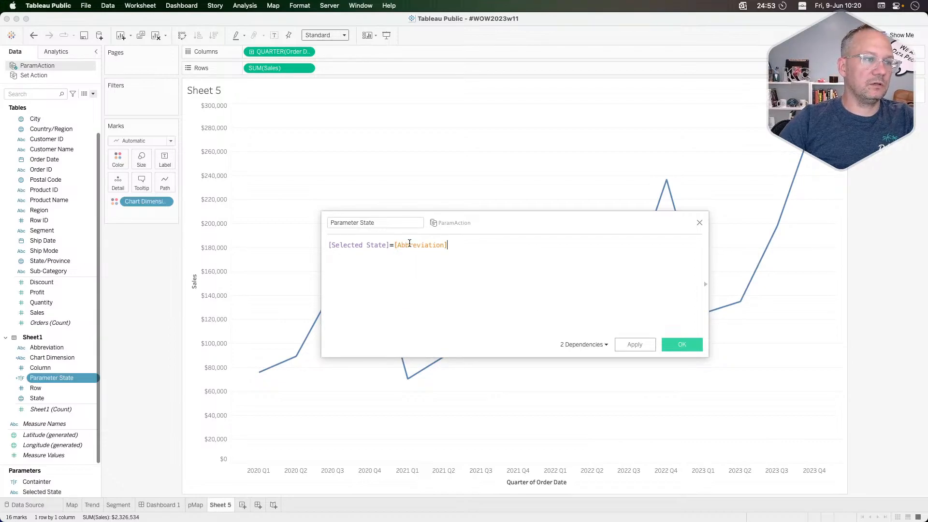
{"action": "left_click", "coordinate": [686, 345]}
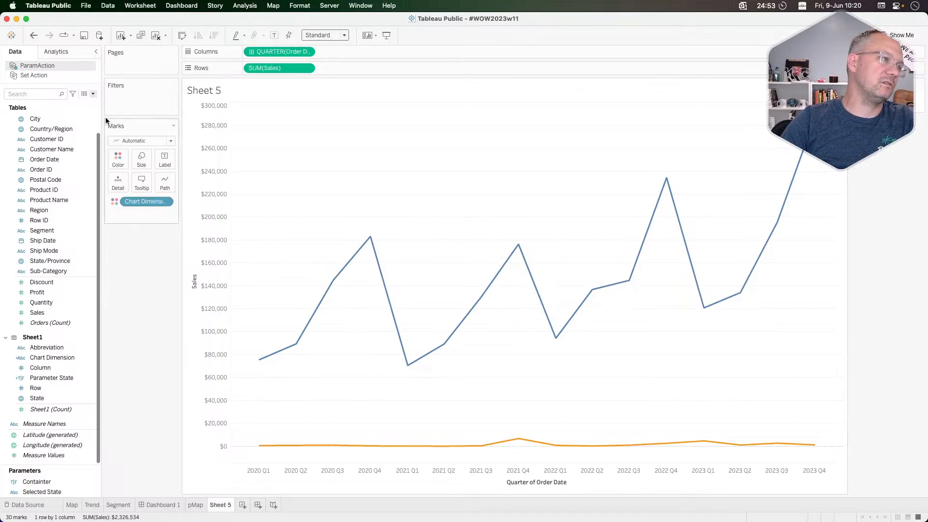
Create a calculated field named Chart Measure in the ParamAction data source
{"action": "left_click", "coordinate": [92, 94]}
{"action": "left_click", "coordinate": [48, 100]}
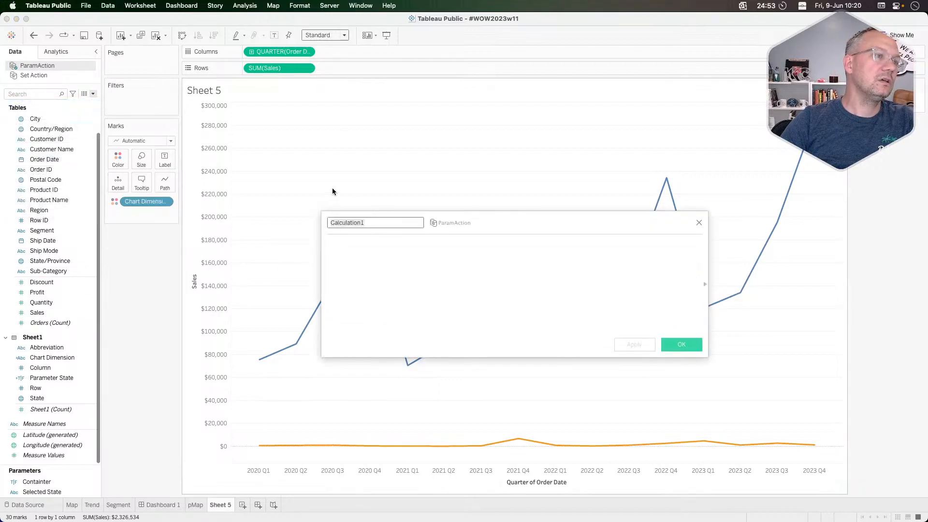
{"action": "type", "text": "Chart Measure"}
{"action": "left_click", "coordinate": [385, 239]}
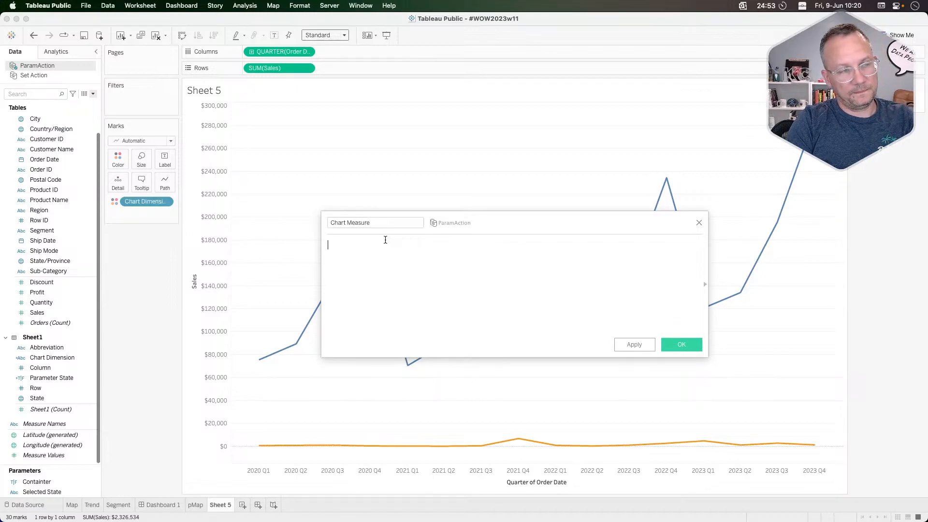
Start the Chart Measure formula with if [Parameter State] then SUM([Sales]), followed by a new line
{"action": "type", "text": "if "}
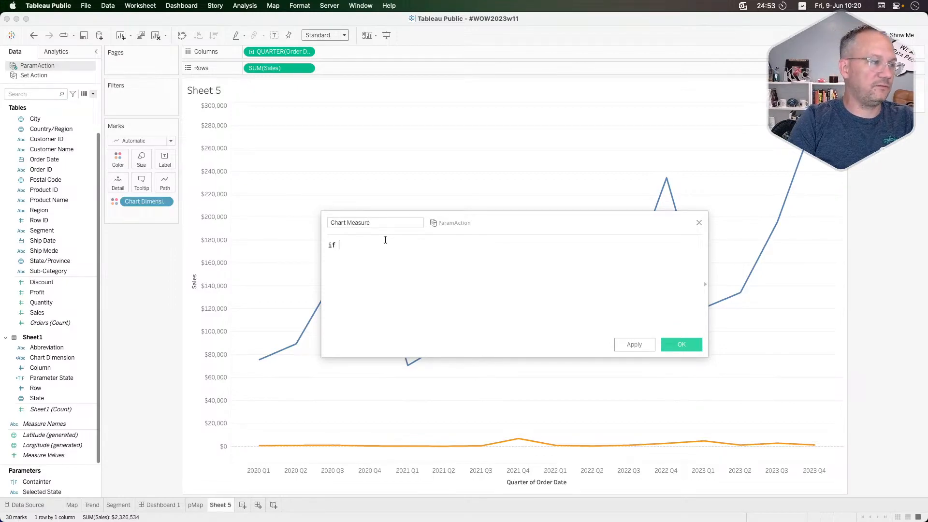
{"action": "type", "text": "par"}
{"action": "key", "text": "Return"}
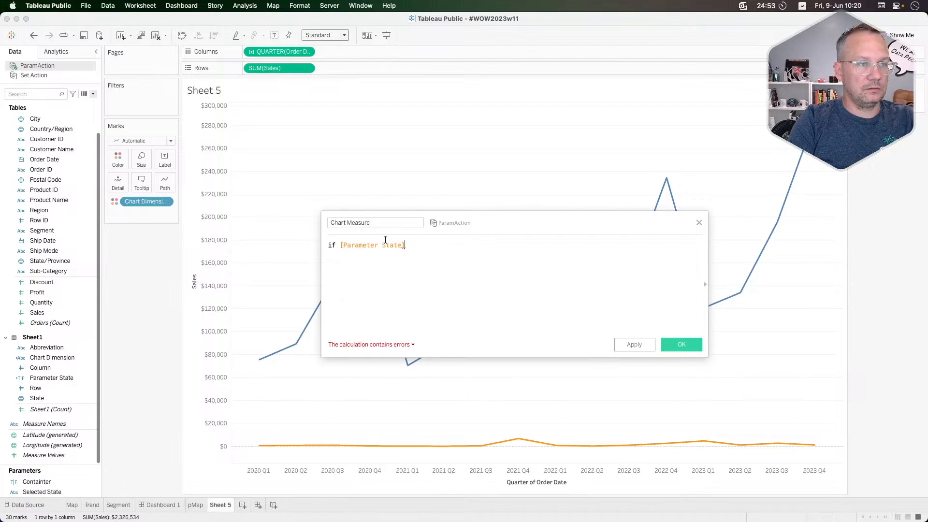
{"action": "type", "text": "then "}
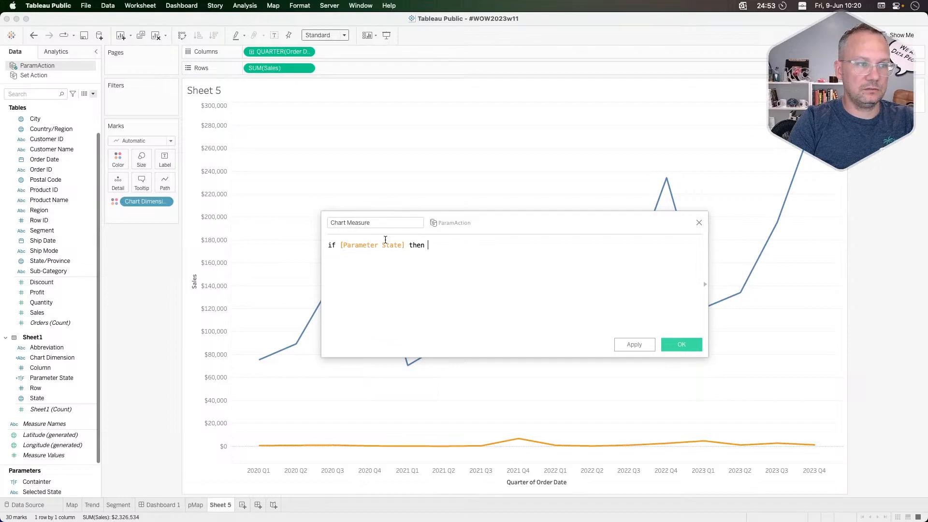
{"action": "type", "text": "su"}
{"action": "key", "text": "Return"}
{"action": "type", "text": "sal"}
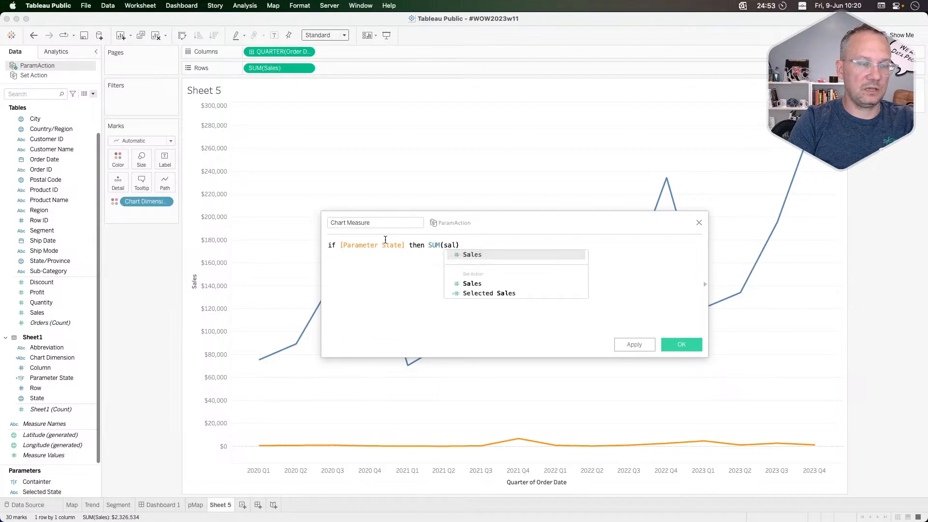
{"action": "key", "text": "Return"}
{"action": "key", "text": "Return"}
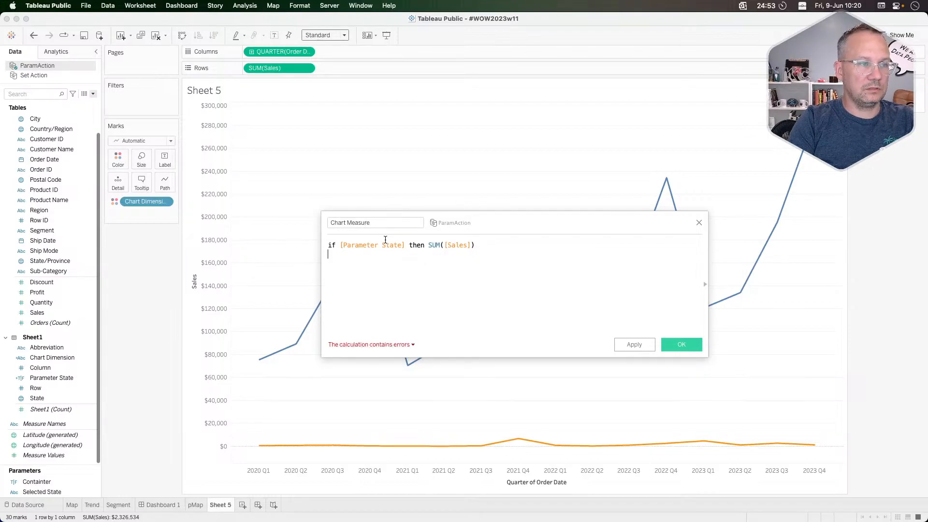
Wrap the Parameter State condition in the Chart Measure formula in max()
{"action": "left_click", "coordinate": [340, 245]}
{"action": "type", "text": "max("}
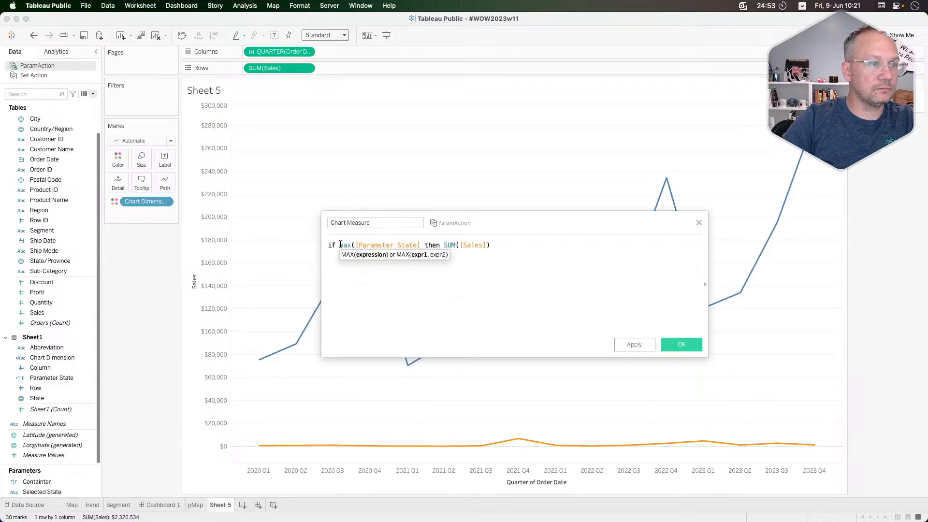
{"action": "left_click", "coordinate": [421, 245]}
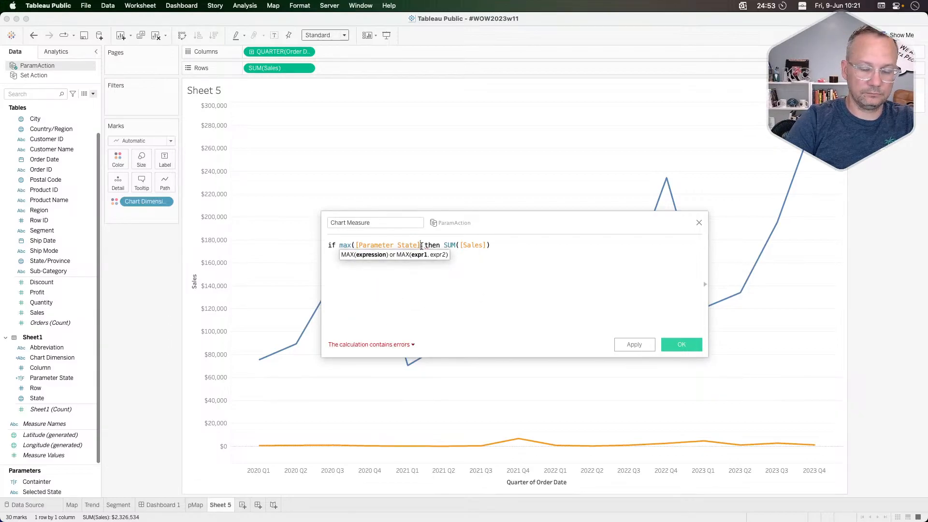
{"action": "type", "text": ")"}
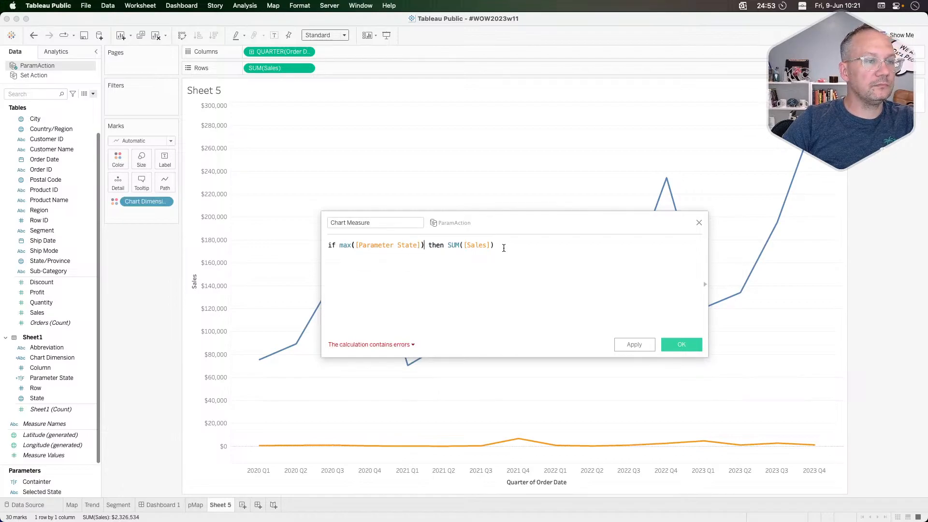
Copy the whole formula of the Selected Sales field in the Set Action data source and close its editor
{"action": "left_click", "coordinate": [41, 75]}
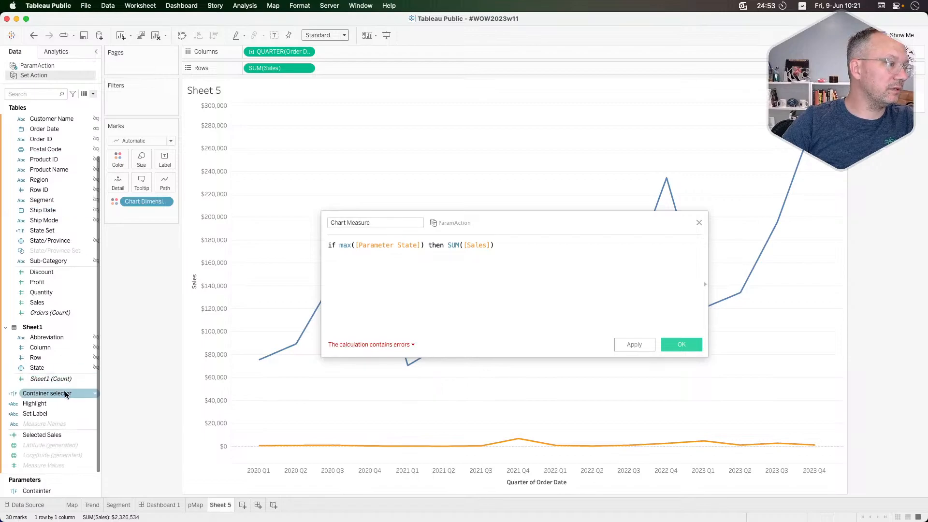
{"action": "right_click", "coordinate": [47, 435]}
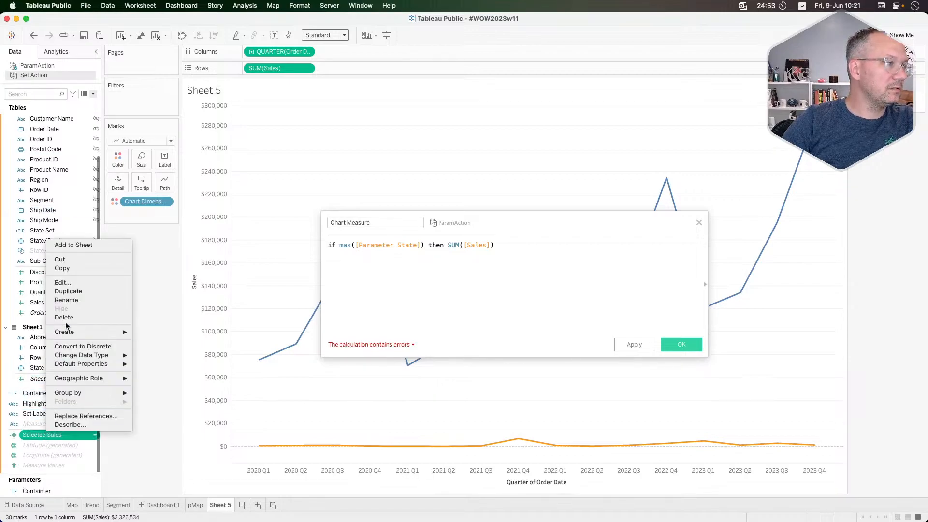
{"action": "left_click", "coordinate": [71, 284]}
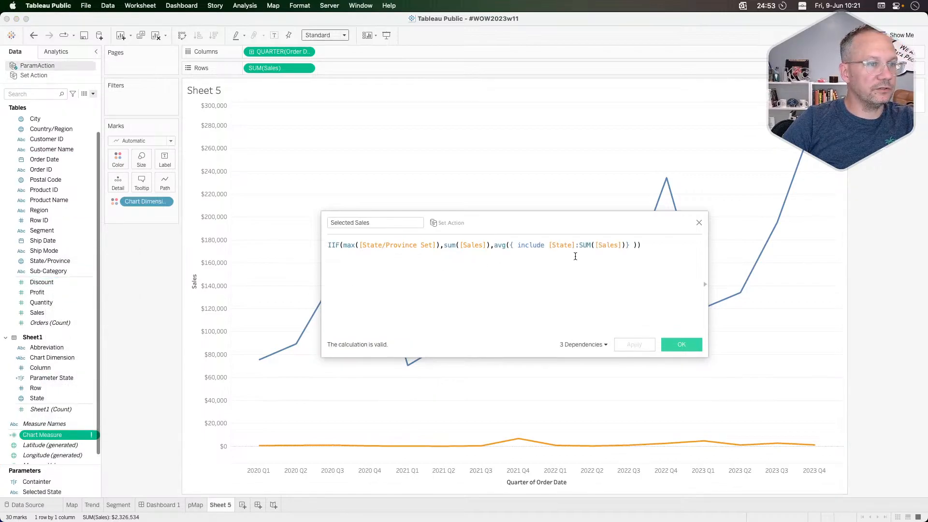
{"action": "left_click_drag", "start_coordinate": [645, 242], "coordinate": [324, 247]}
{"action": "key", "text": "super+c"}
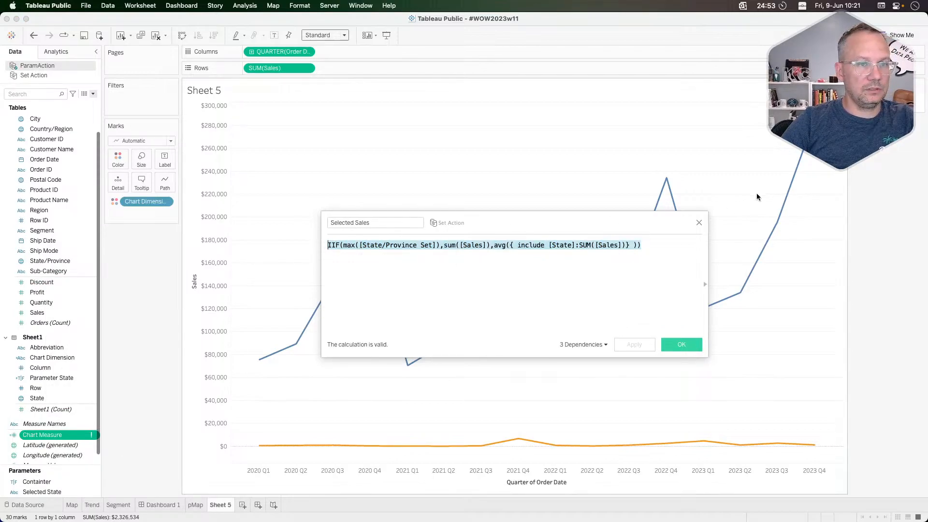
{"action": "left_click", "coordinate": [699, 221]}
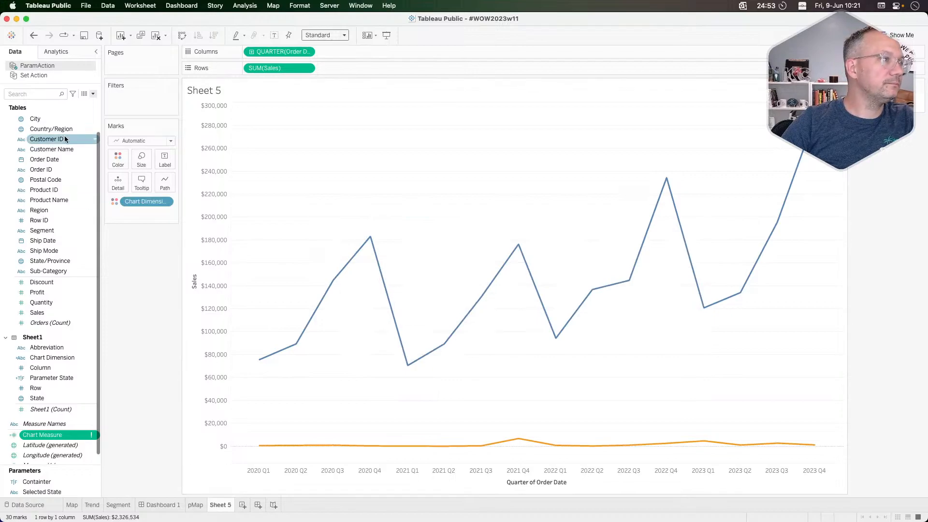
Replace the whole Chart Measure formula in the ParamAction data source with the copied IIF formula
{"action": "right_click", "coordinate": [48, 437]}
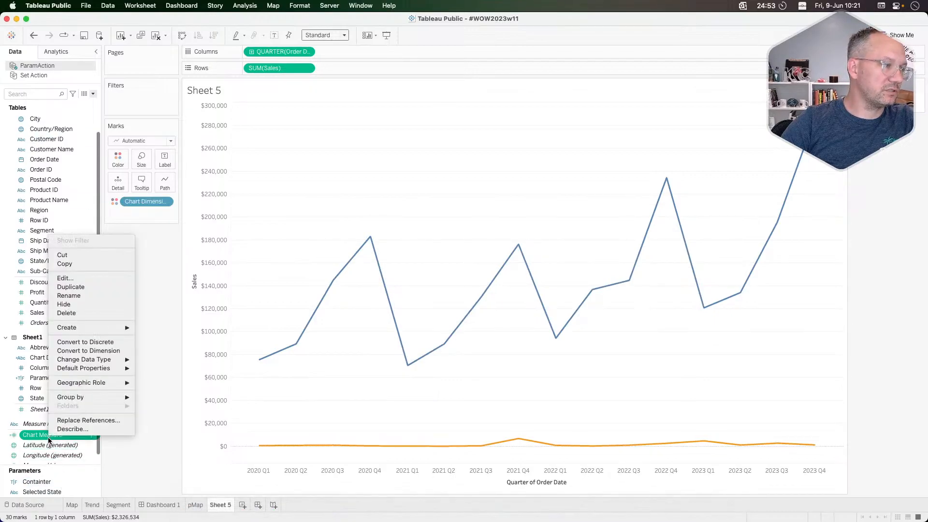
{"action": "left_click", "coordinate": [70, 277]}
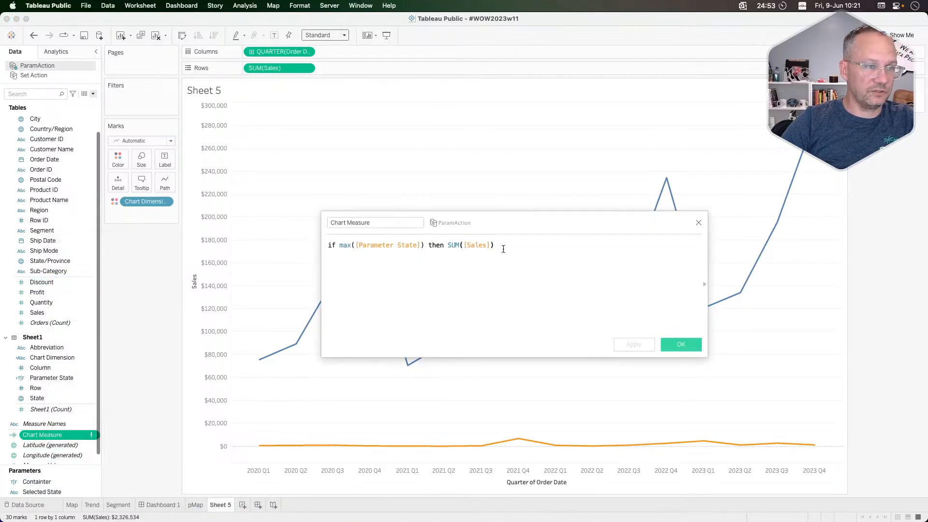
{"action": "left_click_drag", "start_coordinate": [502, 249], "coordinate": [311, 246]}
{"action": "key", "text": "super+v"}
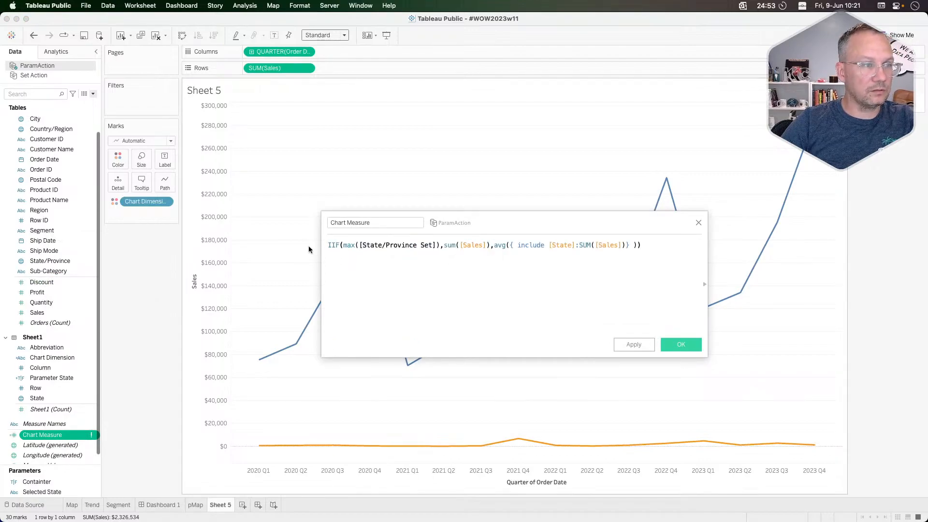
Substitute [Parameter State] for [State/Province Set] inside max() in the Chart Measure formula and save the calculation
{"action": "double_click", "coordinate": [378, 245]}
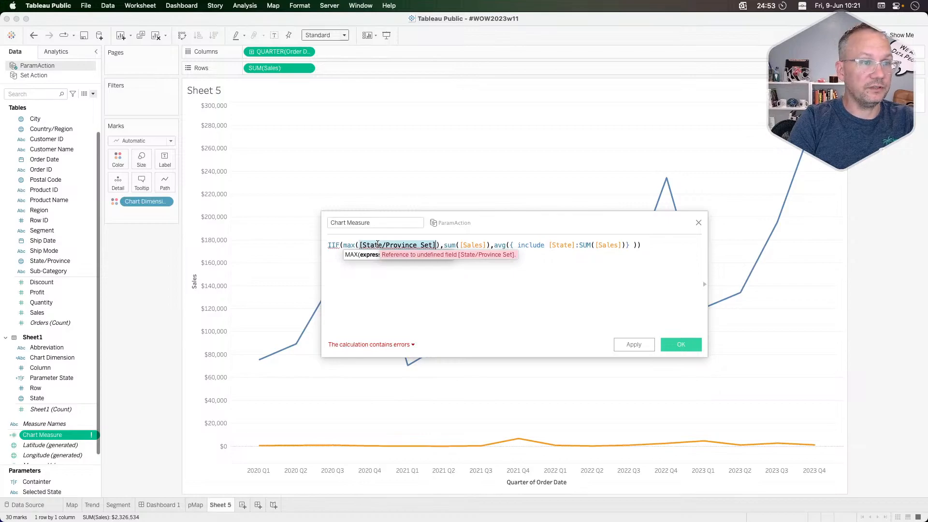
{"action": "key", "text": "BackSpace"}
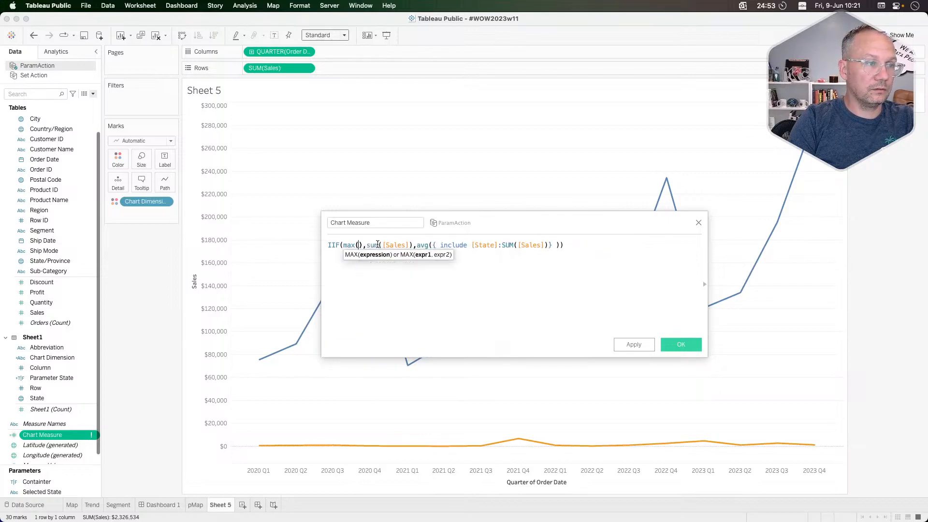
{"action": "type", "text": "[Parameter State]"}
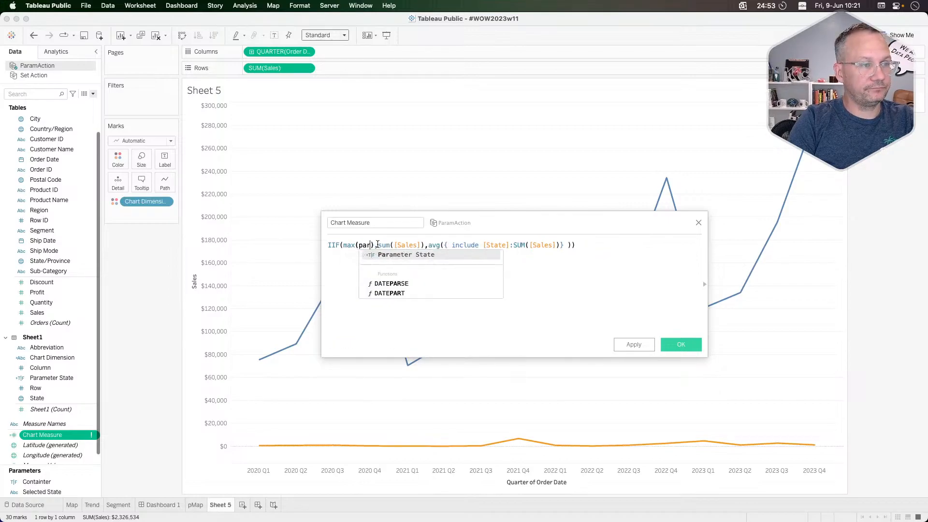
{"action": "key", "text": "Return"}
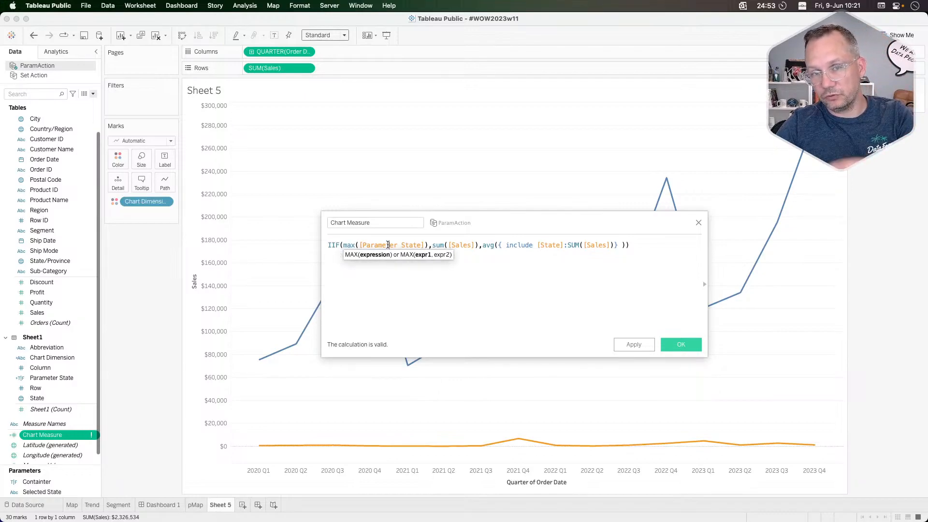
{"action": "left_click", "coordinate": [472, 251]}
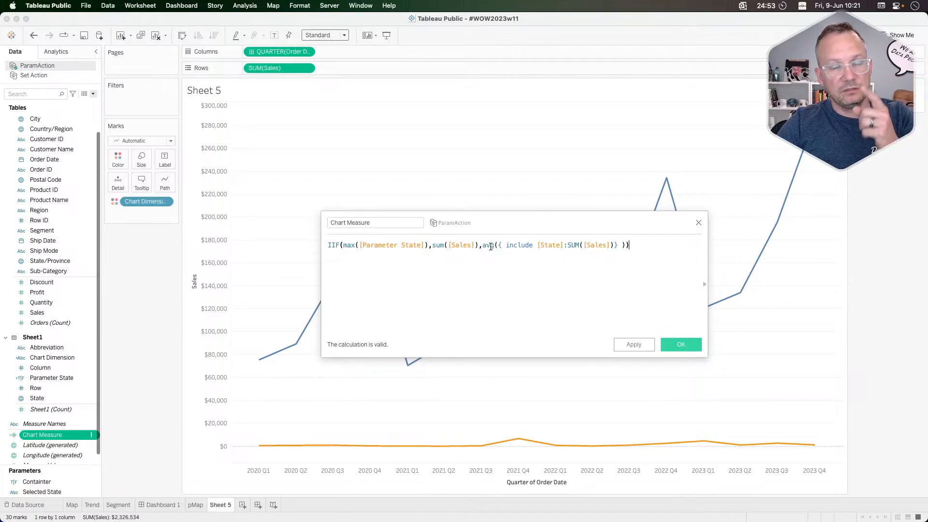
{"action": "left_click", "coordinate": [489, 245]}
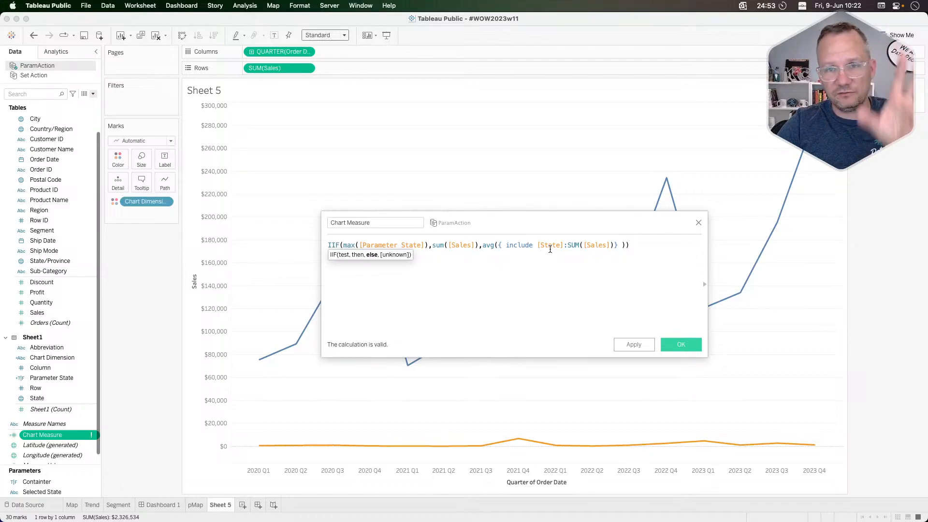
{"action": "left_click", "coordinate": [680, 345]}
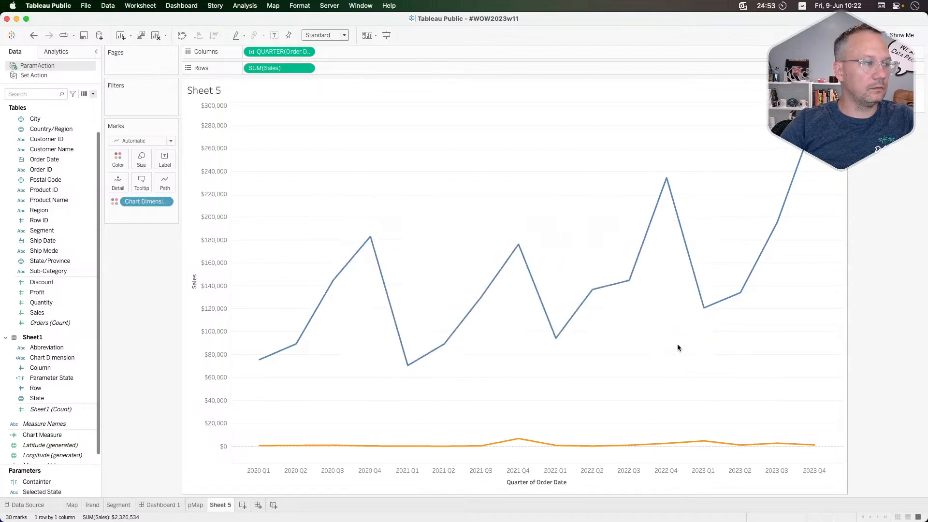
Replace SUM(Sales) on Rows with Chart Measure and filter out the null data point
{"action": "left_click", "coordinate": [60, 435]}
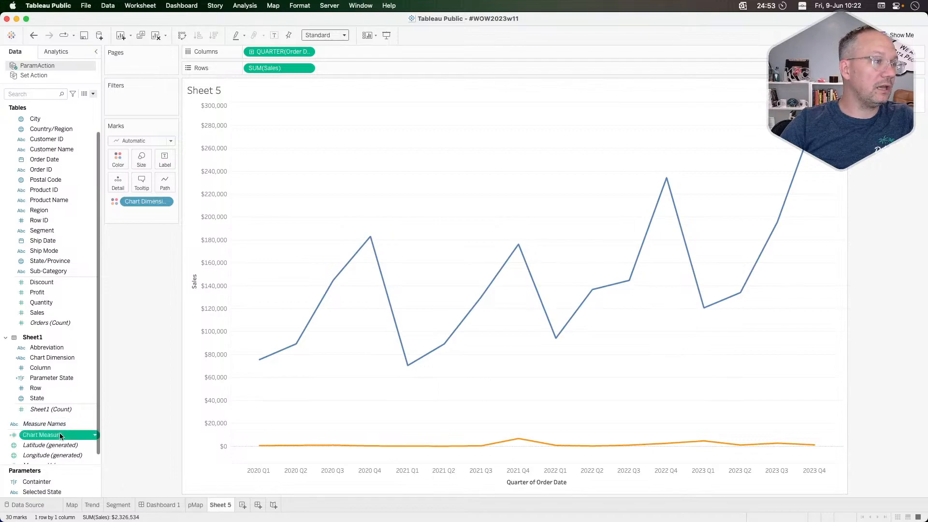
{"action": "left_click_drag", "start_coordinate": [60, 435], "coordinate": [286, 67]}
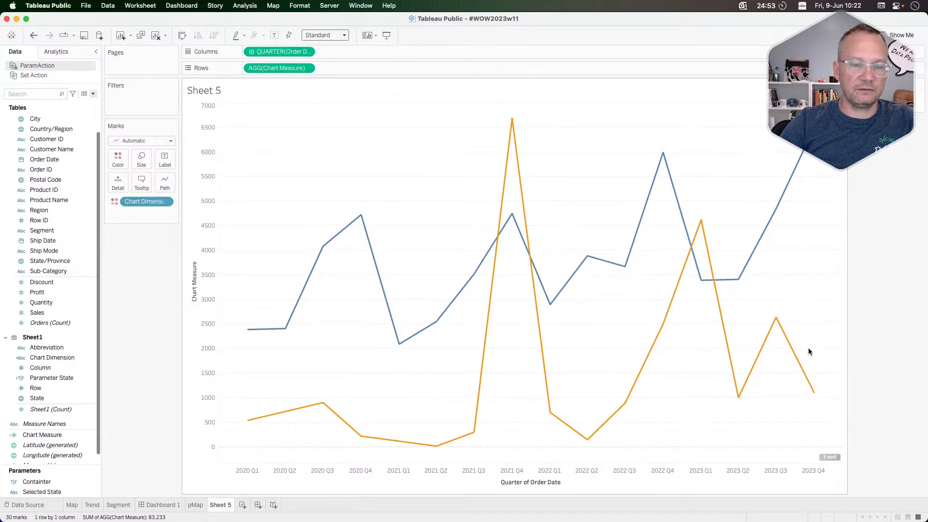
{"action": "left_click", "coordinate": [825, 456]}
{"action": "left_click", "coordinate": [413, 273]}
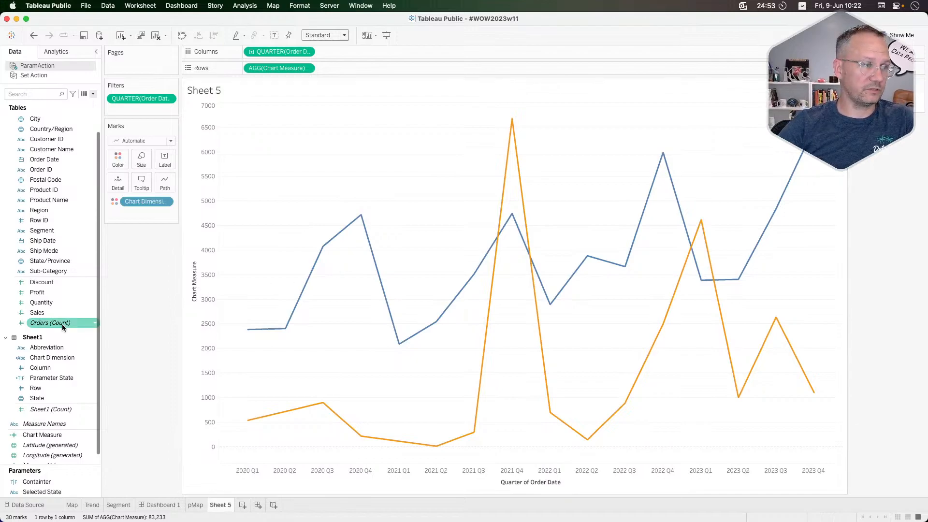
Color the Missouri line teal and the Other States (Avg) line gray from the Automatic palette, and apply
{"action": "left_click", "coordinate": [110, 164]}
{"action": "left_click", "coordinate": [146, 191]}
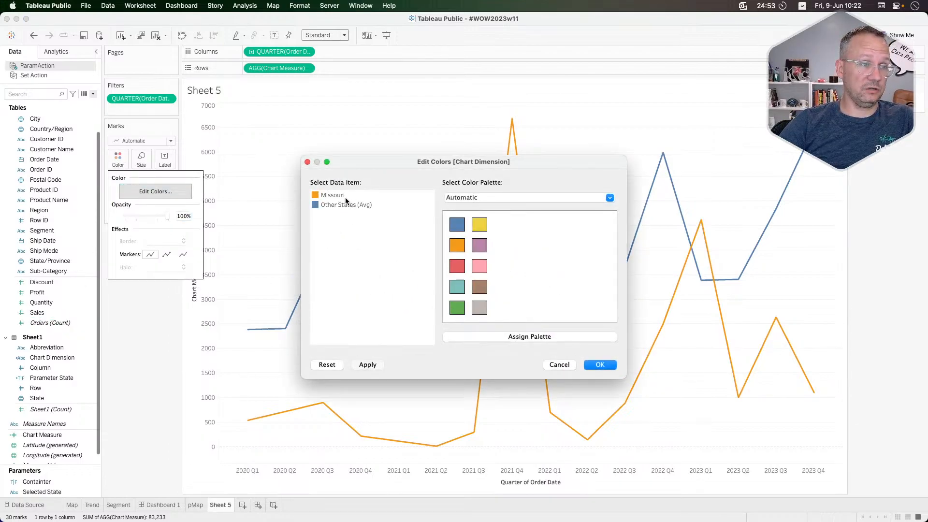
{"action": "left_click", "coordinate": [331, 195]}
{"action": "left_click", "coordinate": [457, 291]}
{"action": "left_click", "coordinate": [478, 307]}
{"action": "left_click", "coordinate": [365, 367]}
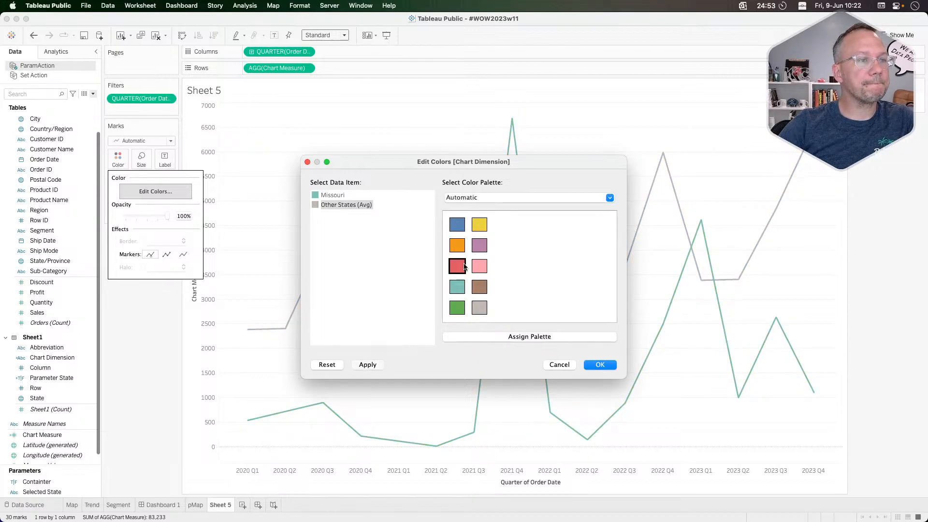
Recolor the Missouri line with the bright teal-blue of the Nuriel Stone palette and accept the colors
{"action": "left_click", "coordinate": [481, 197]}
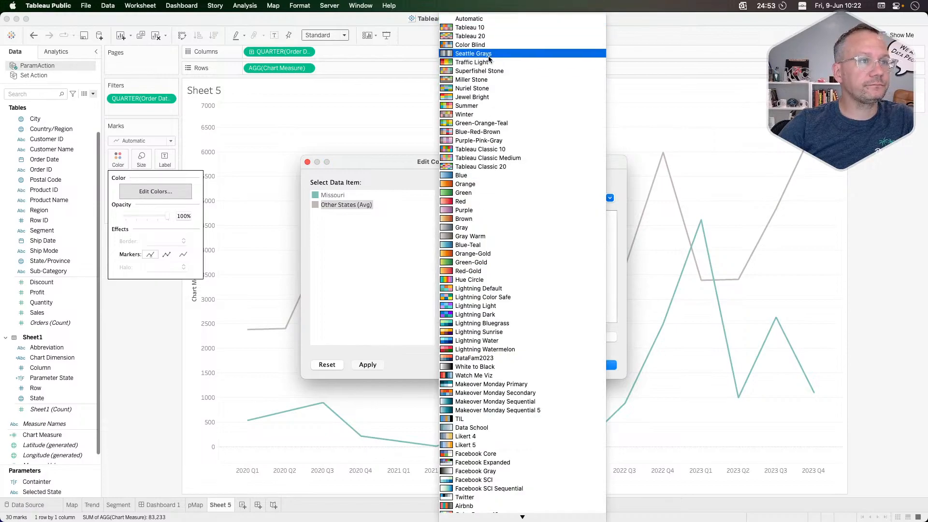
{"action": "left_click", "coordinate": [492, 27]}
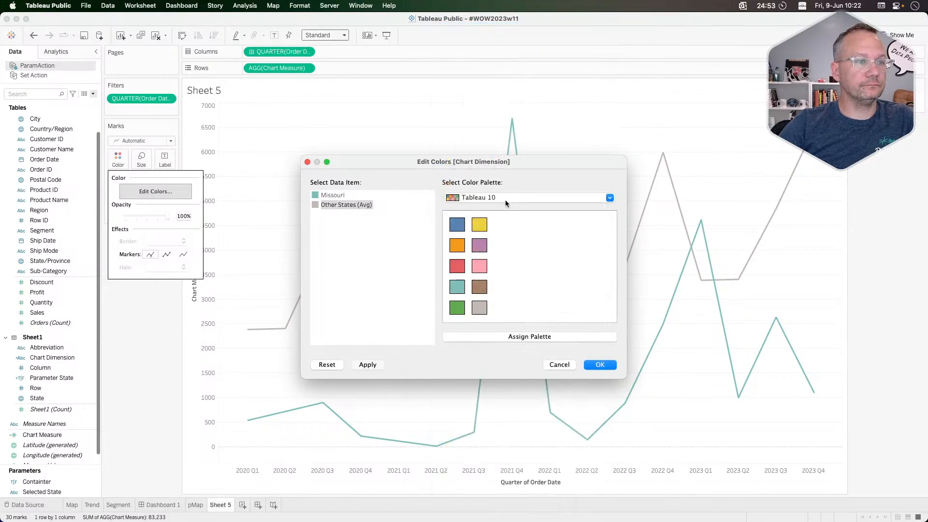
{"action": "left_click", "coordinate": [505, 199]}
{"action": "left_click", "coordinate": [505, 30]}
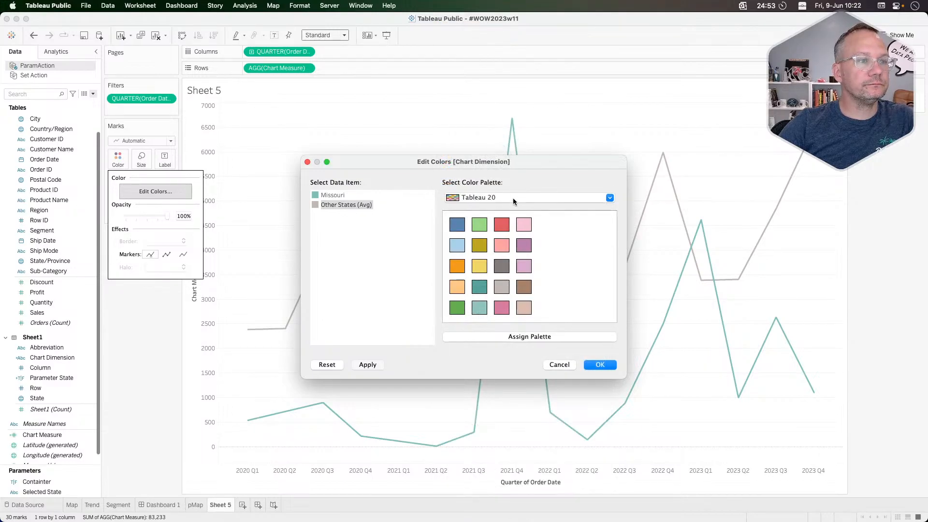
{"action": "left_click", "coordinate": [484, 198]}
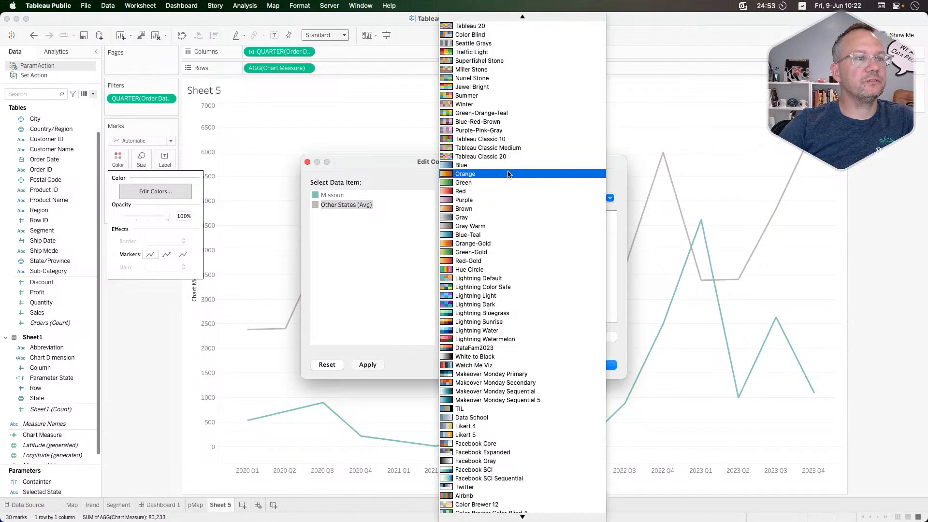
{"action": "left_click", "coordinate": [506, 62]}
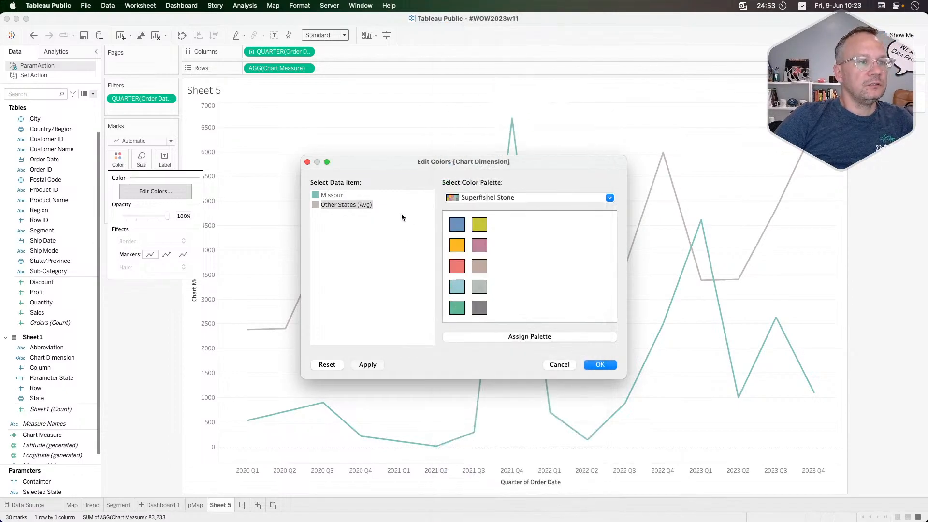
{"action": "left_click", "coordinate": [484, 199]}
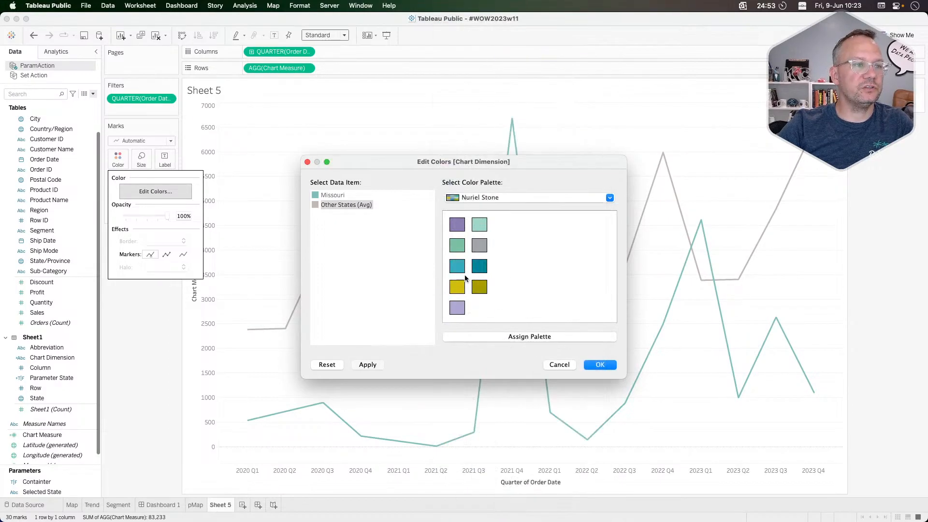
{"action": "left_click", "coordinate": [340, 195]}
{"action": "left_click", "coordinate": [457, 266]}
{"action": "left_click", "coordinate": [366, 365]}
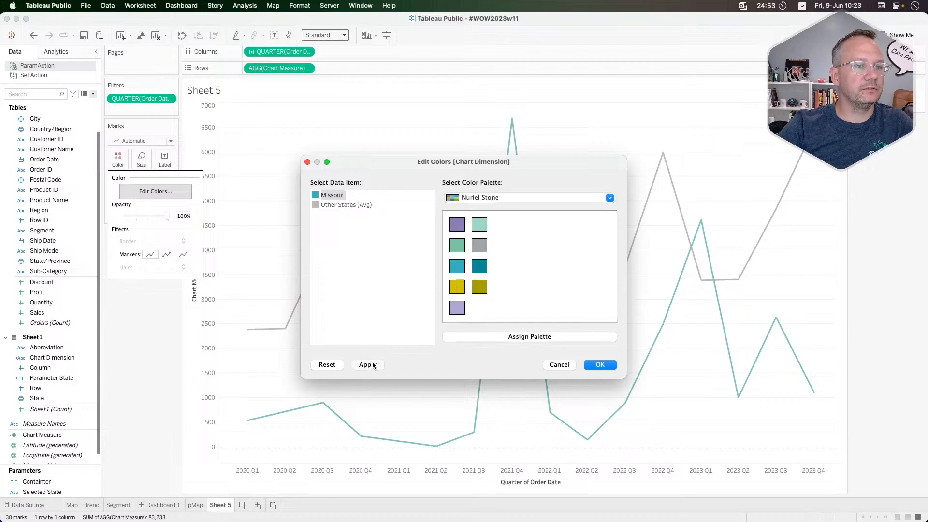
{"action": "left_click", "coordinate": [593, 364]}
Size the lines by Chart Dimension with the mark size range reversed so the selected state is thicker
{"action": "left_click_drag", "start_coordinate": [145, 201], "coordinate": [139, 159]}
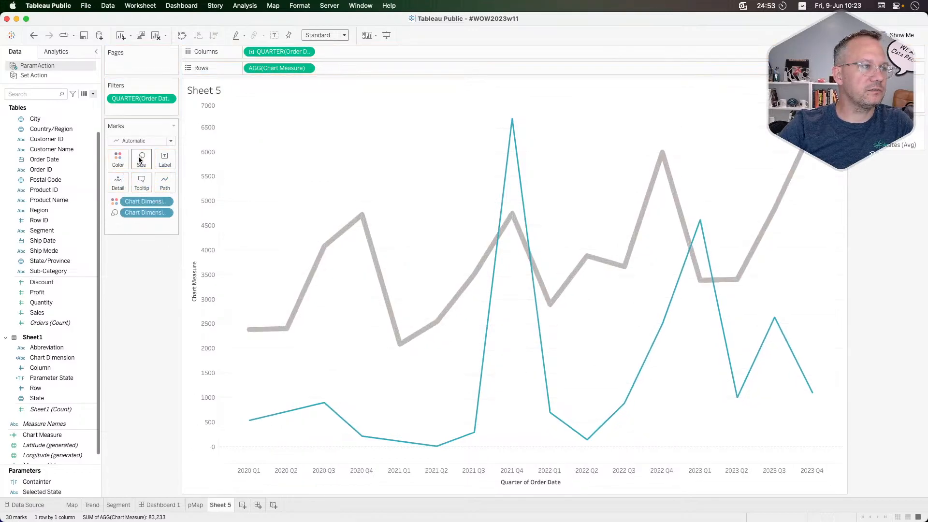
{"action": "left_click", "coordinate": [921, 124]}
{"action": "left_click", "coordinate": [906, 133]}
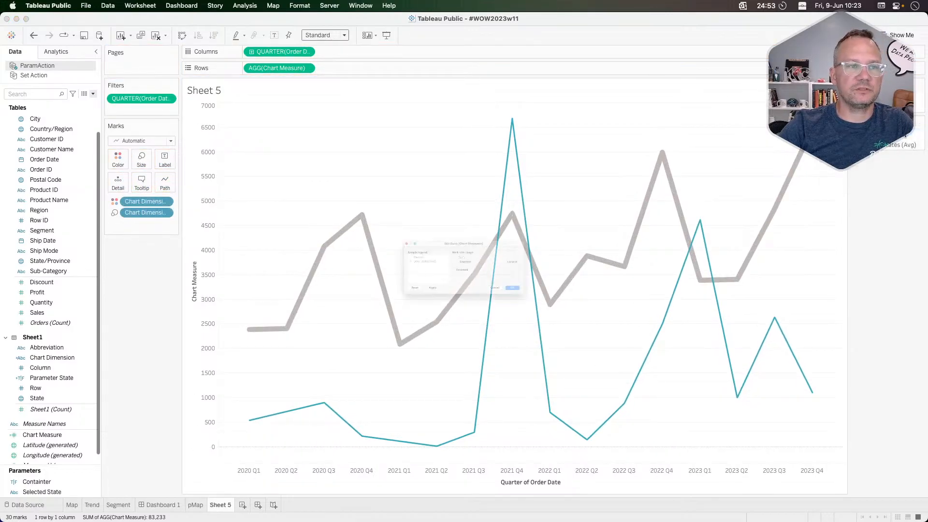
{"action": "left_click", "coordinate": [457, 273]}
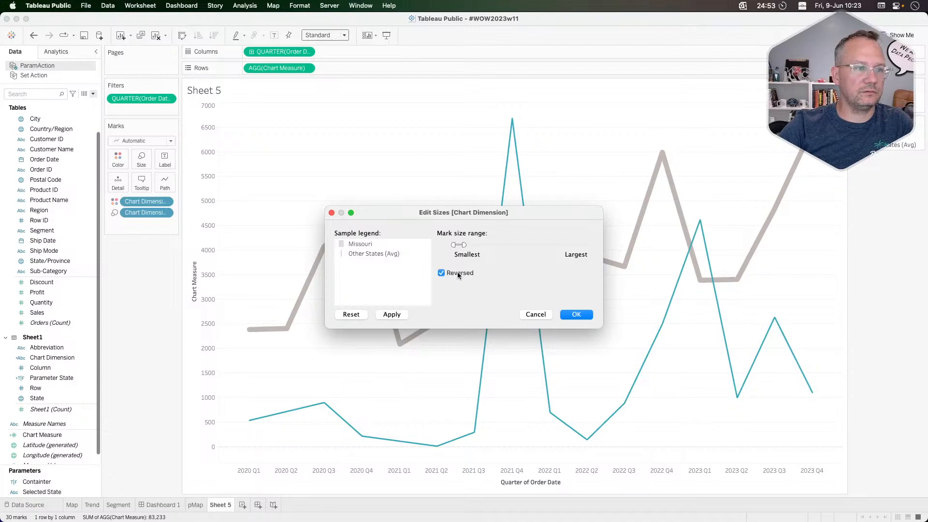
{"action": "left_click", "coordinate": [573, 315]}
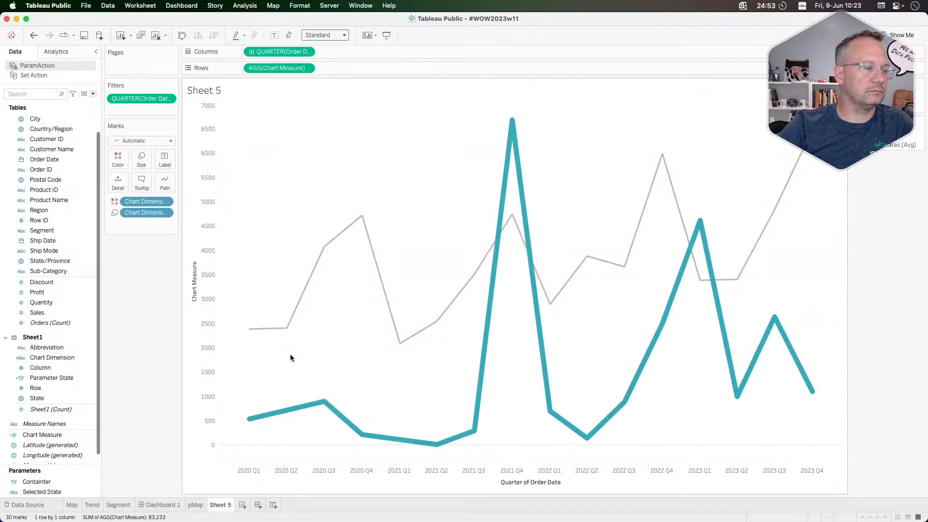
Rename the Sheet 5 worksheet as pBar
{"action": "double_click", "coordinate": [224, 505]}
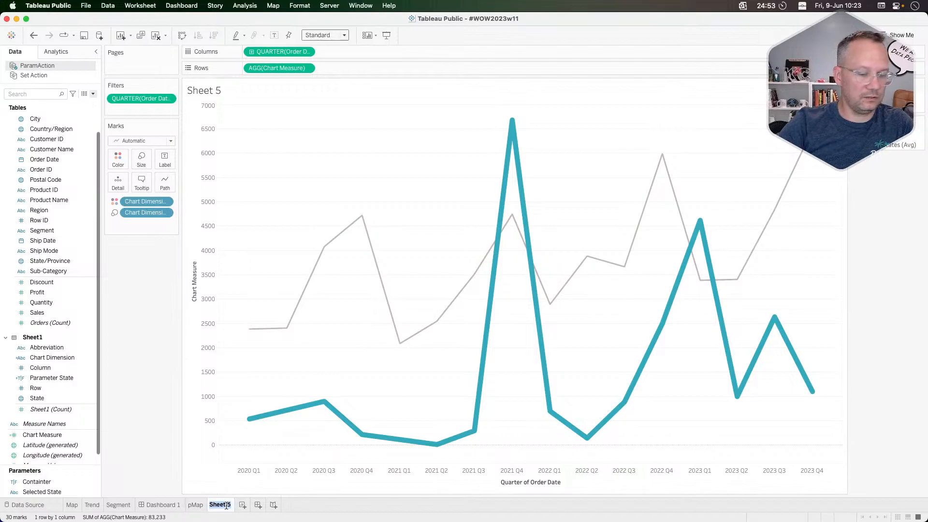
{"action": "type", "text": "P"}
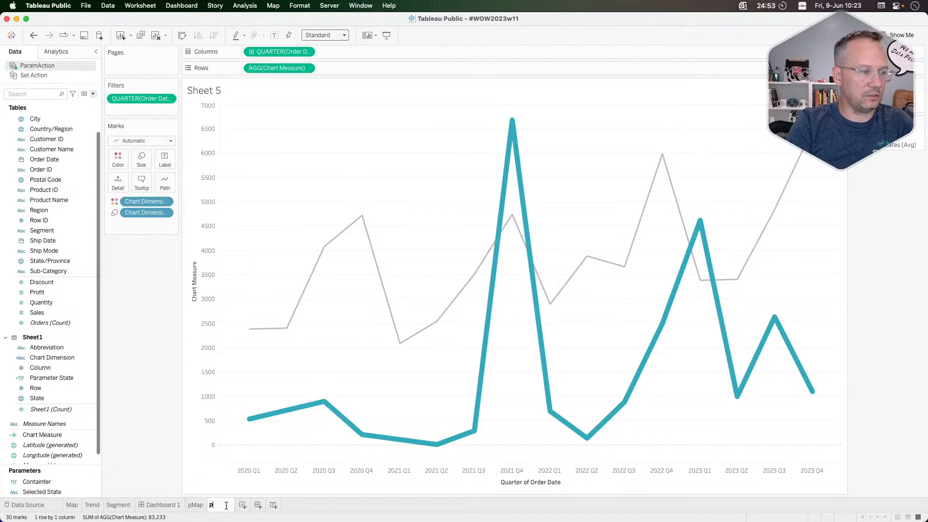
{"action": "type", "text": "Bar"}
{"action": "key", "text": "Return"}
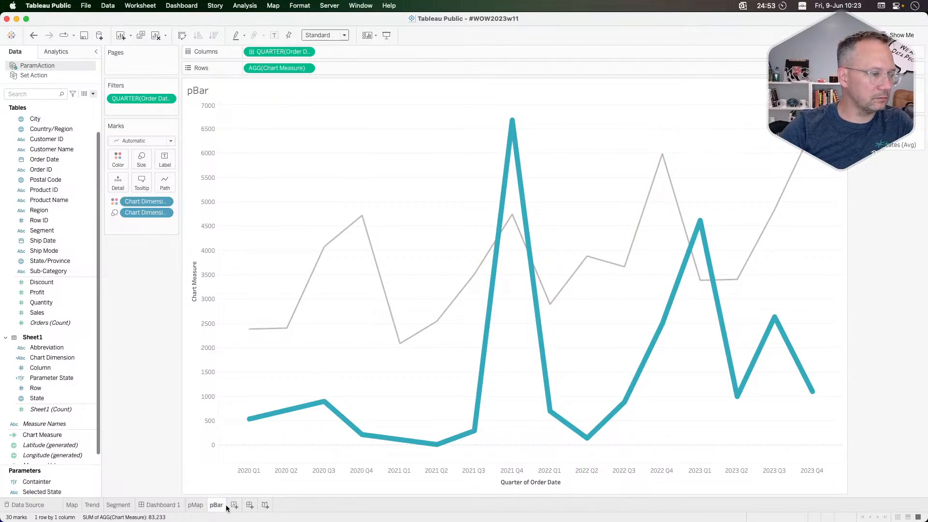
Add a new worksheet and place Segment on its Rows
{"action": "left_click", "coordinate": [234, 505]}
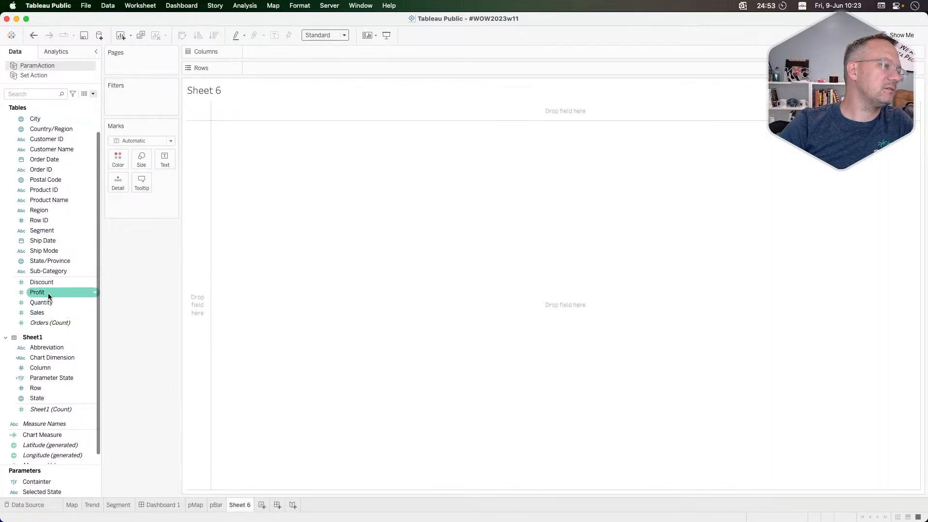
{"action": "left_click_drag", "start_coordinate": [42, 231], "coordinate": [268, 67]}
{"action": "key", "text": "super+Tab"}
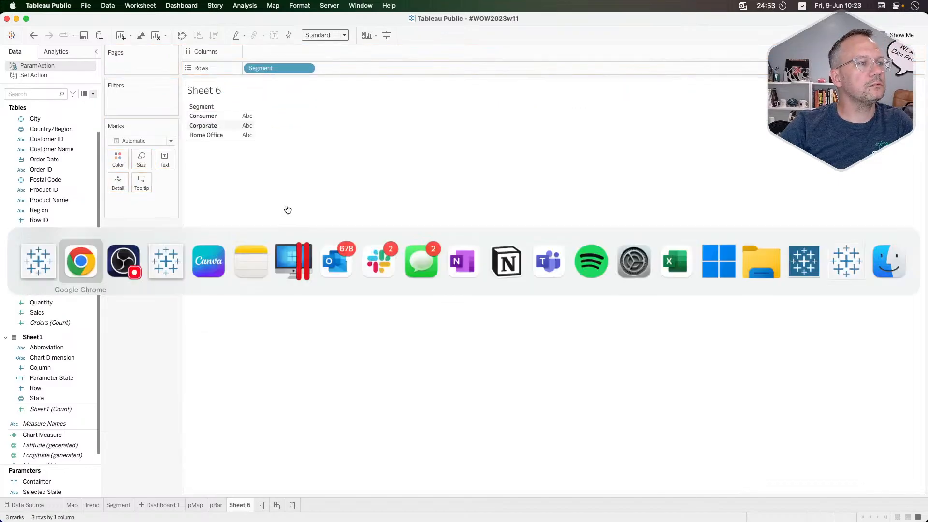
{"action": "key", "text": "super+Tab"}
{"action": "key", "text": "super+Tab"}
{"action": "key", "text": "super+Tab"}
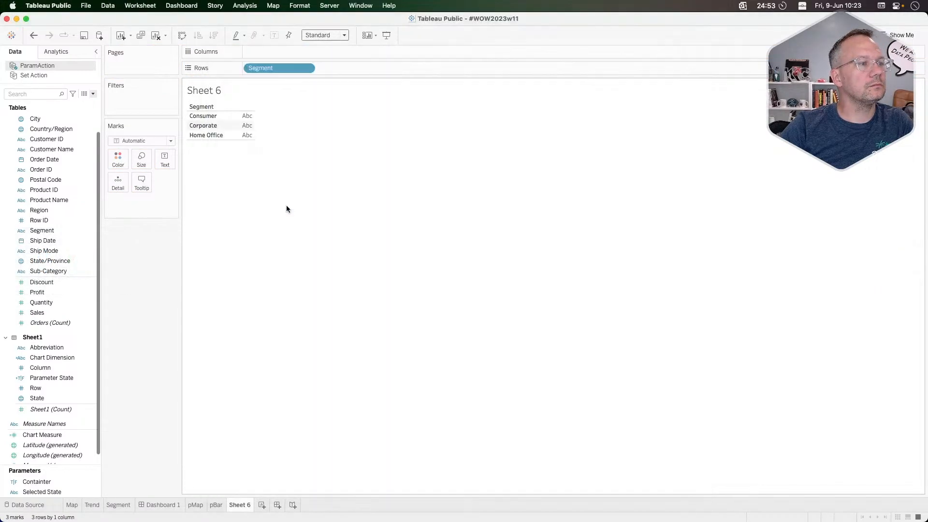
{"action": "key", "text": "super+Tab"}
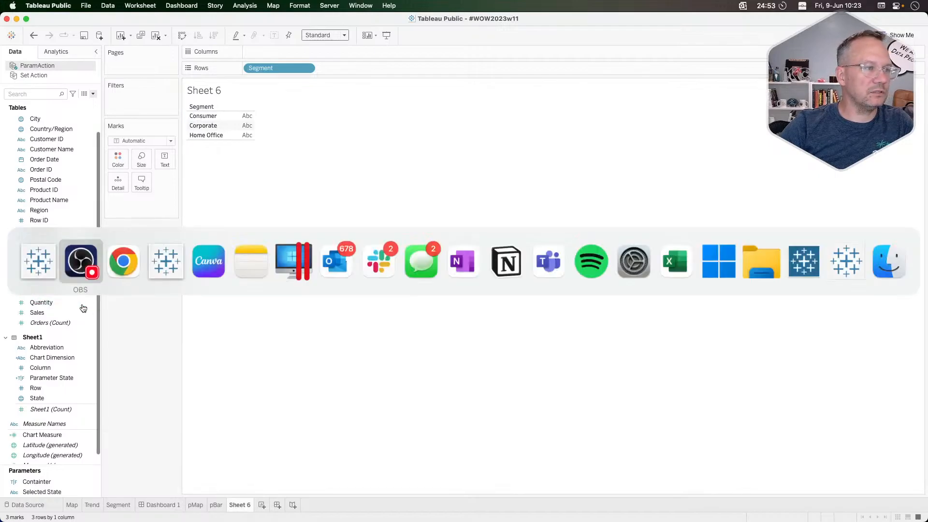
{"action": "key", "text": "super+Tab"}
{"action": "key", "text": "super+Tab"}
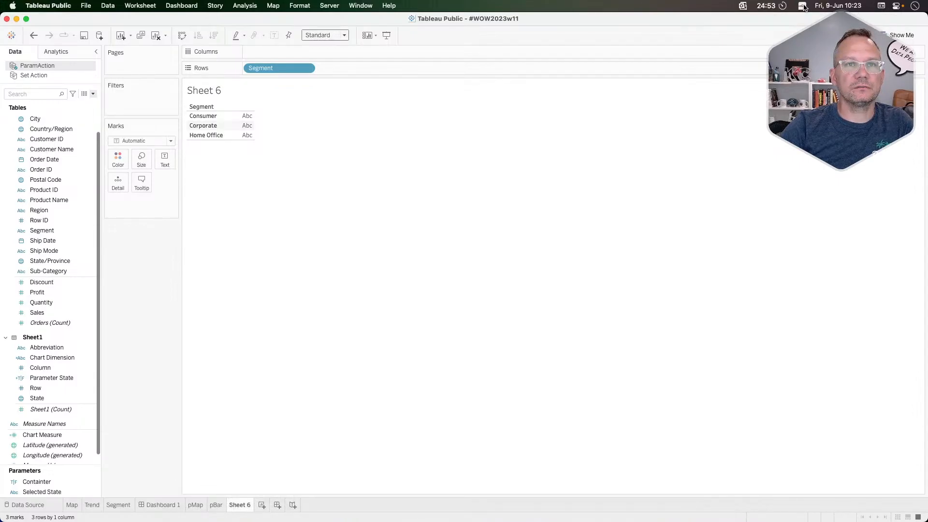
Turn on the macOS Do Not Disturb focus mode and return to the worksheet
{"action": "mouse_move", "coordinate": [804, 7]}
{"action": "left_click", "coordinate": [909, 22]}
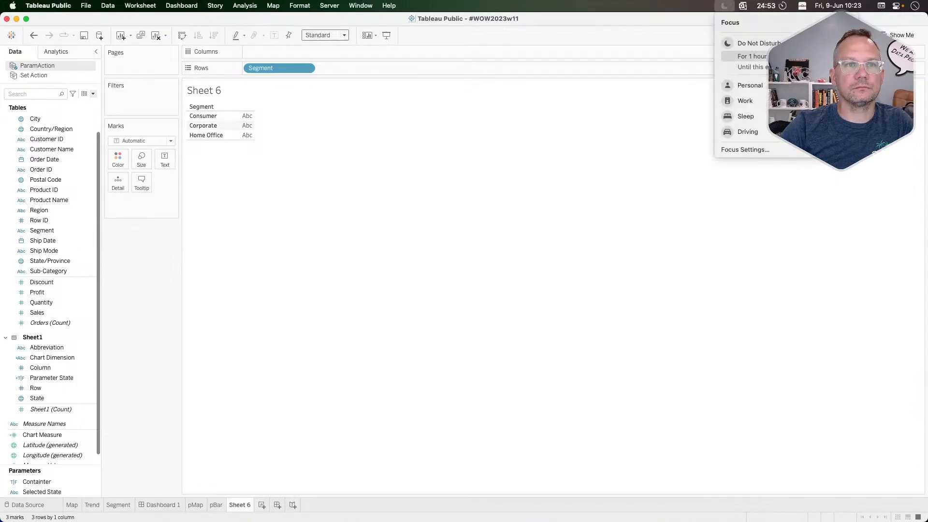
{"action": "left_click", "coordinate": [755, 50]}
{"action": "left_click", "coordinate": [546, 167]}
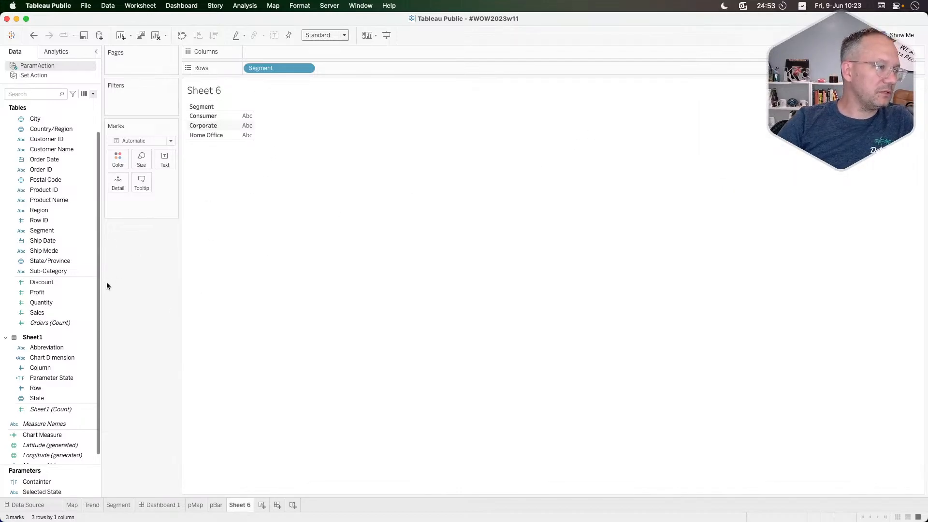
Add Chart Dimension to Rows after Segment and place Chart Measure on Columns
{"action": "left_click", "coordinate": [45, 360]}
{"action": "left_click_drag", "start_coordinate": [46, 363], "coordinate": [357, 66]}
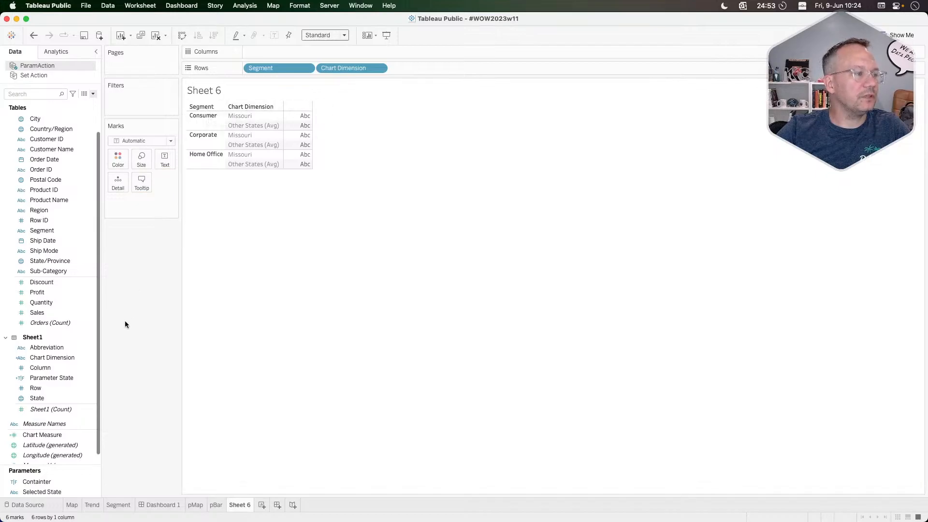
{"action": "left_click", "coordinate": [39, 436]}
{"action": "left_click_drag", "start_coordinate": [40, 436], "coordinate": [285, 53]}
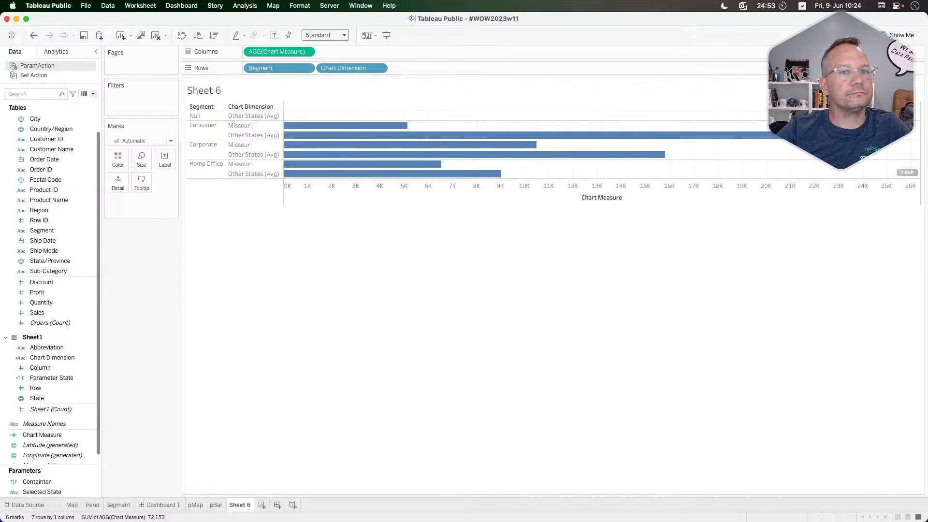
Filter the null value out of the bar chart and color the bars by Chart Dimension
{"action": "left_click", "coordinate": [905, 173]}
{"action": "left_click", "coordinate": [456, 264]}
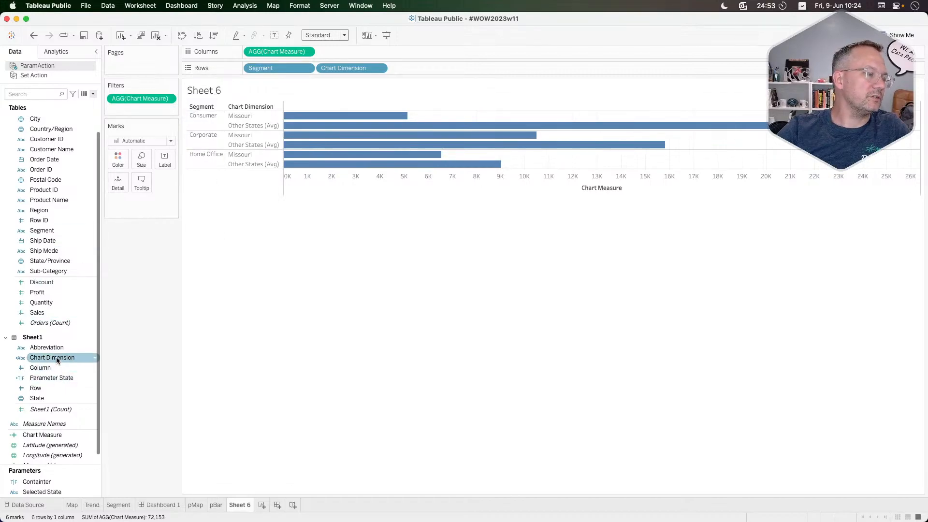
{"action": "left_click_drag", "start_coordinate": [57, 360], "coordinate": [120, 161]}
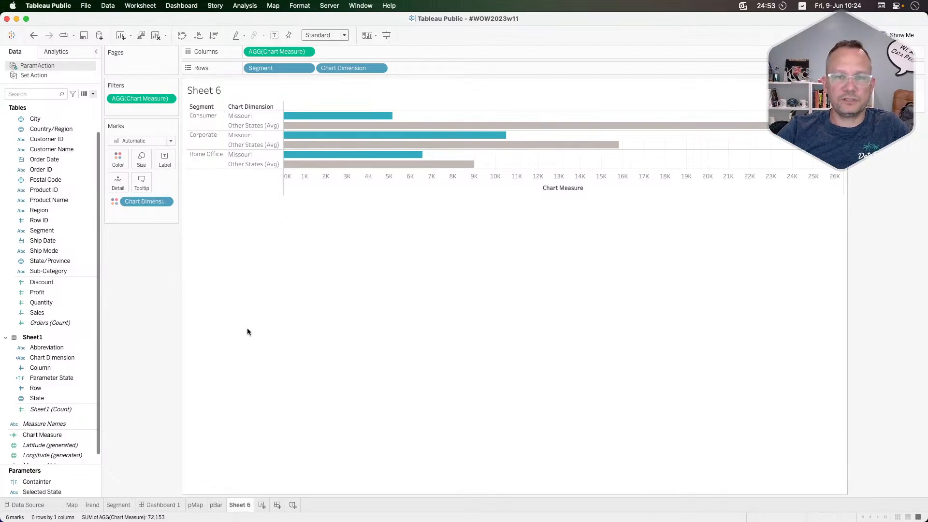
{"action": "left_click", "coordinate": [68, 357]}
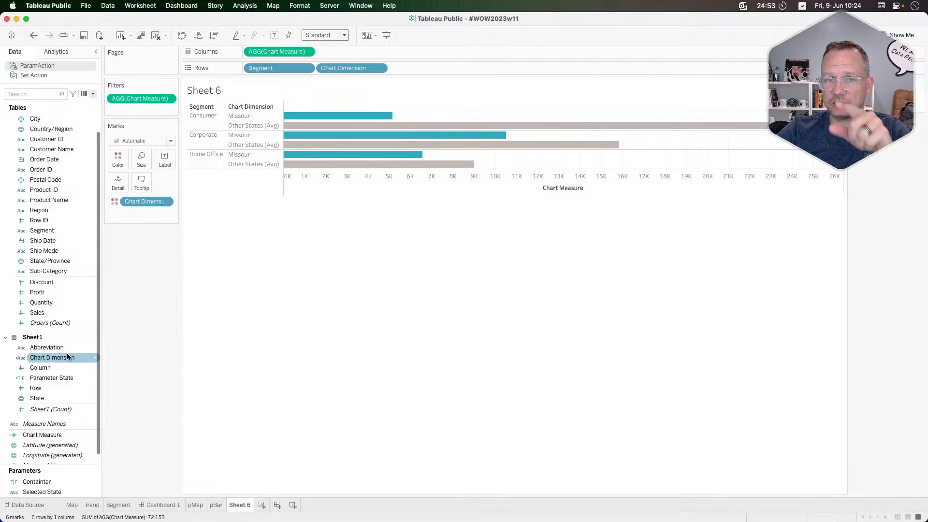
{"action": "right_click", "coordinate": [67, 355]}
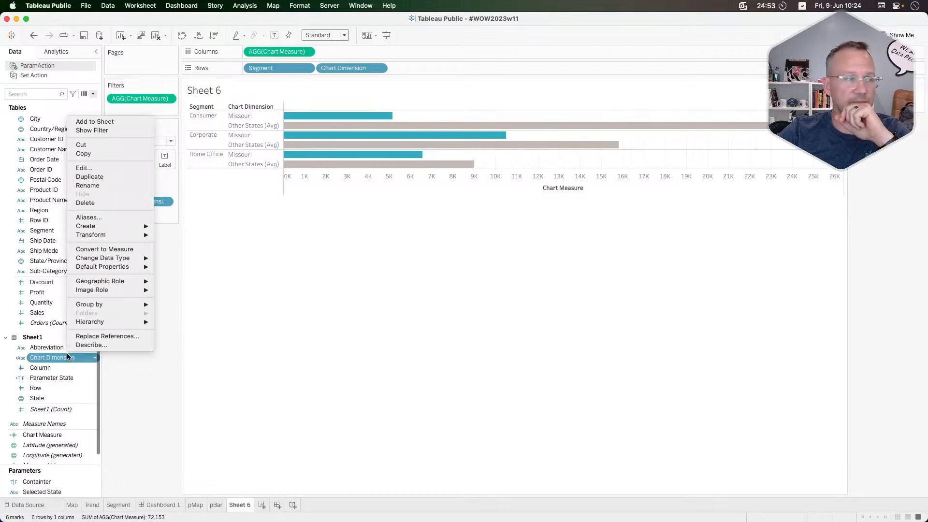
{"action": "left_click", "coordinate": [89, 171]}
{"action": "left_click", "coordinate": [698, 222]}
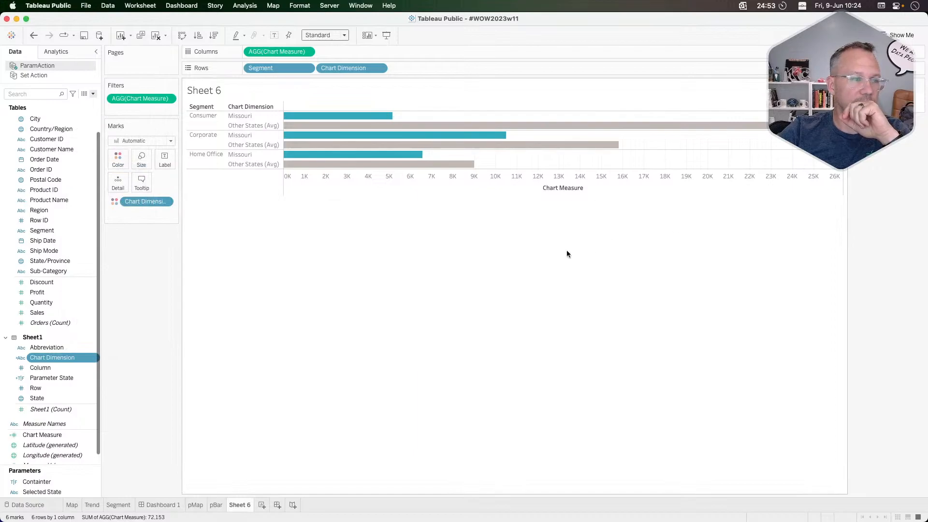
Open the Chart Measure calculation and highlight its avg({ include [State]:SUM([Sales])} ) expression
{"action": "right_click", "coordinate": [68, 433]}
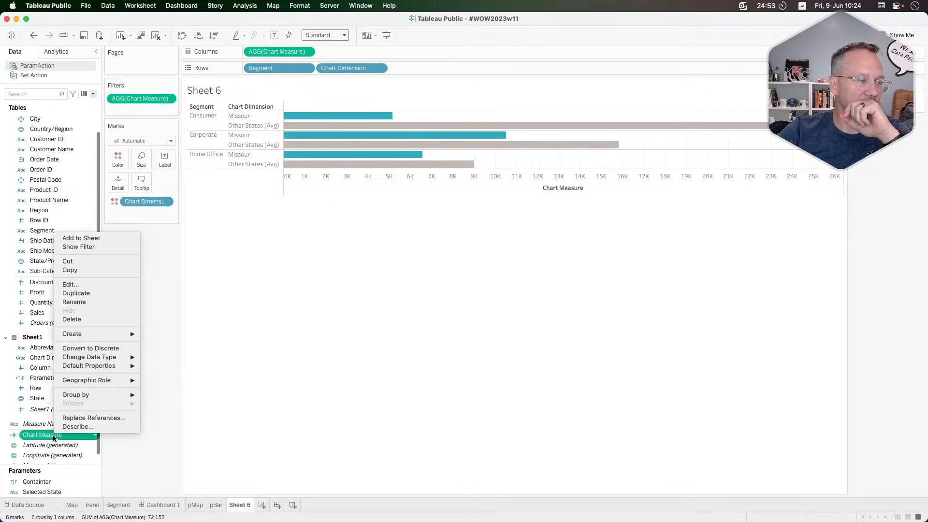
{"action": "left_click", "coordinate": [81, 284]}
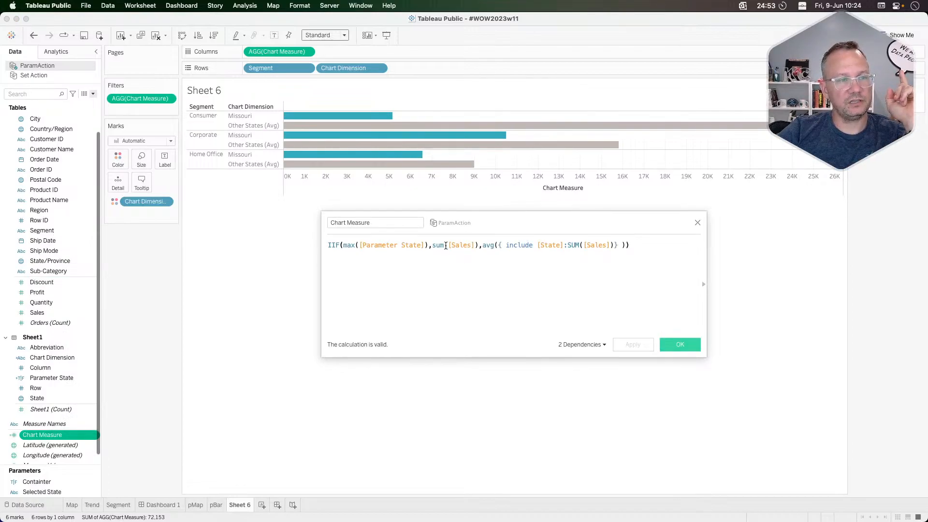
{"action": "double_click", "coordinate": [486, 245]}
{"action": "left_click_drag", "start_coordinate": [503, 244], "coordinate": [625, 243]}
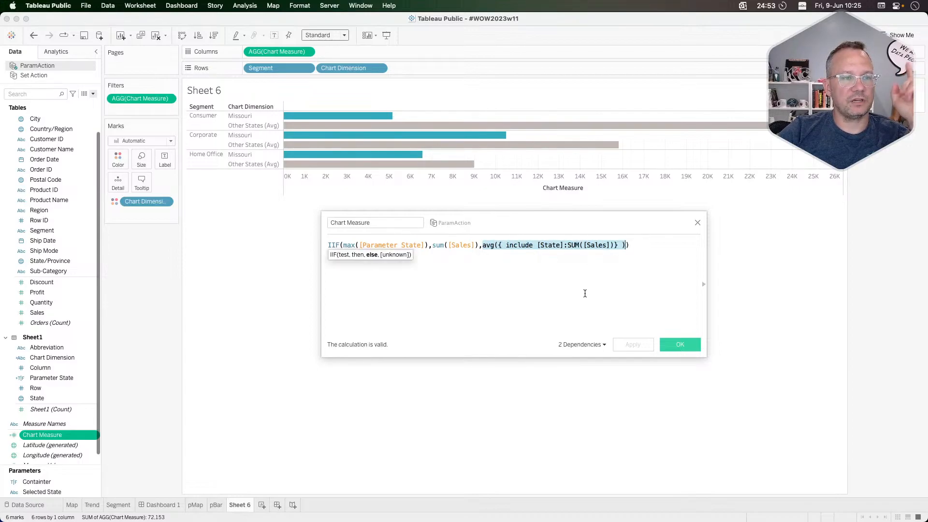
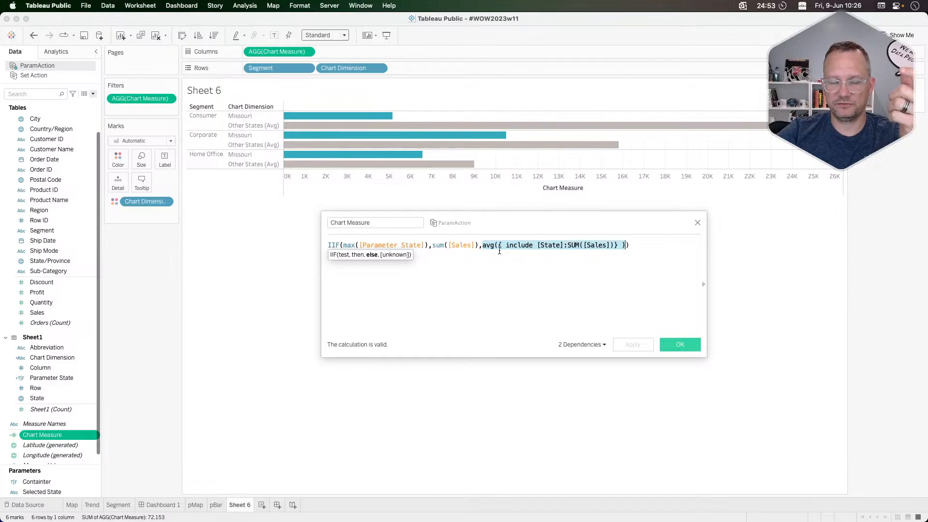
Add a comment line below the Chart Measure formula reading // {fixed [Segment], [Chart Dimension]:avg(
{"action": "left_click", "coordinate": [499, 251]}
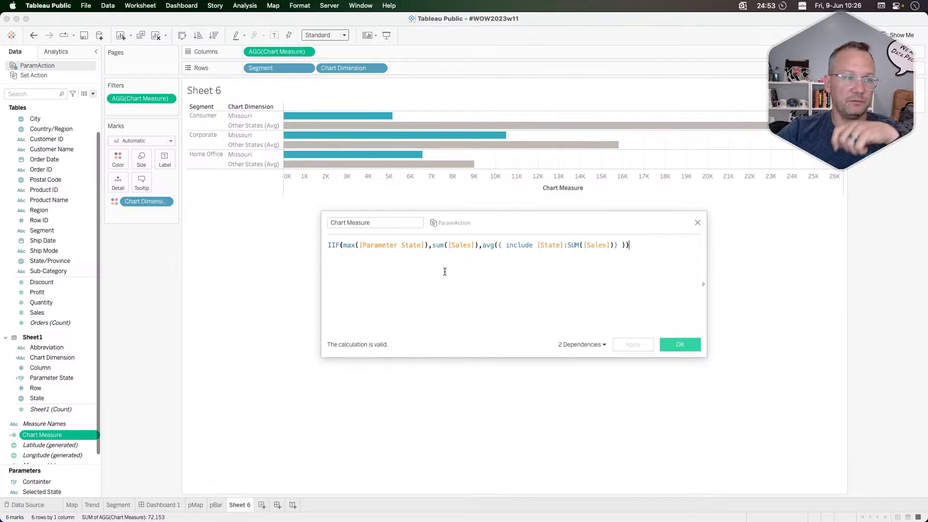
{"action": "key", "text": "Return"}
{"action": "type", "text": "//"}
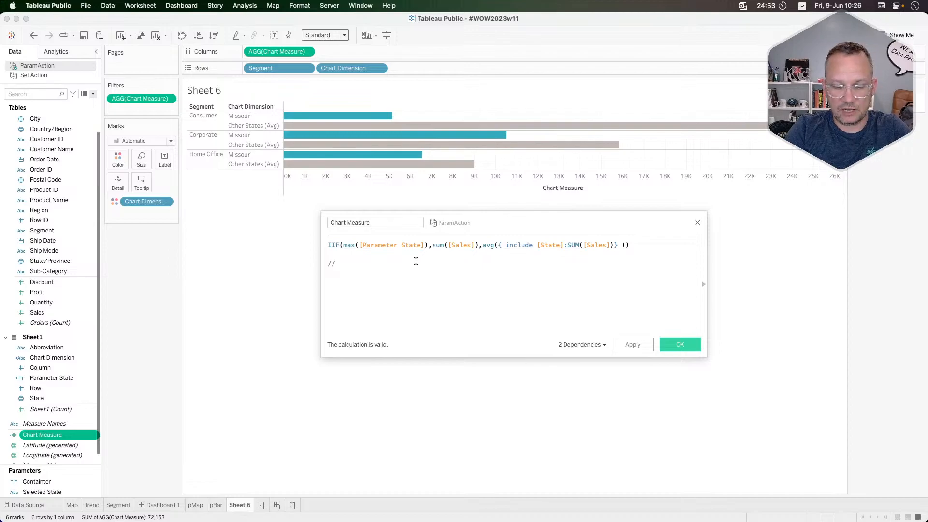
{"action": "type", "text": "fix"}
{"action": "key", "text": "BackSpace"}
{"action": "key", "text": "BackSpace"}
{"action": "key", "text": "BackSpace"}
{"action": "type", "text": "{"}
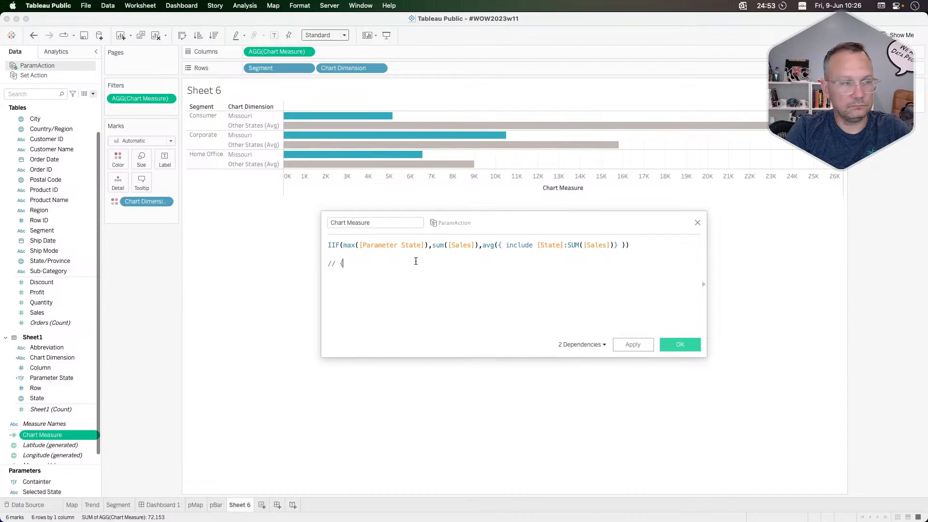
{"action": "type", "text": "fixed"}
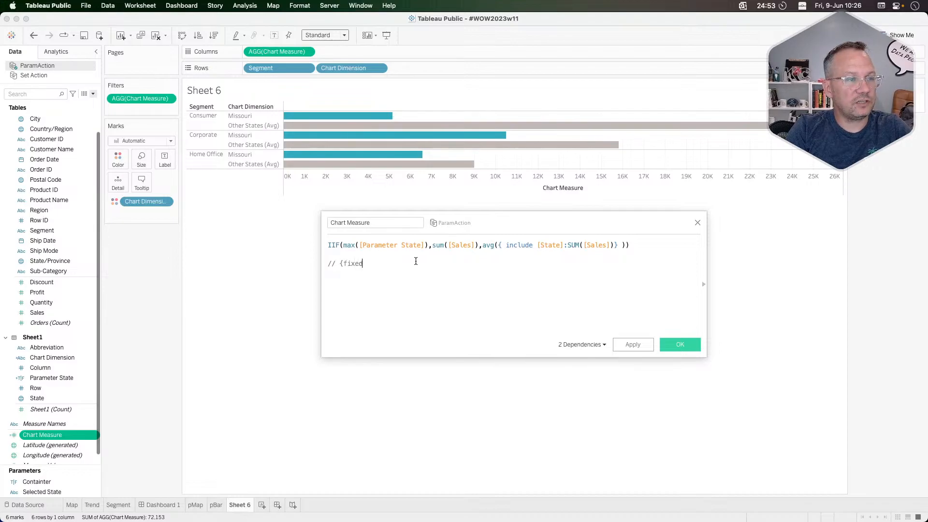
{"action": "type", "text": " ["}
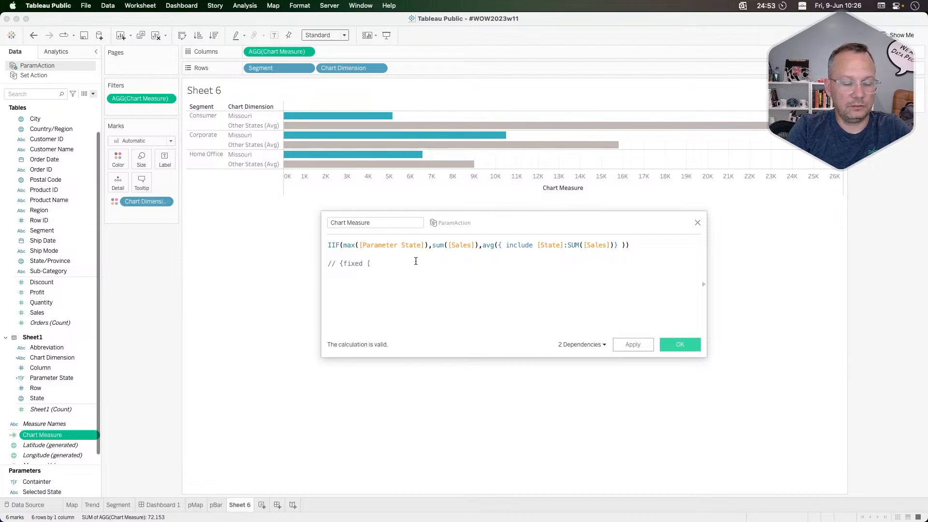
{"action": "type", "text": "Segment"}
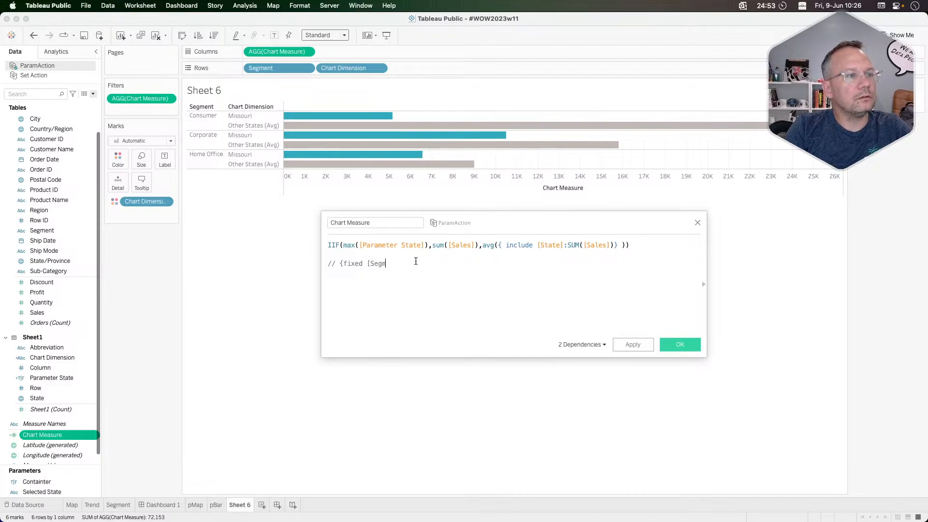
{"action": "type", "text": "], "}
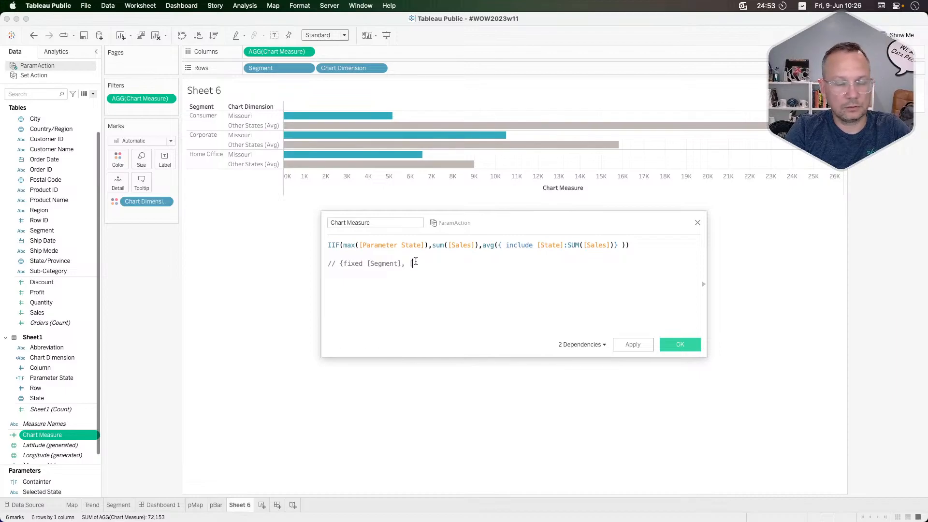
{"action": "type", "text": "[Chart"}
{"action": "key", "text": "BackSpace"}
{"action": "key", "text": "BackSpace"}
{"action": "key", "text": "BackSpace"}
{"action": "key", "text": "BackSpace"}
{"action": "type", "text": "hart Deimension"}
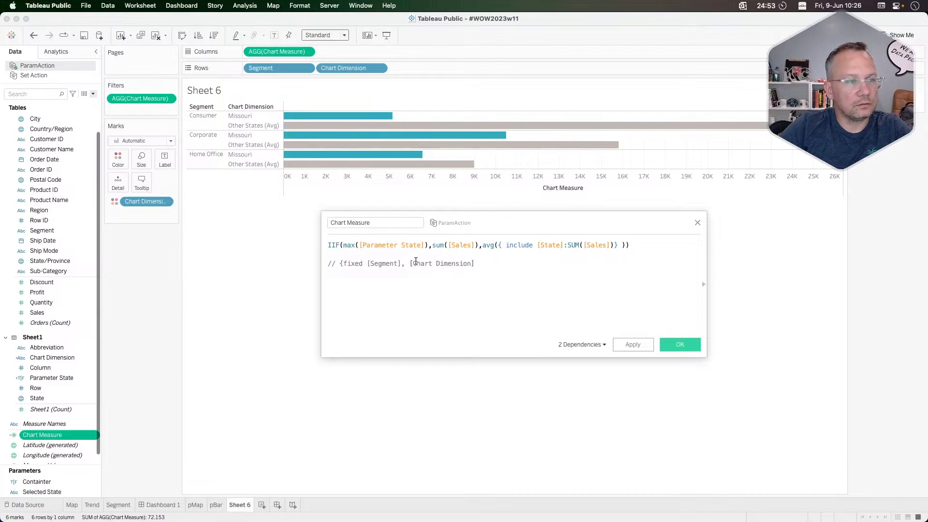
{"action": "type", "text": ":Avg"}
{"action": "key", "text": "BackSpace"}
{"action": "key", "text": "BackSpace"}
{"action": "key", "text": "BackSpace"}
{"action": "type", "text": "avg("}
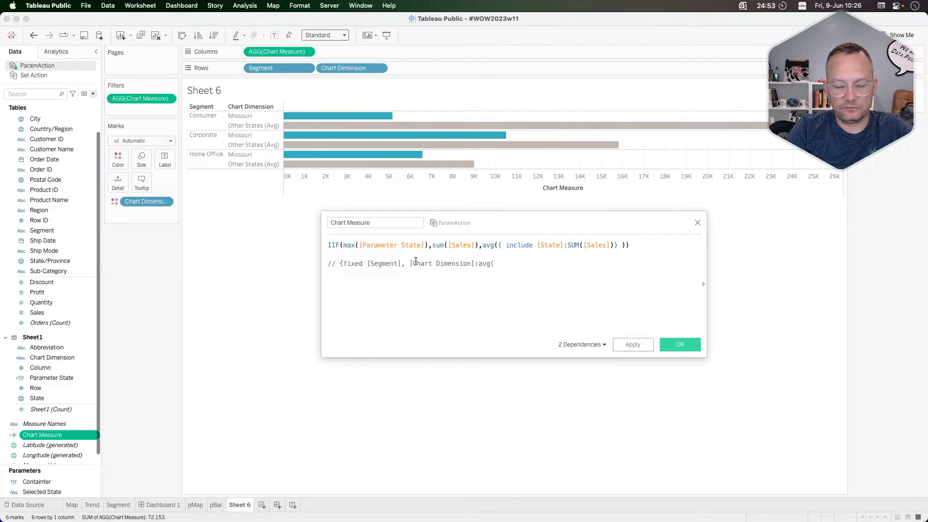
Extend the comment below the Chart Measure formula with a second line reading //{Fixed [State]:sum([Sales])})}
{"action": "key", "text": "Return"}
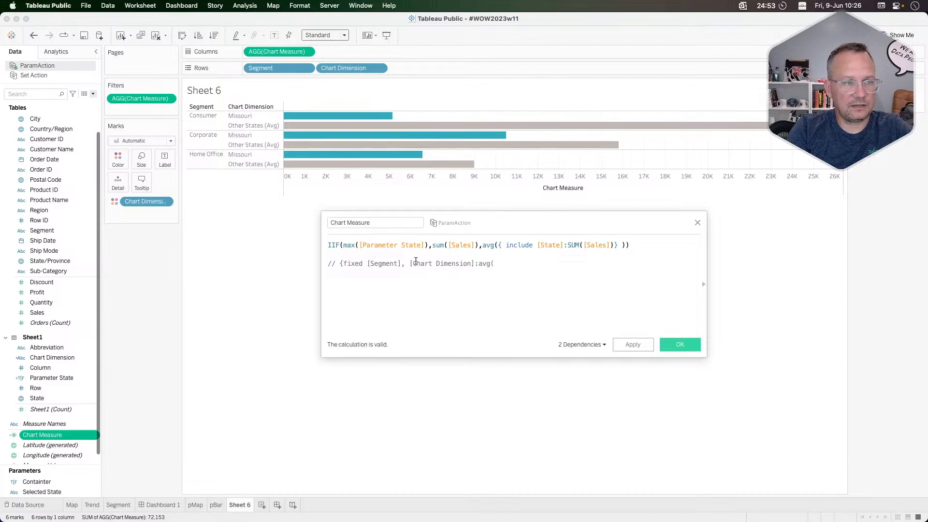
{"action": "type", "text": "{fu"}
{"action": "key", "text": "BackSpace"}
{"action": "type", "text": "ixe"}
{"action": "key", "text": "BackSpace"}
{"action": "key", "text": "BackSpace"}
{"action": "key", "text": "BackSpace"}
{"action": "key", "text": "BackSpace"}
{"action": "key", "text": "BackSpace"}
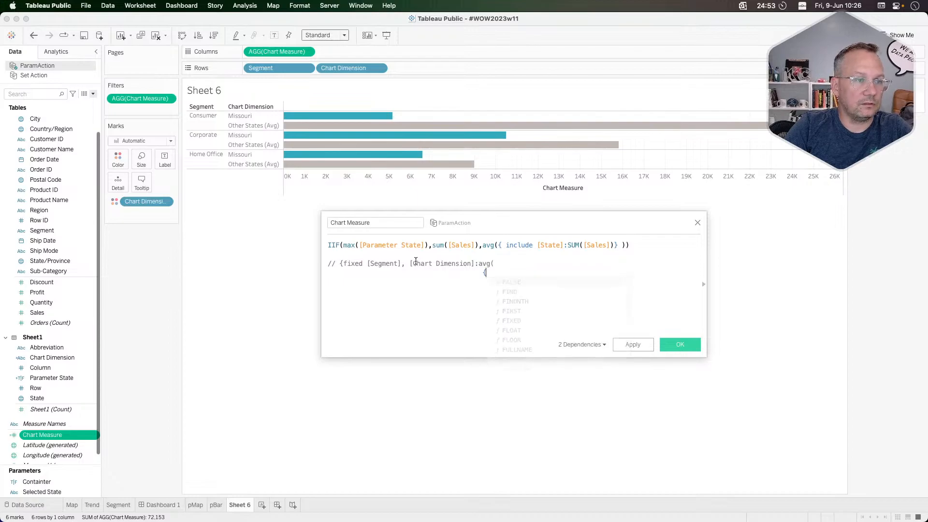
{"action": "type", "text": "//"}
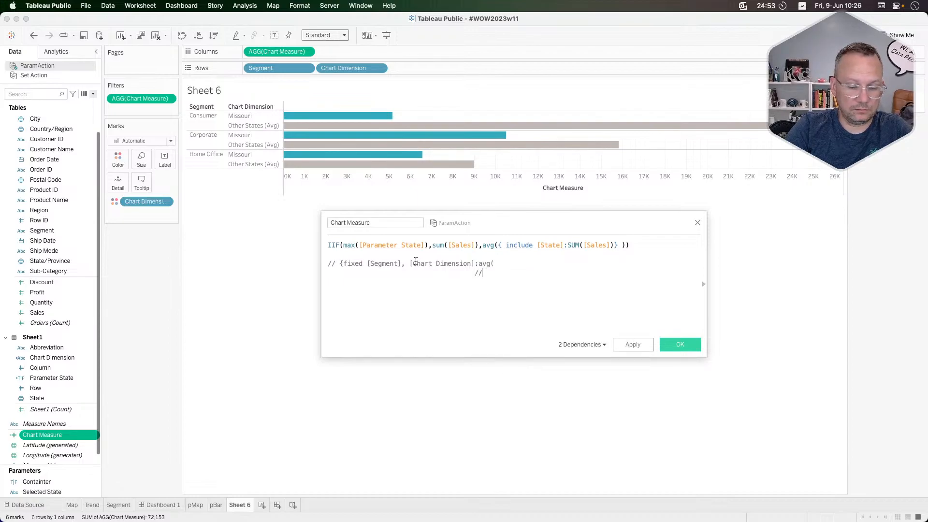
{"action": "type", "text": "{Fex"}
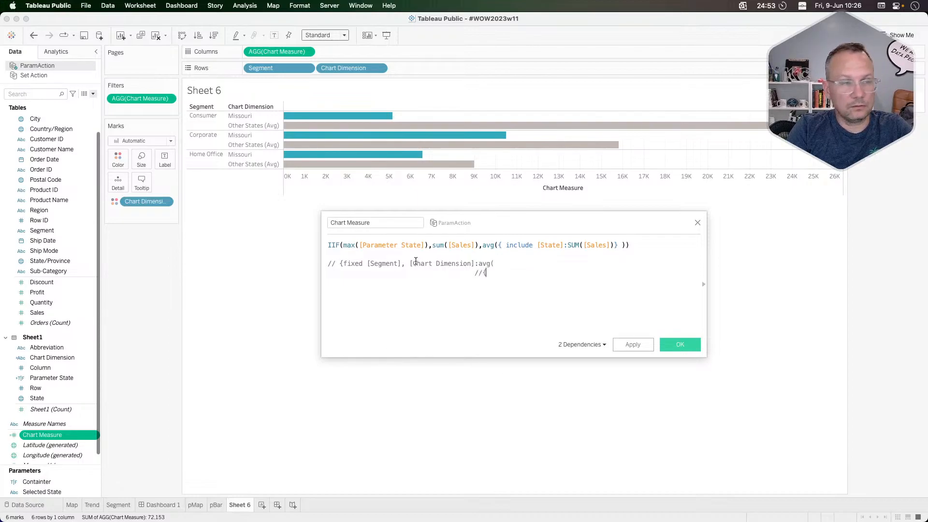
{"action": "key", "text": "BackSpace"}
{"action": "key", "text": "BackSpace"}
{"action": "type", "text": "ixed"}
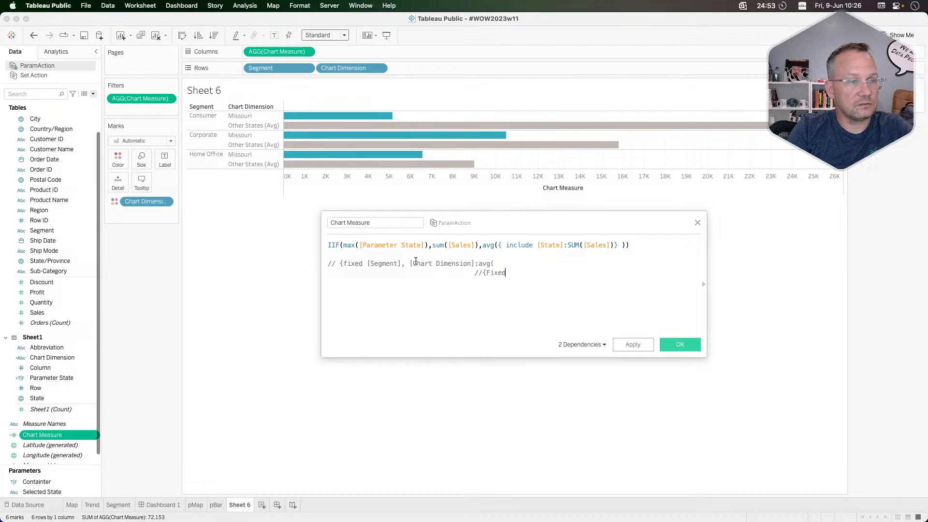
{"action": "type", "text": ":"}
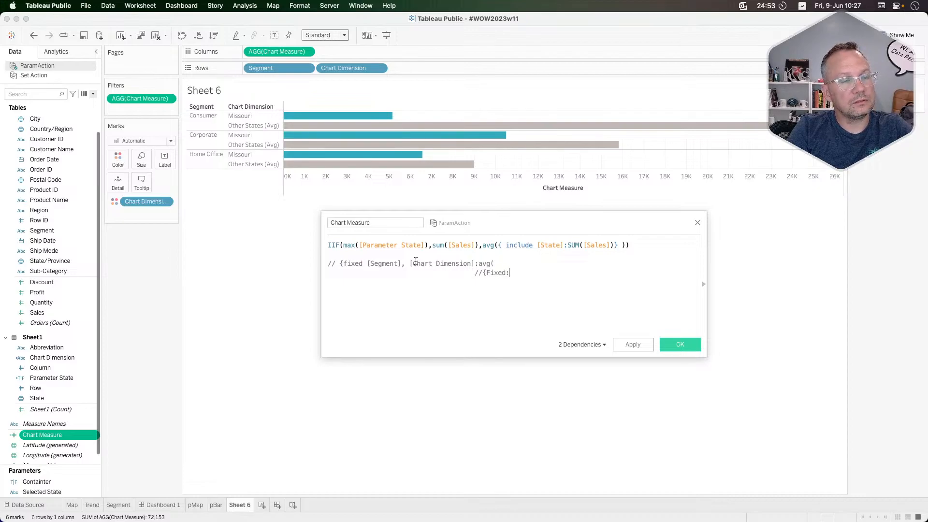
{"action": "key", "text": "BackSpace"}
{"action": "type", "text": "[Stae"}
{"action": "key", "text": "BackSpace"}
{"action": "type", "text": "te"}
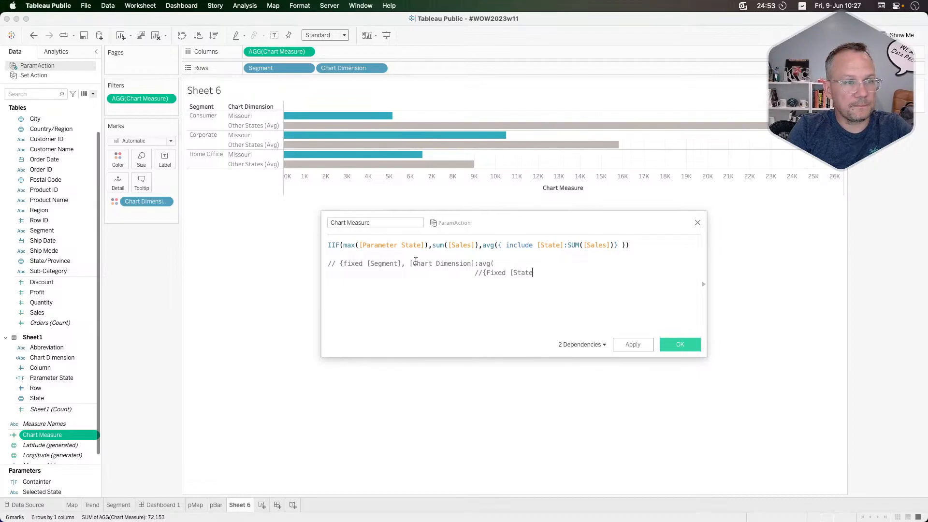
{"action": "type", "text": "]:sum({sale"}
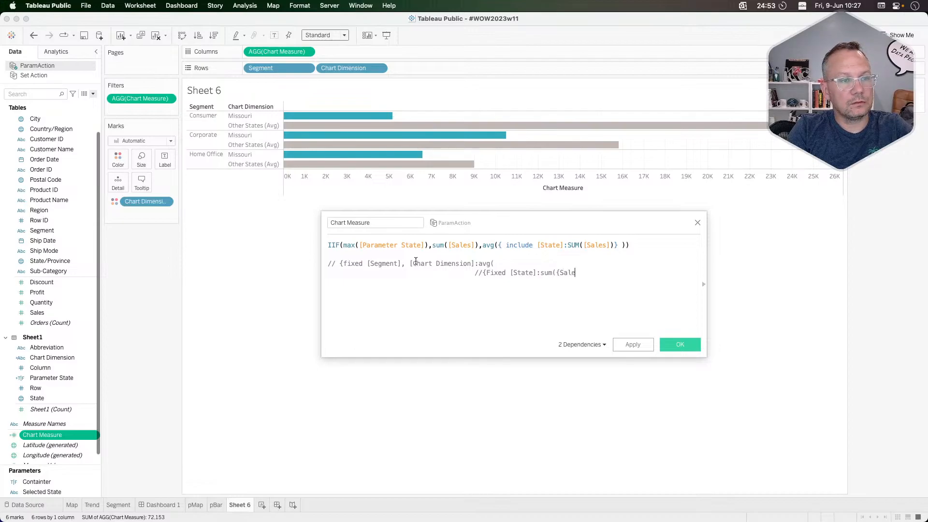
{"action": "type", "text": "s}"}
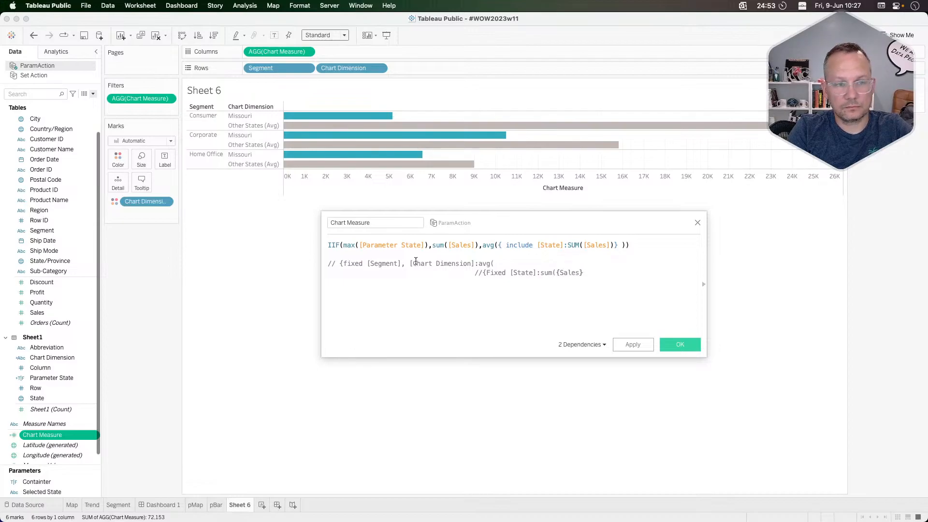
{"action": "type", "text": "]"}
{"action": "key", "text": "BackSpace"}
{"action": "key", "text": "BackSpace"}
{"action": "key", "text": "BackSpace"}
{"action": "key", "text": "BackSpace"}
{"action": "key", "text": "BackSpace"}
{"action": "key", "text": "BackSpace"}
{"action": "key", "text": "BackSpace"}
{"action": "key", "text": "BackSpace"}
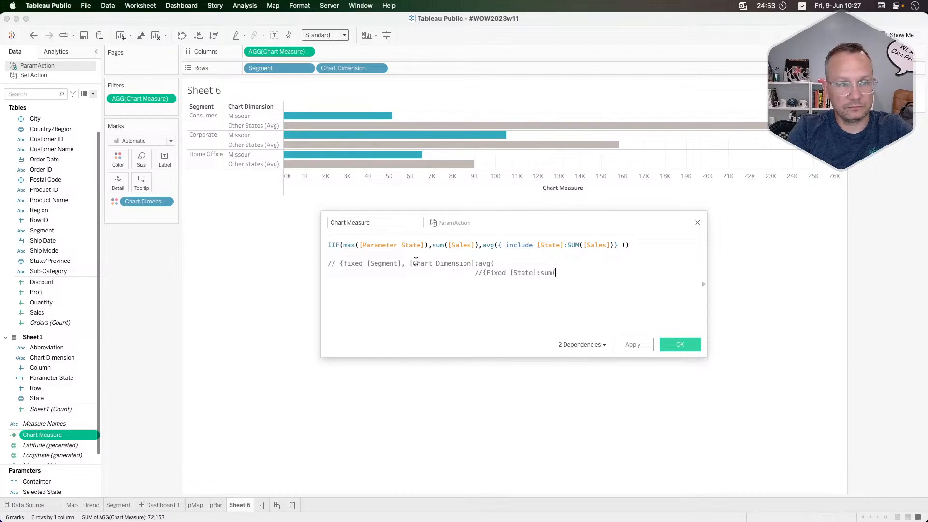
{"action": "type", "text": "[Sales"}
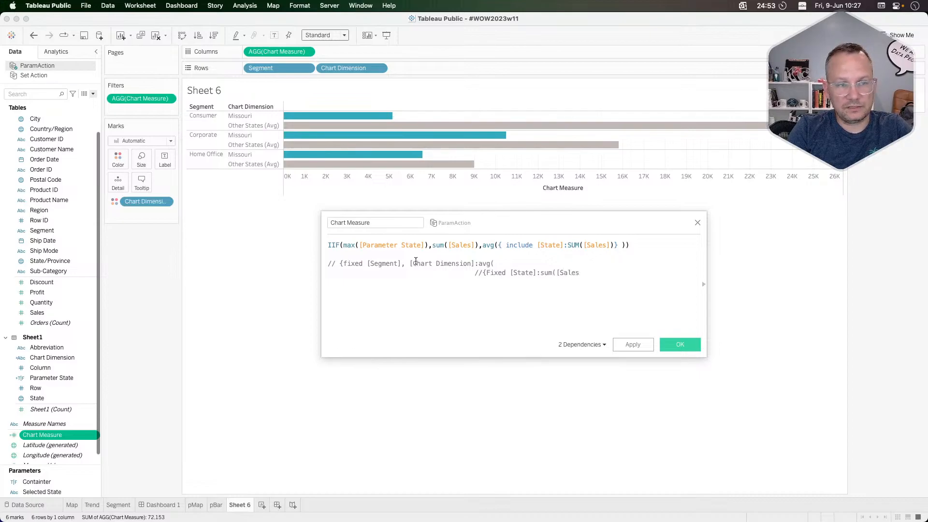
{"action": "type", "text": "]"}
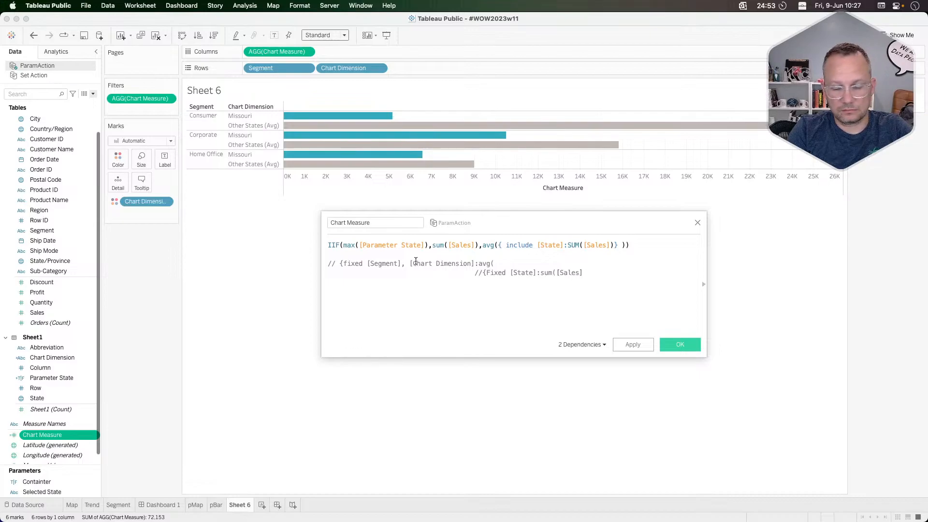
{"action": "type", "text": ")"}
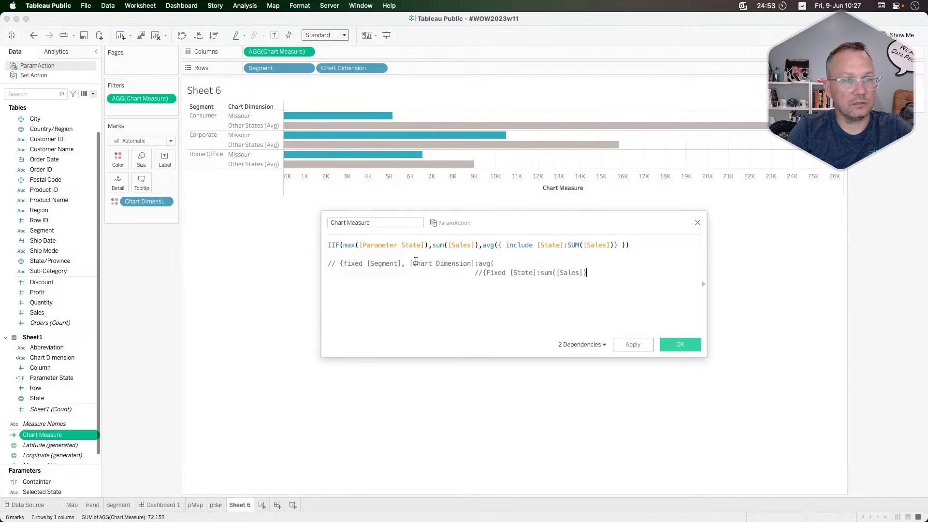
{"action": "type", "text": "}"}
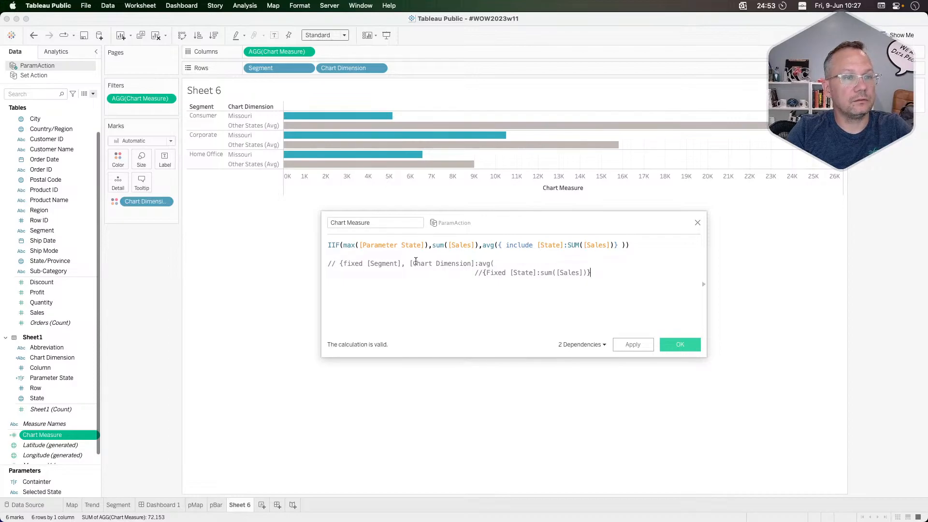
{"action": "type", "text": ")}"}
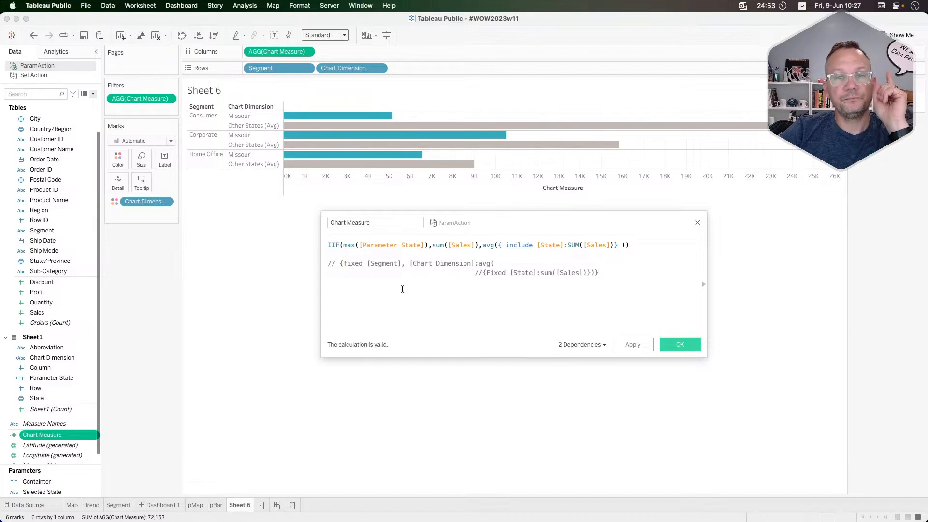
Compare the commented FIXED expression with the avg({ include [State]:SUM([Sales])} ) part of the Chart Measure formula by highlighting each
{"action": "left_click_drag", "start_coordinate": [601, 274], "coordinate": [340, 268]}
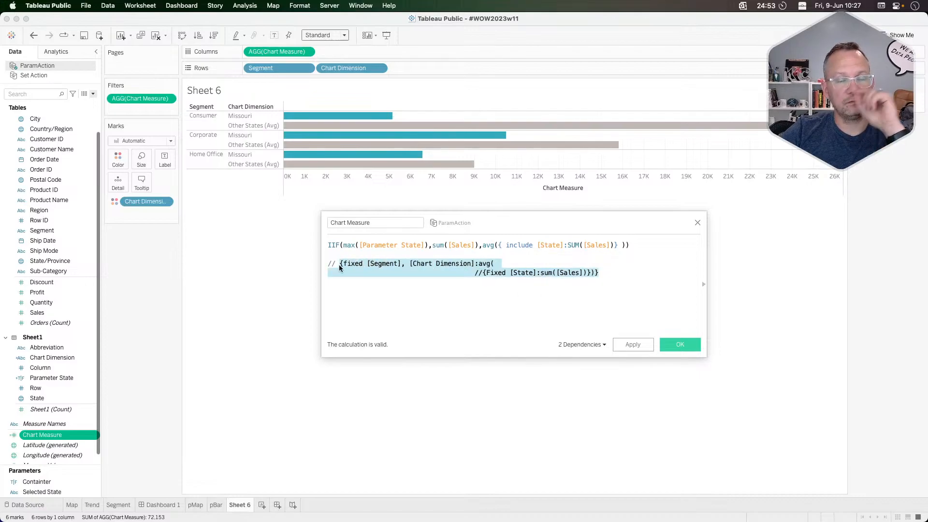
{"action": "left_click_drag", "start_coordinate": [482, 245], "coordinate": [648, 242]}
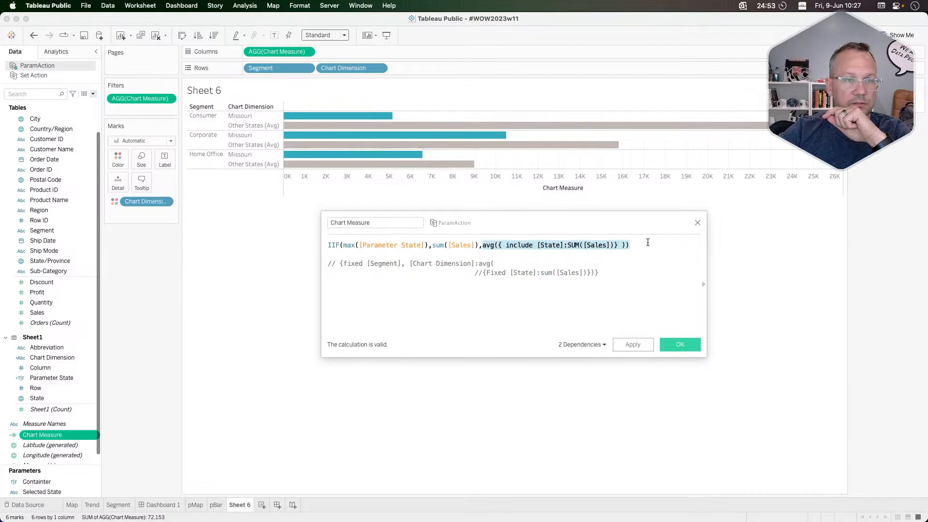
{"action": "left_click", "coordinate": [595, 272]}
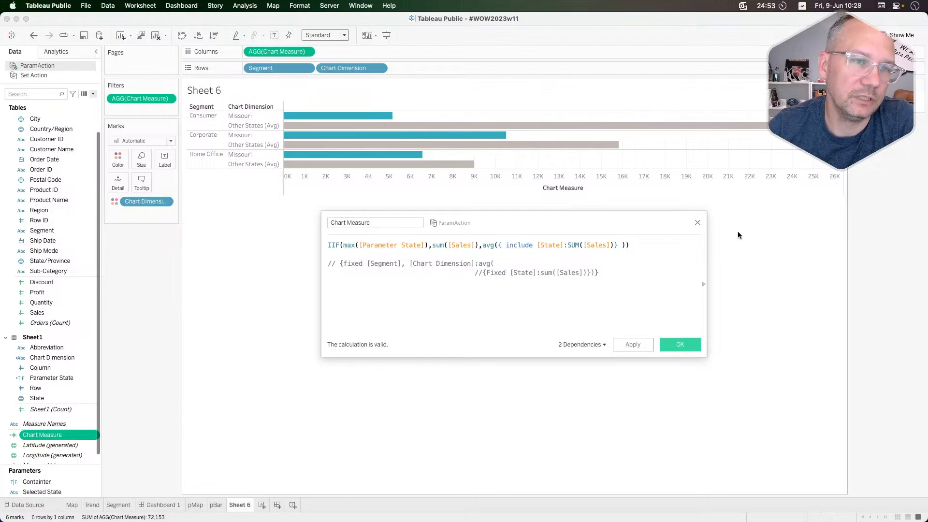
Delete both comment lines from the Chart Measure formula and close the calculation editor
{"action": "left_click_drag", "start_coordinate": [605, 273], "coordinate": [302, 262]}
{"action": "key", "text": "BackSpace"}
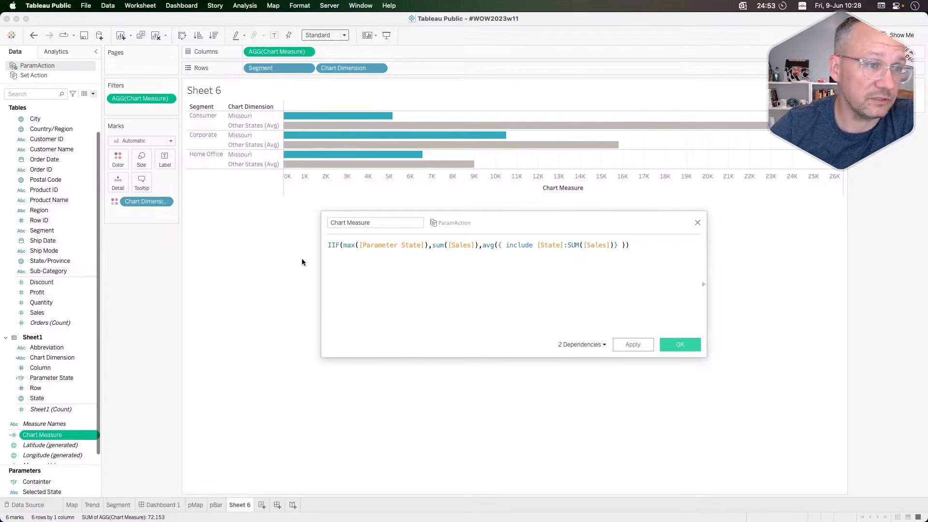
{"action": "left_click", "coordinate": [697, 223]}
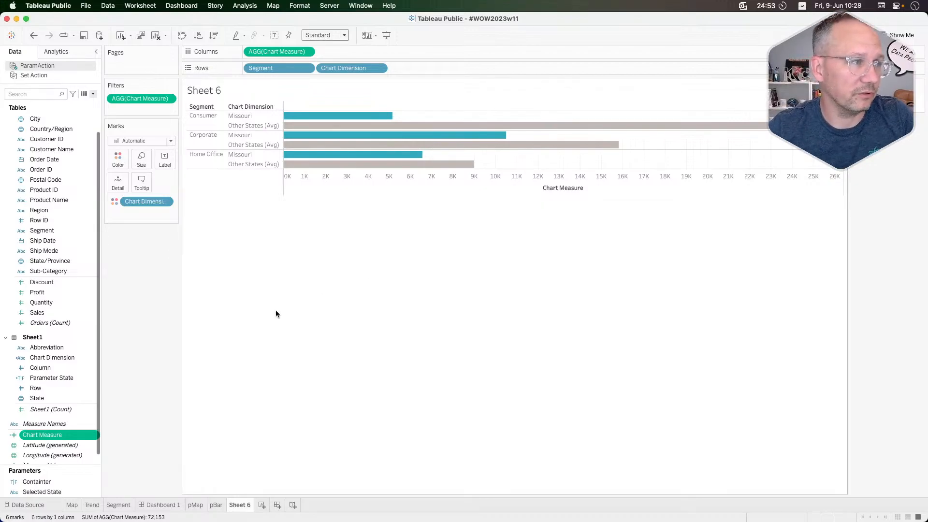
Rename Sheet 6 as pSegment
{"action": "double_click", "coordinate": [239, 505]}
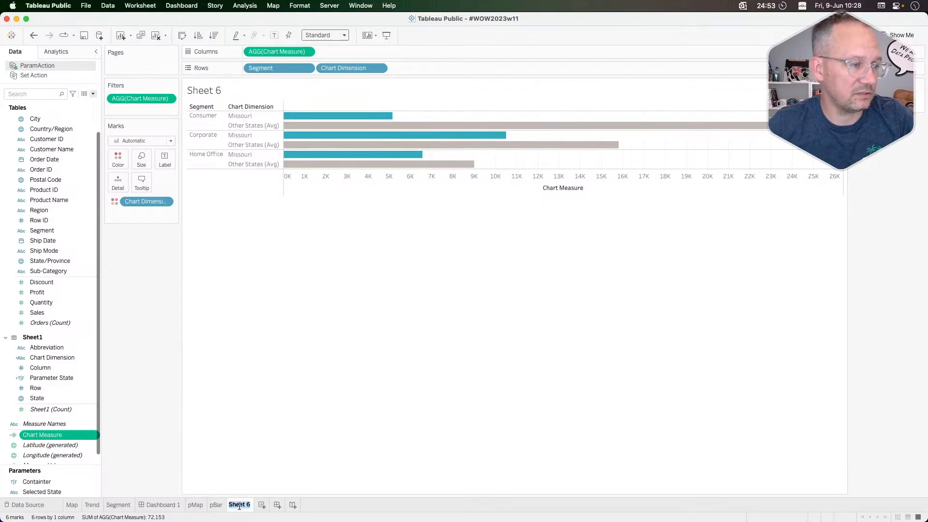
{"action": "type", "text": "p"}
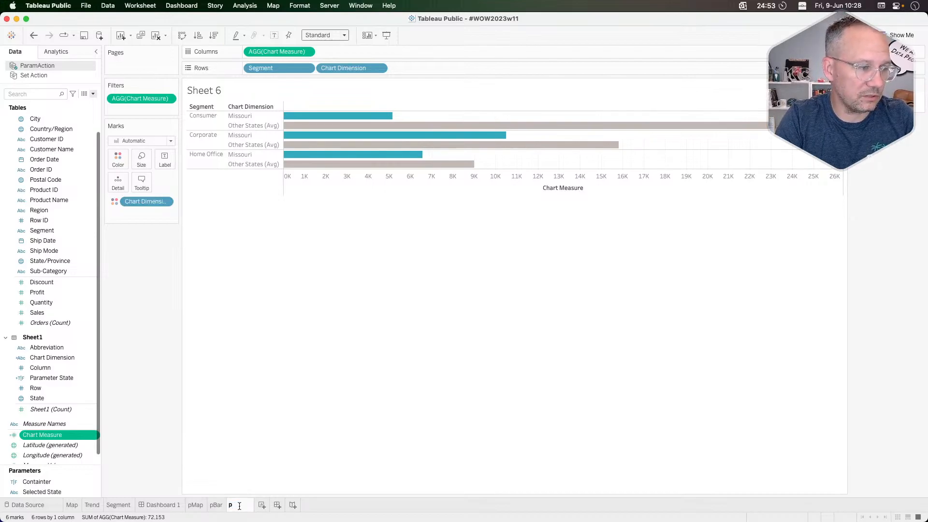
{"action": "type", "text": "Segment"}
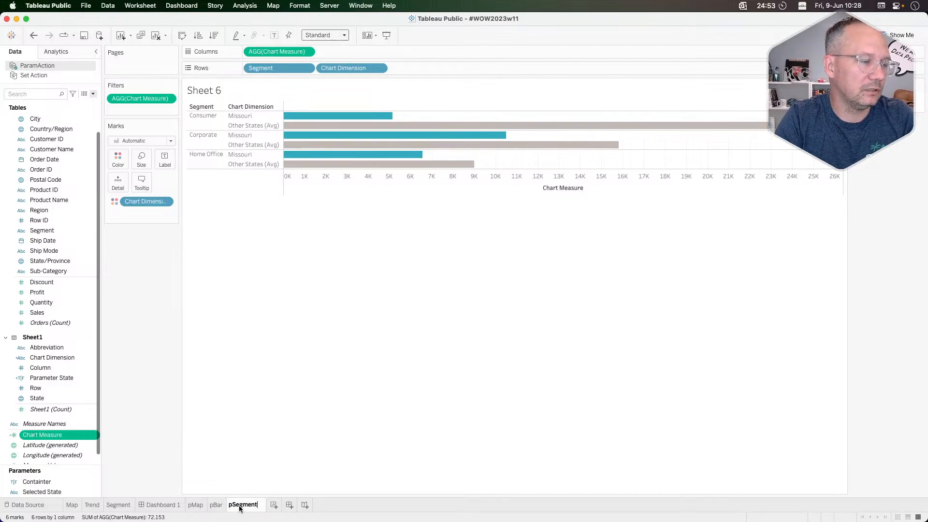
{"action": "key", "text": "Return"}
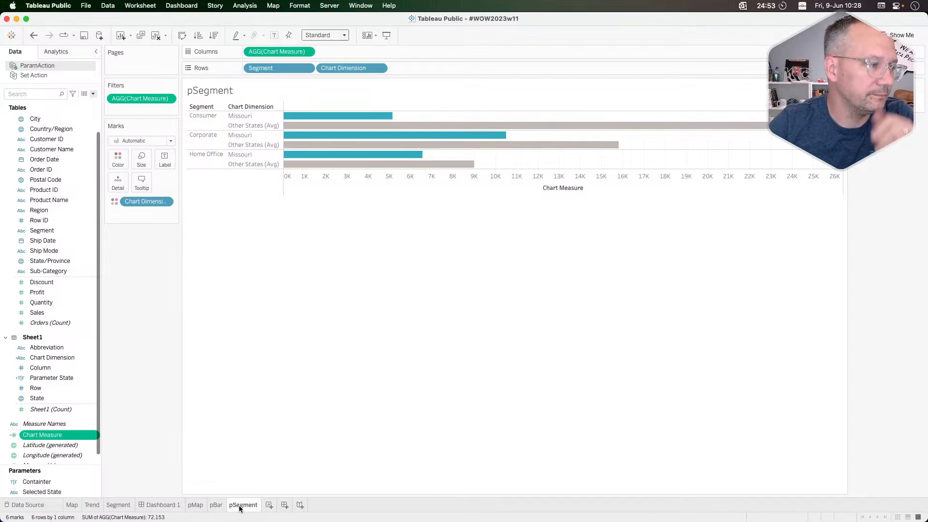
Rename the pBar sheet as pTrend
{"action": "left_click", "coordinate": [214, 505]}
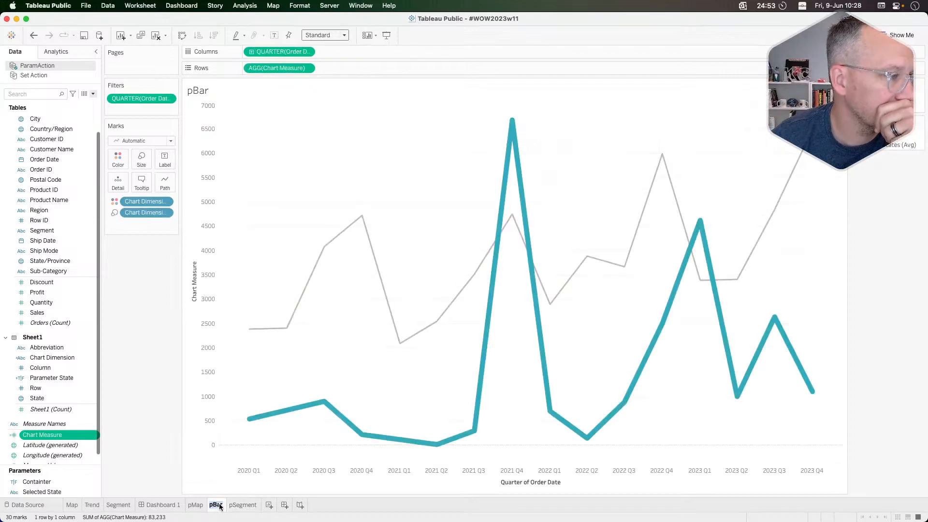
{"action": "type", "text": "p"}
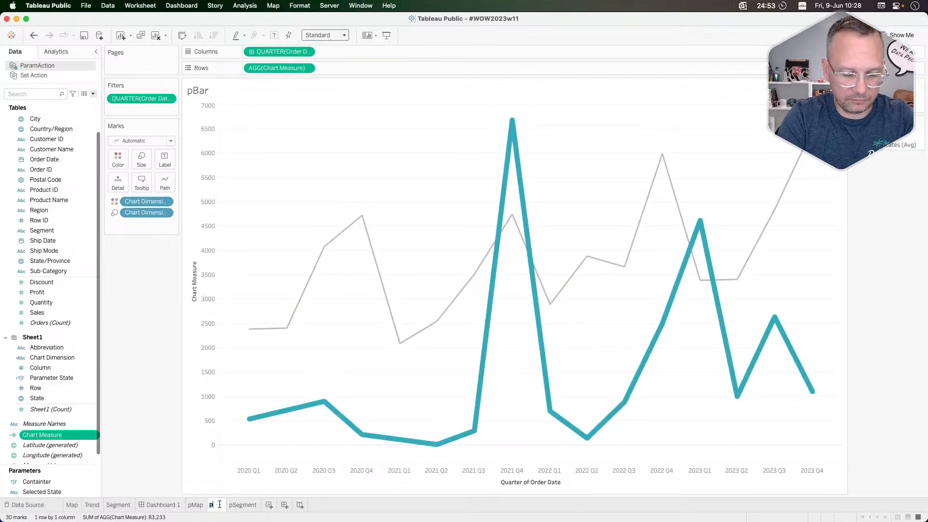
{"action": "type", "text": "Trend"}
{"action": "key", "text": "Return"}
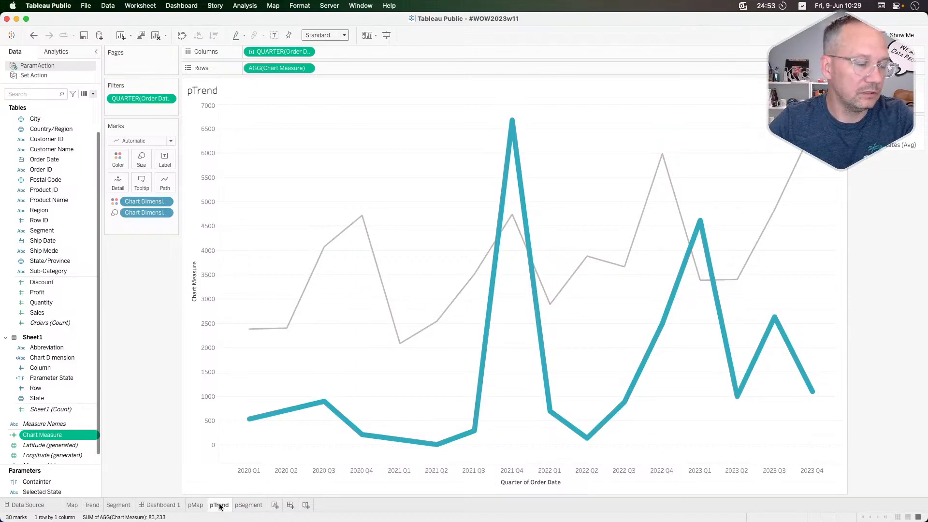
Create a new dashboard after pSegment and give it a custom fixed size of 1000 x 600 px
{"action": "left_click", "coordinate": [238, 506]}
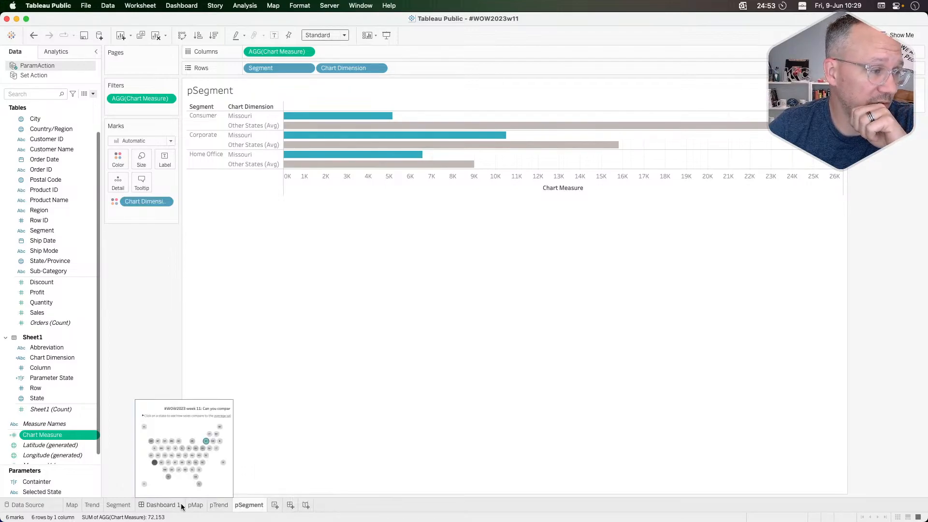
{"action": "left_click", "coordinate": [290, 505]}
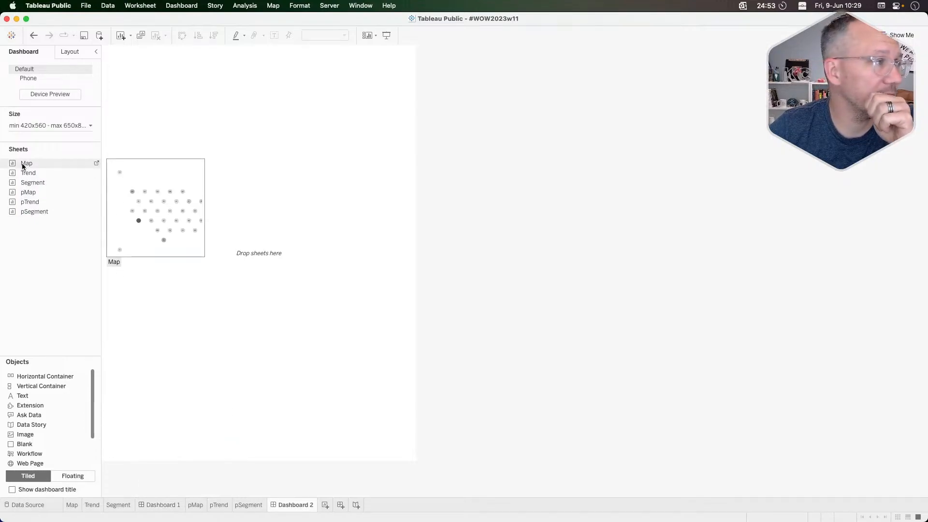
{"action": "left_click", "coordinate": [48, 123]}
{"action": "left_click", "coordinate": [33, 140]}
{"action": "left_click", "coordinate": [30, 151]}
{"action": "triple_click", "coordinate": [28, 183]}
{"action": "type", "text": "1000"}
{"action": "key", "text": "Tab"}
{"action": "type", "text": "600"}
{"action": "key", "text": "Return"}
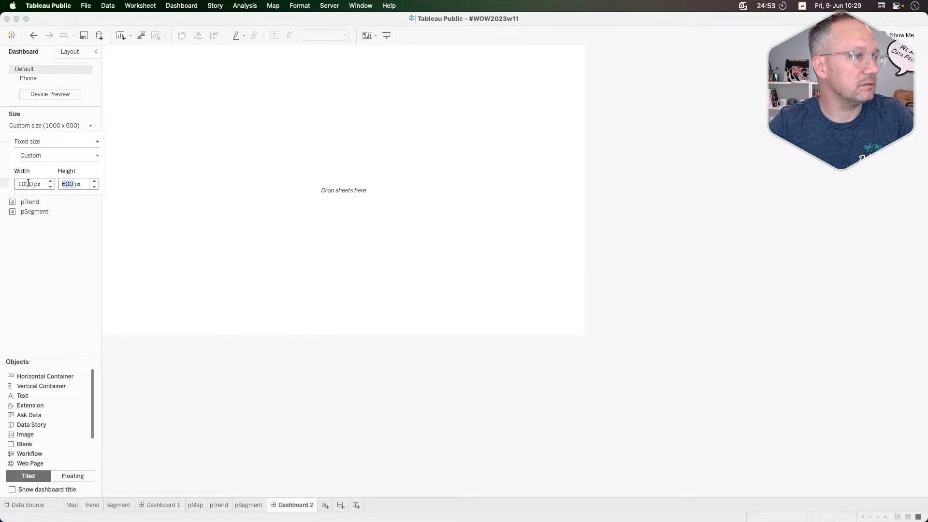
{"action": "left_click", "coordinate": [176, 189]}
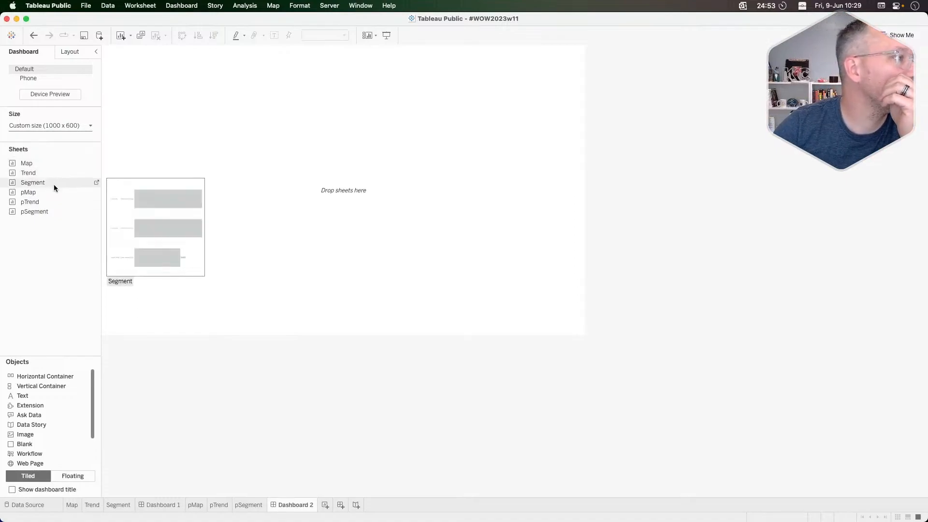
{"action": "left_click_drag", "start_coordinate": [54, 192], "coordinate": [77, 232]}
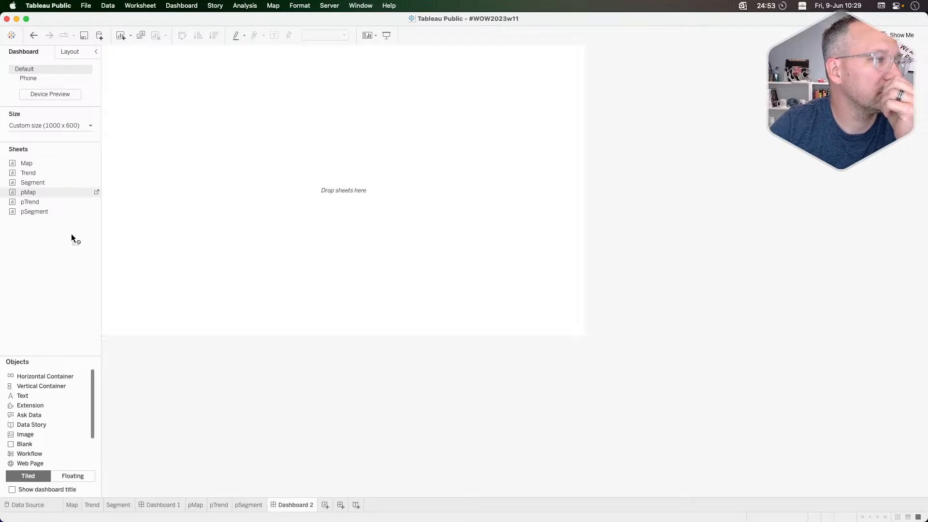
{"action": "left_click_drag", "start_coordinate": [50, 199], "coordinate": [50, 201]}
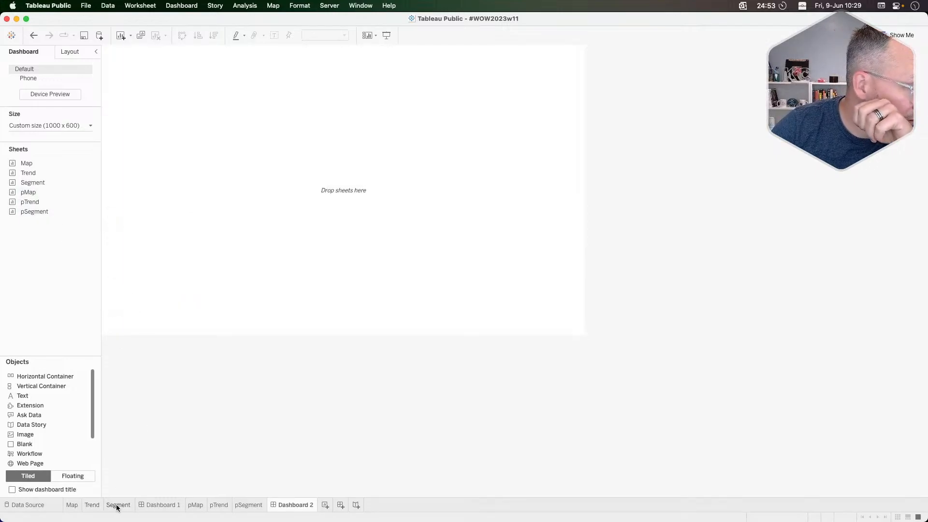
On the pMap sheet, colour the second Row marks by the Parameter State field
{"action": "left_click", "coordinate": [195, 505]}
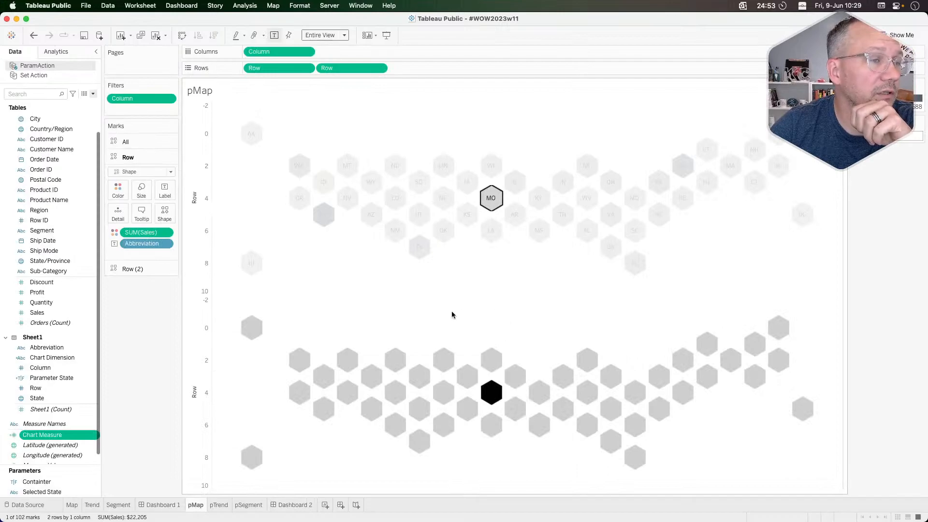
{"action": "left_click", "coordinate": [140, 269]}
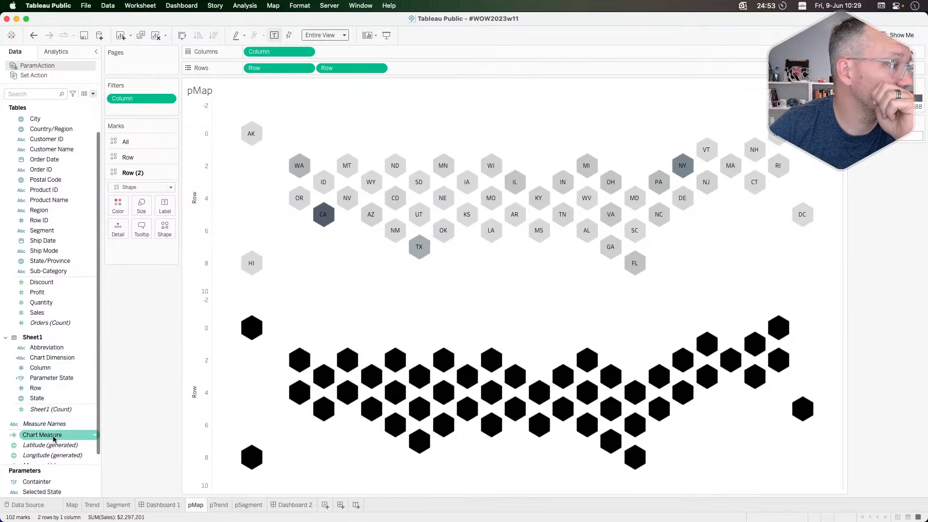
{"action": "left_click_drag", "start_coordinate": [58, 381], "coordinate": [119, 214]}
{"action": "left_click_drag", "start_coordinate": [118, 209], "coordinate": [117, 208]}
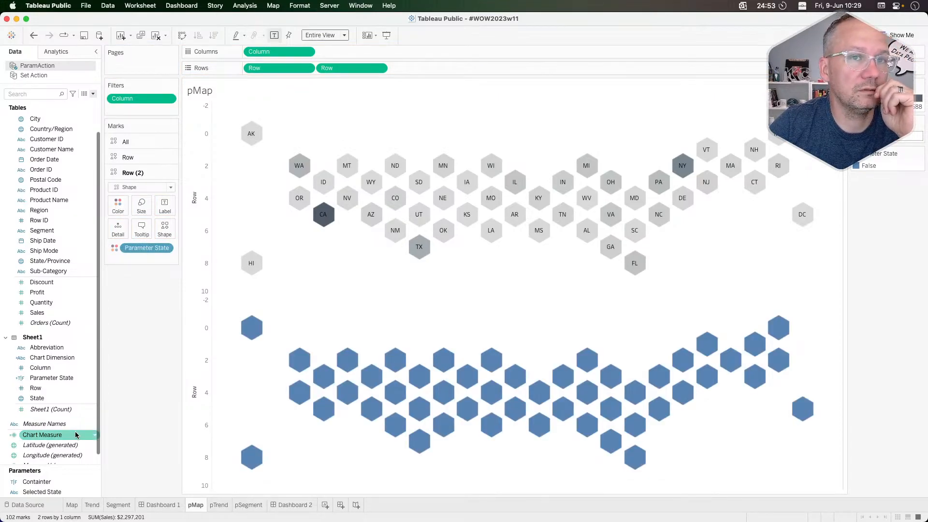
{"action": "mouse_move", "coordinate": [677, 171]}
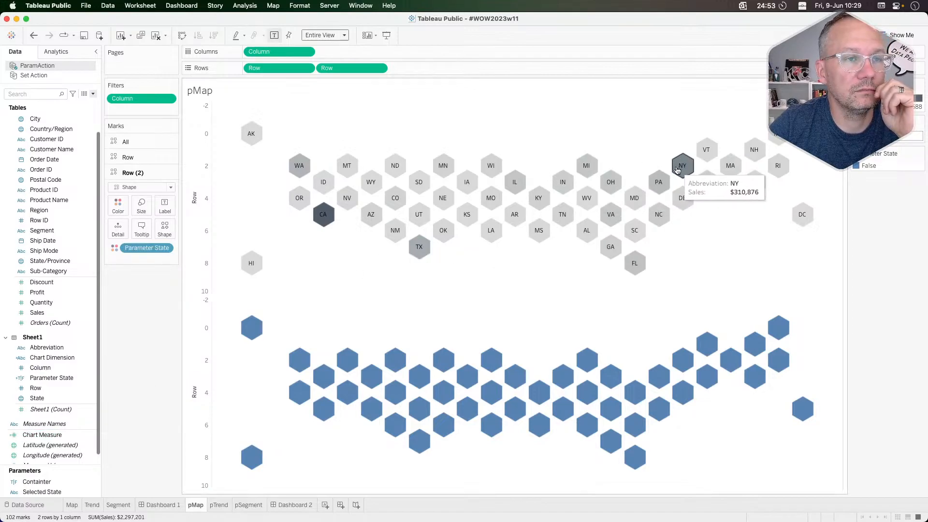
{"action": "left_click", "coordinate": [118, 205]}
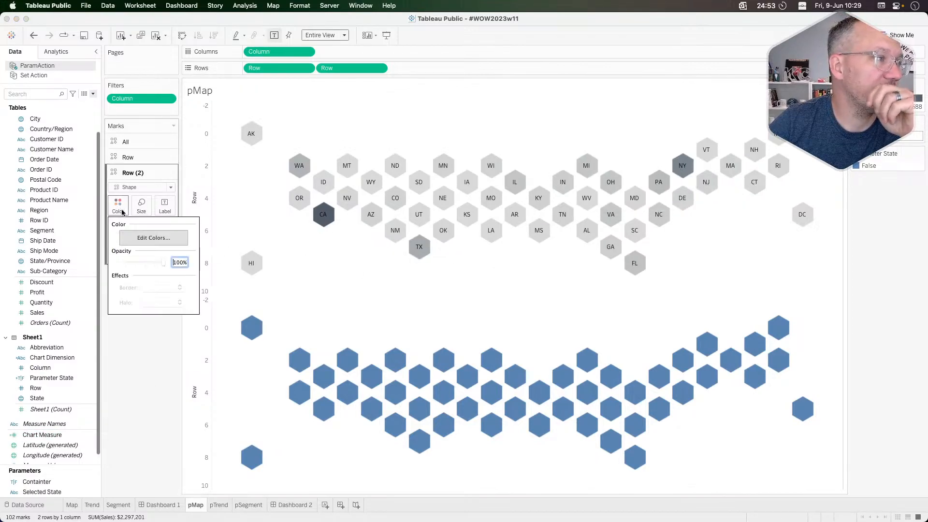
{"action": "left_click", "coordinate": [153, 238]}
{"action": "left_click", "coordinate": [323, 195]}
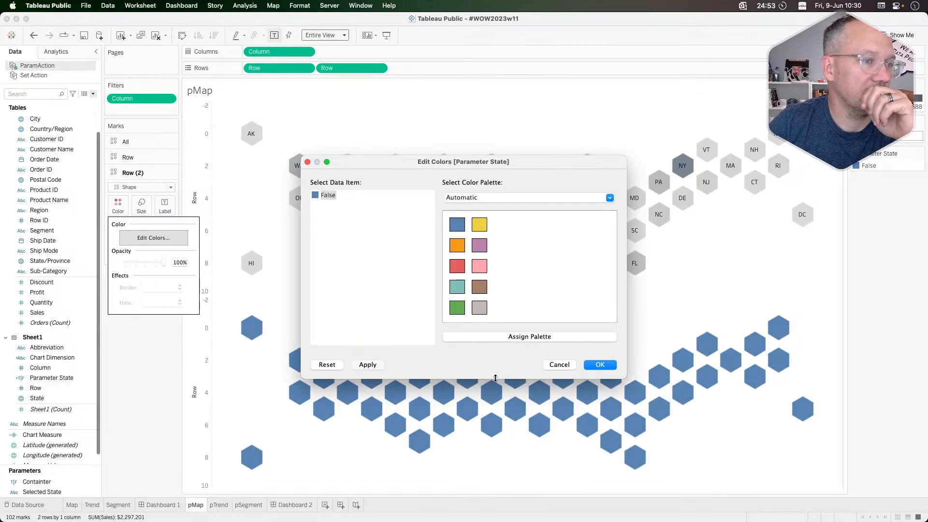
{"action": "left_click", "coordinate": [551, 369]}
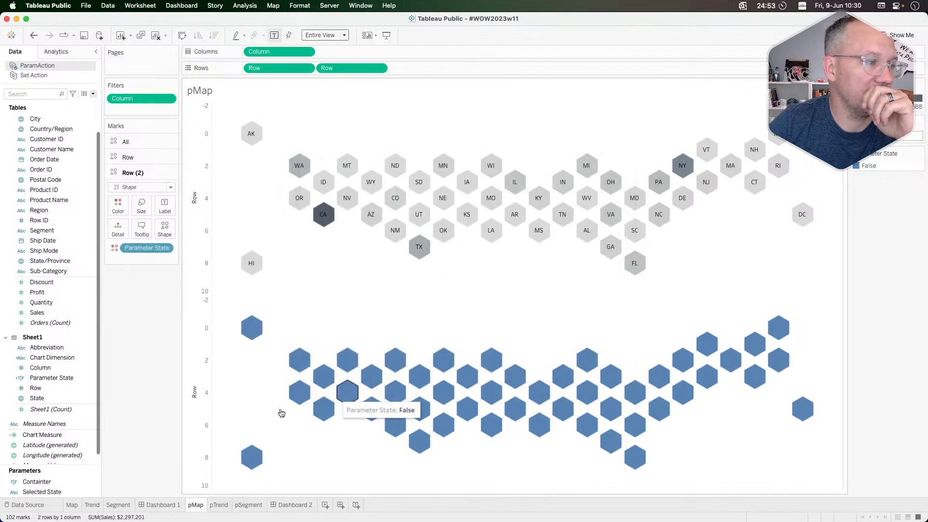
On the Map sheet, check the colour assigned to the Out item of the State/Province Set without changing it
{"action": "left_click", "coordinate": [71, 505]}
{"action": "left_click", "coordinate": [116, 205]}
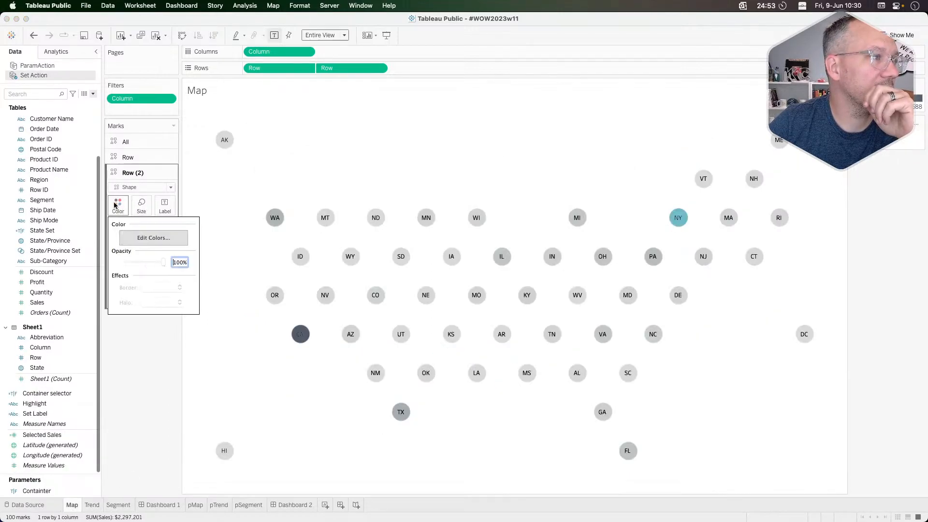
{"action": "left_click", "coordinate": [146, 237]}
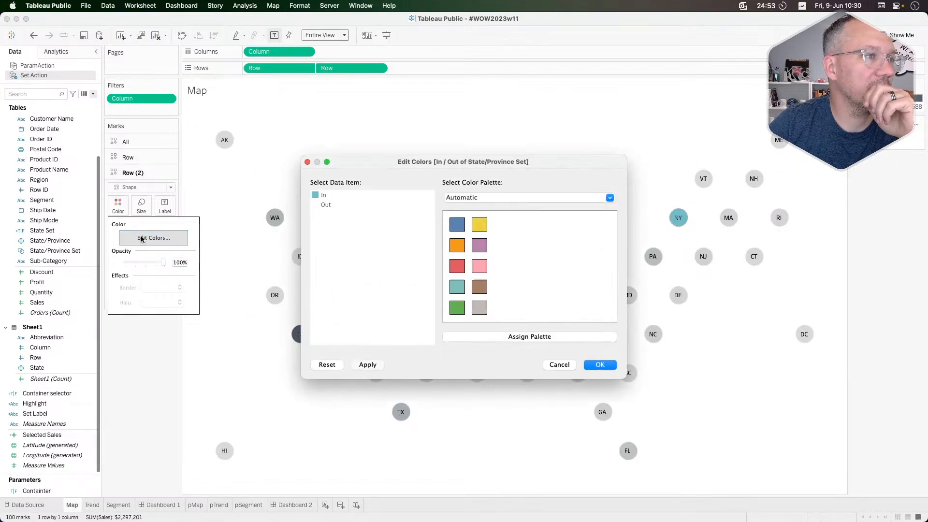
{"action": "double_click", "coordinate": [314, 205]}
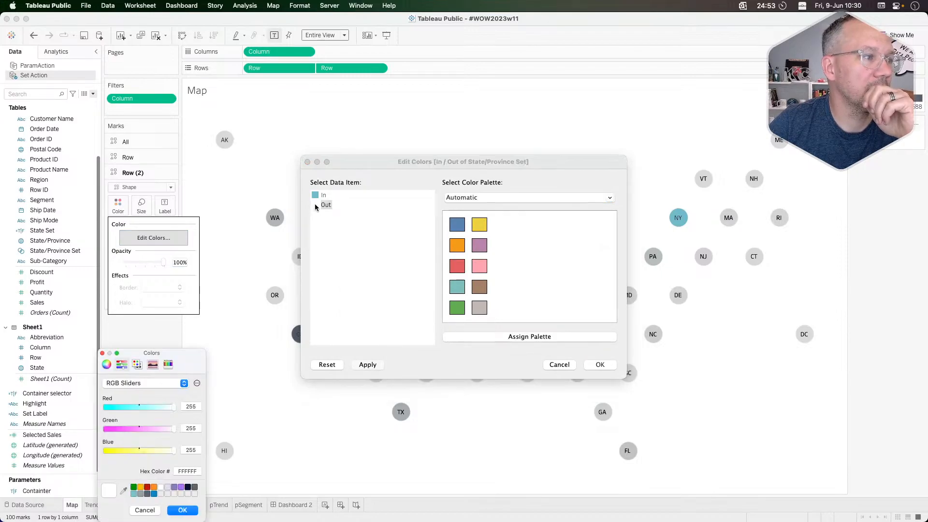
{"action": "left_click", "coordinate": [176, 471]}
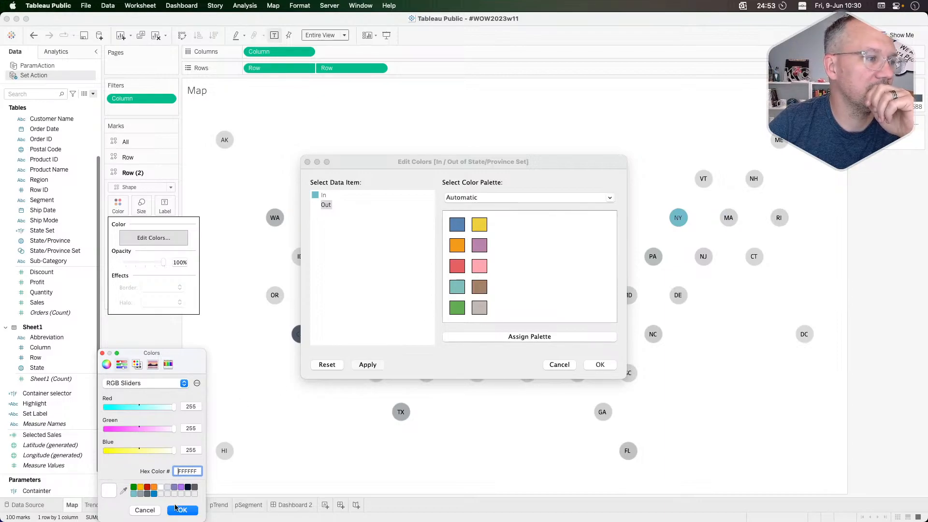
{"action": "left_click", "coordinate": [145, 510]}
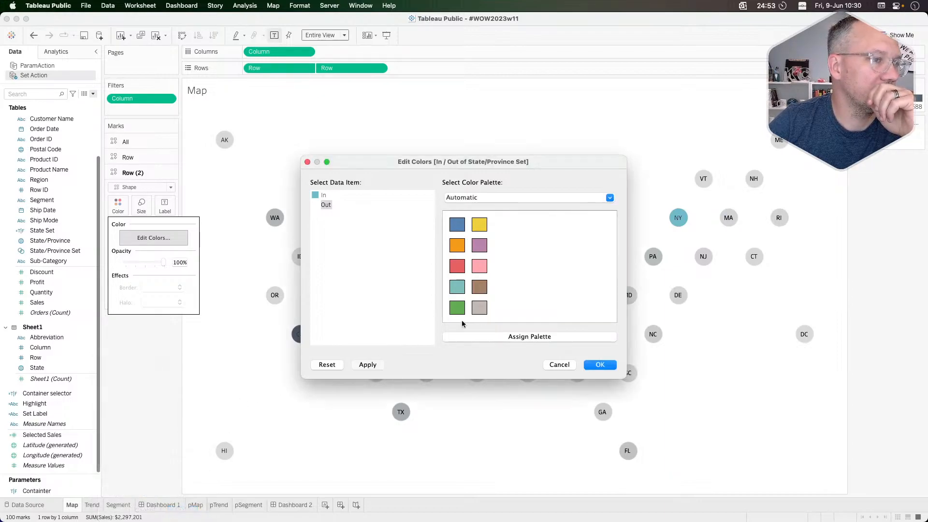
{"action": "left_click", "coordinate": [556, 365]}
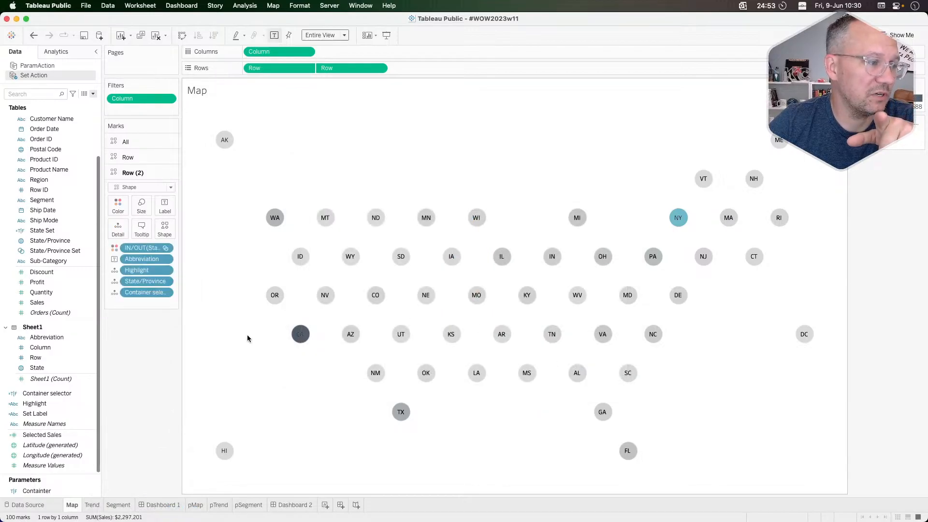
Return to the pMap sheet and select the NY hexagon in the upper map
{"action": "left_click", "coordinate": [196, 505]}
{"action": "left_click", "coordinate": [119, 207]}
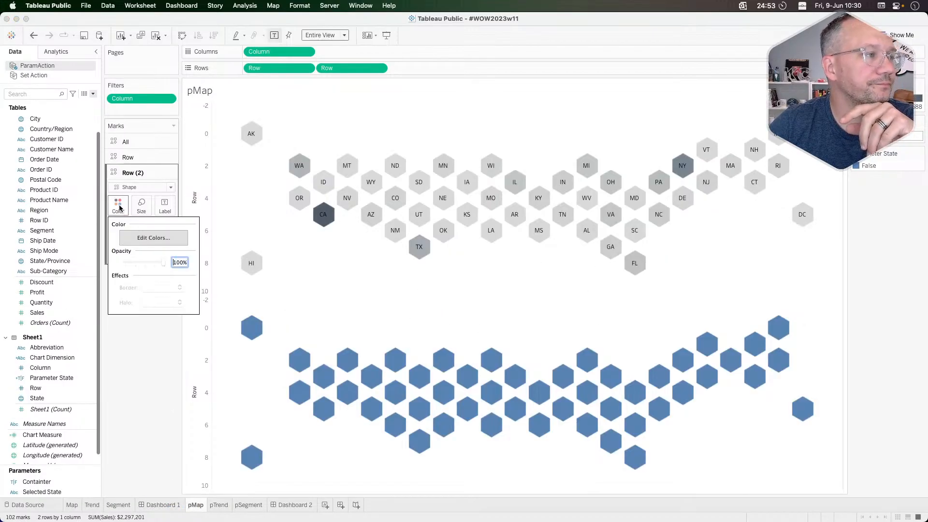
{"action": "left_click", "coordinate": [672, 119]}
{"action": "left_click", "coordinate": [683, 165]}
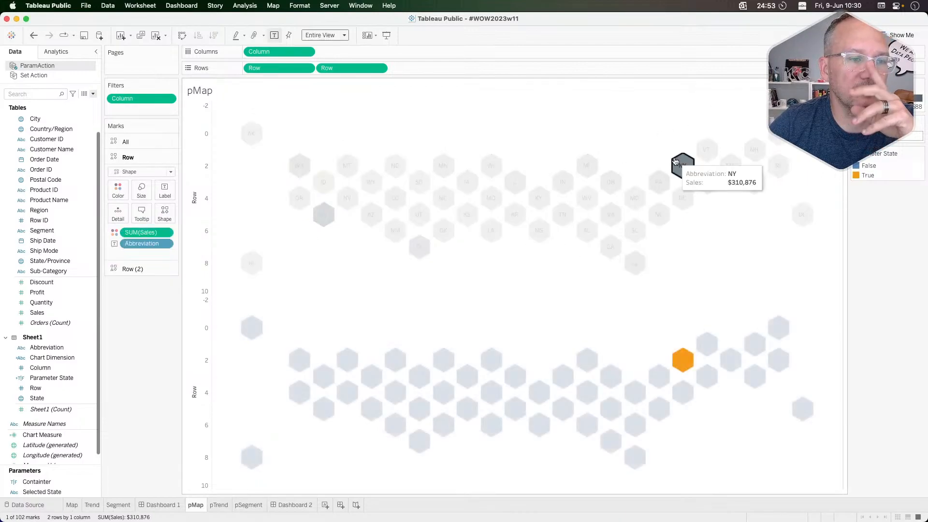
{"action": "left_click", "coordinate": [123, 269]}
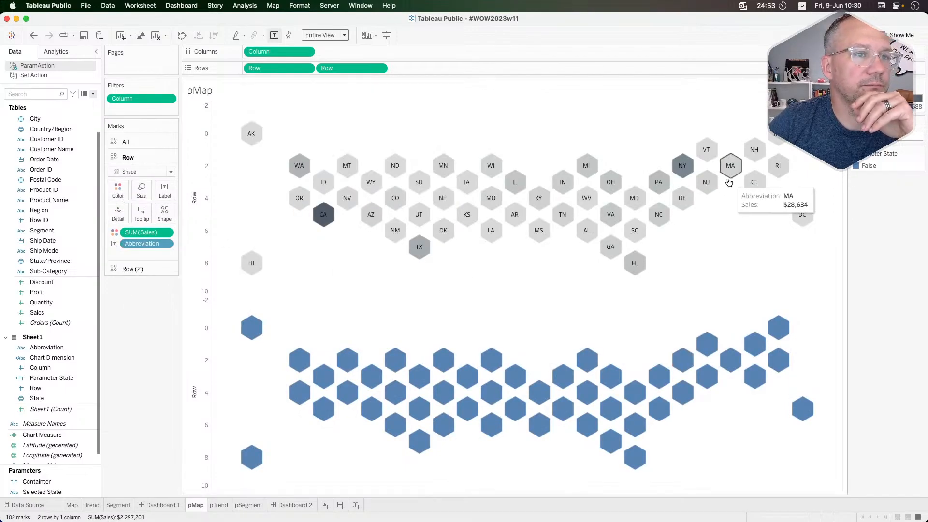
{"action": "left_click", "coordinate": [682, 175]}
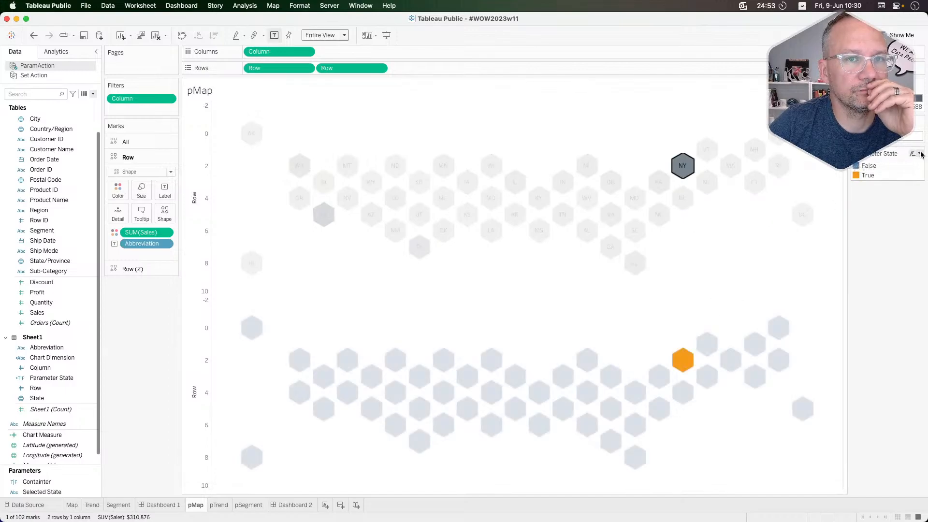
Assign the lighter teal-blue of the Nuriel Stone palette to Parameter State's True item and open the custom colour picker for False
{"action": "left_click", "coordinate": [920, 154]}
{"action": "left_click", "coordinate": [888, 164]}
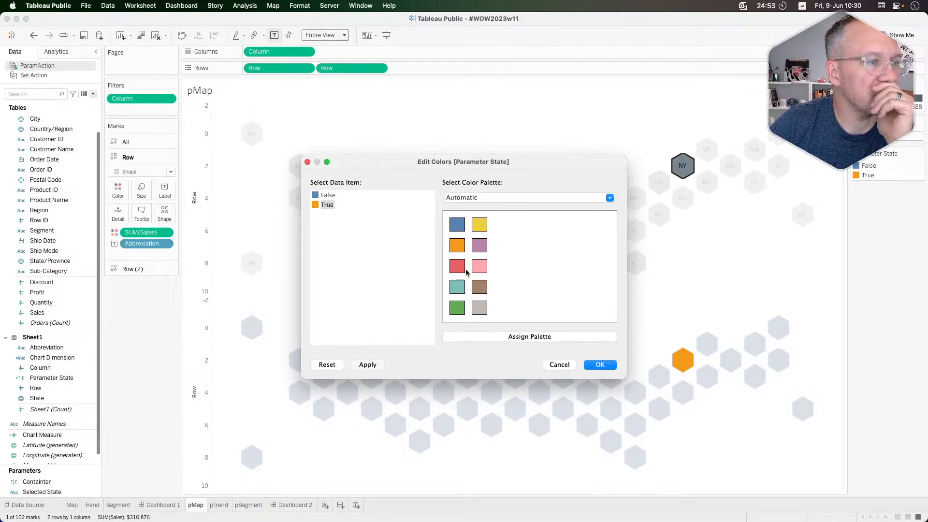
{"action": "left_click", "coordinate": [500, 198]}
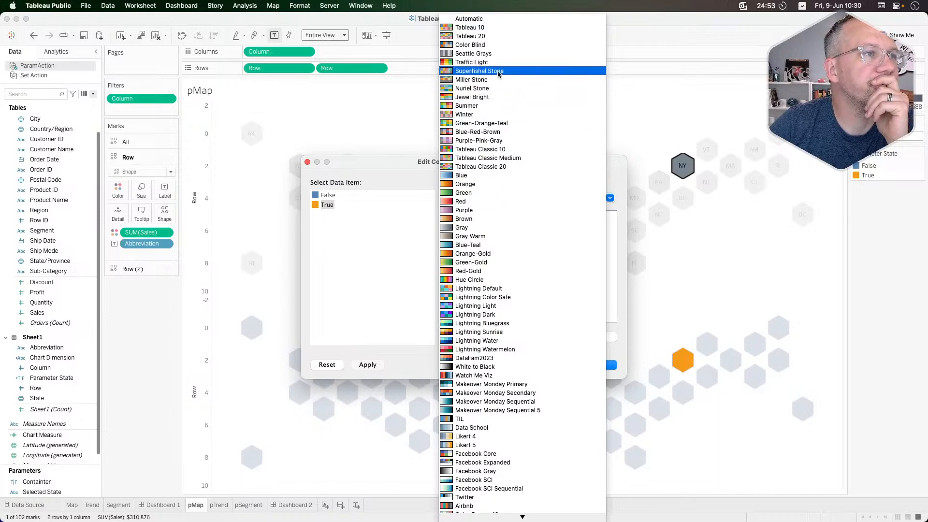
{"action": "left_click", "coordinate": [478, 80]}
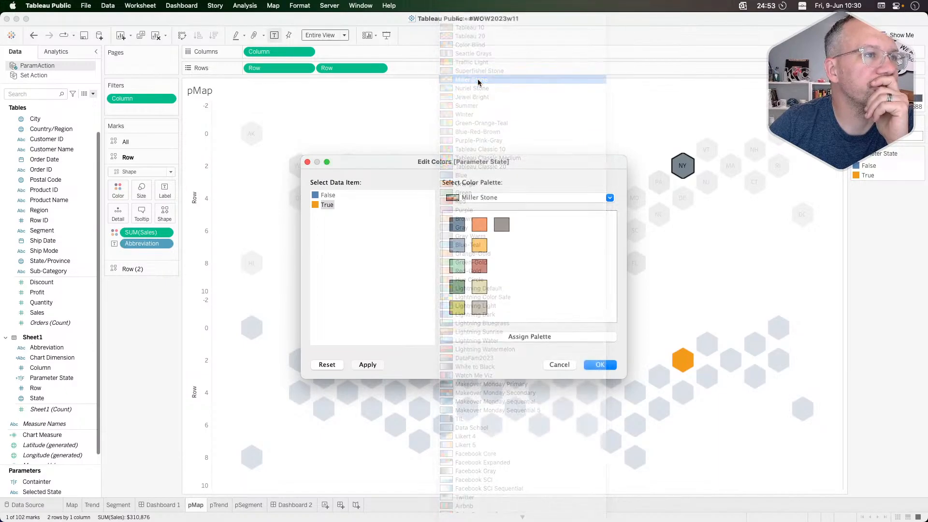
{"action": "left_click", "coordinate": [484, 198]}
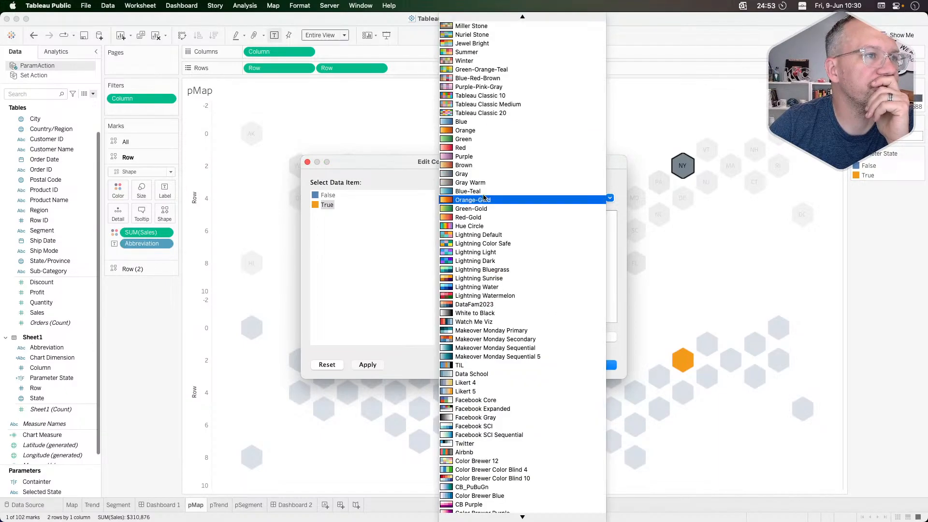
{"action": "left_click", "coordinate": [487, 36]}
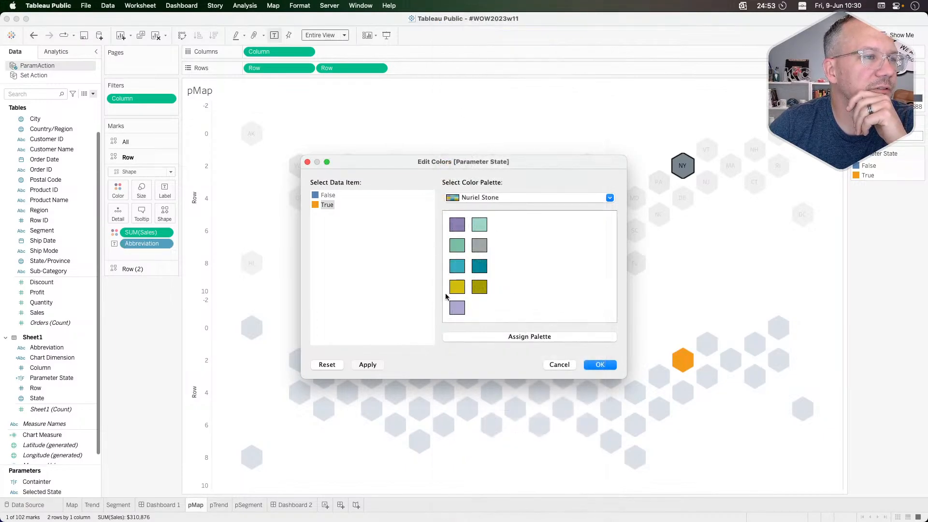
{"action": "left_click", "coordinate": [458, 264]}
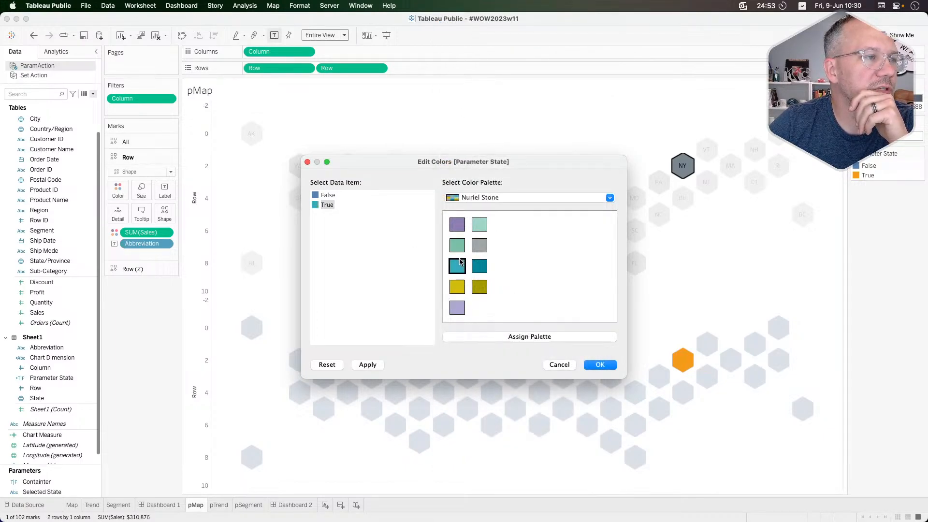
{"action": "left_click", "coordinate": [325, 195]}
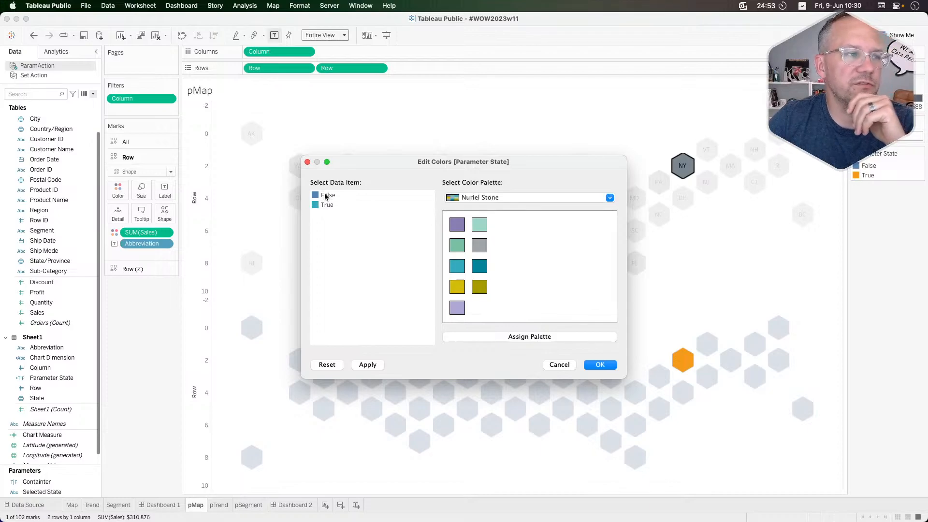
{"action": "double_click", "coordinate": [325, 196]}
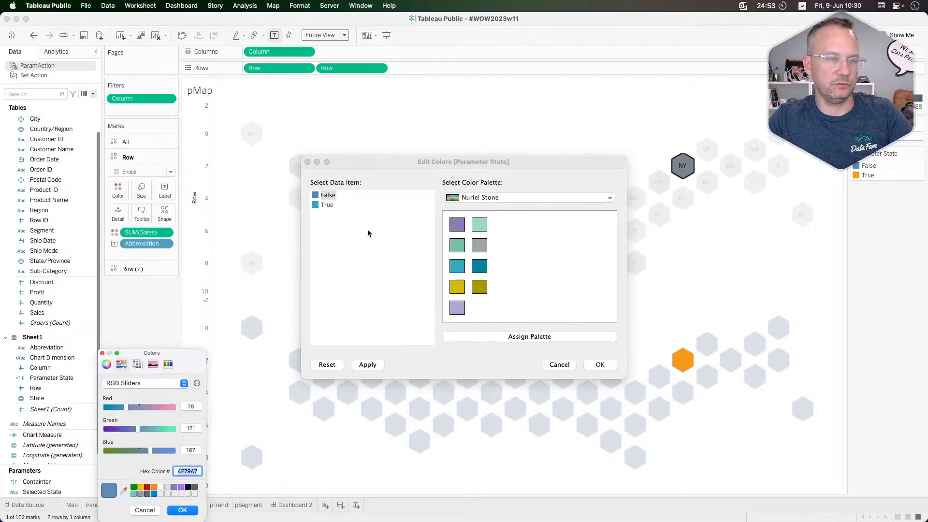
Switch to Chrome and open a new browser tab
{"action": "key", "text": "super+Tab"}
{"action": "key", "text": "super+Tab"}
{"action": "key", "text": "super+Tab"}
{"action": "key", "text": "super+shift+Tab"}
{"action": "key", "text": "super+shift+Tab"}
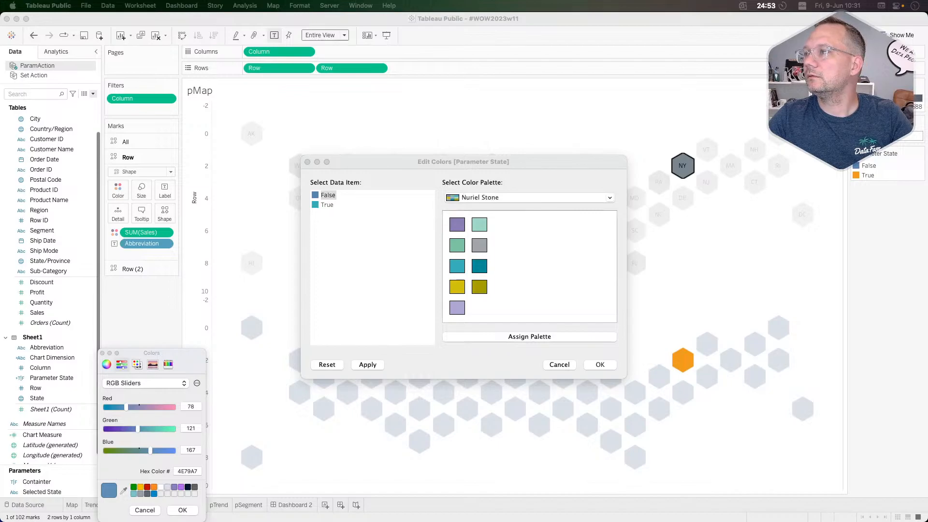
{"action": "left_click_drag", "start_coordinate": [927, 72], "coordinate": [901, 30]}
{"action": "left_click", "coordinate": [879, 25]}
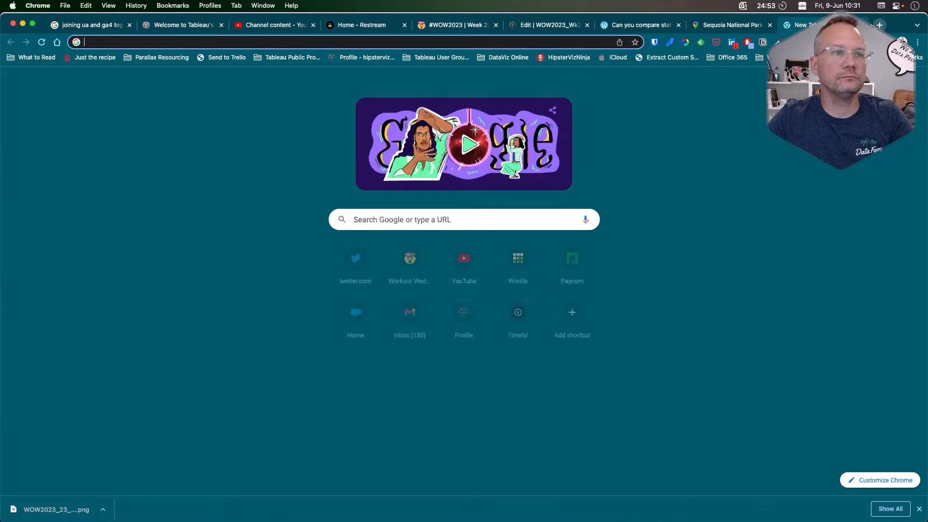
Search Google for "transparent hex code flerlage"
{"action": "left_click", "coordinate": [314, 39]}
{"action": "type", "text": "transparent d"}
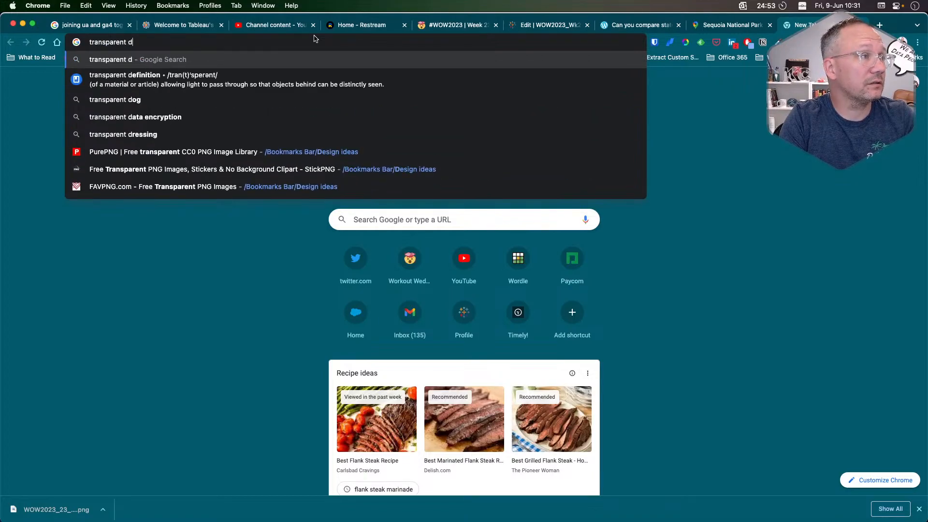
{"action": "key", "text": "BackSpace"}
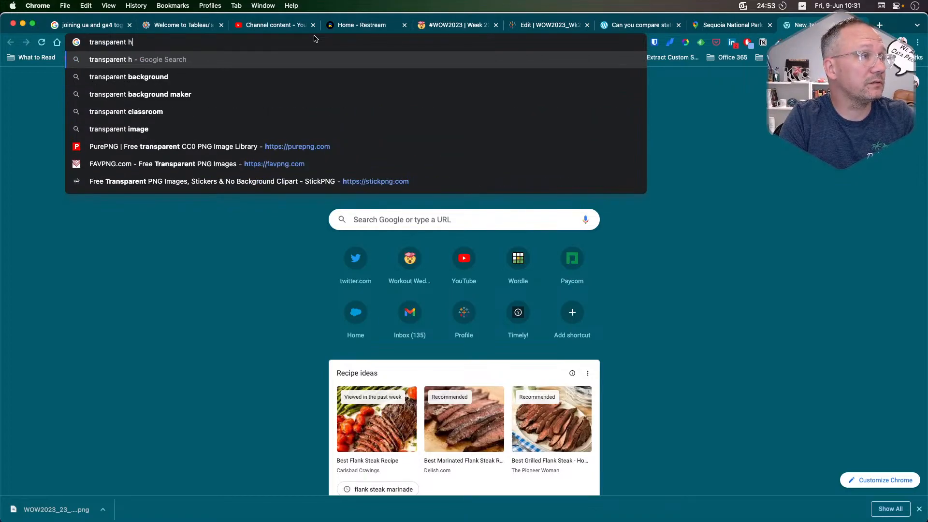
{"action": "type", "text": "hex code"}
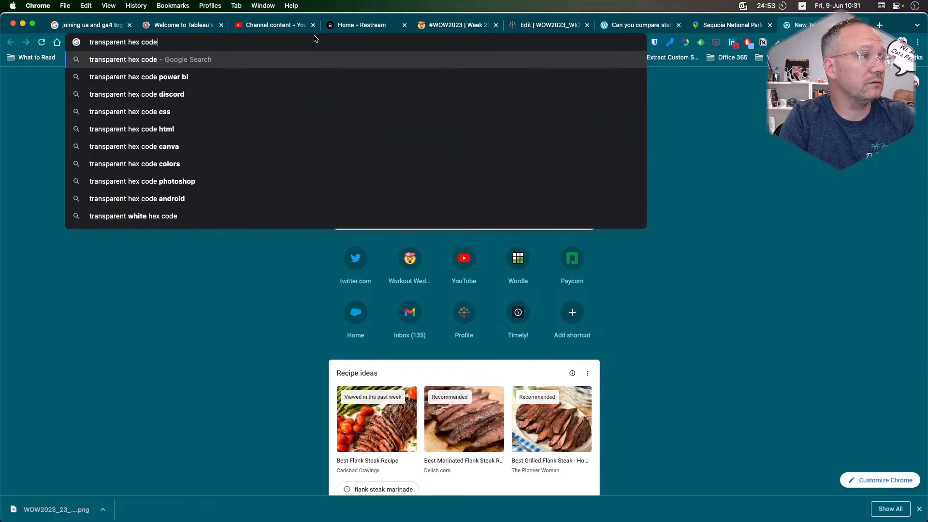
{"action": "type", "text": " fl"}
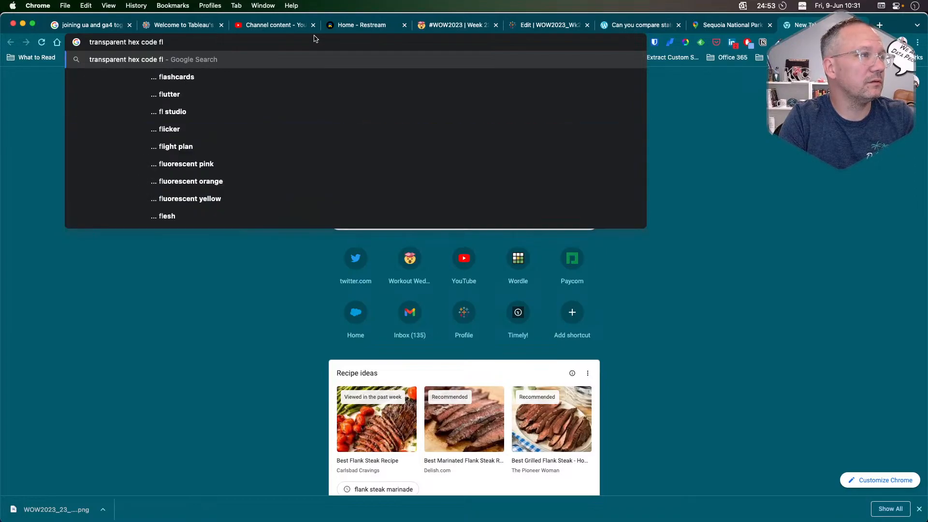
{"action": "type", "text": "erlage"}
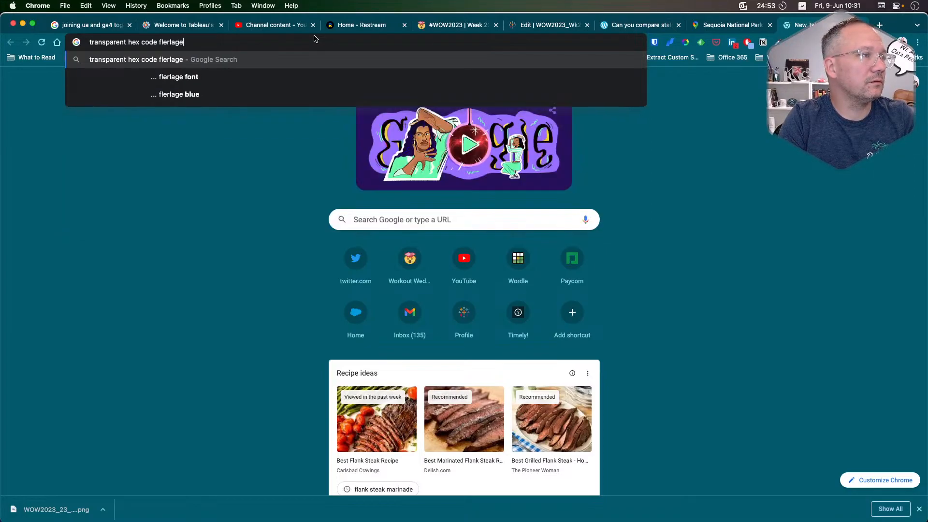
{"action": "key", "text": "Return"}
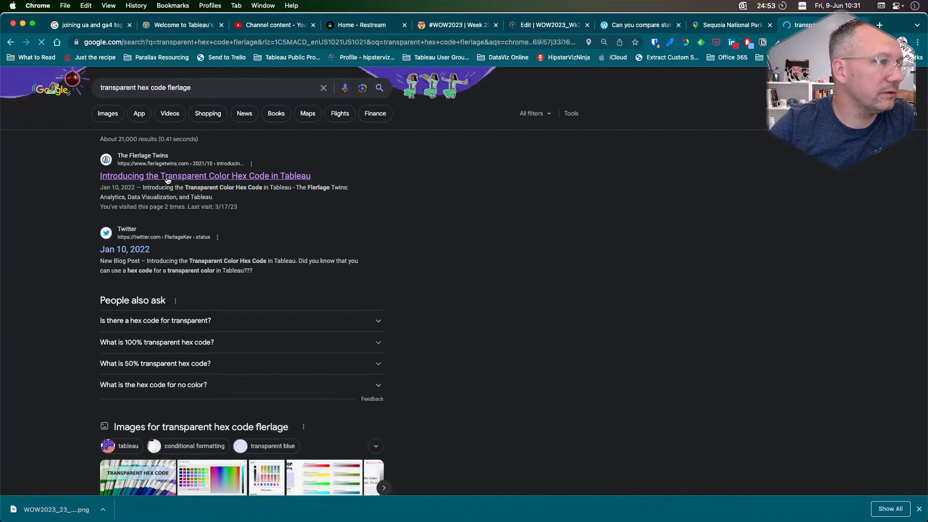
Open the article "Introducing the Transparent Color Hex Code in Tableau" and find its custom color palette example
{"action": "left_click", "coordinate": [168, 177]}
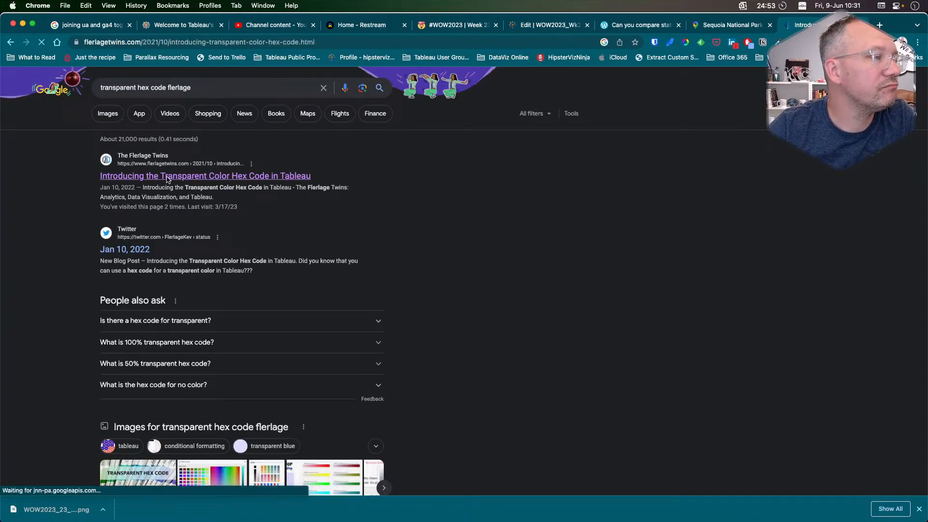
{"action": "scroll", "coordinate": [323, 281], "scroll_direction": "down", "scroll_amount": 10}
{"action": "scroll", "coordinate": [323, 341], "scroll_direction": "up", "scroll_amount": 5}
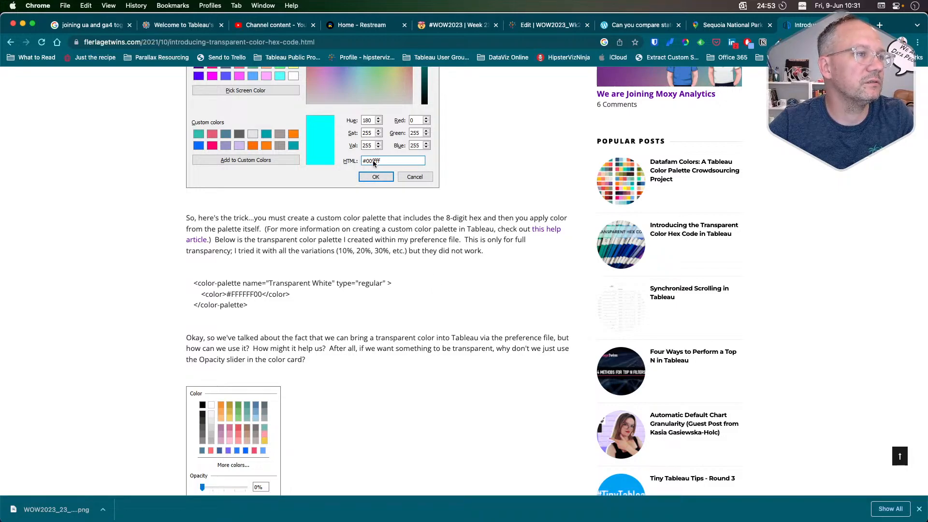
Switch to Tableau Public and try to set the False item's custom colour to hex 00FFFFF
{"action": "key", "text": "super+Tab"}
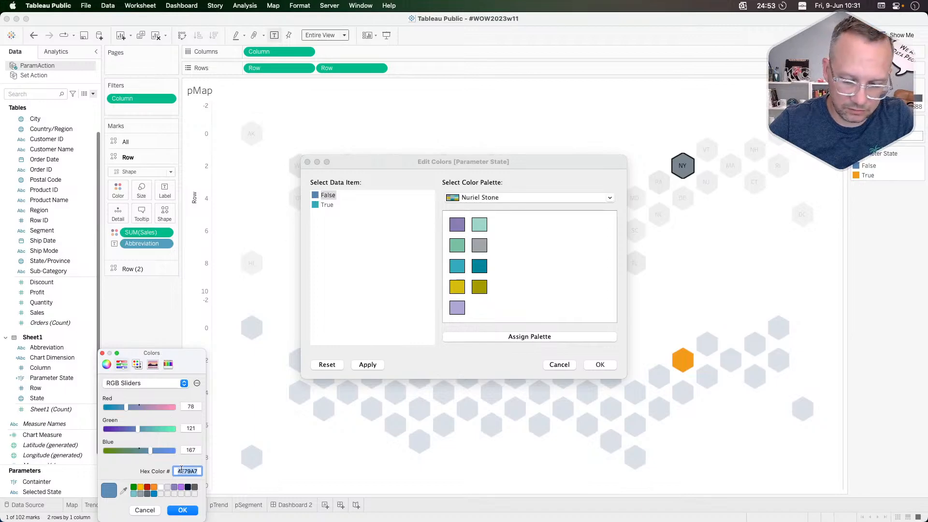
{"action": "type", "text": "00"}
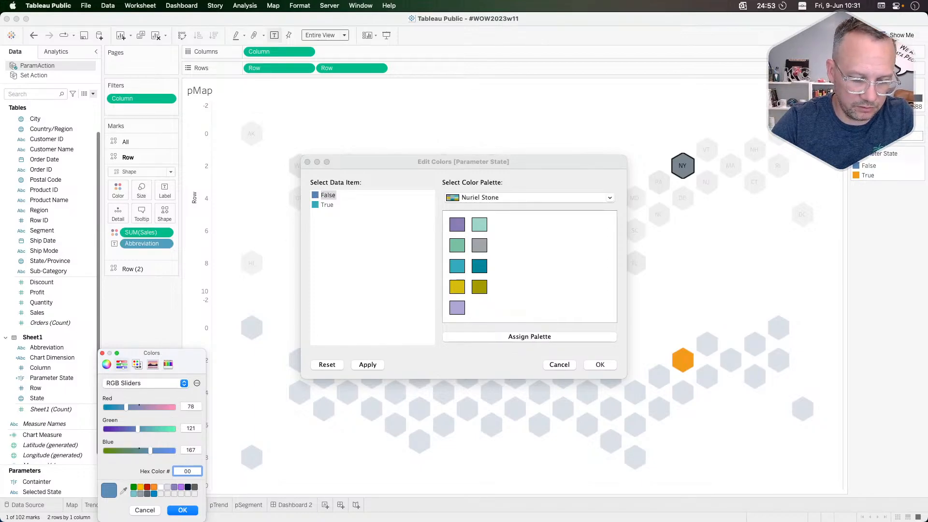
{"action": "type", "text": "FFFFF"}
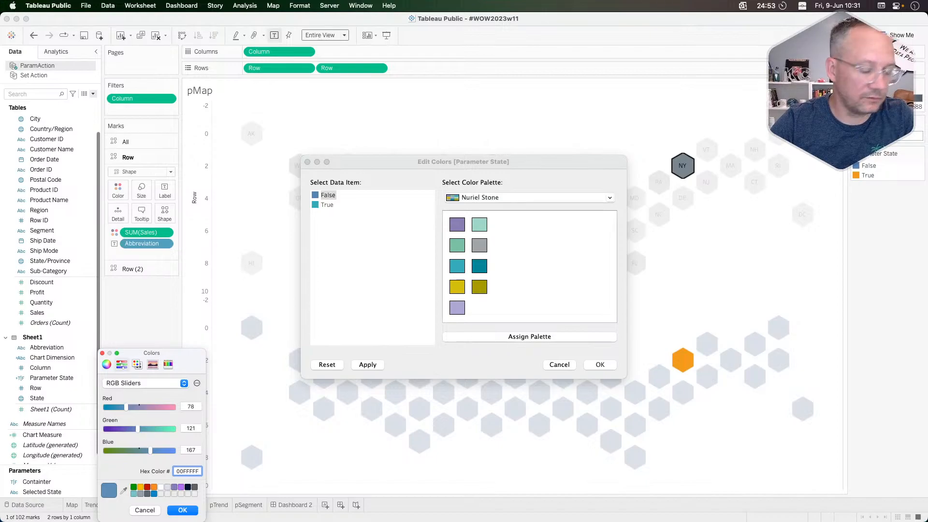
{"action": "key", "text": "Return"}
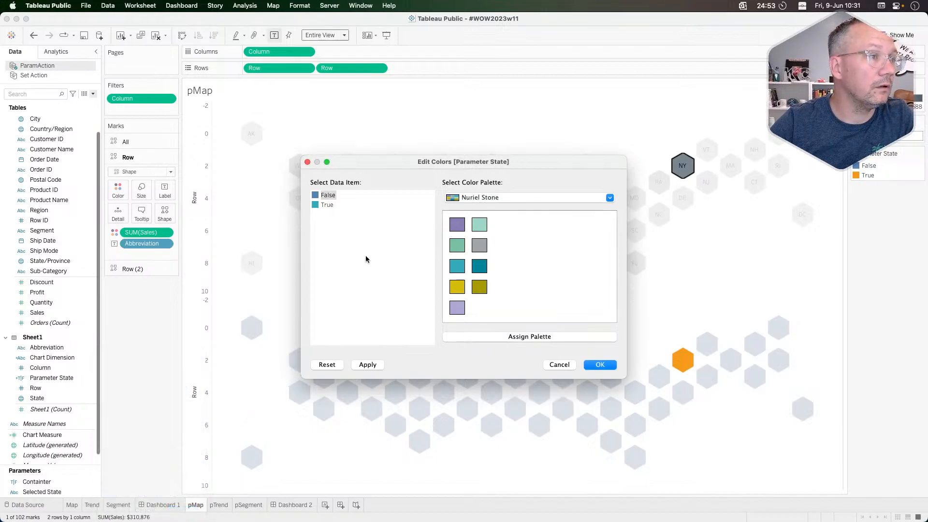
Switch to Chrome and check how the article writes the transparent white hex code
{"action": "key", "text": "super+Tab"}
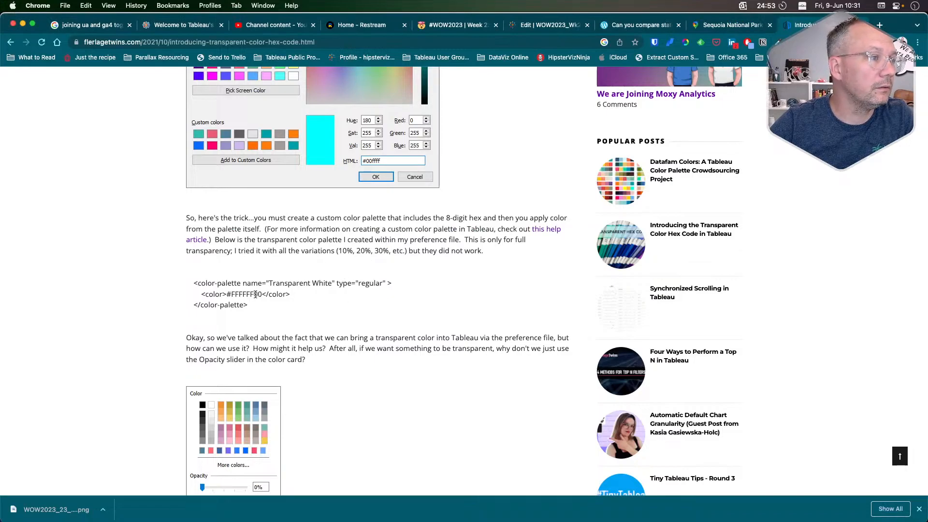
{"action": "scroll", "coordinate": [355, 278], "scroll_direction": "up", "scroll_amount": 5}
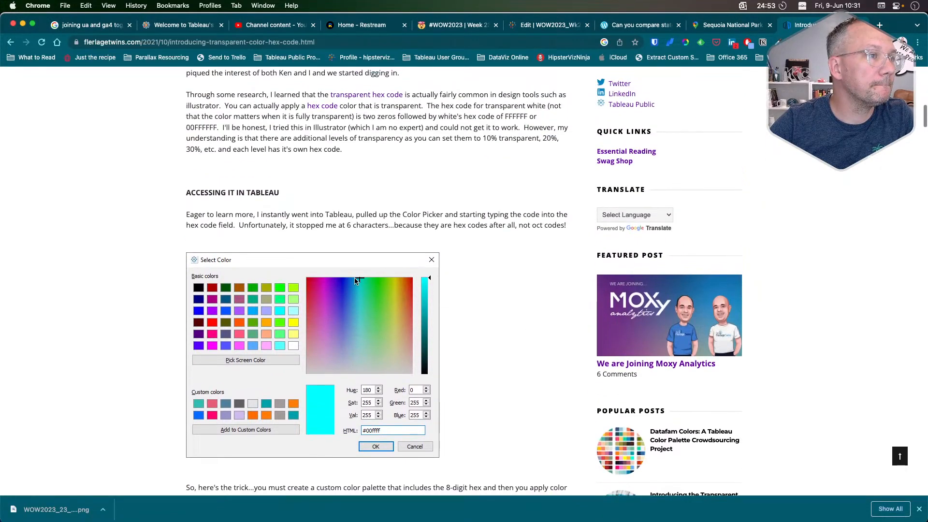
{"action": "scroll", "coordinate": [355, 281], "scroll_direction": "down", "scroll_amount": 4}
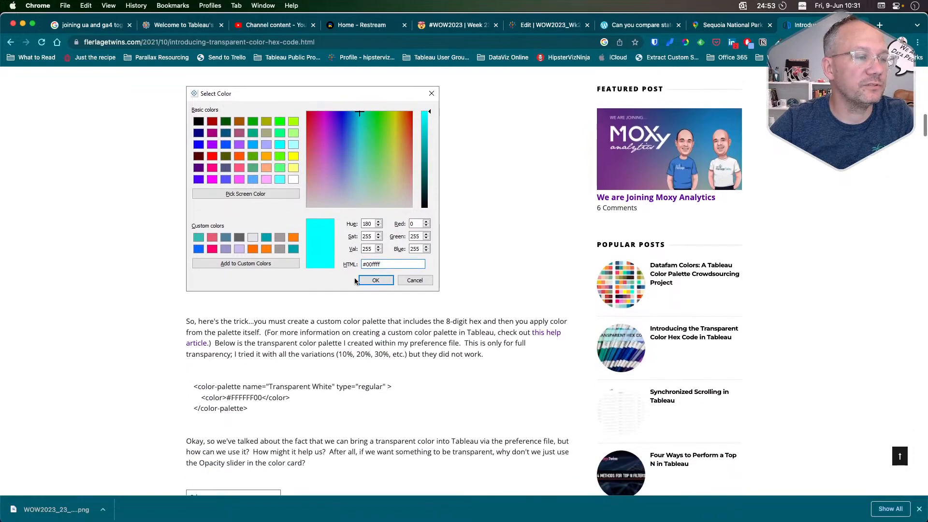
Switch to Tableau Public, reopen the False item's colour picker and try to enter the hex code 00FFFFFF
{"action": "key", "text": "super+Tab"}
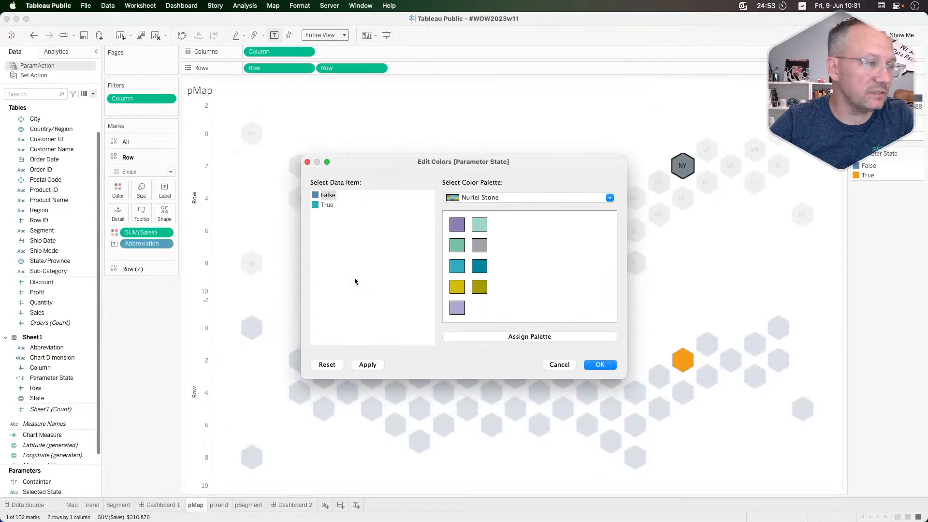
{"action": "double_click", "coordinate": [327, 195]}
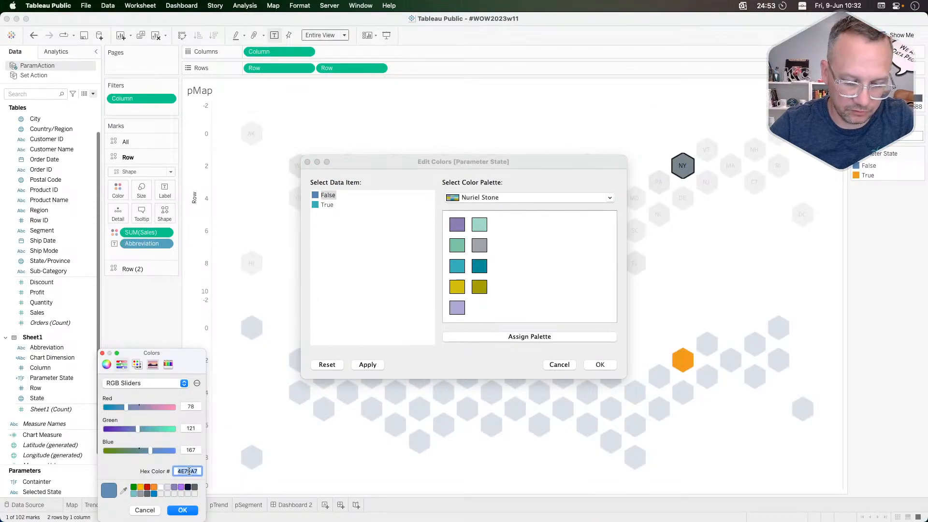
{"action": "type", "text": "00"}
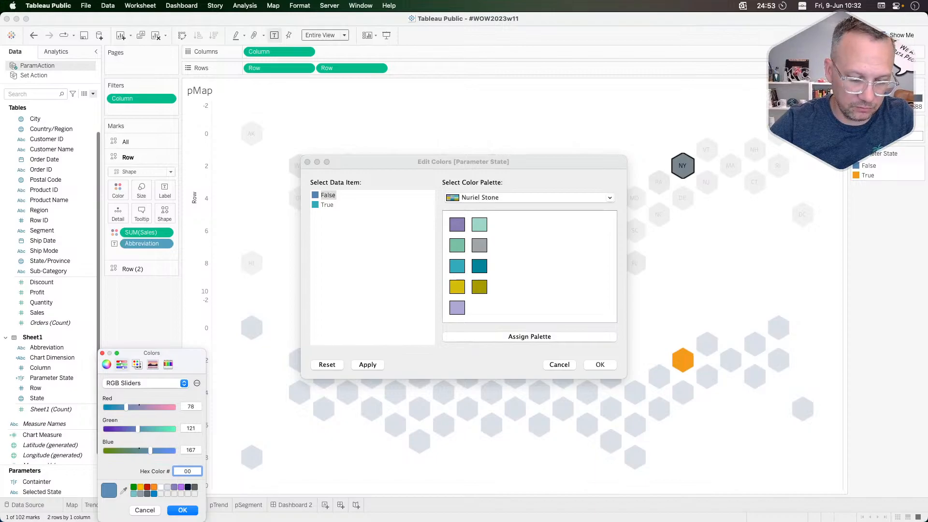
{"action": "type", "text": "FFFFFF"}
{"action": "key", "text": "Return"}
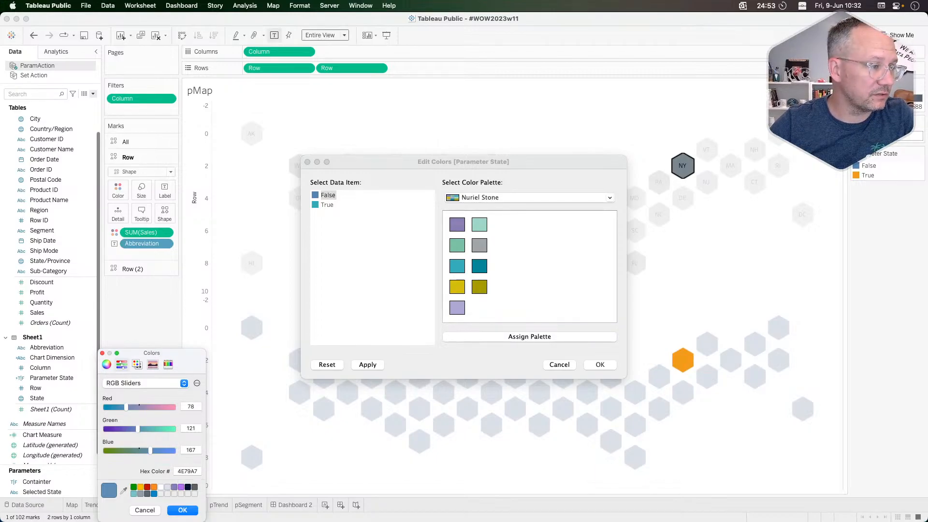
Copy 00FFFFFF from the article's background section in Chrome and paste it as the False item's hex colour in Tableau Public
{"action": "left_click", "coordinate": [186, 470]}
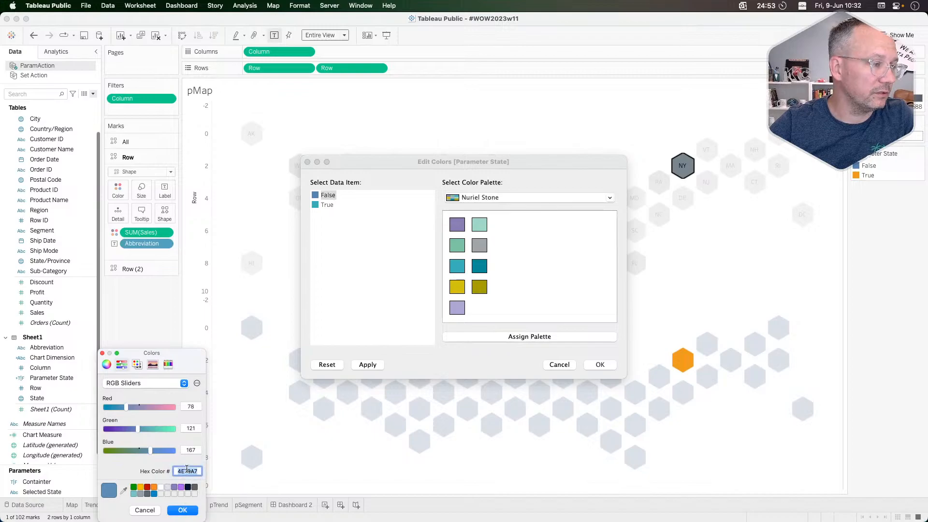
{"action": "key", "text": "super+Tab"}
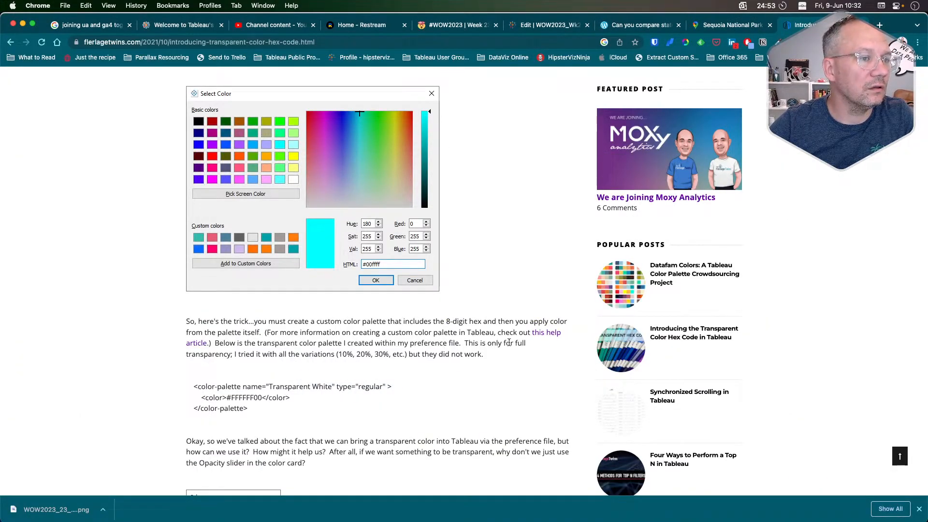
{"action": "scroll", "coordinate": [305, 338], "scroll_direction": "up", "scroll_amount": 10}
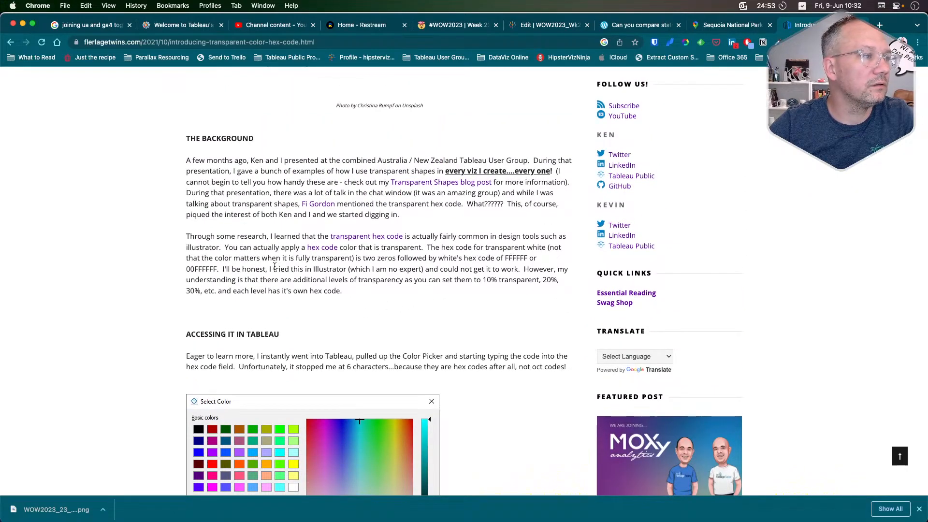
{"action": "left_click_drag", "start_coordinate": [217, 269], "coordinate": [180, 273]}
{"action": "key", "text": "super+c"}
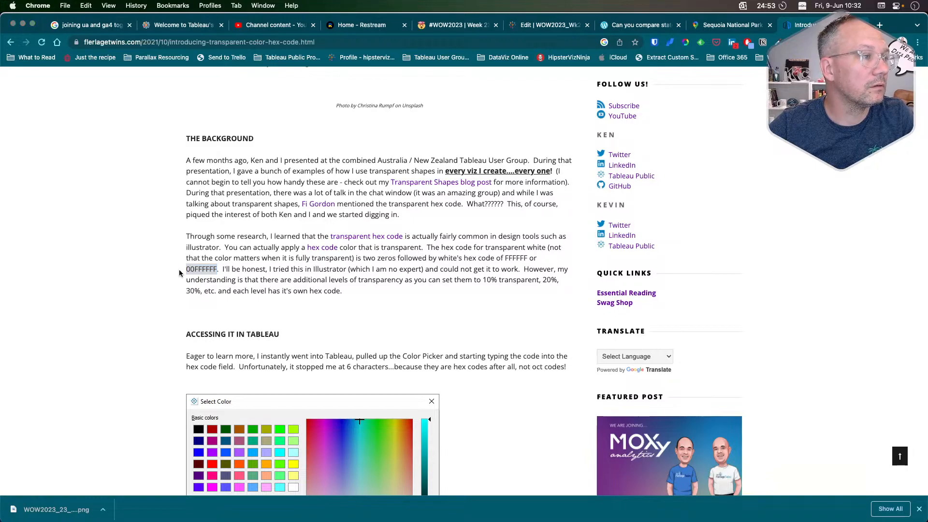
{"action": "key", "text": "super+Tab"}
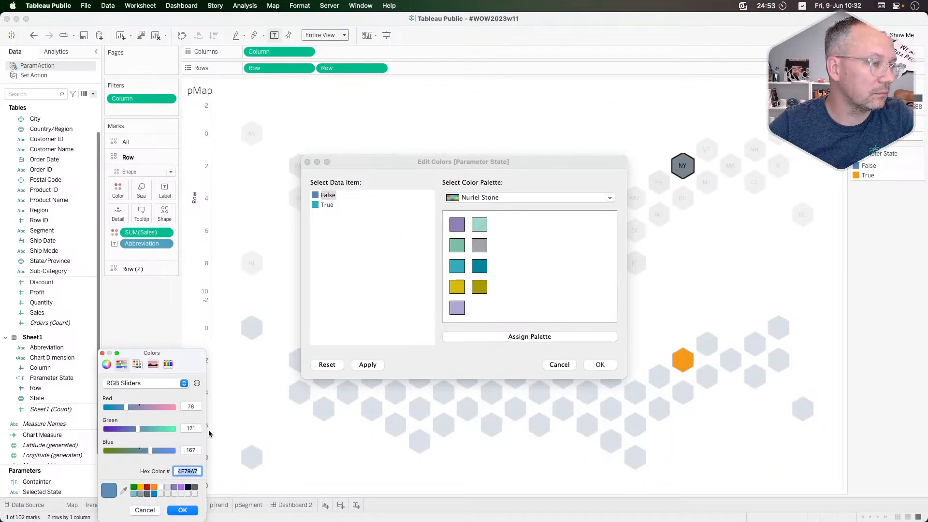
{"action": "right_click", "coordinate": [186, 475]}
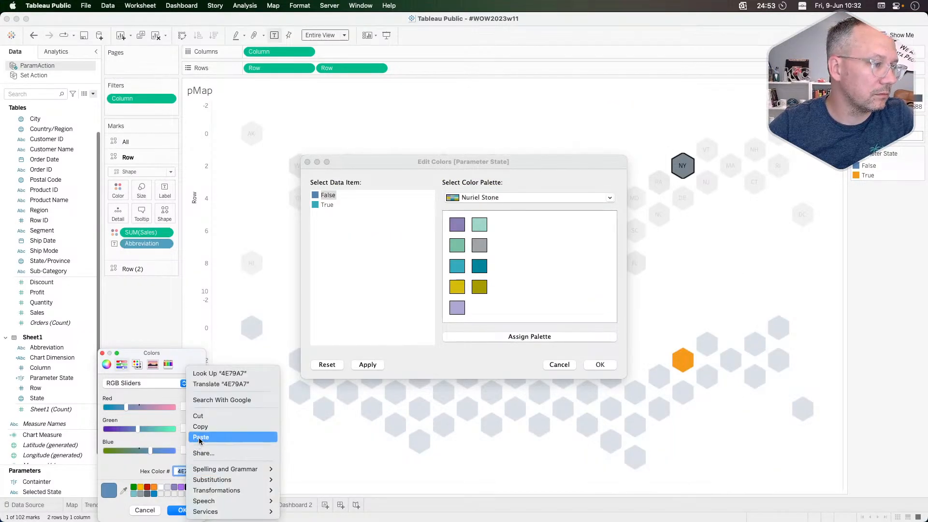
Try to set the False item's color to the hex value 00FFFFFF in the Parameter State colors
{"action": "left_click", "coordinate": [198, 438]}
{"action": "key", "text": "Return"}
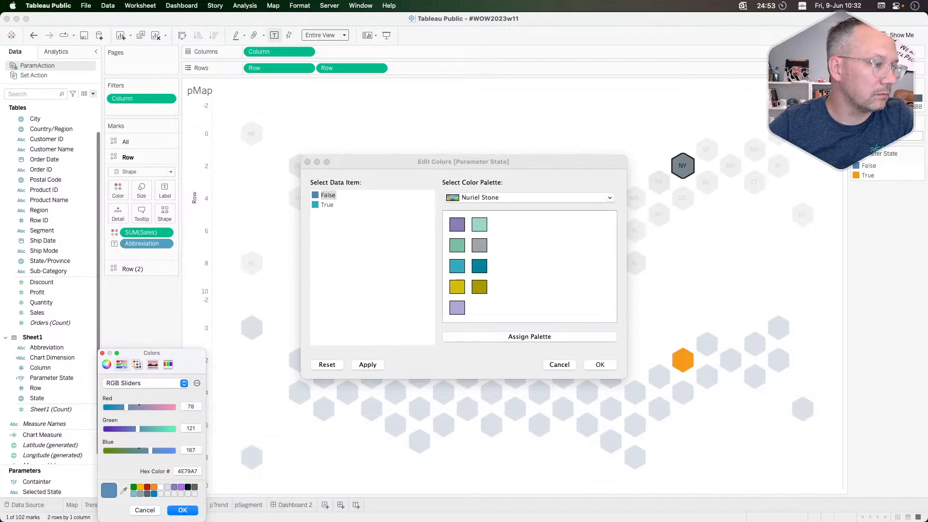
{"action": "double_click", "coordinate": [186, 472]}
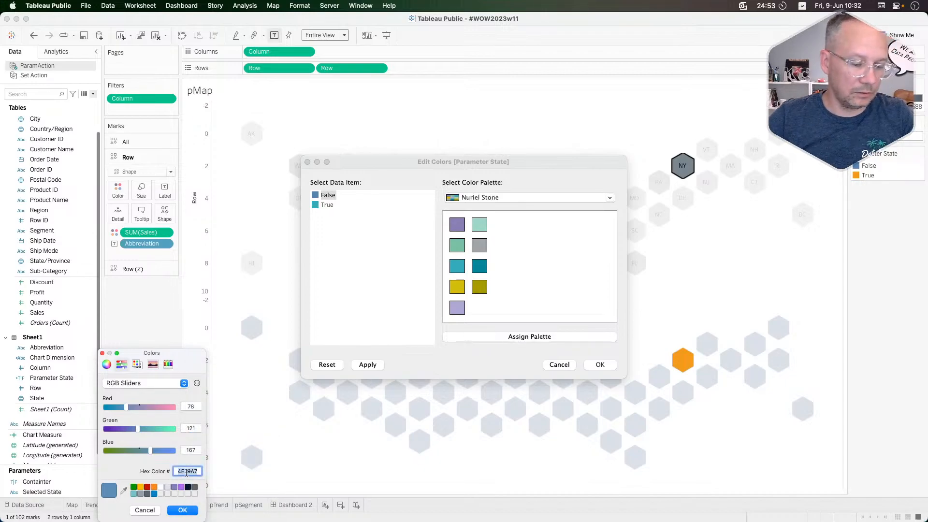
{"action": "right_click", "coordinate": [189, 476]}
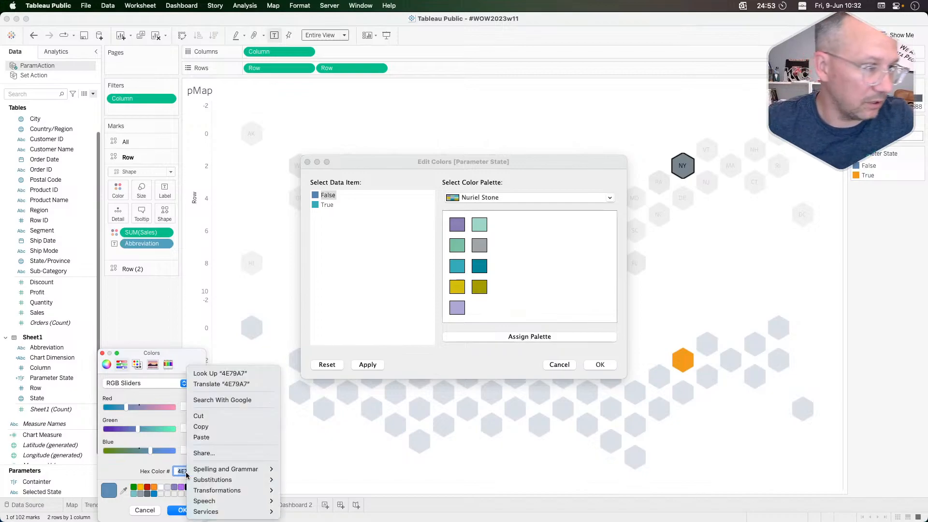
{"action": "left_click", "coordinate": [200, 437]}
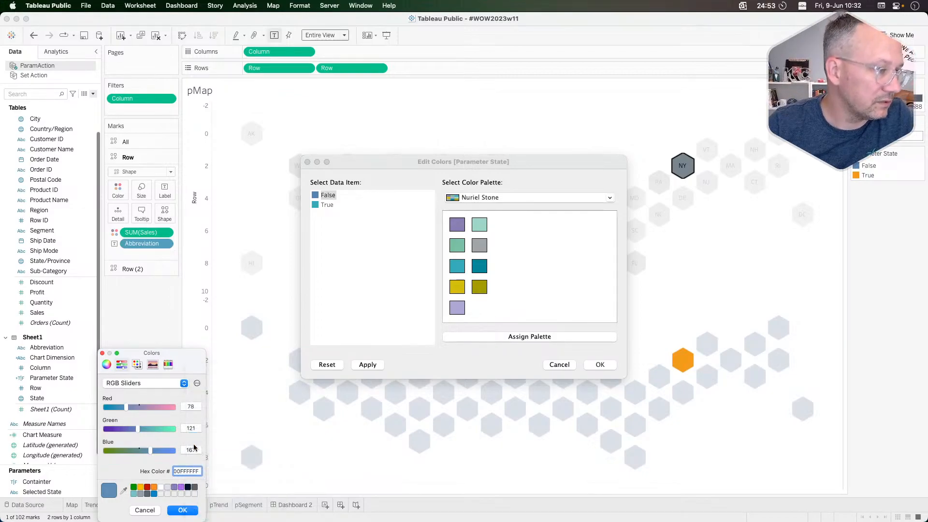
{"action": "key", "text": "Return"}
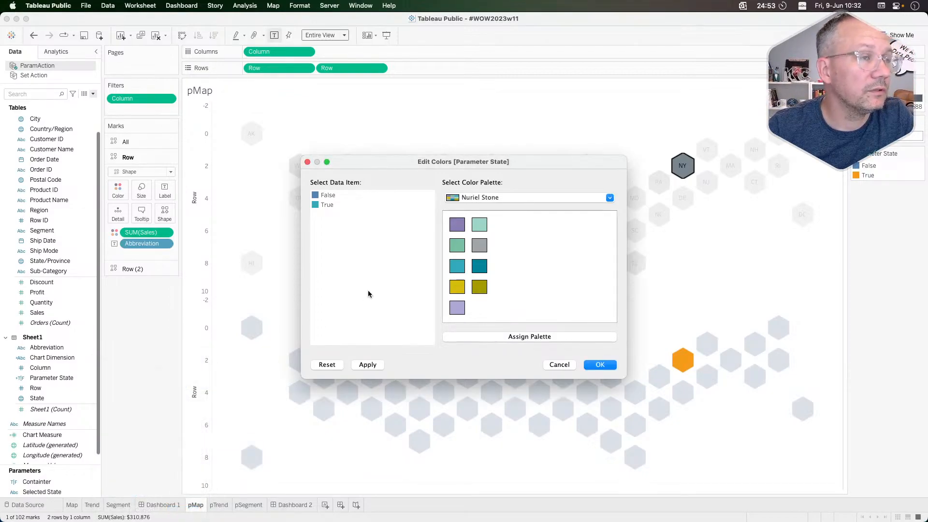
Move the Edit Colors dialog clear of the lower map and retry the pasted hex value as the False item's color
{"action": "left_click_drag", "start_coordinate": [410, 160], "coordinate": [456, 82]}
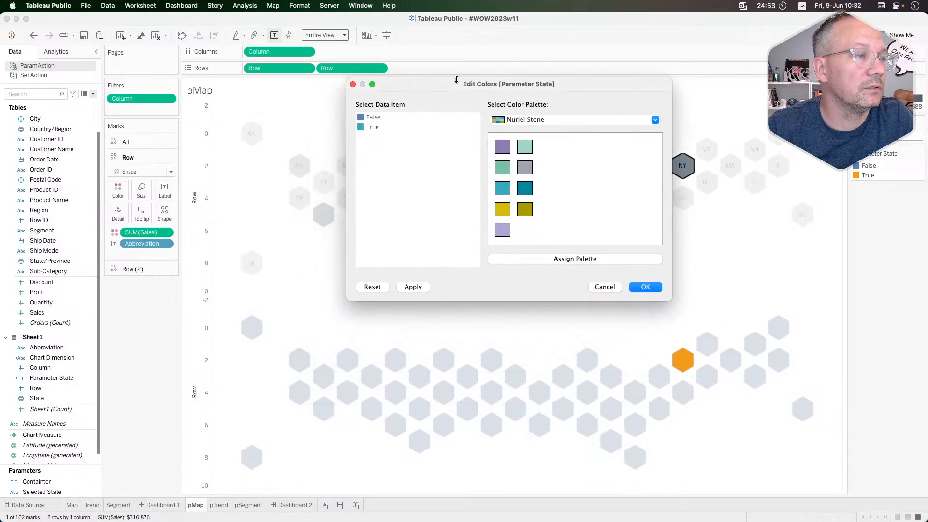
{"action": "double_click", "coordinate": [371, 119]}
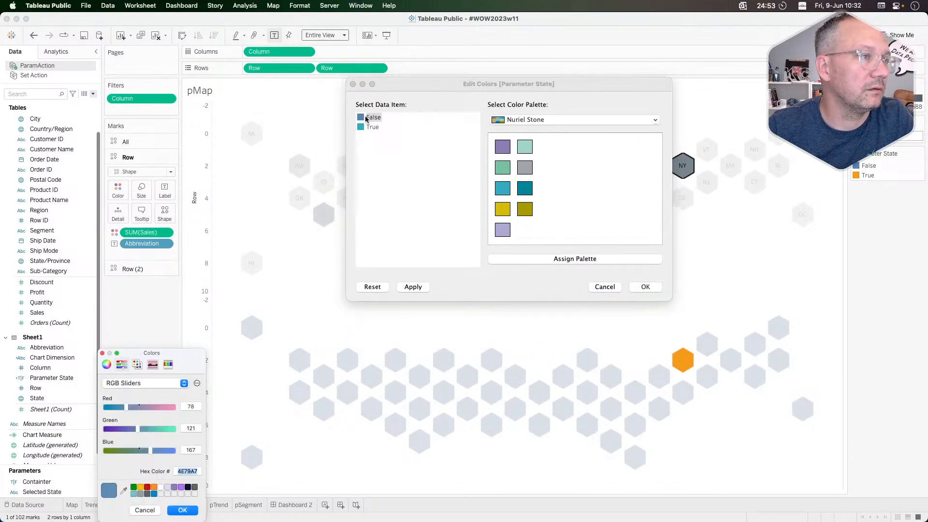
{"action": "left_click", "coordinate": [161, 487]}
{"action": "double_click", "coordinate": [184, 472]}
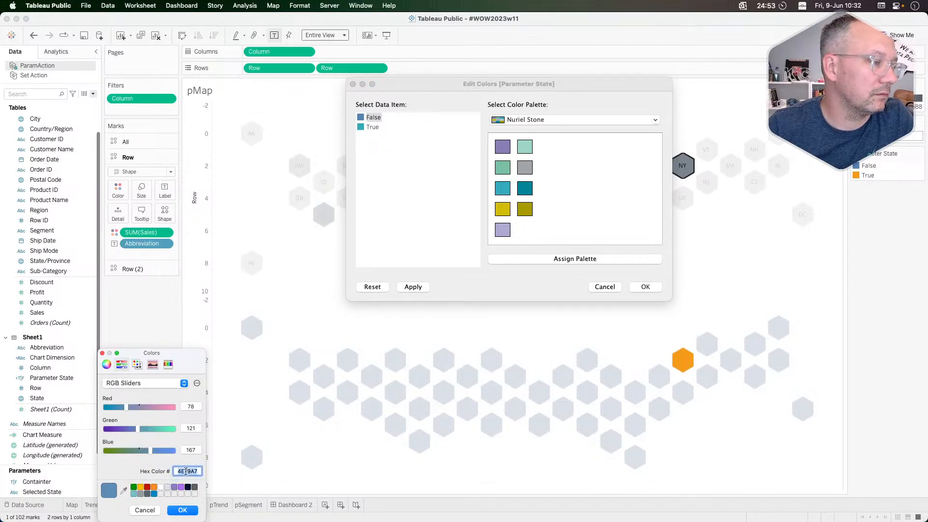
{"action": "right_click", "coordinate": [185, 471]}
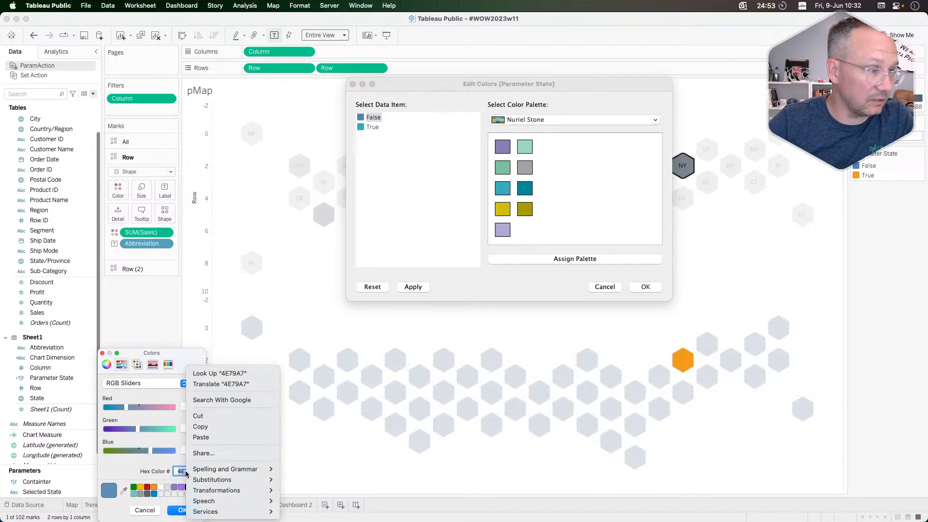
{"action": "left_click", "coordinate": [204, 437]}
{"action": "key", "text": "Return"}
Set the False item's color to white and apply the Parameter State color changes
{"action": "left_click", "coordinate": [161, 488]}
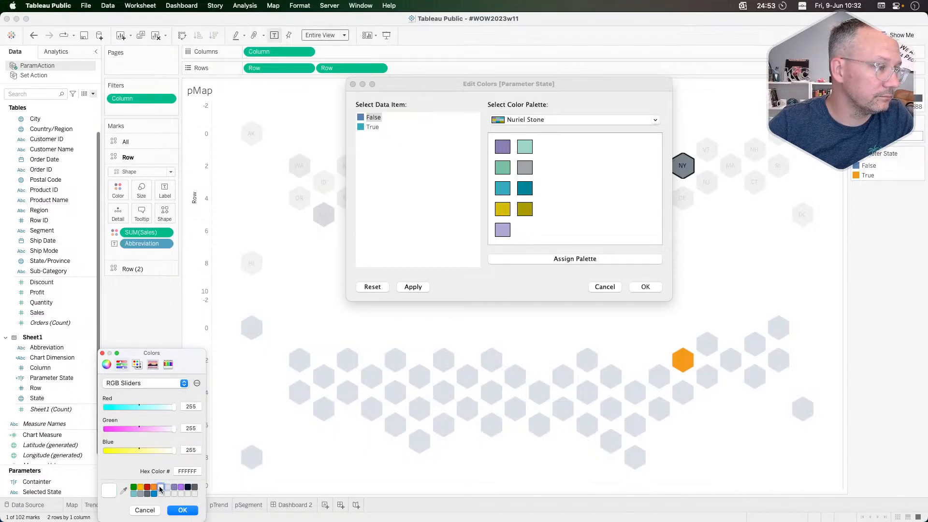
{"action": "left_click", "coordinate": [180, 472]}
{"action": "key", "text": "super+v"}
{"action": "key", "text": "Return"}
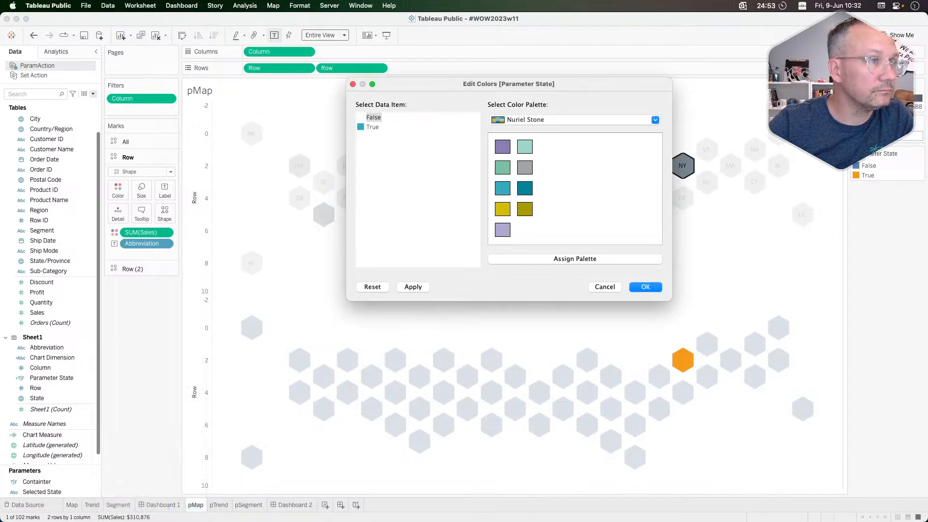
{"action": "left_click", "coordinate": [414, 287]}
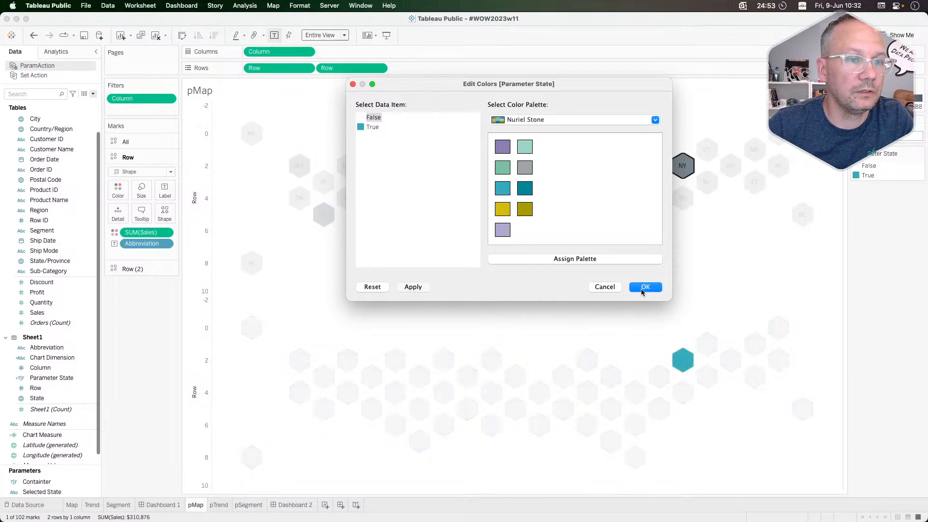
{"action": "left_click", "coordinate": [646, 287]}
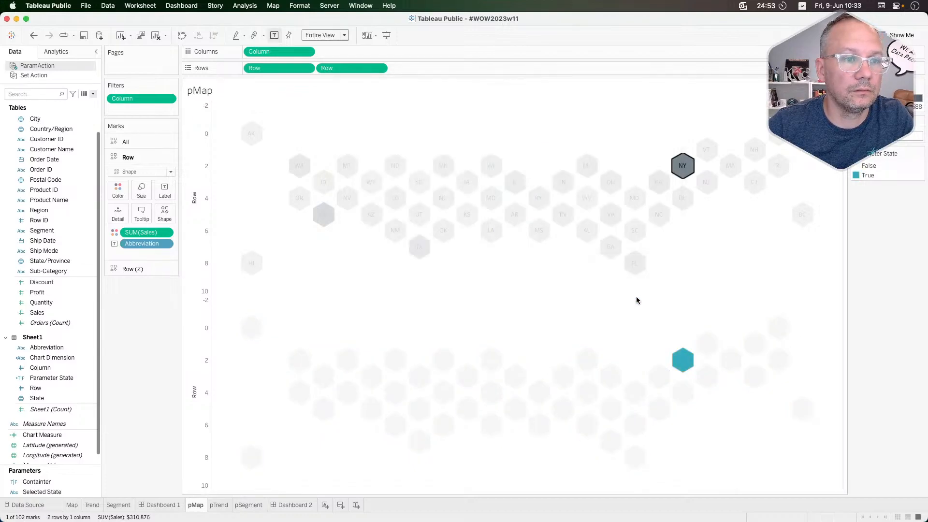
Test the highlight by selecting NY in the upper map, and check the marks of both Row layers
{"action": "left_click", "coordinate": [657, 344]}
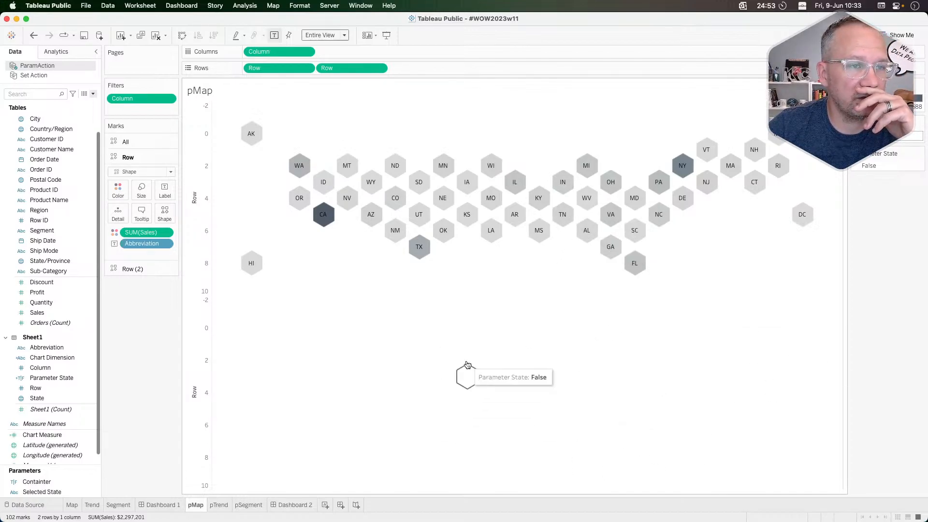
{"action": "left_click", "coordinate": [682, 178]}
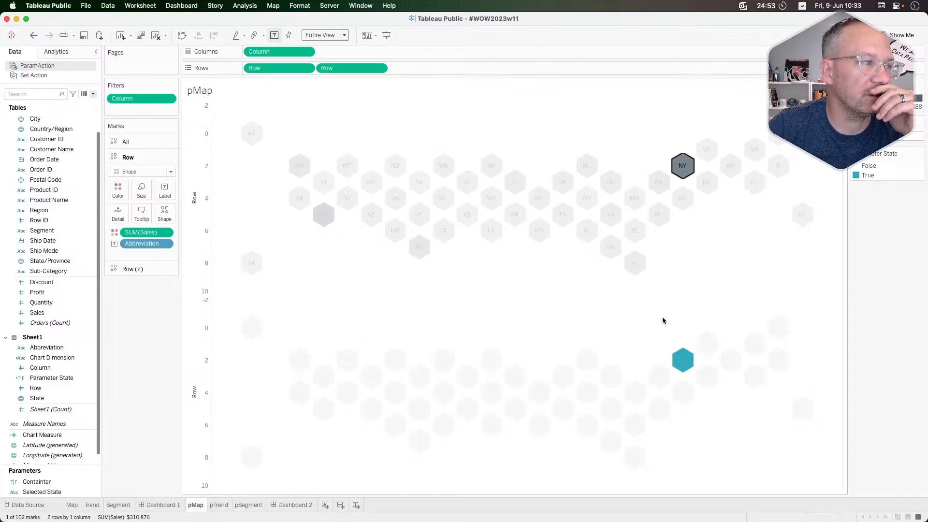
{"action": "left_click", "coordinate": [151, 269]}
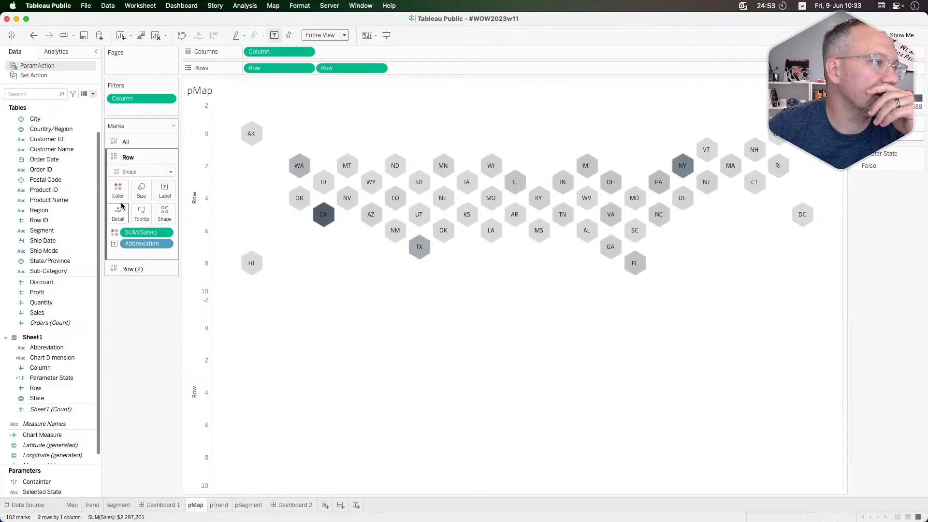
{"action": "left_click", "coordinate": [121, 196]}
{"action": "left_click", "coordinate": [122, 197]}
{"action": "left_click", "coordinate": [128, 261]}
{"action": "left_click", "coordinate": [118, 206]}
{"action": "left_click", "coordinate": [118, 206]}
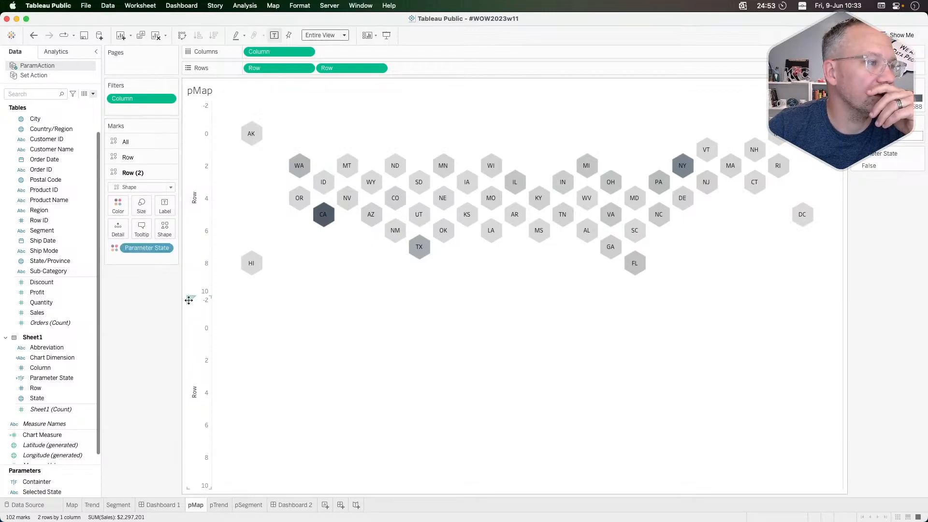
Combine the two Row axes into a dual-axis map and synchronize the axes
{"action": "left_click_drag", "start_coordinate": [188, 298], "coordinate": [822, 187]}
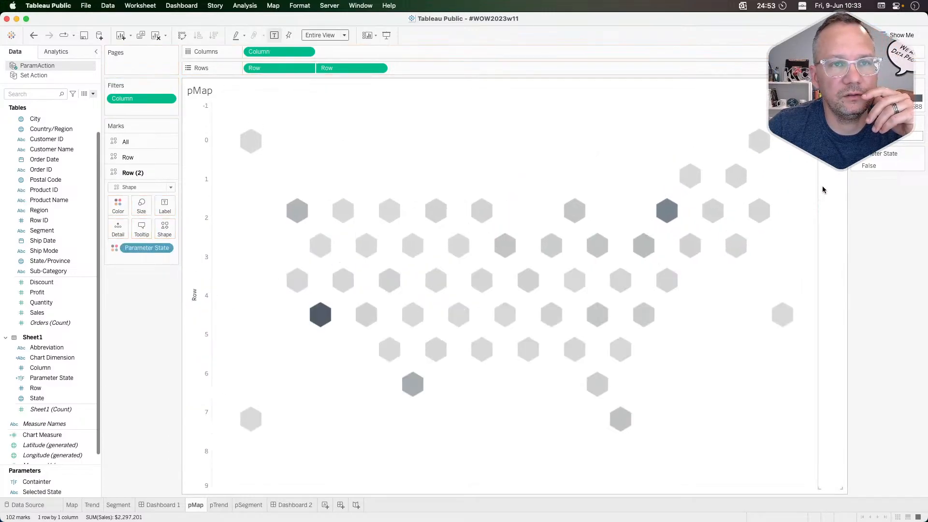
{"action": "right_click", "coordinate": [821, 187]}
{"action": "left_click", "coordinate": [840, 239]}
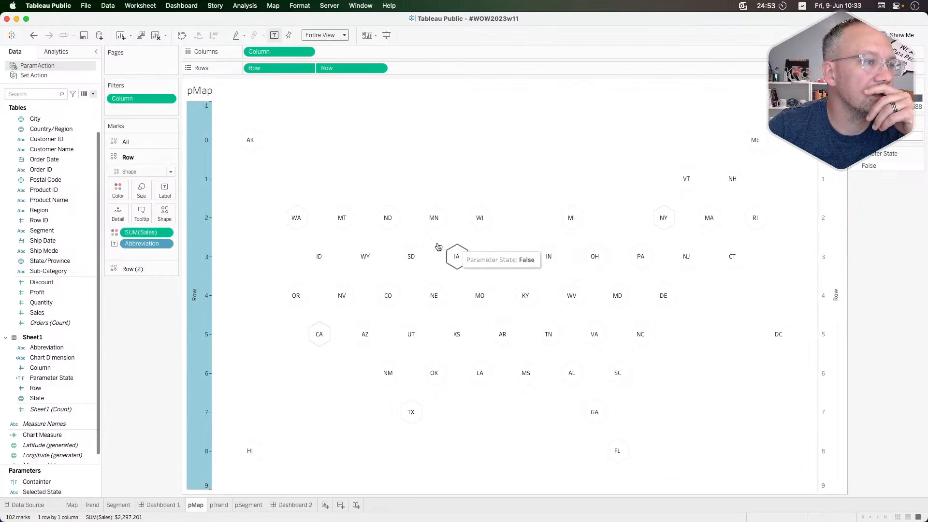
{"action": "left_click", "coordinate": [167, 354]}
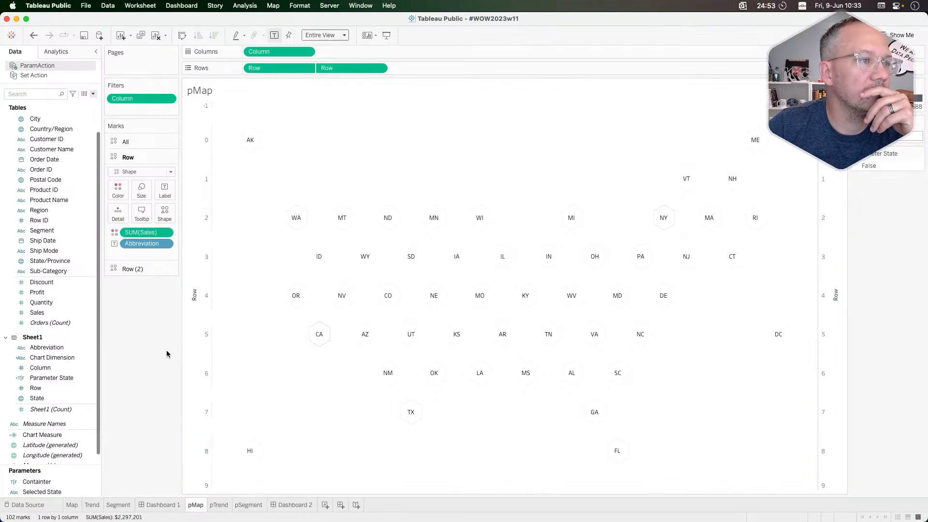
Swap the order of the two Row fields to bring the Sales-colored hexagons to the front, and test selecting NY
{"action": "left_click_drag", "start_coordinate": [279, 67], "coordinate": [418, 67]}
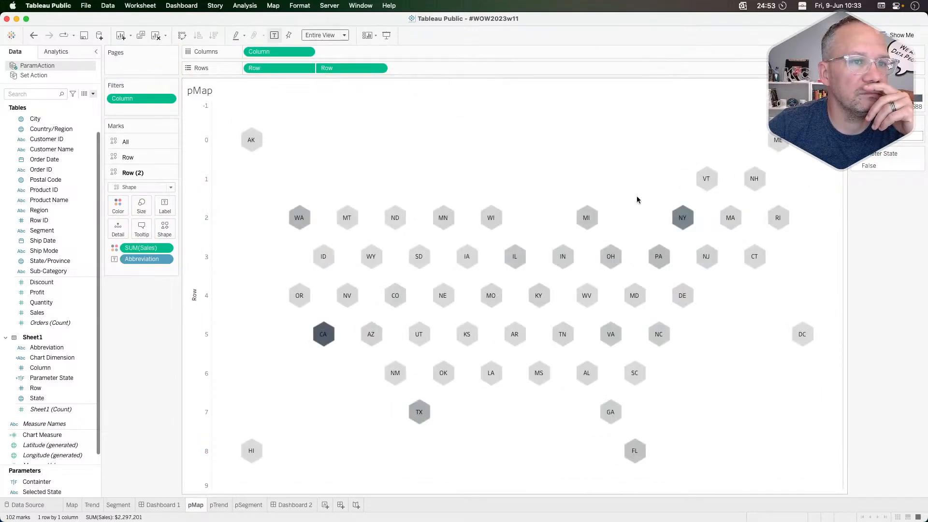
{"action": "left_click", "coordinate": [681, 218]}
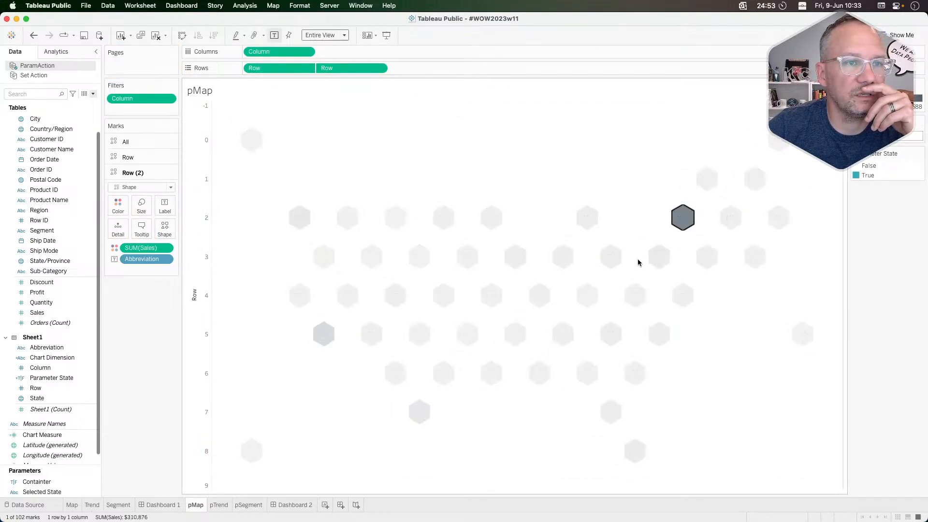
{"action": "left_click", "coordinate": [640, 198]}
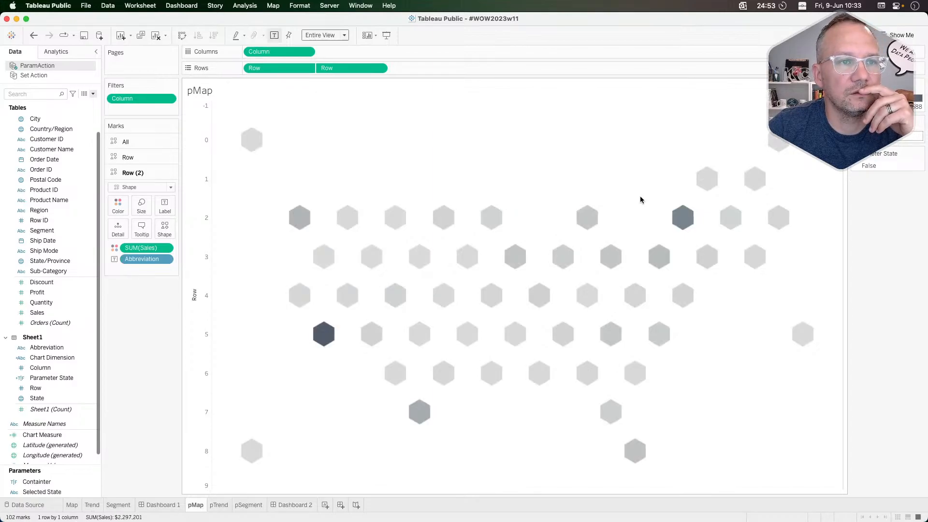
{"action": "left_click", "coordinate": [687, 233]}
{"action": "left_click", "coordinate": [686, 233]}
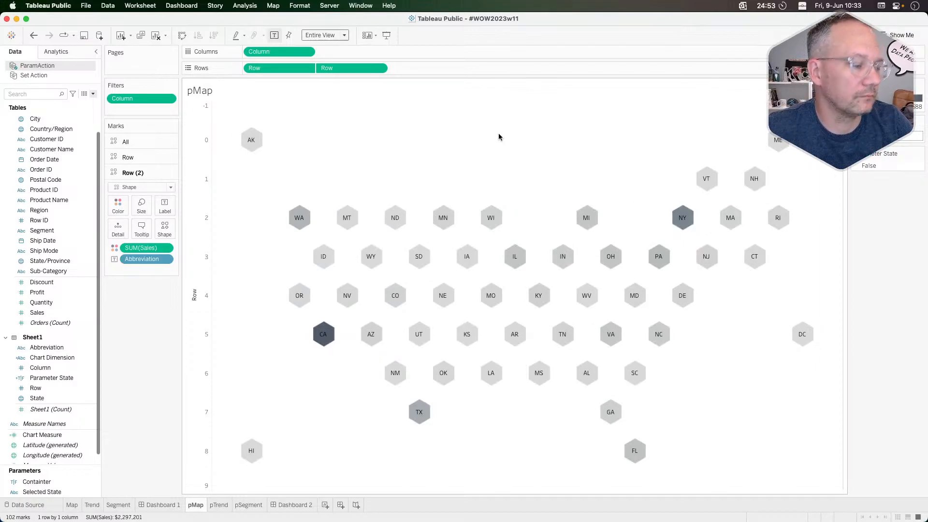
Check on the Map sheet how selecting NY behaves and which colors the Row (2) marks use for the State/Province Set
{"action": "left_click", "coordinate": [72, 505]}
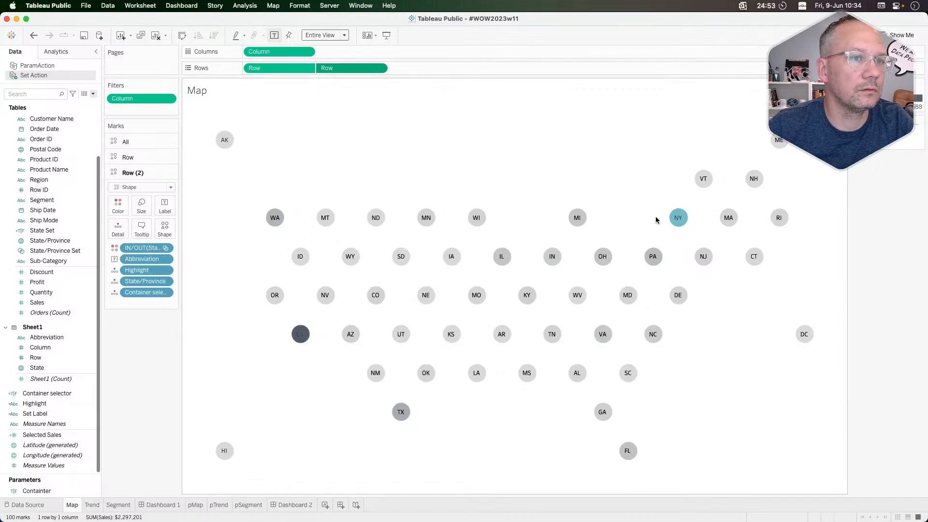
{"action": "left_click", "coordinate": [678, 218]}
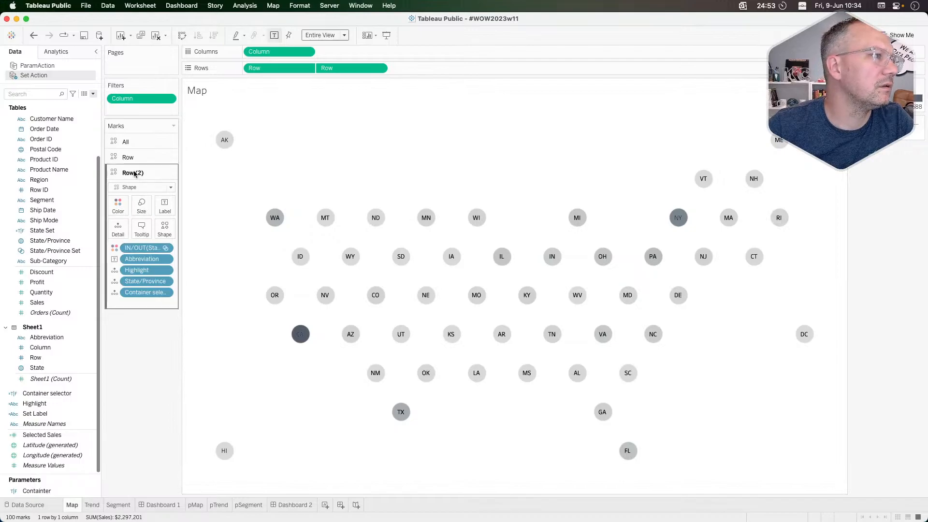
{"action": "left_click", "coordinate": [117, 201]}
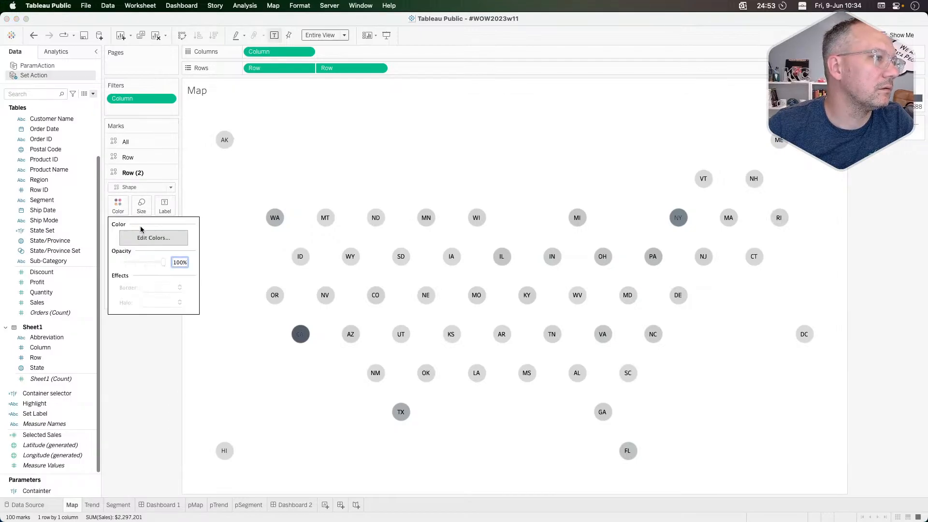
{"action": "left_click", "coordinate": [144, 237]}
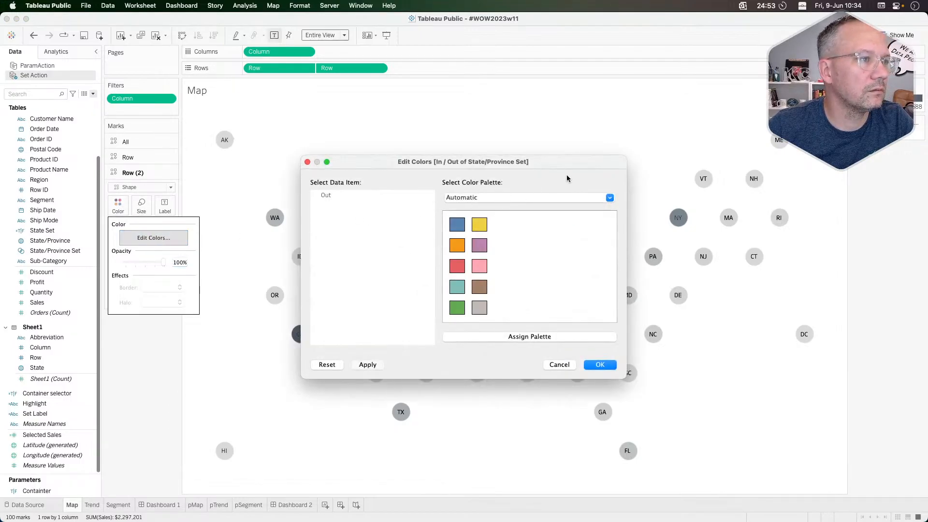
{"action": "left_click", "coordinate": [559, 365]}
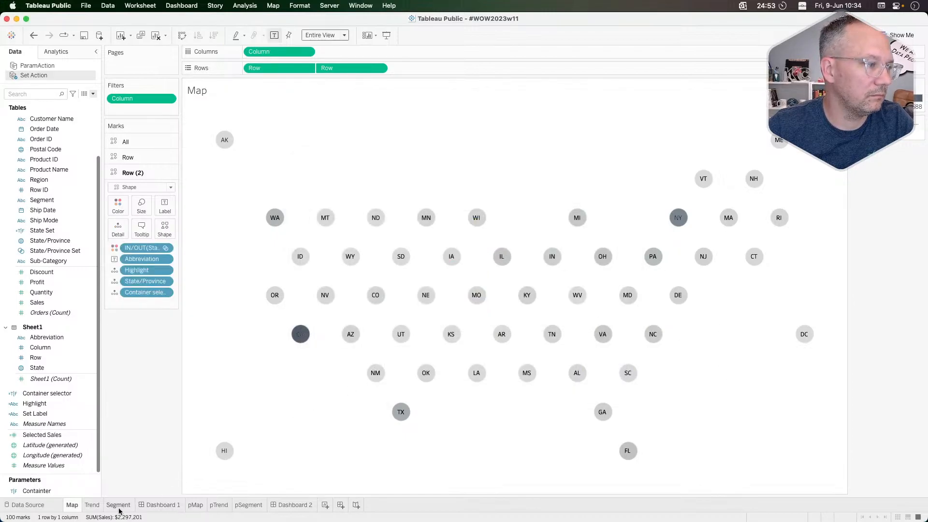
Return to the pMap sheet and hide the header of the Row axis
{"action": "left_click", "coordinate": [193, 505]}
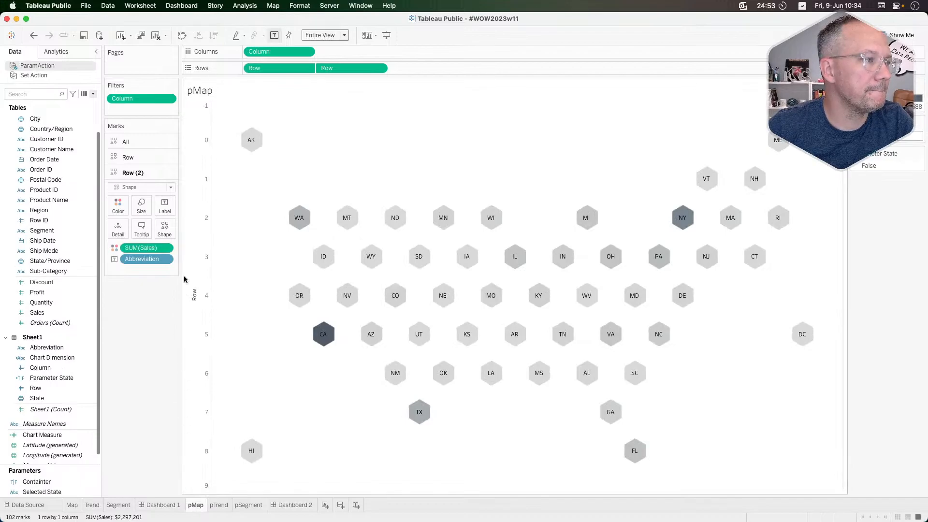
{"action": "left_click", "coordinate": [307, 68]}
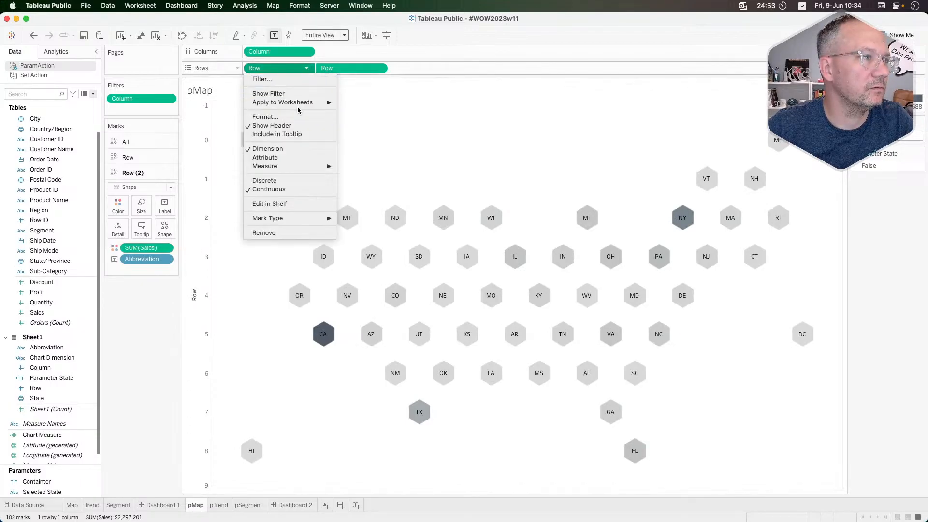
{"action": "left_click", "coordinate": [273, 125]}
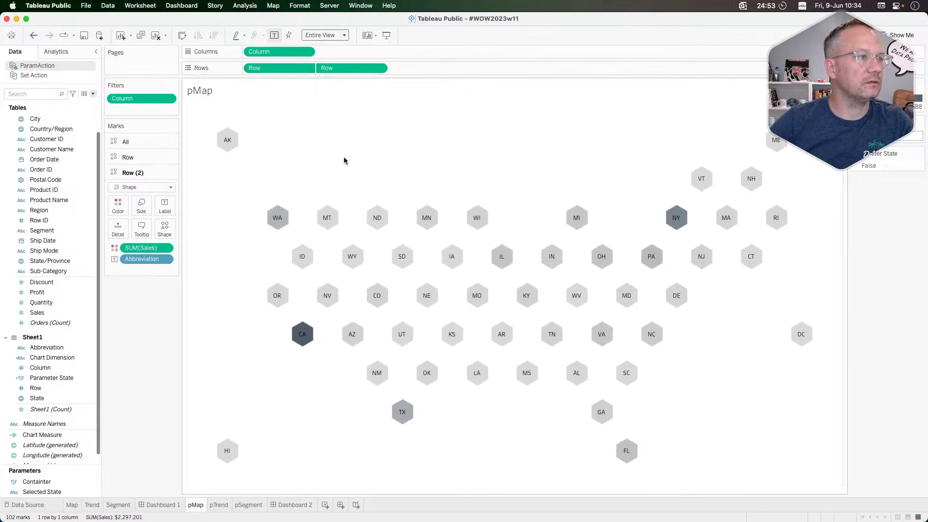
Test the NY selection on the dual-axis map, and reverse the order of the two Row fields again
{"action": "mouse_move", "coordinate": [679, 229]}
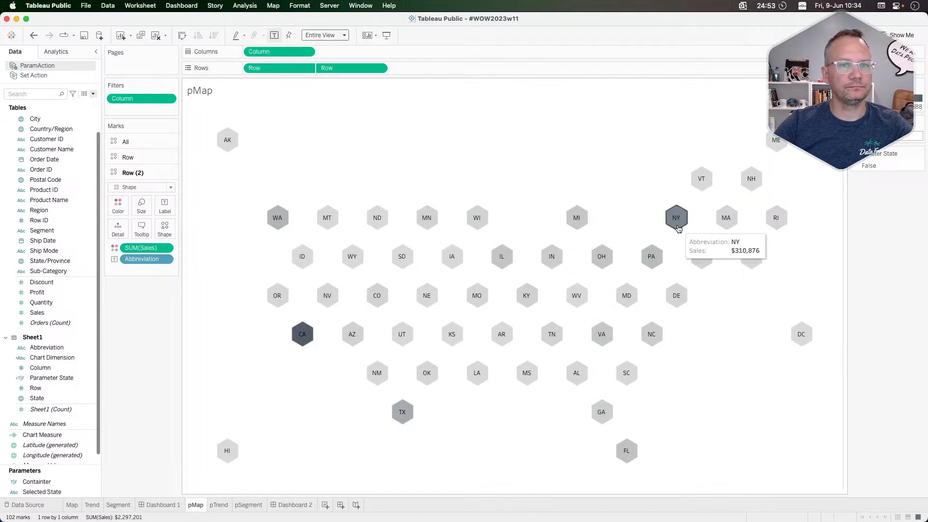
{"action": "left_click", "coordinate": [677, 222]}
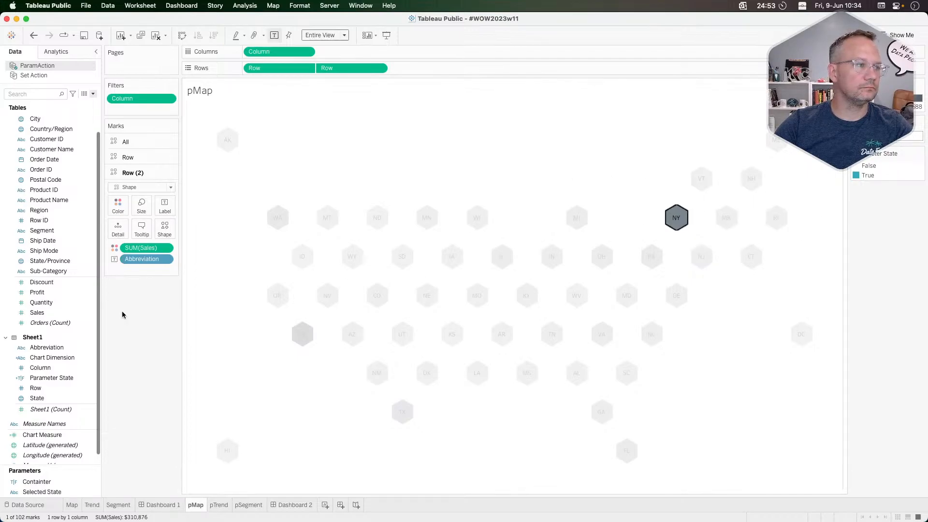
{"action": "left_click_drag", "start_coordinate": [268, 70], "coordinate": [393, 68]}
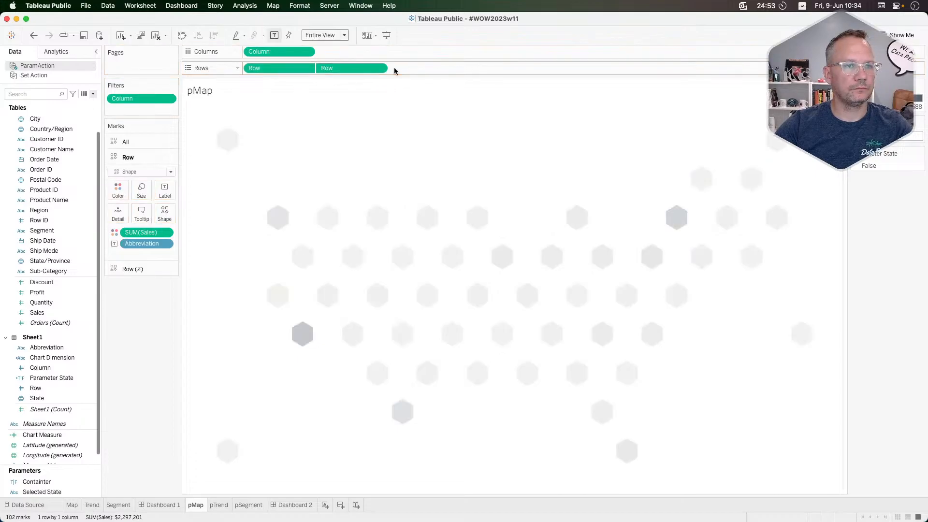
Try to make the False color of Parameter State transparent by appending 00 to its hex code FFFFFF
{"action": "mouse_move", "coordinate": [672, 225]}
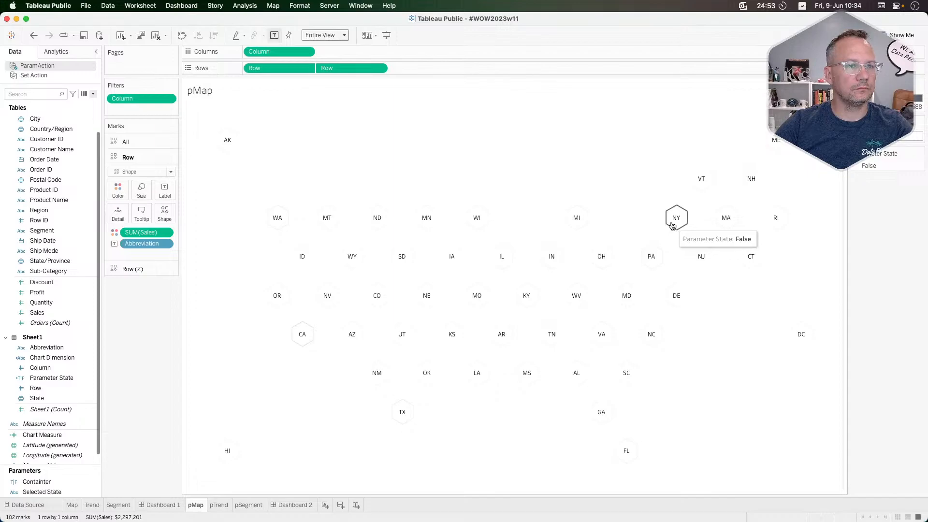
{"action": "double_click", "coordinate": [854, 166]}
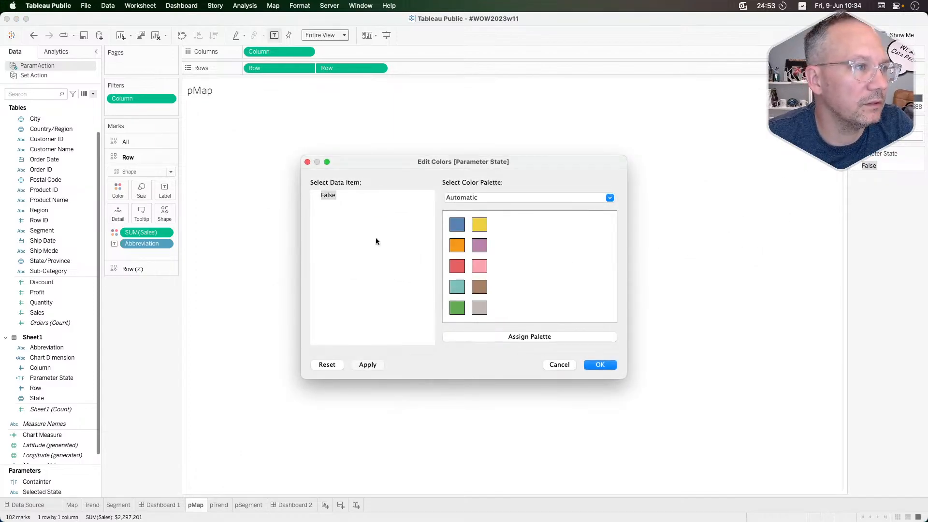
{"action": "double_click", "coordinate": [323, 195]}
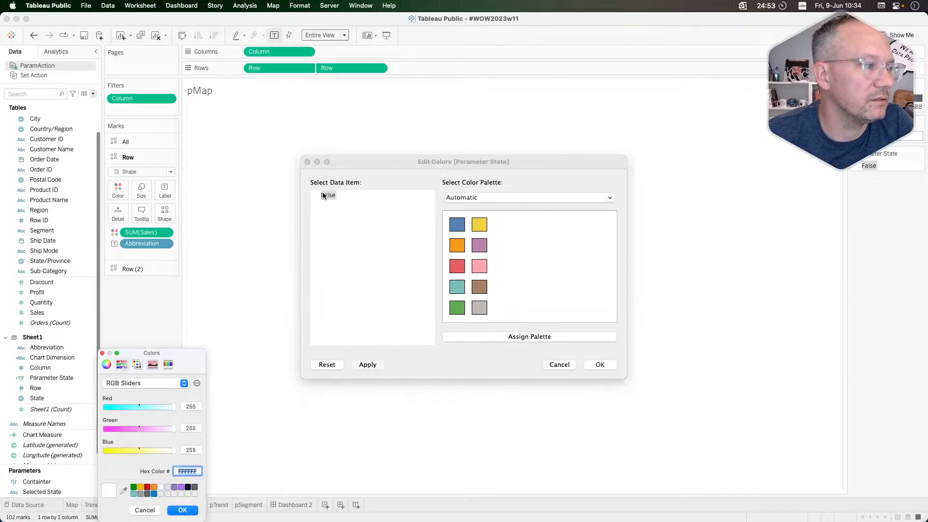
{"action": "left_click", "coordinate": [180, 471]}
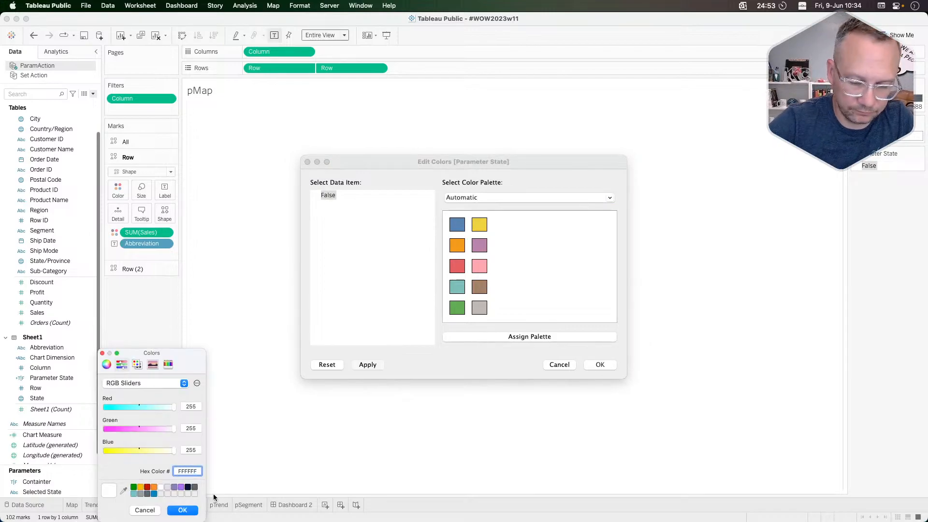
{"action": "type", "text": "00"}
{"action": "left_click", "coordinate": [183, 510]}
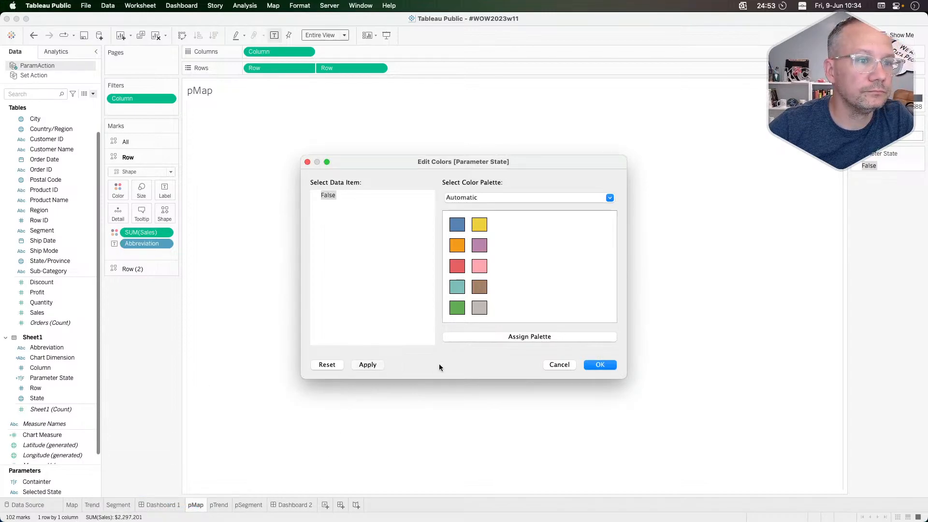
{"action": "left_click", "coordinate": [600, 364]}
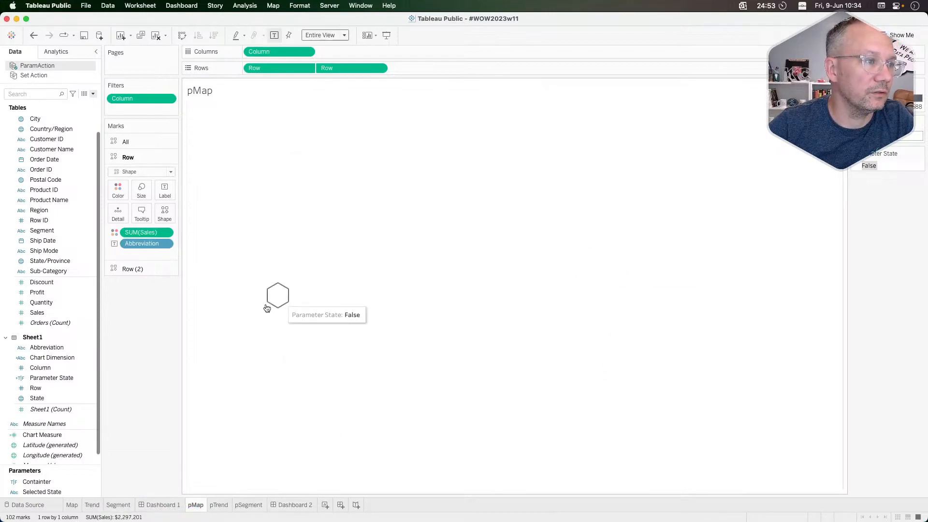
Compare the map with the one on the Map sheet, and test selecting NY on the pMap sheet
{"action": "left_click", "coordinate": [73, 505]}
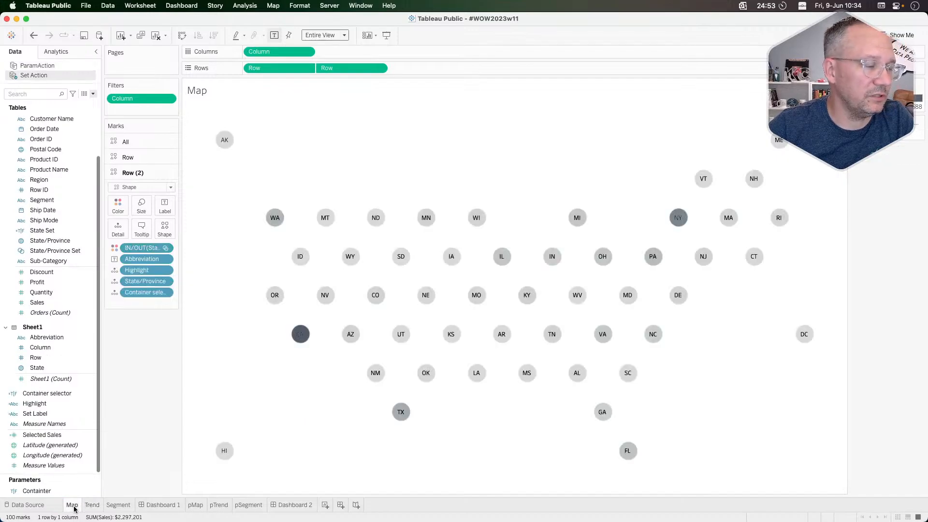
{"action": "left_click", "coordinate": [170, 506]}
{"action": "left_click", "coordinate": [195, 506]}
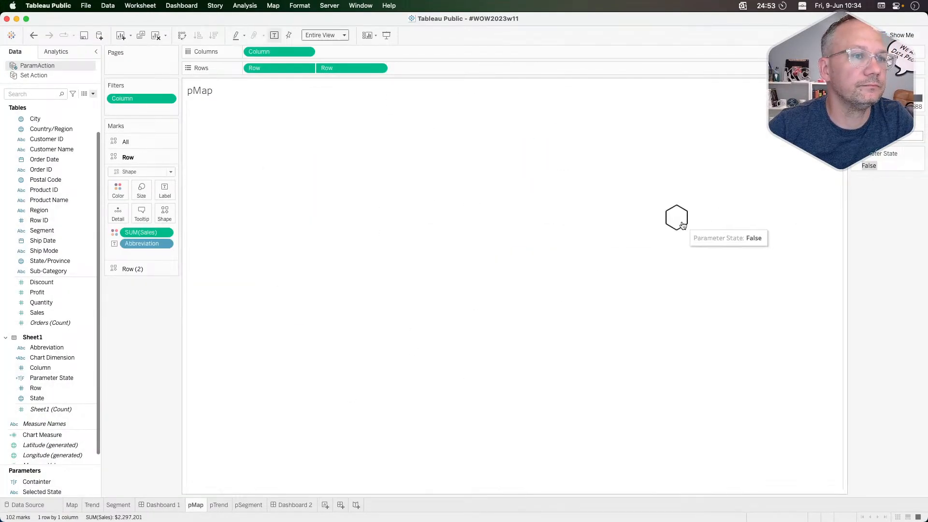
{"action": "left_click", "coordinate": [681, 225]}
{"action": "left_click", "coordinate": [704, 282]}
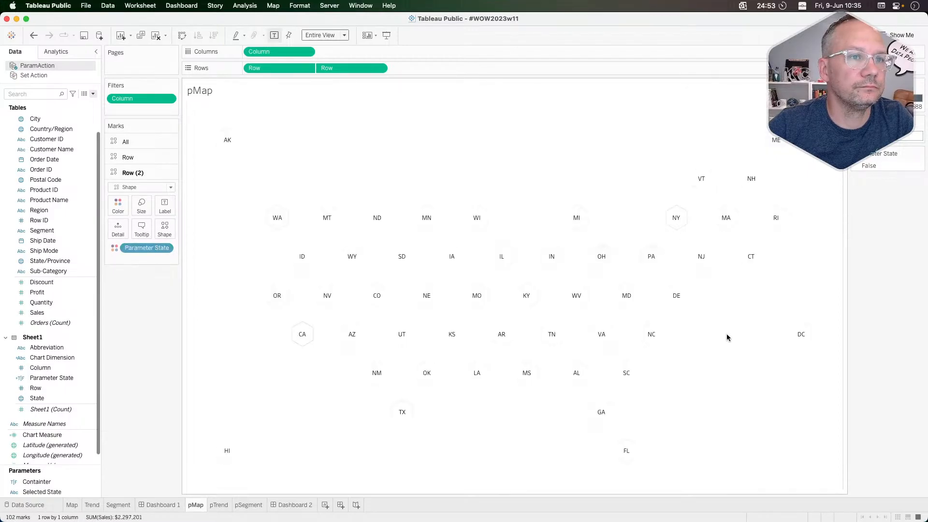
{"action": "left_click", "coordinate": [679, 230]}
{"action": "left_click", "coordinate": [679, 229]}
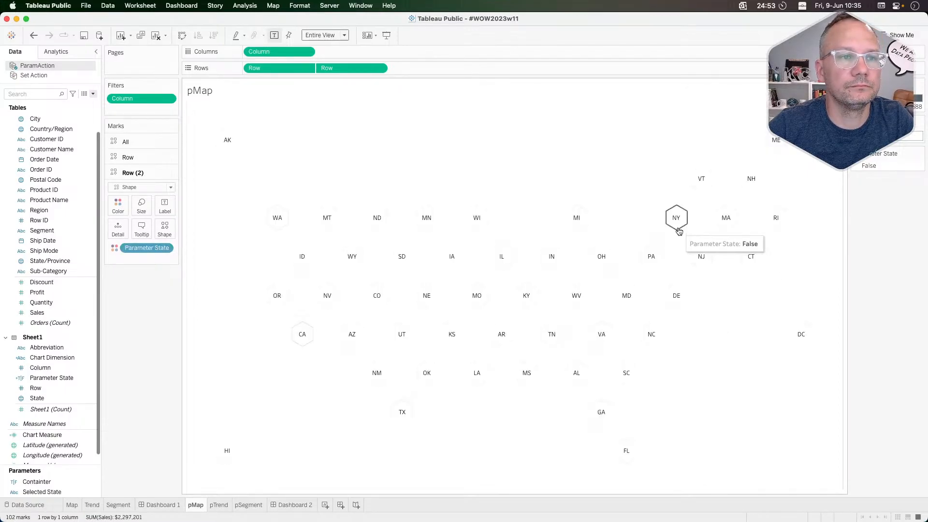
{"action": "left_click", "coordinate": [678, 224]}
{"action": "left_click", "coordinate": [677, 221]}
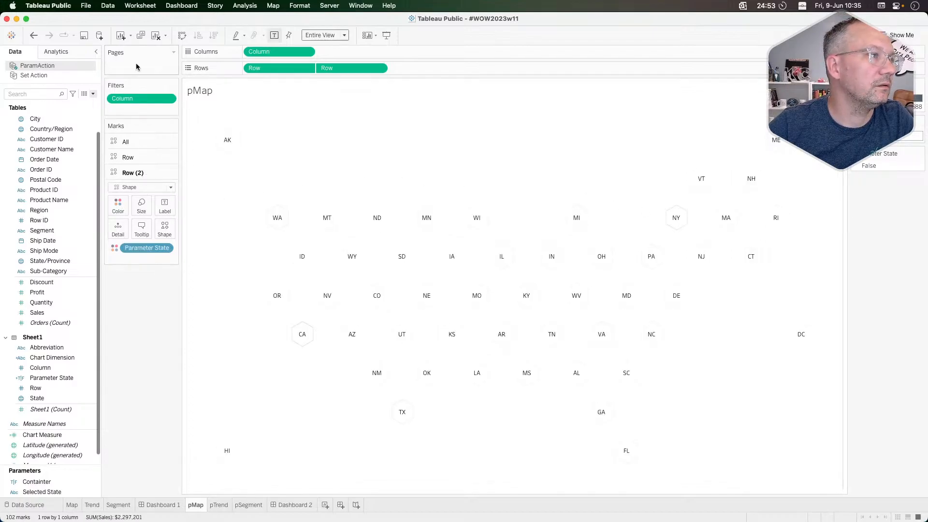
Add Abbreviation to the Row (2) marks as a label, and turn off showing the labels for these marks
{"action": "left_click", "coordinate": [140, 157]}
{"action": "left_click", "coordinate": [141, 269]}
{"action": "left_click_drag", "start_coordinate": [47, 347], "coordinate": [163, 206]}
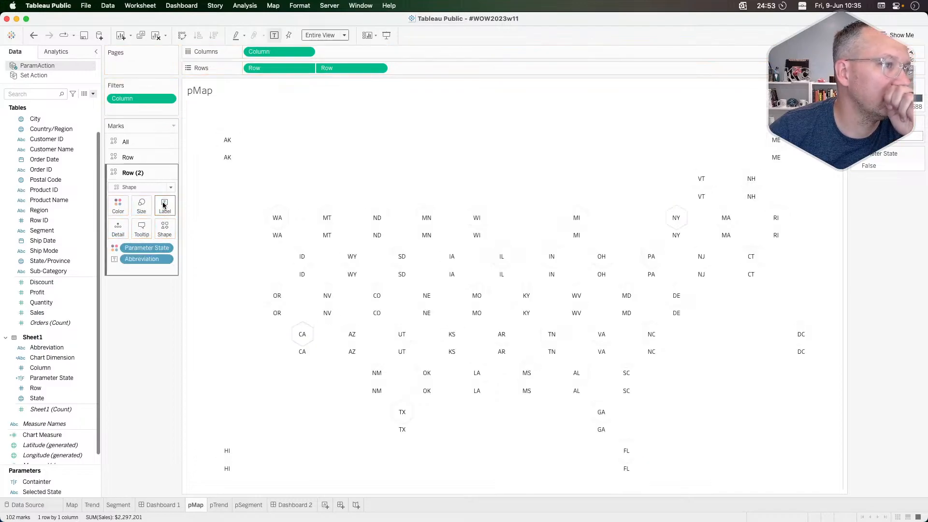
{"action": "left_click", "coordinate": [164, 206]}
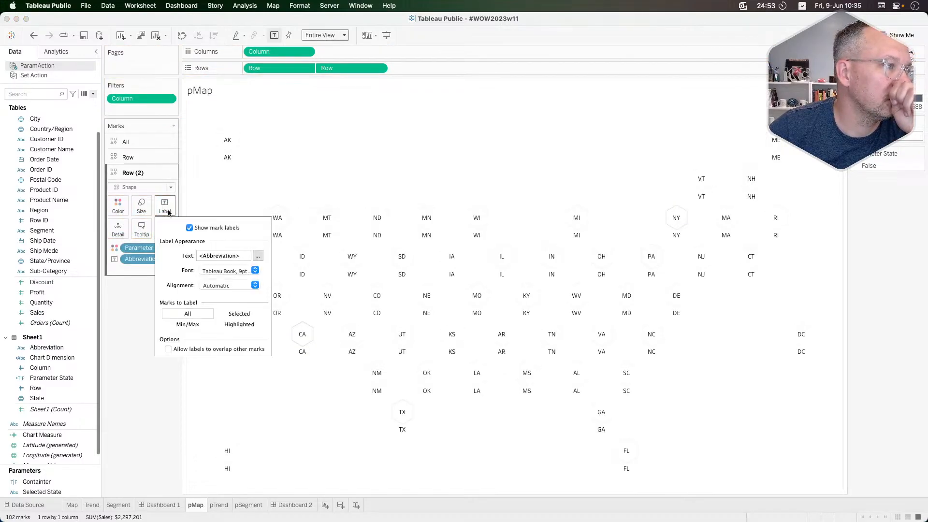
{"action": "left_click", "coordinate": [189, 228]}
{"action": "left_click", "coordinate": [526, 136]}
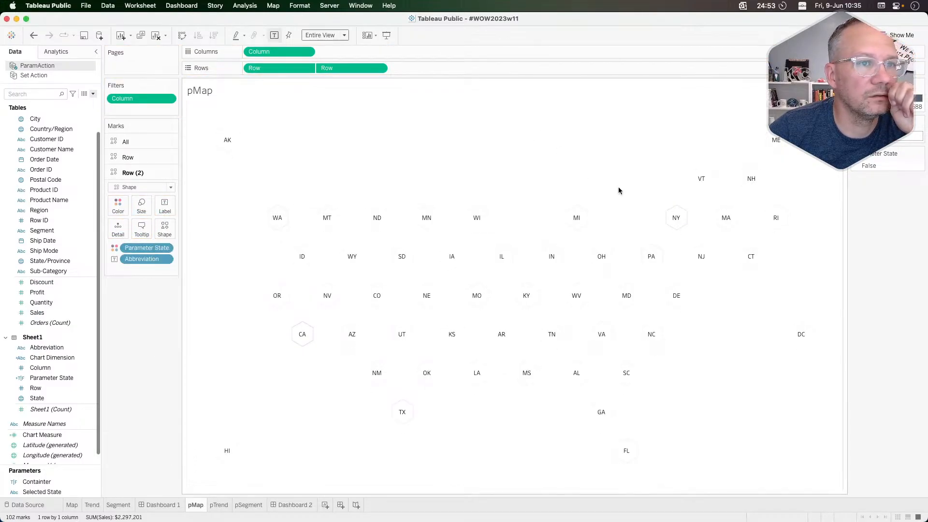
Test the highlight by selecting and deselecting the NY hexagon on the pMap sheet
{"action": "left_click", "coordinate": [677, 218]}
{"action": "left_click", "coordinate": [616, 190]}
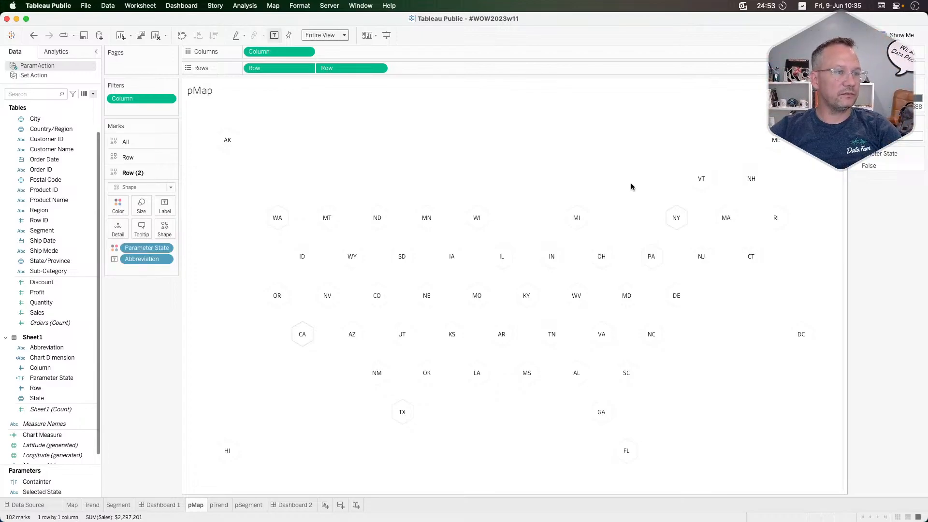
{"action": "left_click", "coordinate": [671, 215]}
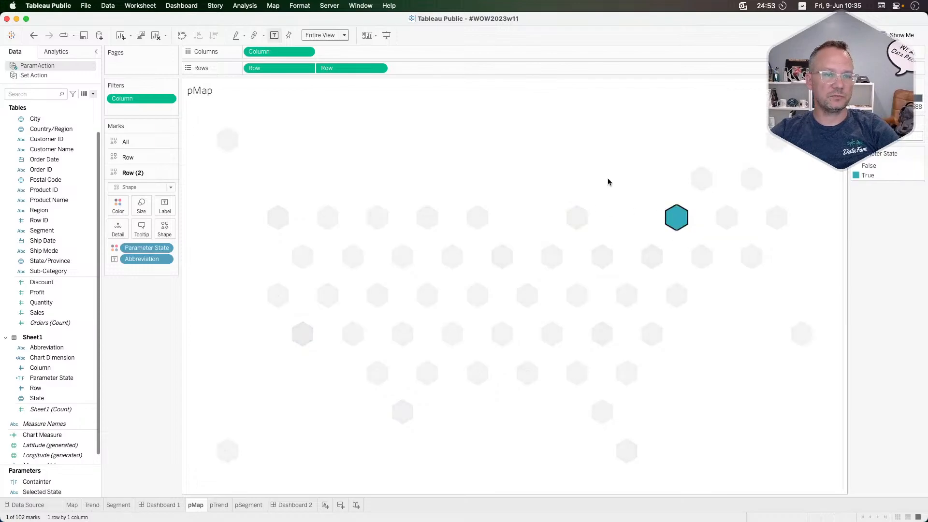
{"action": "left_click", "coordinate": [631, 187]}
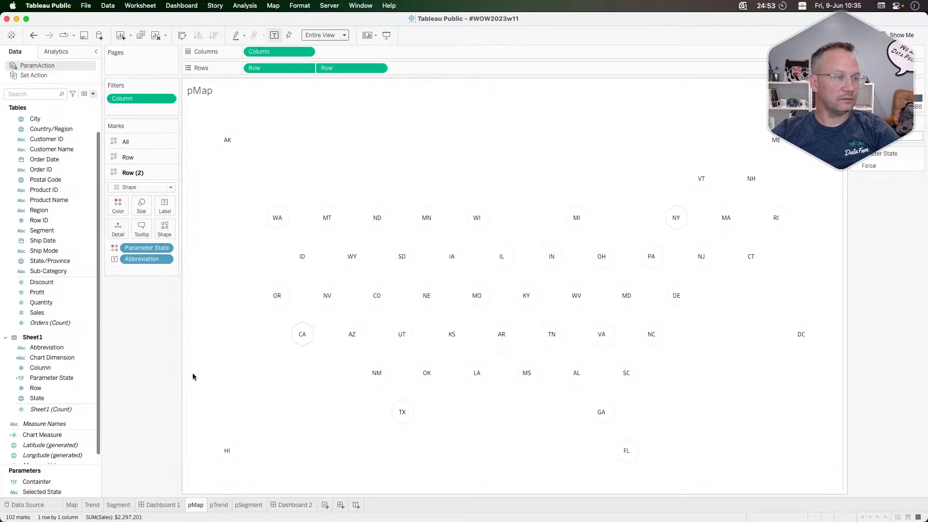
Shrink the Row (2) marks to the smallest size and test selecting NY
{"action": "left_click", "coordinate": [146, 210]}
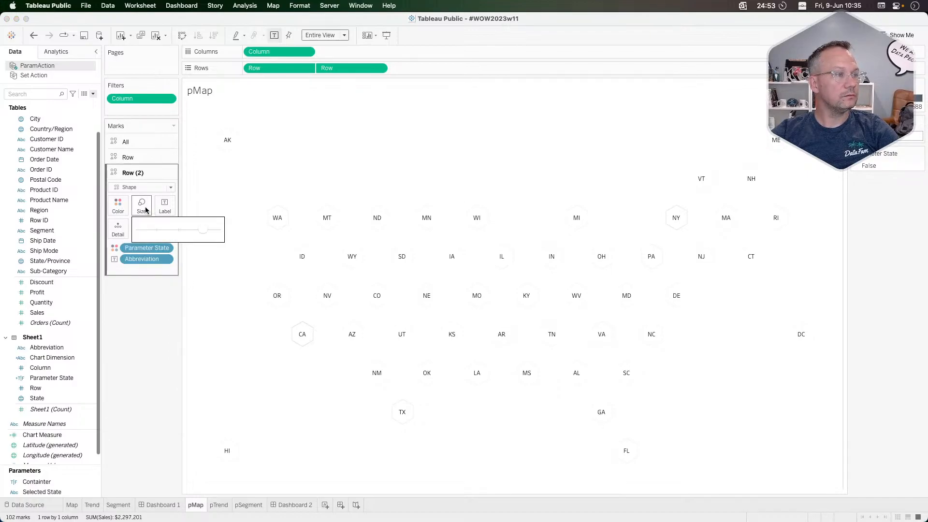
{"action": "left_click", "coordinate": [137, 231]}
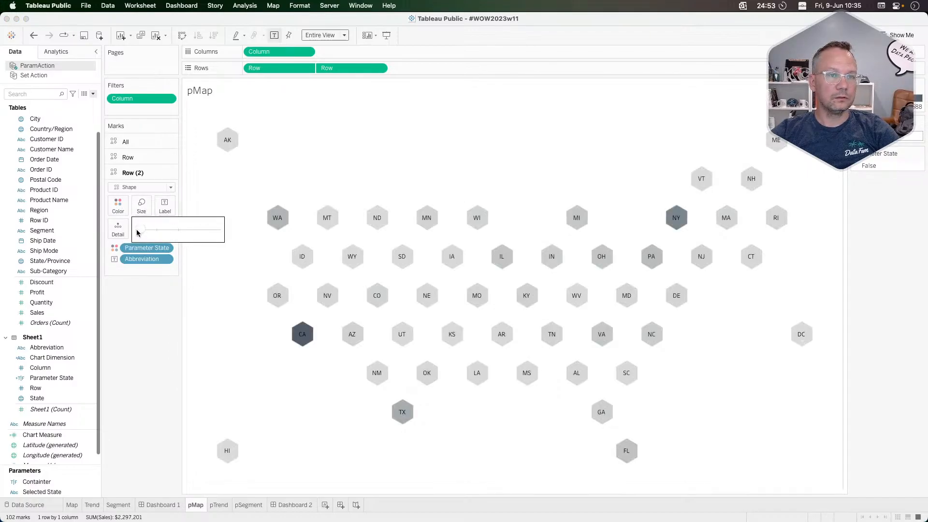
{"action": "left_click", "coordinate": [676, 221]}
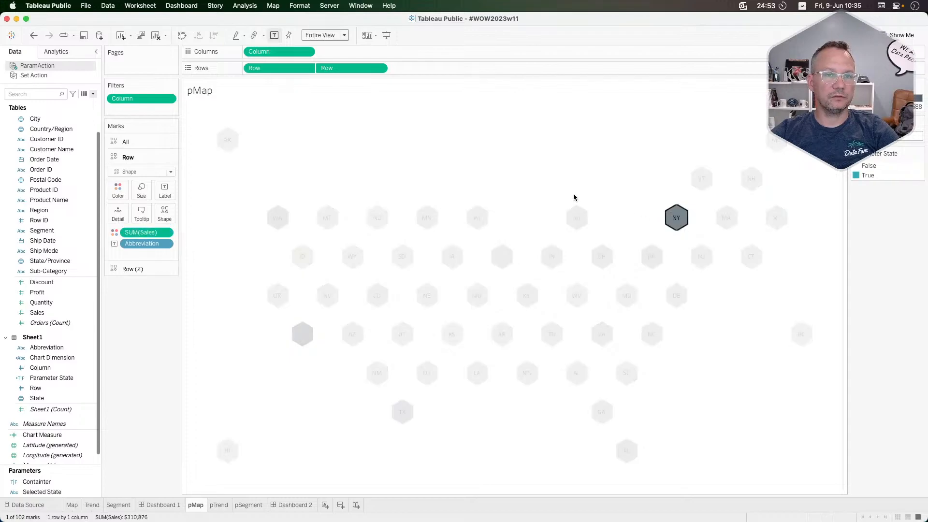
{"action": "left_click", "coordinate": [617, 191]}
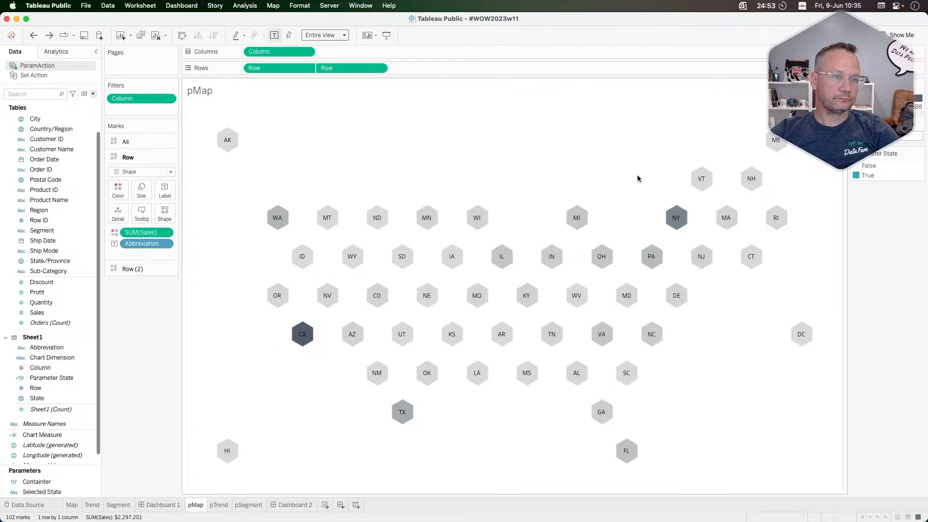
{"action": "left_click", "coordinate": [675, 215]}
{"action": "left_click", "coordinate": [676, 215]}
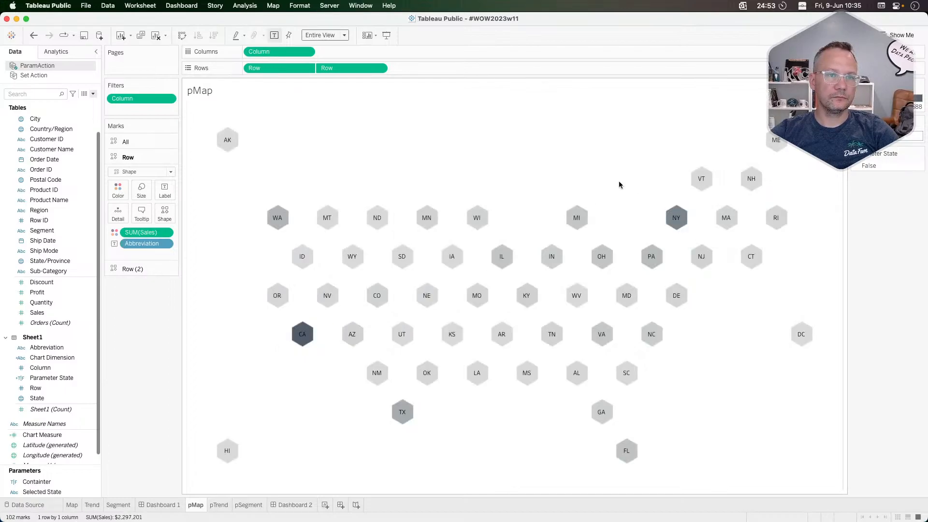
Enlarge the Row (2) hexagons until only a thin Sales-colored ring remains around them, testing the NY selection in between
{"action": "left_click", "coordinate": [132, 269]}
{"action": "left_click", "coordinate": [138, 205]}
{"action": "left_click", "coordinate": [180, 231]}
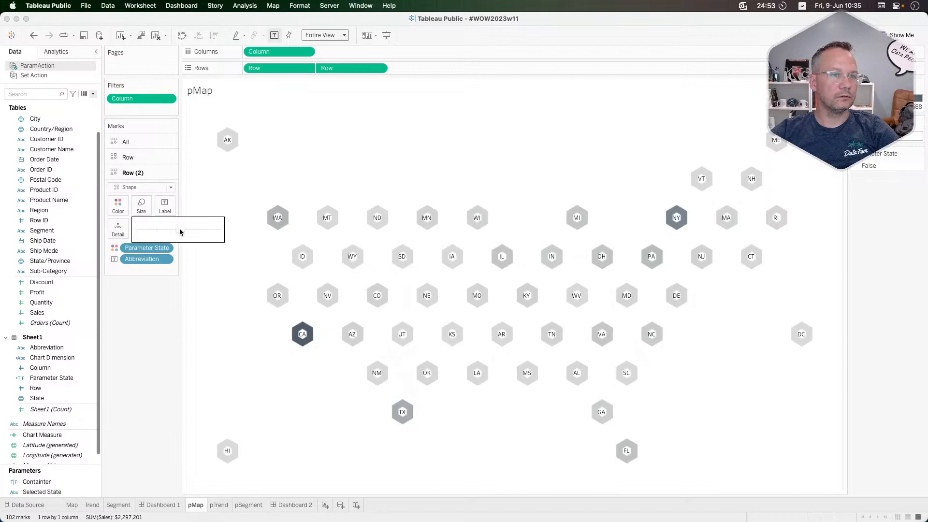
{"action": "left_click", "coordinate": [185, 230]}
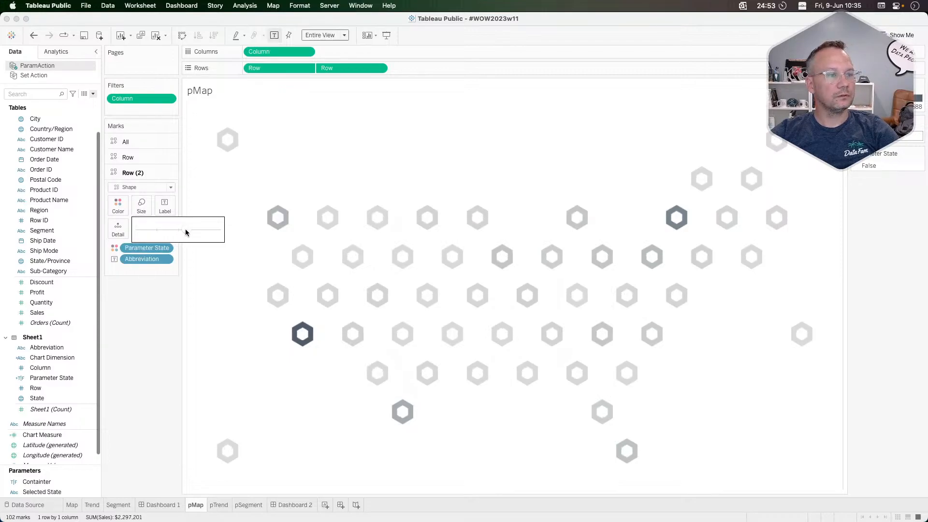
{"action": "left_click", "coordinate": [676, 216]}
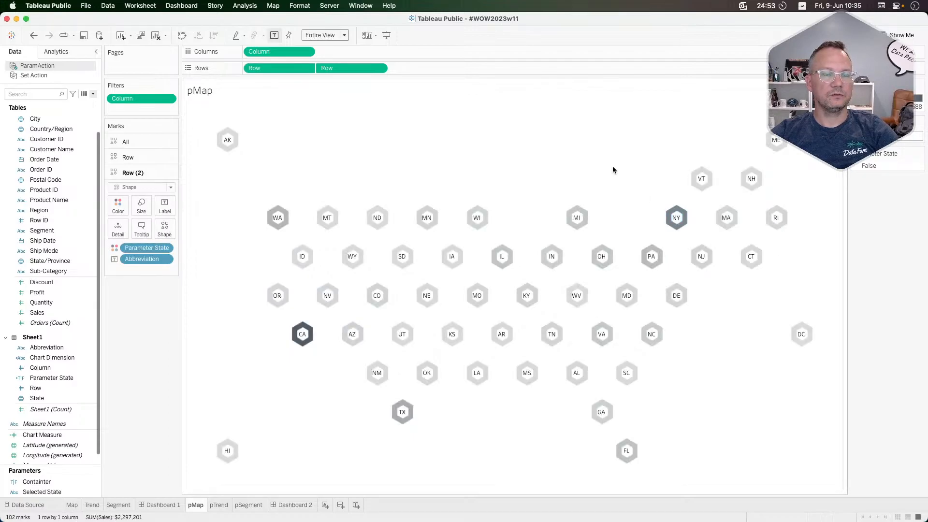
{"action": "left_click", "coordinate": [560, 156]}
{"action": "left_click", "coordinate": [142, 210]}
{"action": "left_click_drag", "start_coordinate": [191, 229], "coordinate": [195, 229]}
{"action": "left_click", "coordinate": [113, 386]}
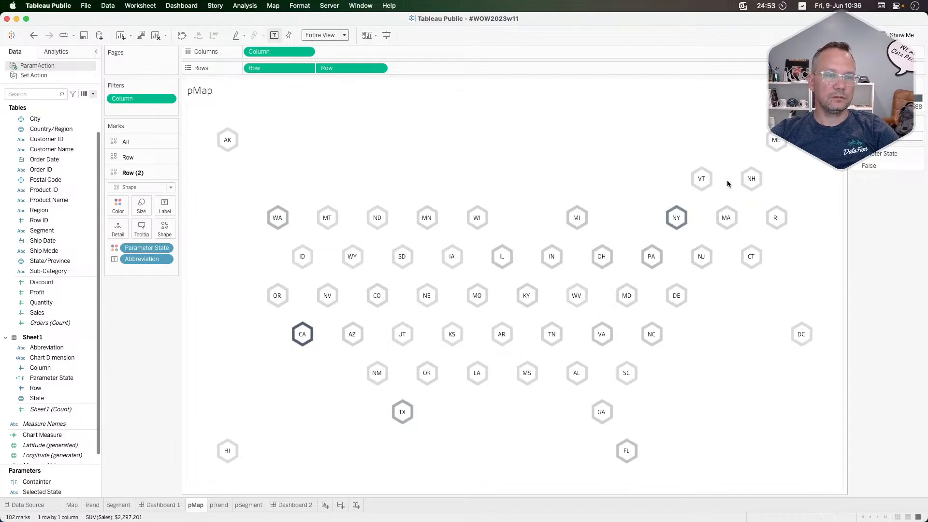
Test the highlight by selecting NY and MO on the map, and check the pTrend and pSegment sheets for Missouri
{"action": "left_click", "coordinate": [675, 221]}
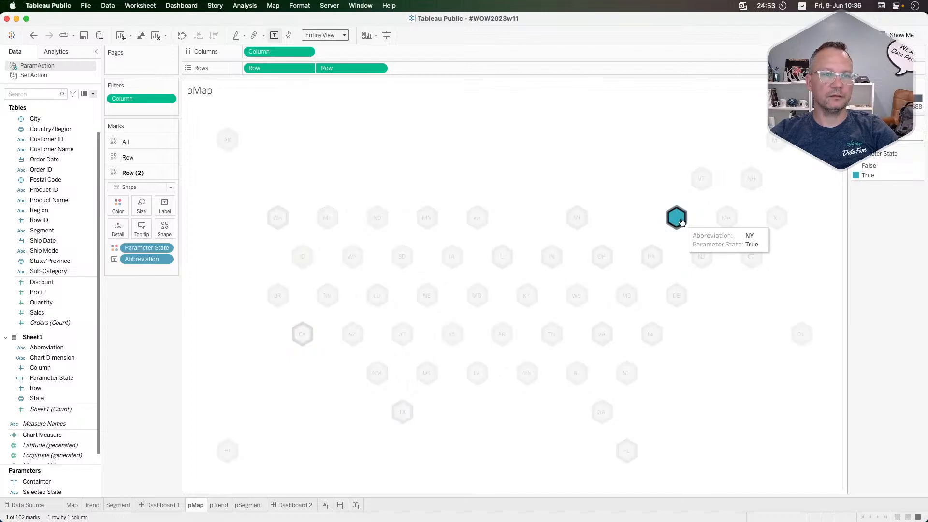
{"action": "left_click", "coordinate": [636, 213]}
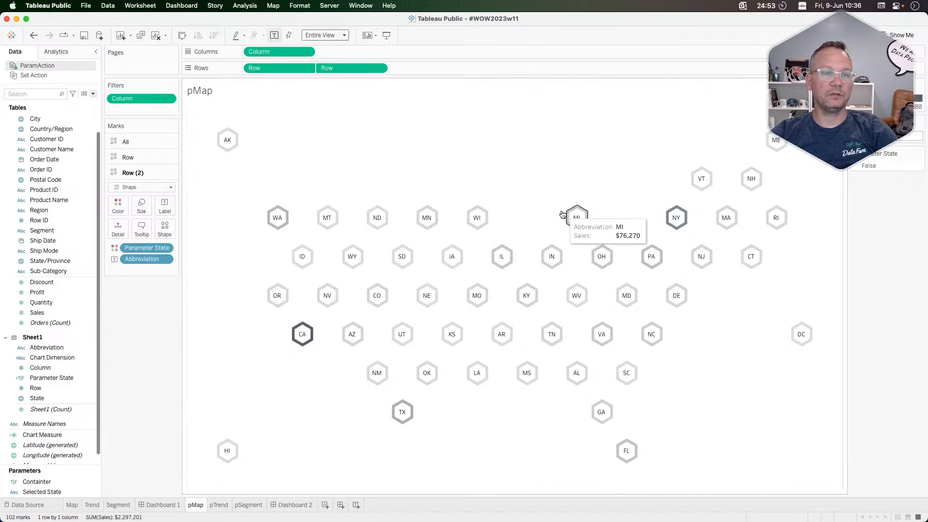
{"action": "left_click", "coordinate": [478, 300]}
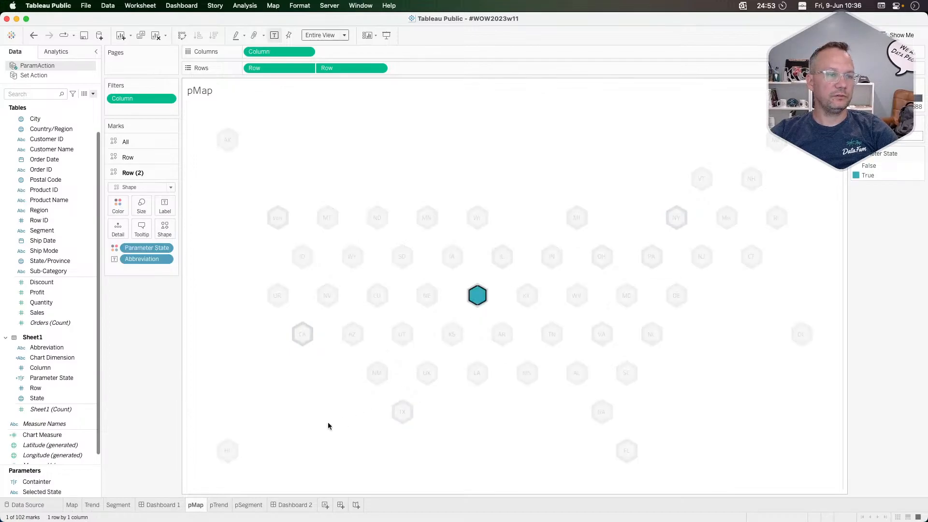
{"action": "left_click", "coordinate": [218, 506]}
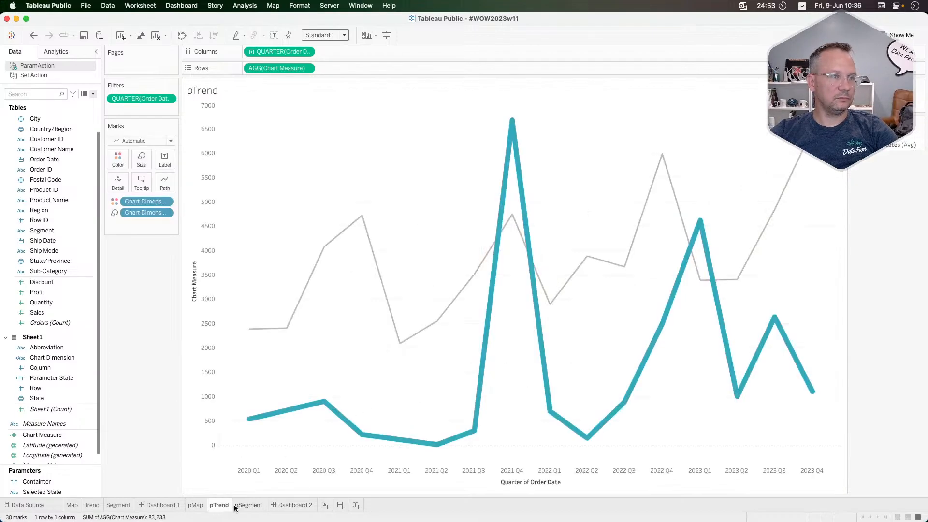
{"action": "left_click", "coordinate": [247, 505]}
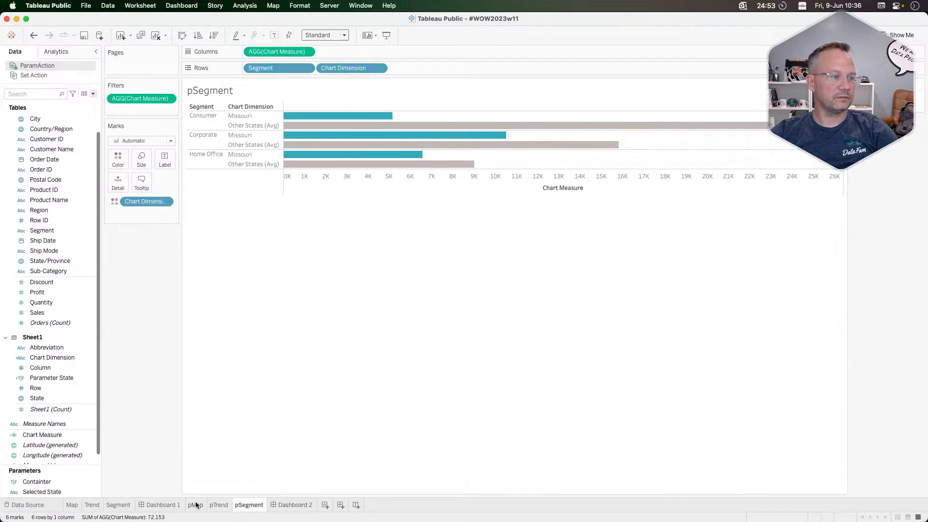
Look at Dashboard 1, select KY on the pMap sheet, and check how the pTrend sheet responds
{"action": "left_click", "coordinate": [161, 506]}
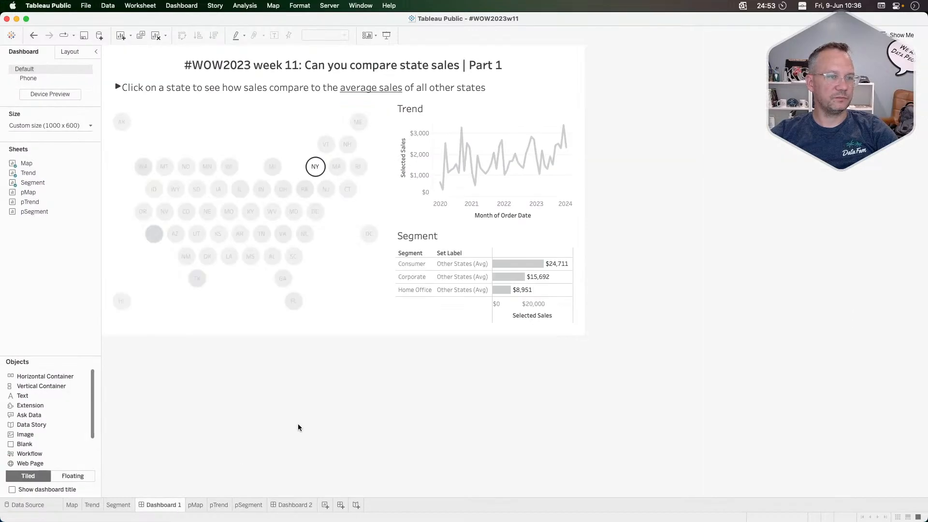
{"action": "left_click", "coordinate": [195, 505]}
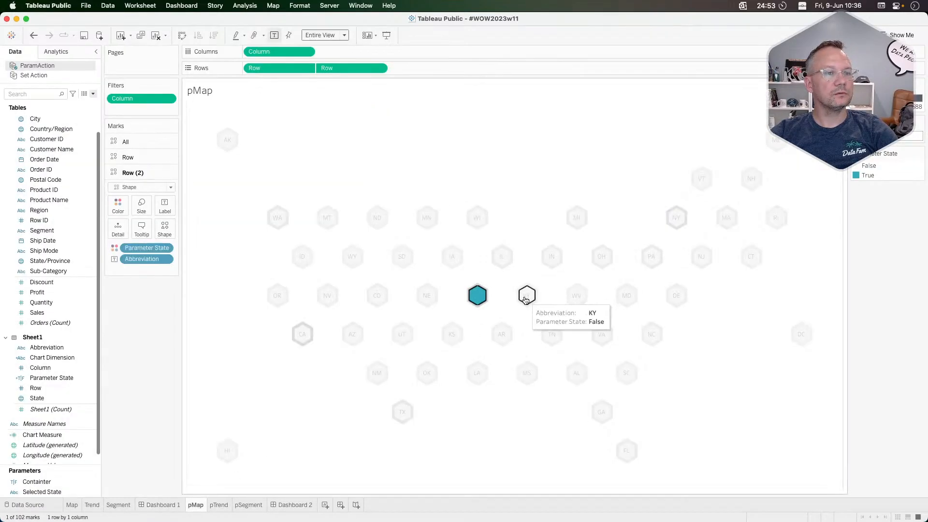
{"action": "left_click", "coordinate": [525, 298]}
{"action": "left_click", "coordinate": [219, 505]}
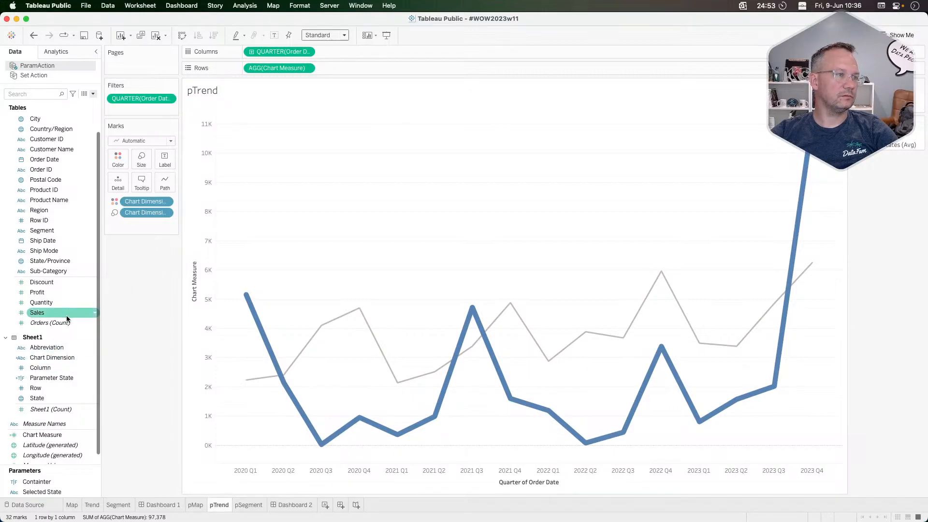
Create a calculated field named Trend Dimension
{"action": "left_click", "coordinate": [93, 97]}
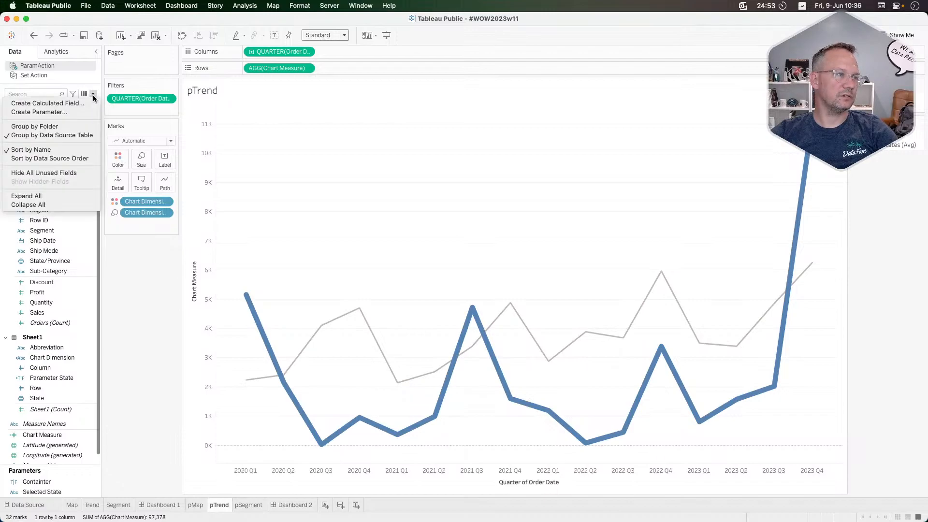
{"action": "left_click", "coordinate": [53, 101]}
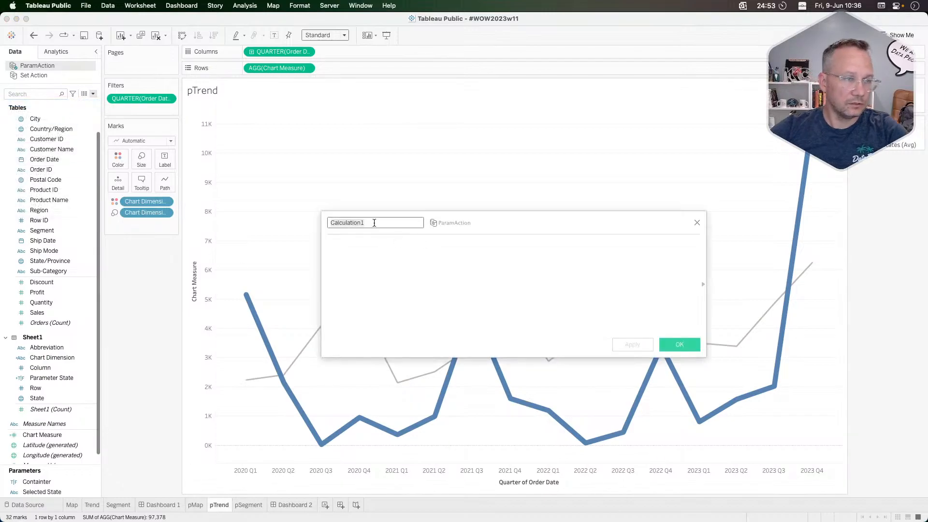
{"action": "type", "text": "Trend"}
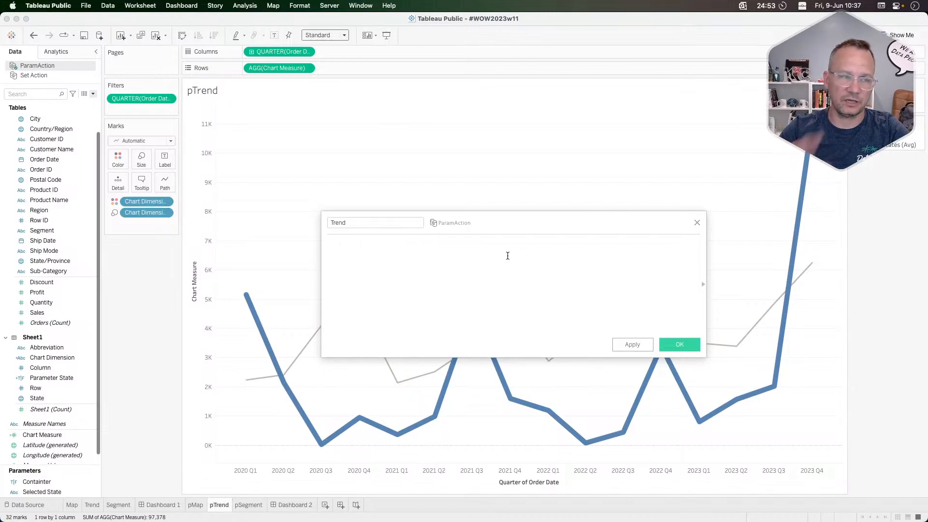
{"action": "left_click", "coordinate": [373, 222]}
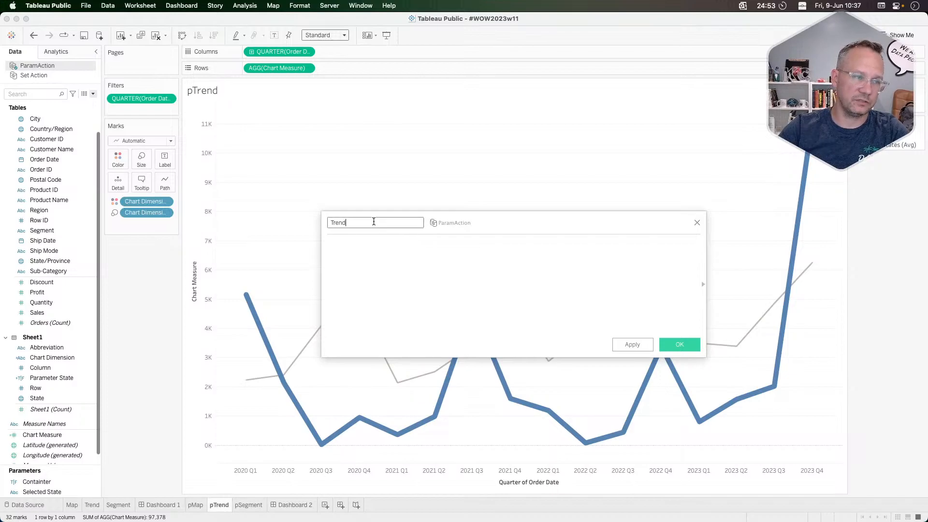
{"action": "type", "text": "Dimension"}
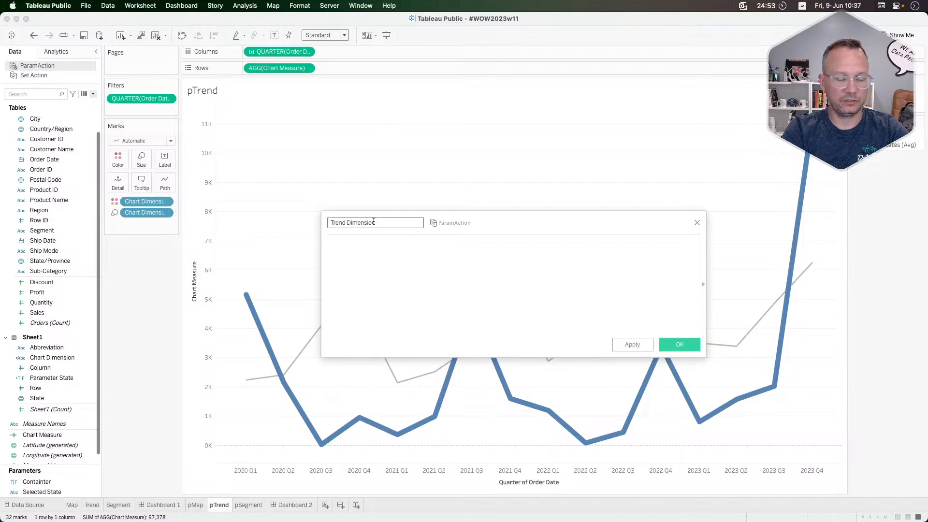
Start the Trend Dimension formula with if [Parameter State] then 'blue'
{"action": "type", "text": "if "}
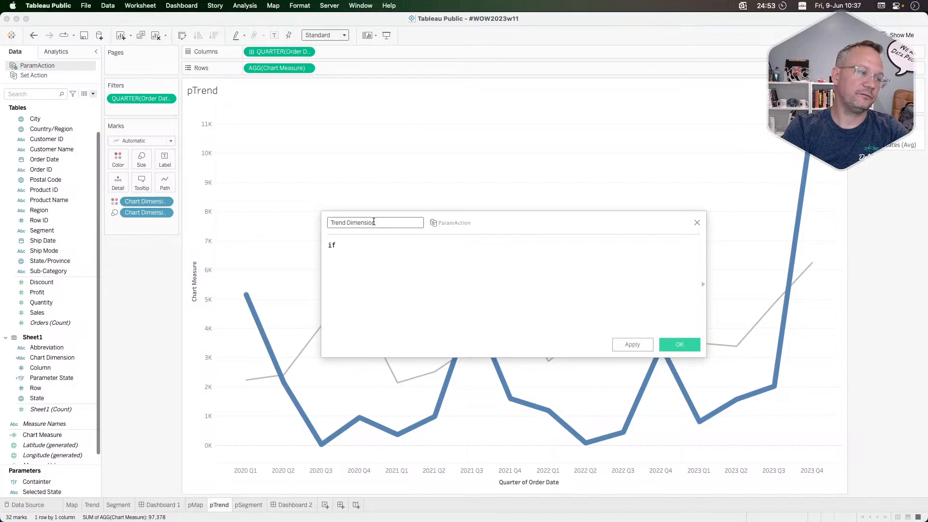
{"action": "type", "text": "char"}
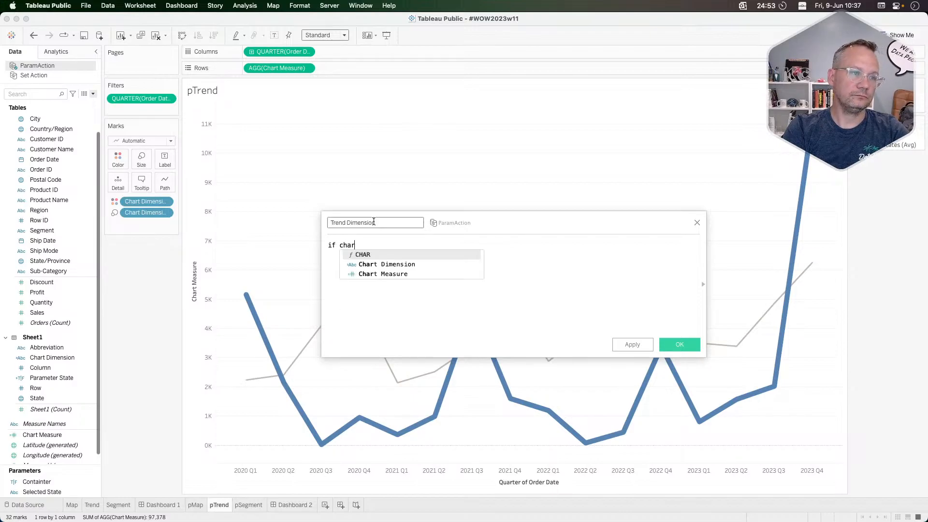
{"action": "key", "text": "BackSpace"}
{"action": "key", "text": "BackSpace"}
{"action": "key", "text": "BackSpace"}
{"action": "key", "text": "BackSpace"}
{"action": "type", "text": "par"}
{"action": "key", "text": "Return"}
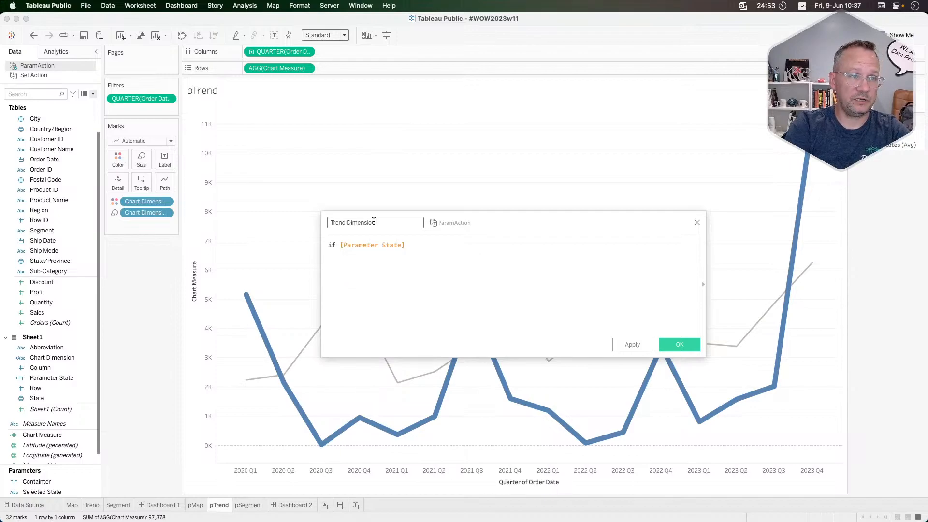
{"action": "type", "text": "then "}
{"action": "type", "text": "\"State"}
{"action": "key", "text": "BackSpace"}
{"action": "key", "text": "BackSpace"}
{"action": "key", "text": "BackSpace"}
{"action": "key", "text": "BackSpace"}
{"action": "key", "text": "BackSpace"}
{"action": "key", "text": "BackSpace"}
{"action": "type", "text": "'selec"}
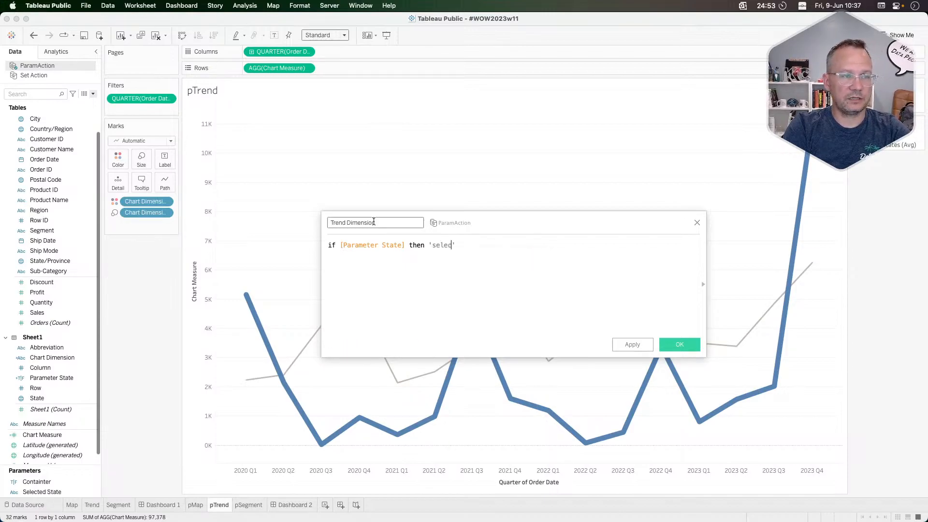
{"action": "type", "text": "te"}
{"action": "key", "text": "BackSpace"}
{"action": "key", "text": "BackSpace"}
{"action": "key", "text": "BackSpace"}
{"action": "key", "text": "BackSpace"}
{"action": "key", "text": "BackSpace"}
{"action": "key", "text": "BackSpace"}
{"action": "key", "text": "BackSpace"}
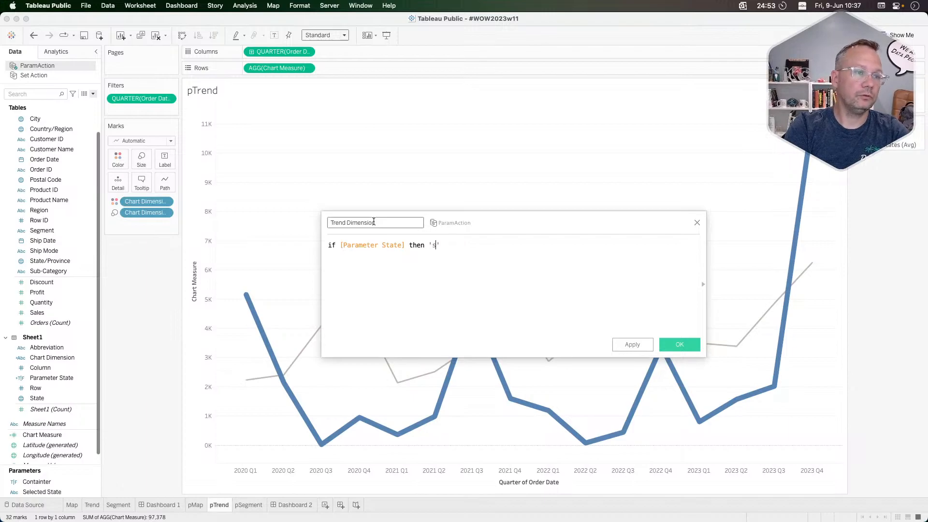
{"action": "type", "text": "blue"}
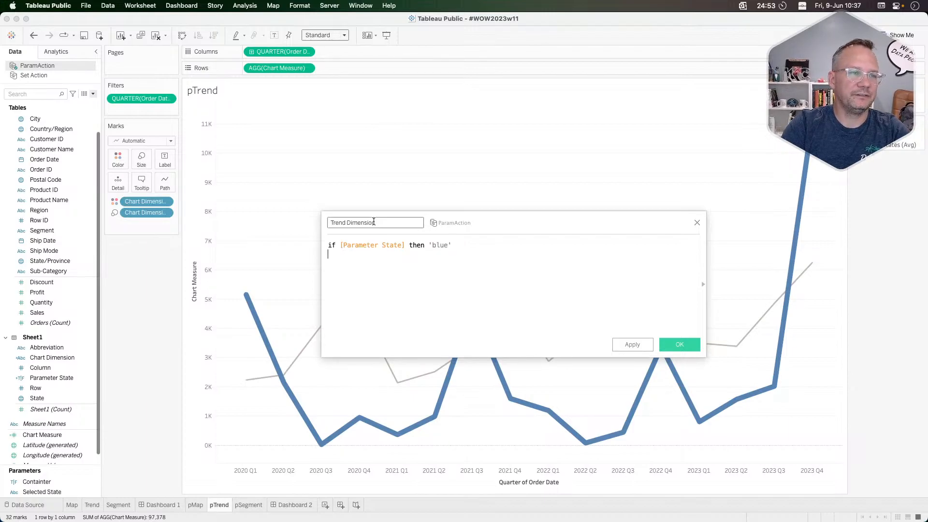
Complete the Trend Dimension formula with else 'gray' and END, and save the calculated field
{"action": "key", "text": "Return"}
{"action": "type", "text": "else 'gray' "}
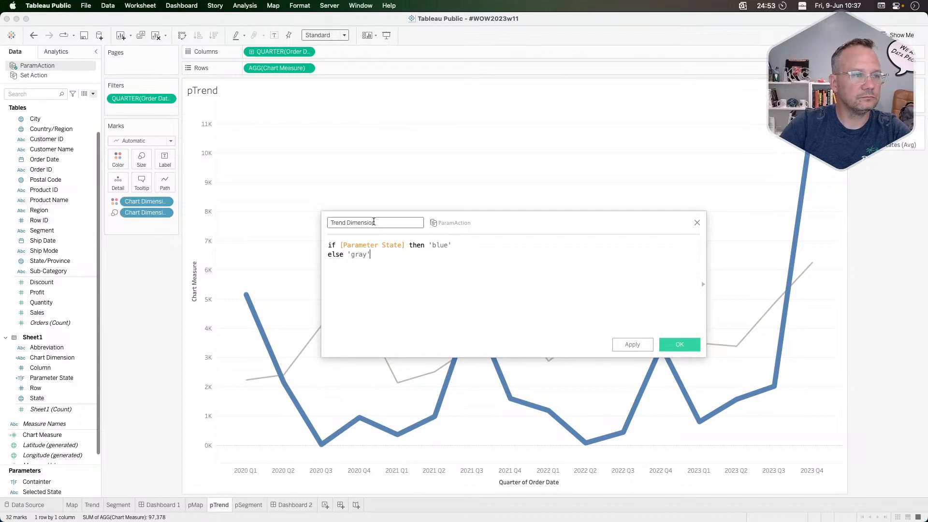
{"action": "type", "text": "emd"}
{"action": "key", "text": "Return"}
{"action": "key", "text": "BackSpace"}
{"action": "key", "text": "BackSpace"}
{"action": "key", "text": "BackSpace"}
{"action": "key", "text": "BackSpace"}
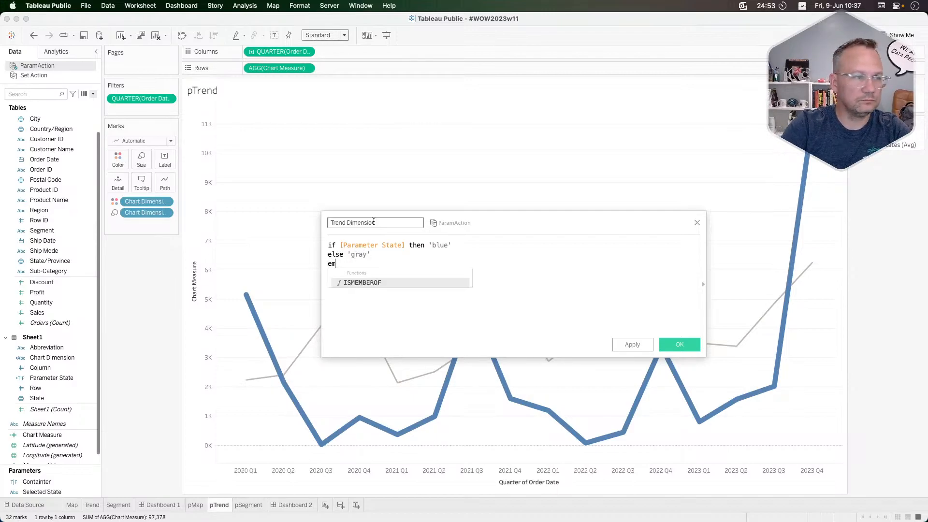
{"action": "type", "text": "END"}
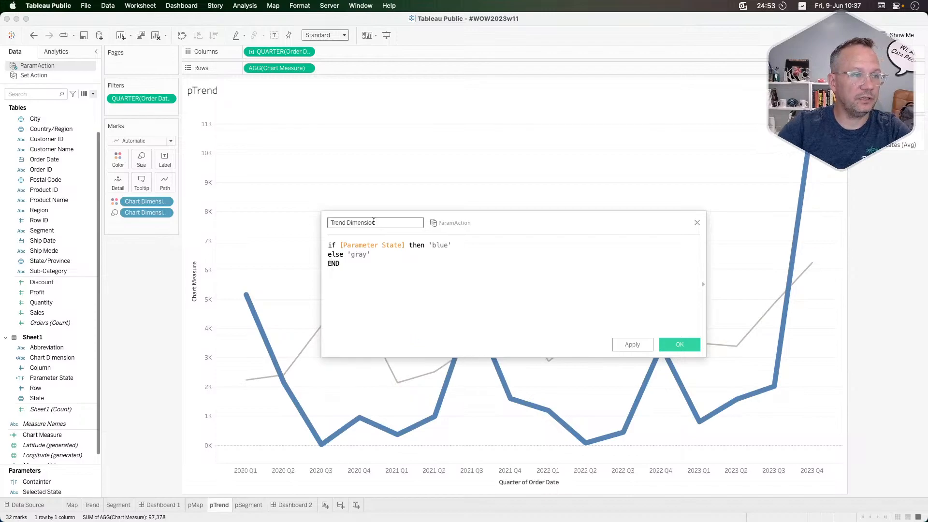
{"action": "left_click", "coordinate": [684, 344]}
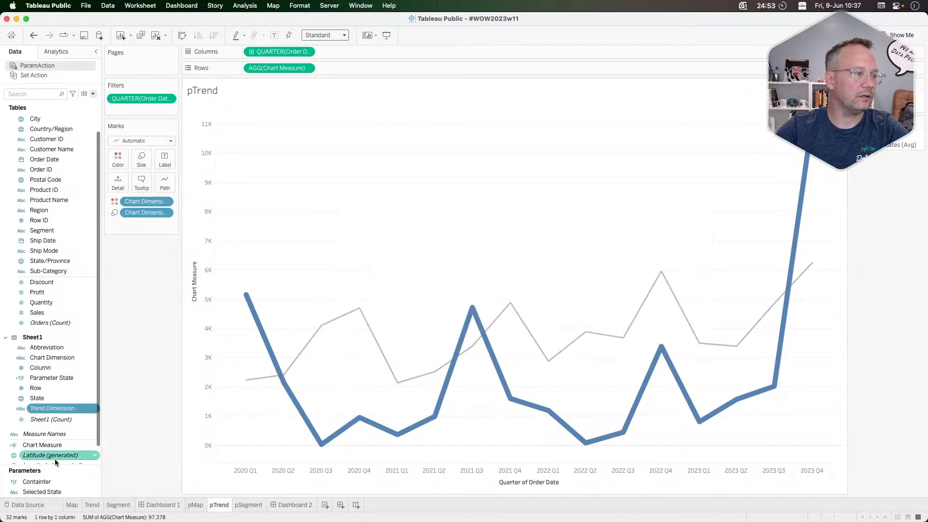
Color the pTrend lines by Trend Dimension instead of Chart Dimension, and assign the blue item the light teal-blue of the Nuriel Stone palette
{"action": "left_click_drag", "start_coordinate": [53, 408], "coordinate": [139, 202]}
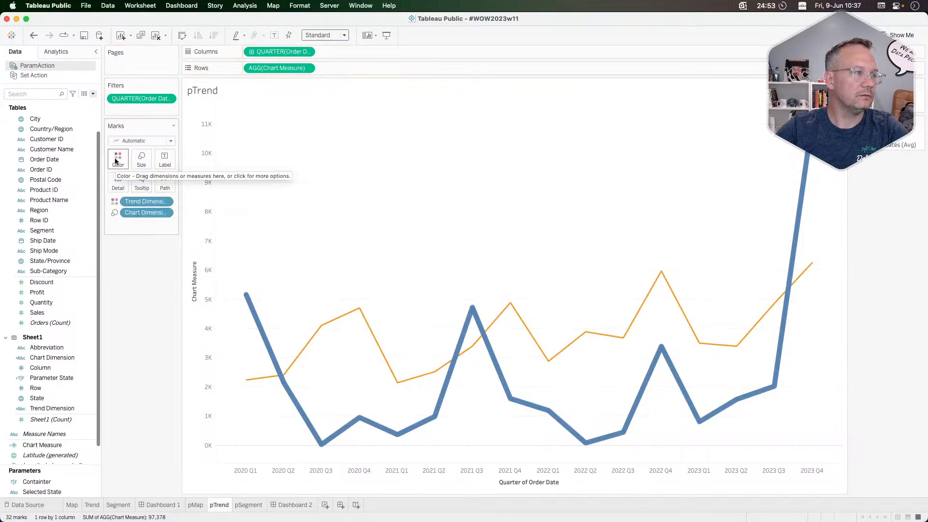
{"action": "left_click", "coordinate": [118, 159]}
{"action": "left_click", "coordinate": [150, 191]}
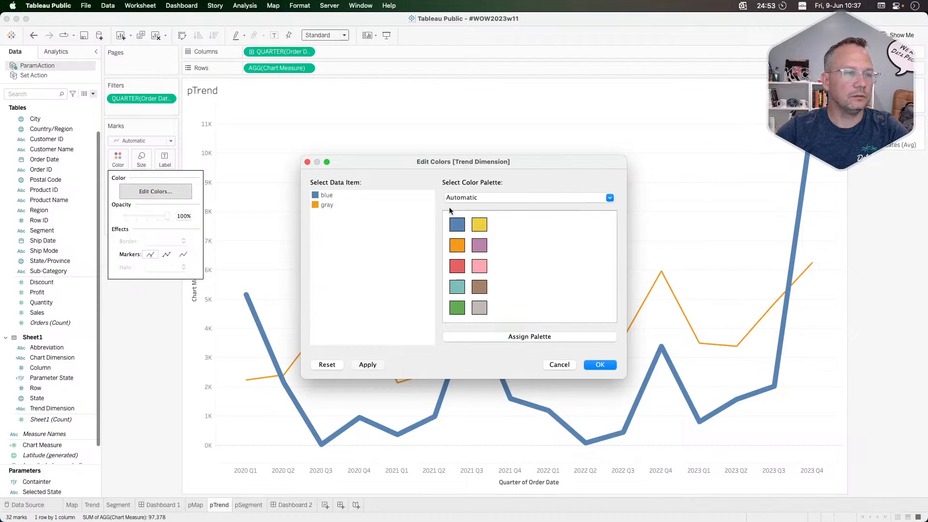
{"action": "left_click", "coordinate": [468, 198]}
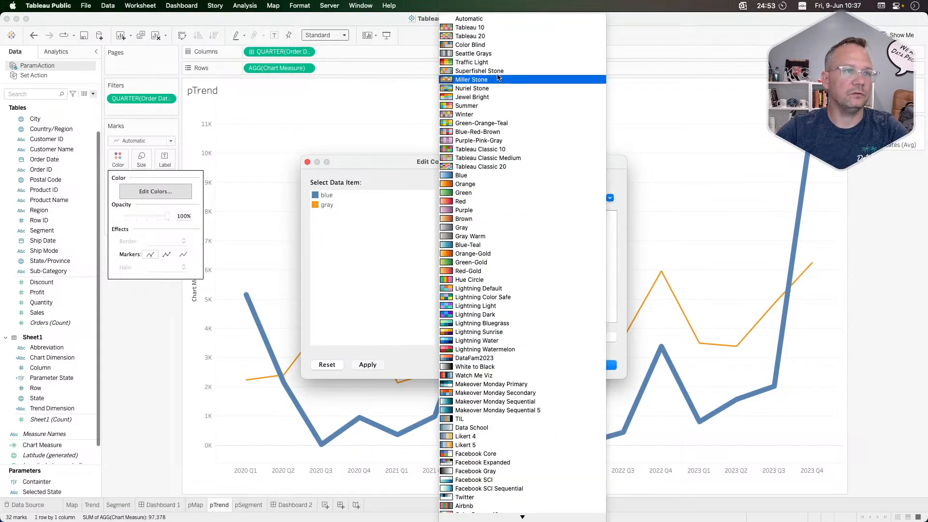
{"action": "left_click", "coordinate": [491, 87]}
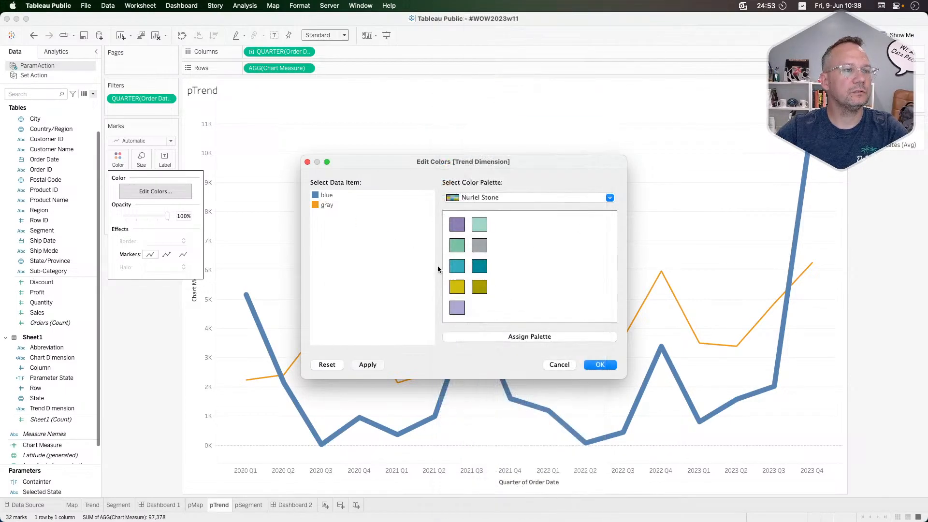
{"action": "left_click", "coordinate": [456, 265]}
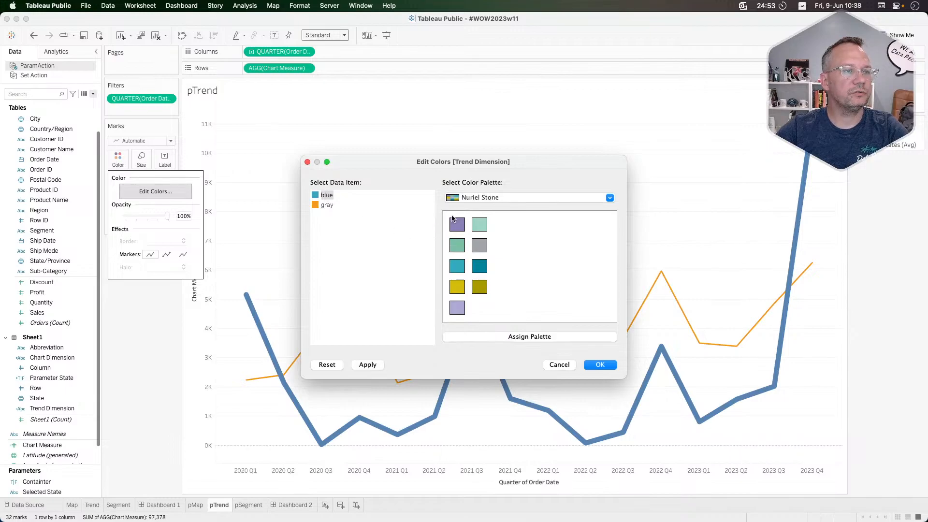
Assign the gray item a light gray from the Gray palette and apply the Trend Dimension colors
{"action": "left_click", "coordinate": [471, 198]}
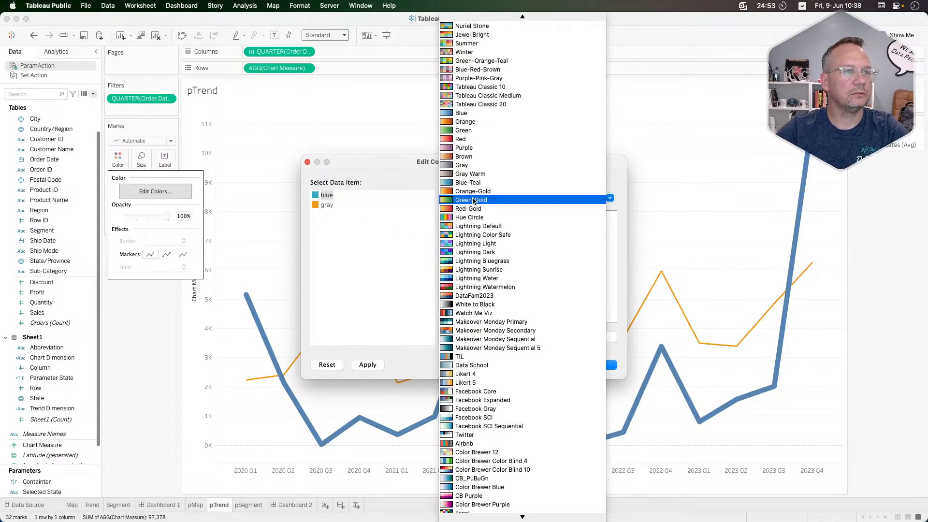
{"action": "left_click", "coordinate": [464, 165]}
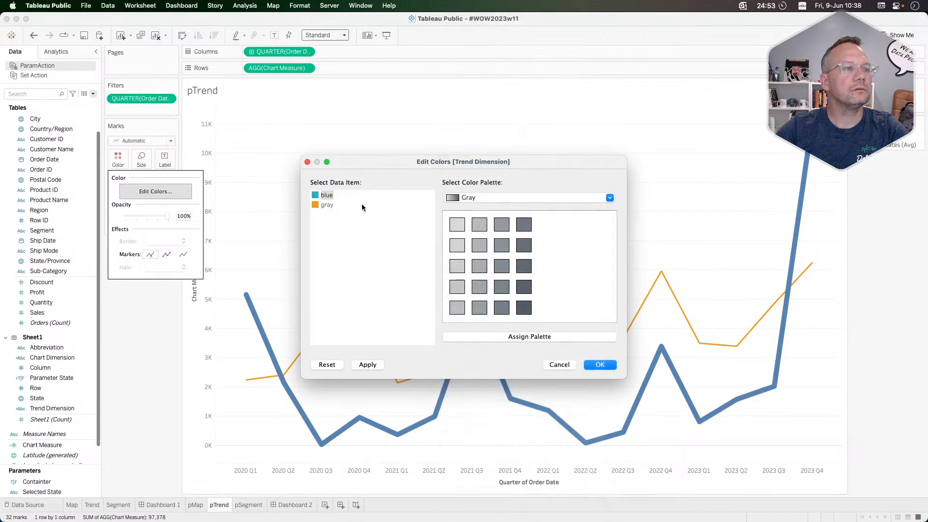
{"action": "left_click", "coordinate": [457, 308]}
{"action": "left_click", "coordinate": [367, 365]}
{"action": "left_click", "coordinate": [599, 365]}
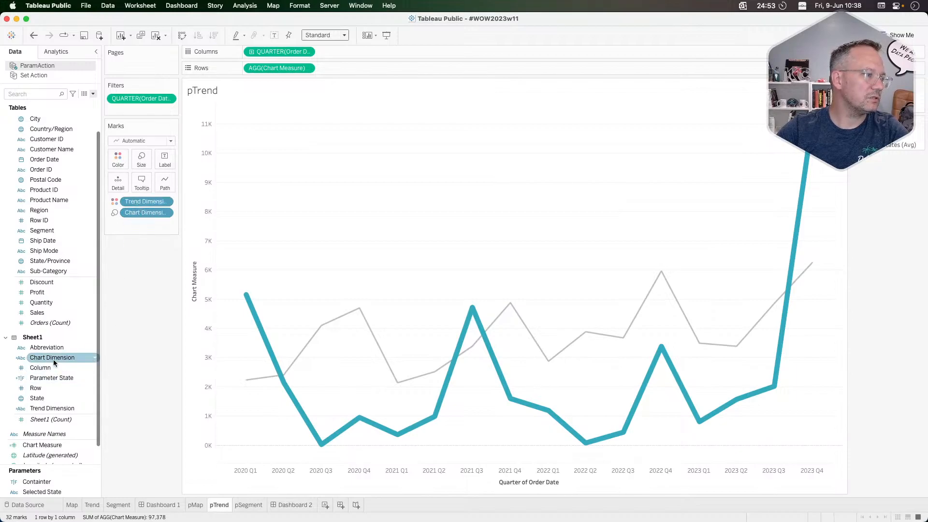
Size the pTrend lines by Trend Dimension instead of Chart Dimension, and edit the sizes so the blue line is thicker than the gray one
{"action": "left_click_drag", "start_coordinate": [62, 409], "coordinate": [151, 214]}
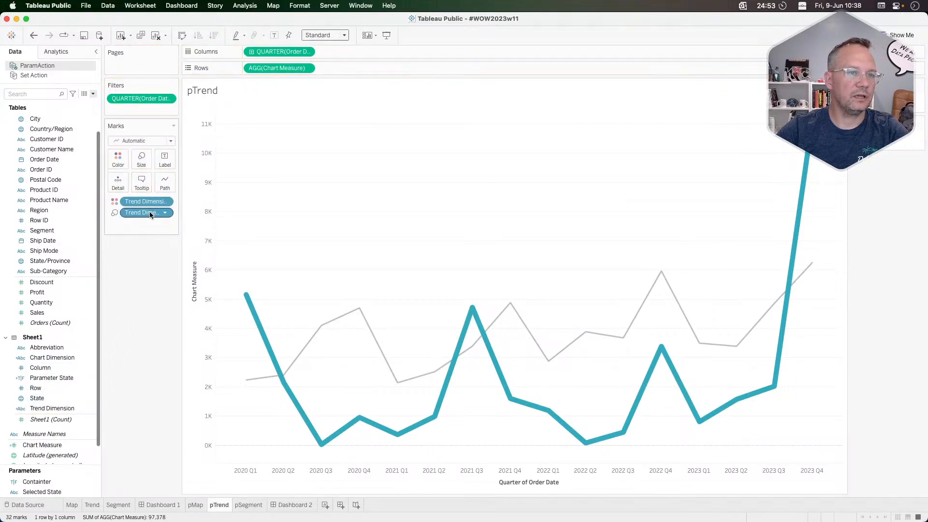
{"action": "left_click", "coordinate": [920, 124]}
{"action": "left_click", "coordinate": [893, 150]}
{"action": "left_click", "coordinate": [449, 274]}
{"action": "left_click", "coordinate": [574, 314]}
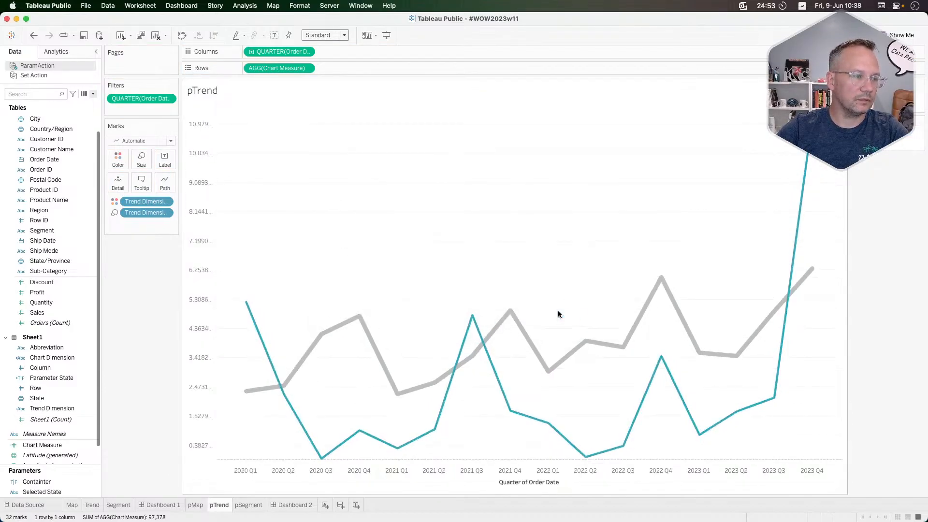
Color the pSegment bars by Trend Dimension in place of Chart Dimension
{"action": "left_click", "coordinate": [246, 505]}
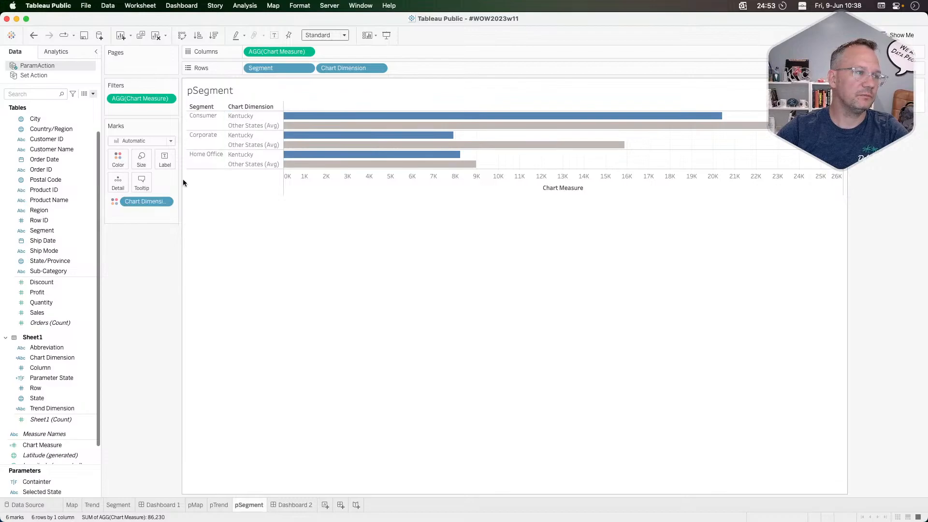
{"action": "left_click_drag", "start_coordinate": [51, 409], "coordinate": [135, 201]}
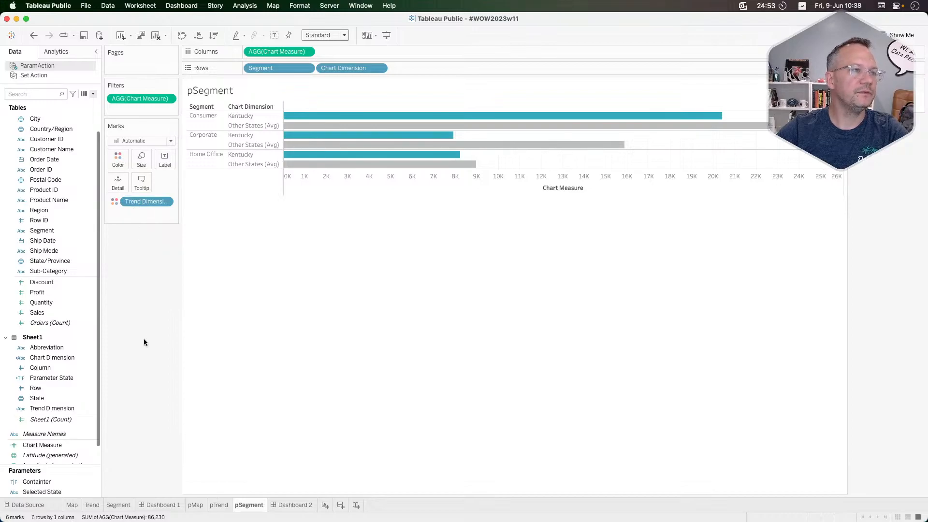
Add a tiled horizontal container to the empty Dashboard 2 and place the pMap sheet in it
{"action": "left_click", "coordinate": [291, 504]}
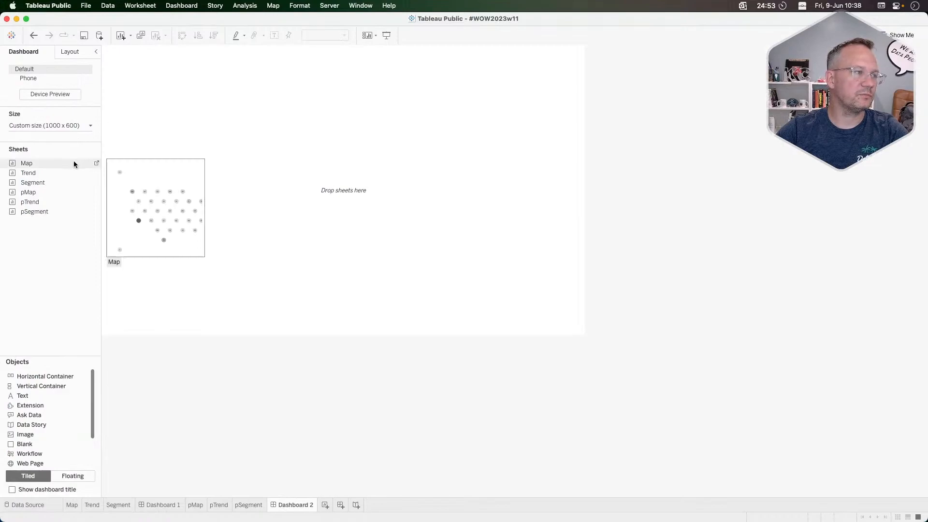
{"action": "mouse_move", "coordinate": [45, 191]}
{"action": "left_mouse_down"}
{"action": "mouse_move", "coordinate": [218, 174]}
{"action": "mouse_move", "coordinate": [54, 188]}
{"action": "left_mouse_up"}
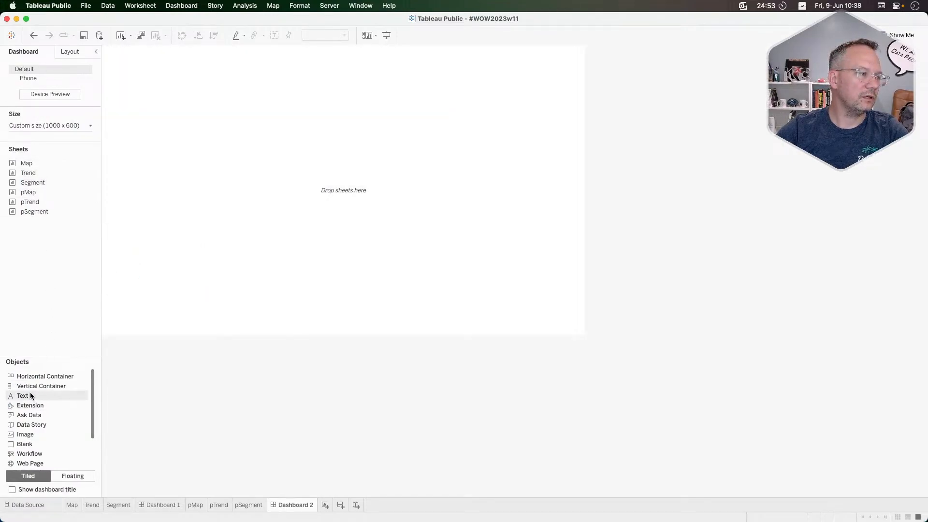
{"action": "left_click", "coordinate": [42, 375]}
{"action": "left_click_drag", "start_coordinate": [42, 375], "coordinate": [318, 190]}
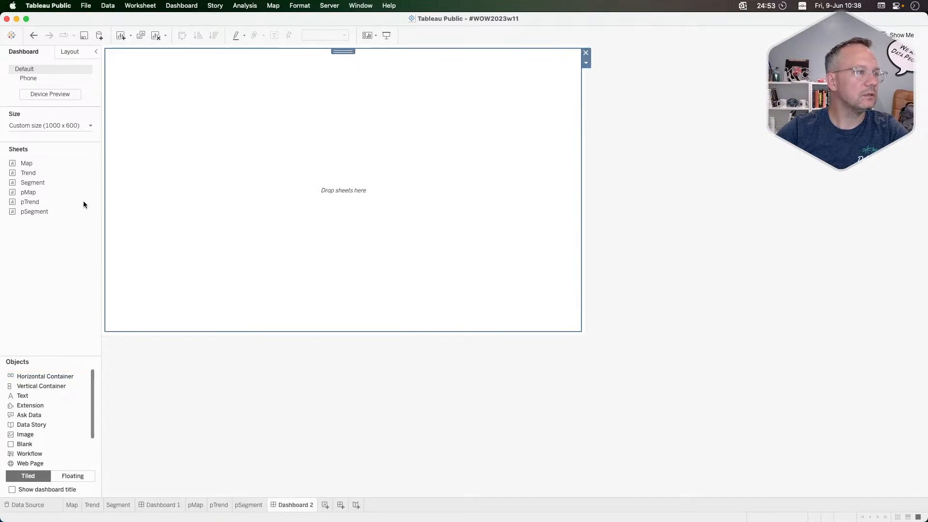
{"action": "left_click_drag", "start_coordinate": [56, 193], "coordinate": [241, 187]}
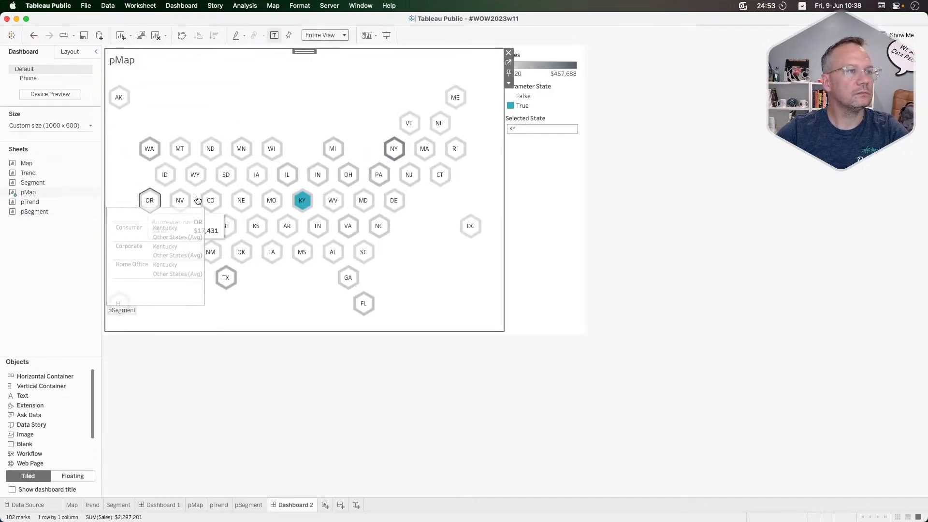
Add a vertical container beside the pMap sheet on Dashboard 2 and stack pTrend above pSegment in it
{"action": "mouse_move", "coordinate": [80, 204]}
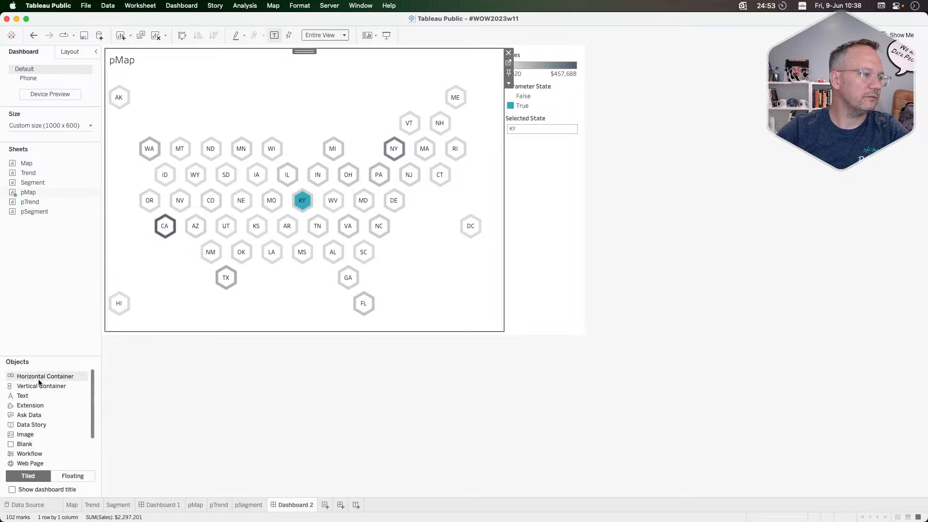
{"action": "left_click_drag", "start_coordinate": [39, 385], "coordinate": [492, 219]}
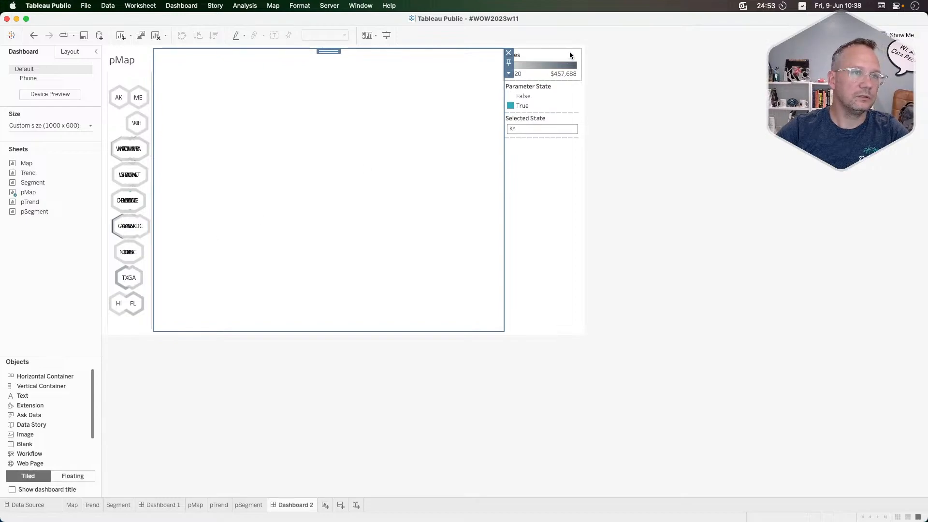
{"action": "left_click_drag", "start_coordinate": [34, 202], "coordinate": [303, 150]}
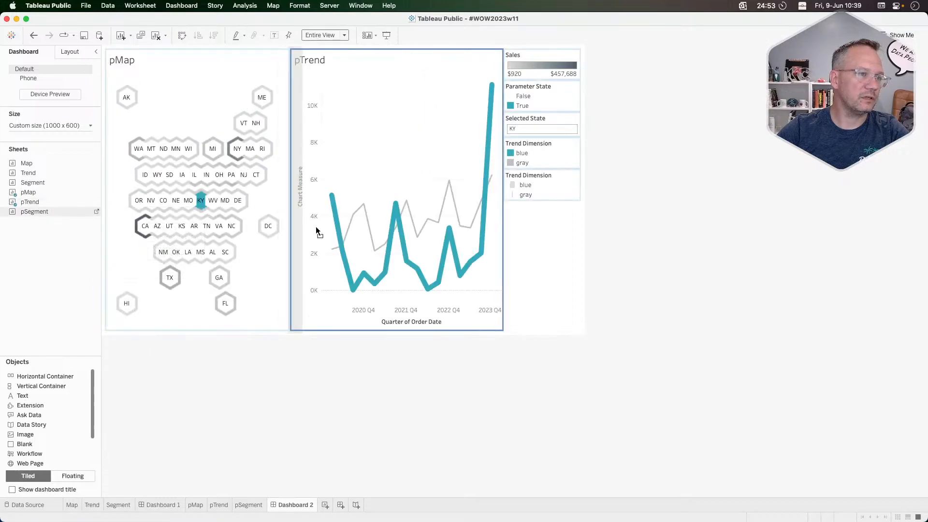
{"action": "left_click_drag", "start_coordinate": [387, 250], "coordinate": [387, 249]}
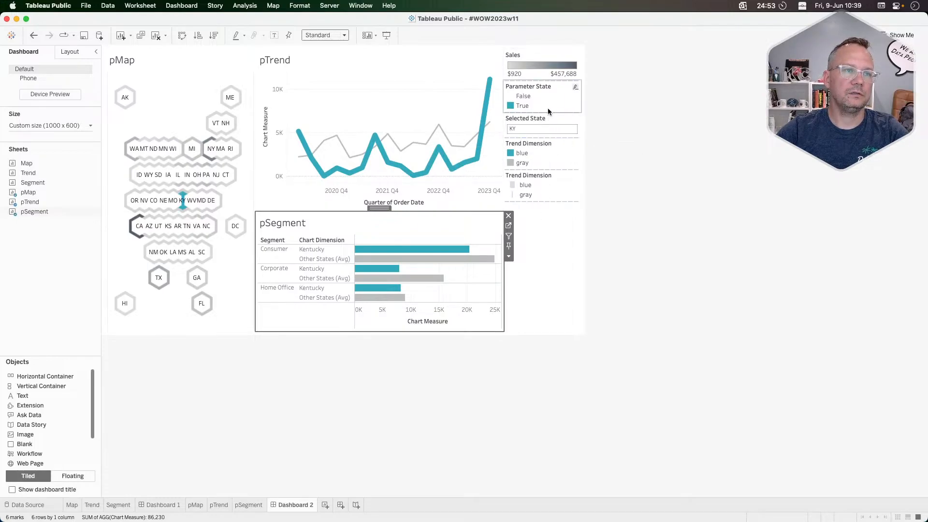
Make the Sales color legend floating and place it over the lower part of the pMap sheet, between HI and FL
{"action": "left_click", "coordinate": [546, 54]}
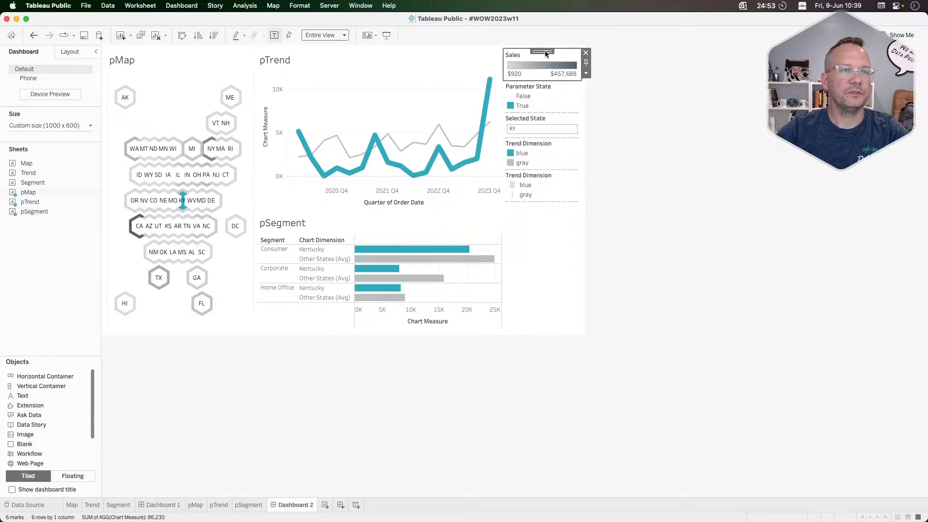
{"action": "left_click", "coordinate": [585, 74]}
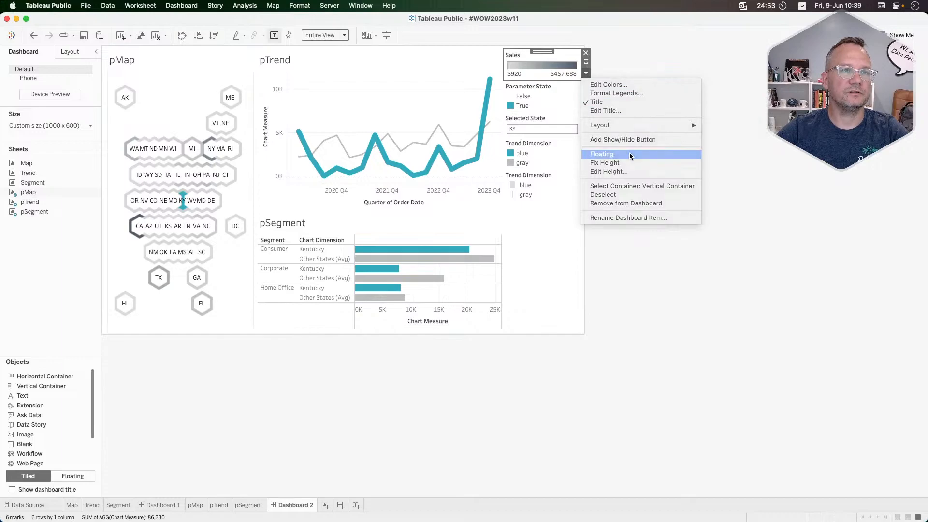
{"action": "left_click", "coordinate": [631, 155]}
{"action": "left_click_drag", "start_coordinate": [525, 57], "coordinate": [168, 287]}
Remove the container with the remaining legends and parameter control from Dashboard 2, and widen pMap against the pTrend and pSegment column
{"action": "left_click", "coordinate": [571, 248]}
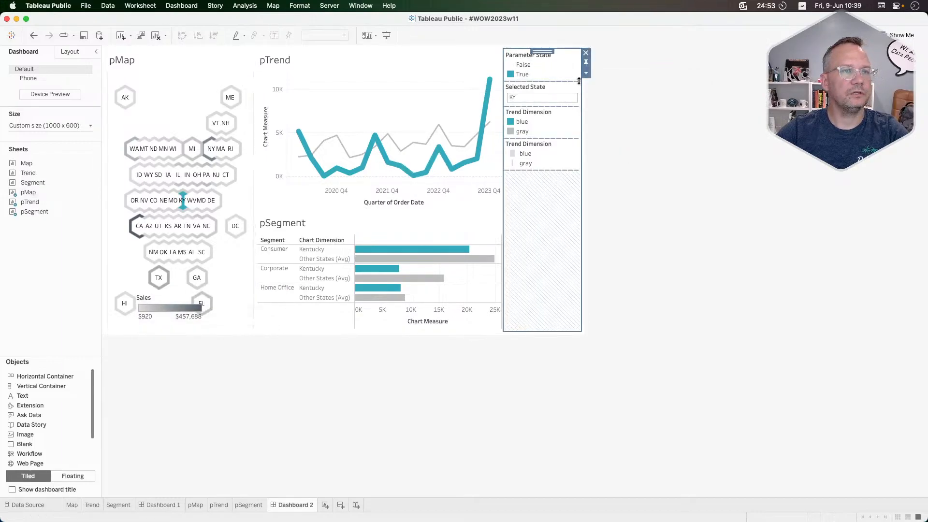
{"action": "left_click", "coordinate": [586, 54]}
{"action": "left_click", "coordinate": [493, 289]}
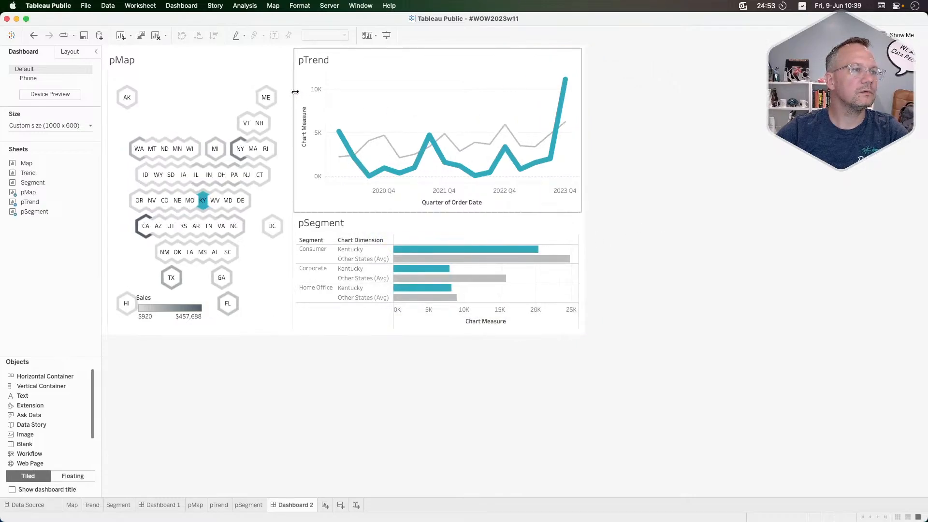
{"action": "left_click_drag", "start_coordinate": [294, 92], "coordinate": [429, 90]}
Reduce the mark size range of Trend Dimension on the pTrend sheet to make the blue line thinner, and return to Dashboard 2
{"action": "left_click", "coordinate": [537, 100]}
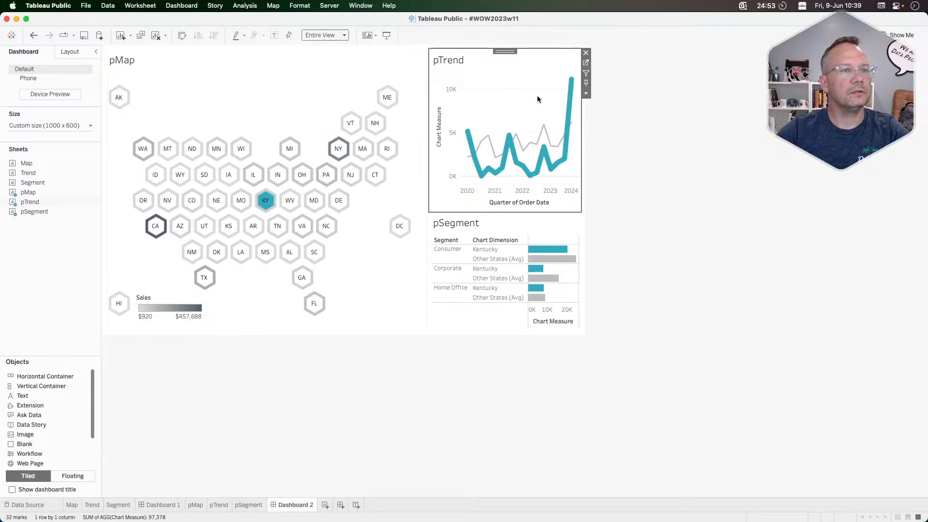
{"action": "left_click", "coordinate": [586, 61]}
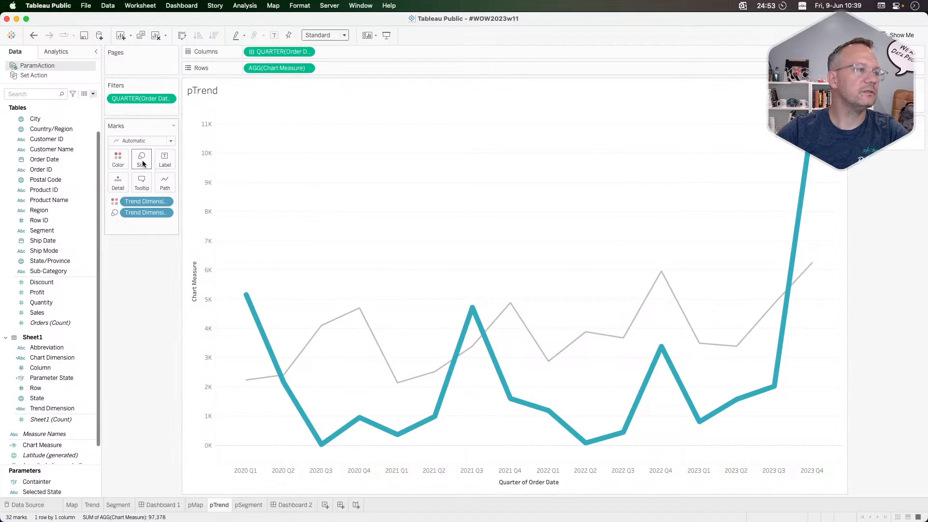
{"action": "left_click", "coordinate": [920, 124]}
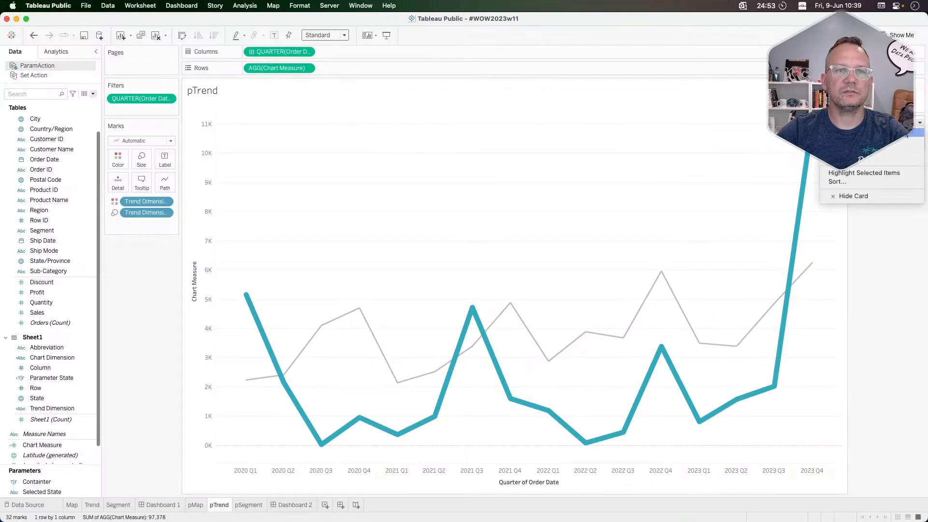
{"action": "left_click", "coordinate": [907, 137]}
{"action": "left_click_drag", "start_coordinate": [462, 245], "coordinate": [459, 245]}
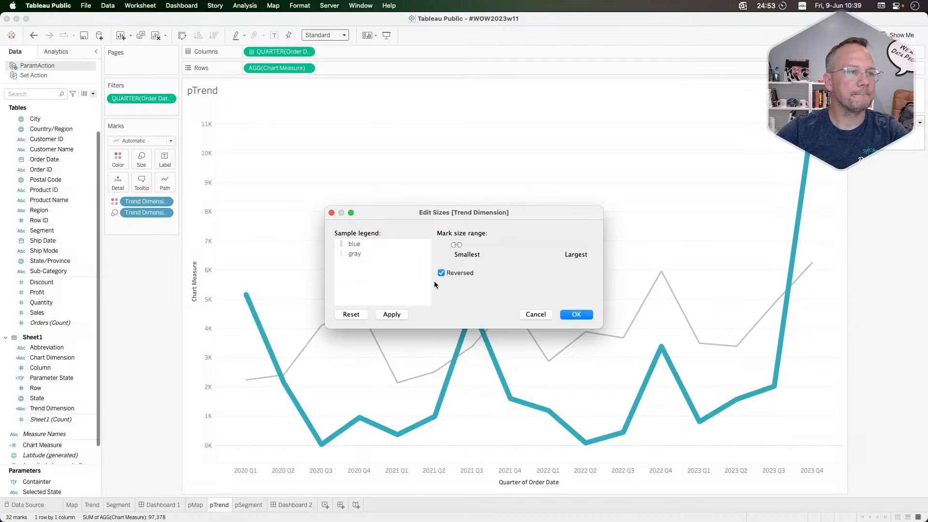
{"action": "left_click", "coordinate": [395, 314]}
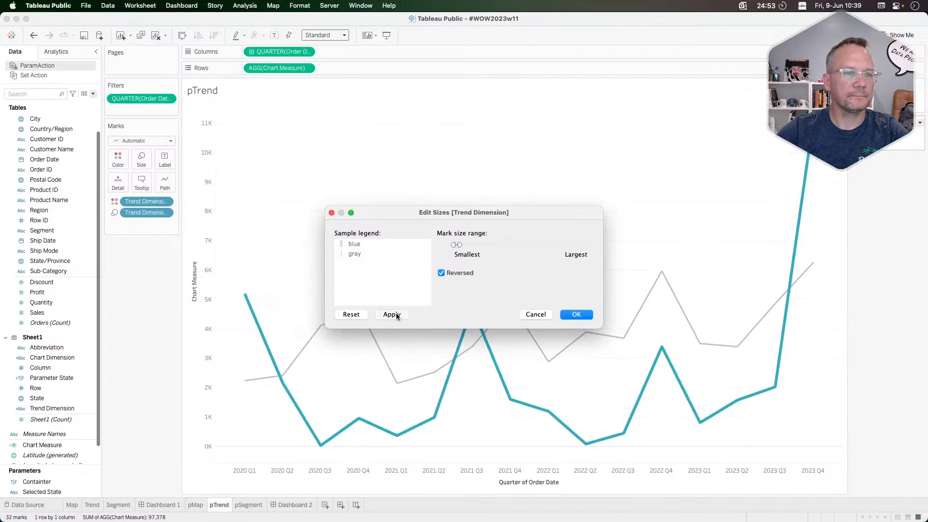
{"action": "left_click", "coordinate": [576, 314]}
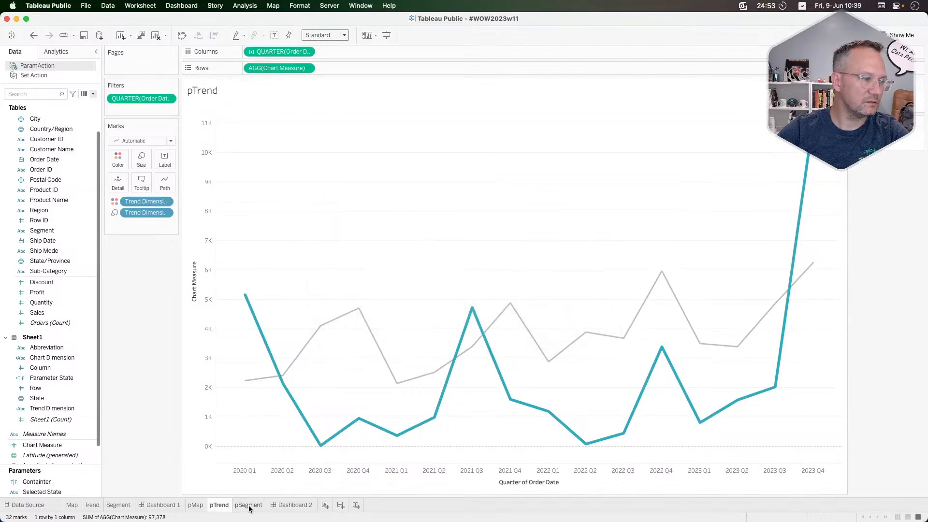
{"action": "left_click", "coordinate": [286, 504]}
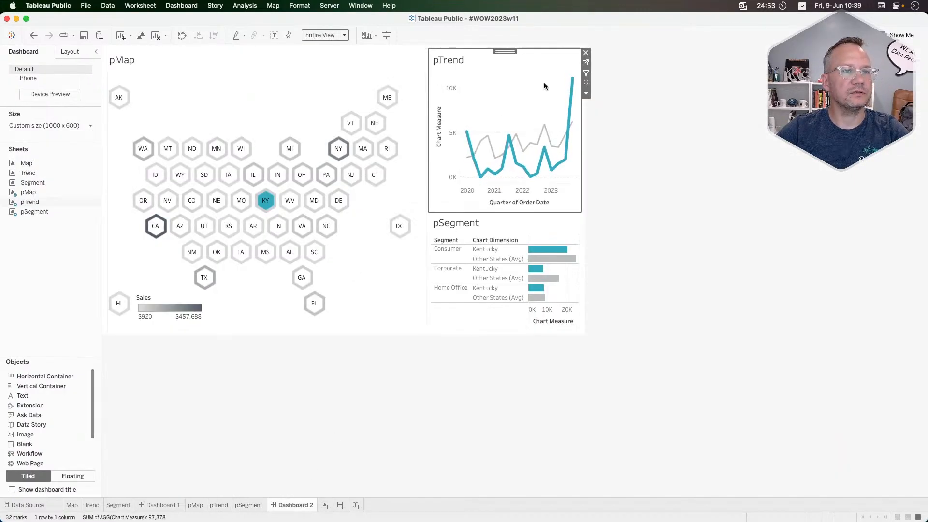
Remove Trend Dimension from the pTrend line size, give both lines a uniform medium thickness, and return to Dashboard 2
{"action": "left_click", "coordinate": [586, 63]}
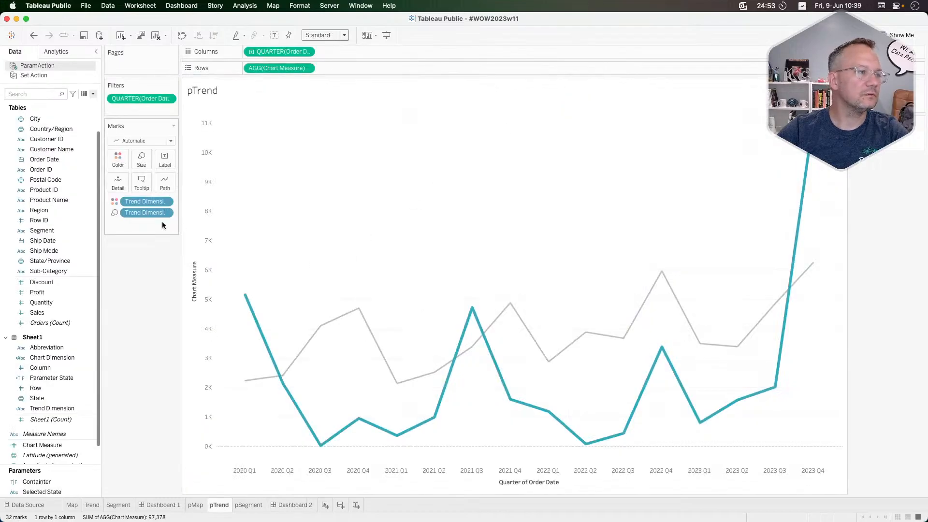
{"action": "left_click_drag", "start_coordinate": [144, 215], "coordinate": [146, 275]}
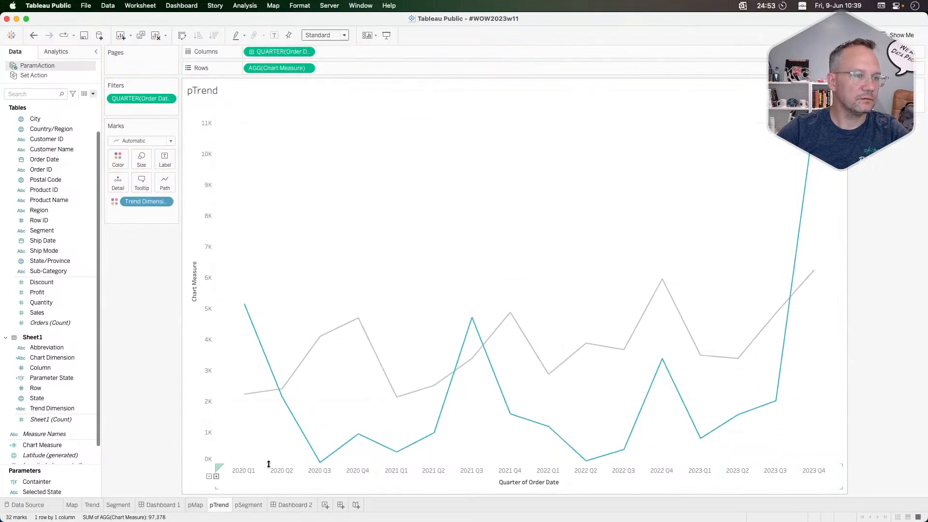
{"action": "left_click", "coordinate": [142, 161]}
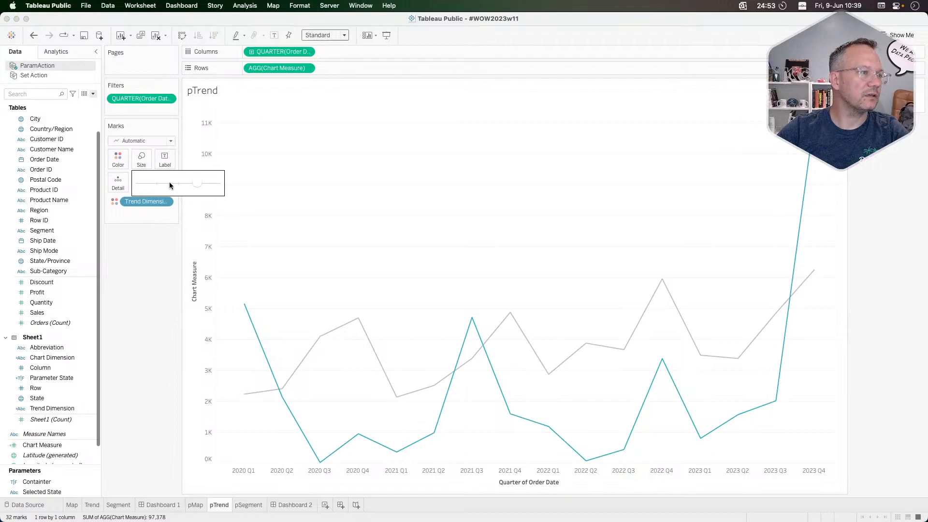
{"action": "left_click", "coordinate": [154, 183]}
{"action": "left_click", "coordinate": [181, 184]}
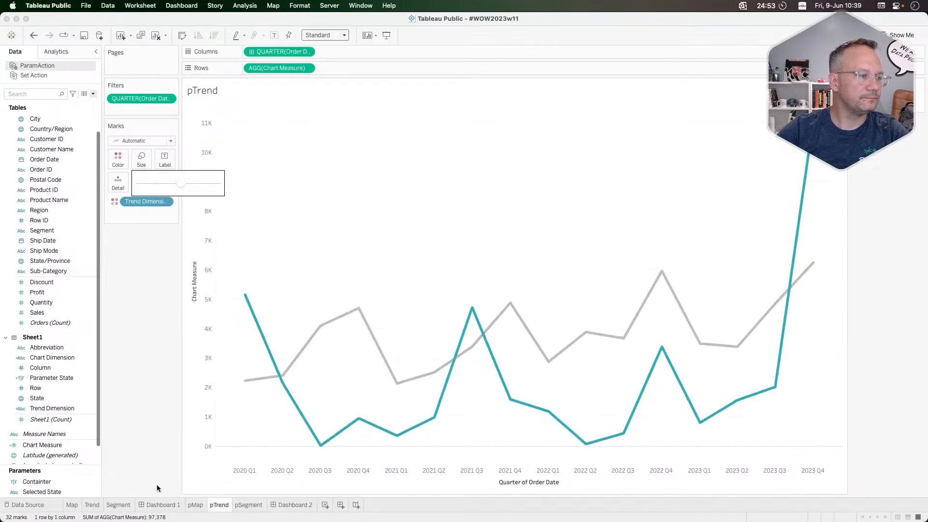
{"action": "left_click", "coordinate": [292, 505]}
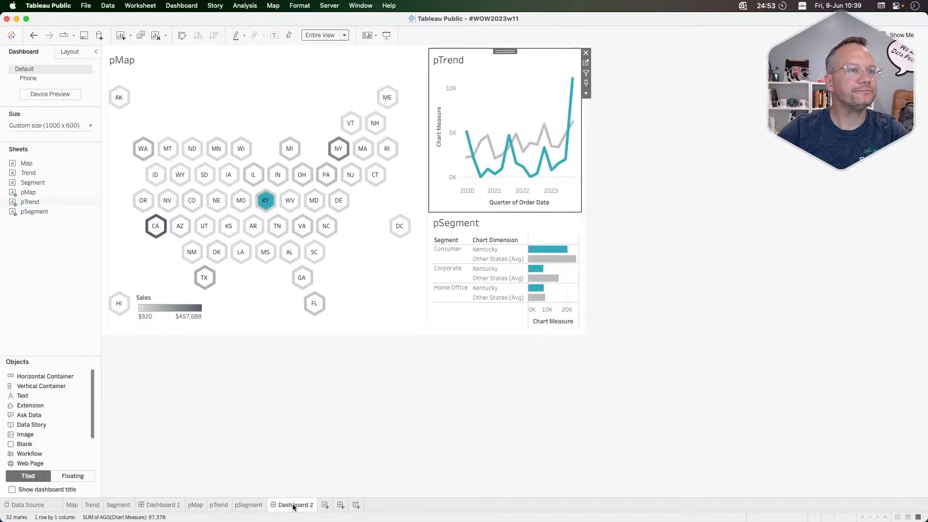
Reduce the uniform line thickness on the pTrend sheet and go back to Dashboard 2
{"action": "left_click", "coordinate": [160, 505]}
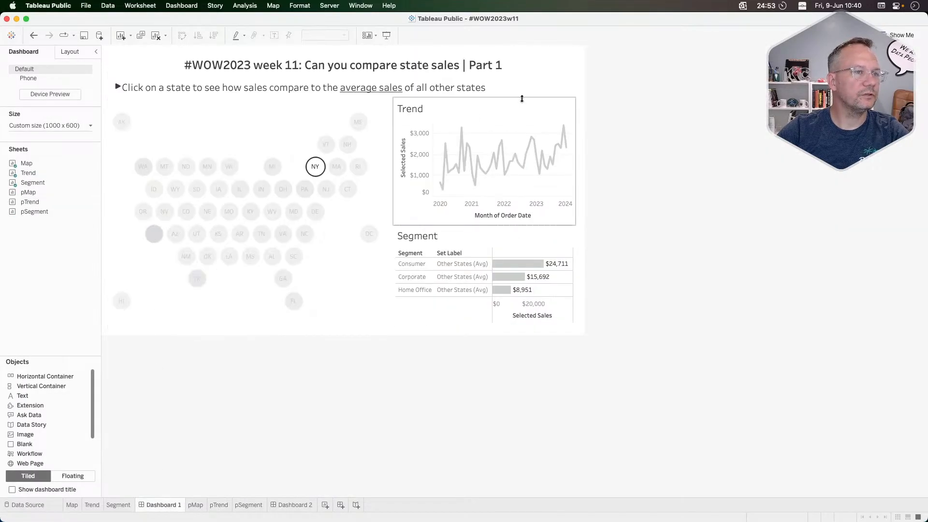
{"action": "left_click", "coordinate": [249, 505]}
{"action": "left_click", "coordinate": [205, 505]}
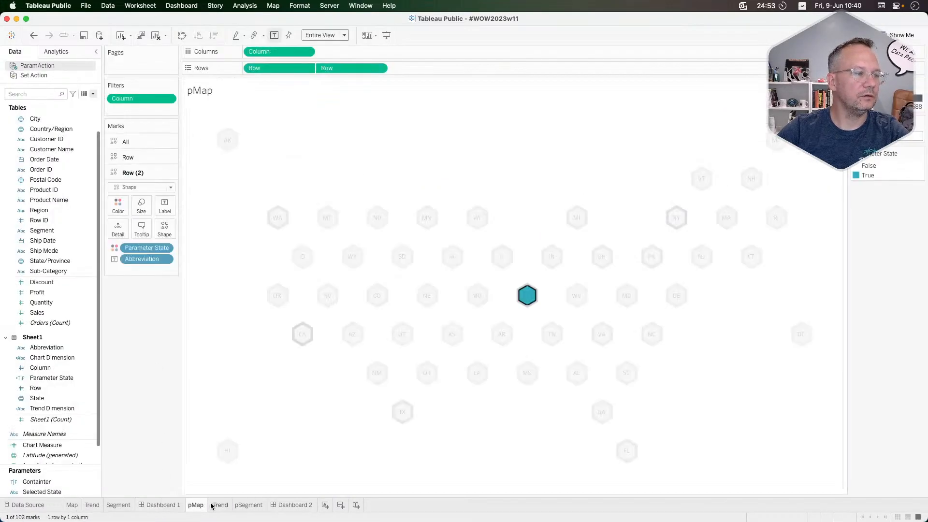
{"action": "left_click", "coordinate": [215, 505]}
{"action": "left_click", "coordinate": [141, 158]}
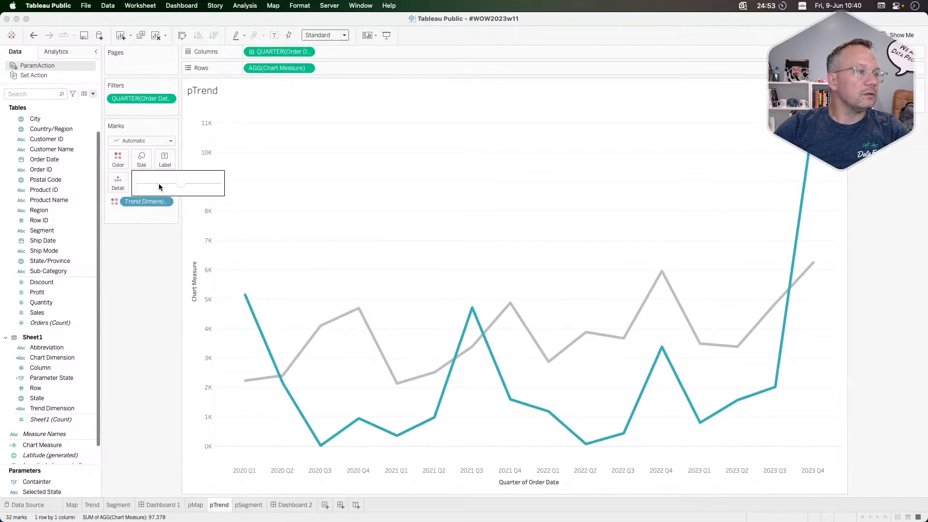
{"action": "left_click", "coordinate": [155, 182]}
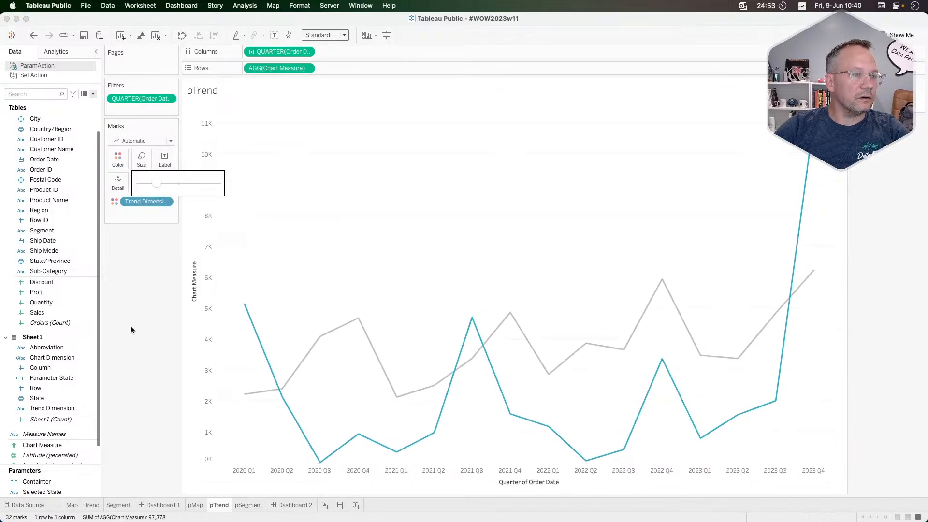
{"action": "left_click", "coordinate": [293, 505]}
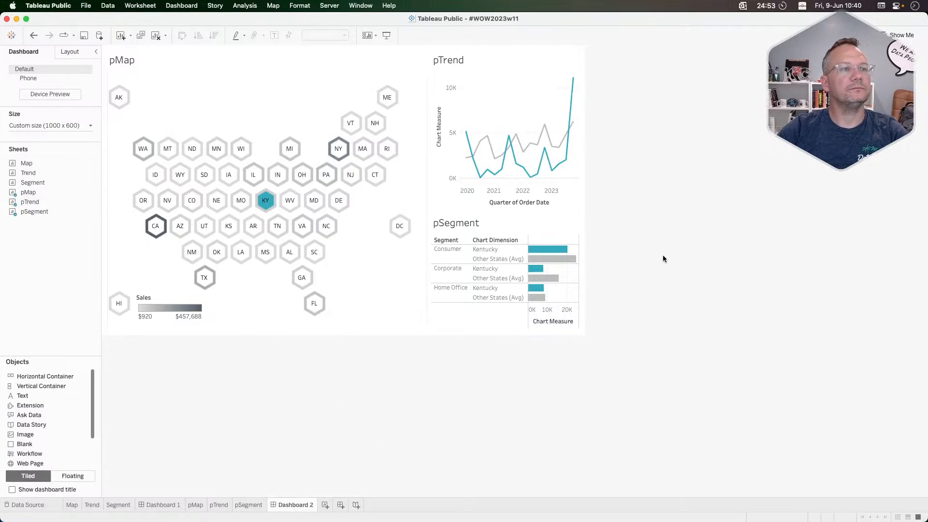
Test the parameter action on Dashboard 2 by selecting and deselecting KY in pMap
{"action": "mouse_move", "coordinate": [269, 209]}
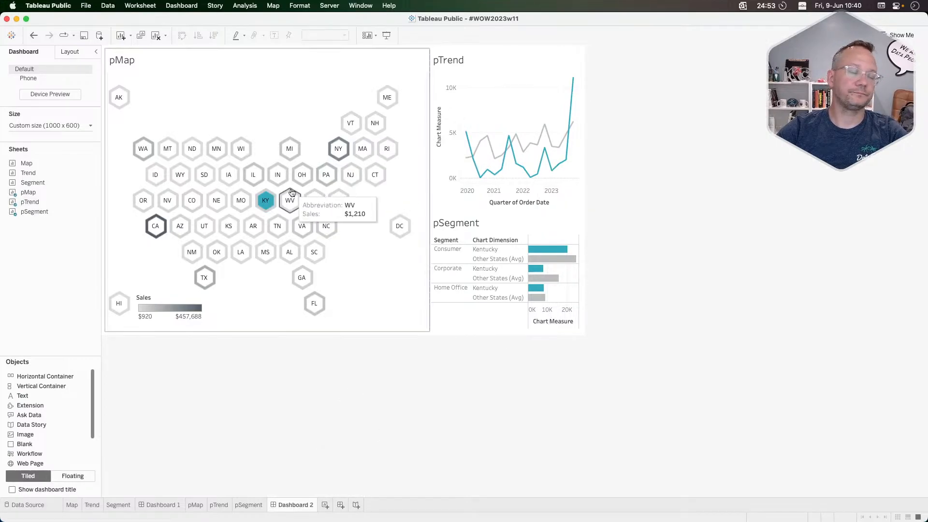
{"action": "left_click", "coordinate": [268, 204]}
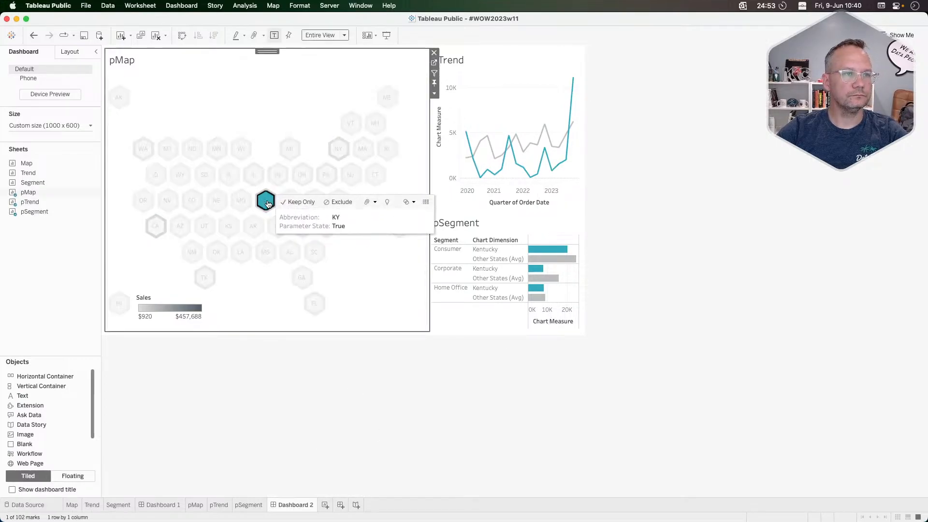
{"action": "left_click", "coordinate": [268, 203]}
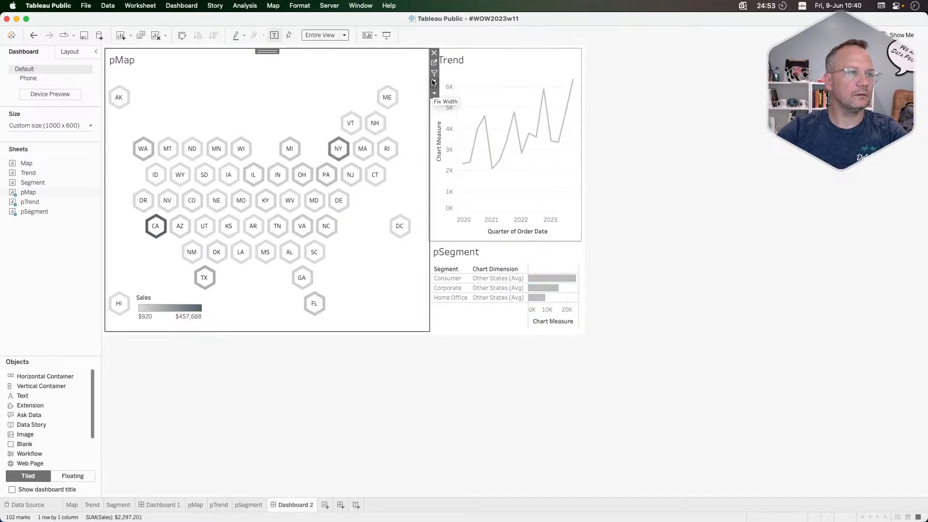
Control the visibility of the vertical container holding pTrend and pSegment by value, using Containter
{"action": "left_click", "coordinate": [490, 66]}
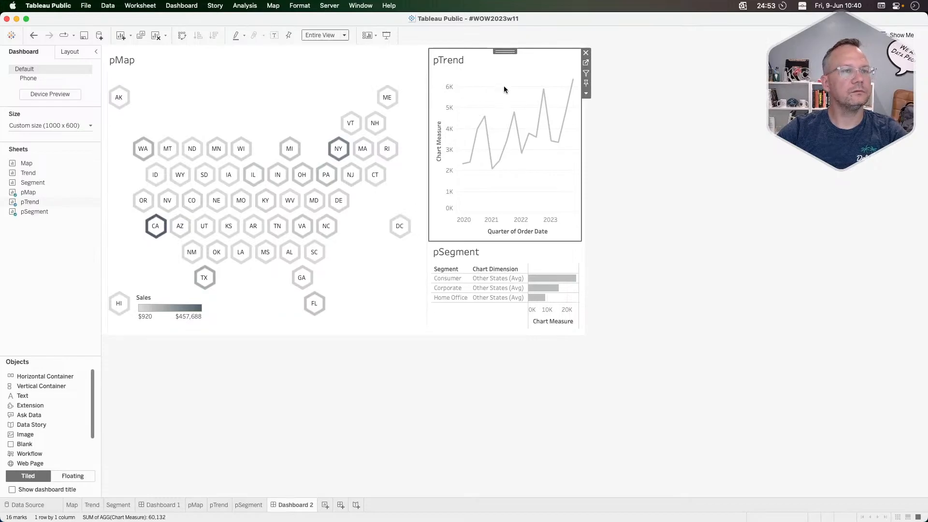
{"action": "double_click", "coordinate": [504, 50]}
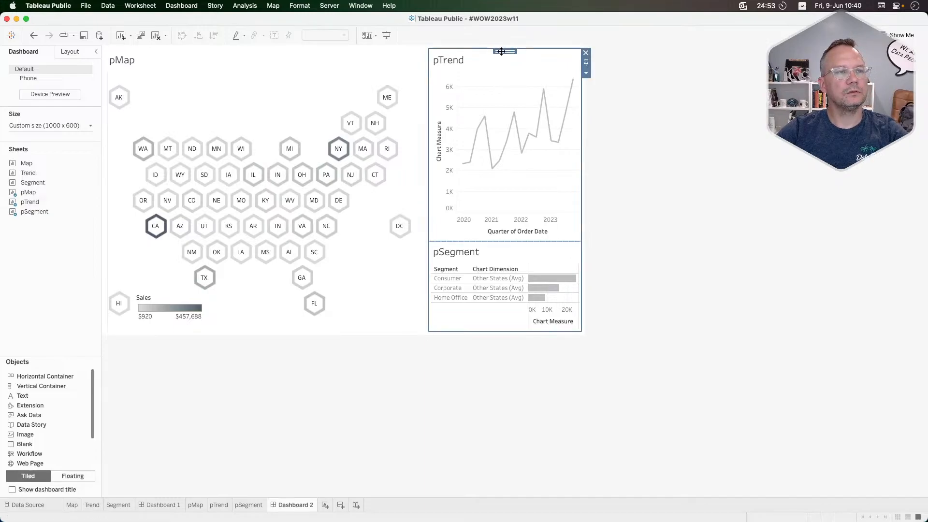
{"action": "left_click", "coordinate": [69, 52]}
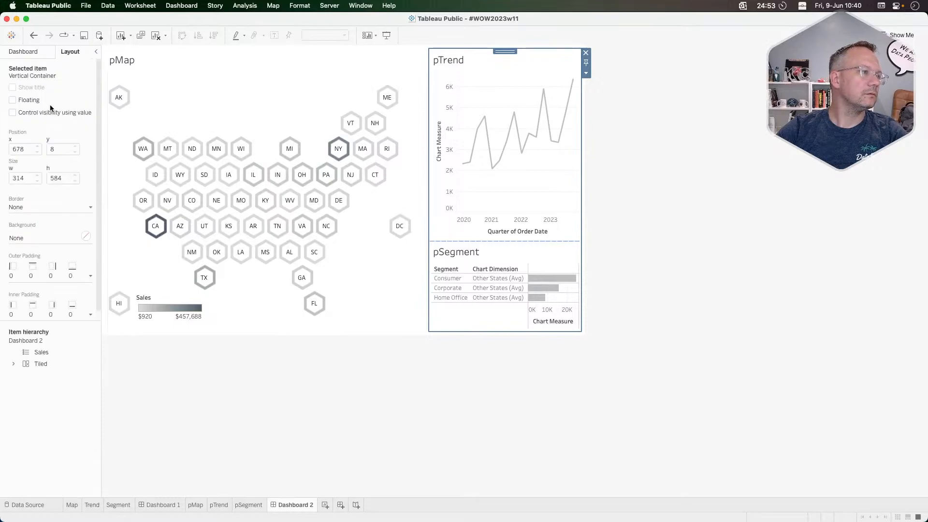
{"action": "left_click", "coordinate": [13, 113]}
{"action": "left_click", "coordinate": [43, 125]}
{"action": "mouse_move", "coordinate": [52, 150]}
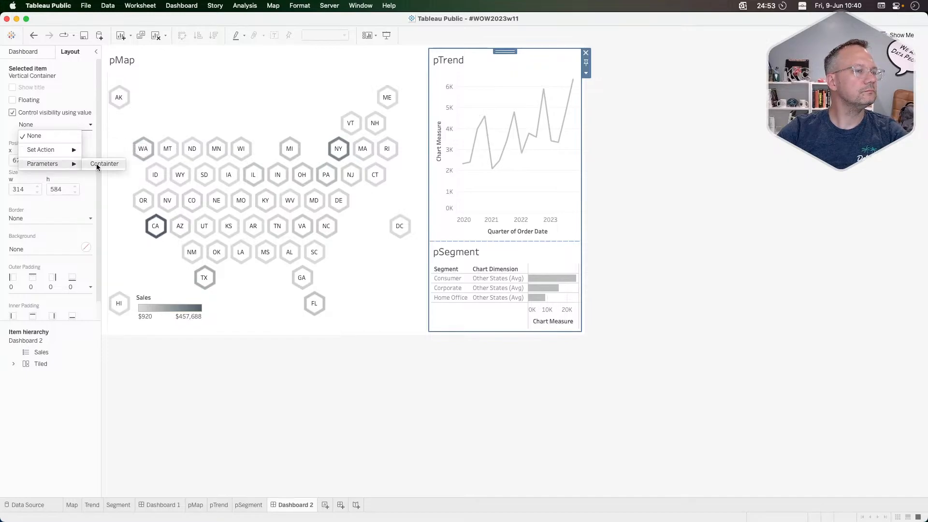
{"action": "left_click", "coordinate": [502, 86]}
{"action": "left_click", "coordinate": [386, 86]}
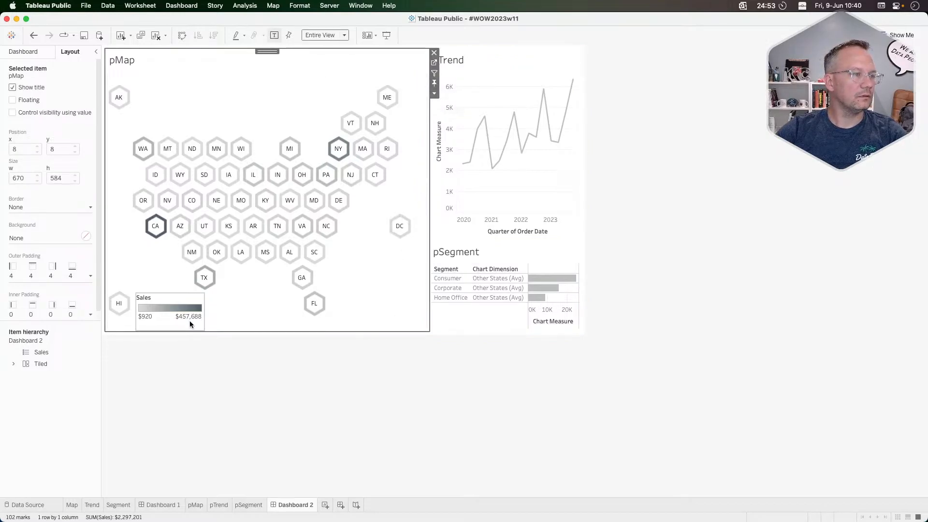
{"action": "left_click", "coordinate": [593, 158]}
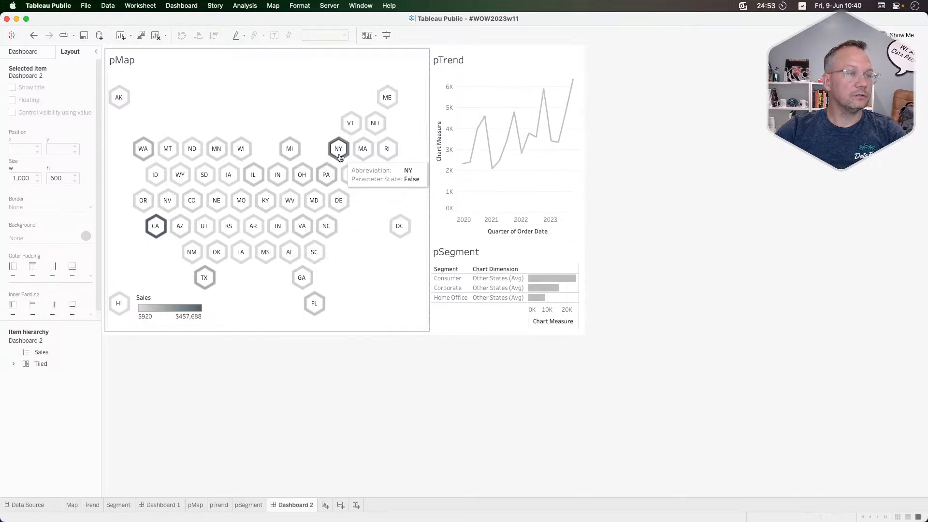
Go from pMap on Dashboard 2 to its worksheet and open the Parameter State calculation for editing
{"action": "left_click", "coordinate": [295, 107]}
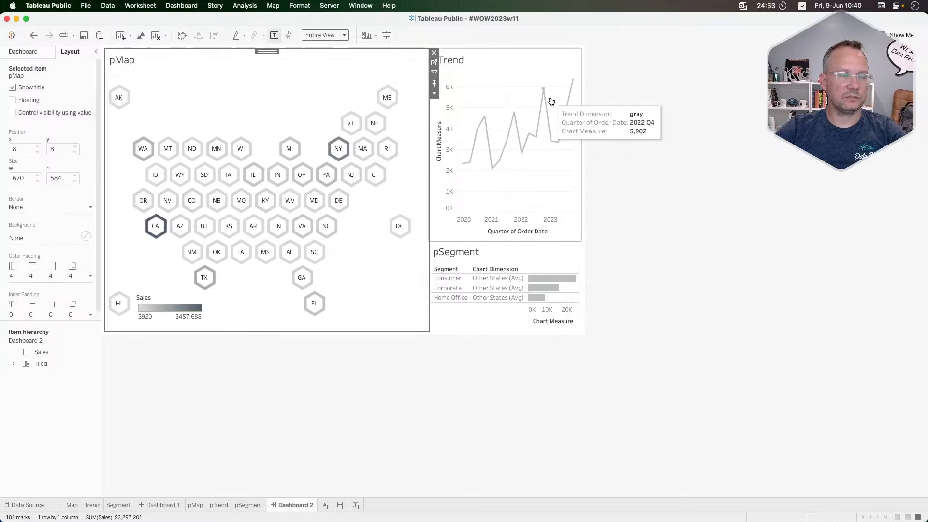
{"action": "left_click", "coordinate": [434, 63]}
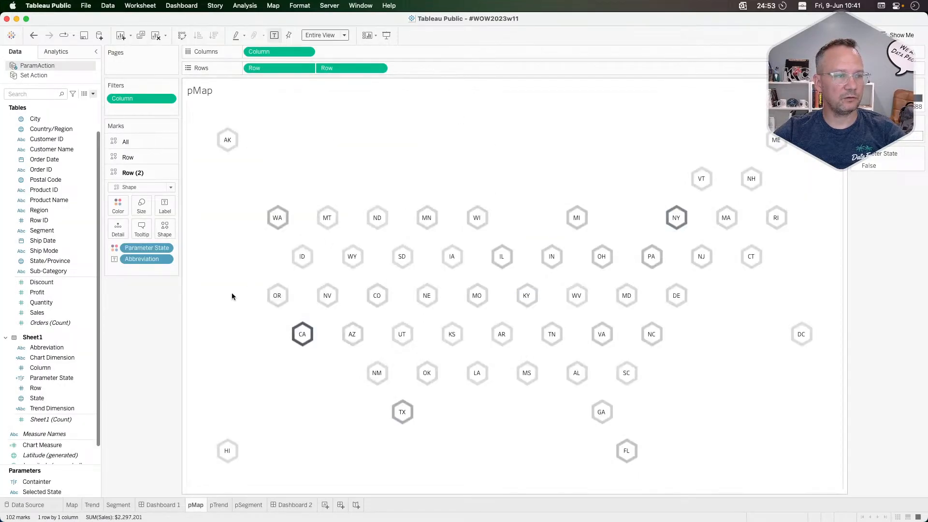
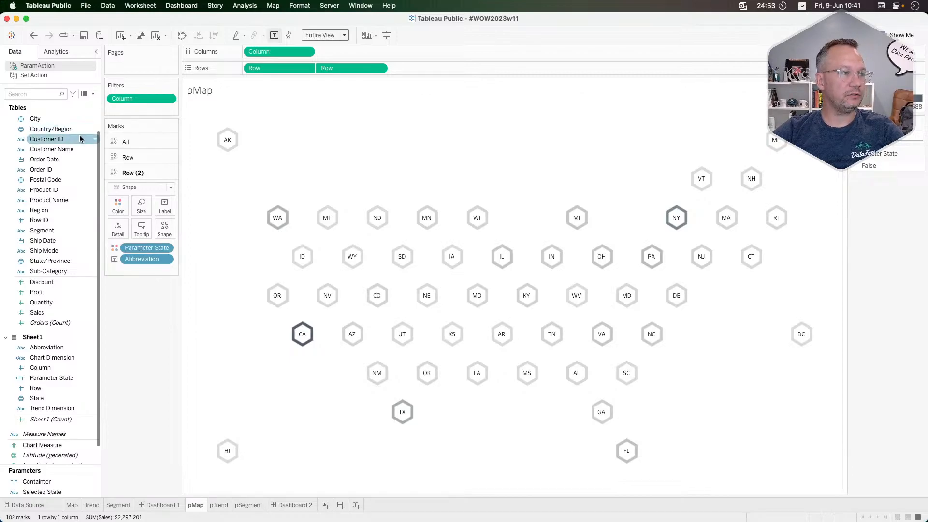
{"action": "right_click", "coordinate": [65, 379]}
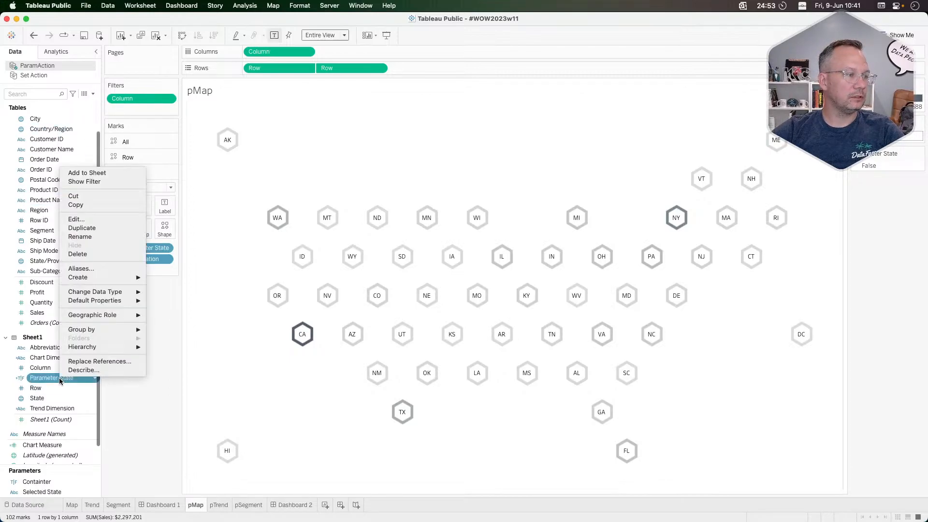
{"action": "left_click", "coordinate": [87, 220]}
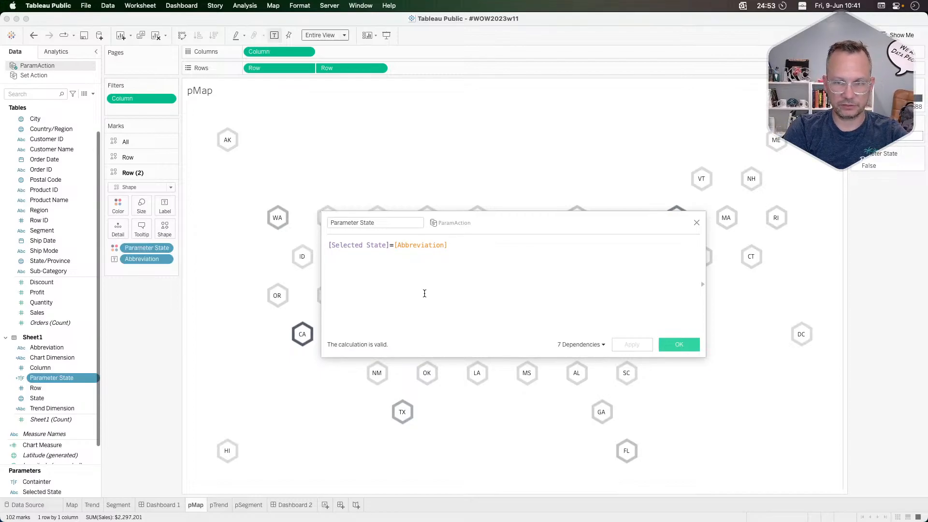
{"action": "key", "text": "super+Tab"}
{"action": "key", "text": "super+Tab"}
{"action": "key", "text": "super+Tab"}
{"action": "key", "text": "shift+super+Tab"}
{"action": "key", "text": "shift+super+Tab"}
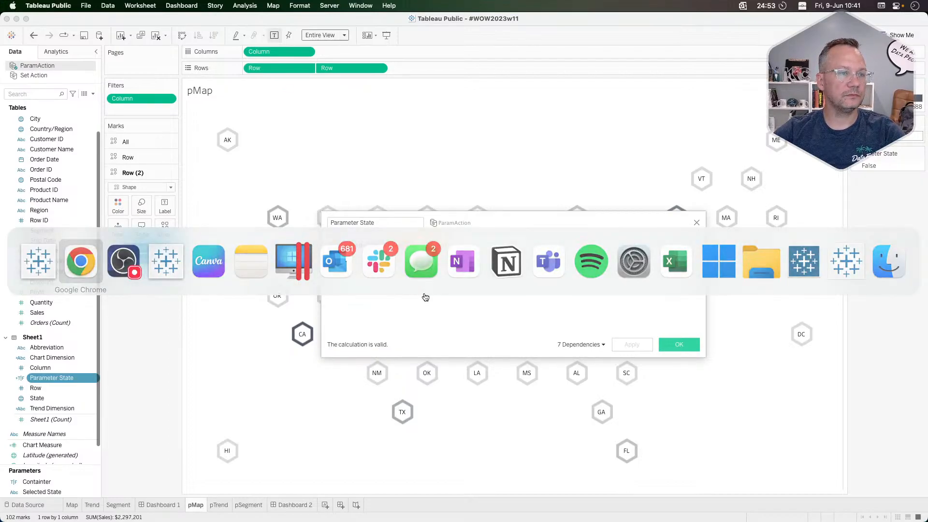
{"action": "key", "text": "super+Tab"}
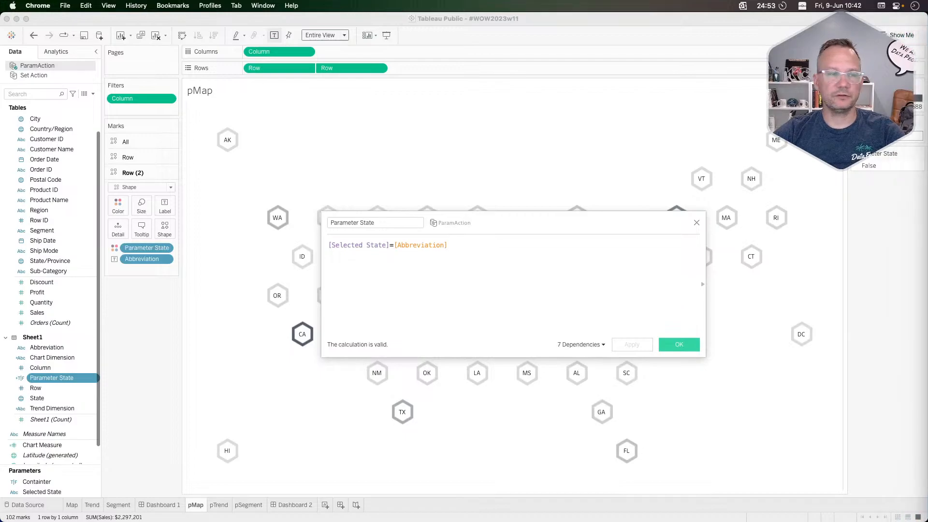
Insert if before the [Selected State]=[Abbreviation] comparison in the Parameter State formula
{"action": "left_click", "coordinate": [465, 282]}
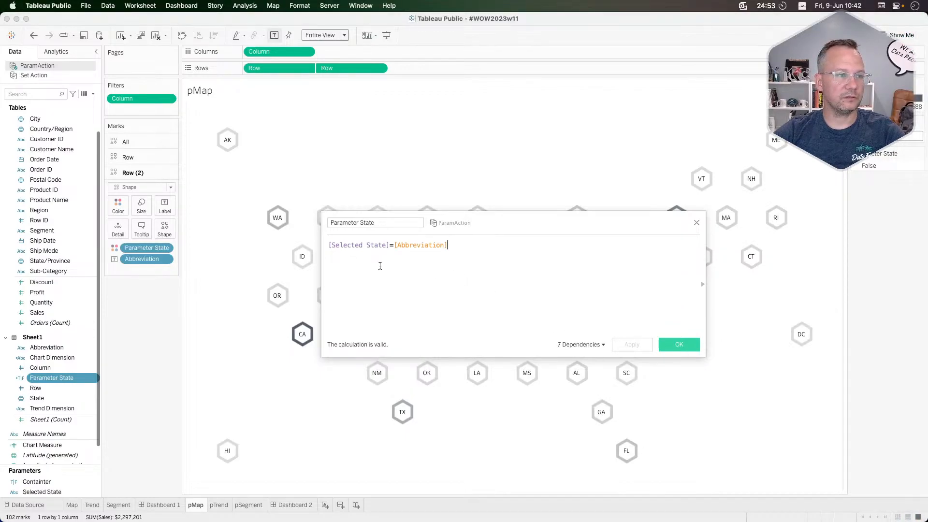
{"action": "left_click", "coordinate": [330, 245]}
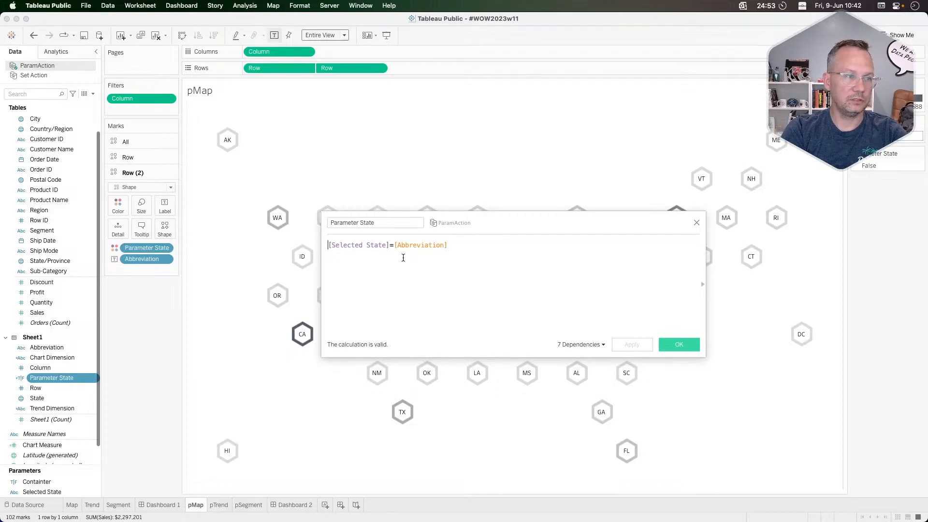
{"action": "type", "text": "if"}
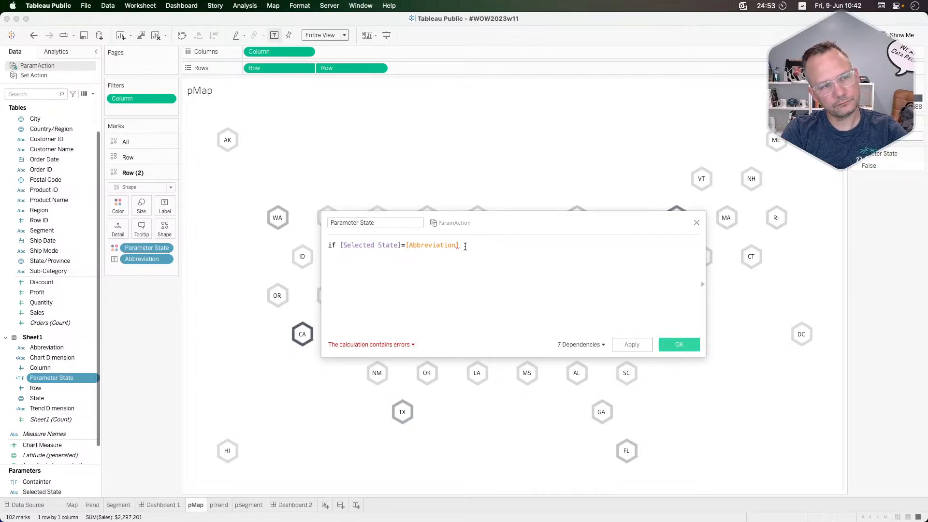
{"action": "left_click", "coordinate": [138, 355]}
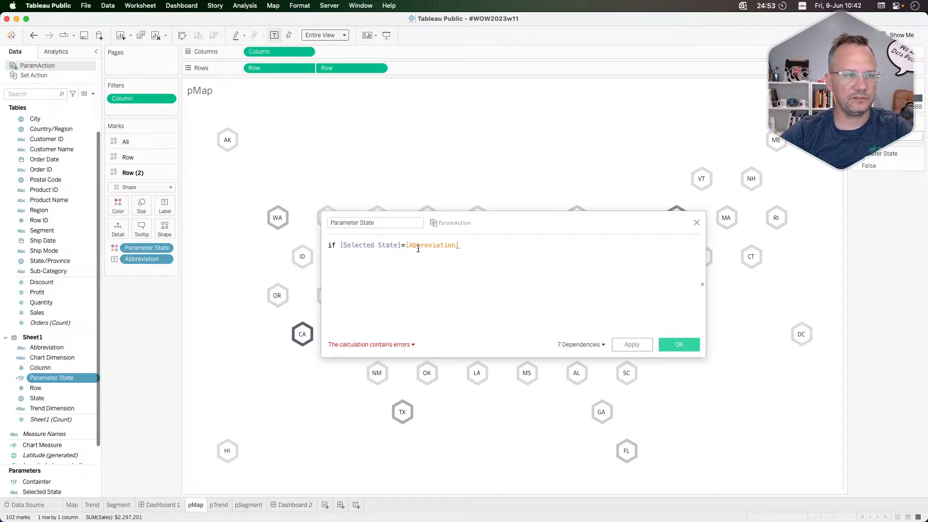
{"action": "left_click", "coordinate": [464, 245]}
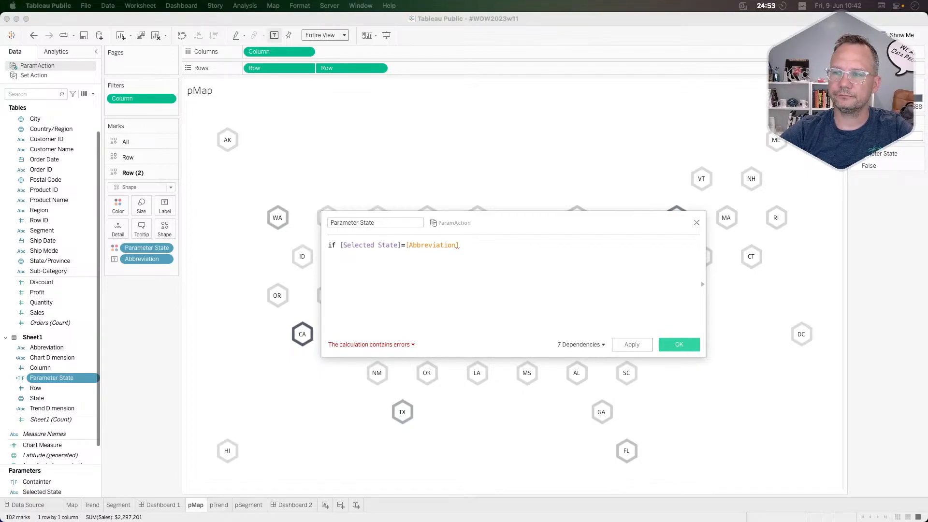
{"action": "left_click", "coordinate": [459, 263]}
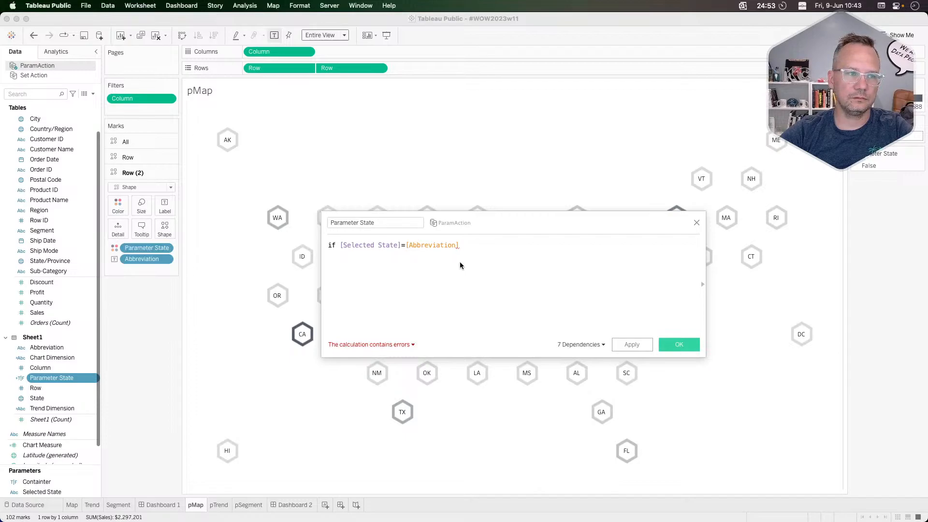
{"action": "left_click", "coordinate": [340, 245]}
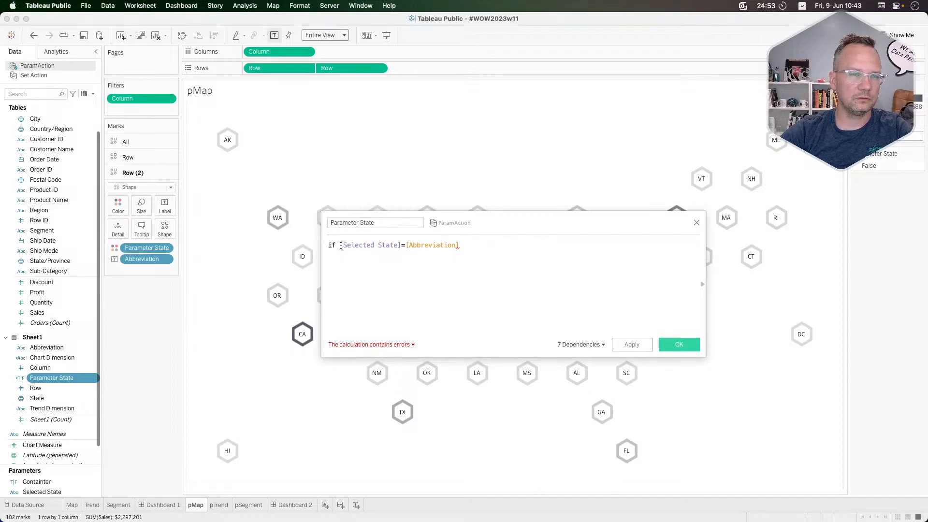
{"action": "left_click_drag", "start_coordinate": [491, 247], "coordinate": [343, 251]}
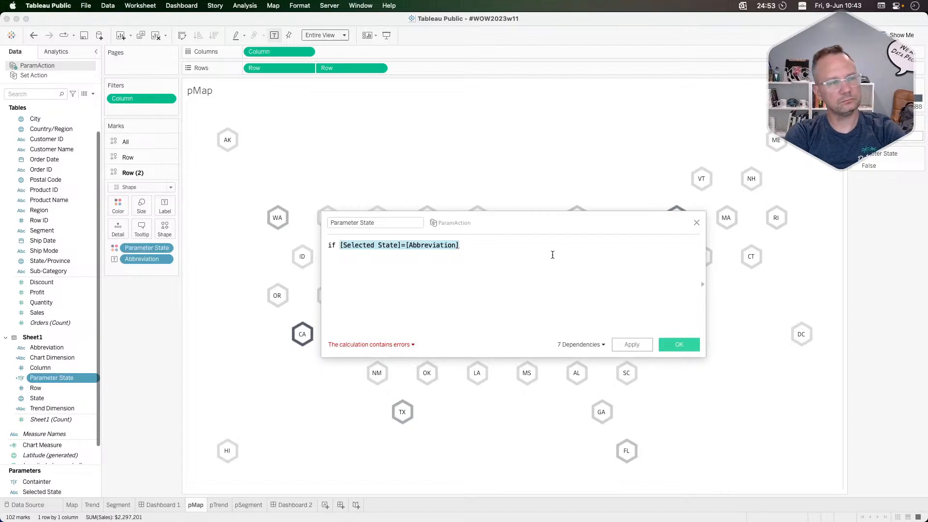
{"action": "left_click", "coordinate": [484, 247]}
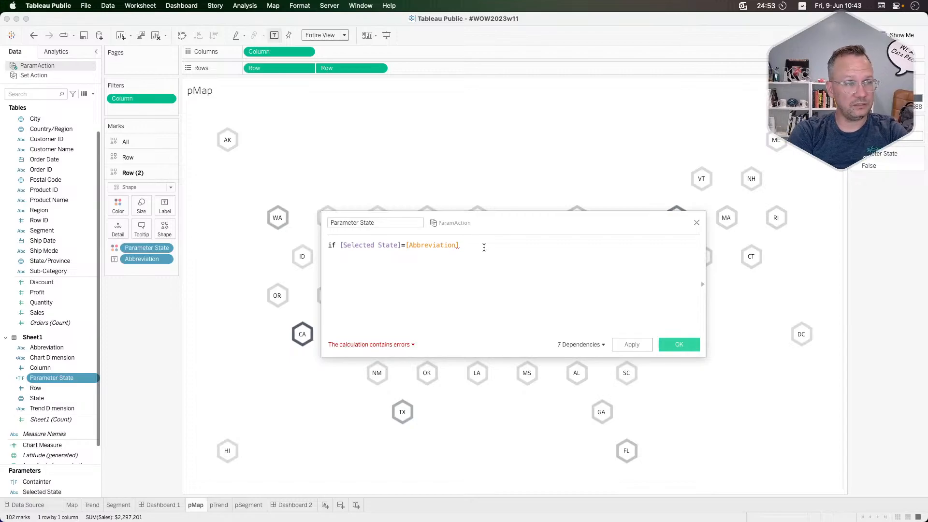
Replace the comparison after if with CONTAINS([Selected State],[Abbreviation]) then '' so a matching state returns an empty string
{"action": "left_click_drag", "start_coordinate": [482, 247], "coordinate": [338, 246]}
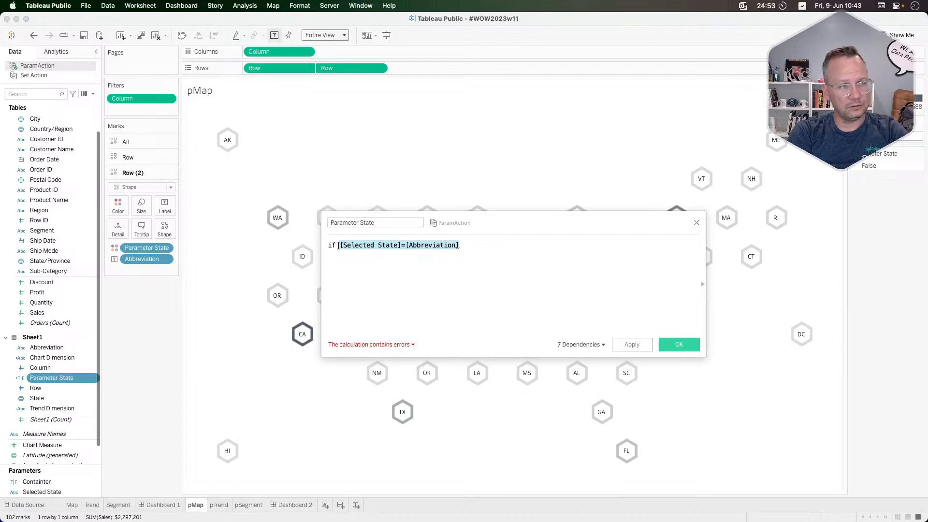
{"action": "type", "text": "cont"}
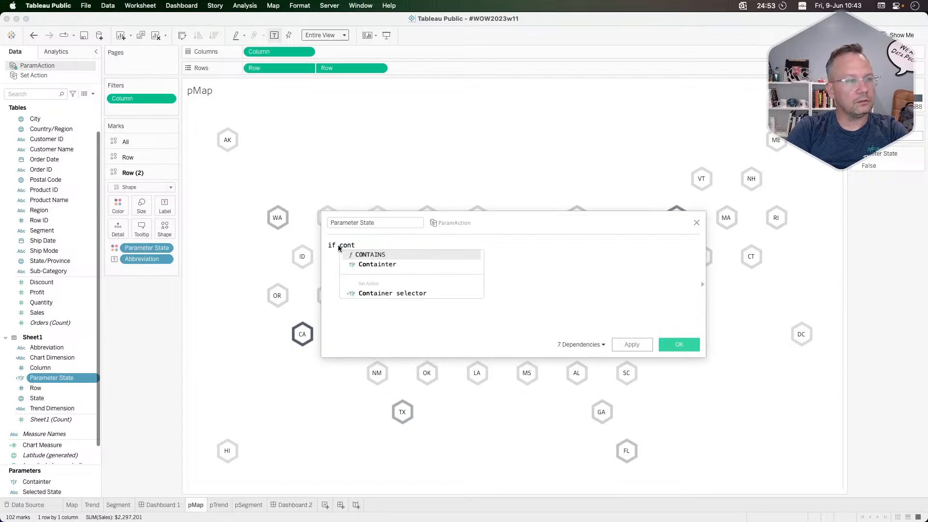
{"action": "key", "text": "Return"}
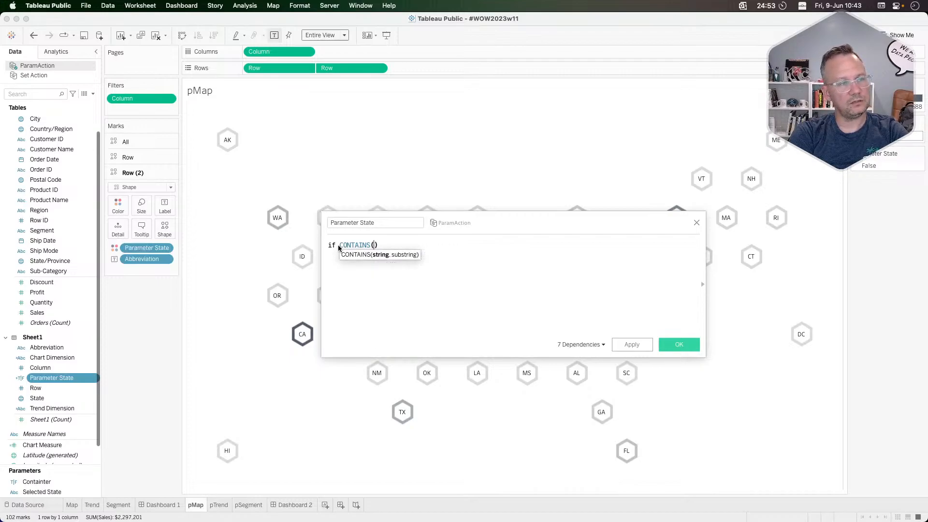
{"action": "type", "text": "sel"}
{"action": "key", "text": "Return"}
{"action": "type", "text": ",''"}
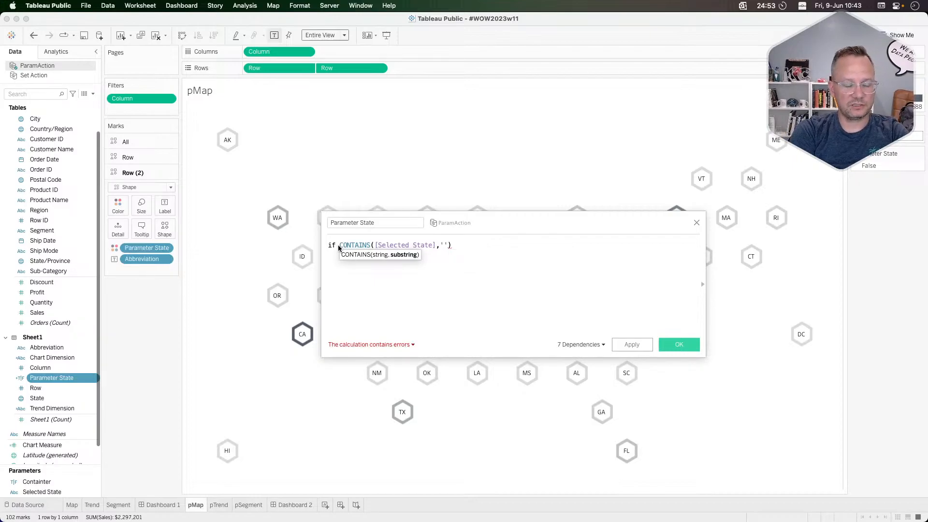
{"action": "type", "text": "abb"}
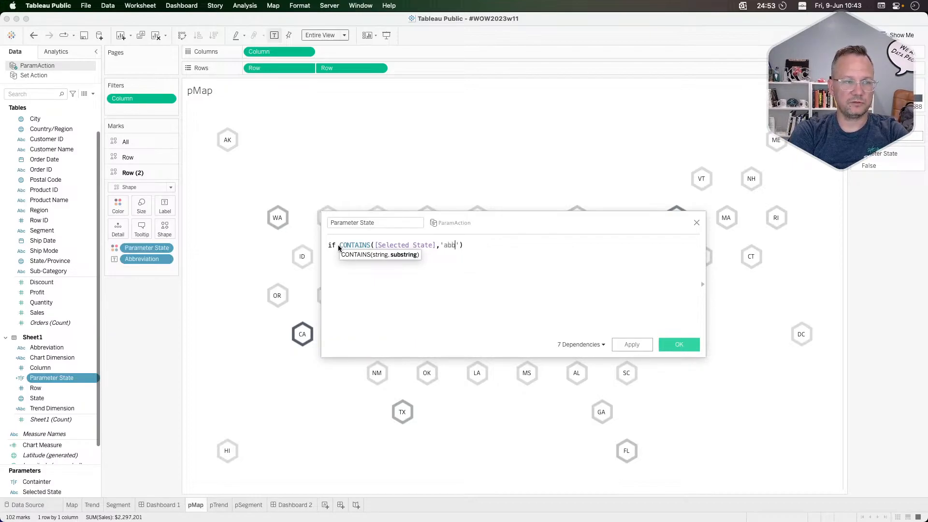
{"action": "key", "text": "BackSpace"}
{"action": "key", "text": "BackSpace"}
{"action": "key", "text": "BackSpace"}
{"action": "key", "text": "BackSpace"}
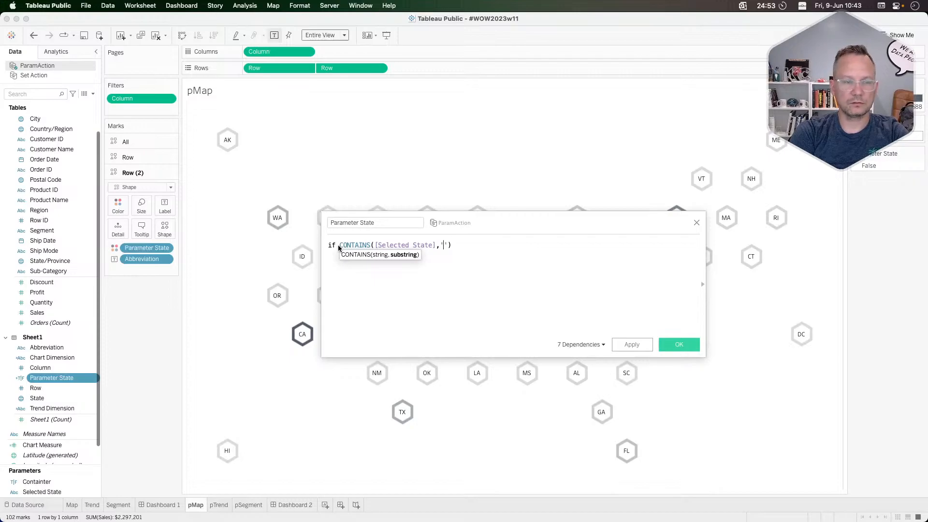
{"action": "key", "text": "BackSpace"}
{"action": "type", "text": "[abb"}
{"action": "key", "text": "Return"}
{"action": "type", "text": "then ''"}
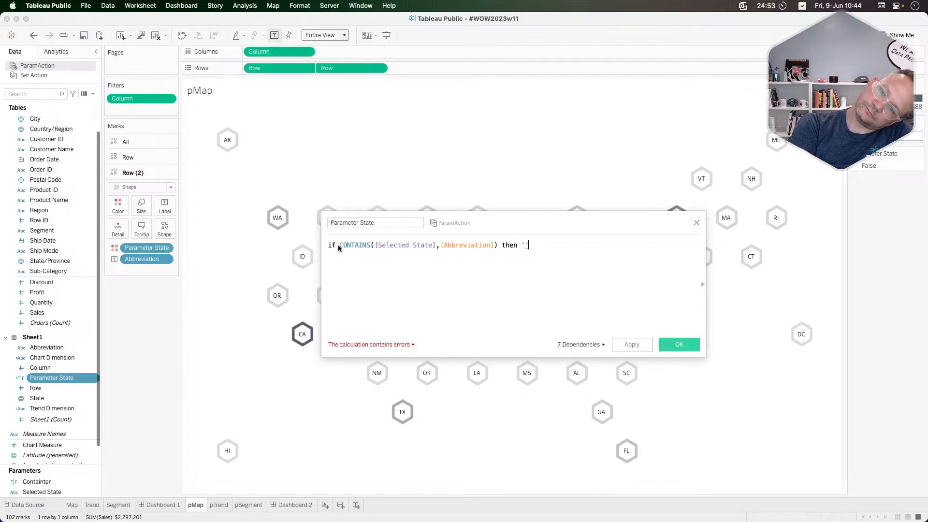
Add the line else [Selected State]+'_'+[Abbreviation]+'_' to the Parameter State formula
{"action": "key", "text": "Return"}
{"action": "type", "text": "else"}
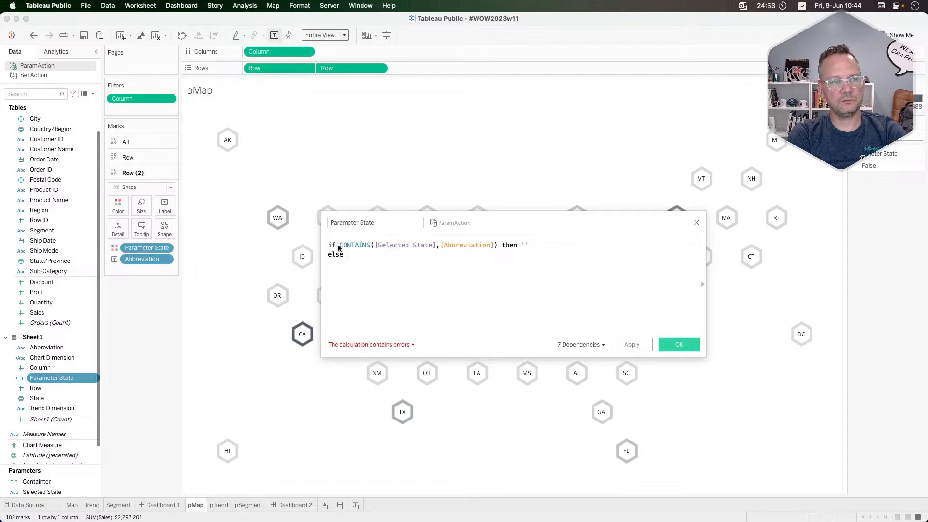
{"action": "type", "text": " sele"}
{"action": "key", "text": "Return"}
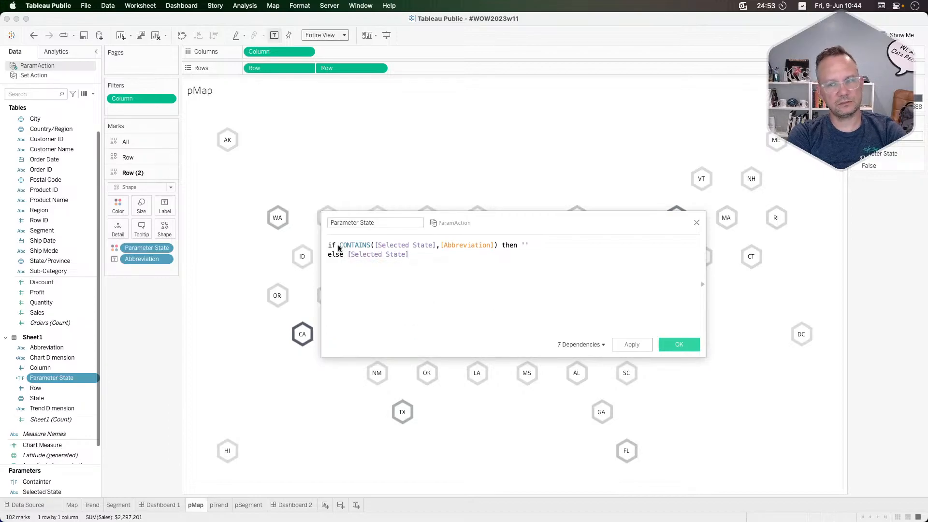
{"action": "type", "text": "\""}
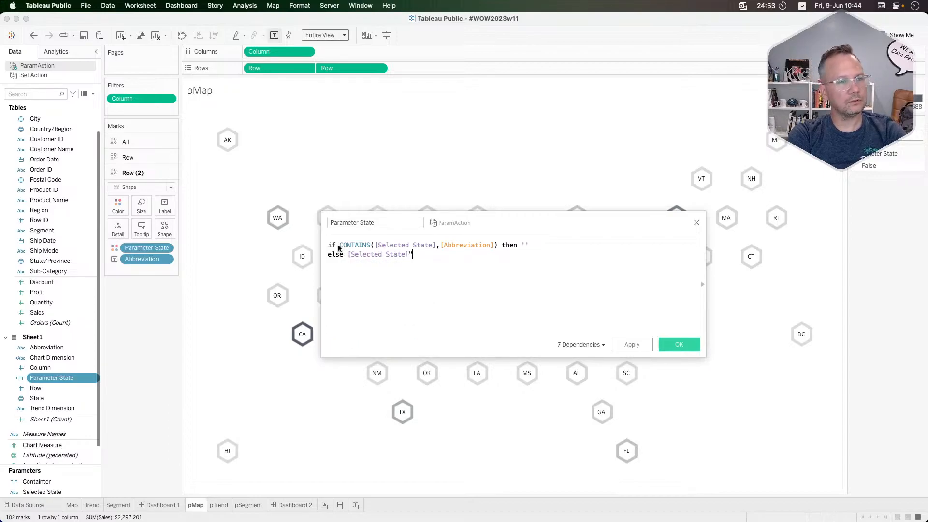
{"action": "key", "text": "BackSpace"}
{"action": "type", "text": "+"}
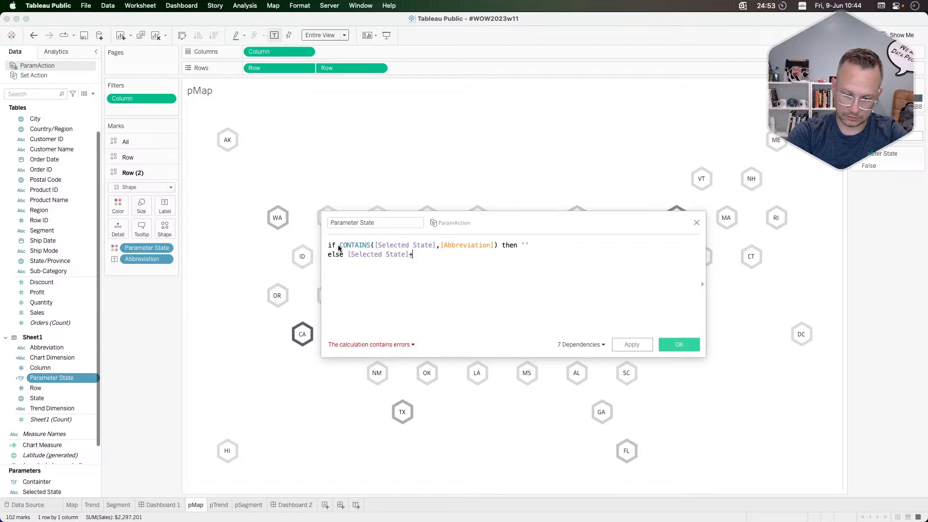
{"action": "type", "text": "' "}
{"action": "type", "text": "'_"}
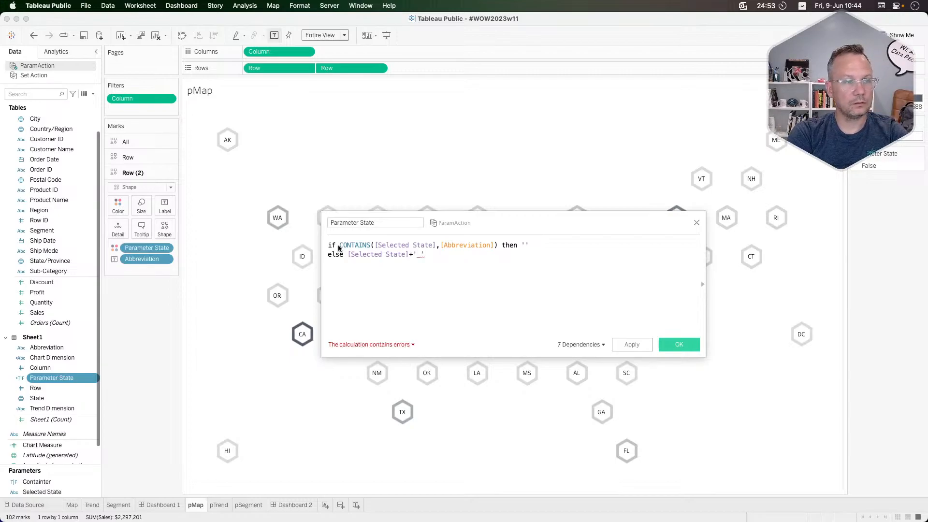
{"action": "type", "text": "+[abb"}
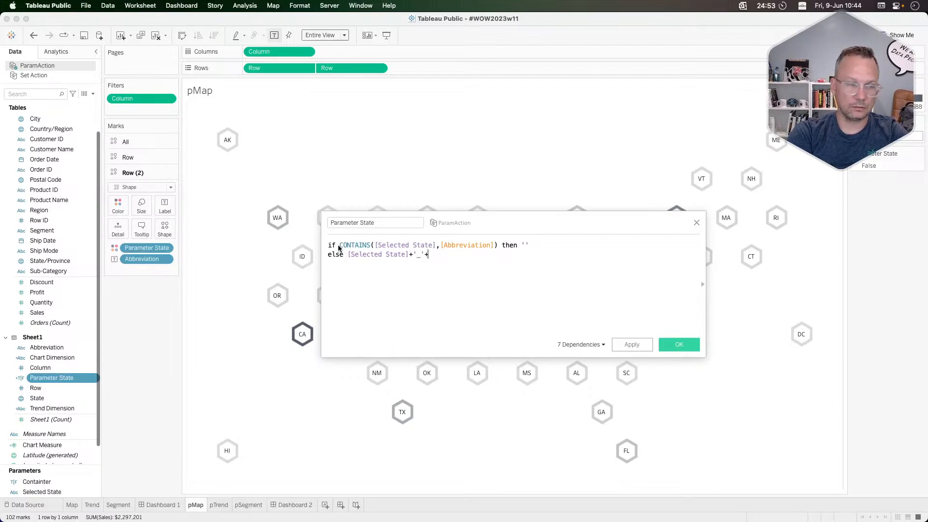
{"action": "key", "text": "Return"}
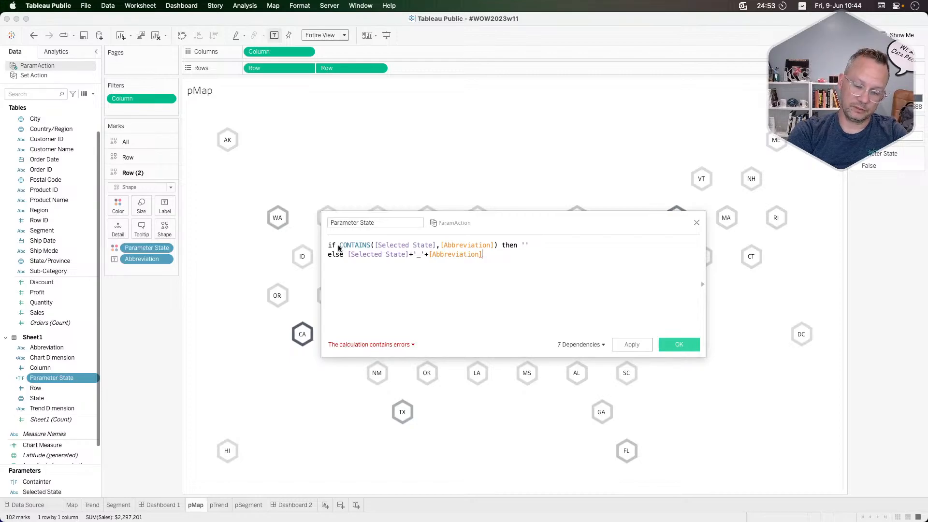
{"action": "type", "text": "+"}
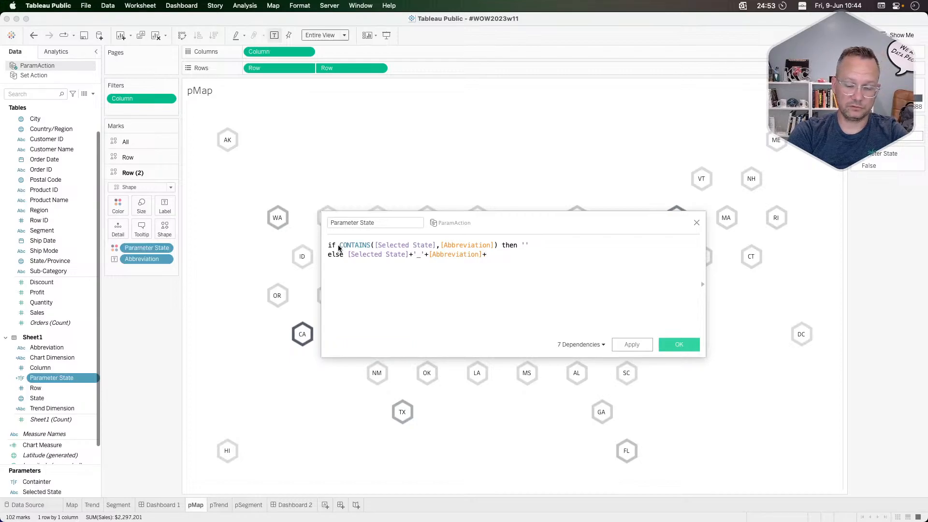
{"action": "type", "text": "'_'"}
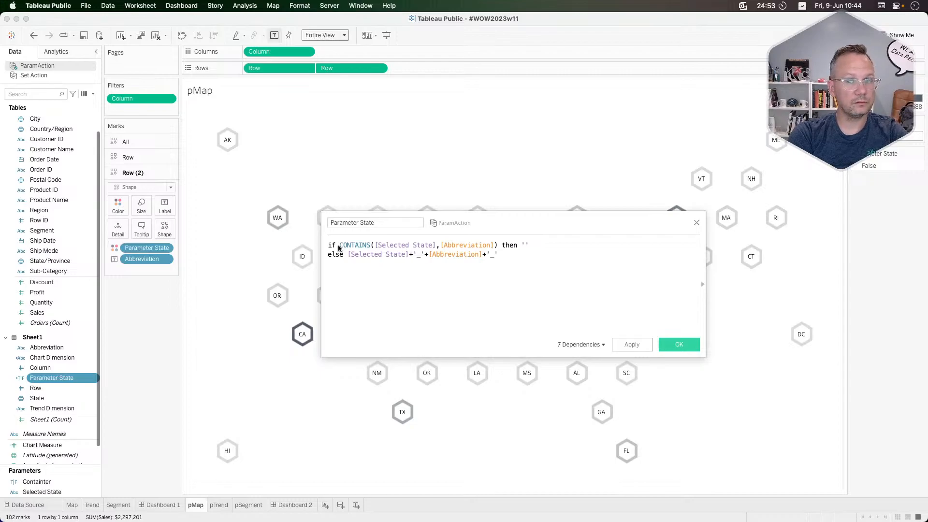
Finish the Parameter State formula with END on its own line and save the calculation
{"action": "key", "text": "Return"}
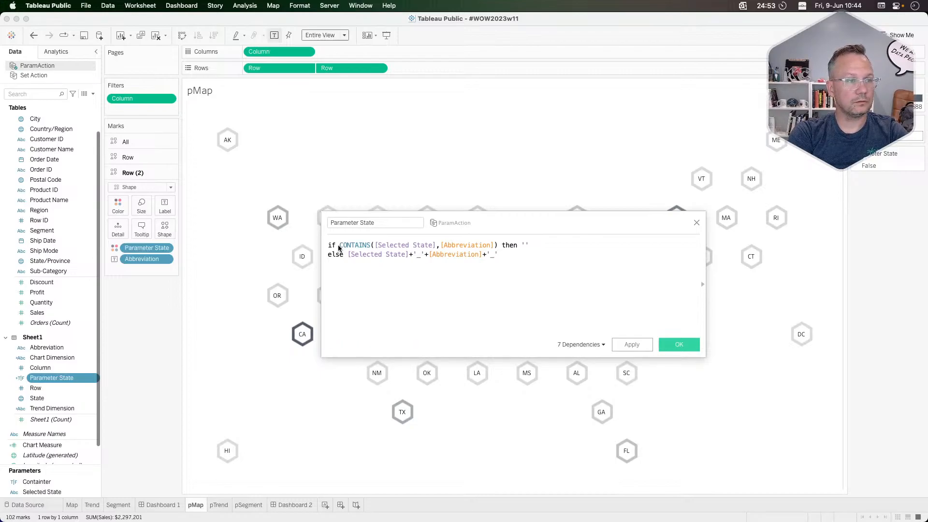
{"action": "type", "text": "END"}
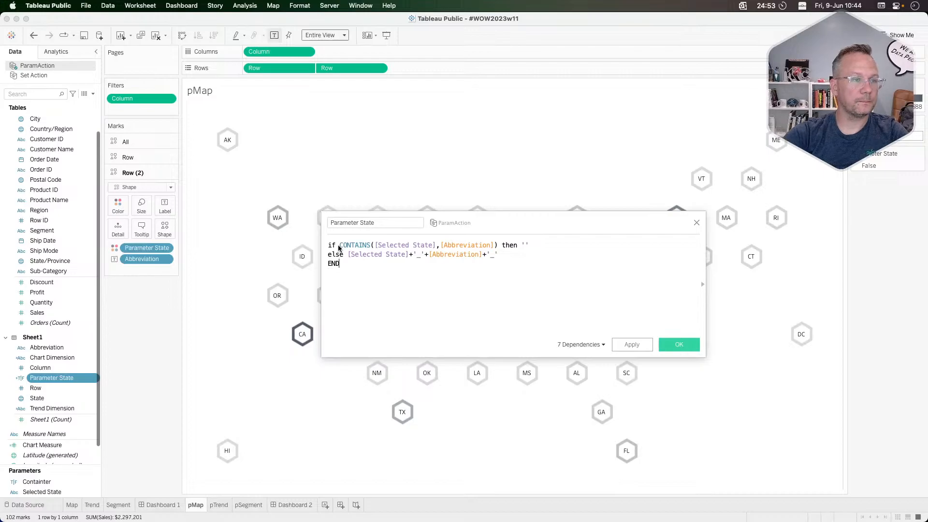
{"action": "left_click", "coordinate": [678, 345]}
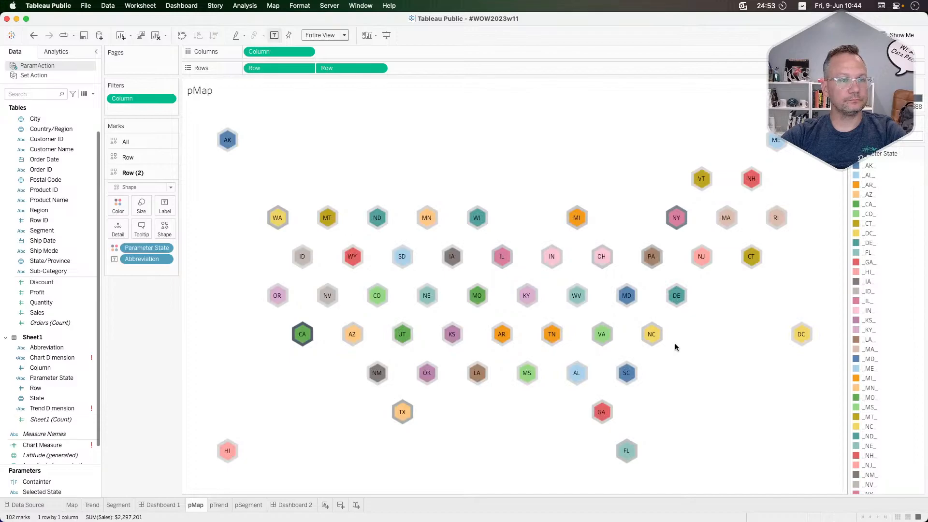
Test the pMap selection by selecting the NY and MA hexagons and clearing the selection
{"action": "left_click", "coordinate": [678, 220]}
{"action": "left_click", "coordinate": [729, 223]}
{"action": "left_click", "coordinate": [678, 222]}
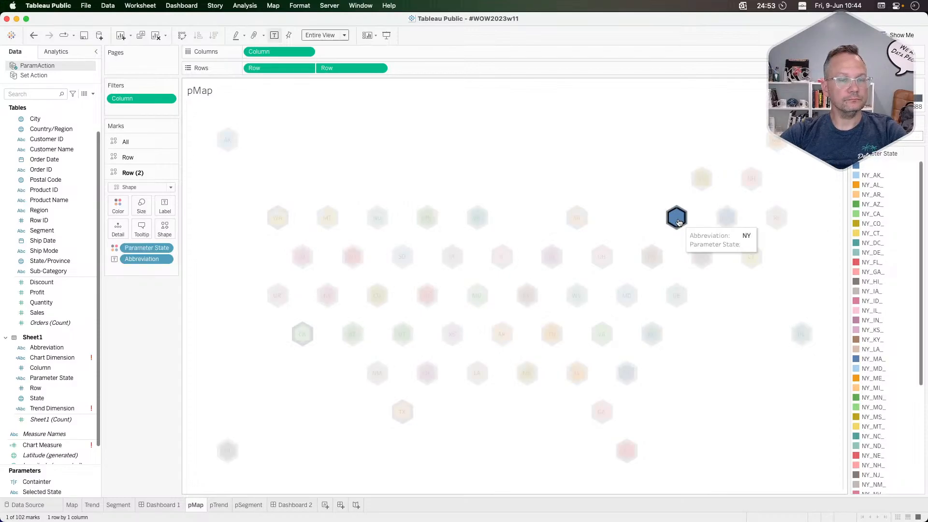
{"action": "left_click", "coordinate": [678, 221]}
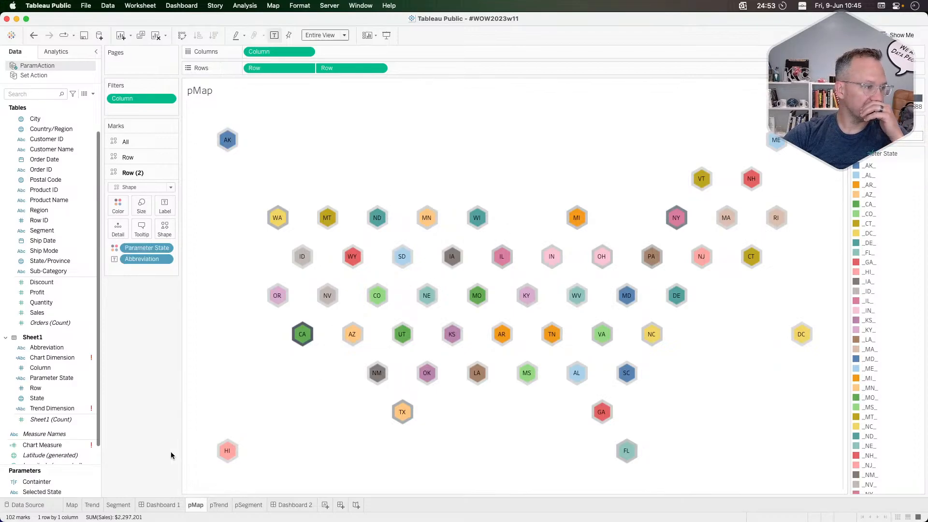
Review the Parameter State formula and close it without changes, and inspect the NY hexagon's tooltip
{"action": "scroll", "coordinate": [68, 383], "scroll_direction": "down", "scroll_amount": 2}
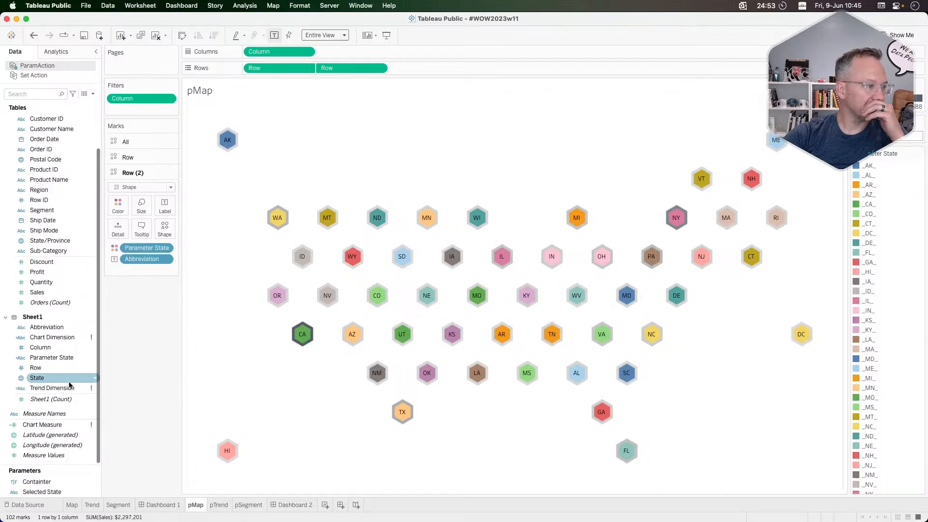
{"action": "right_click", "coordinate": [55, 357]}
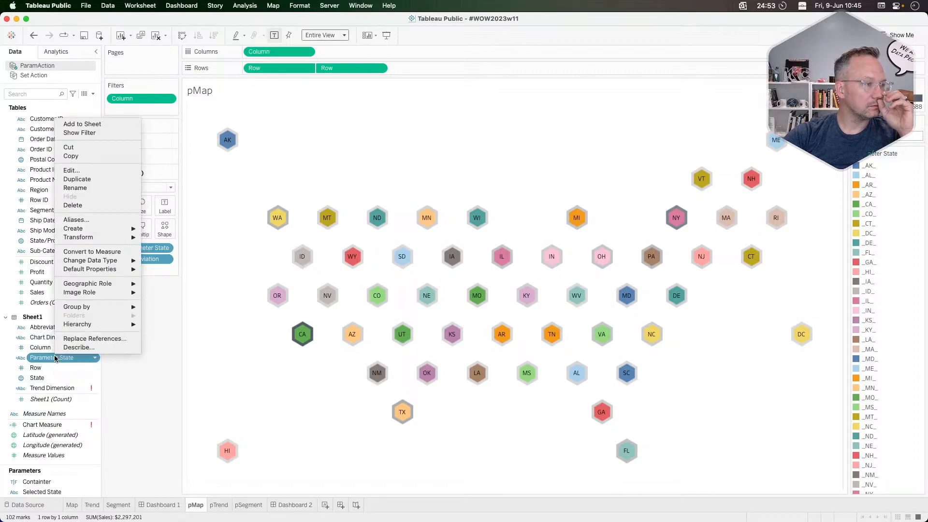
{"action": "left_click", "coordinate": [80, 173]}
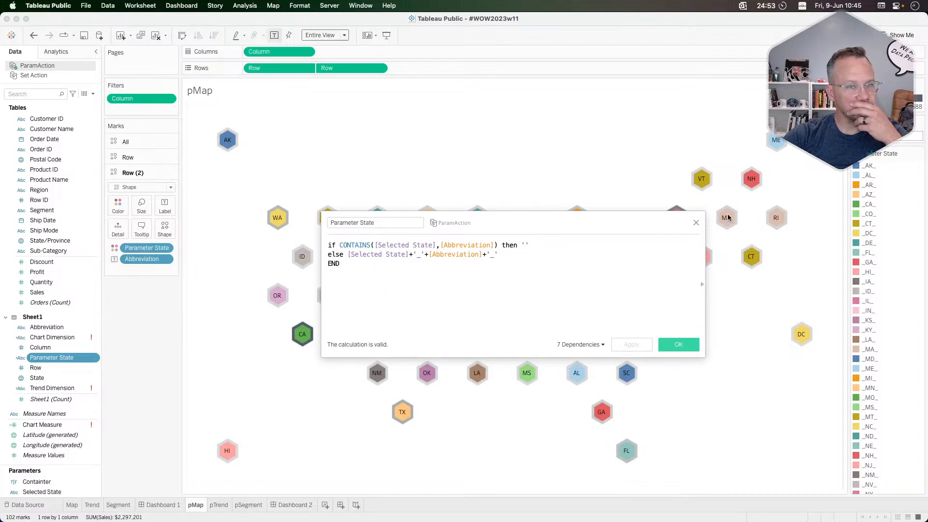
{"action": "left_click", "coordinate": [696, 224]}
{"action": "mouse_move", "coordinate": [676, 220]}
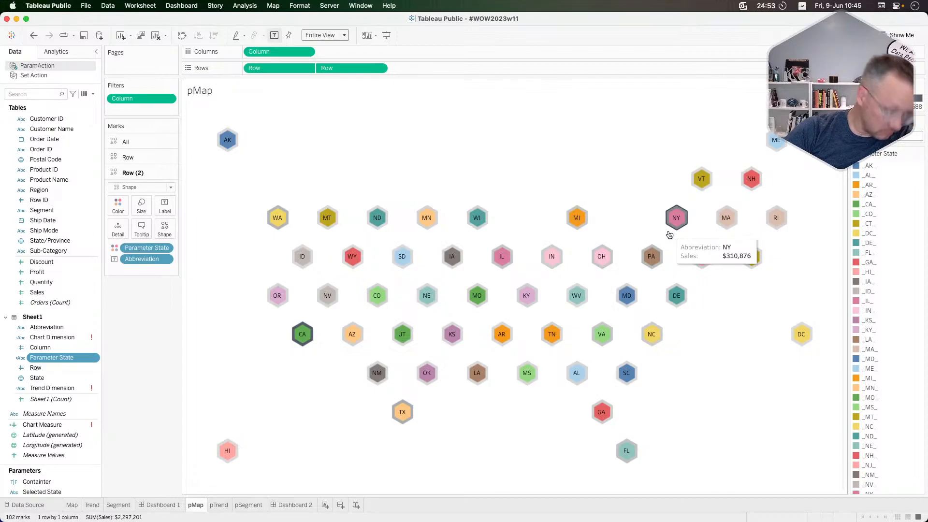
{"action": "left_click", "coordinate": [181, 6]}
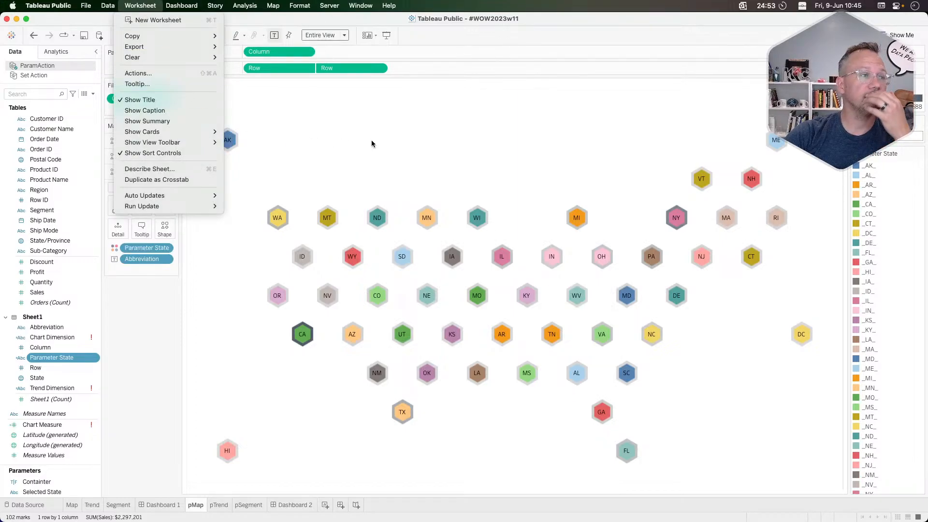
{"action": "left_click", "coordinate": [153, 86]}
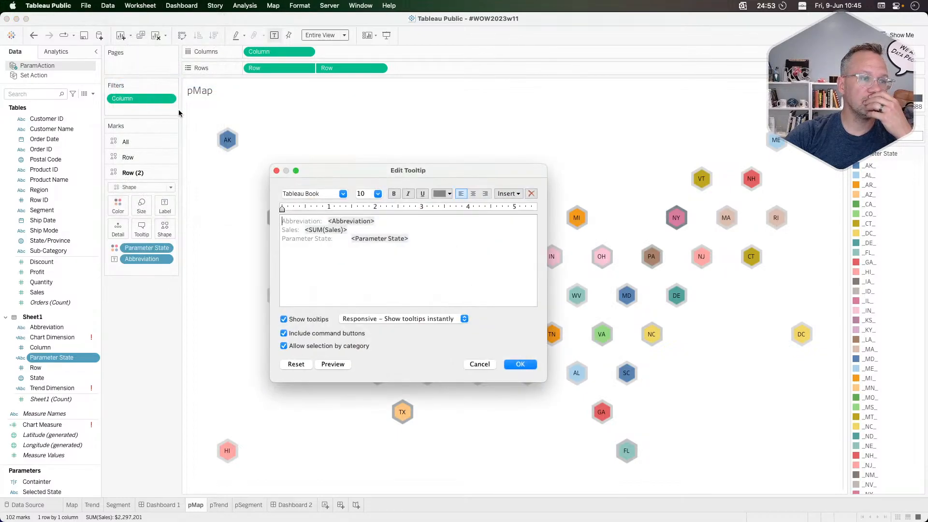
{"action": "left_click", "coordinate": [277, 170]}
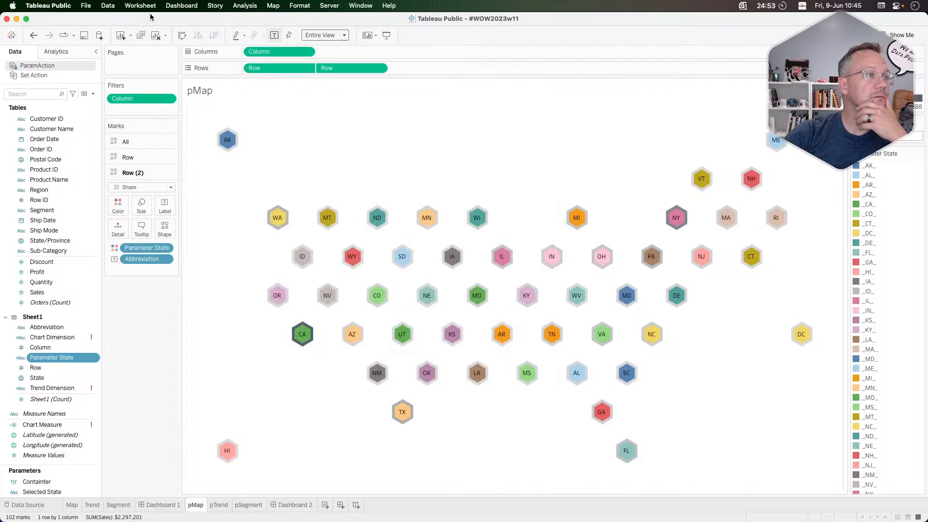
{"action": "left_click", "coordinate": [142, 5]}
{"action": "left_click", "coordinate": [153, 85]}
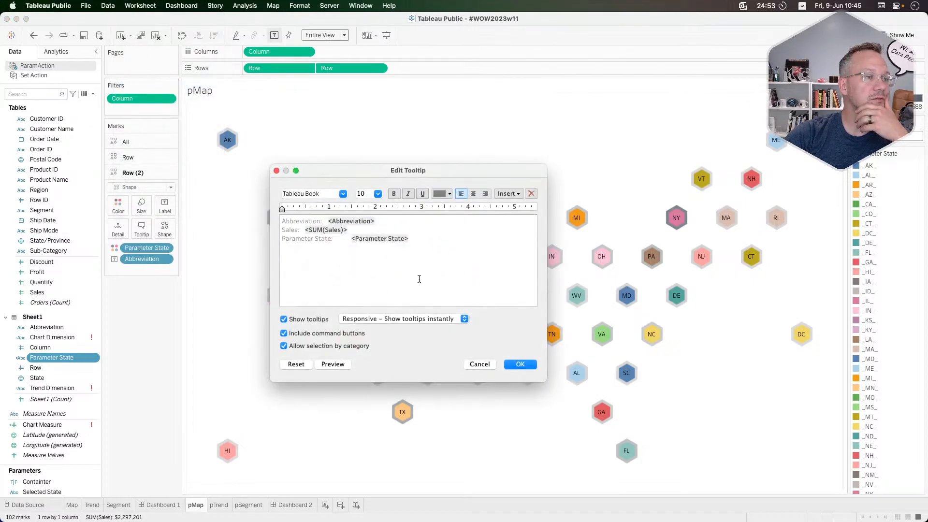
{"action": "left_click", "coordinate": [480, 364]}
Restrict the State Select parameter action to pMap by excluding pSegment and pTrend from its source sheets
{"action": "left_click", "coordinate": [140, 5]}
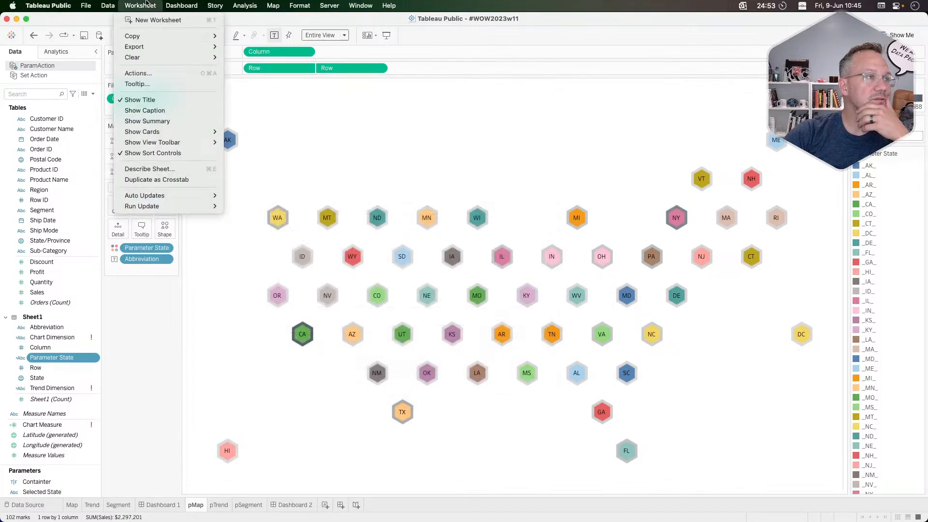
{"action": "left_click", "coordinate": [147, 72]}
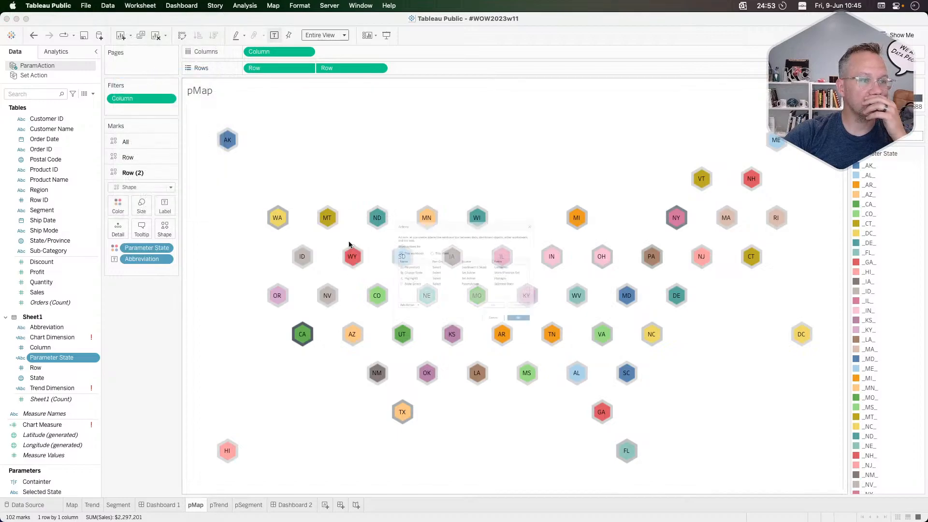
{"action": "left_click", "coordinate": [398, 232]}
{"action": "double_click", "coordinate": [363, 262]}
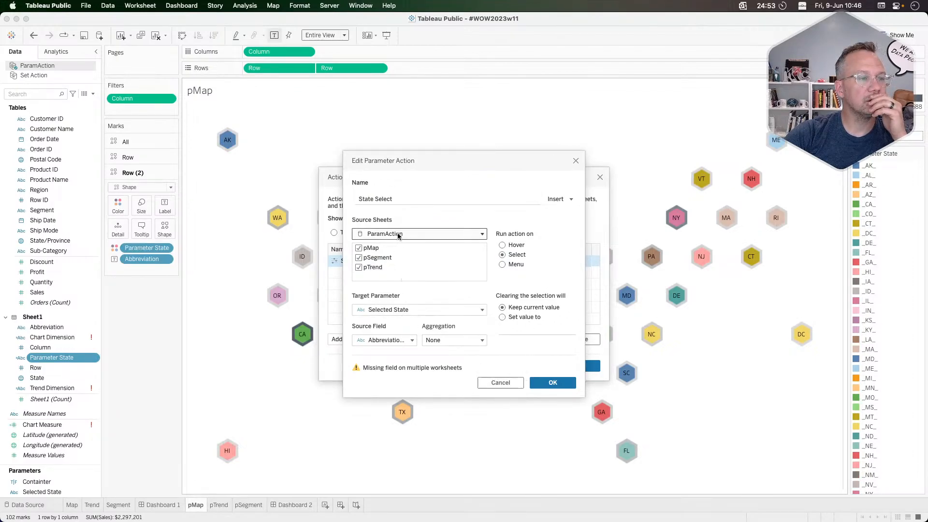
{"action": "left_click", "coordinate": [358, 258]}
{"action": "left_click", "coordinate": [359, 267]}
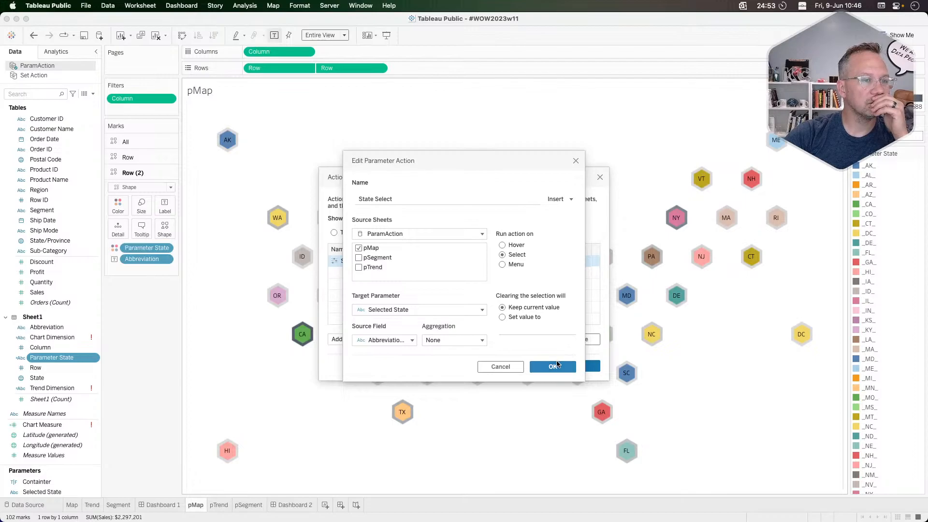
{"action": "left_click", "coordinate": [555, 366]}
{"action": "left_click", "coordinate": [563, 367]}
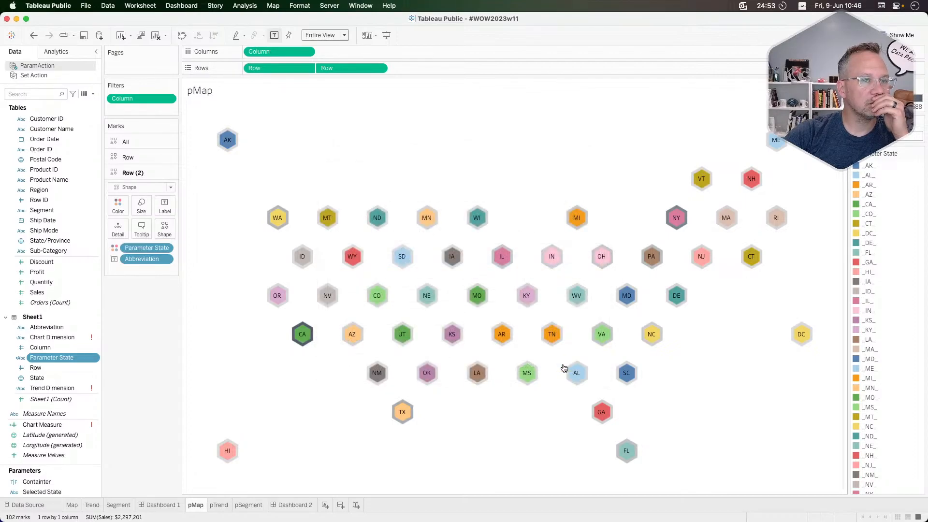
Test the State Select action on pMap by selecting NY, MI and NY again
{"action": "left_click", "coordinate": [677, 217]}
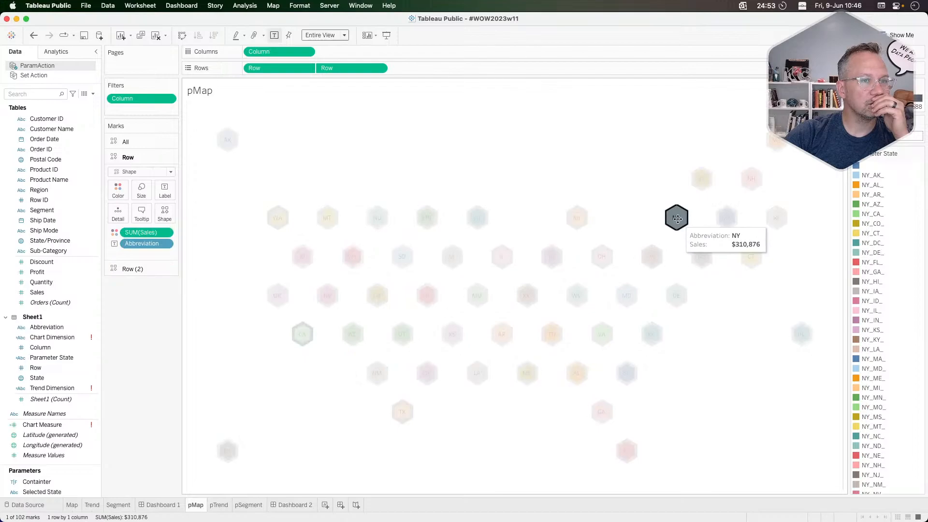
{"action": "left_click", "coordinate": [637, 186]}
{"action": "left_click", "coordinate": [677, 219]}
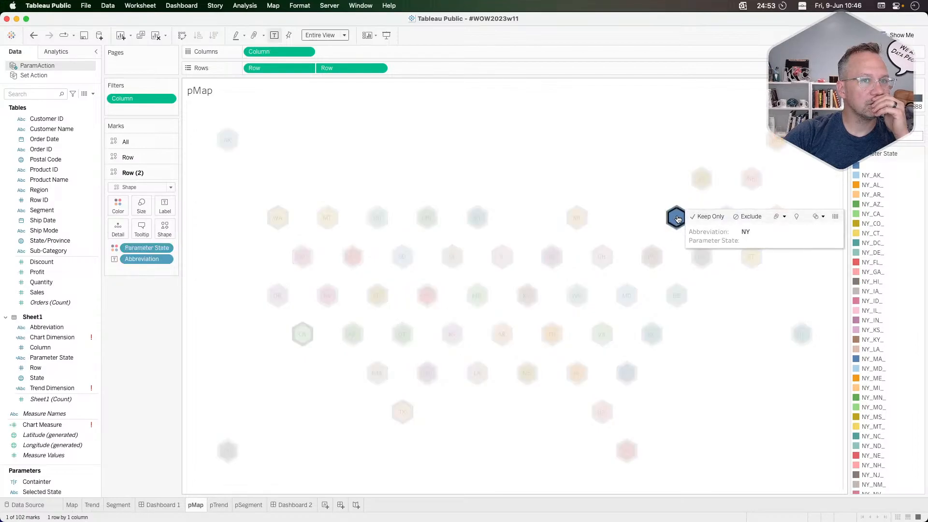
{"action": "left_click", "coordinate": [576, 219]}
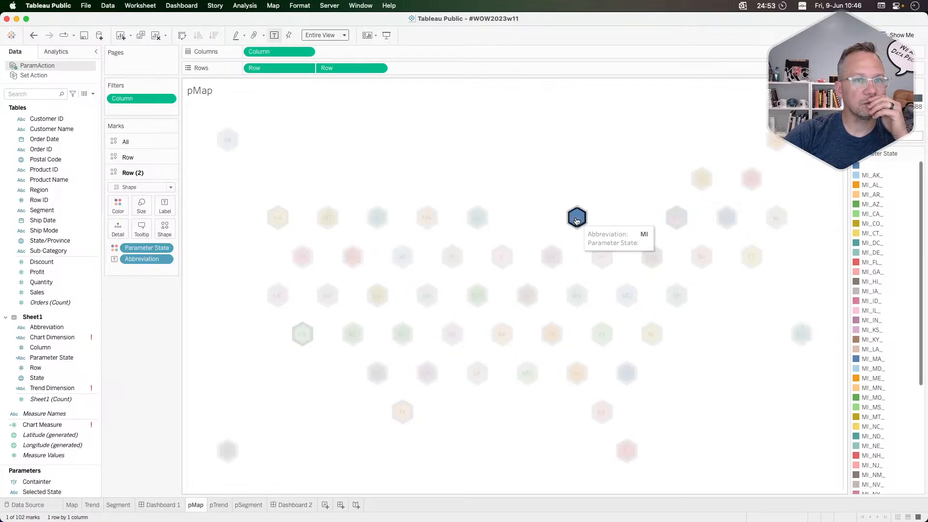
{"action": "left_click", "coordinate": [676, 220]}
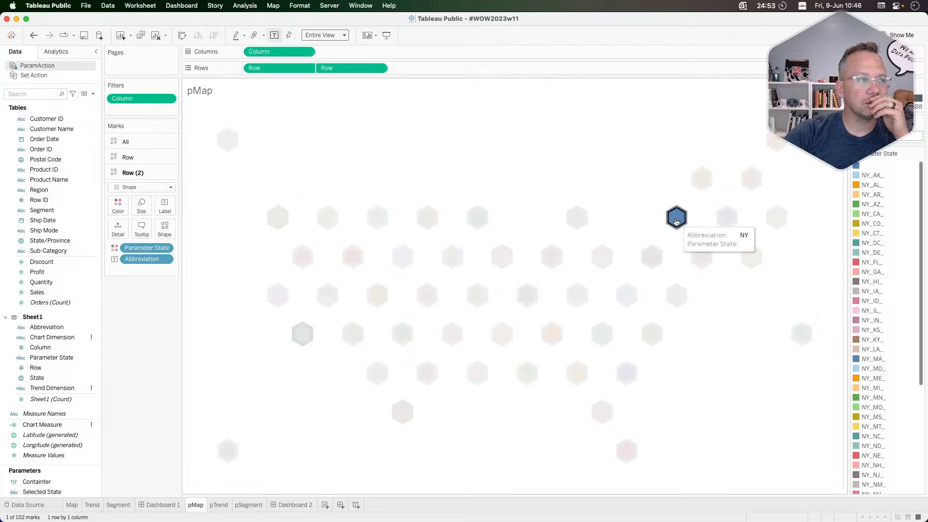
Change the source field of the State Select parameter action to Parameter State and save the actions
{"action": "left_click", "coordinate": [143, 9]}
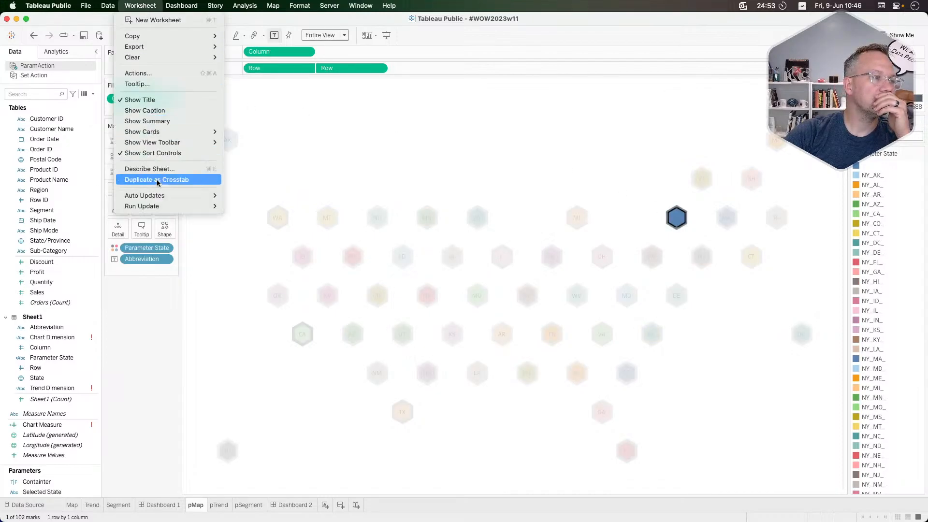
{"action": "left_click", "coordinate": [166, 74]}
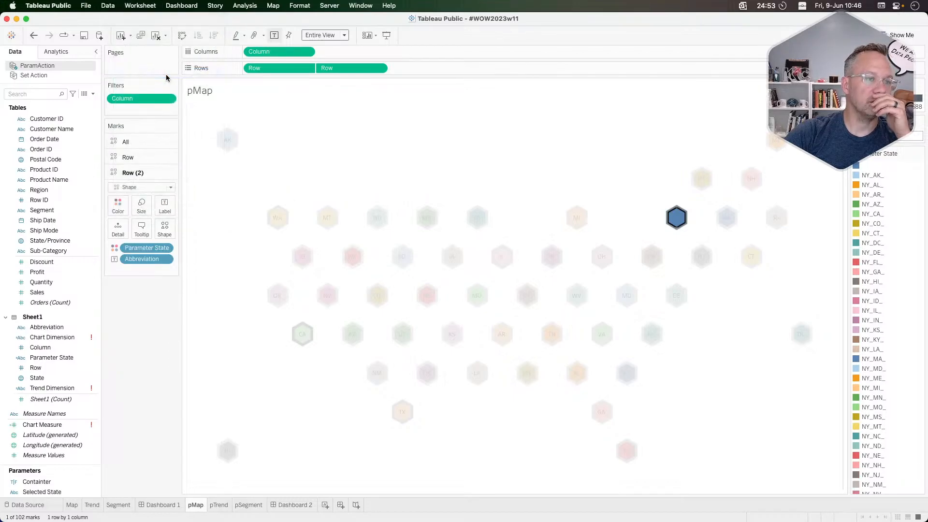
{"action": "left_click", "coordinate": [399, 233]}
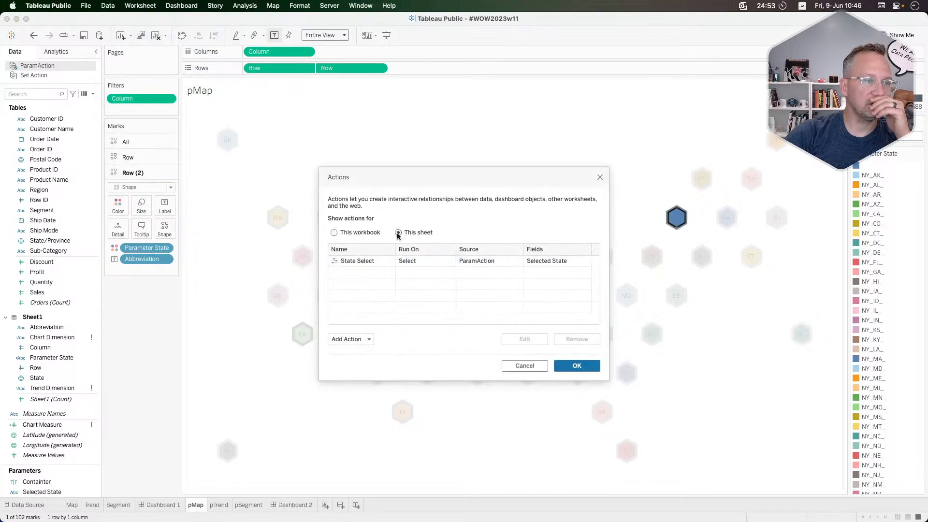
{"action": "double_click", "coordinate": [352, 260]}
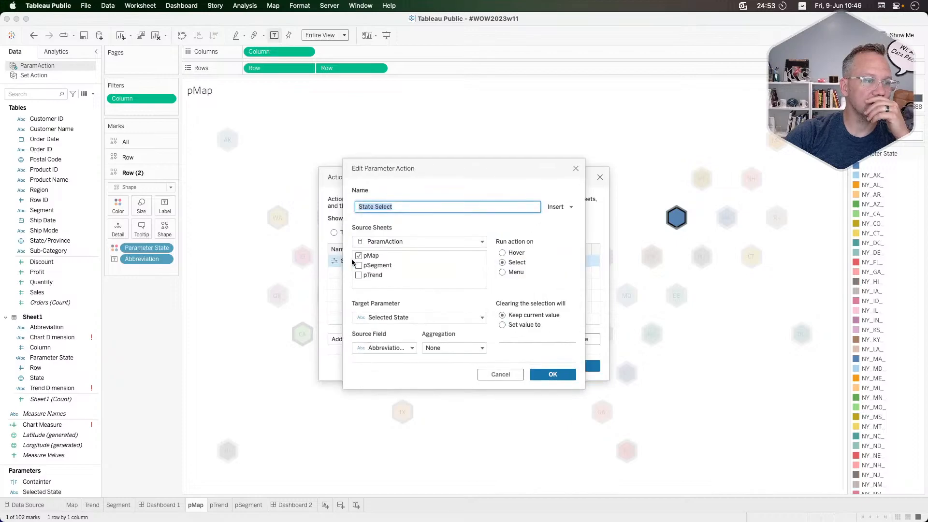
{"action": "left_click", "coordinate": [390, 347]}
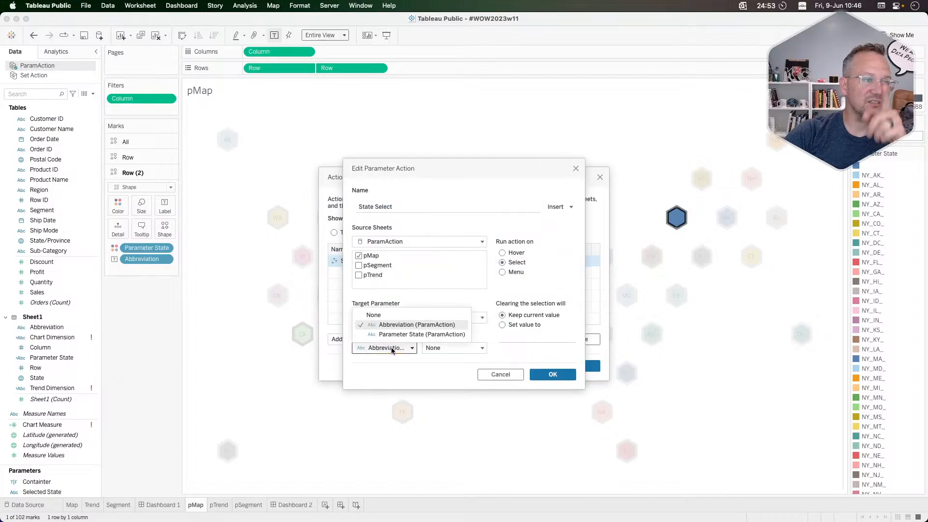
{"action": "left_click", "coordinate": [406, 334]}
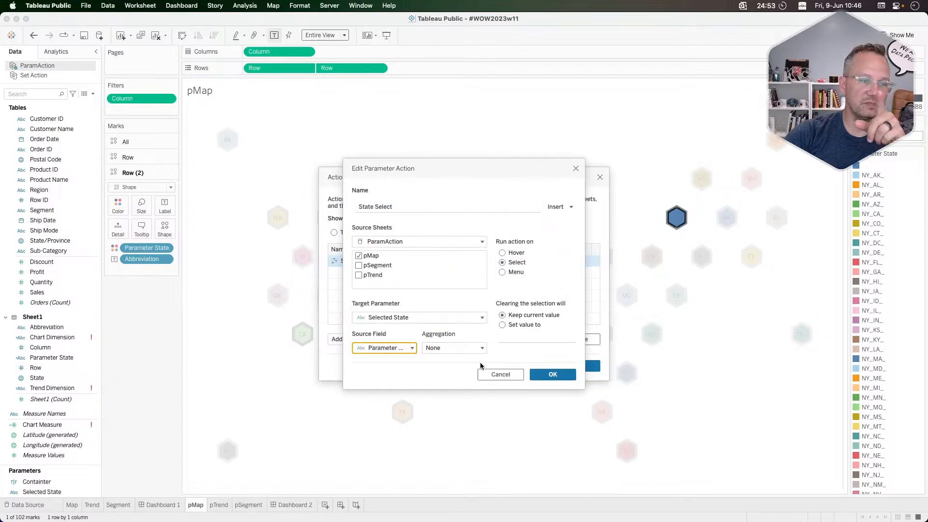
{"action": "left_click", "coordinate": [546, 375]}
{"action": "left_click", "coordinate": [569, 368]}
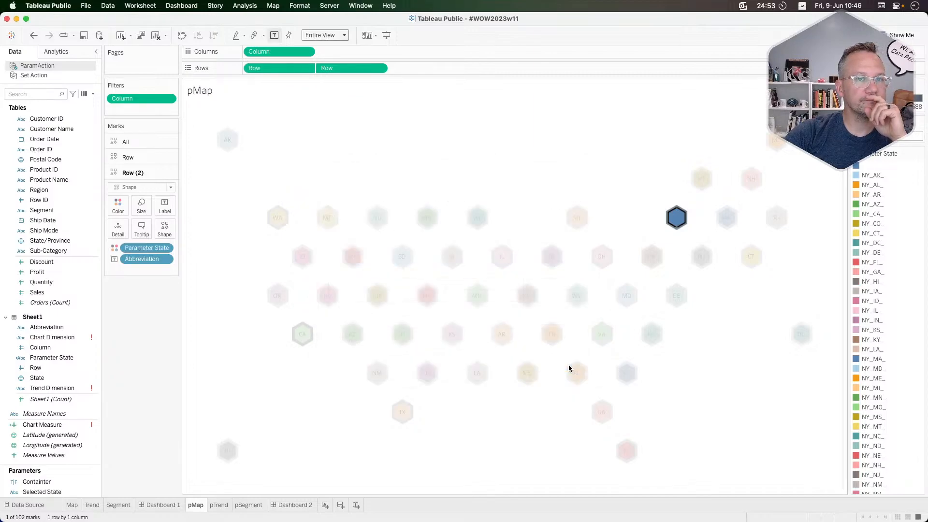
Test multiple-state selection on pMap by selecting NY, MI and WI, and reset the selection through MI
{"action": "left_click", "coordinate": [677, 217]}
{"action": "left_click", "coordinate": [676, 217]}
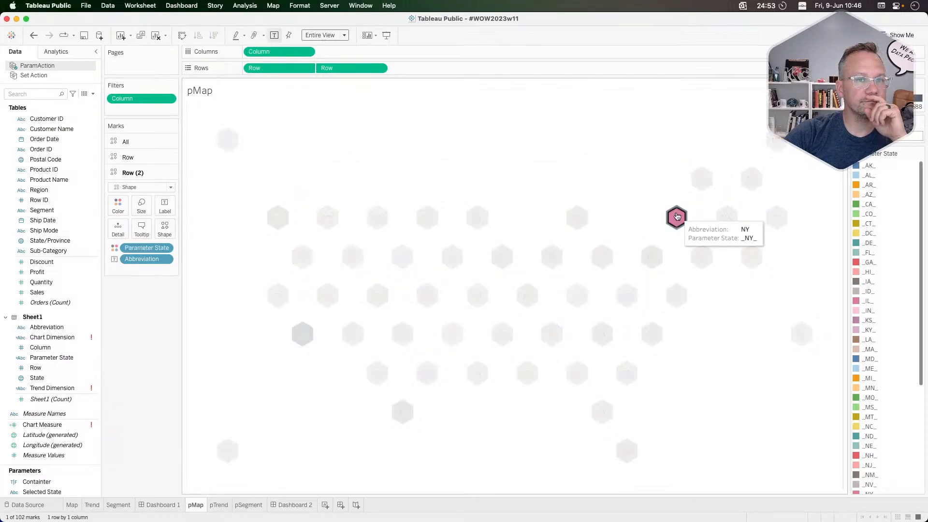
{"action": "left_click", "coordinate": [580, 219]}
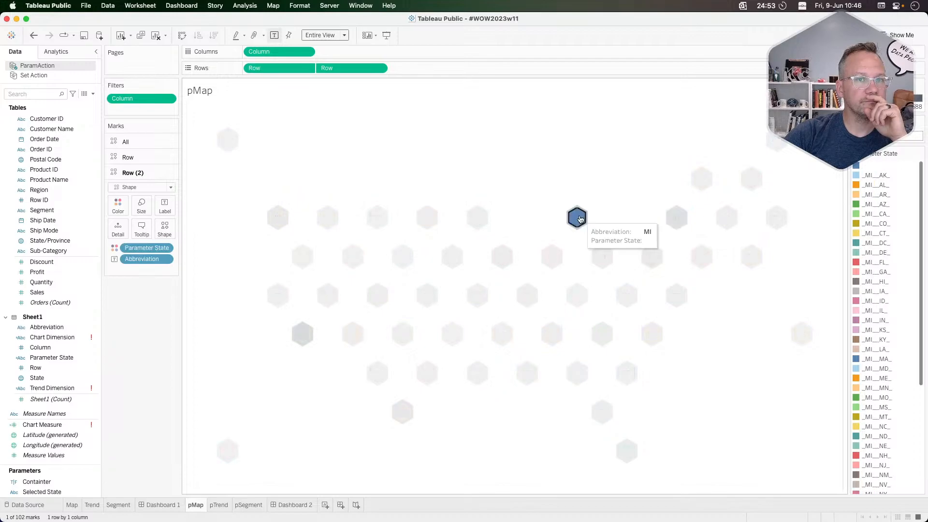
{"action": "left_click", "coordinate": [474, 222]}
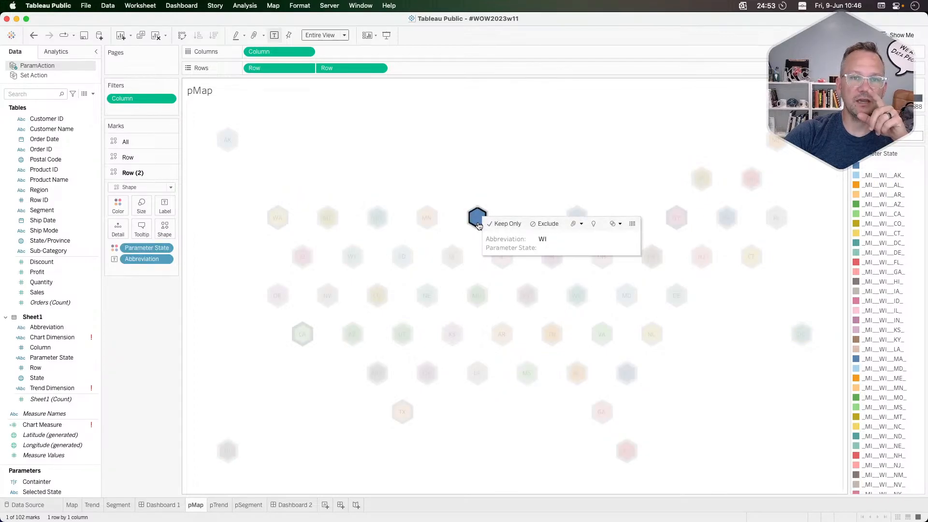
{"action": "left_click", "coordinate": [478, 224]}
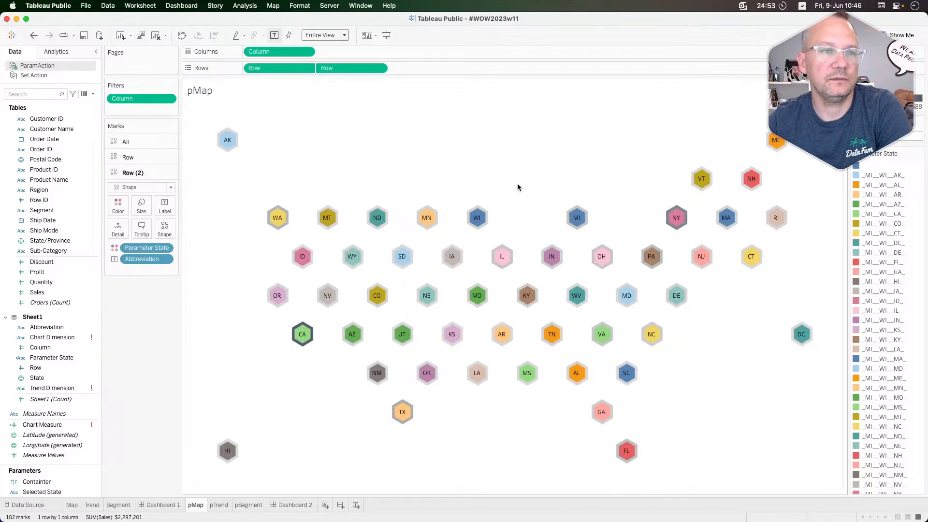
{"action": "left_click", "coordinate": [576, 219]}
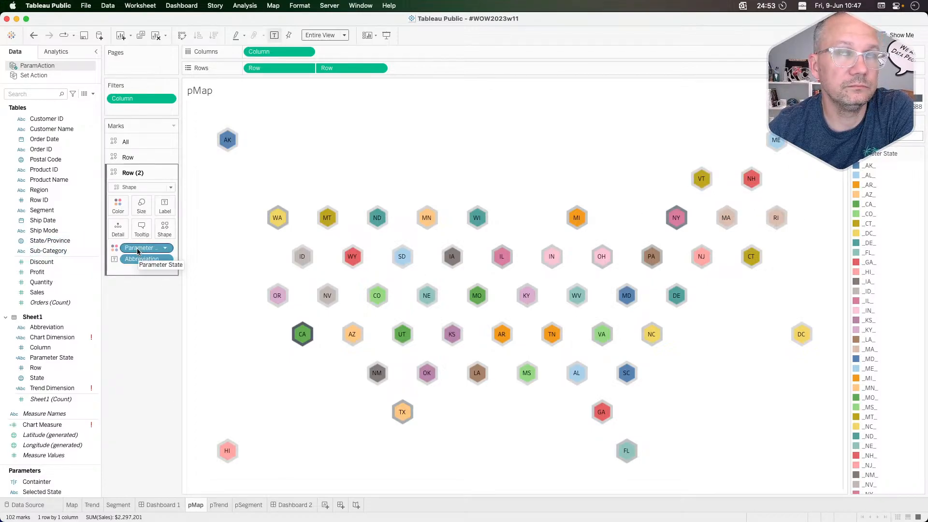
Remove Parameter State from the colour of the Row (2) marks and test selecting MI and NY on pMap
{"action": "left_click_drag", "start_coordinate": [138, 251], "coordinate": [135, 306]}
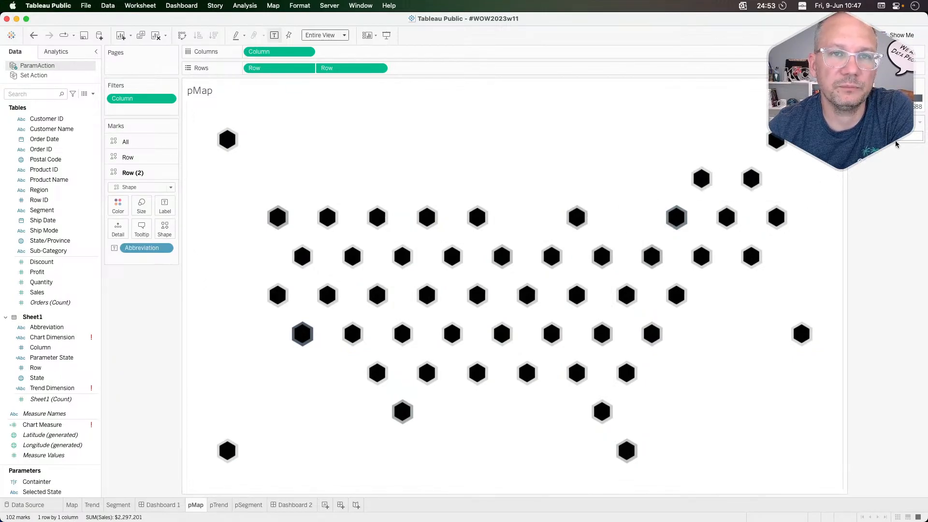
{"action": "left_click", "coordinate": [579, 220]}
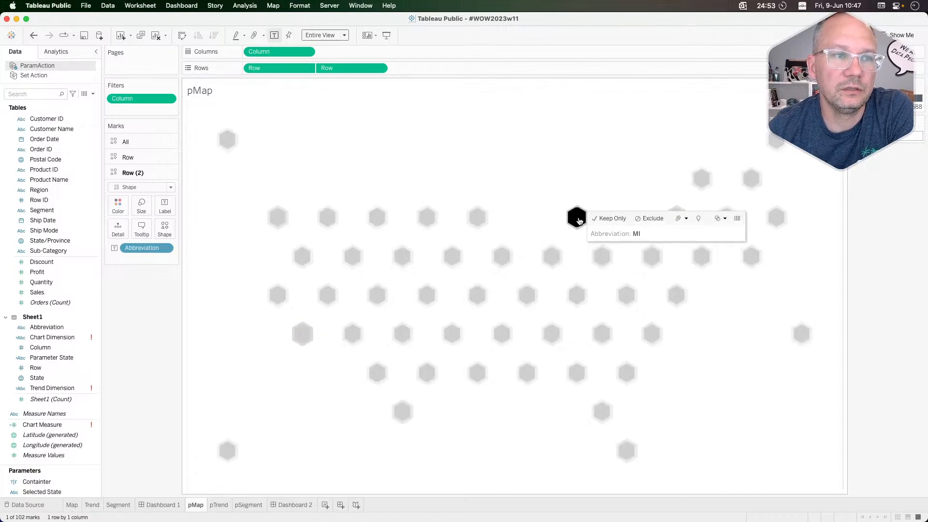
{"action": "left_click", "coordinate": [578, 220]}
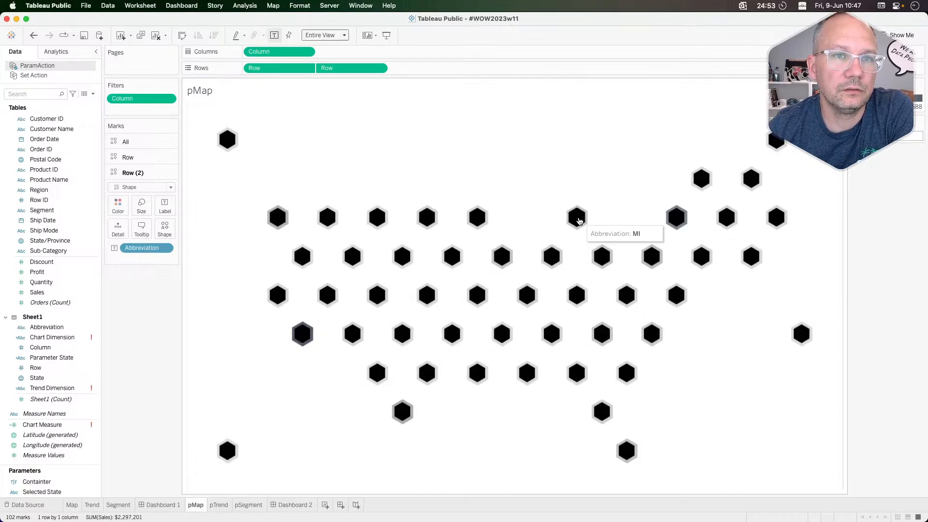
{"action": "left_click", "coordinate": [671, 220]}
{"action": "left_click", "coordinate": [597, 184]}
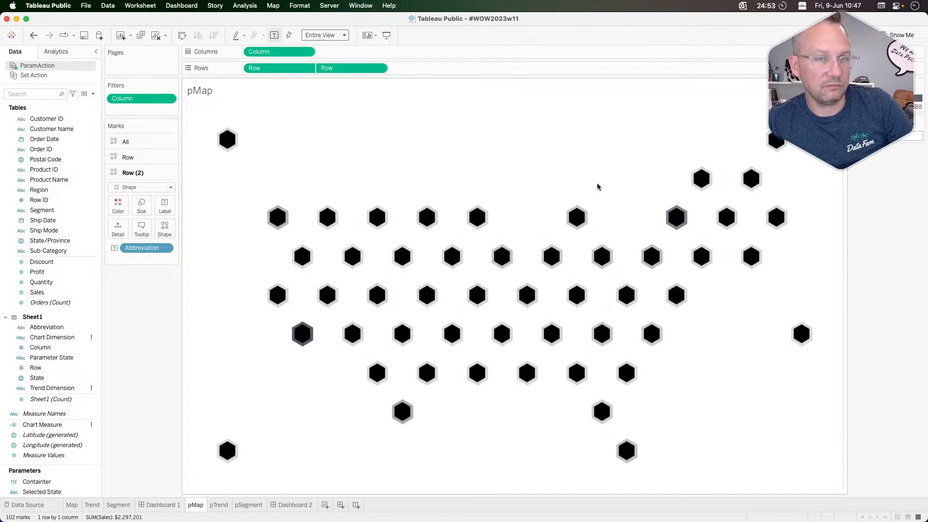
Restore Parameter State on the Row (2) marks and change its role from colour to detail
{"action": "key", "text": "super+z"}
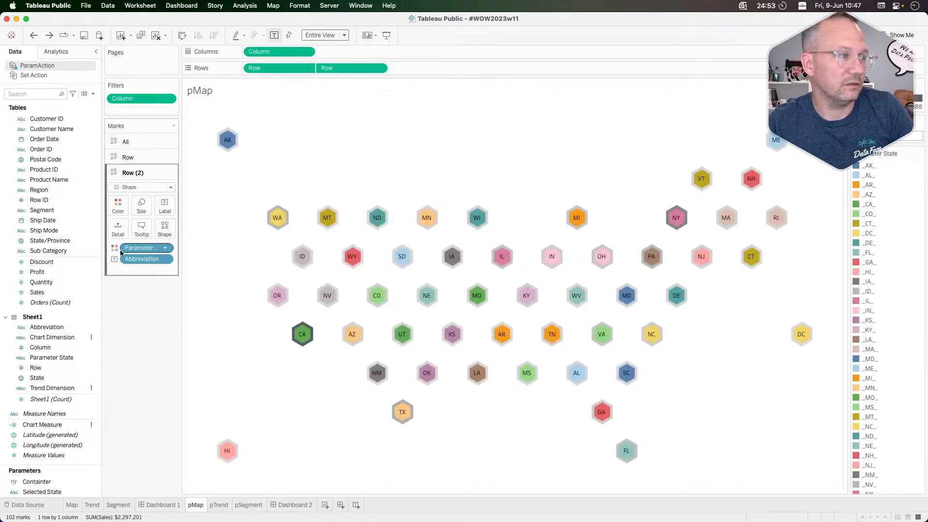
{"action": "left_click", "coordinate": [116, 250]}
{"action": "left_click", "coordinate": [127, 156]}
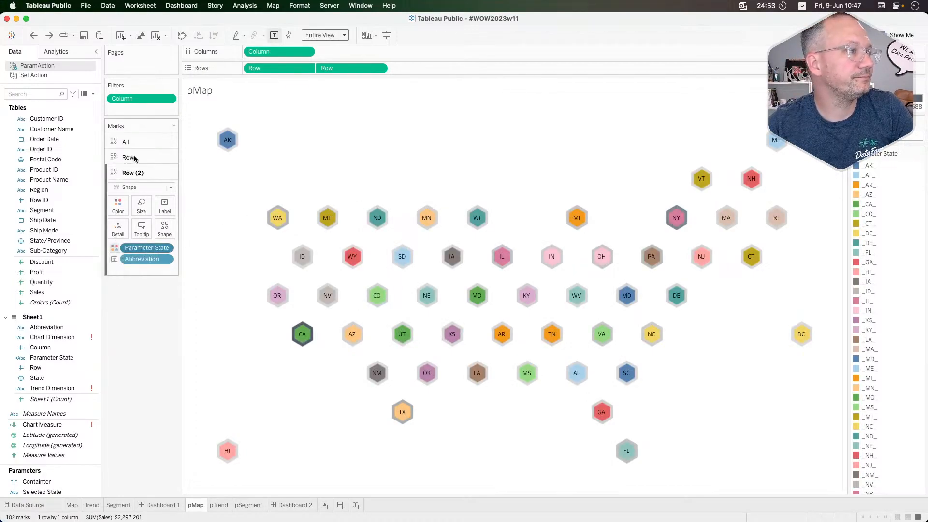
{"action": "left_click", "coordinate": [128, 157]}
{"action": "left_click", "coordinate": [148, 269]}
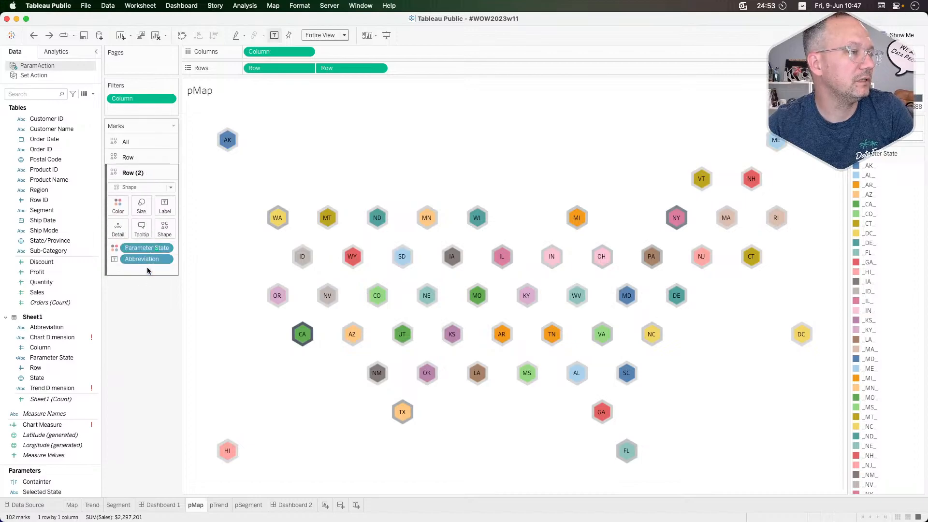
{"action": "left_click", "coordinate": [117, 250]}
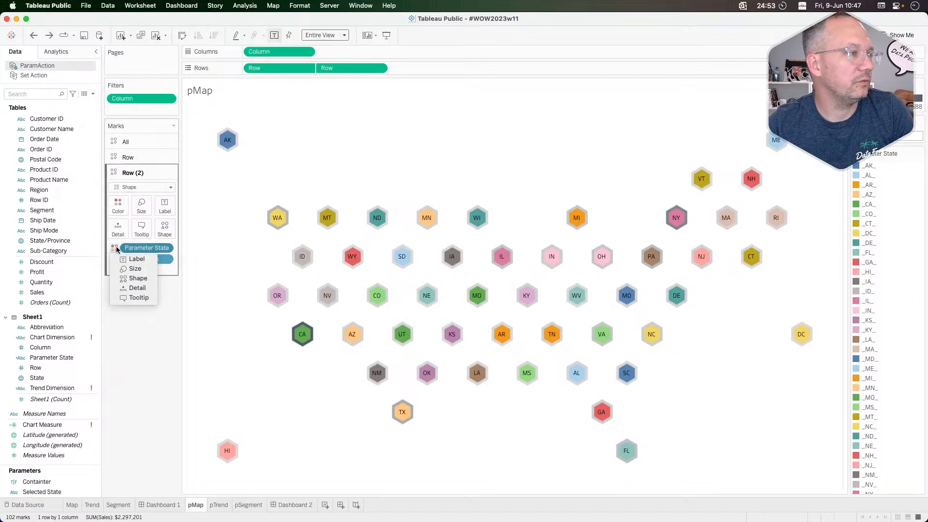
{"action": "left_click", "coordinate": [131, 279]}
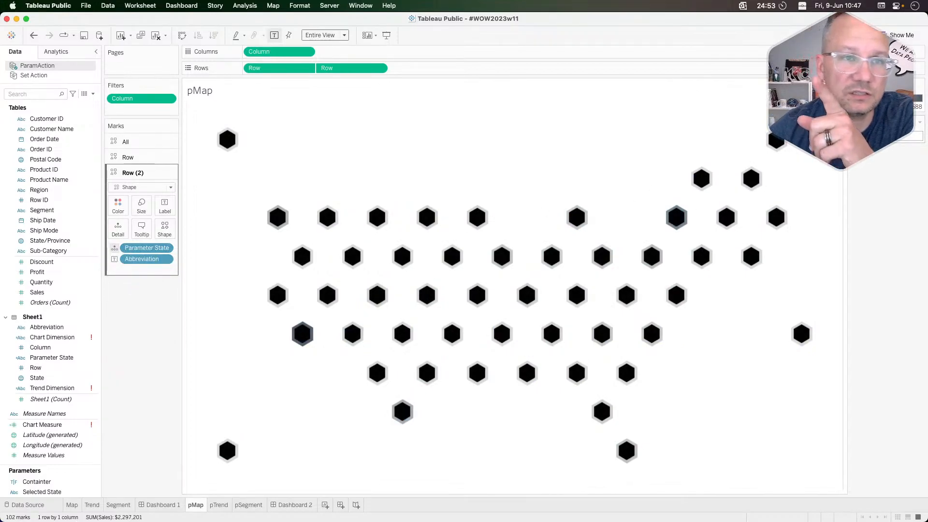
Test the State Select action on pMap by selecting MO, IN and WV, and reset the selection through WV
{"action": "left_click", "coordinate": [478, 295]}
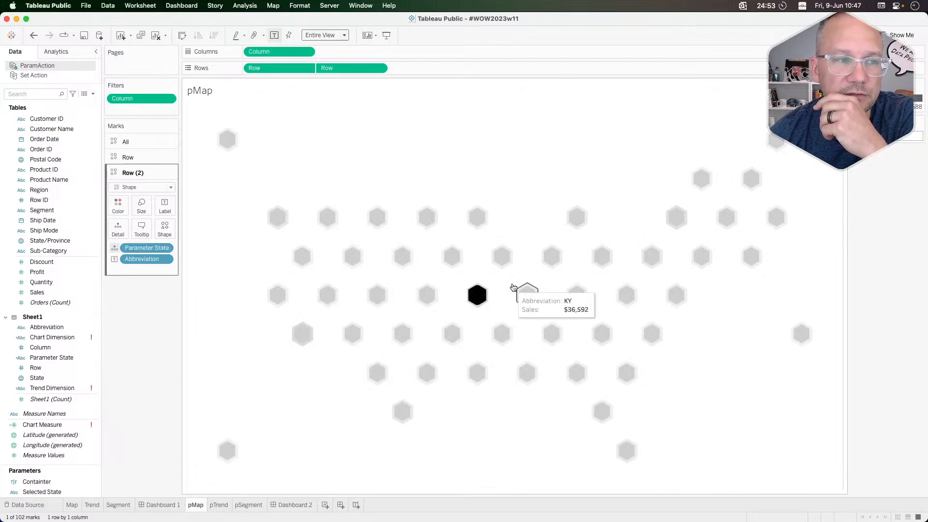
{"action": "left_click", "coordinate": [549, 262]}
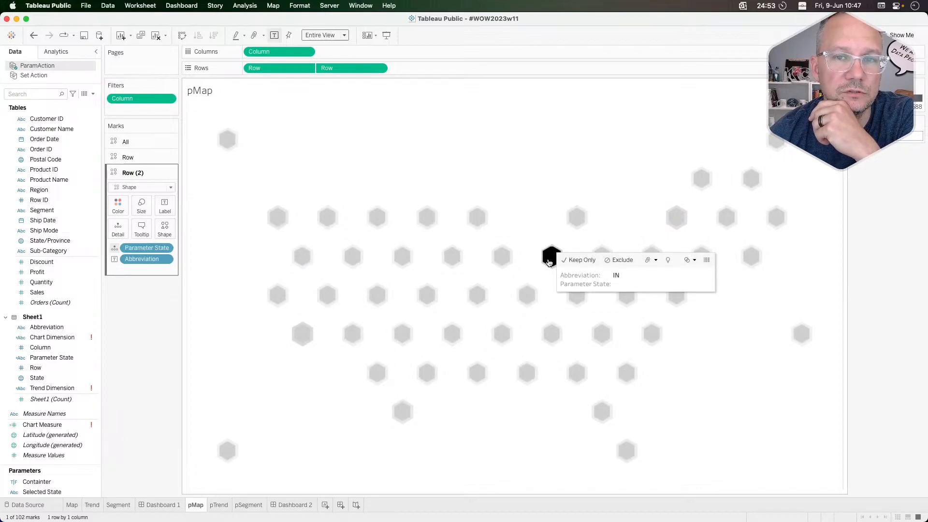
{"action": "left_click", "coordinate": [578, 293]}
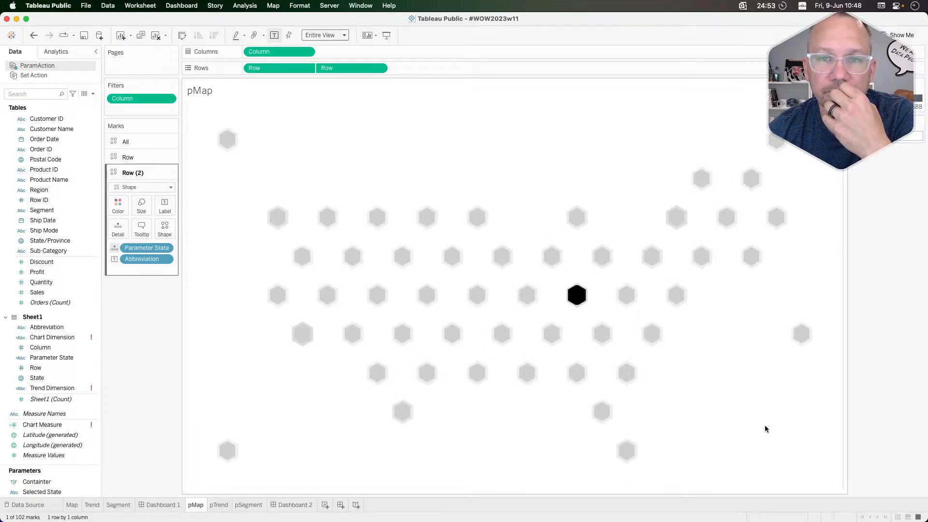
{"action": "left_click", "coordinate": [579, 300]}
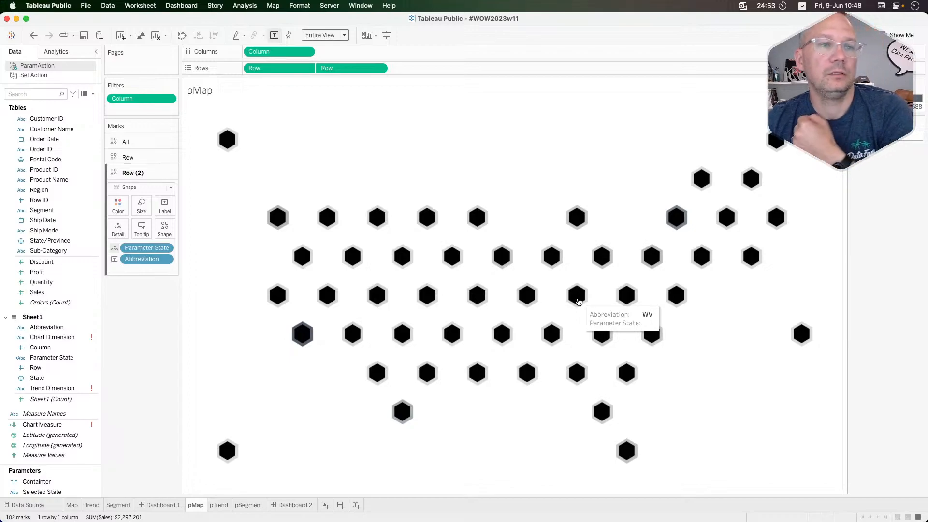
{"action": "left_click", "coordinate": [579, 302]}
{"action": "left_click", "coordinate": [578, 301]}
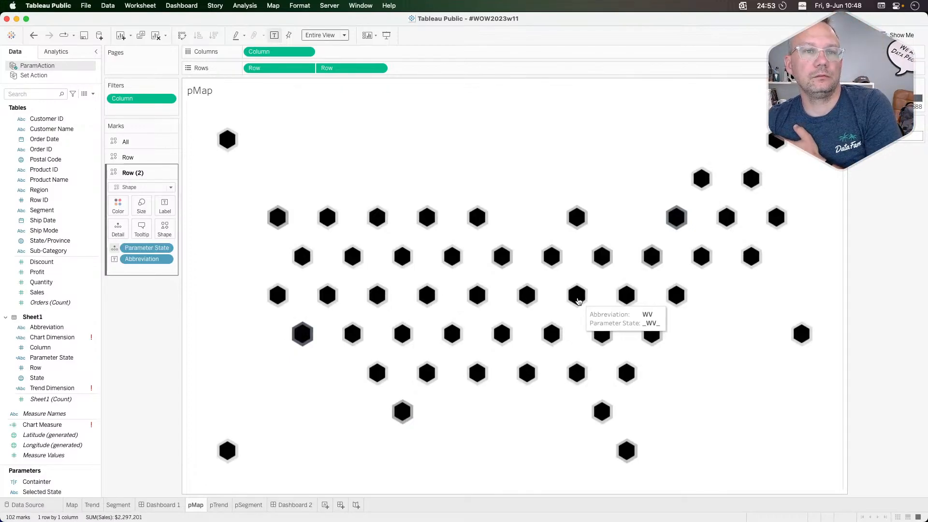
Add WV, MD and PA to the parameter selection on pMap, and clear the mark highlight
{"action": "left_click", "coordinate": [578, 301]}
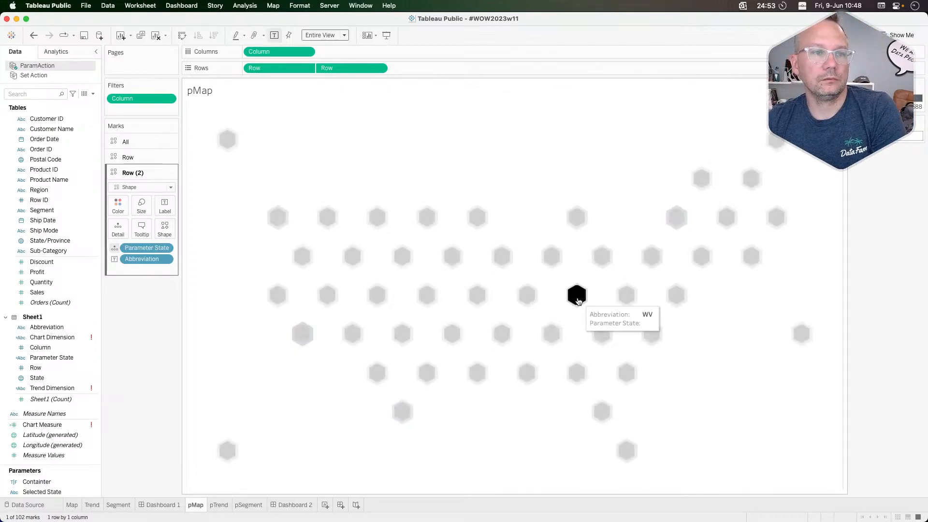
{"action": "left_click", "coordinate": [627, 296]}
{"action": "left_click", "coordinate": [647, 260]}
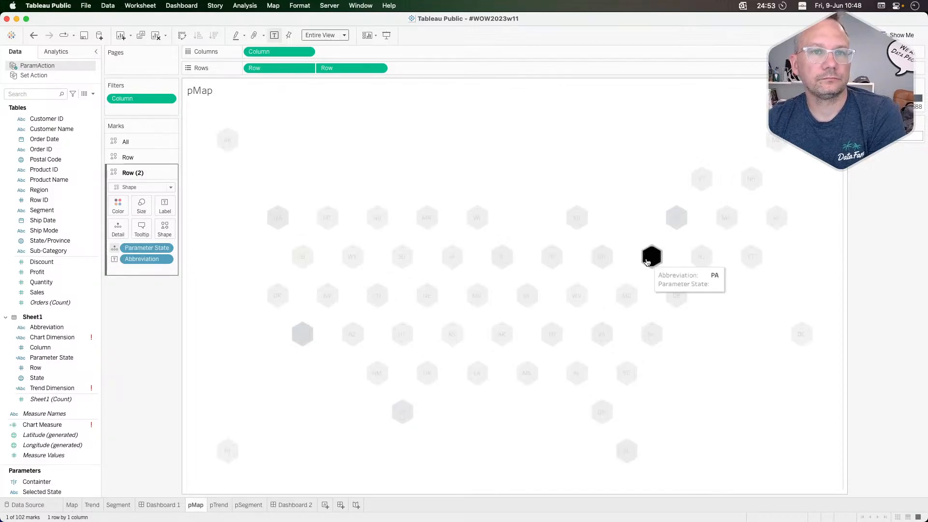
{"action": "left_click", "coordinate": [647, 260]}
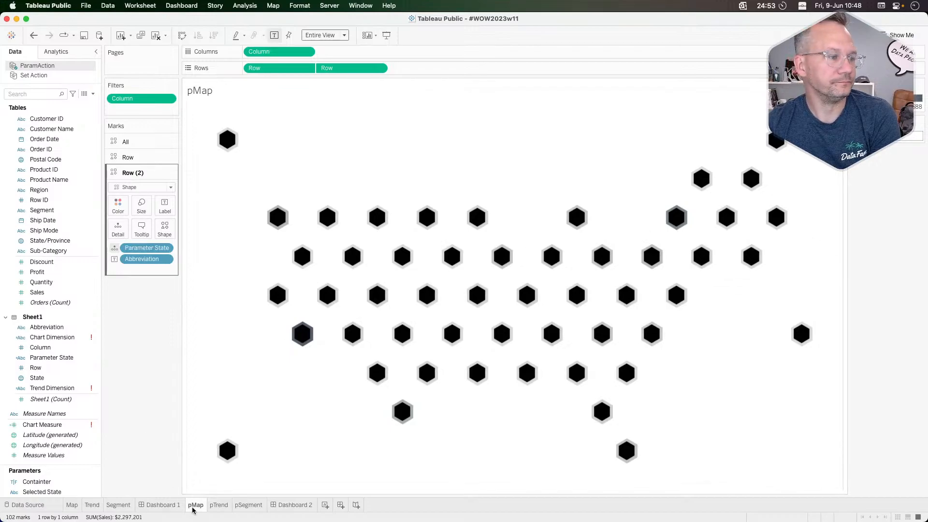
Create a new worksheet and review the Chart Dimension calculation without changing it
{"action": "left_click", "coordinate": [325, 504]}
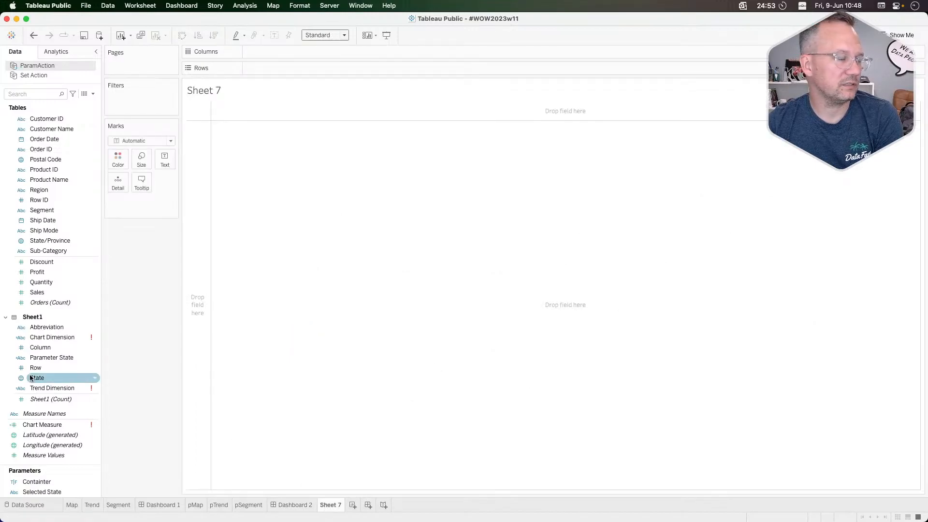
{"action": "right_click", "coordinate": [50, 336]}
{"action": "left_click", "coordinate": [75, 153]}
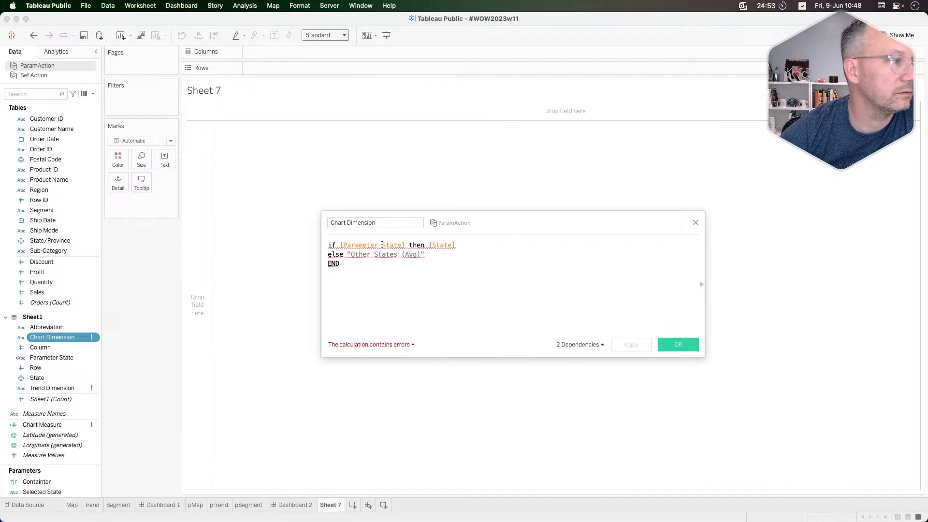
{"action": "mouse_move", "coordinate": [381, 245]}
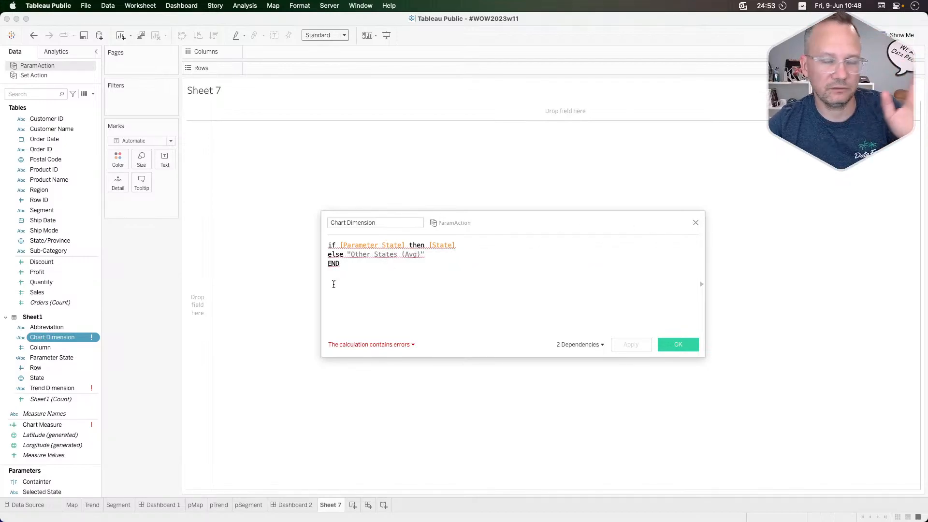
{"action": "left_click", "coordinate": [694, 223]}
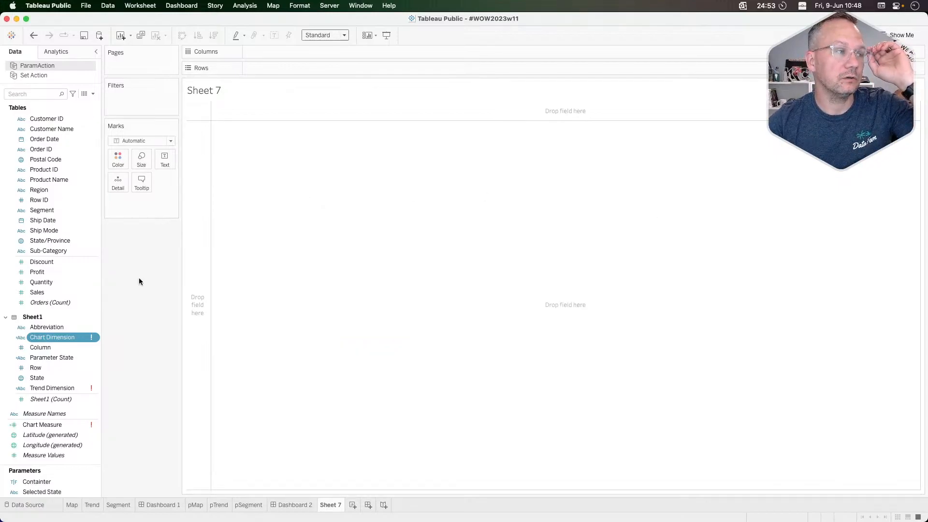
Try Parameter State on the rows of the new worksheet and remove it again
{"action": "left_click_drag", "start_coordinate": [52, 358], "coordinate": [282, 68]}
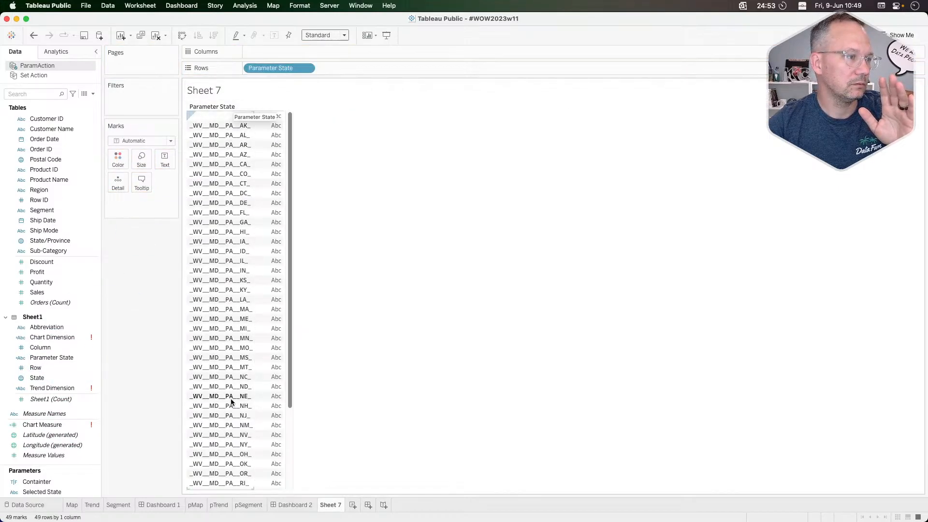
{"action": "left_click_drag", "start_coordinate": [272, 68], "coordinate": [122, 308]}
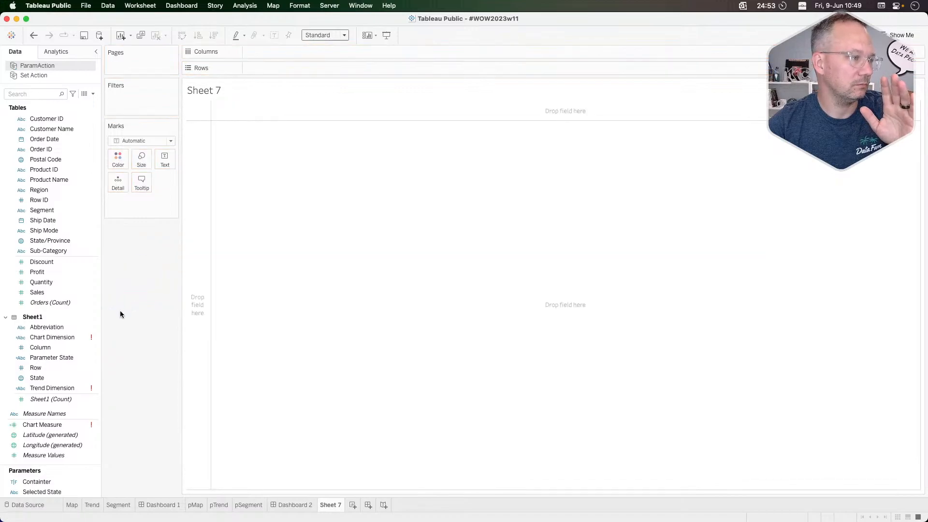
{"action": "left_click_drag", "start_coordinate": [46, 493], "coordinate": [53, 377]}
{"action": "scroll", "coordinate": [52, 378], "scroll_direction": "up", "scroll_amount": 3}
{"action": "scroll", "coordinate": [52, 377], "scroll_direction": "down", "scroll_amount": 3}
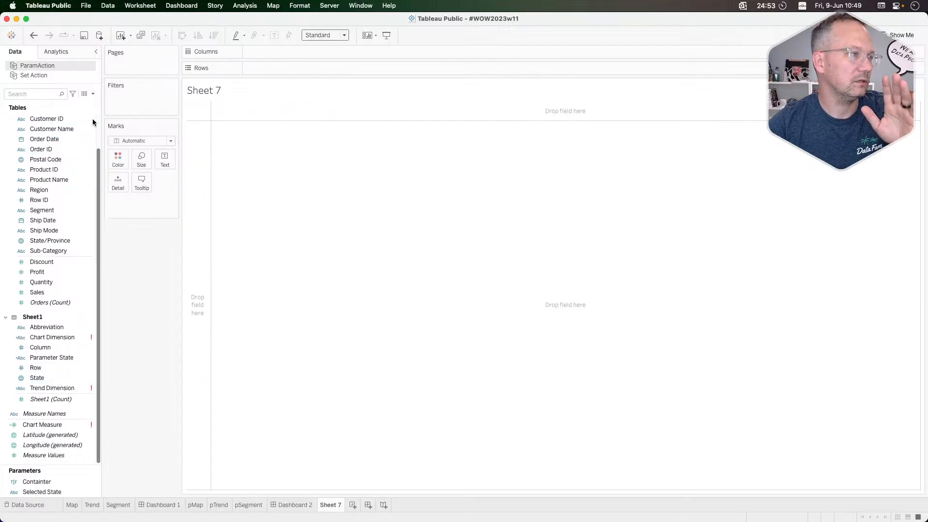
Create a calculated field containing only [Selected State] and place it on the rows of the new worksheet
{"action": "left_click", "coordinate": [94, 94]}
{"action": "left_click", "coordinate": [48, 104]}
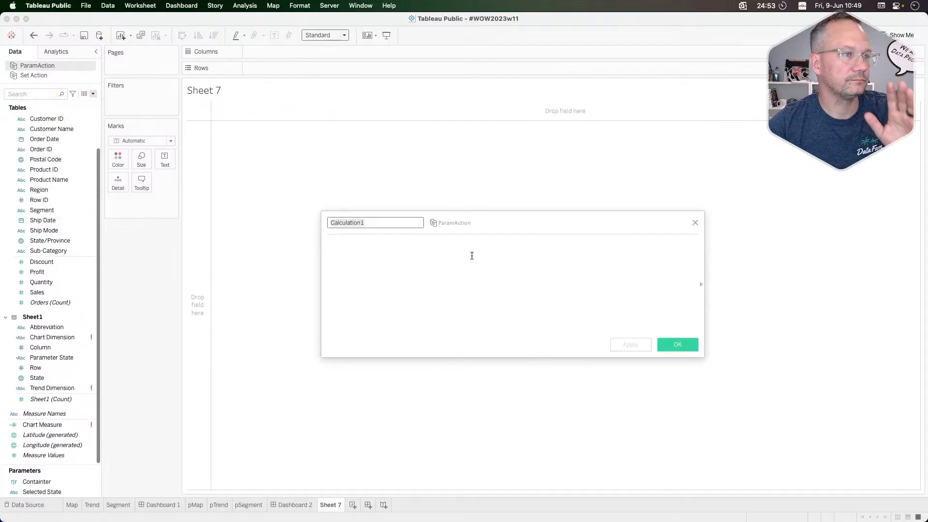
{"action": "left_click", "coordinate": [453, 254]}
{"action": "type", "text": "sel"}
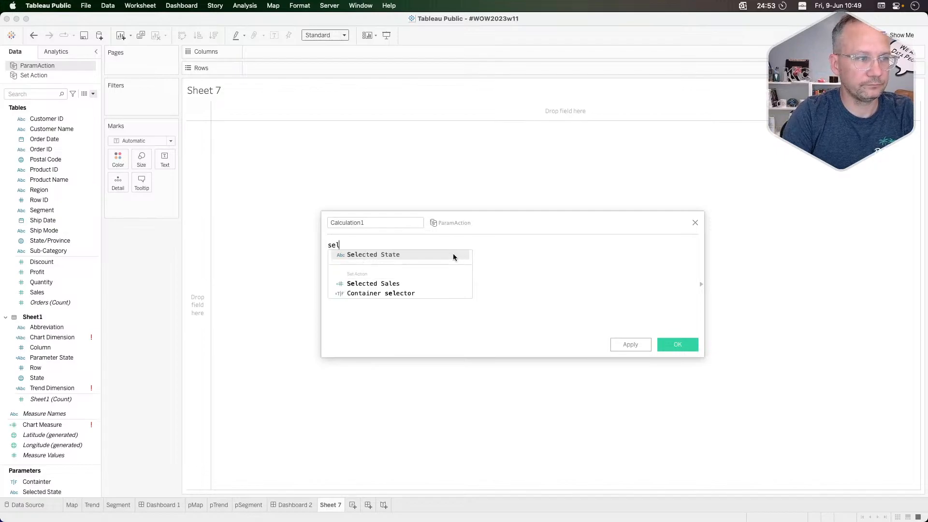
{"action": "key", "text": "Return"}
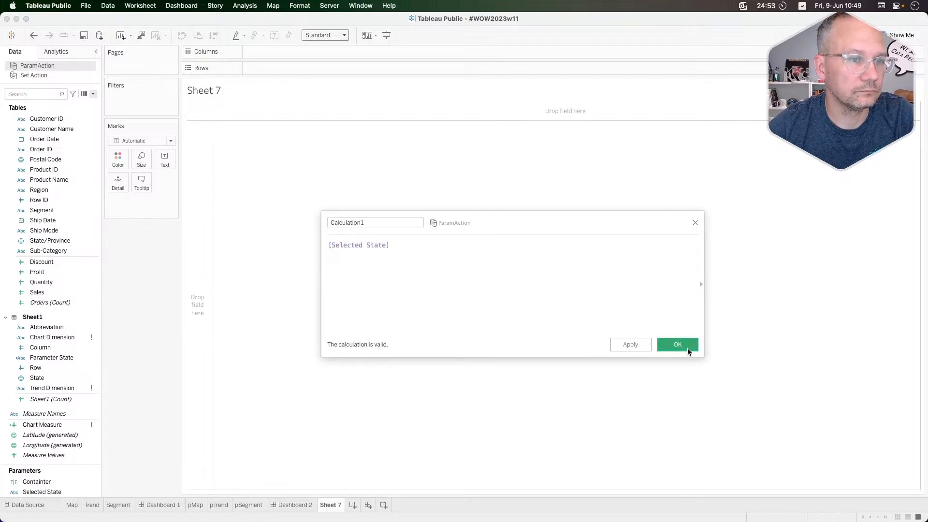
{"action": "left_click", "coordinate": [687, 347]}
{"action": "left_click_drag", "start_coordinate": [42, 413], "coordinate": [283, 66]}
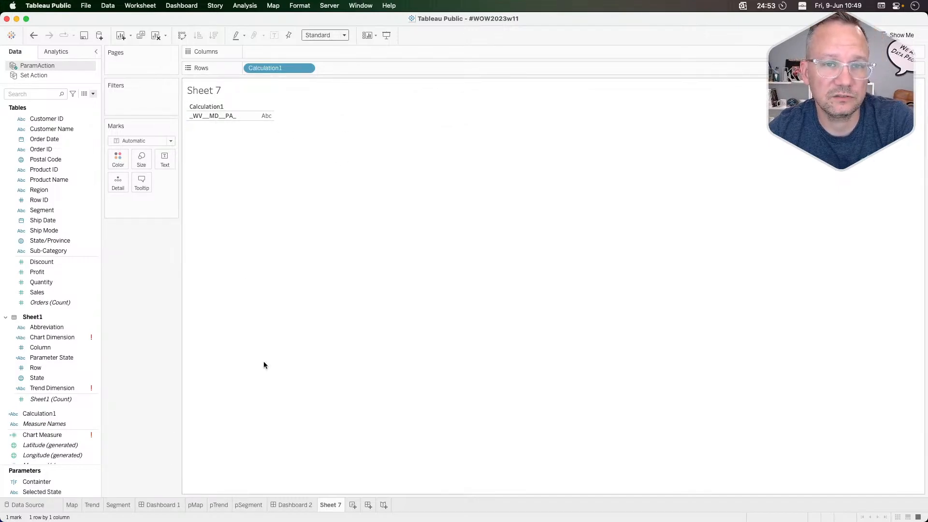
Start a new calculated field in the ParamAction data source and name it First State
{"action": "left_click", "coordinate": [92, 94]}
{"action": "left_click", "coordinate": [44, 103]}
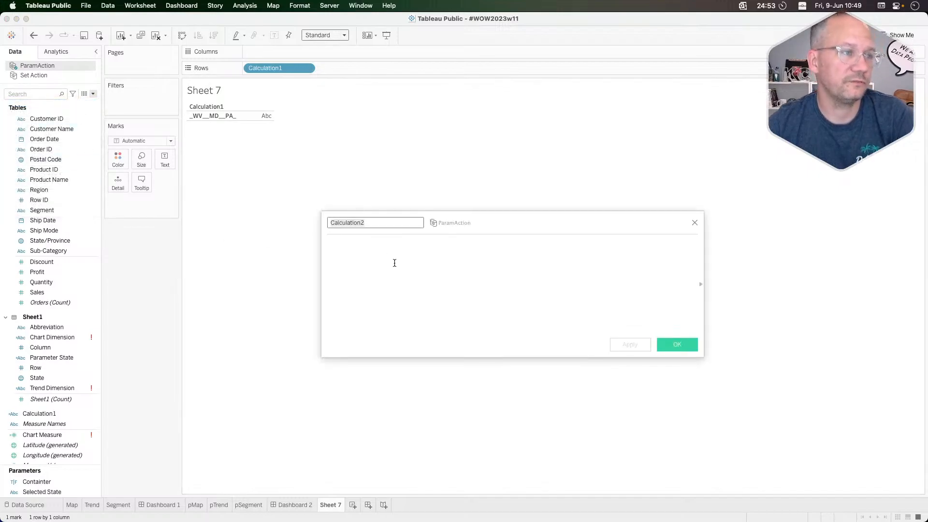
{"action": "left_click", "coordinate": [394, 263]}
{"action": "left_click", "coordinate": [375, 222]}
{"action": "key", "text": "super+a"}
{"action": "type", "text": "Fir"}
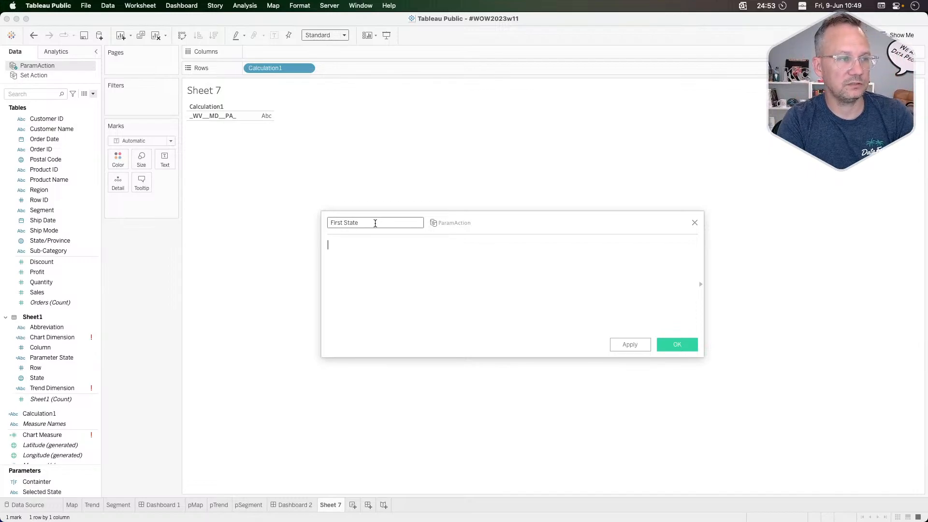
Begin the First State formula with a SPLIT function on the [Selected State] parameter
{"action": "type", "text": "spl"}
{"action": "key", "text": "Return"}
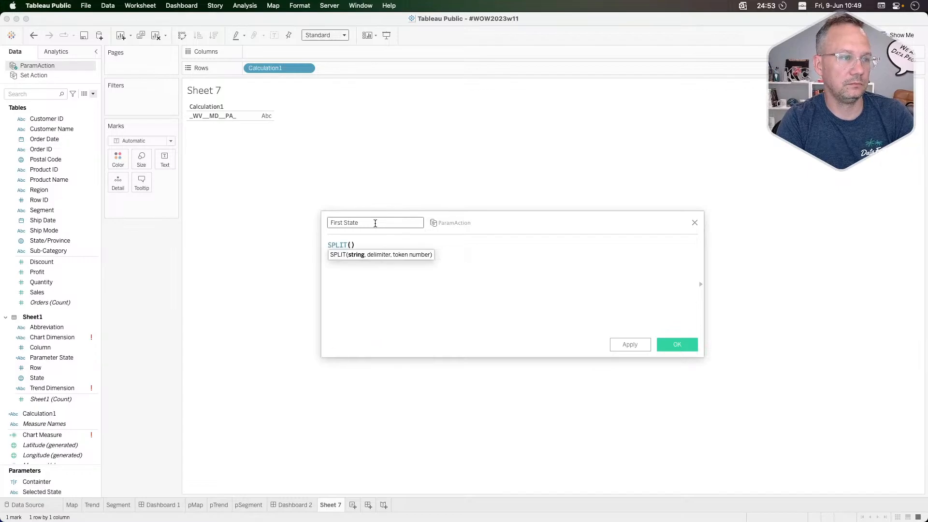
{"action": "type", "text": "cal"}
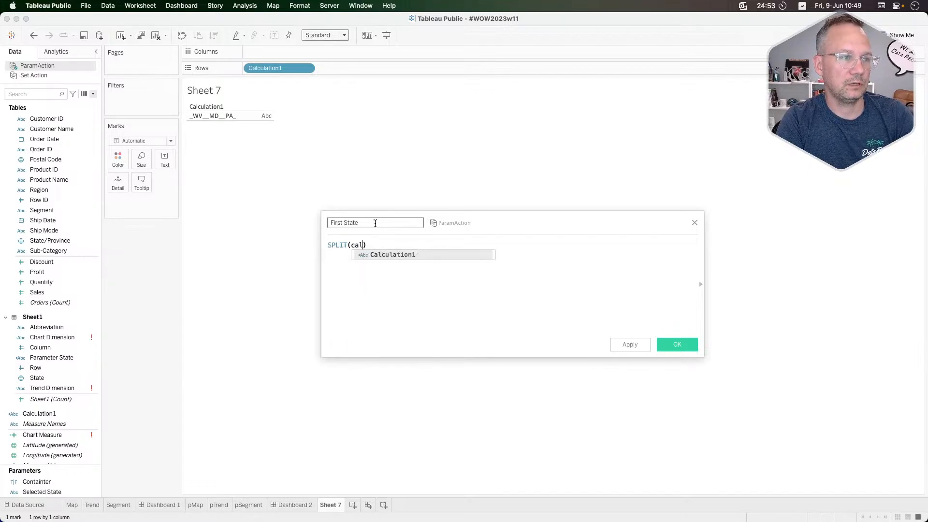
{"action": "key", "text": "Return"}
{"action": "type", "text": ","}
{"action": "key", "text": "BackSpace"}
{"action": "key", "text": "BackSpace"}
{"action": "key", "text": "BackSpace"}
{"action": "key", "text": "BackSpace"}
{"action": "key", "text": "BackSpace"}
{"action": "key", "text": "BackSpace"}
{"action": "key", "text": "BackSpace"}
{"action": "key", "text": "BackSpace"}
{"action": "key", "text": "BackSpace"}
{"action": "key", "text": "BackSpace"}
{"action": "key", "text": "BackSpace"}
{"action": "key", "text": "BackSpace"}
{"action": "key", "text": "BackSpace"}
{"action": "key", "text": "BackSpace"}
{"action": "type", "text": "se"}
{"action": "key", "text": "Down"}
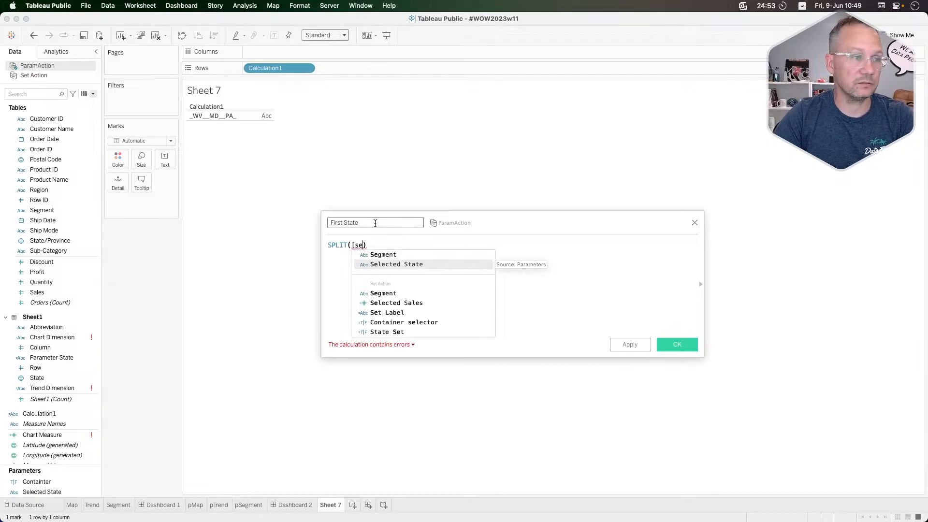
{"action": "key", "text": "Return"}
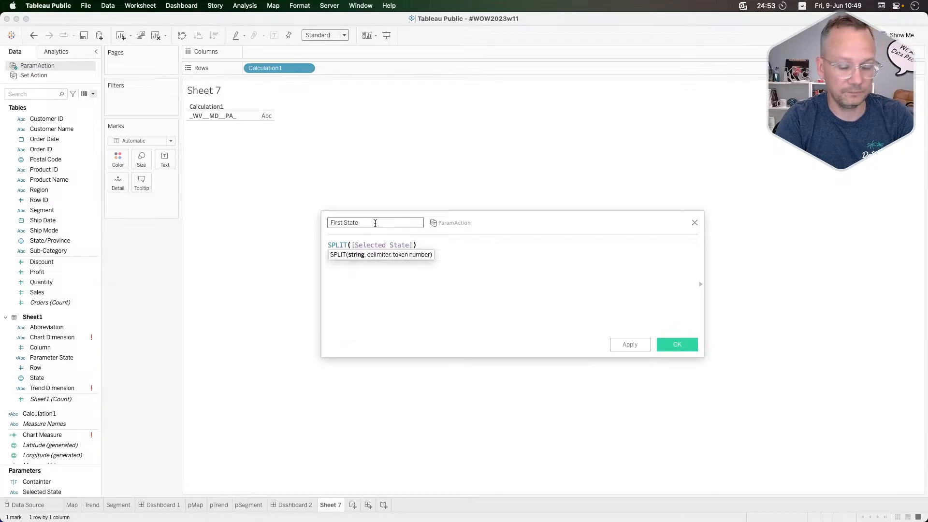
Complete the SPLIT formula with the delimiter "_" and token number 1, and save First State
{"action": "type", "text": ","}
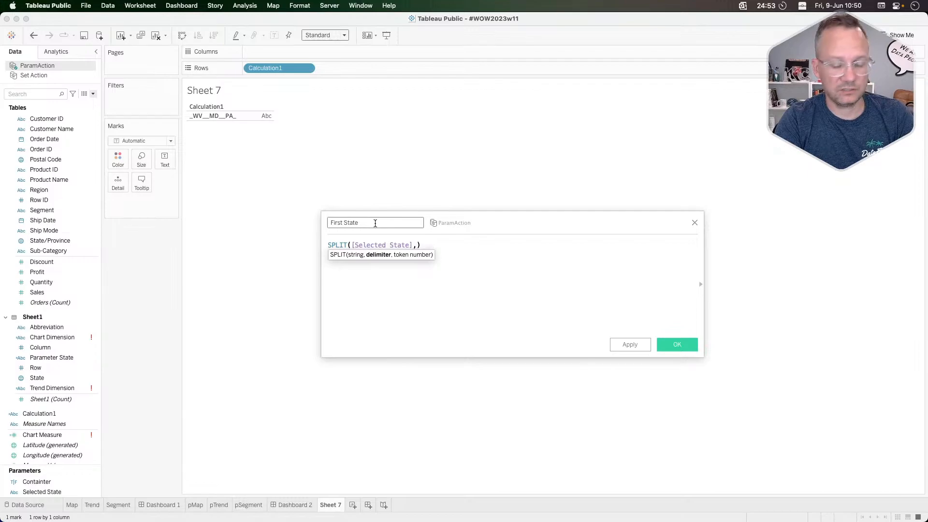
{"action": "type", "text": "\"-\""}
{"action": "key", "text": "BackSpace"}
{"action": "key", "text": "BackSpace"}
{"action": "type", "text": "_\""}
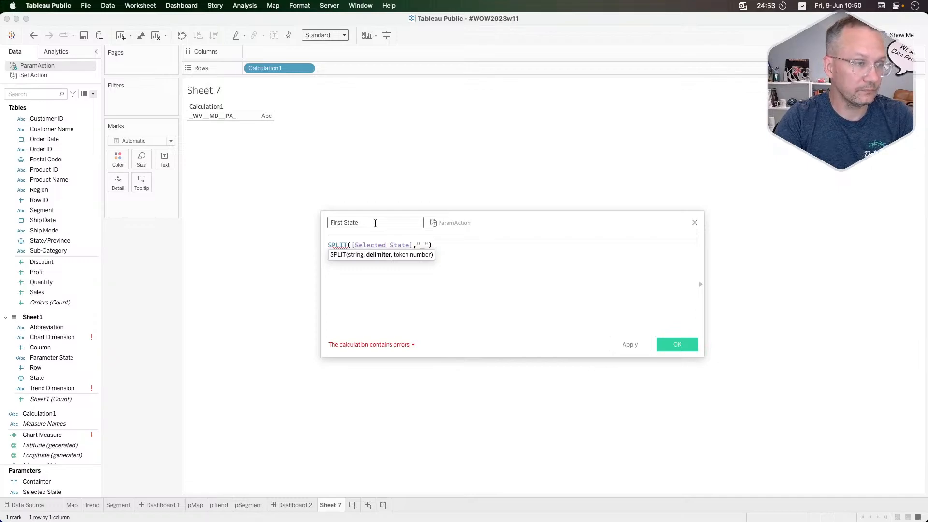
{"action": "type", "text": ","}
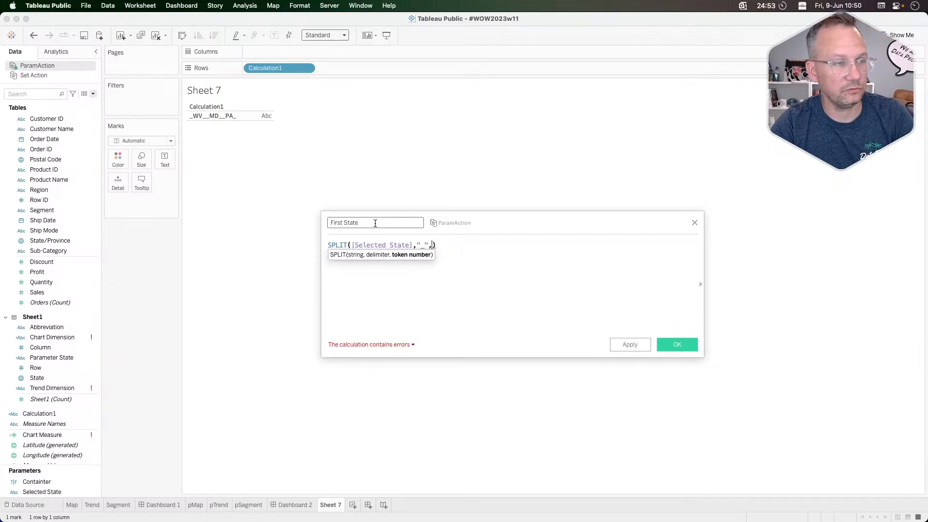
{"action": "type", "text": "1"}
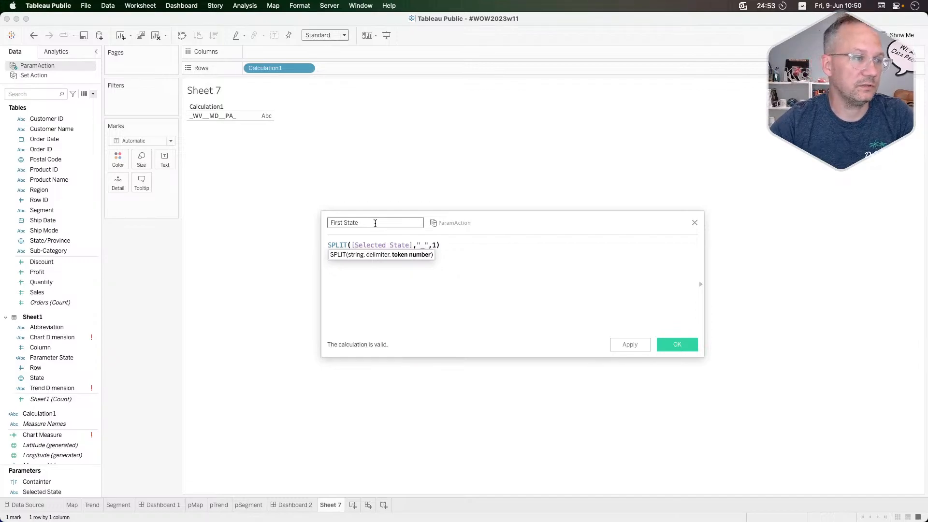
{"action": "left_click", "coordinate": [671, 346]}
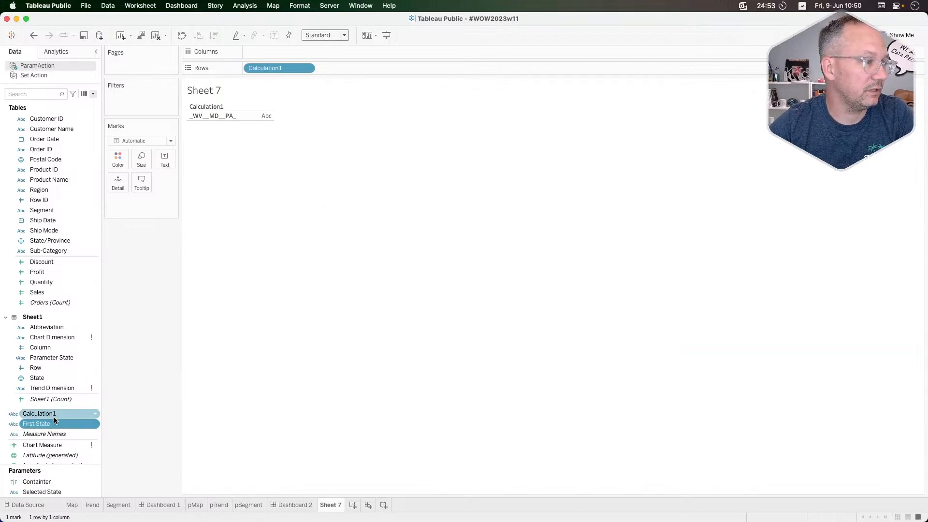
Add First State to the rows and change its SPLIT token number to 2
{"action": "left_click_drag", "start_coordinate": [39, 423], "coordinate": [375, 68]}
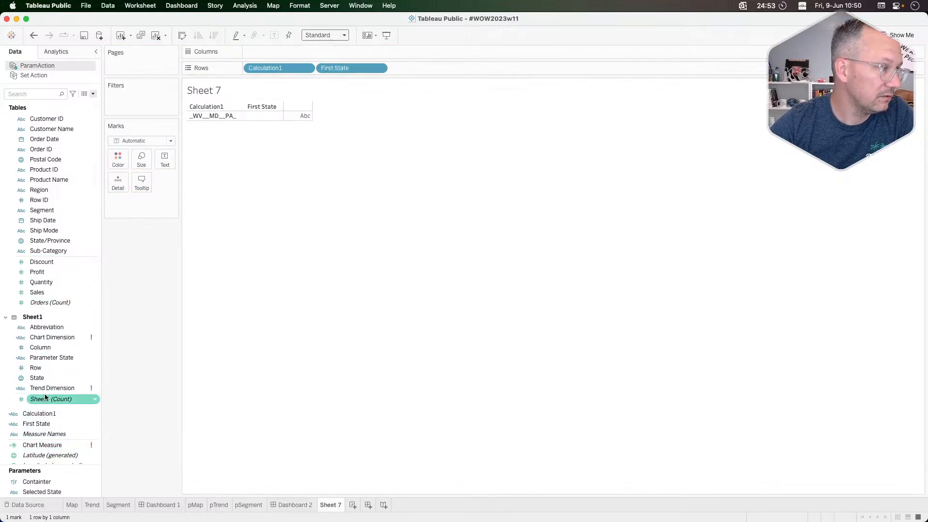
{"action": "right_click", "coordinate": [46, 424]}
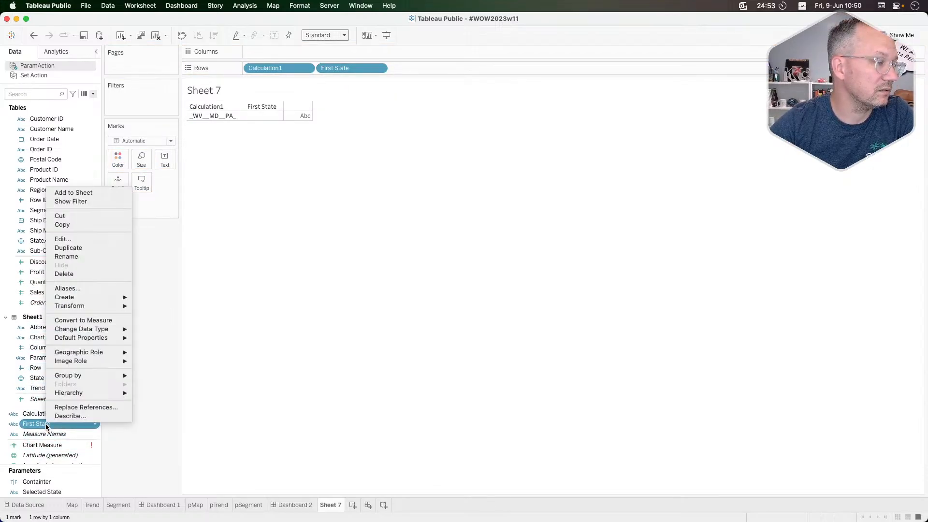
{"action": "left_click", "coordinate": [64, 239]}
{"action": "left_click", "coordinate": [435, 244]}
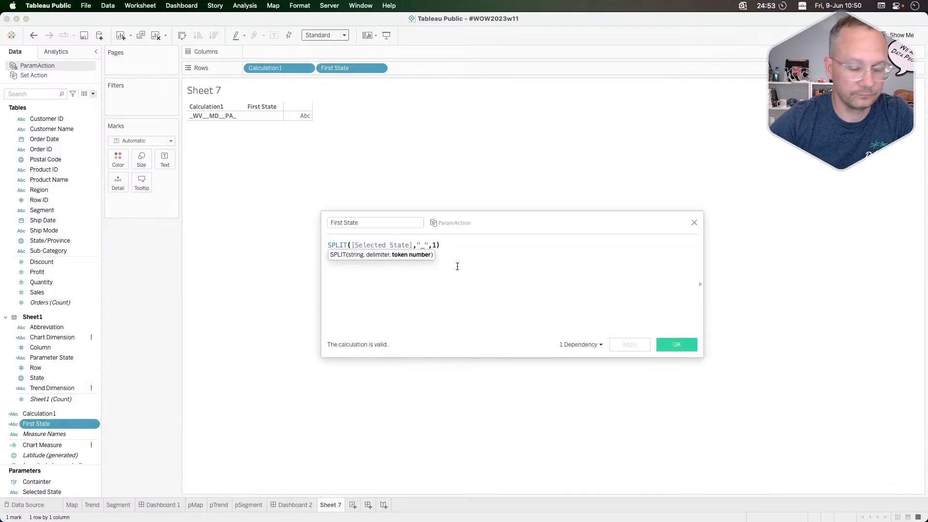
{"action": "key", "text": "BackSpace"}
{"action": "type", "text": "2"}
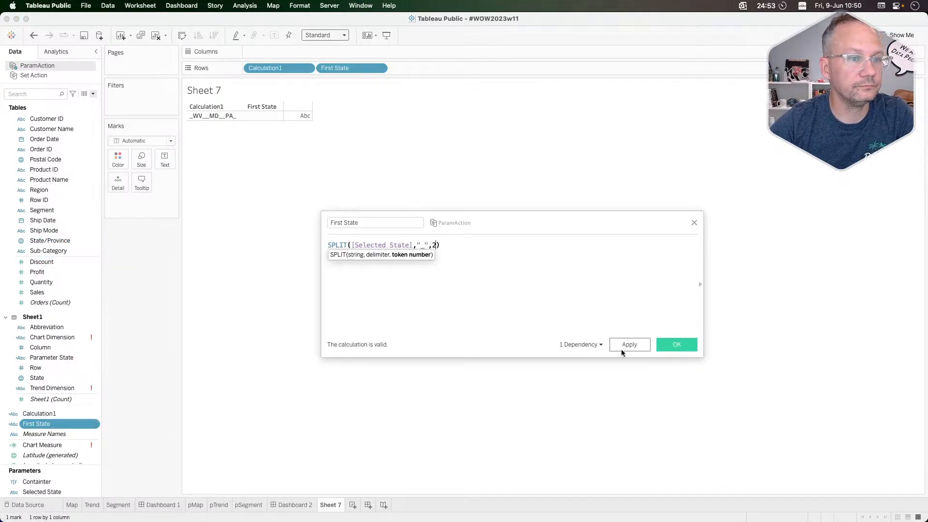
{"action": "left_click", "coordinate": [622, 348]}
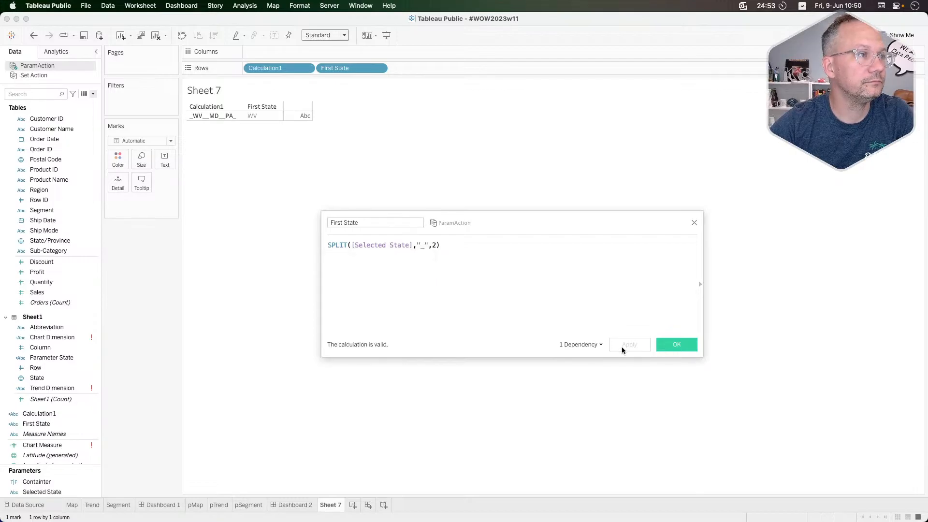
{"action": "left_click", "coordinate": [670, 346]}
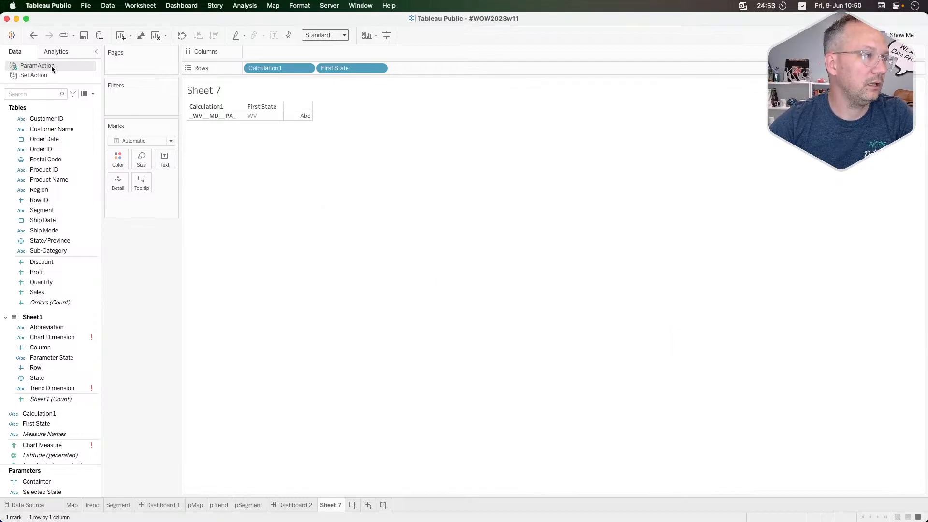
Create a calculated field named Second State in the ParamAction data source and begin its formula with a SPLIT function
{"action": "left_click", "coordinate": [93, 93]}
{"action": "left_click", "coordinate": [77, 103]}
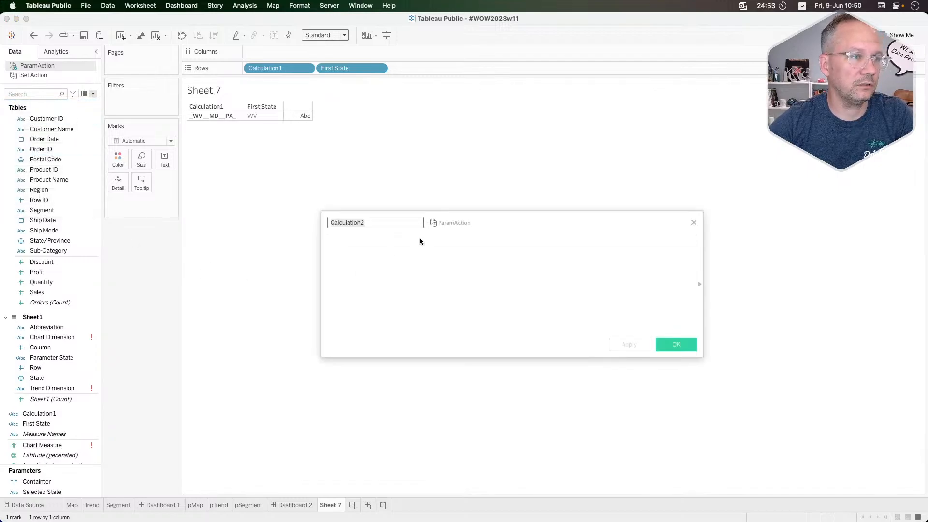
{"action": "left_click", "coordinate": [375, 224]}
{"action": "double_click", "coordinate": [375, 223]}
{"action": "key", "text": "BackSpace"}
{"action": "type", "text": "Second Sta"}
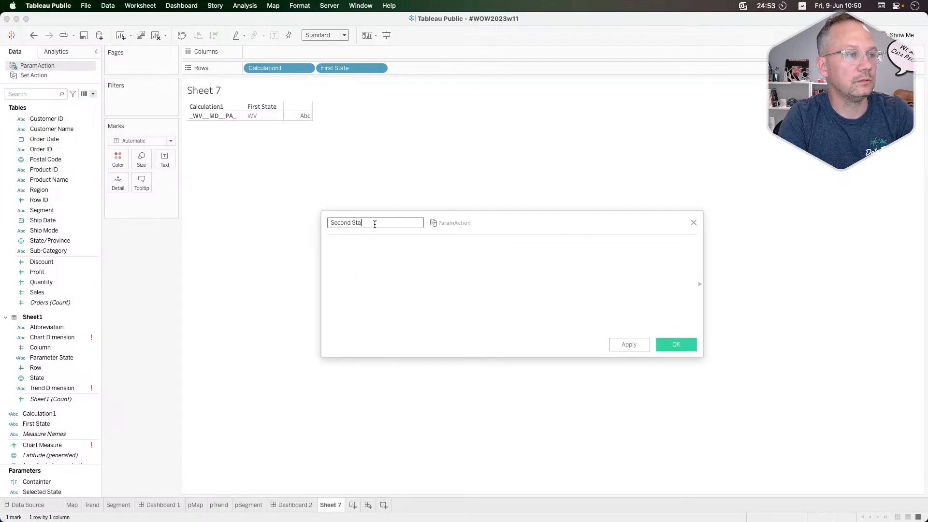
{"action": "type", "text": "tespl"}
{"action": "key", "text": "Return"}
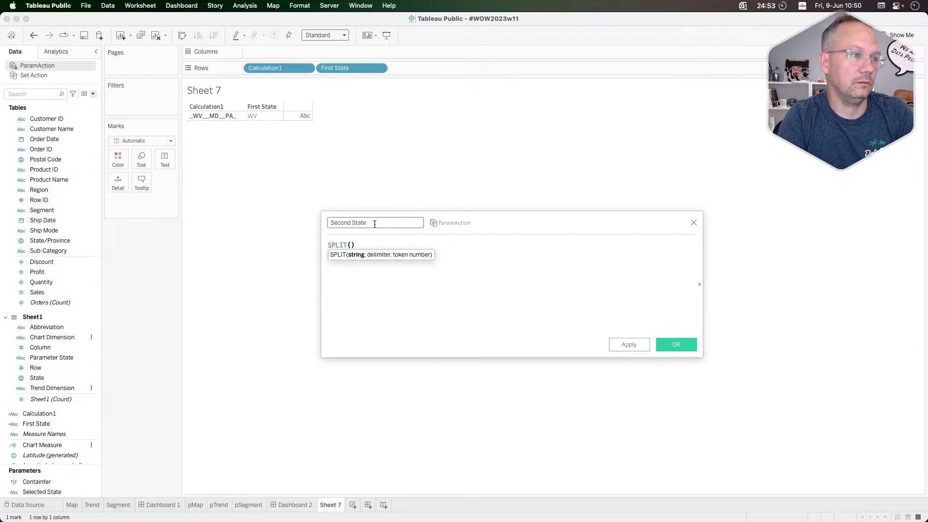
Complete the formula as SPLIT([Selected State],'_',4), apply it, and add Second State to the rows after First State
{"action": "type", "text": "p"}
{"action": "key", "text": "BackSpace"}
{"action": "type", "text": "sel"}
{"action": "key", "text": "Return"}
{"action": "type", "text": ",."}
{"action": "key", "text": "BackSpace"}
{"action": "type", "text": "'"}
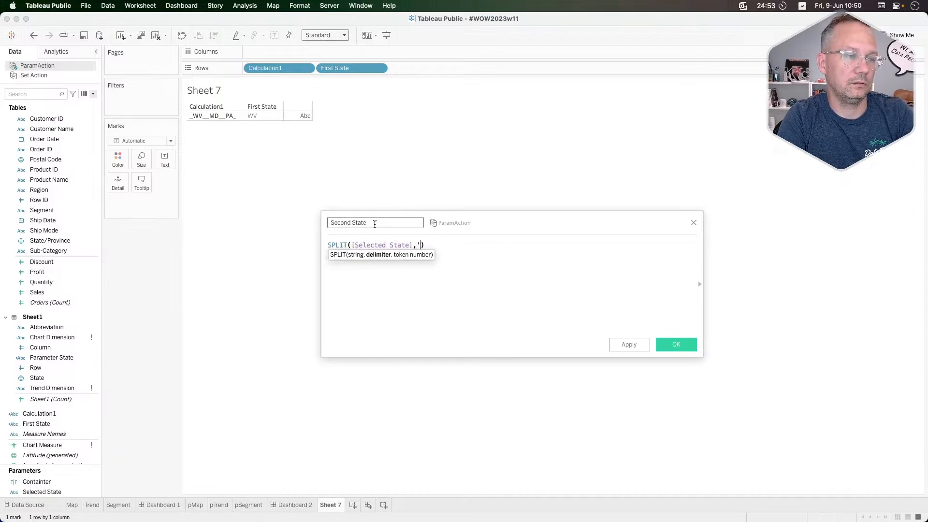
{"action": "type", "text": "_',4"}
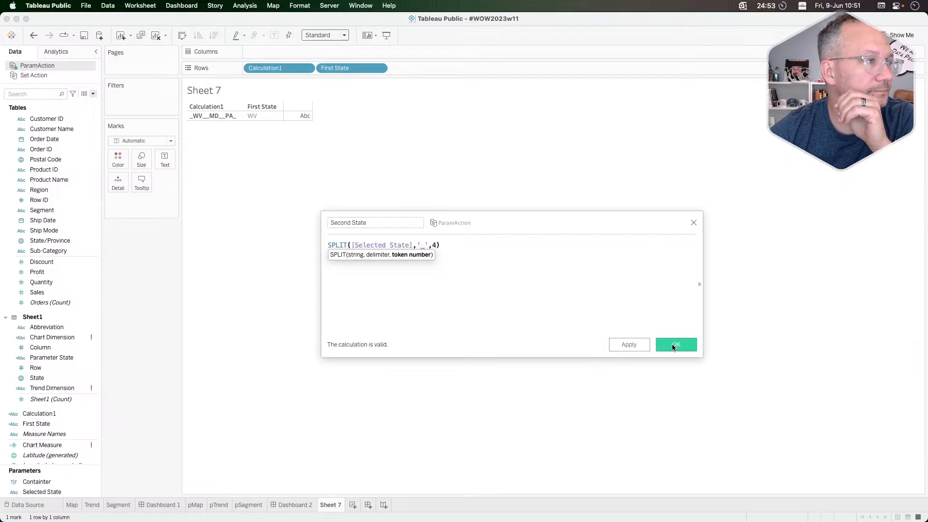
{"action": "left_click", "coordinate": [628, 344]}
{"action": "mouse_move", "coordinate": [67, 416]}
{"action": "left_mouse_down"}
{"action": "mouse_move", "coordinate": [508, 17]}
{"action": "mouse_move", "coordinate": [428, 68]}
{"action": "mouse_move", "coordinate": [436, 73]}
{"action": "left_mouse_up"}
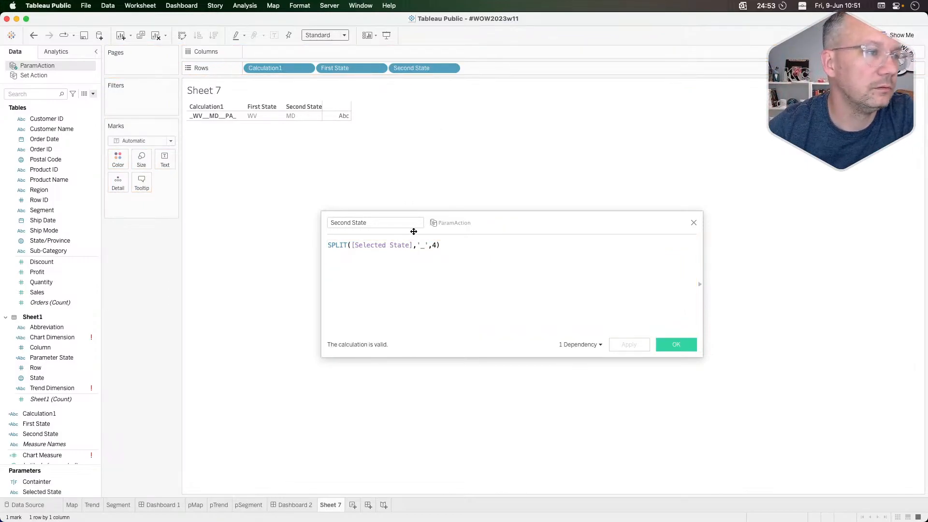
{"action": "left_click", "coordinate": [693, 223]}
Duplicate the Second State calculated field and rename the copy Third State in its editor
{"action": "left_click", "coordinate": [74, 423]}
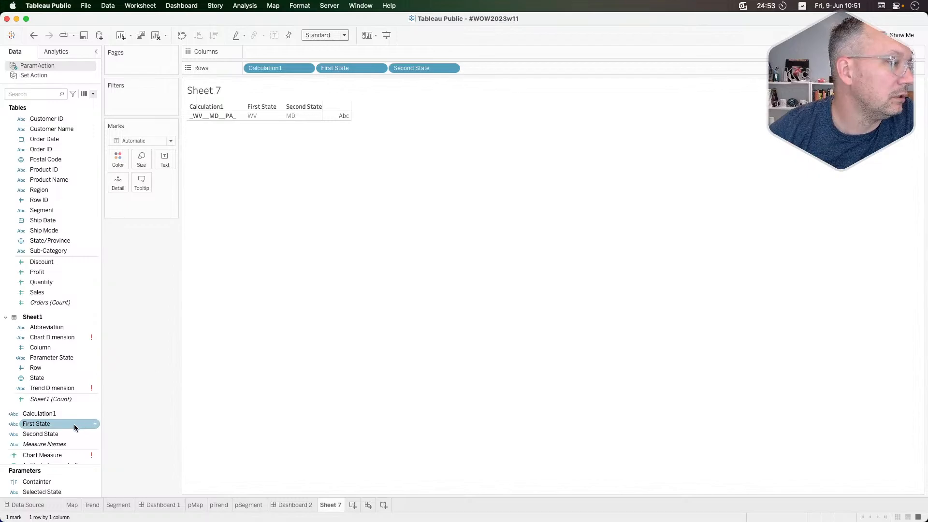
{"action": "left_click", "coordinate": [55, 429]}
{"action": "right_click", "coordinate": [56, 429]}
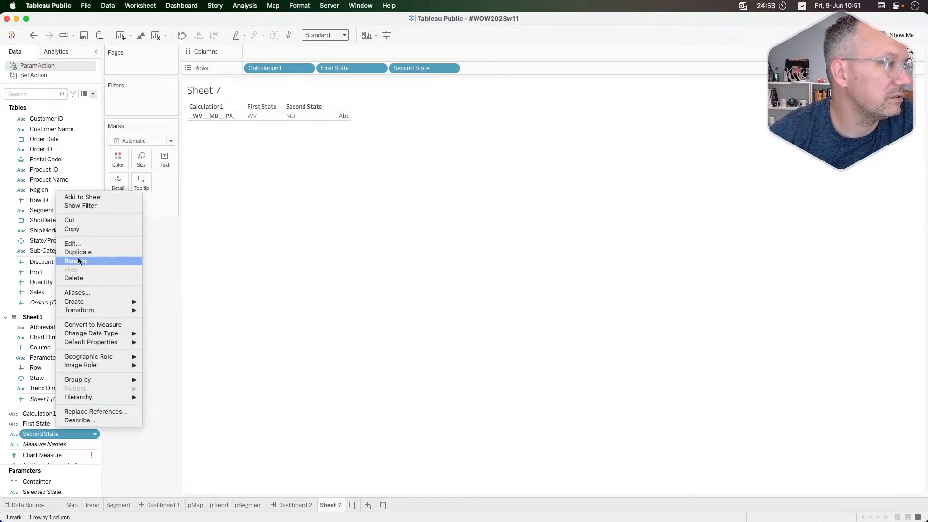
{"action": "left_click", "coordinate": [79, 252]}
{"action": "right_click", "coordinate": [63, 441]}
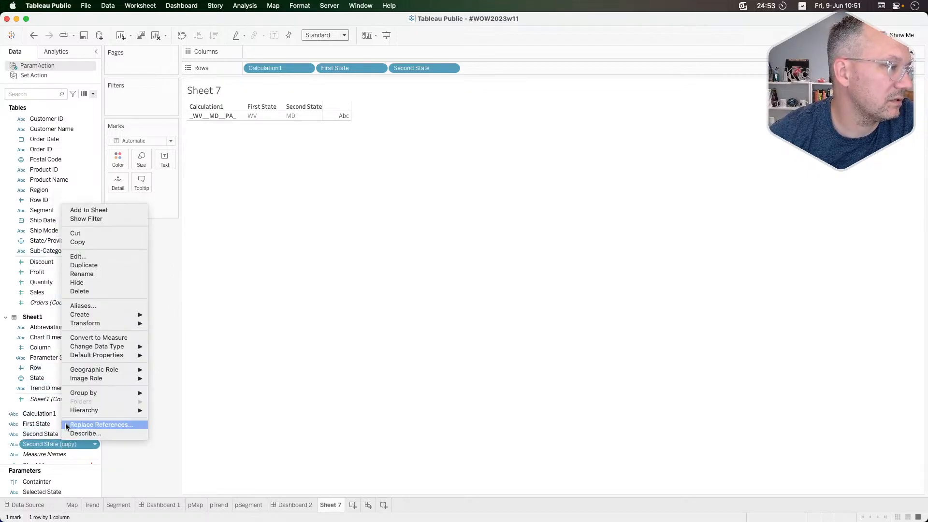
{"action": "left_click", "coordinate": [79, 256]}
{"action": "left_click", "coordinate": [392, 220]}
{"action": "key", "text": "super+a"}
{"action": "type", "text": "Third State"}
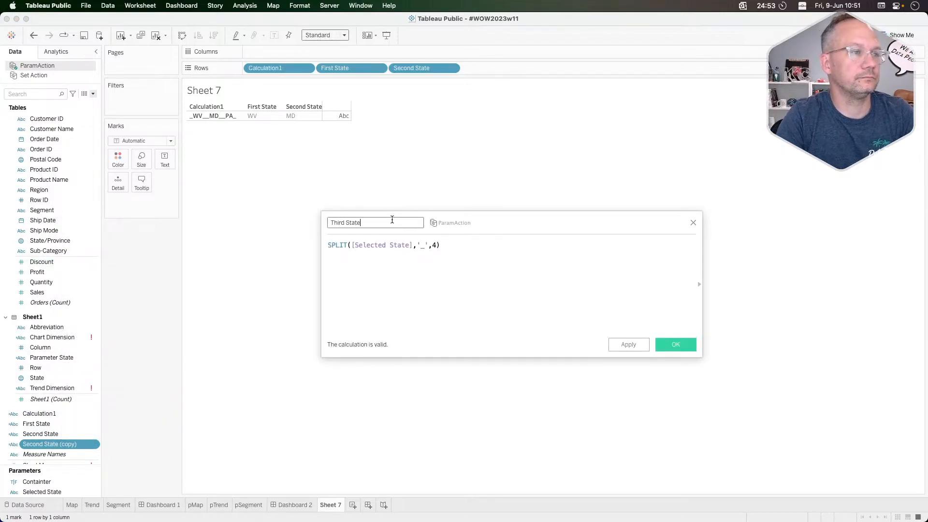
Set the SPLIT token number of Third State to 6, apply it, and add the field to the end of the rows
{"action": "left_click", "coordinate": [447, 245]}
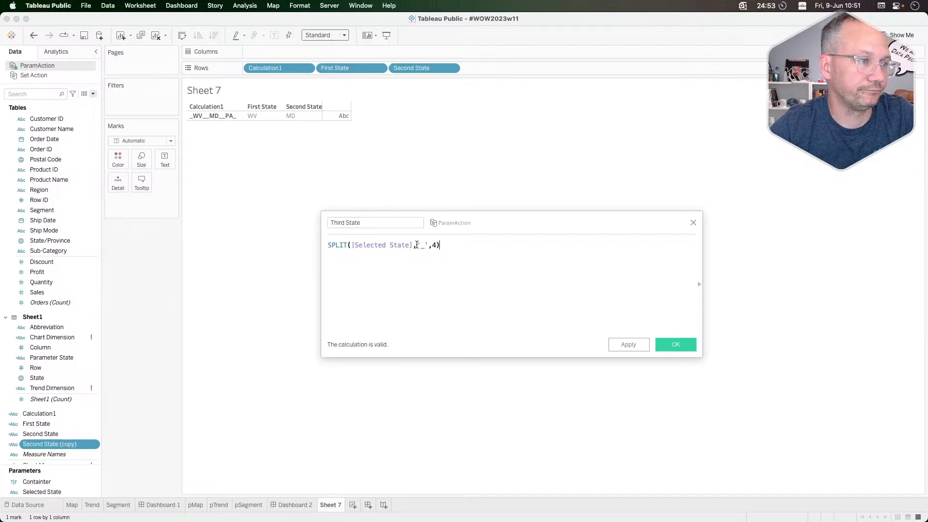
{"action": "left_click", "coordinate": [424, 245]}
{"action": "left_click", "coordinate": [435, 245]}
{"action": "key", "text": "BackSpace"}
{"action": "type", "text": "6"}
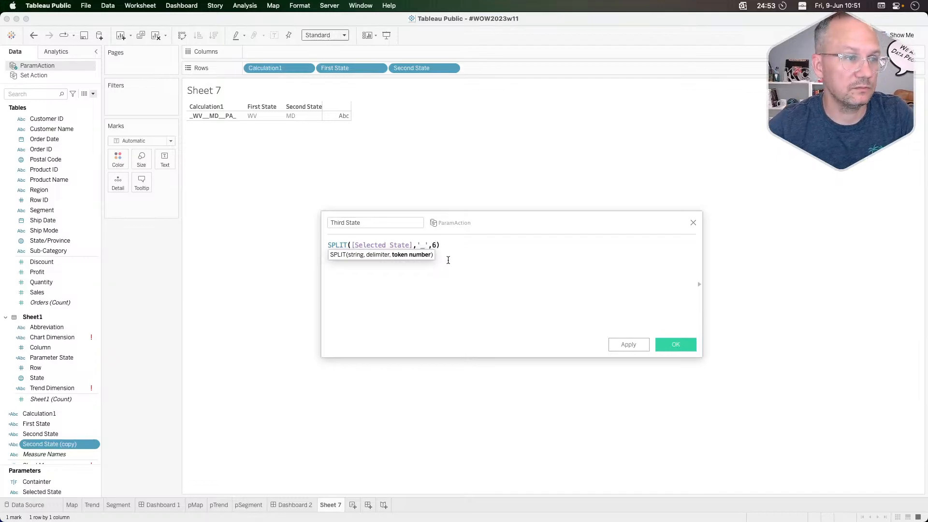
{"action": "left_click", "coordinate": [628, 344]}
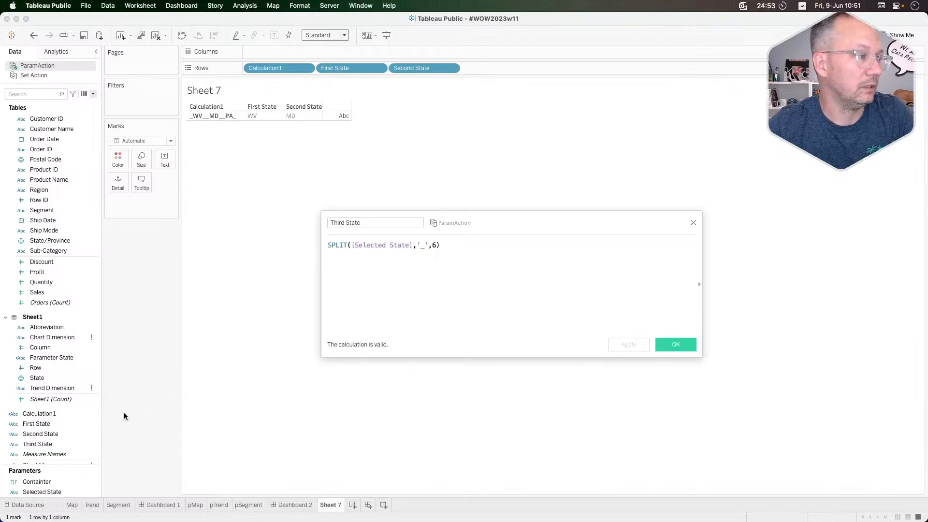
{"action": "left_click_drag", "start_coordinate": [60, 444], "coordinate": [541, 65]}
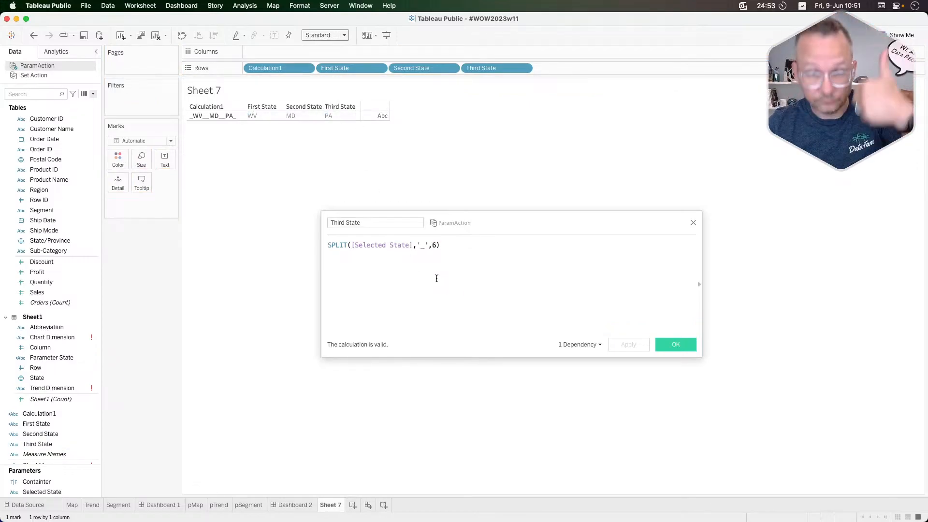
{"action": "left_click", "coordinate": [694, 224]}
{"action": "left_click", "coordinate": [694, 223]}
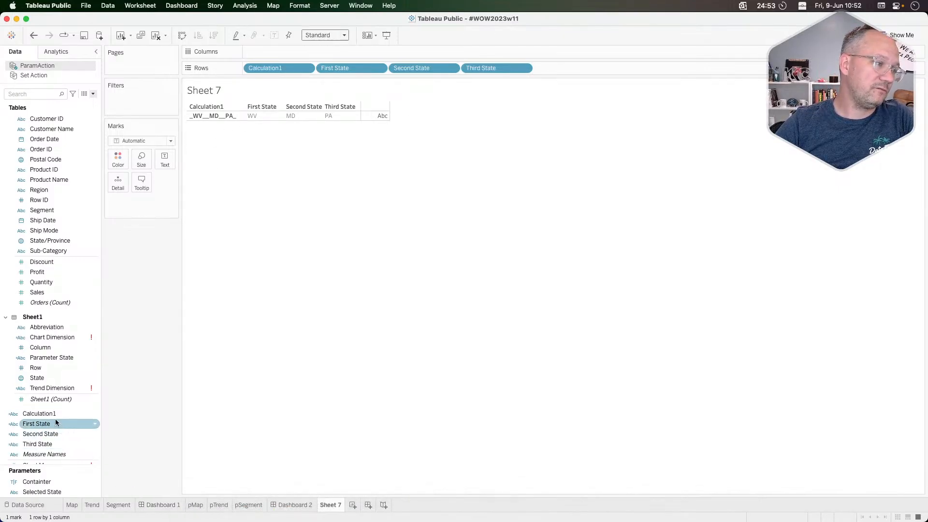
Open the Chart Dimension calculated field for editing
{"action": "right_click", "coordinate": [59, 337]}
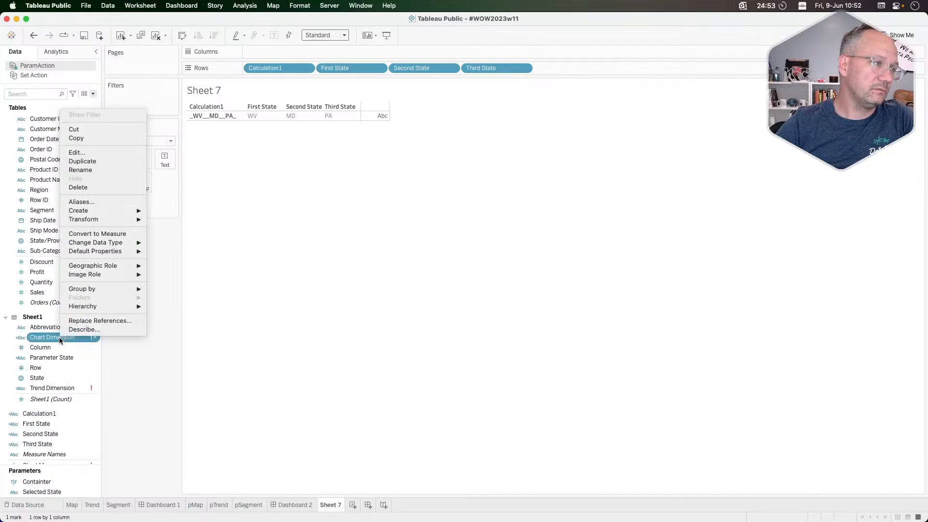
{"action": "left_click", "coordinate": [96, 152]}
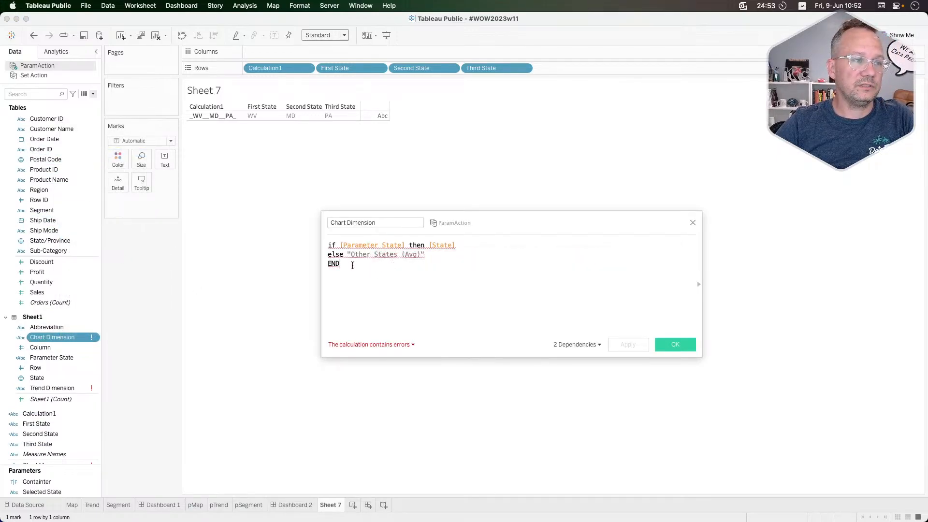
Try replacing the whole Chart Dimension formula with the opening condition if LEN([Selected State])=4
{"action": "left_click_drag", "start_coordinate": [353, 266], "coordinate": [322, 243]}
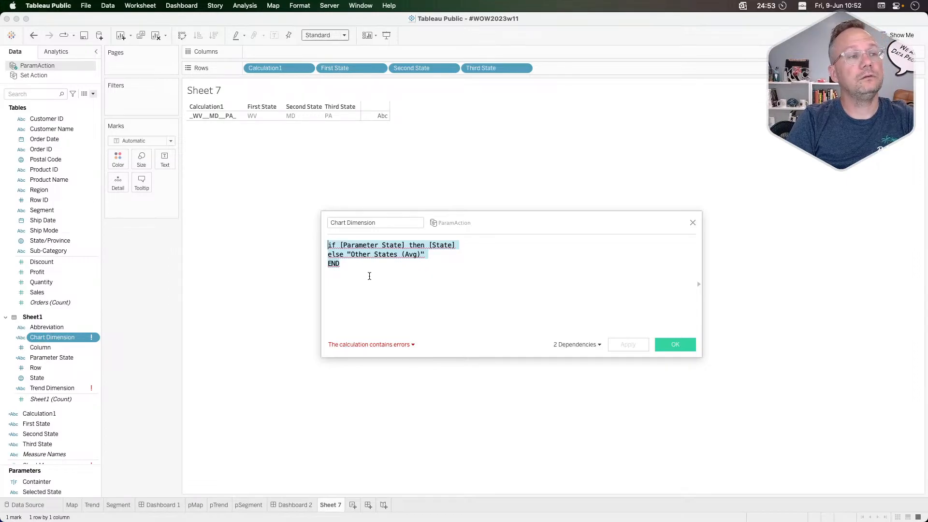
{"action": "type", "text": "if len"}
{"action": "key", "text": "Return"}
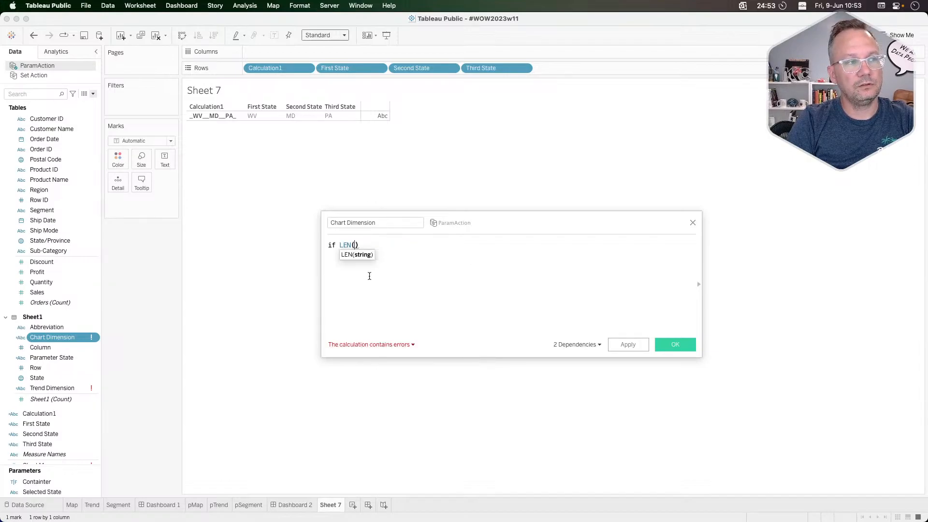
{"action": "type", "text": "sel"}
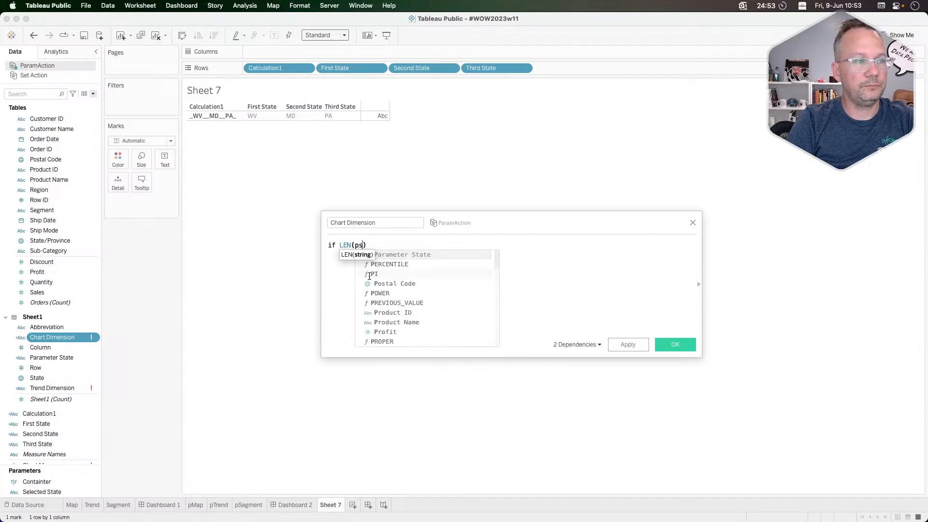
{"action": "key", "text": "Return"}
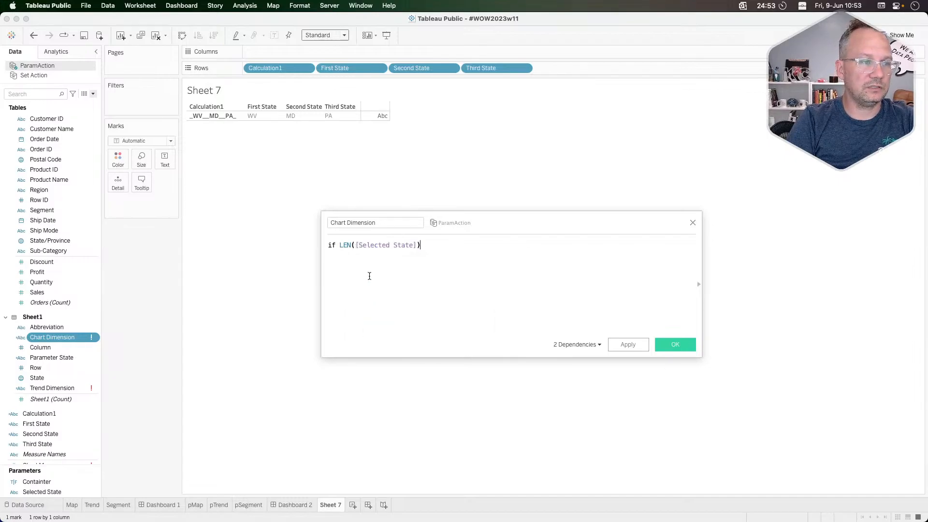
{"action": "type", "text": "="}
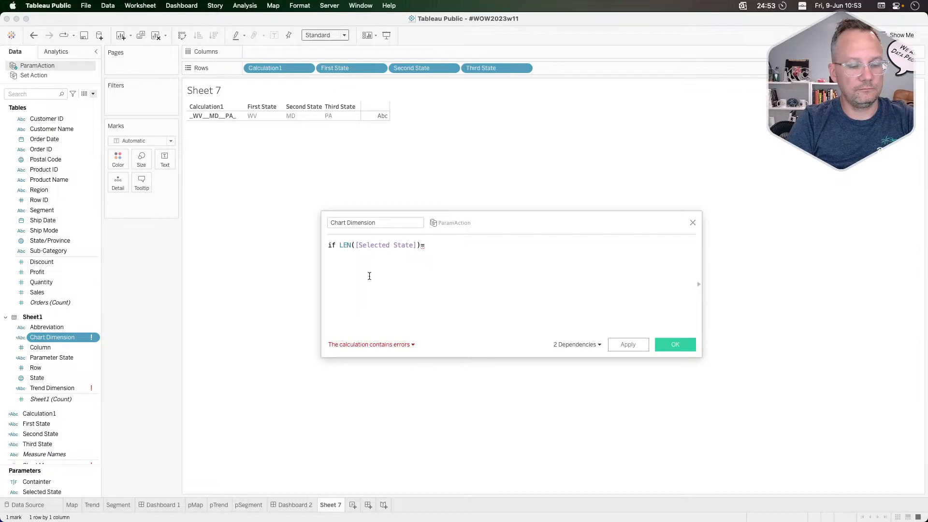
{"action": "type", "text": "4"}
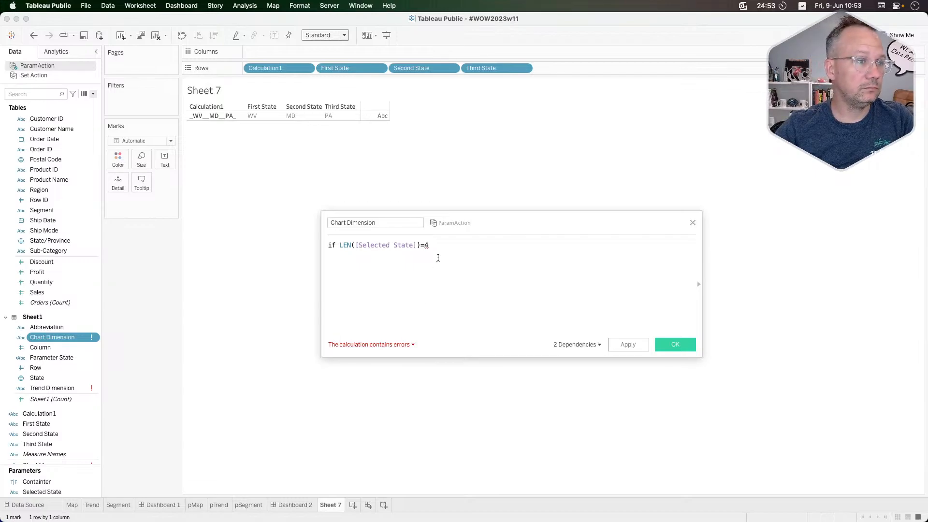
{"action": "left_click_drag", "start_coordinate": [430, 245], "coordinate": [322, 243]}
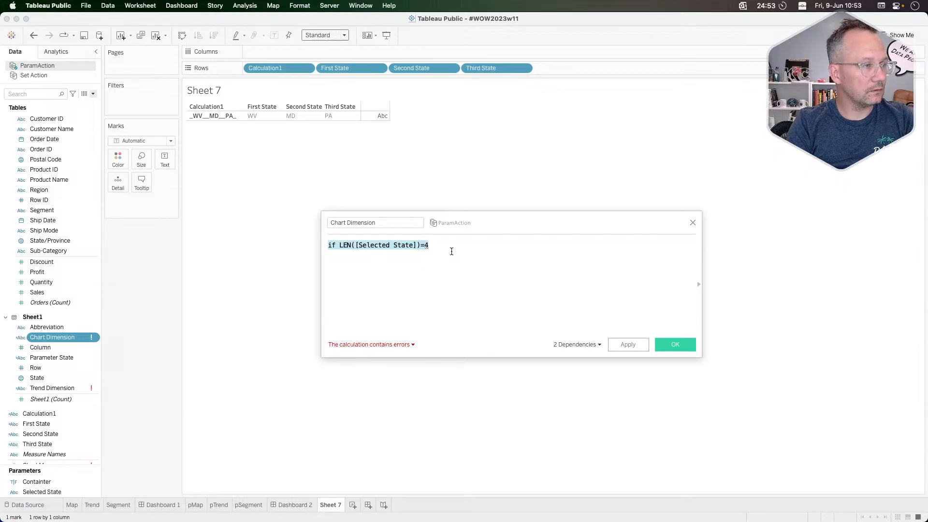
{"action": "type", "text": "if "}
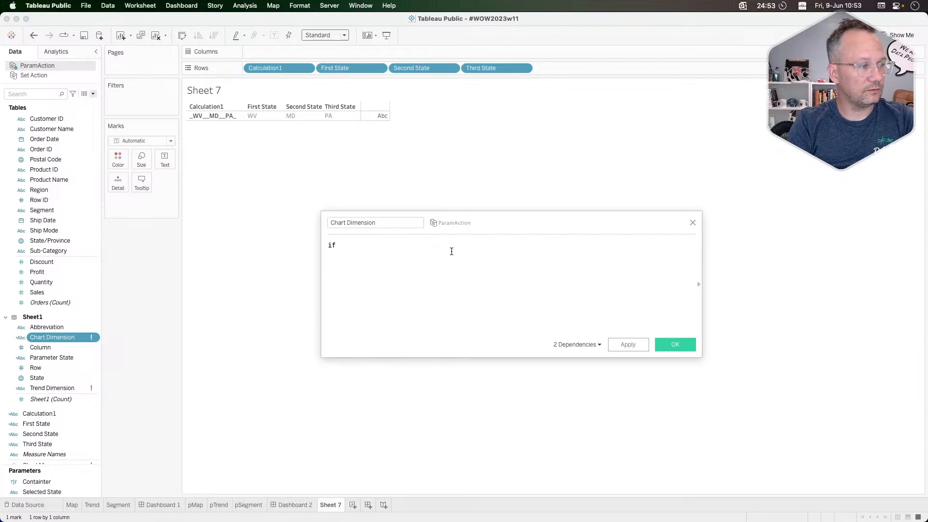
{"action": "type", "text": "sel"}
{"action": "left_click", "coordinate": [451, 253]}
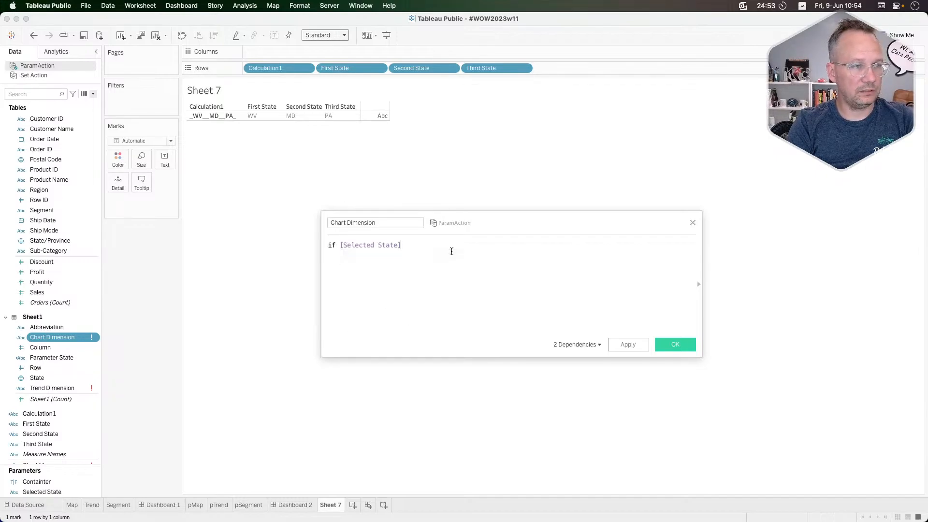
{"action": "type", "text": "="}
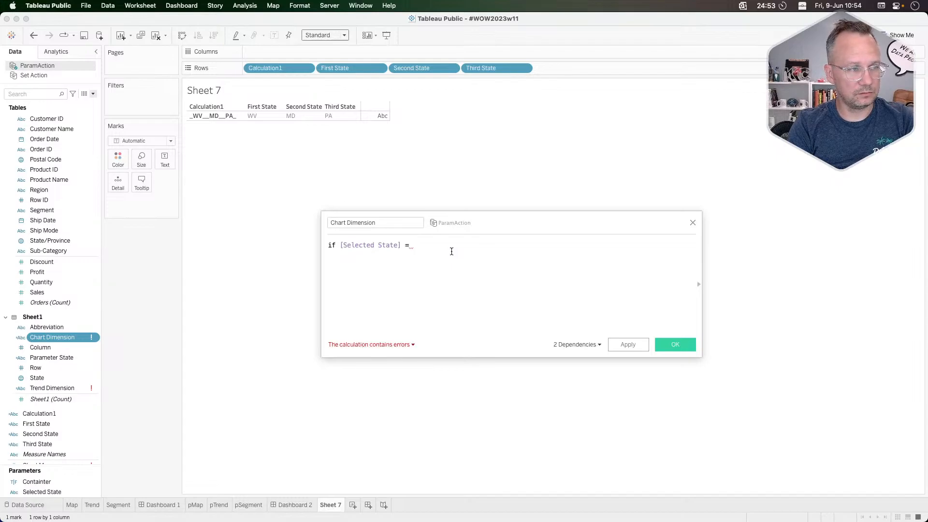
{"action": "key", "text": "BackSpace"}
{"action": "key", "text": "BackSpace"}
{"action": "key", "text": "BackSpace"}
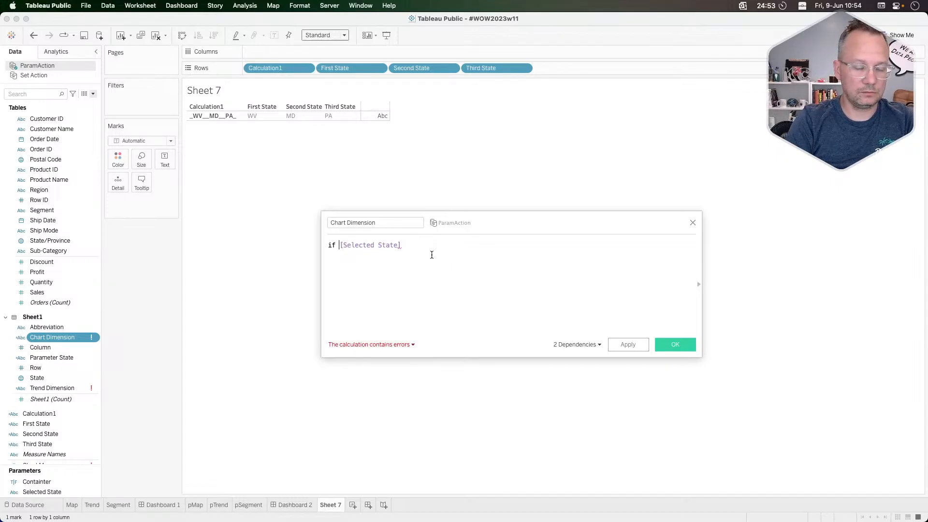
{"action": "type", "text": "cont"}
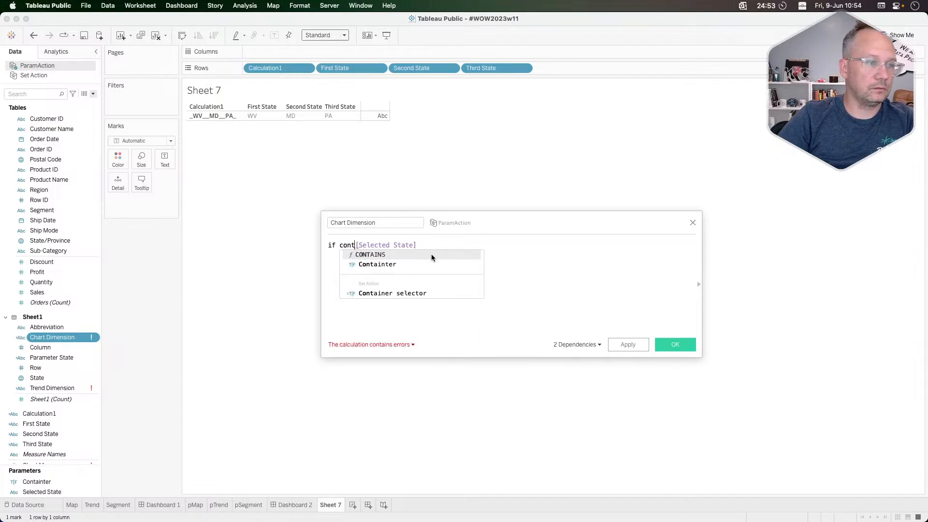
{"action": "key", "text": "Return"}
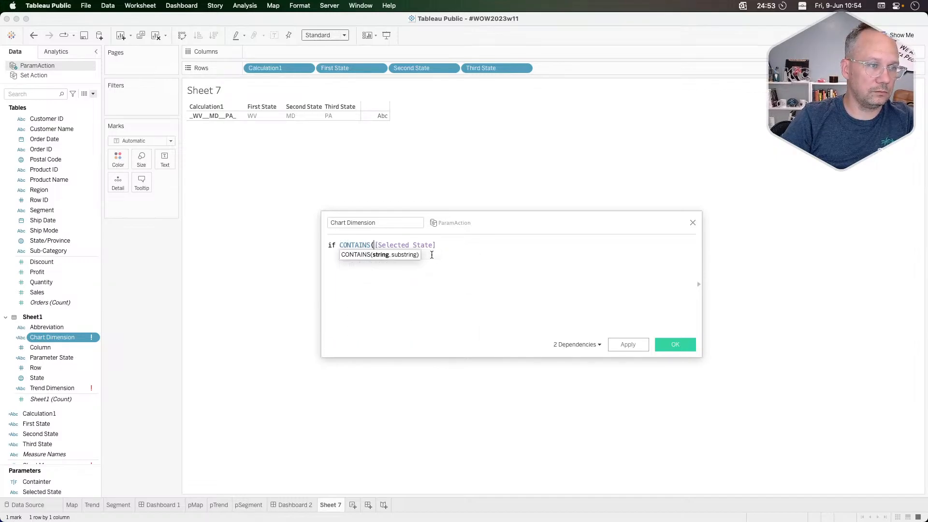
{"action": "left_click", "coordinate": [441, 249]}
{"action": "type", "text": ","}
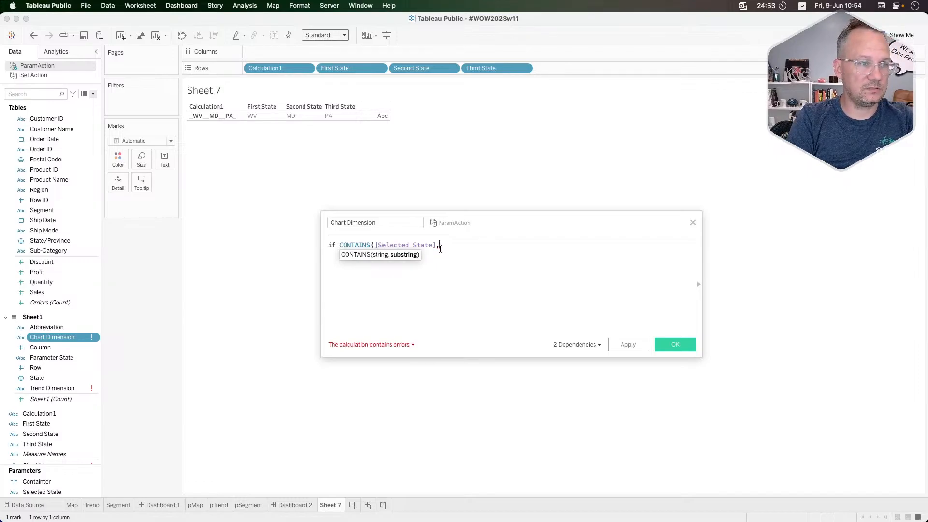
{"action": "type", "text": "abb"}
{"action": "key", "text": "Return"}
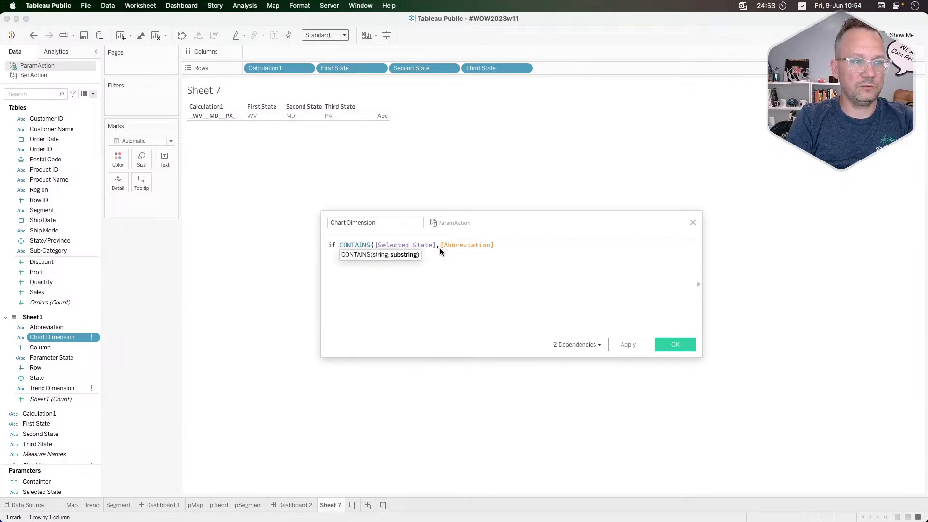
{"action": "type", "text": ")"}
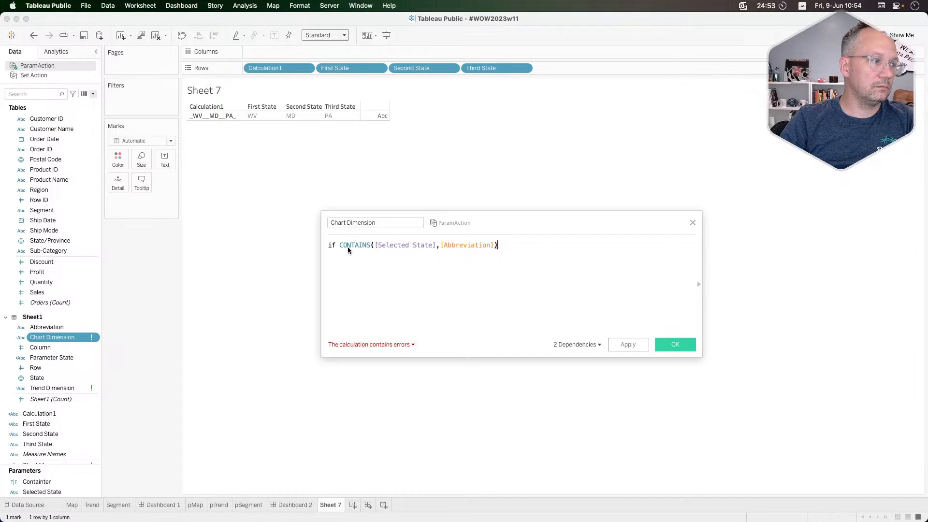
{"action": "left_click", "coordinate": [692, 223]}
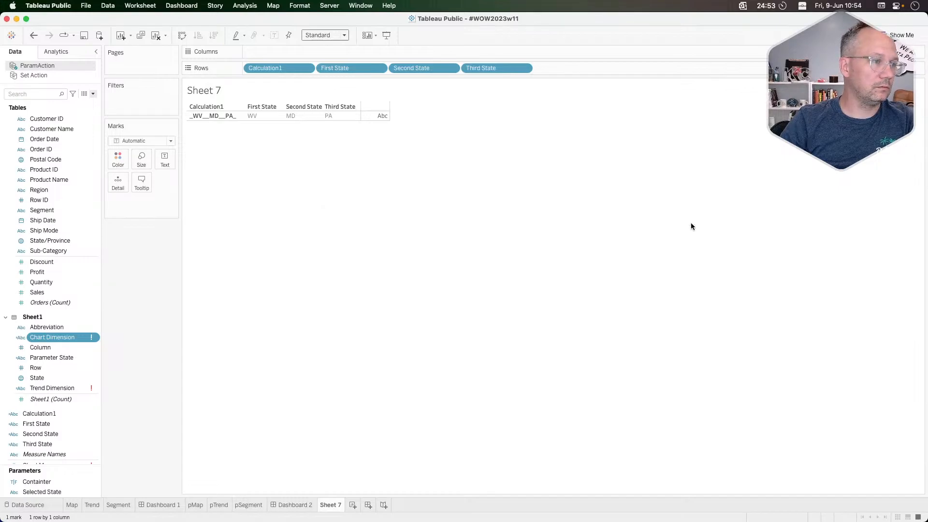
{"action": "right_click", "coordinate": [56, 357]}
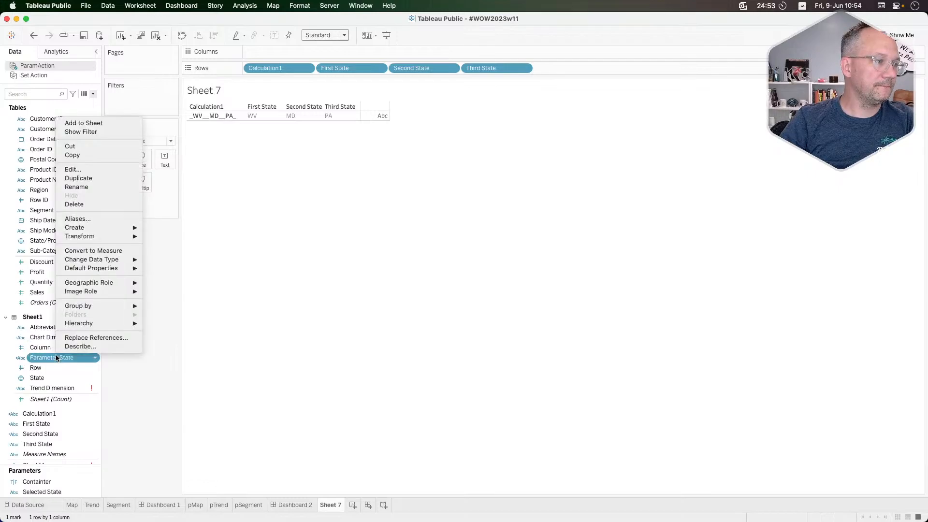
{"action": "left_click", "coordinate": [140, 400]}
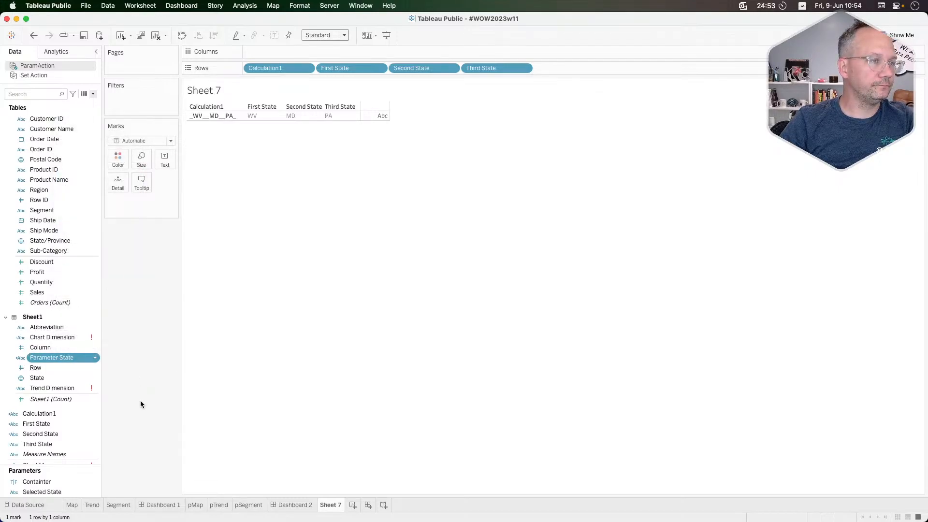
{"action": "left_click", "coordinate": [94, 94]}
{"action": "left_click", "coordinate": [146, 283]}
Edit the Chart Dimension calculated field, replacing [Parameter State] in the if condition with [Selected State]
{"action": "right_click", "coordinate": [72, 337]}
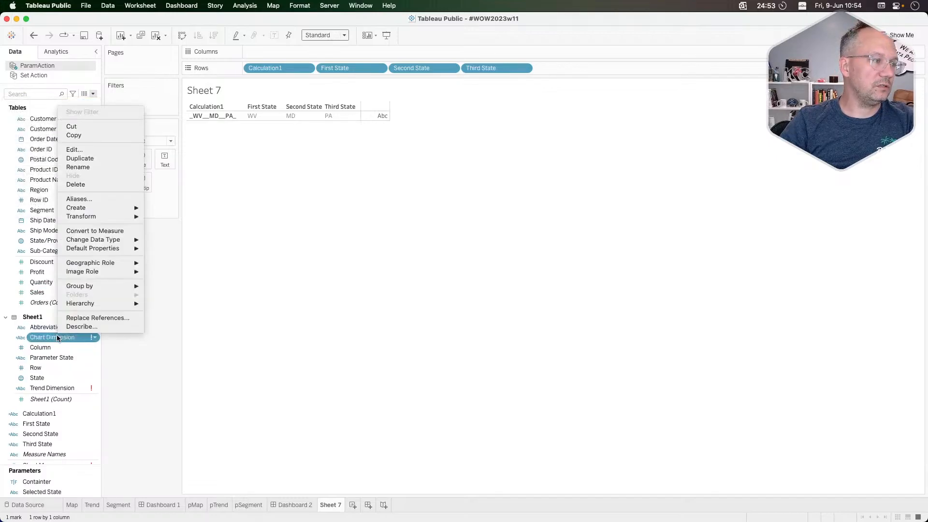
{"action": "left_click", "coordinate": [74, 150]}
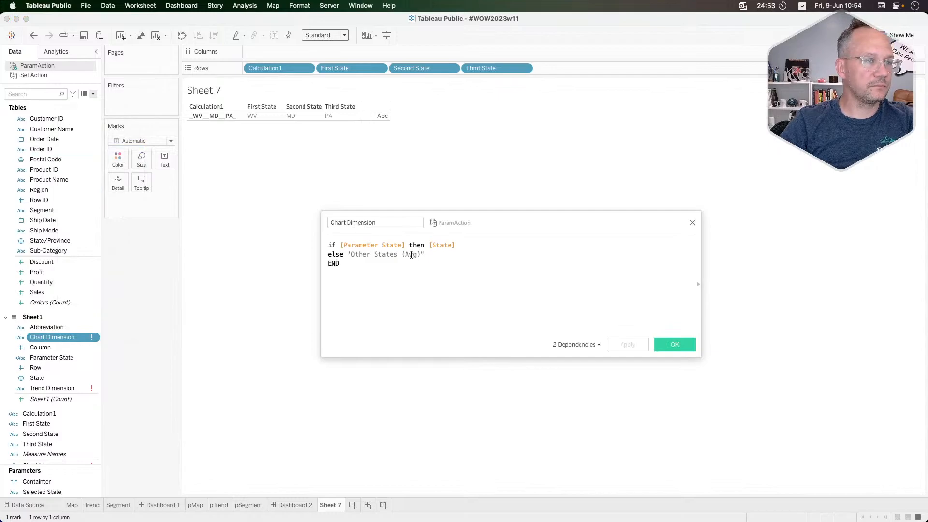
{"action": "double_click", "coordinate": [366, 244]}
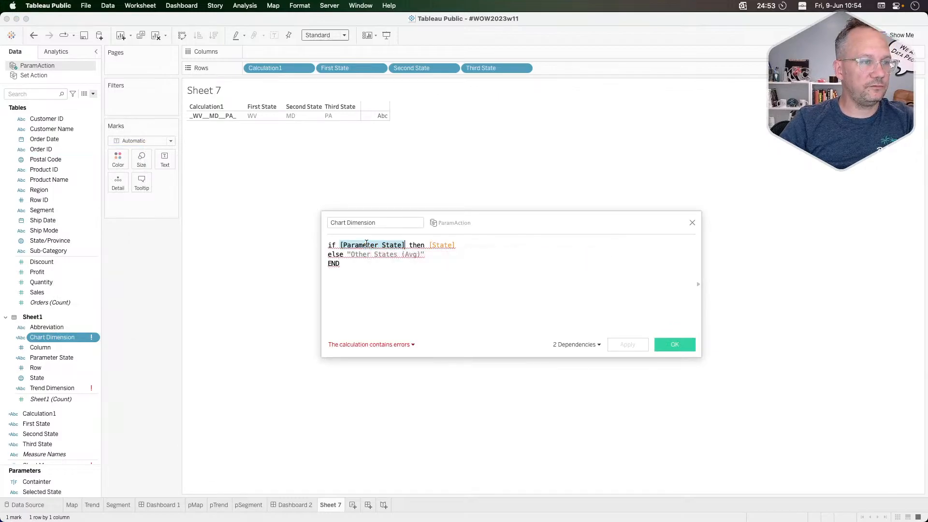
{"action": "type", "text": "sel"}
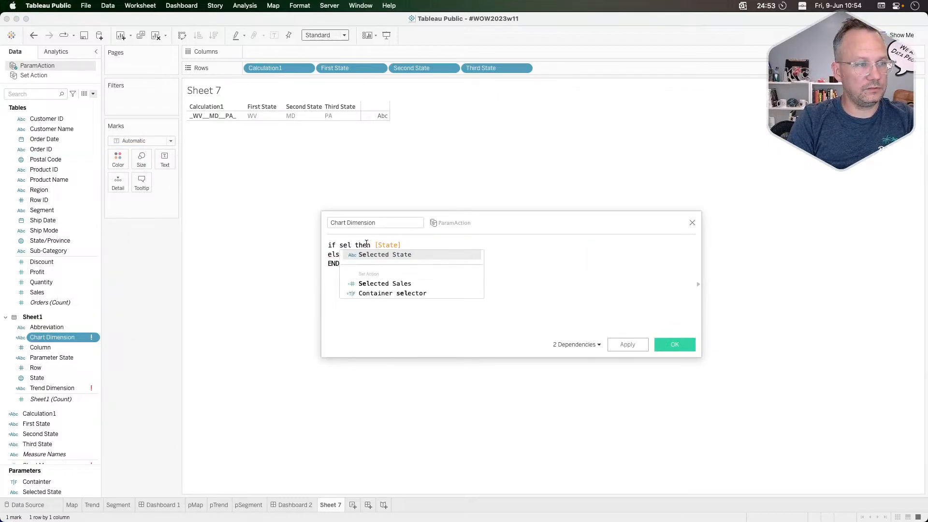
{"action": "key", "text": "Return"}
Turn the Chart Dimension condition into CONTAINS([Selected State],[Abbreviation]), keeping the then and else results, and save the calculation
{"action": "left_click", "coordinate": [339, 244]}
{"action": "type", "text": "con[Selected State"}
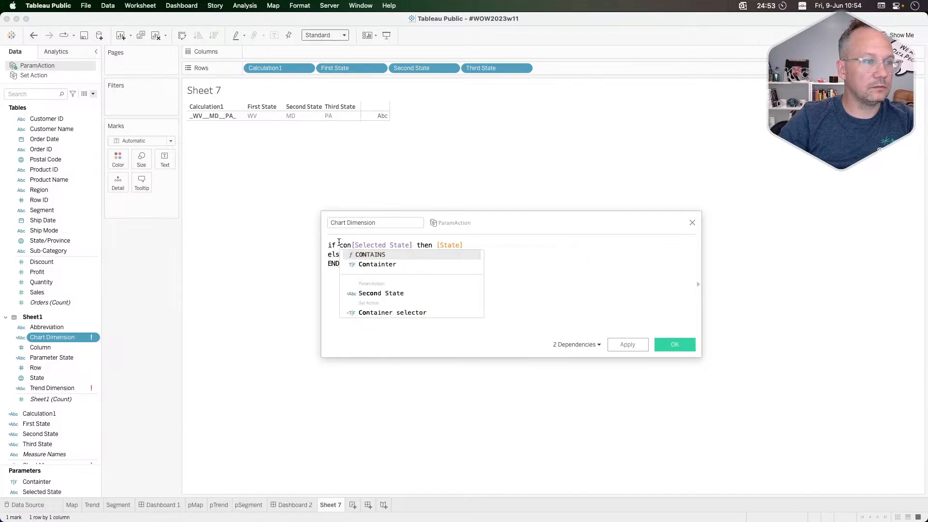
{"action": "key", "text": "Down"}
{"action": "key", "text": "Down"}
{"action": "key", "text": "Up"}
{"action": "key", "text": "Up"}
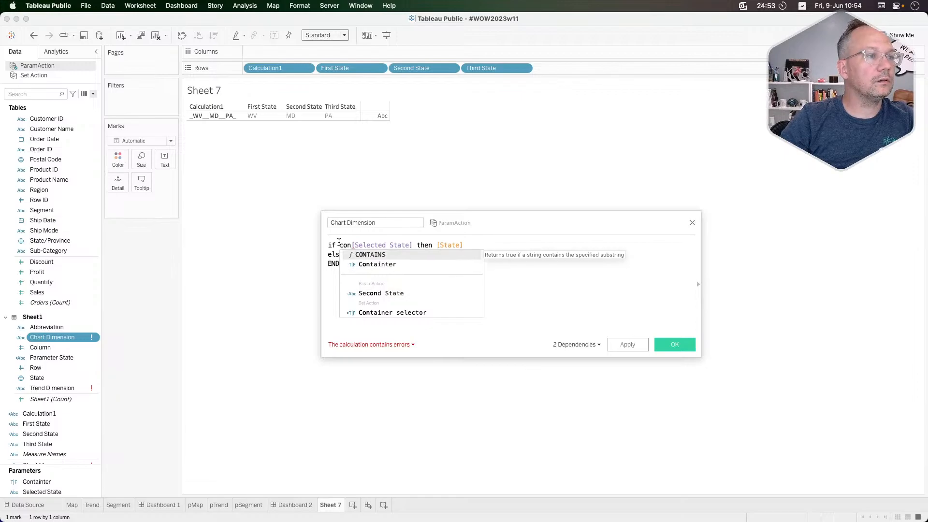
{"action": "key", "text": "Return"}
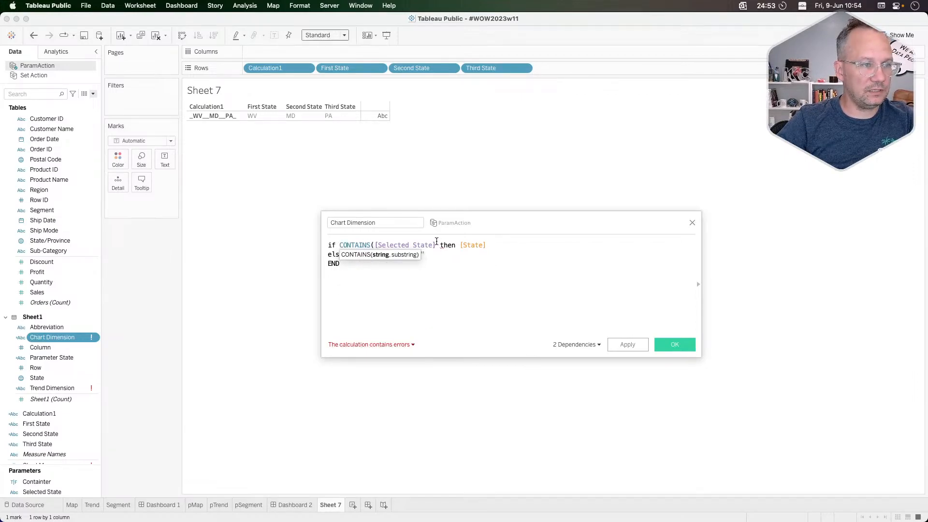
{"action": "type", "text": ",ab"}
{"action": "key", "text": "Return"}
{"action": "type", "text": ")"}
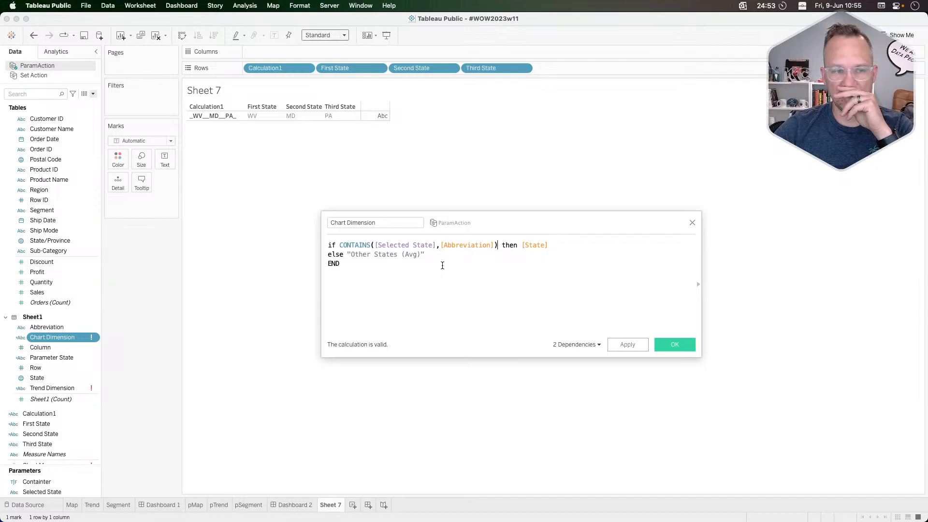
{"action": "left_click", "coordinate": [628, 344]}
{"action": "left_click", "coordinate": [674, 344]}
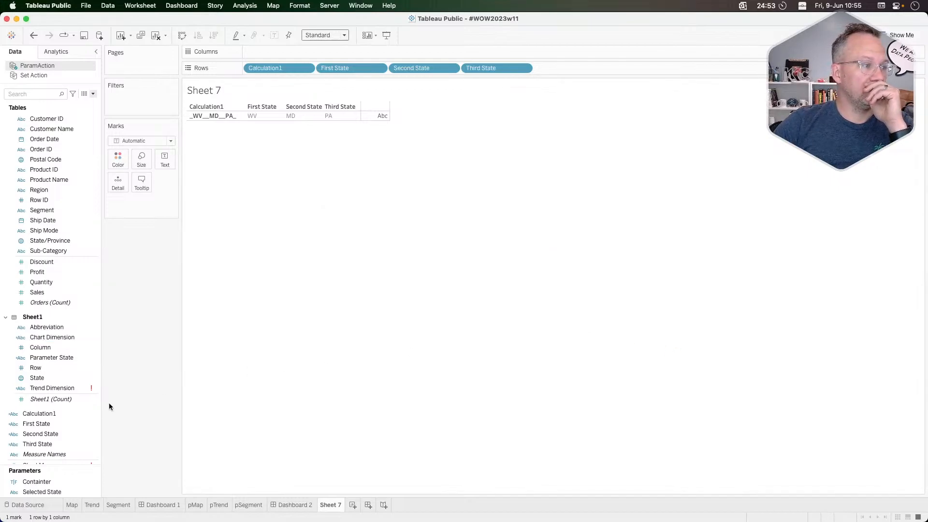
Add Chart Dimension to the end of the rows, after Third State
{"action": "left_click", "coordinate": [66, 388]}
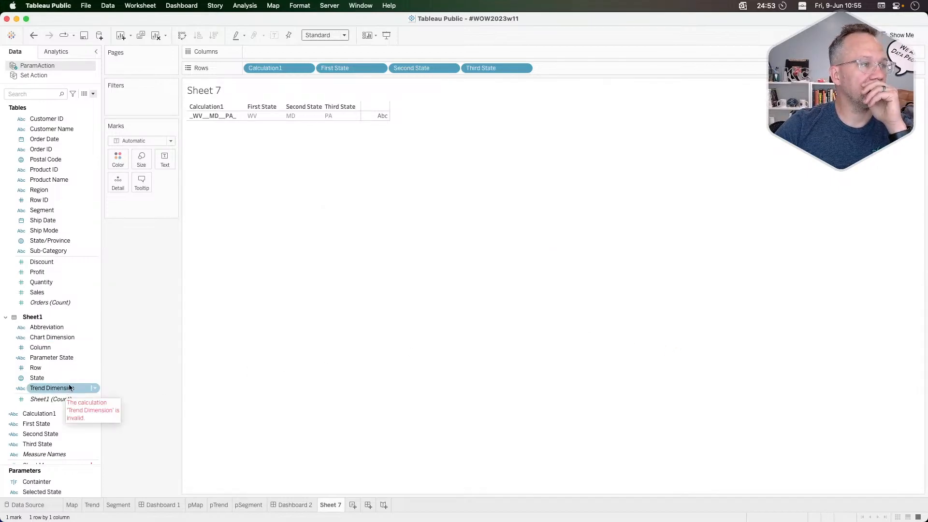
{"action": "left_click", "coordinate": [69, 337]}
{"action": "left_click_drag", "start_coordinate": [69, 338], "coordinate": [607, 65]}
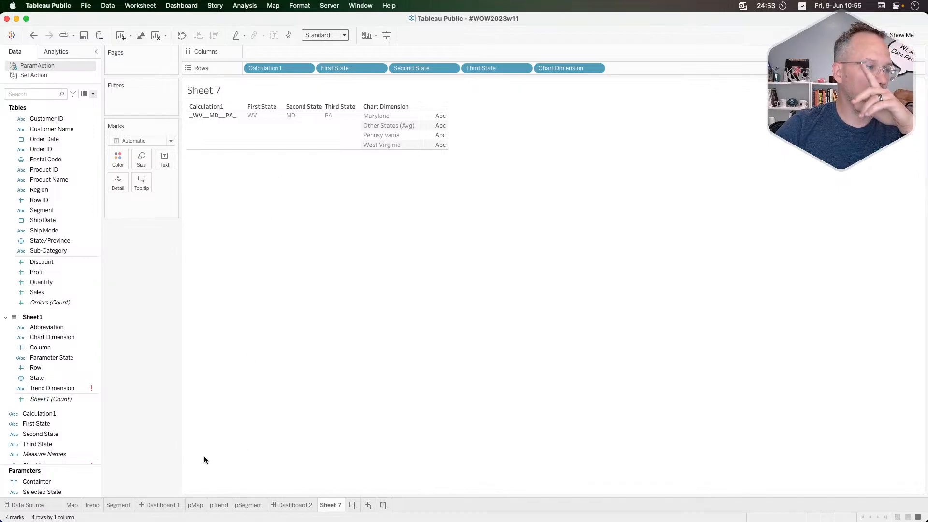
Edit the Trend Dimension calculated field, replacing [Parameter State] in its condition with [Selected State]
{"action": "right_click", "coordinate": [45, 388]}
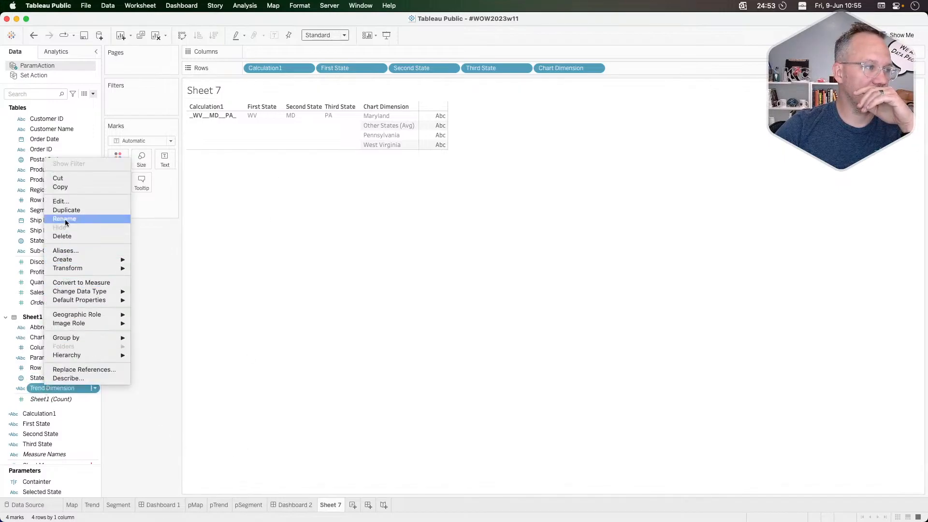
{"action": "left_click", "coordinate": [67, 201]}
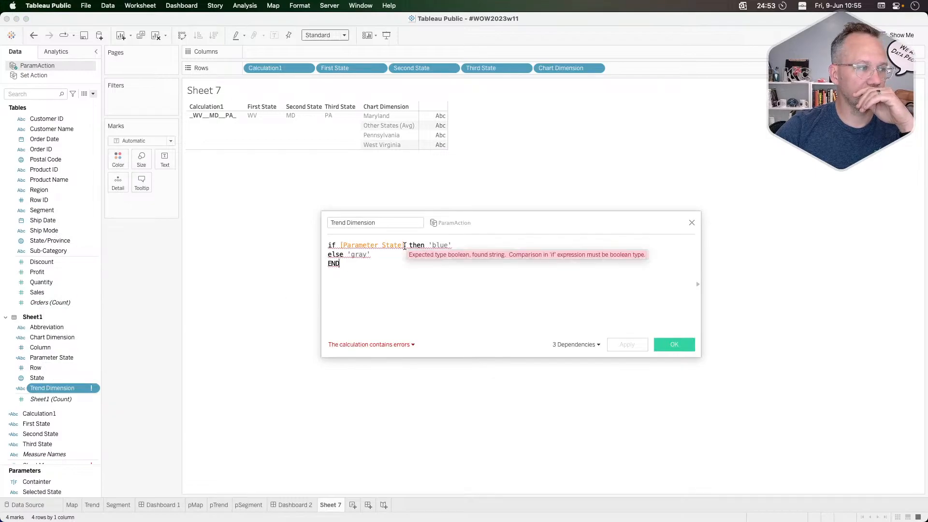
{"action": "left_click_drag", "start_coordinate": [404, 246], "coordinate": [338, 247]}
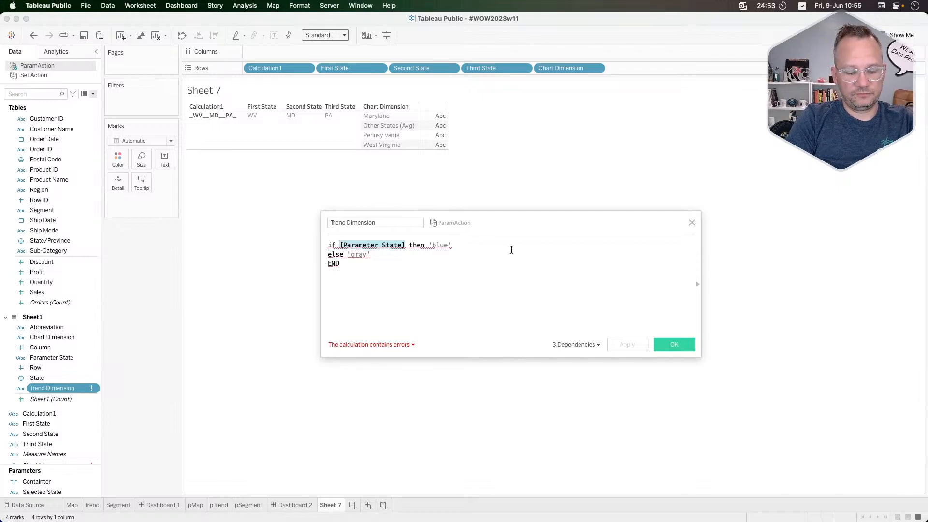
{"action": "type", "text": "Sel"}
{"action": "key", "text": "Return"}
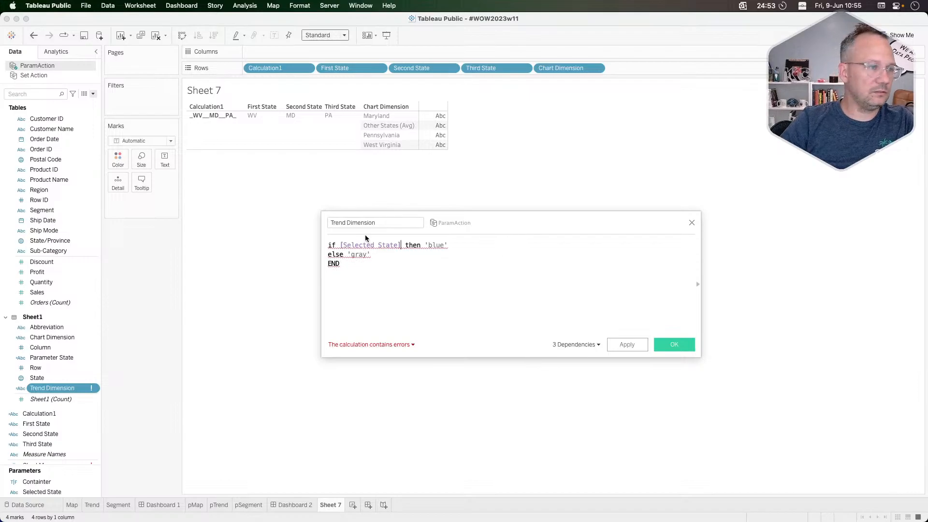
Turn the Trend Dimension condition into CONTAINS([Selected State],[First State]) before then 'blue'
{"action": "left_click", "coordinate": [338, 245]}
{"action": "type", "text": "cont"}
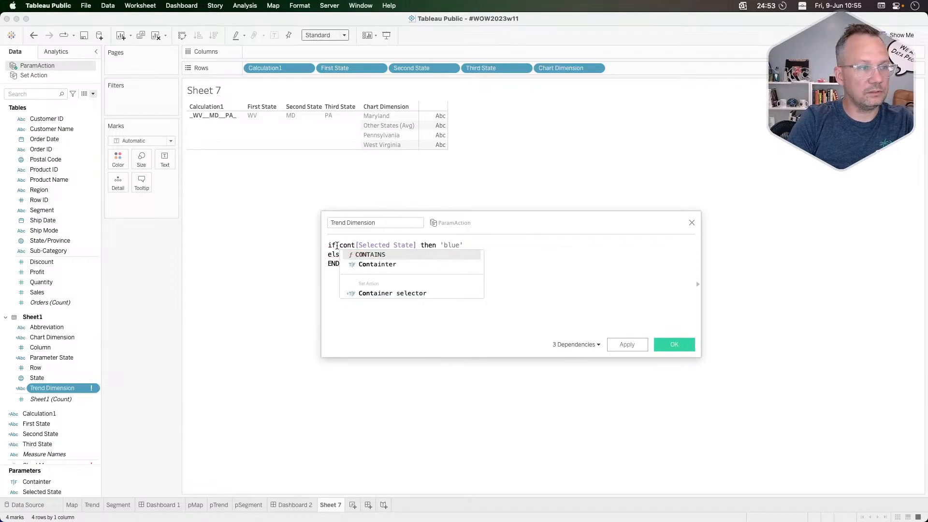
{"action": "key", "text": "Return"}
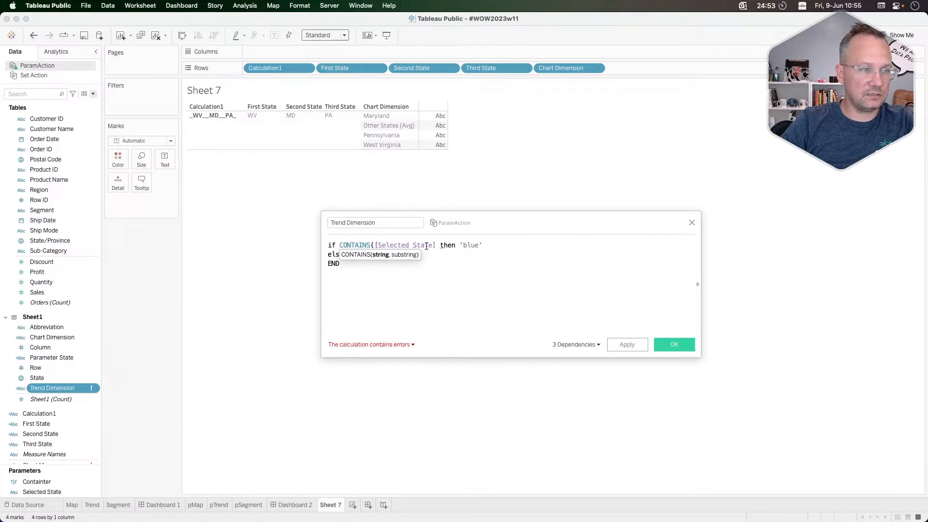
{"action": "left_click", "coordinate": [434, 245]}
{"action": "type", "text": ","}
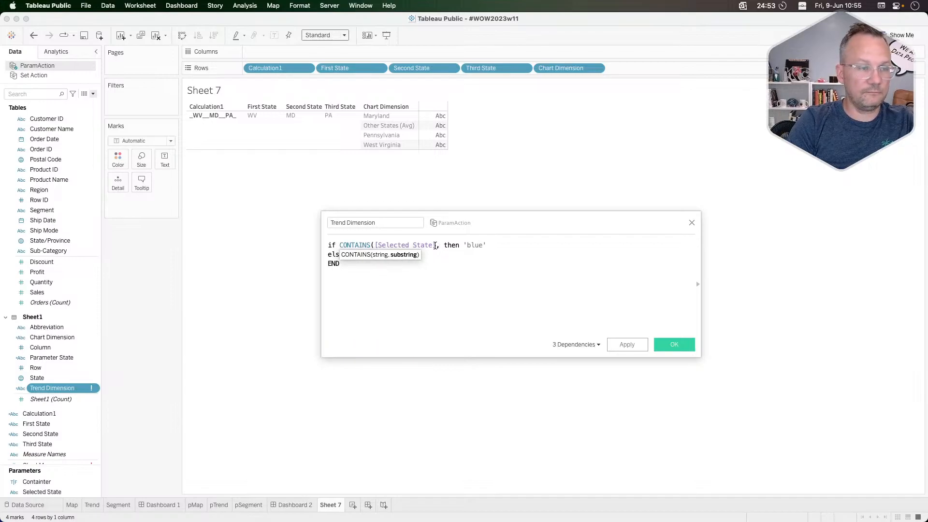
{"action": "type", "text": "firs"}
{"action": "key", "text": "Down"}
{"action": "key", "text": "Return"}
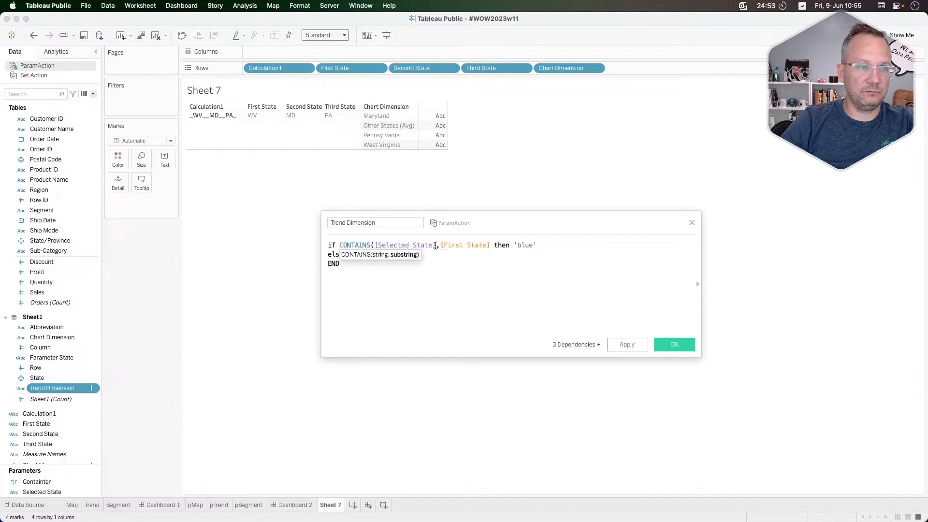
{"action": "type", "text": ")"}
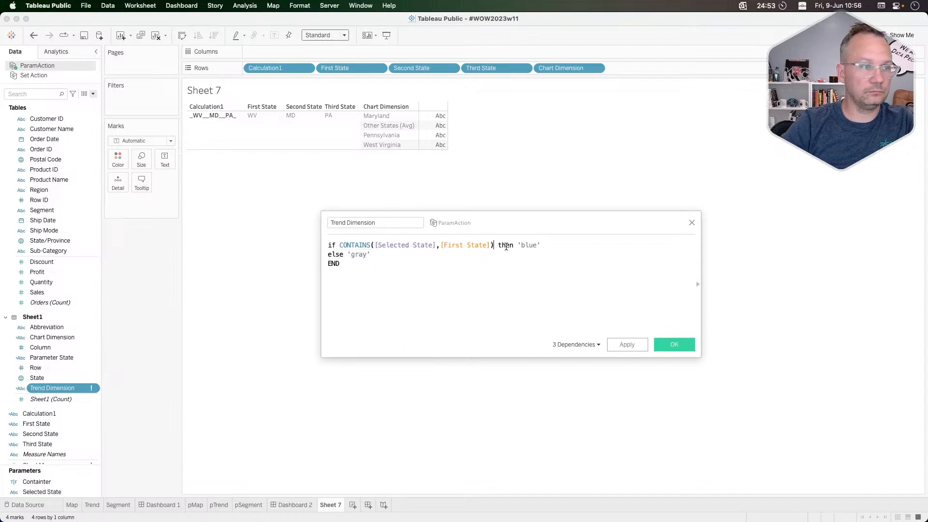
Add an elseif branch to Trend Dimension before the else line, with the condition CONTAINS([Selected State],[Second State])
{"action": "left_click", "coordinate": [546, 245]}
{"action": "key", "text": "Return"}
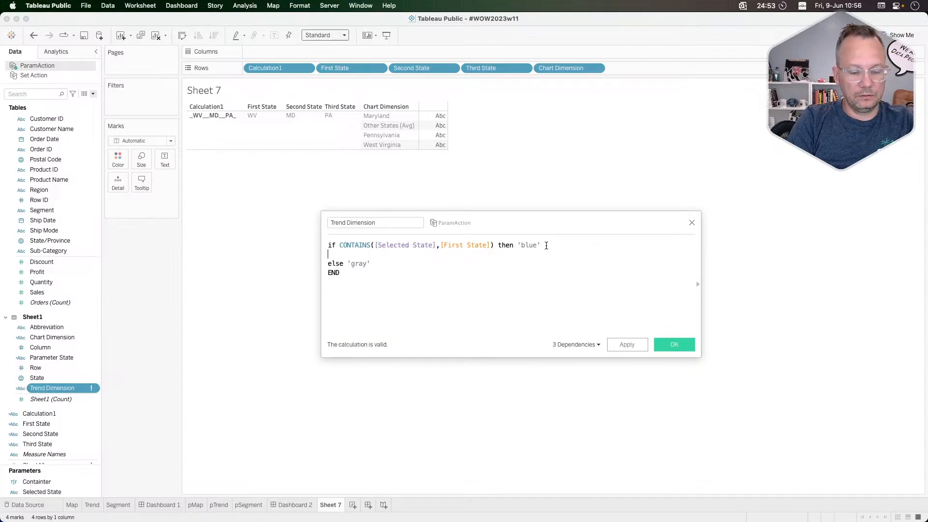
{"action": "double_click", "coordinate": [359, 264]}
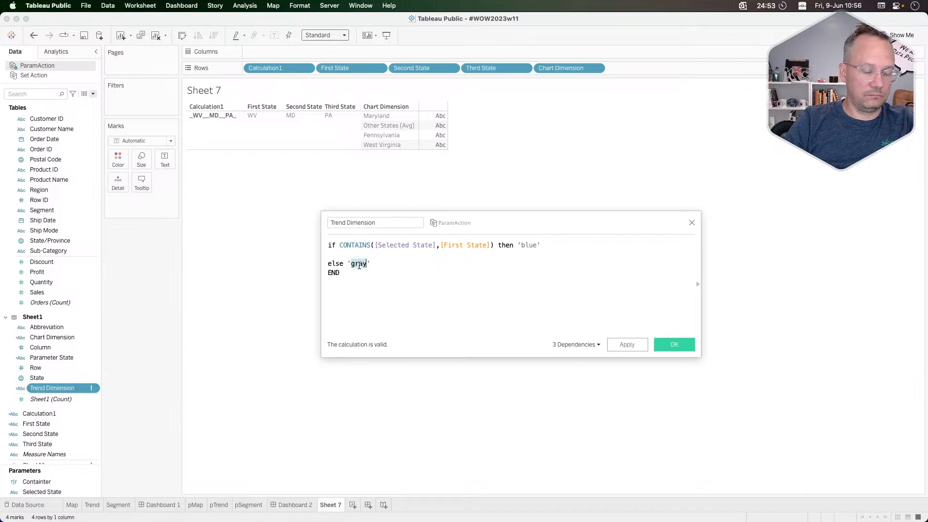
{"action": "left_click", "coordinate": [338, 252]}
{"action": "type", "text": "elseif"}
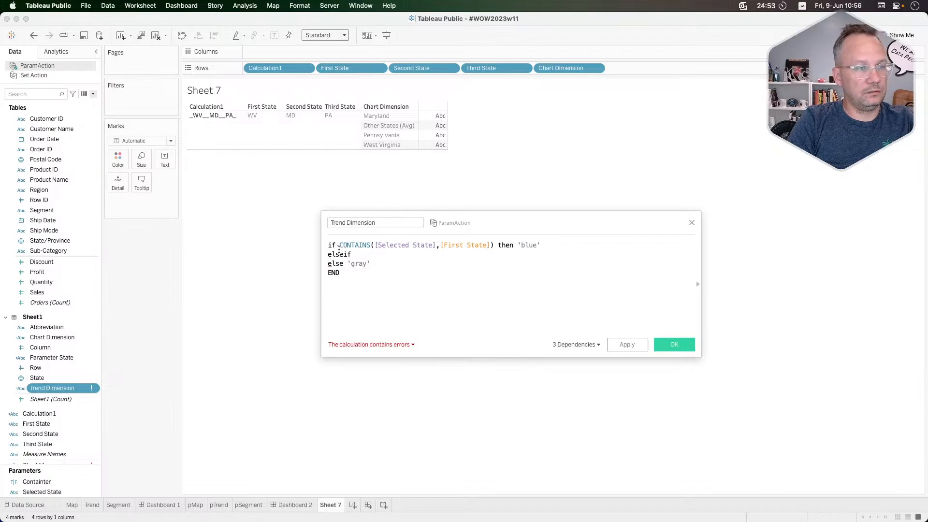
{"action": "type", "text": " cont"}
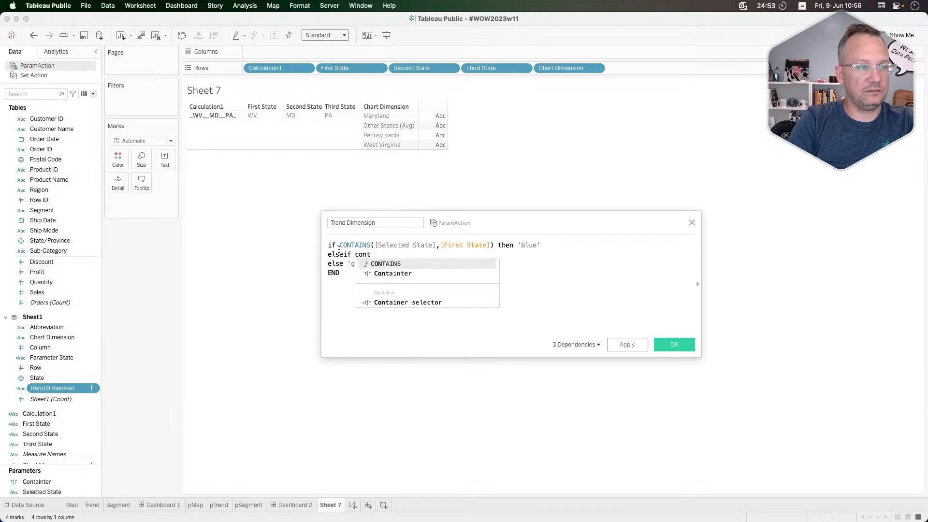
{"action": "key", "text": "Return"}
{"action": "type", "text": "sel"}
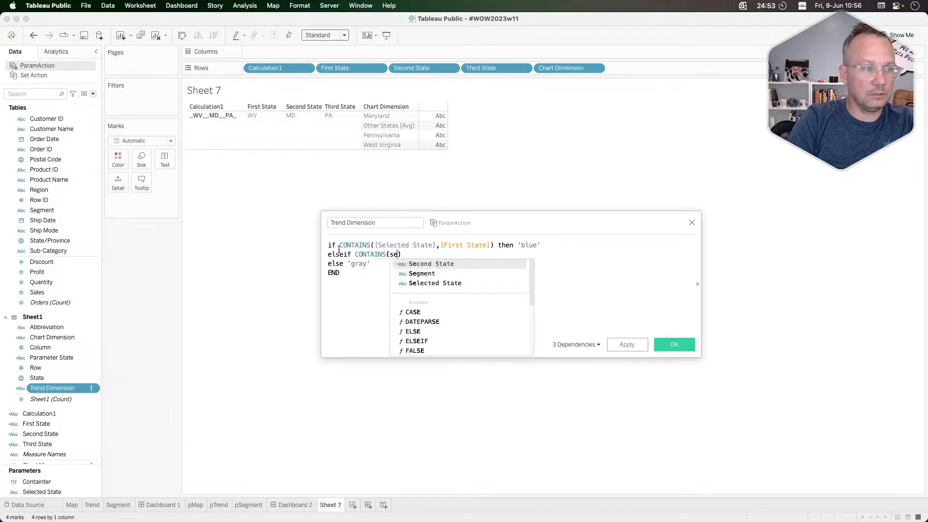
{"action": "key", "text": "Return"}
{"action": "type", "text": ",sec"}
{"action": "key", "text": "Return"}
Make the elseif branch return "light blue" and save the Trend Dimension calculation
{"action": "type", "text": "then \""}
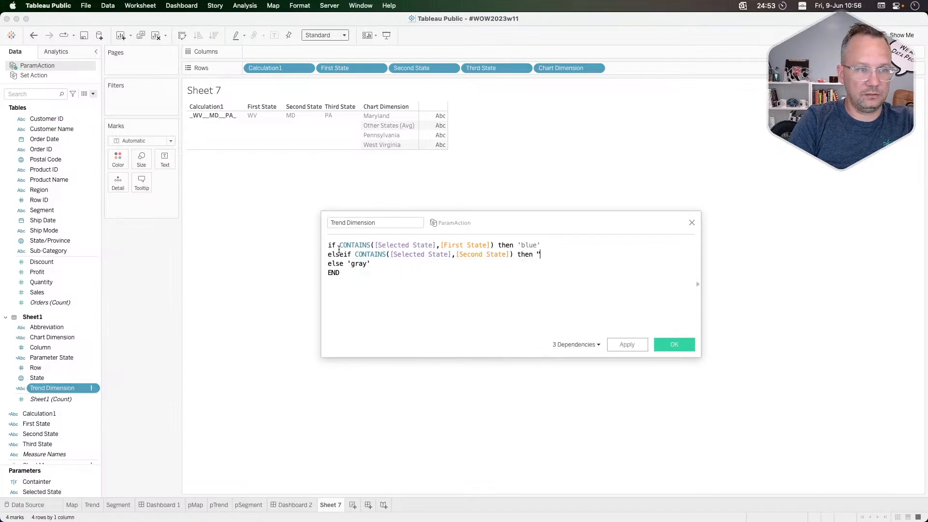
{"action": "type", "text": "light Blue"}
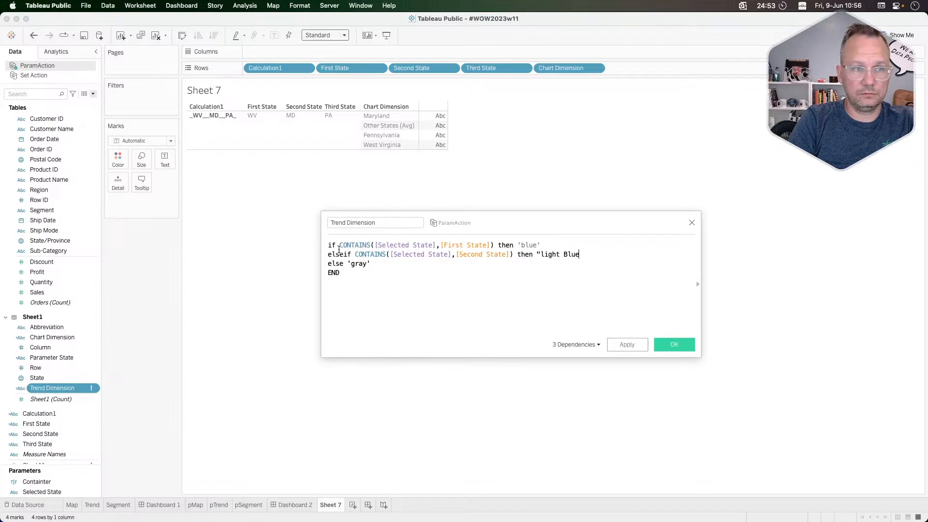
{"action": "key", "text": "BackSpace"}
{"action": "key", "text": "BackSpace"}
{"action": "key", "text": "BackSpace"}
{"action": "key", "text": "BackSpace"}
{"action": "key", "text": "BackSpace"}
{"action": "key", "text": "BackSpace"}
{"action": "key", "text": "BackSpace"}
{"action": "key", "text": "BackSpace"}
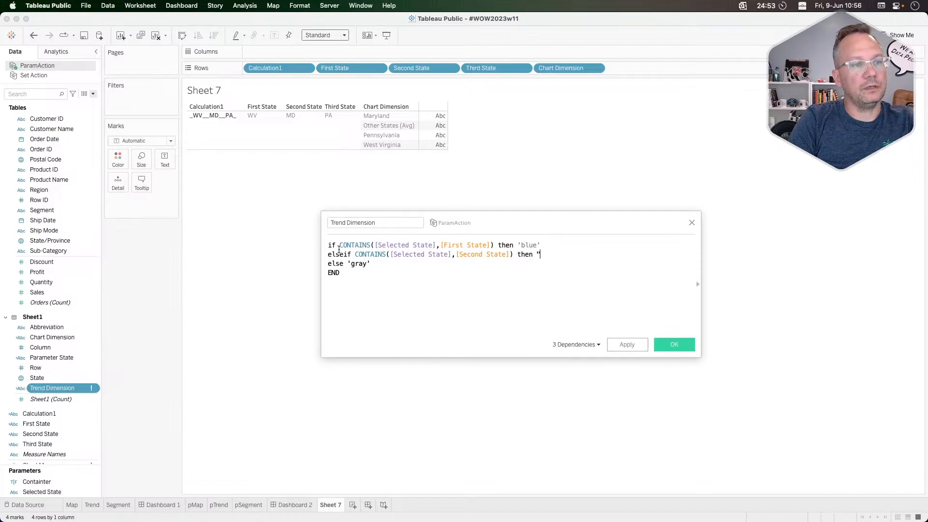
{"action": "type", "text": "ght blue\""}
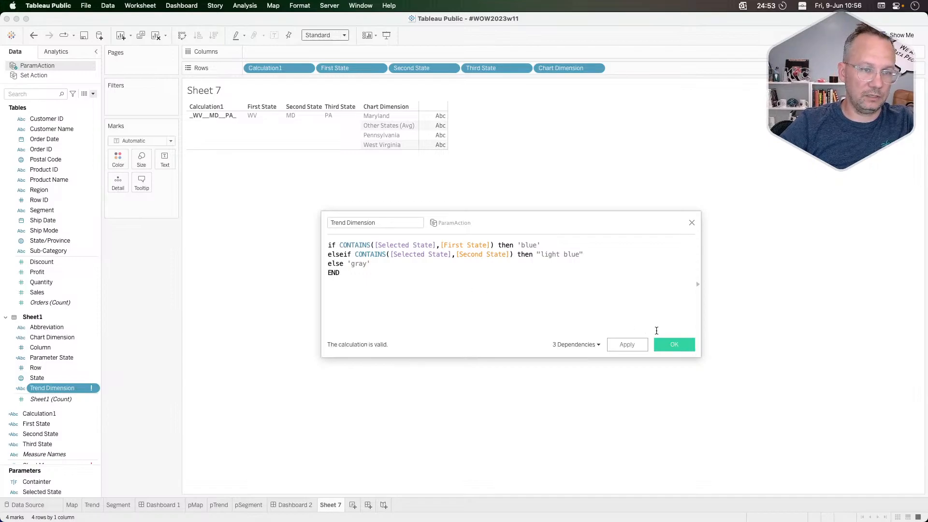
{"action": "left_click", "coordinate": [627, 344]}
{"action": "left_click", "coordinate": [687, 343]}
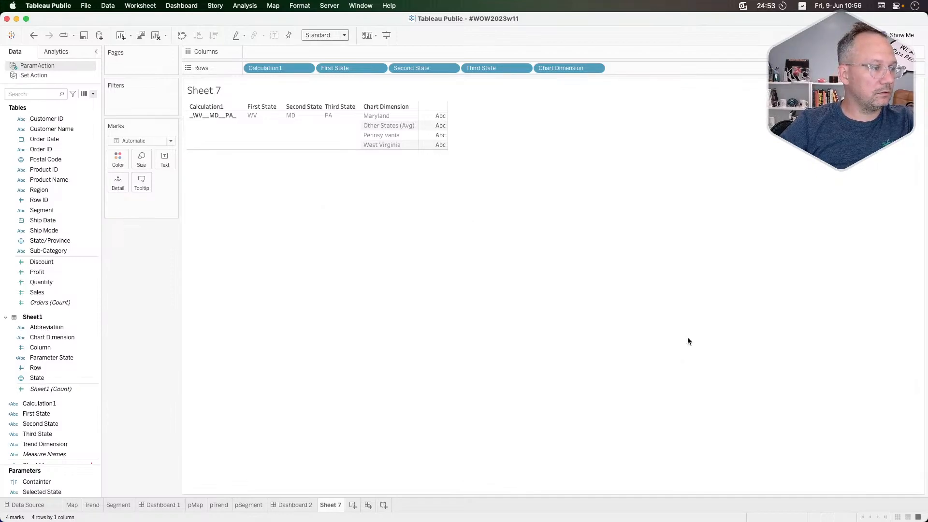
Open the Chart Measure calculated field for editing and select [Parameter State] inside its max function
{"action": "scroll", "coordinate": [67, 344], "scroll_direction": "down", "scroll_amount": 2}
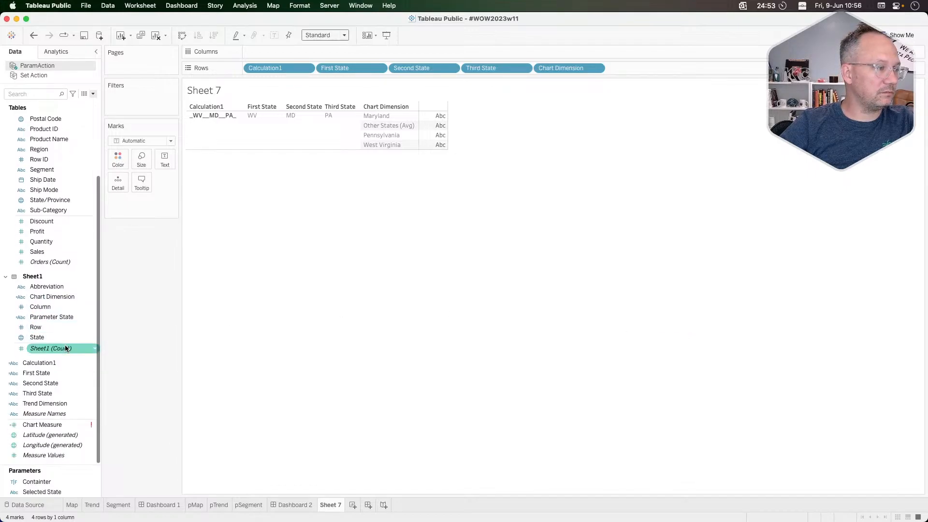
{"action": "right_click", "coordinate": [69, 422]}
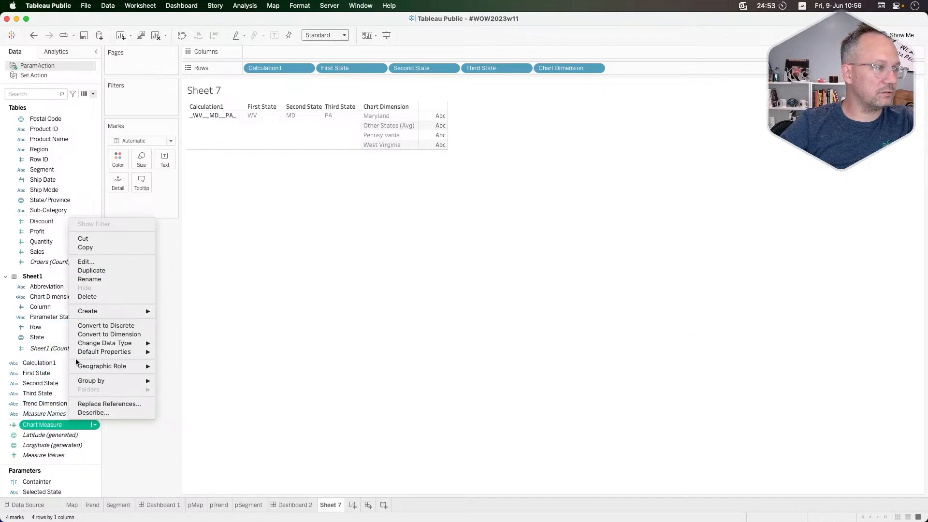
{"action": "left_click", "coordinate": [88, 262]}
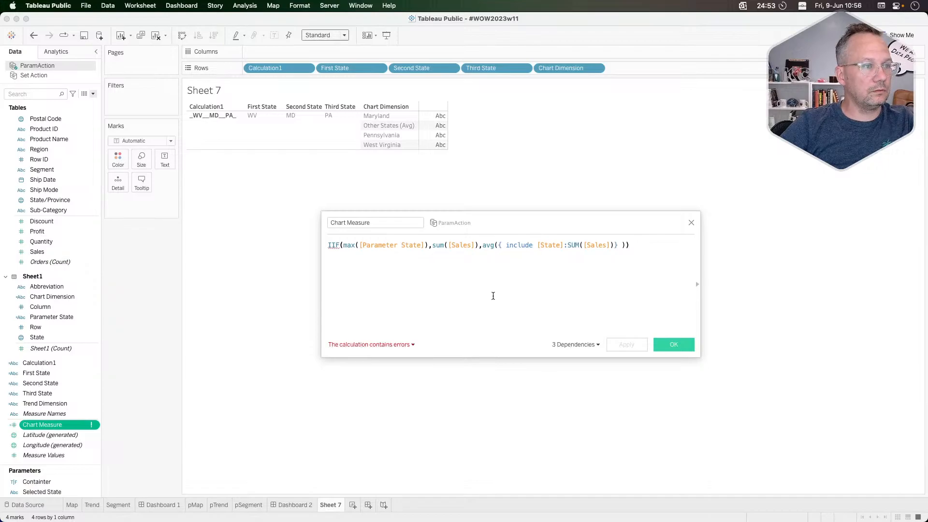
{"action": "left_click", "coordinate": [380, 243]}
{"action": "double_click", "coordinate": [380, 243]}
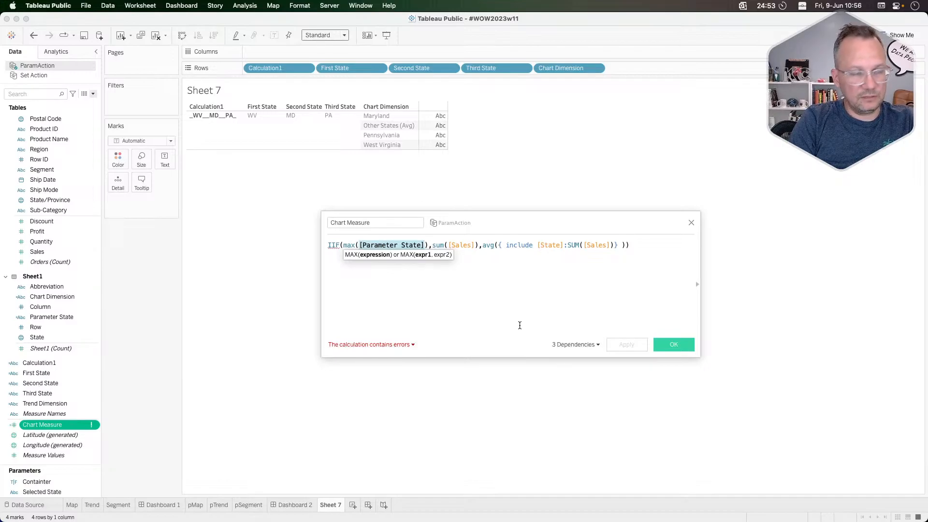
{"action": "type", "text": "con"}
{"action": "key", "text": "Down"}
{"action": "key", "text": "Return"}
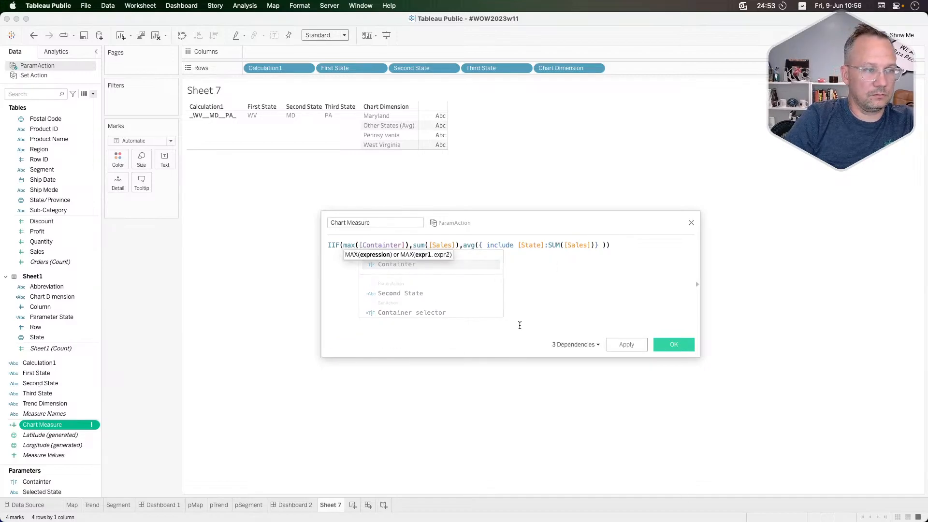
{"action": "type", "text": ","}
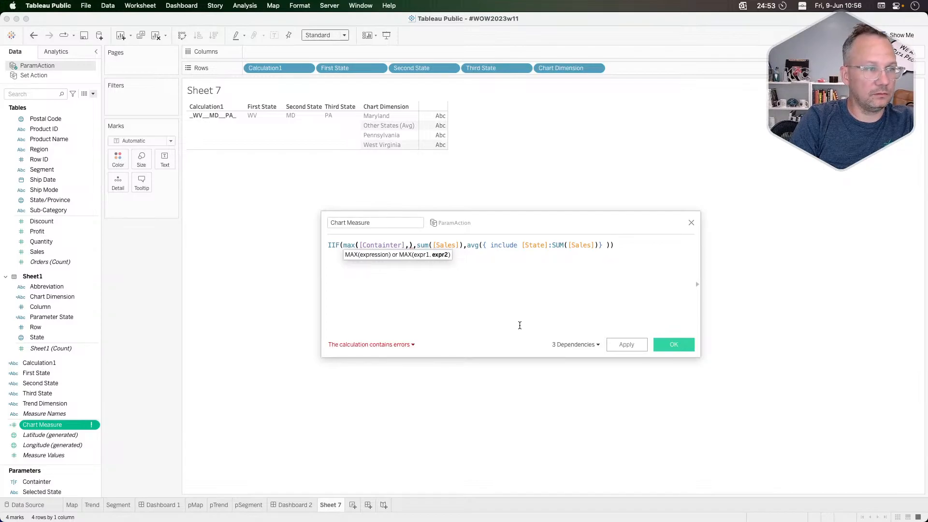
{"action": "key", "text": "BackSpace"}
{"action": "key", "text": "BackSpace"}
{"action": "key", "text": "BackSpace"}
{"action": "key", "text": "BackSpace"}
{"action": "key", "text": "BackSpace"}
{"action": "key", "text": "BackSpace"}
{"action": "key", "text": "BackSpace"}
{"action": "key", "text": "BackSpace"}
{"action": "key", "text": "BackSpace"}
{"action": "key", "text": "BackSpace"}
{"action": "key", "text": "BackSpace"}
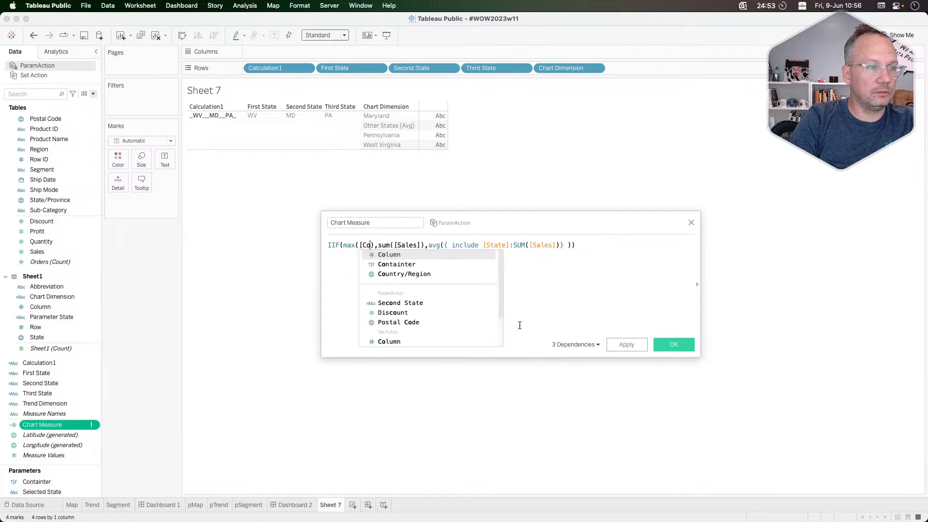
{"action": "key", "text": "BackSpace"}
Enter [Selected State],[Abbreviation] as the arguments of the max function in Chart Measure
{"action": "type", "text": "se"}
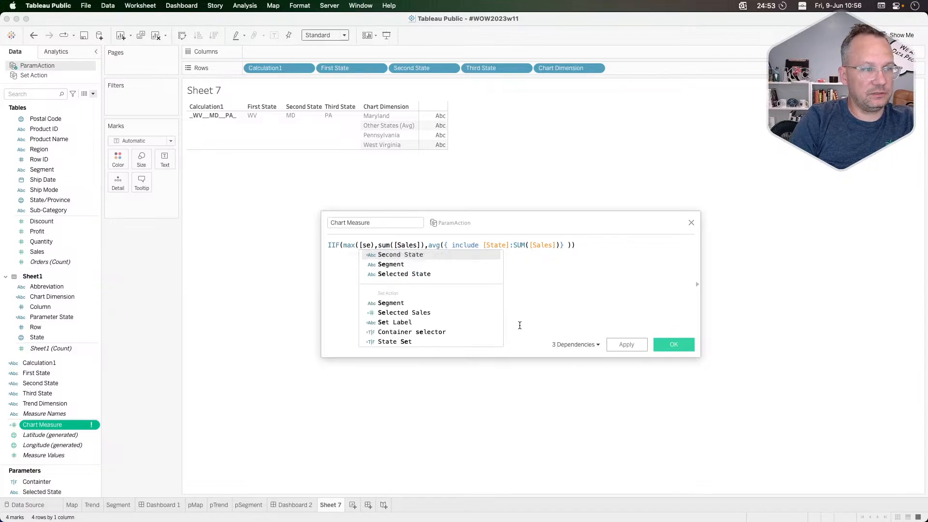
{"action": "key", "text": "Down"}
{"action": "key", "text": "Down"}
{"action": "key", "text": "Return"}
{"action": "type", "text": "."}
{"action": "key", "text": "BackSpace"}
{"action": "type", "text": ","}
{"action": "type", "text": "abb"}
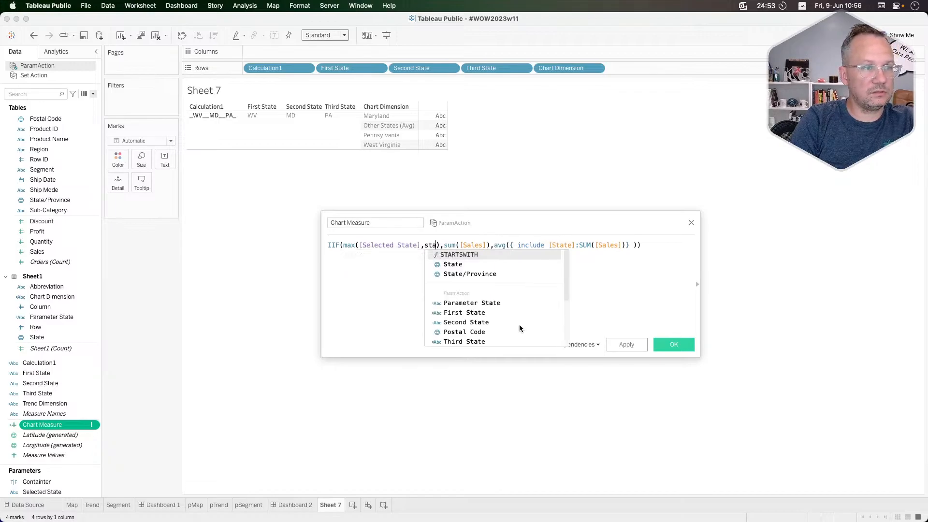
{"action": "key", "text": "Return"}
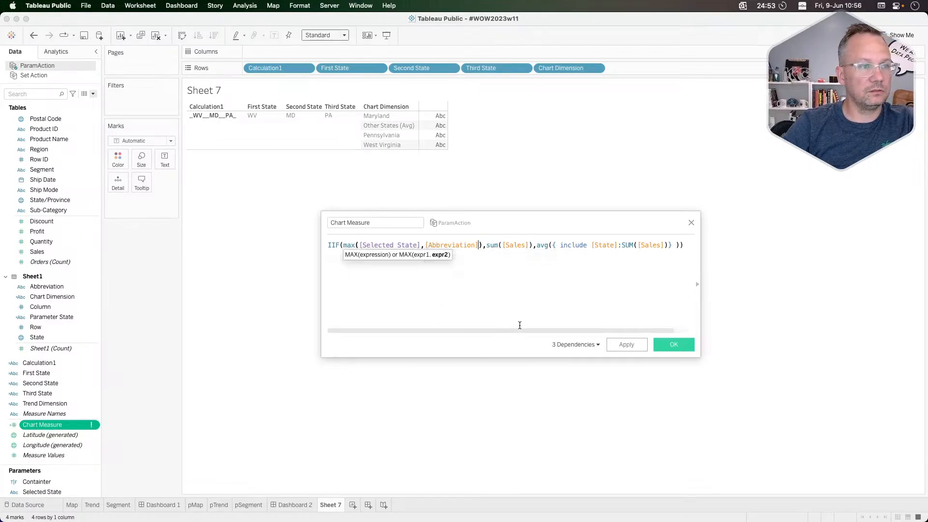
Wrap [Selected State],[Abbreviation] in a contains function inside max, and save the Chart Measure calculation
{"action": "left_click", "coordinate": [415, 298]}
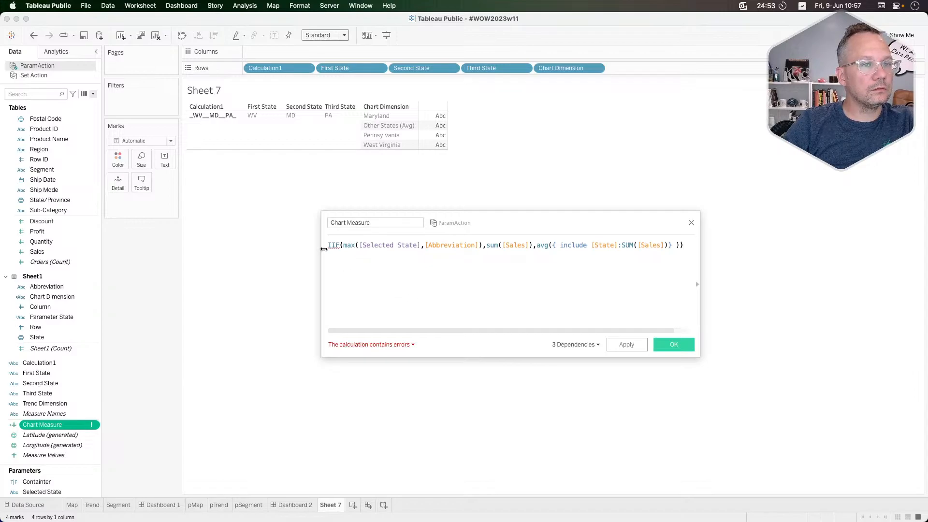
{"action": "left_click", "coordinate": [363, 344]}
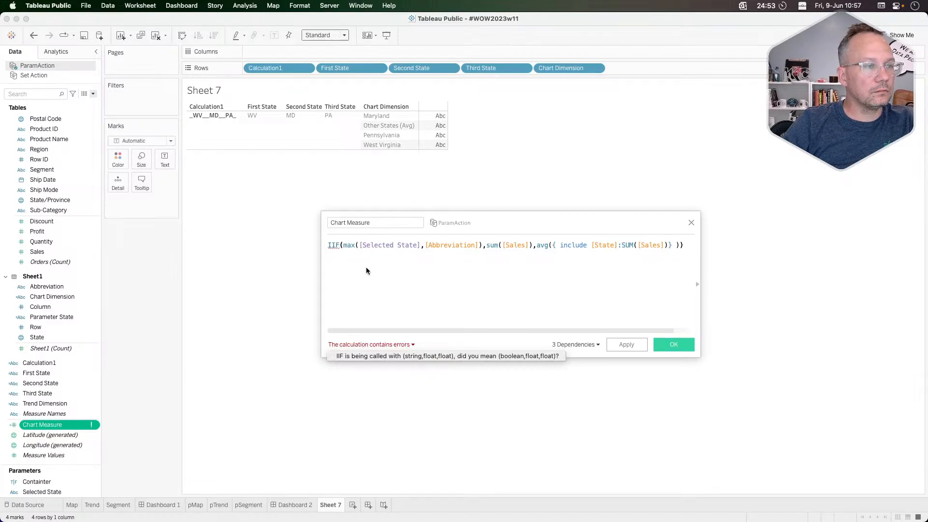
{"action": "left_click", "coordinate": [360, 243]}
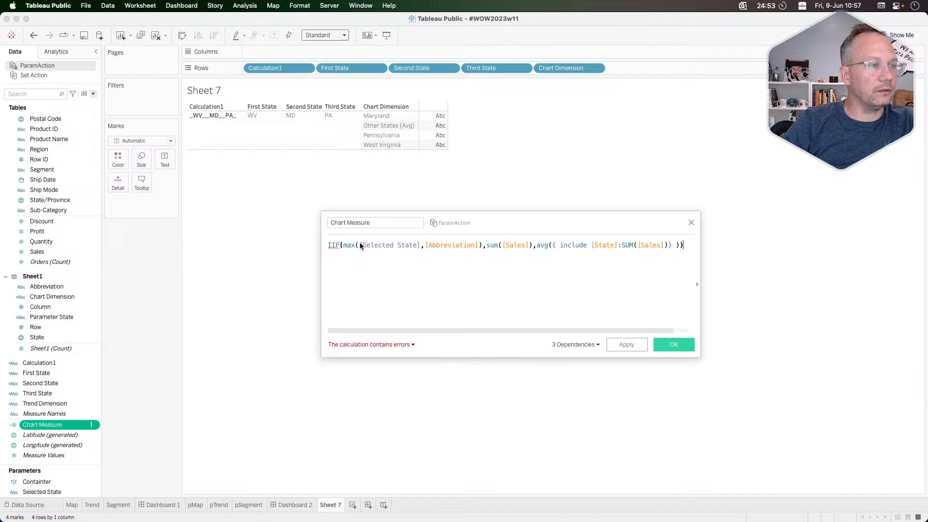
{"action": "type", "text": "contain("}
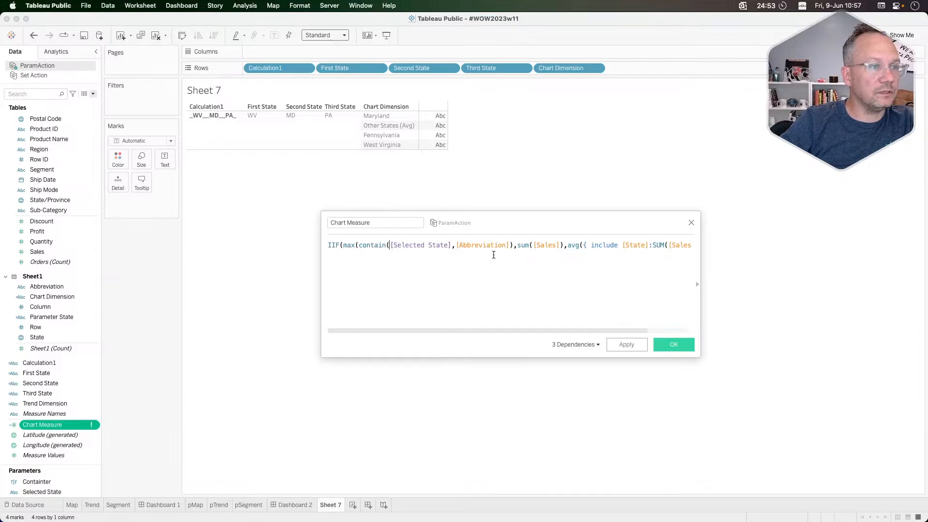
{"action": "left_click", "coordinate": [389, 245]}
{"action": "type", "text": "s"}
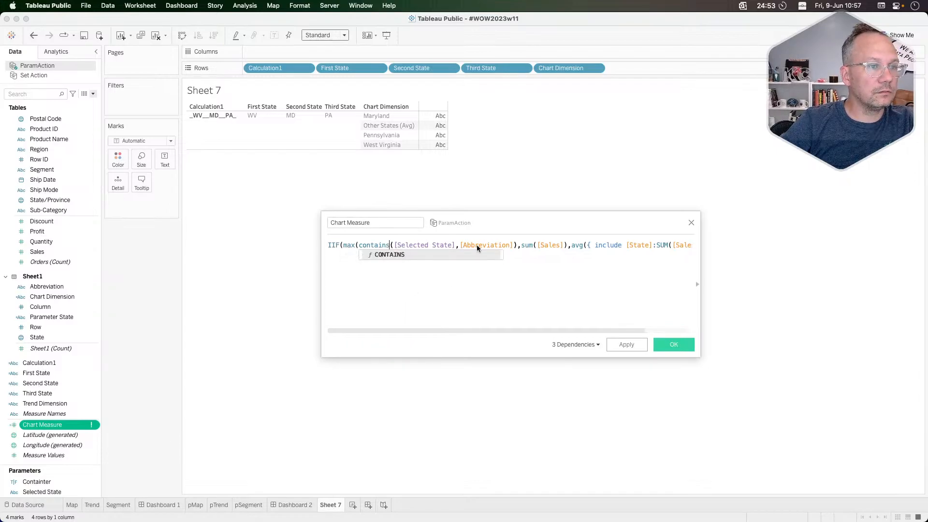
{"action": "left_click", "coordinate": [515, 245]}
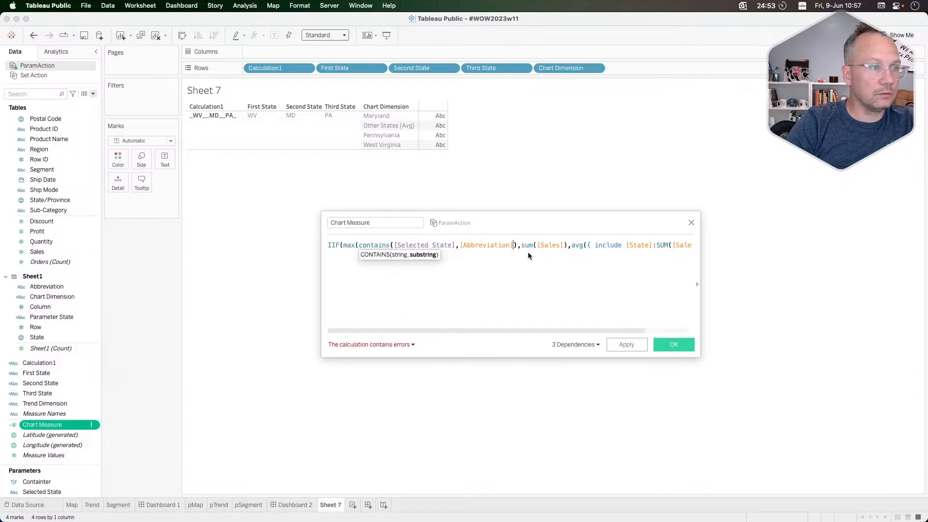
{"action": "type", "text": ")"}
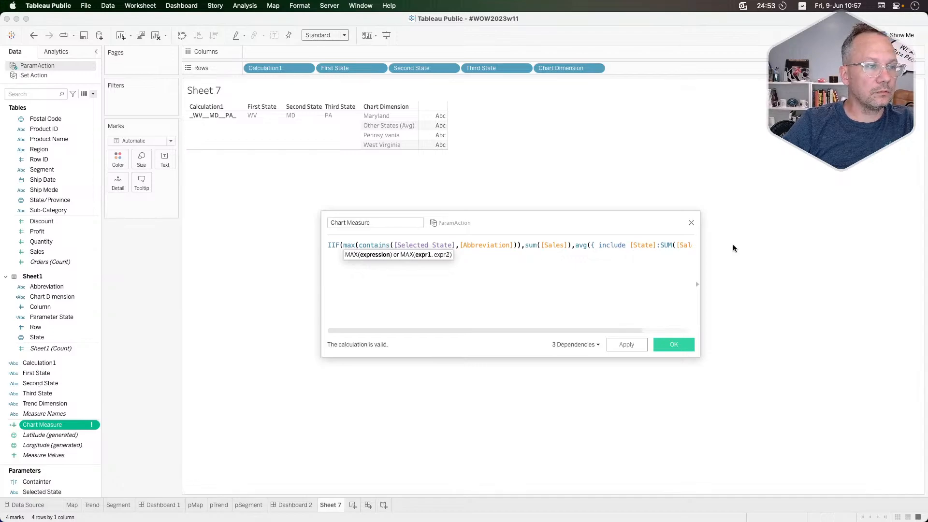
{"action": "left_click", "coordinate": [546, 281]}
{"action": "left_click", "coordinate": [626, 344]}
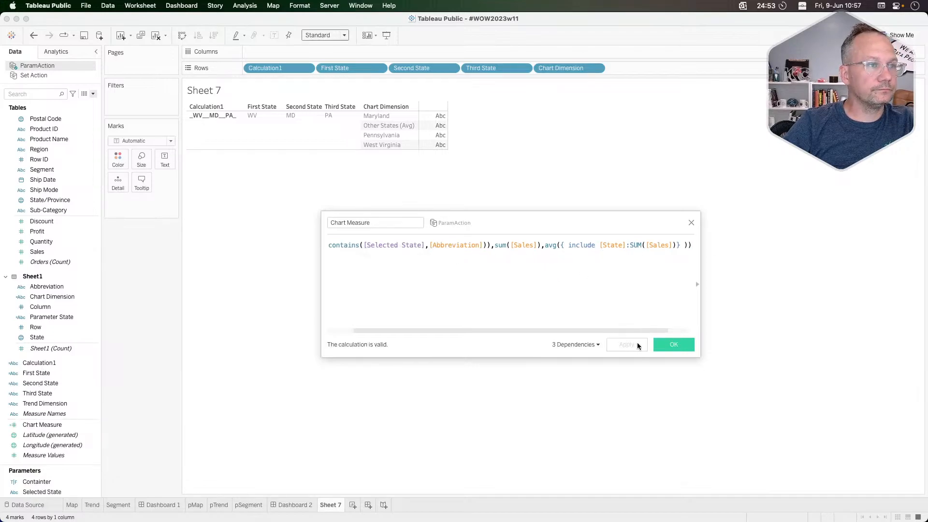
{"action": "left_click", "coordinate": [665, 343]}
Show Chart Measure as the text value for each Chart Dimension row on Sheet 7
{"action": "left_click", "coordinate": [81, 433]}
{"action": "left_click", "coordinate": [49, 426]}
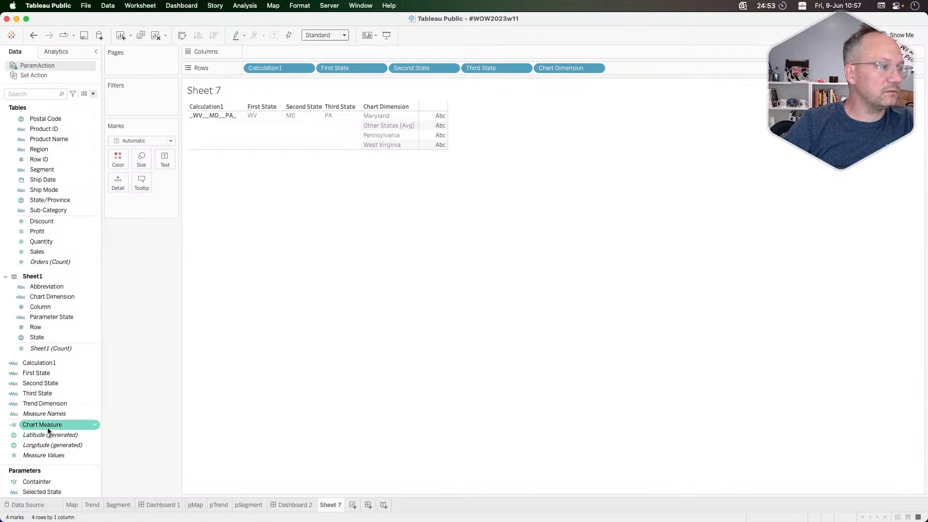
{"action": "left_click_drag", "start_coordinate": [44, 430], "coordinate": [162, 160]}
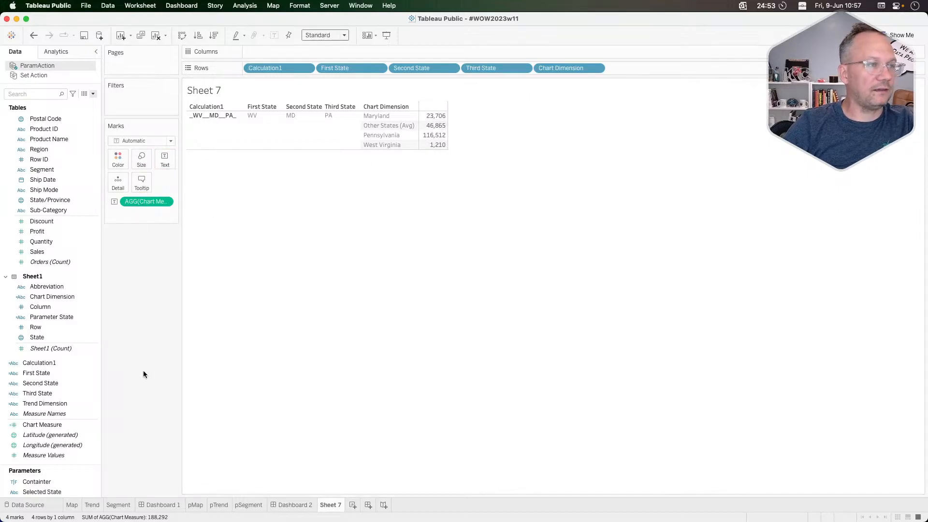
Switch to OBS Studio and check the livestream chat for viewer messages
{"action": "key", "text": "super+Tab"}
{"action": "key", "text": "super+Tab"}
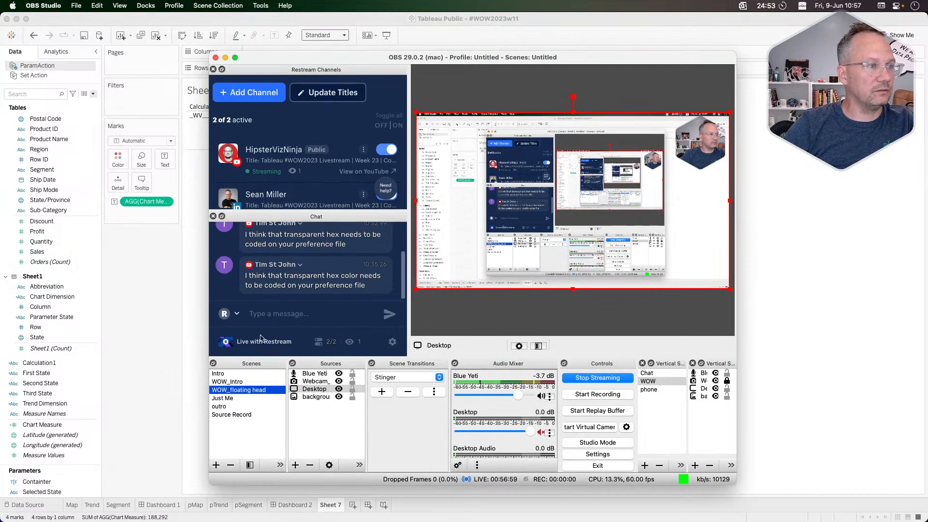
{"action": "scroll", "coordinate": [288, 273], "scroll_direction": "up", "scroll_amount": 1}
{"action": "scroll", "coordinate": [288, 273], "scroll_direction": "down", "scroll_amount": 1}
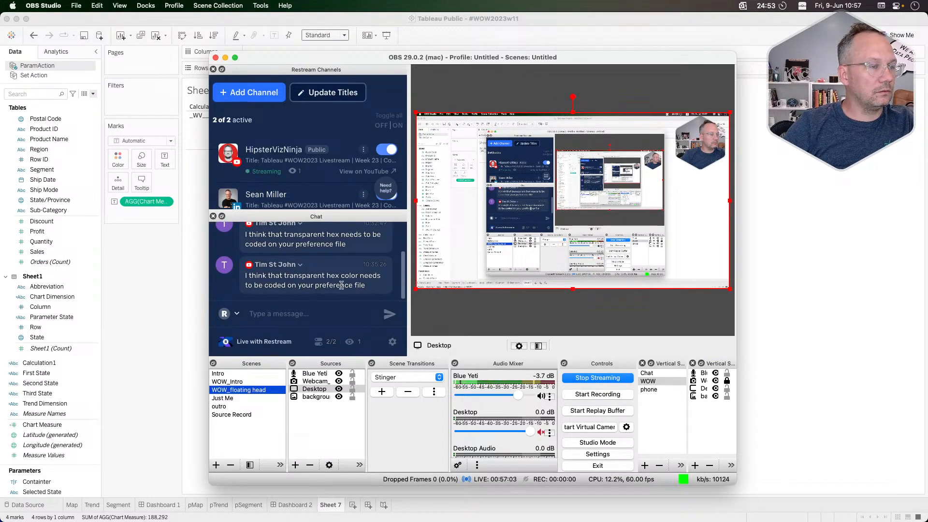
{"action": "scroll", "coordinate": [319, 284], "scroll_direction": "up", "scroll_amount": 1}
{"action": "scroll", "coordinate": [318, 284], "scroll_direction": "down", "scroll_amount": 1}
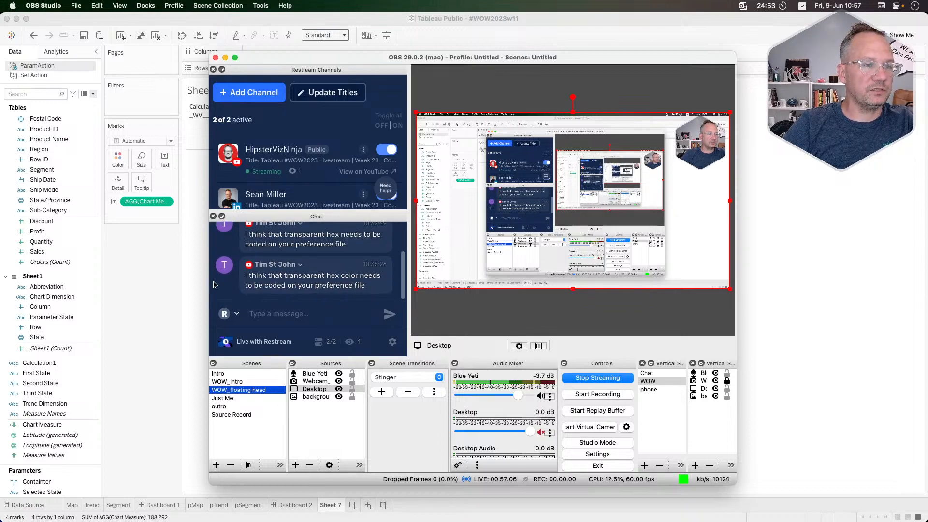
{"action": "key", "text": "super+Tab"}
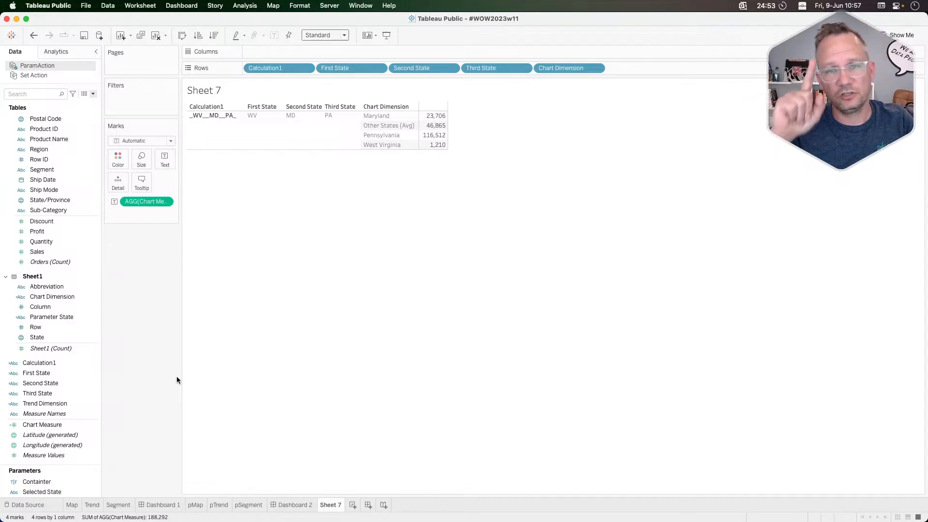
{"action": "key", "text": "super+Tab"}
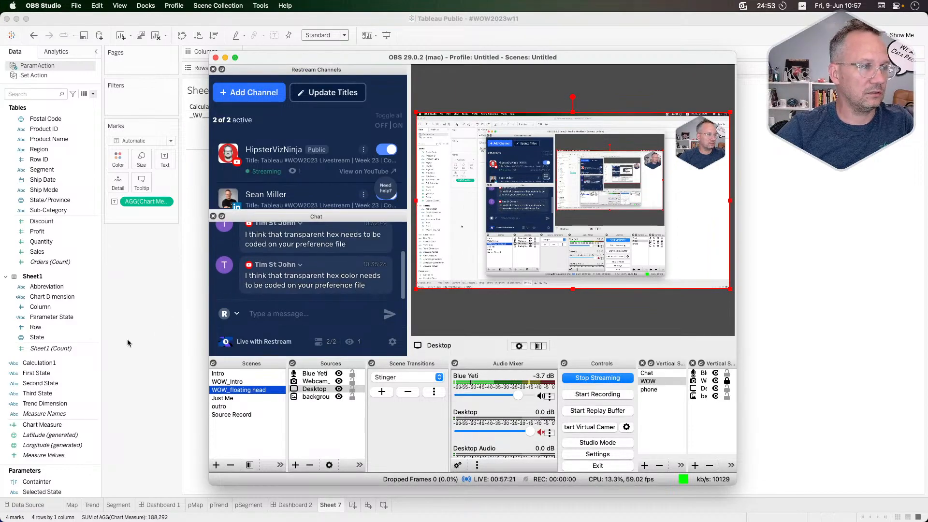
Switch to Tableau Public and inspect the two Row mark layers on pMap before returning to Sheet 7
{"action": "key", "text": "super+Tab"}
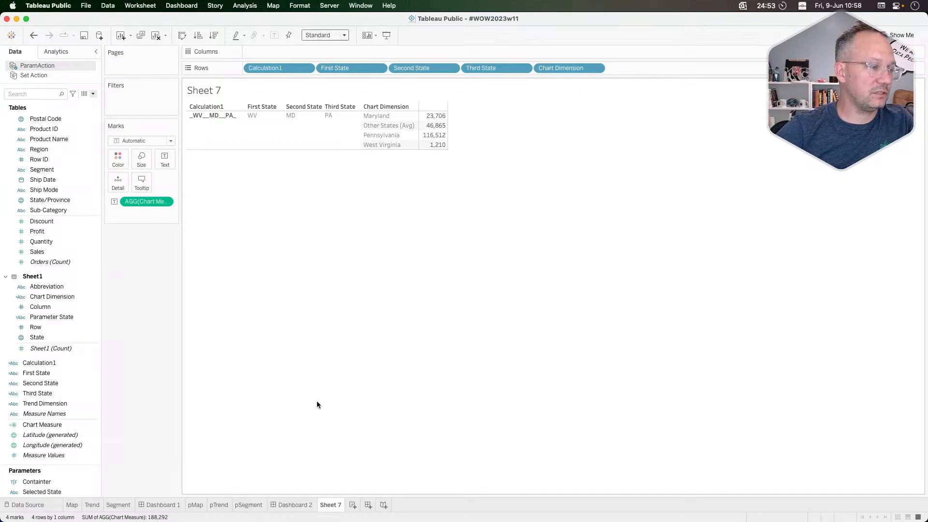
{"action": "left_click", "coordinate": [196, 505]}
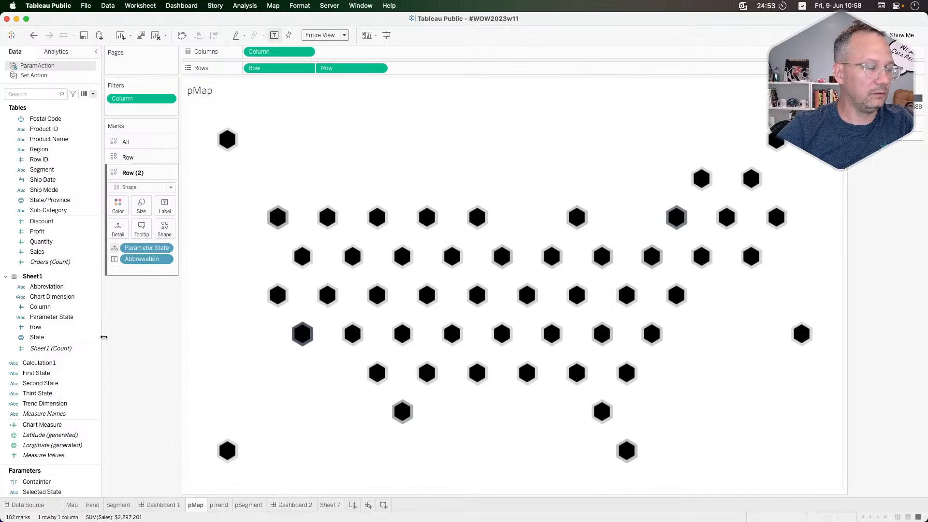
{"action": "left_click", "coordinate": [138, 157]}
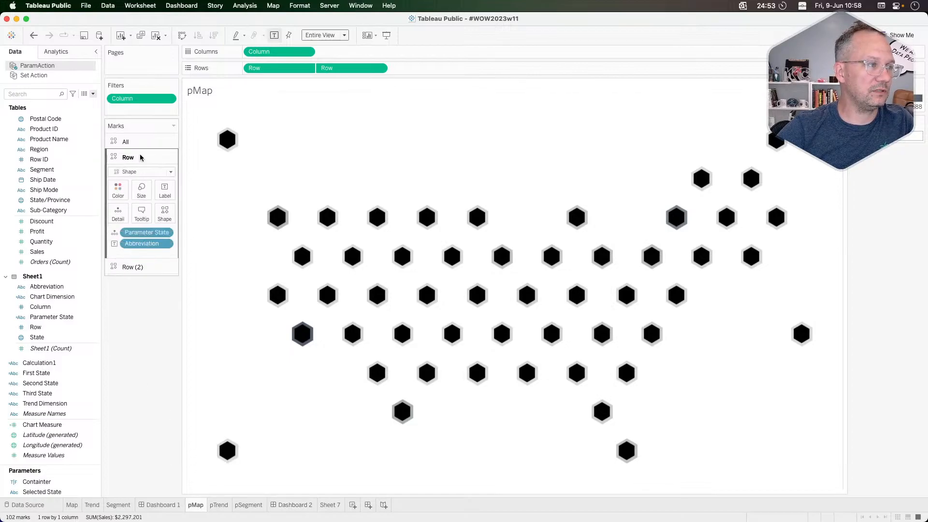
{"action": "left_click", "coordinate": [138, 269]}
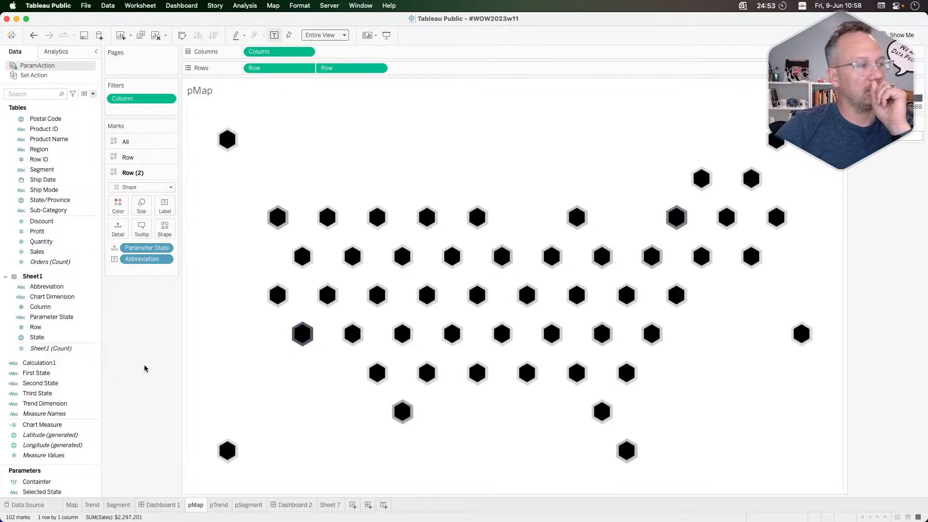
{"action": "left_click", "coordinate": [325, 504]}
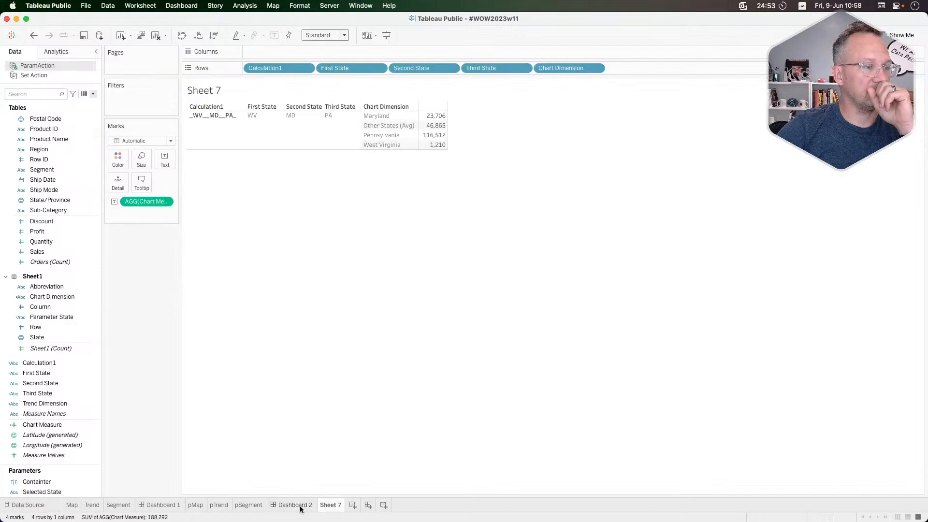
Review the formulas of the Chart Dimension and Trend Dimension calculations without changing them
{"action": "right_click", "coordinate": [63, 298]}
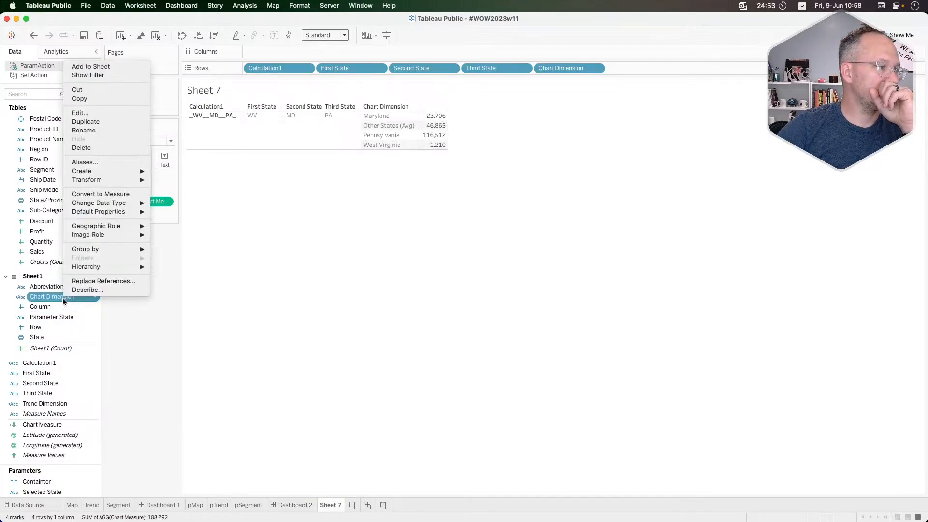
{"action": "left_click", "coordinate": [92, 112]}
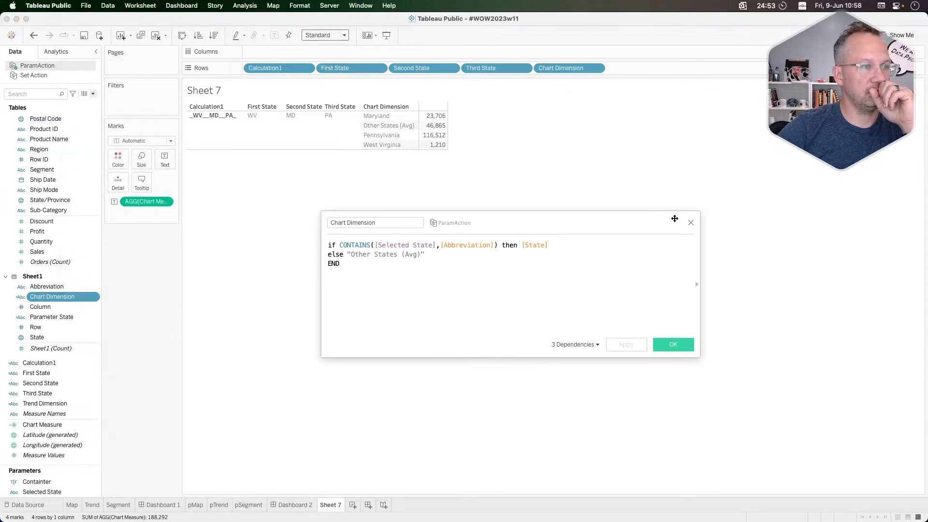
{"action": "left_click", "coordinate": [691, 222]}
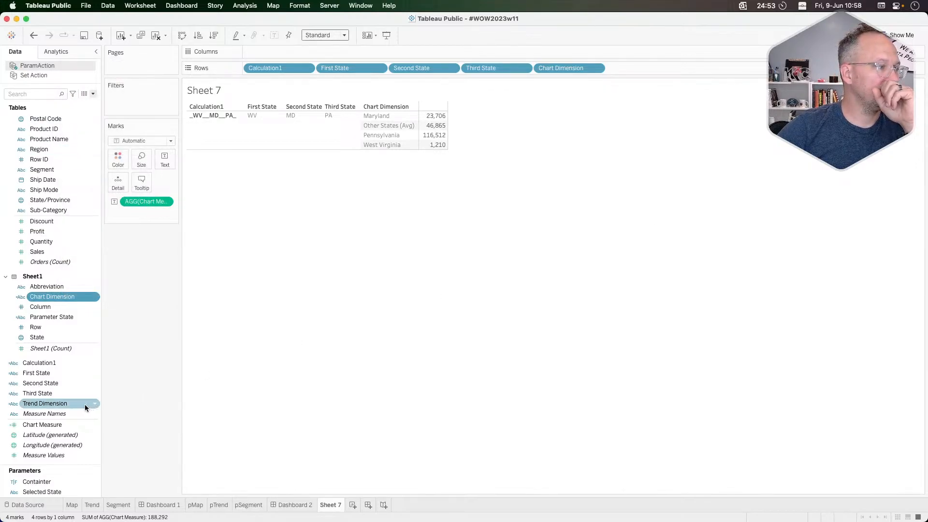
{"action": "right_click", "coordinate": [74, 404]}
{"action": "left_click", "coordinate": [101, 219]}
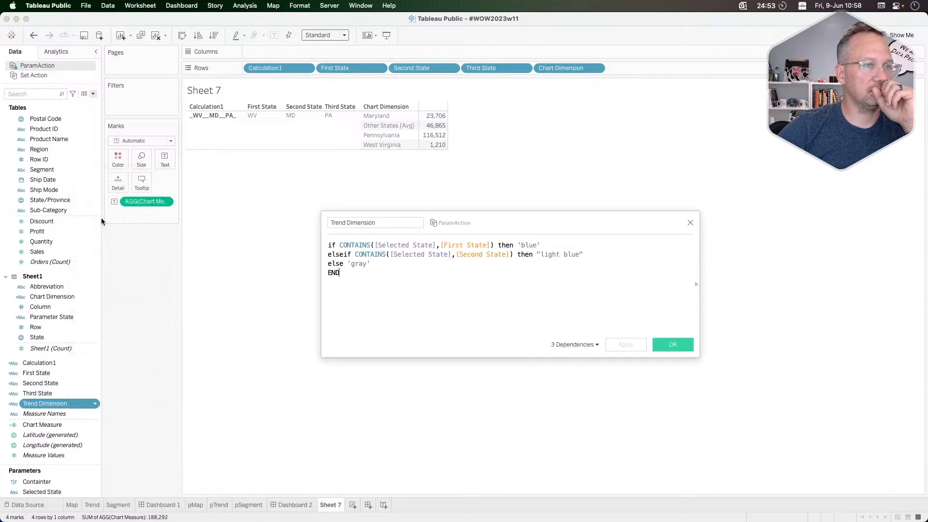
{"action": "left_click", "coordinate": [689, 223]}
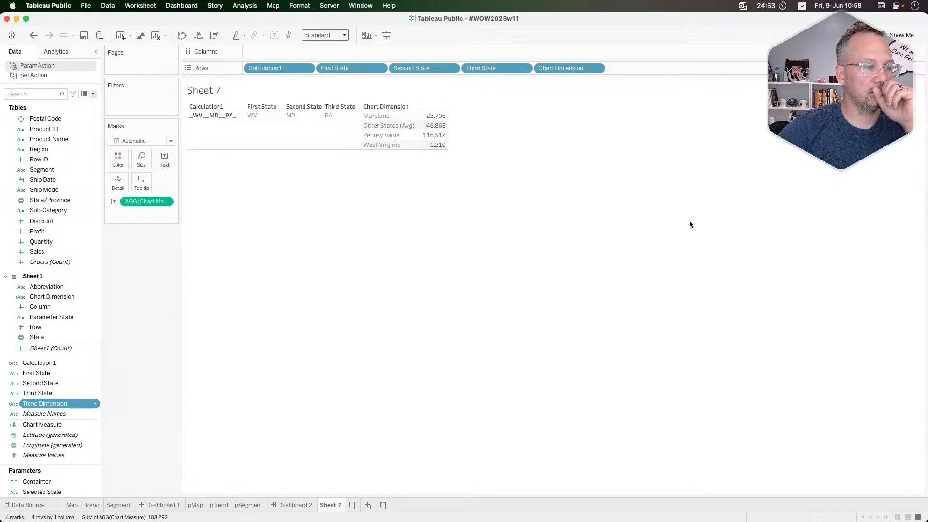
Go to the pMap sheet from Dashboard 2 and color the Row (2) hexagons by Trend Dimension
{"action": "left_click", "coordinate": [295, 505]}
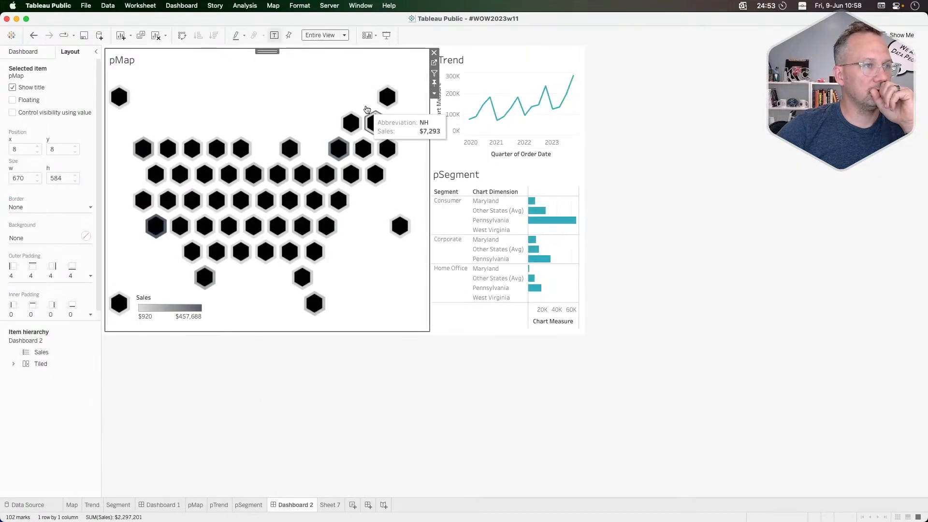
{"action": "left_click", "coordinate": [434, 63]}
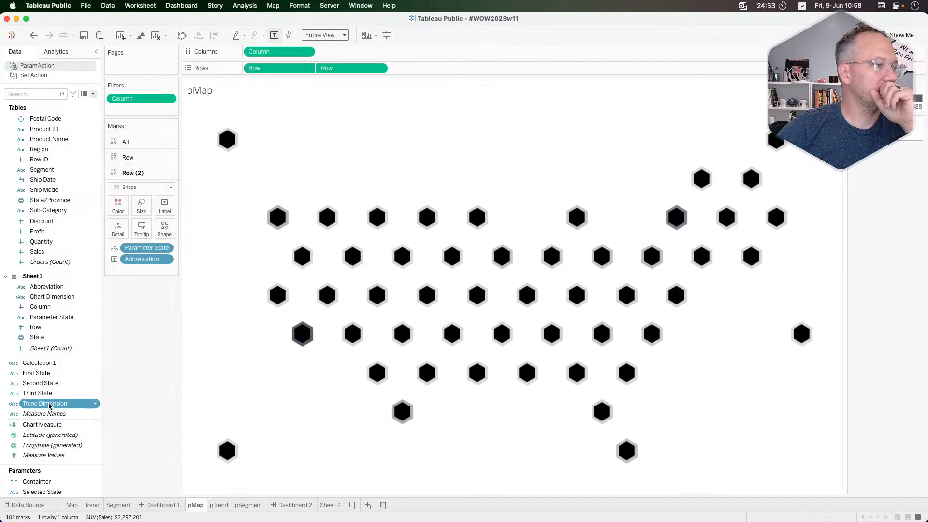
{"action": "left_click_drag", "start_coordinate": [49, 405], "coordinate": [119, 207]}
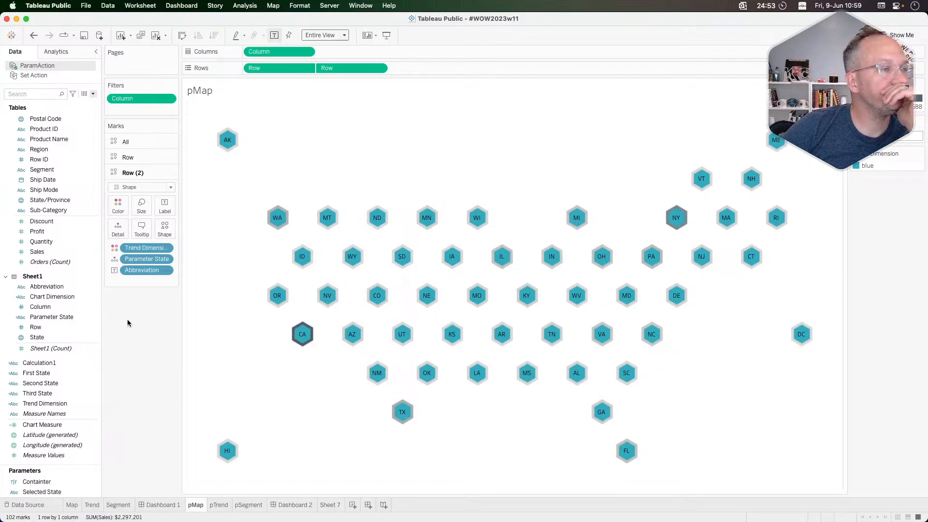
Check the Trend Dimension formula against the hexagon colors on pMap
{"action": "mouse_move", "coordinate": [673, 221]}
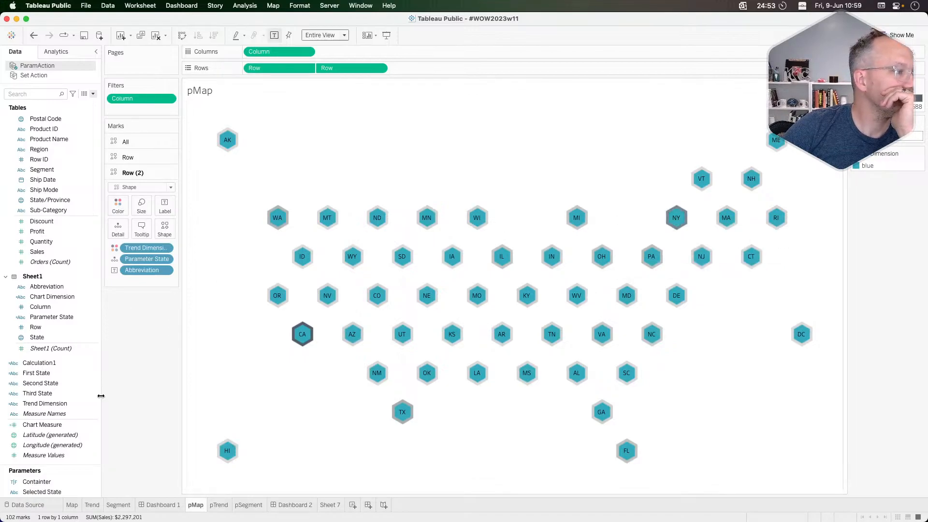
{"action": "right_click", "coordinate": [62, 403]}
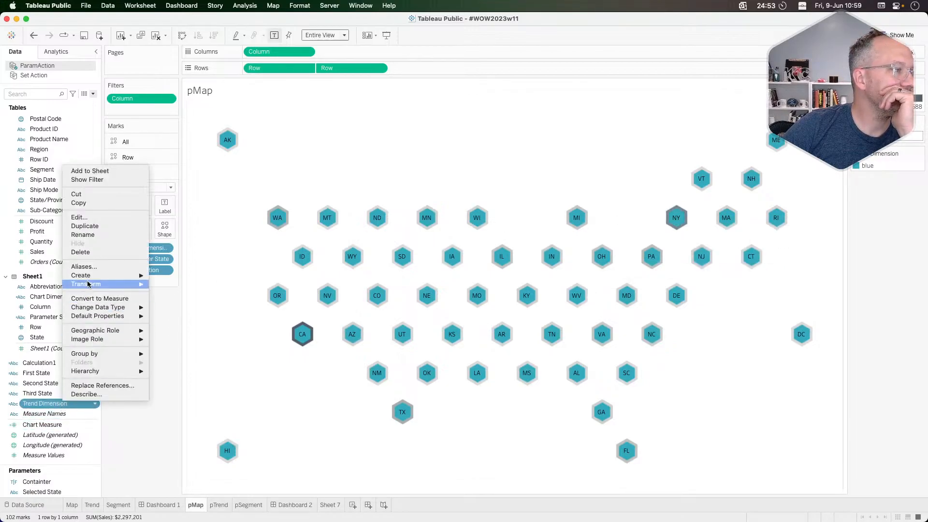
{"action": "left_click", "coordinate": [101, 219]}
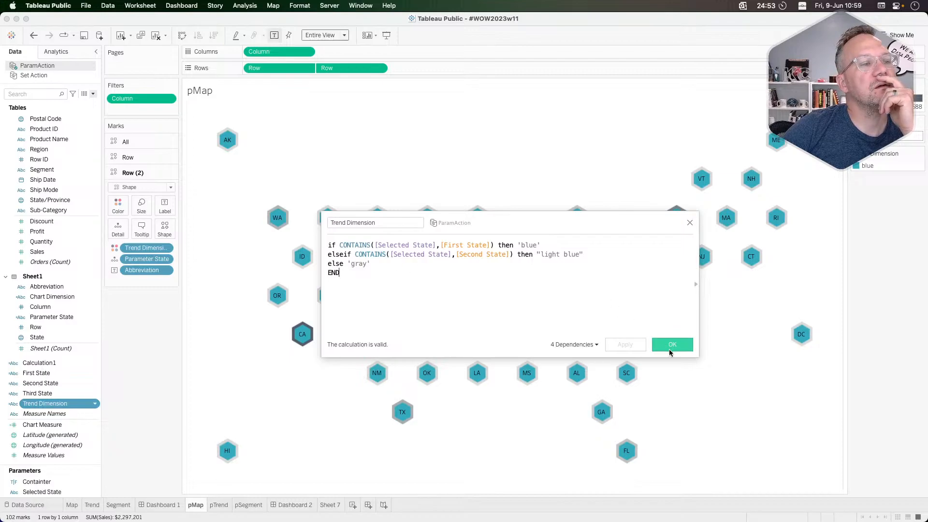
{"action": "left_click", "coordinate": [690, 222]}
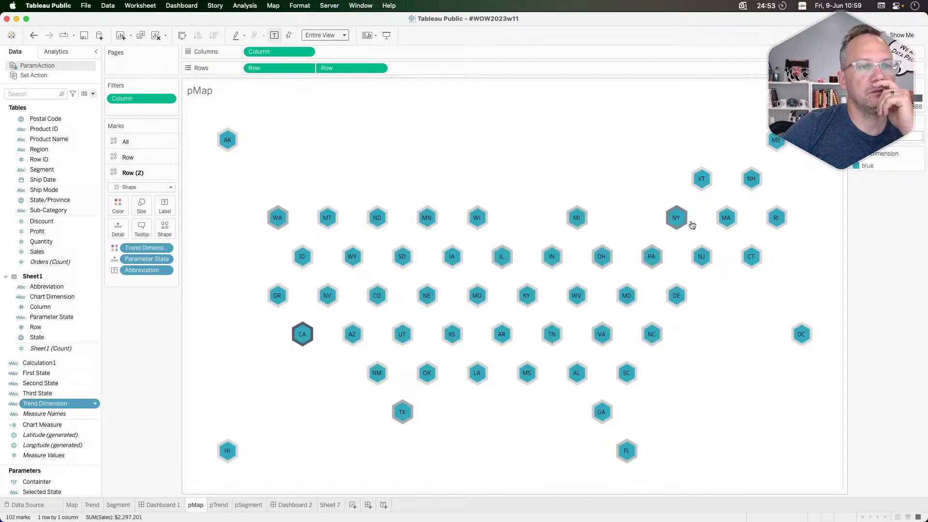
Test the map selection by repeatedly selecting and deselecting the MI hexagon and checking its Parameter State and Trend Dimension
{"action": "left_click", "coordinate": [577, 221]}
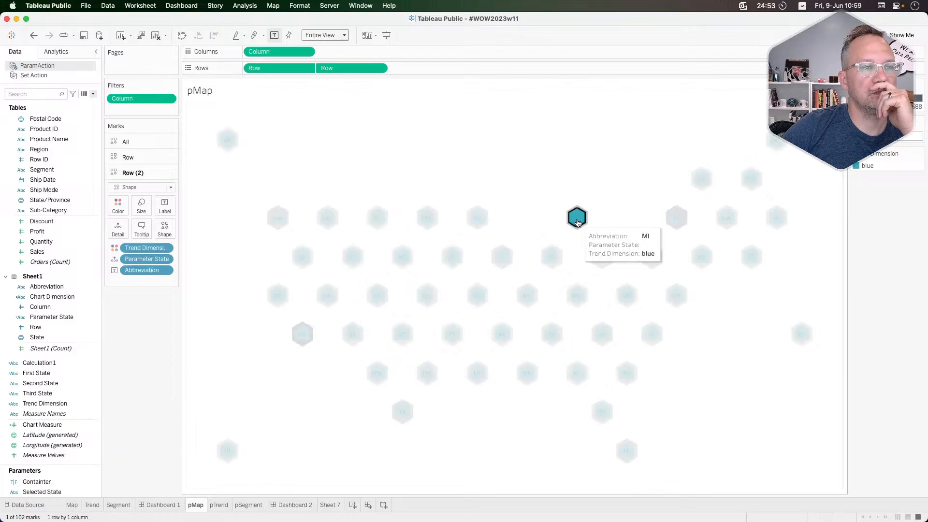
{"action": "left_click", "coordinate": [577, 221]}
{"action": "left_click", "coordinate": [577, 221]}
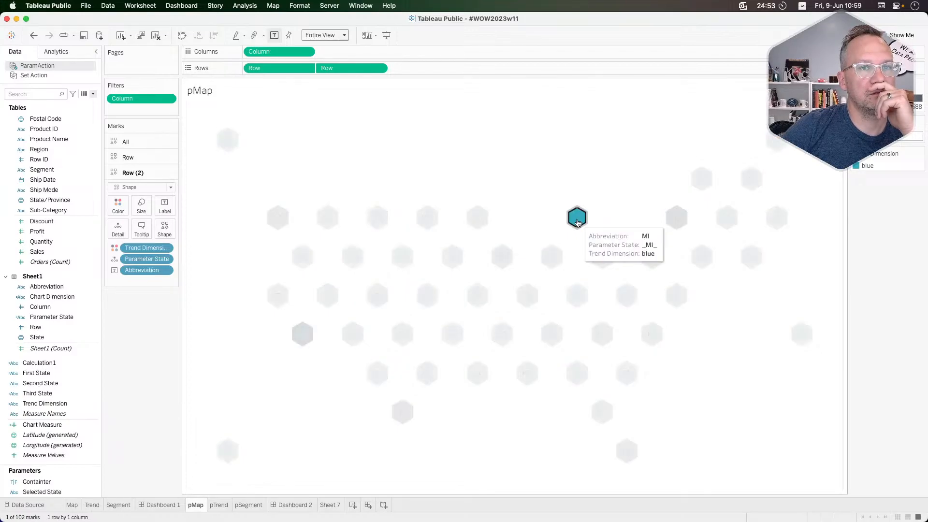
{"action": "left_click", "coordinate": [578, 222]}
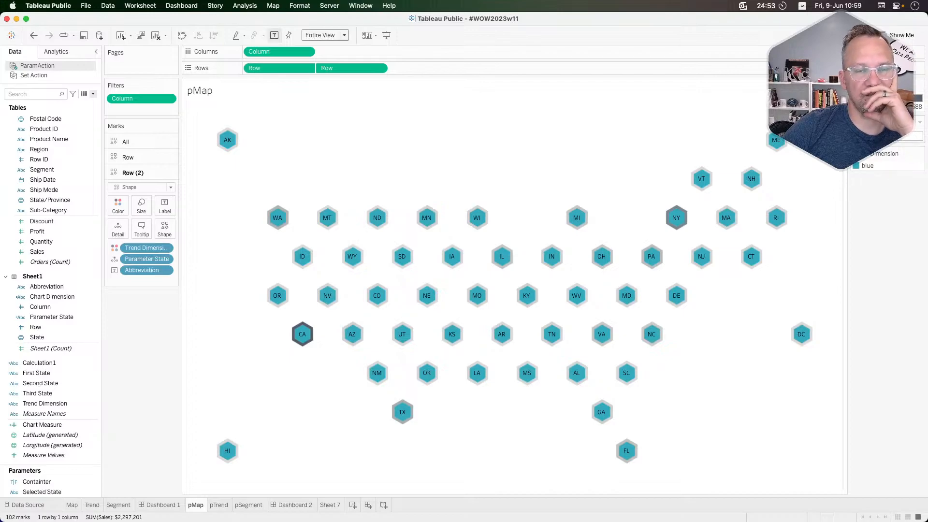
{"action": "mouse_move", "coordinate": [579, 220]}
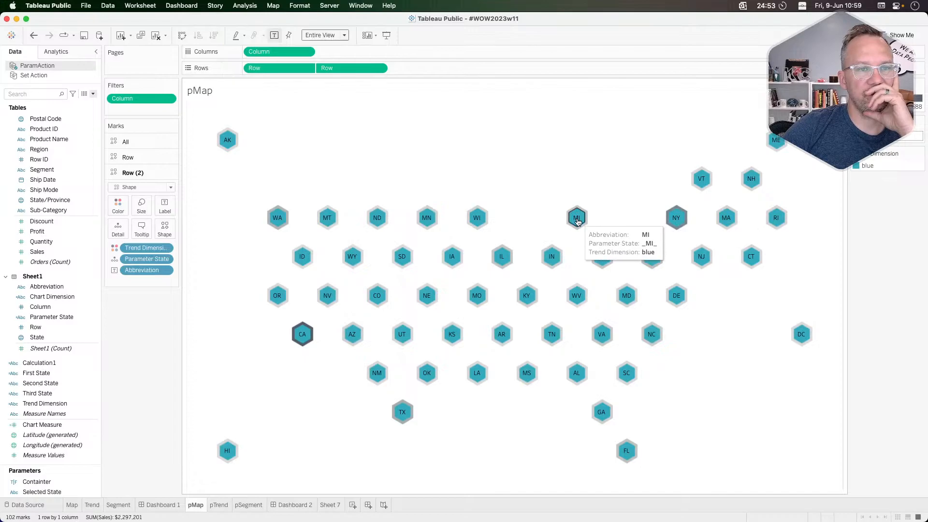
{"action": "left_click", "coordinate": [578, 223]}
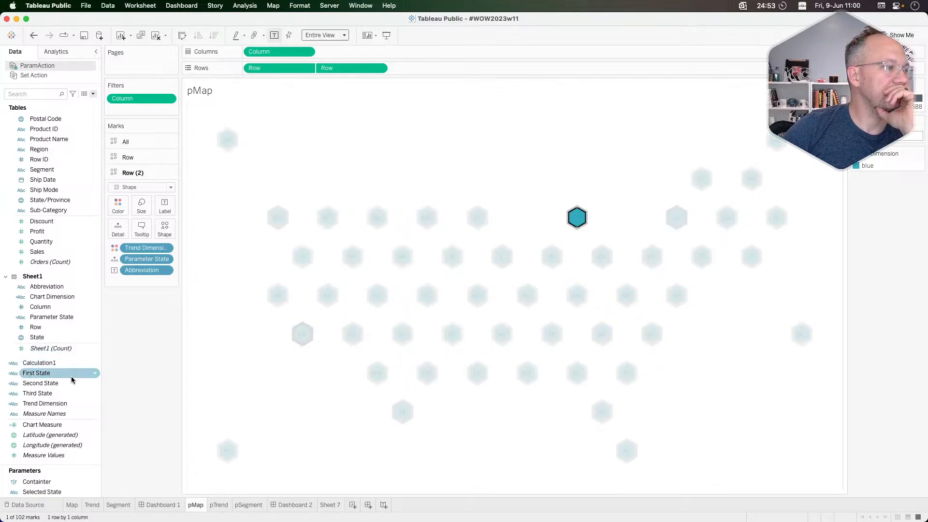
Review the formula of the Trend Dimension calculated field, leaving it as it is
{"action": "right_click", "coordinate": [65, 401]}
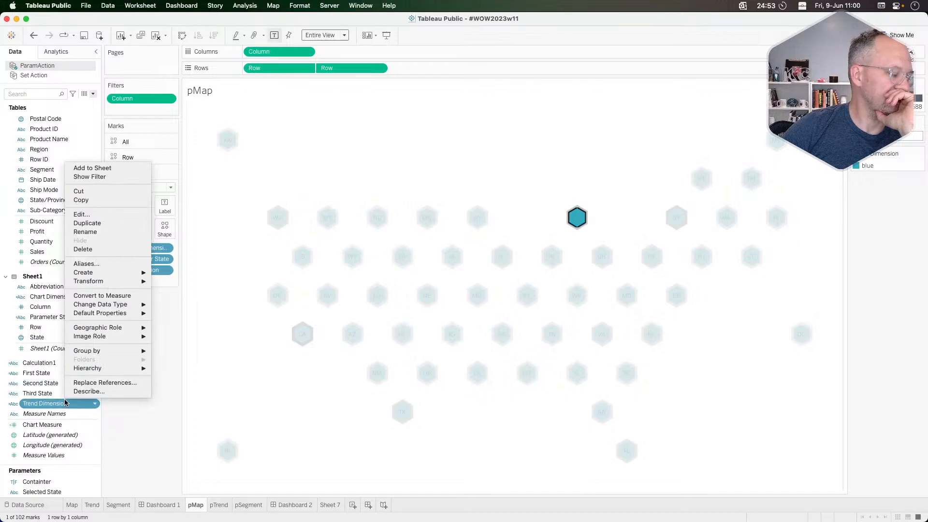
{"action": "left_click", "coordinate": [102, 213]}
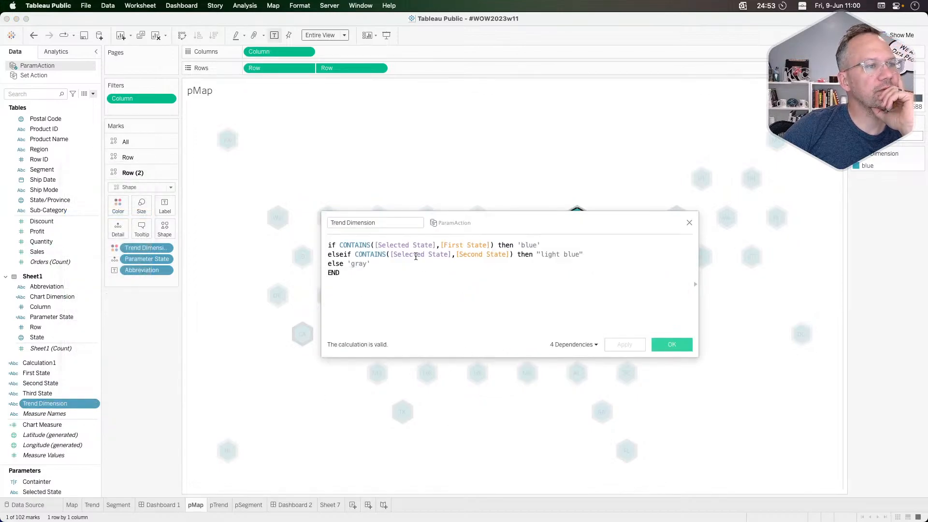
{"action": "left_click", "coordinate": [689, 223]}
Test selecting and deselecting the MI hexagon on the map, and check the fields on the Row and Row (2) marks
{"action": "mouse_move", "coordinate": [584, 219]}
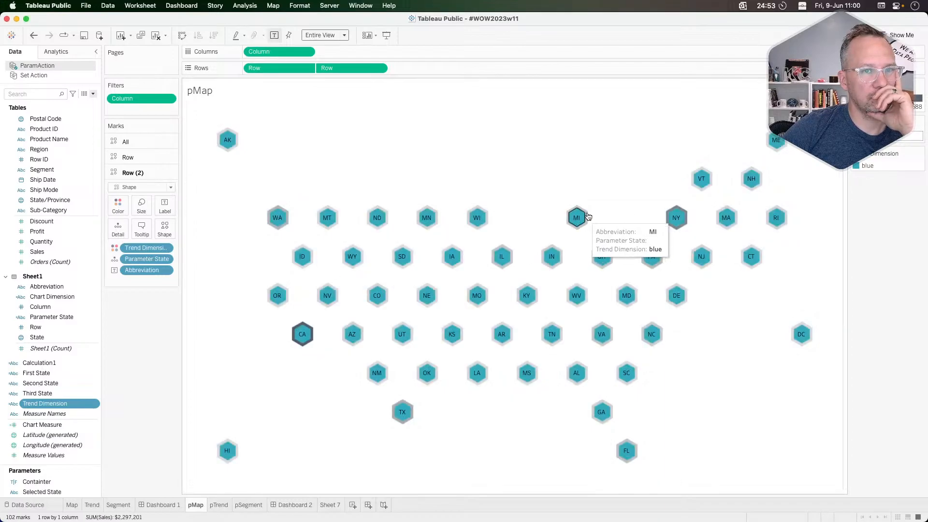
{"action": "left_click", "coordinate": [584, 219]}
{"action": "left_click", "coordinate": [604, 171]}
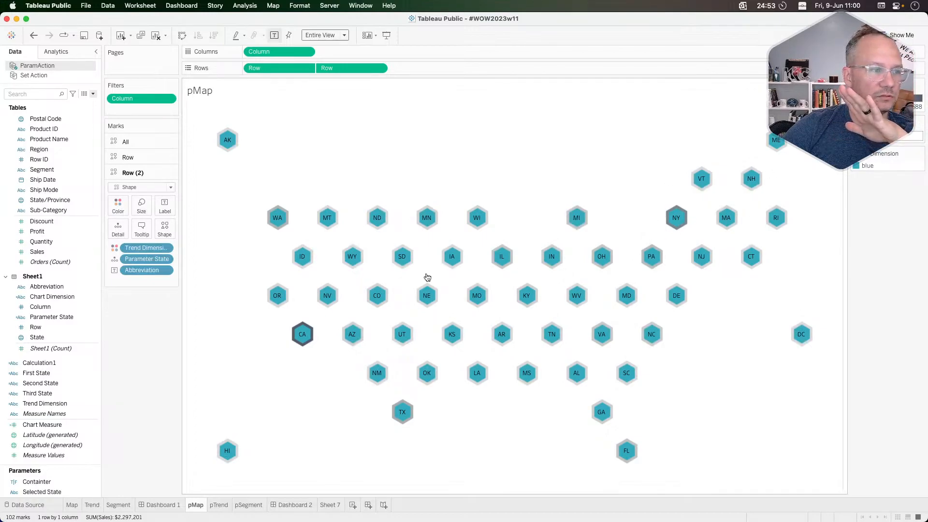
{"action": "left_click", "coordinate": [145, 158]}
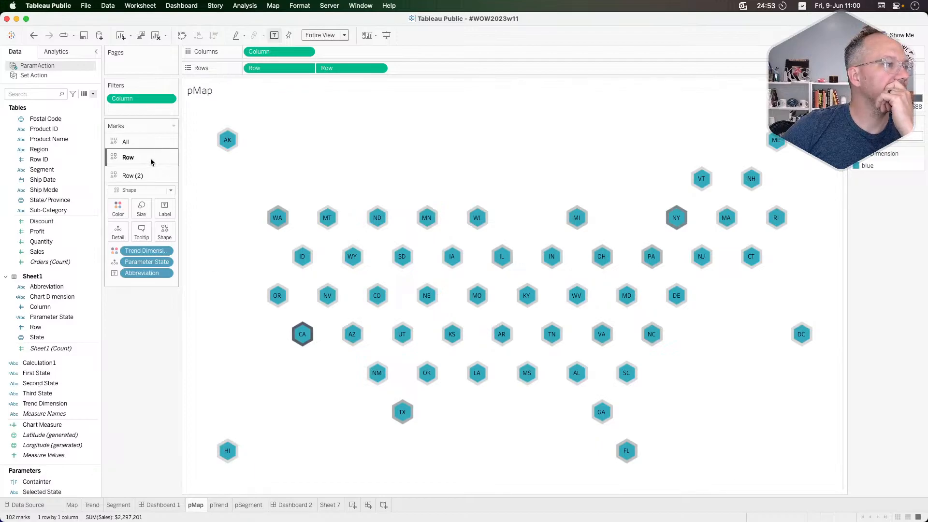
{"action": "left_click", "coordinate": [144, 268]}
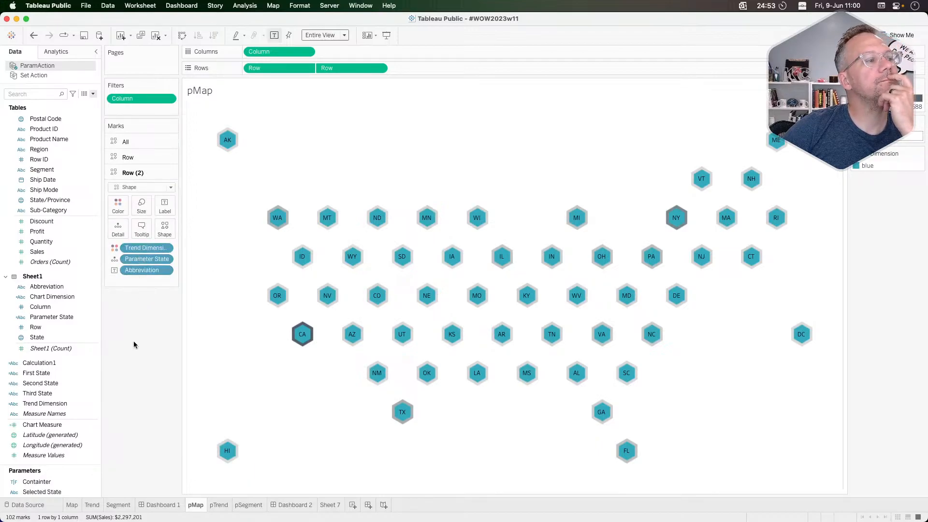
Edit this sheet's State Select parameter action and remove Sheet 7 from its source sheets
{"action": "left_click", "coordinate": [141, 6]}
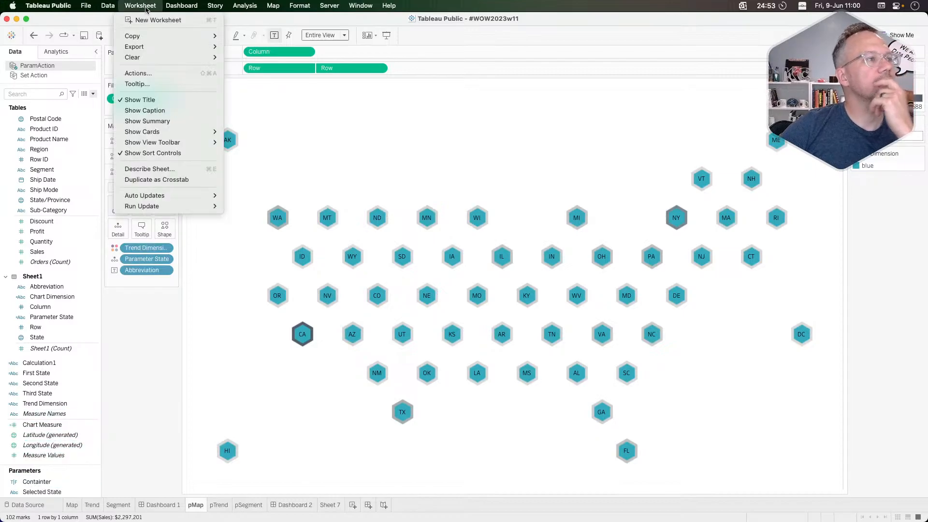
{"action": "left_click", "coordinate": [143, 6]}
{"action": "left_click", "coordinate": [169, 6]}
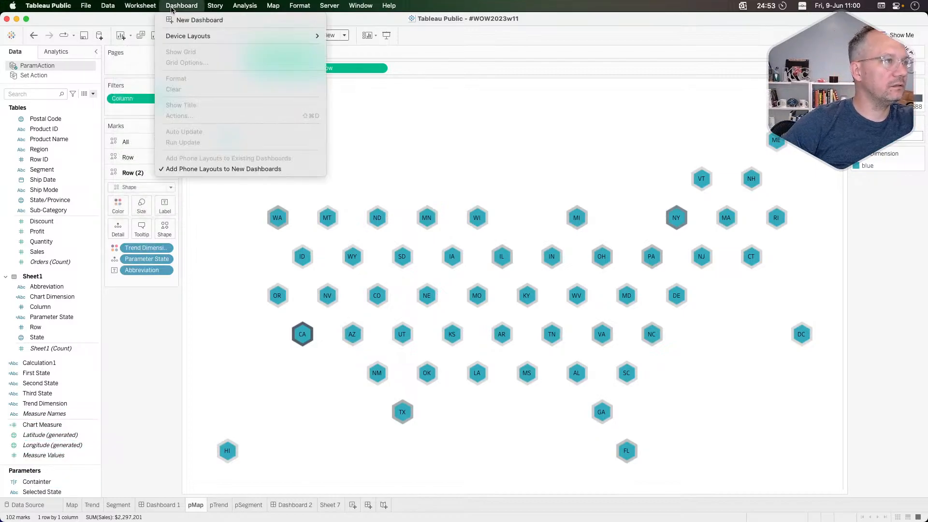
{"action": "mouse_move", "coordinate": [140, 6]}
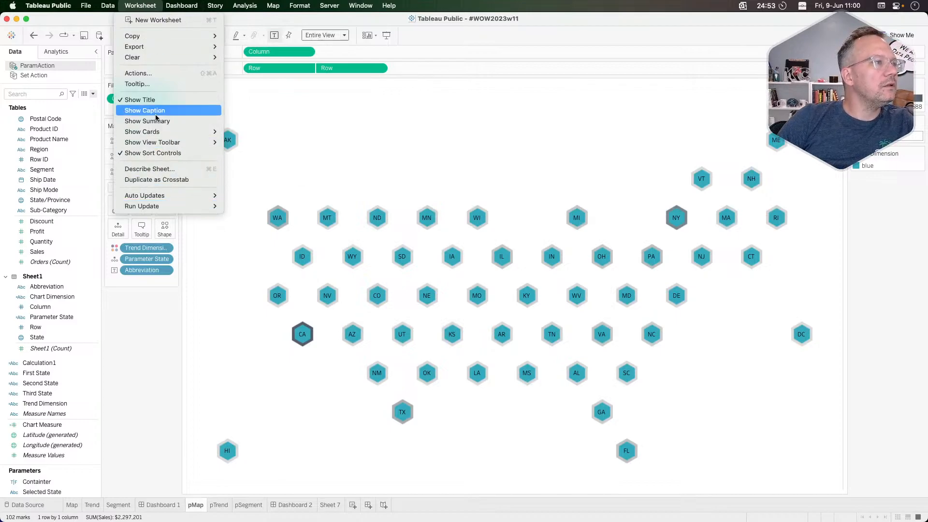
{"action": "left_click", "coordinate": [155, 73]}
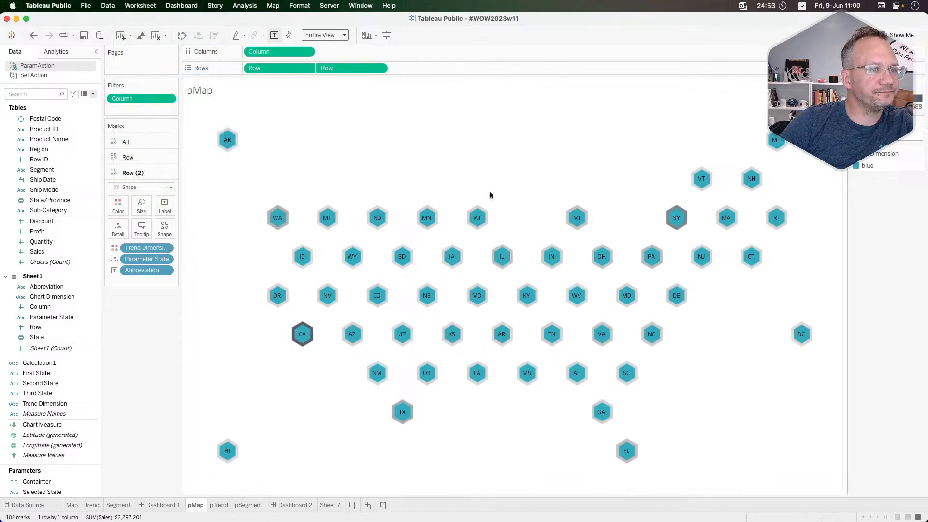
{"action": "left_click", "coordinate": [398, 232]}
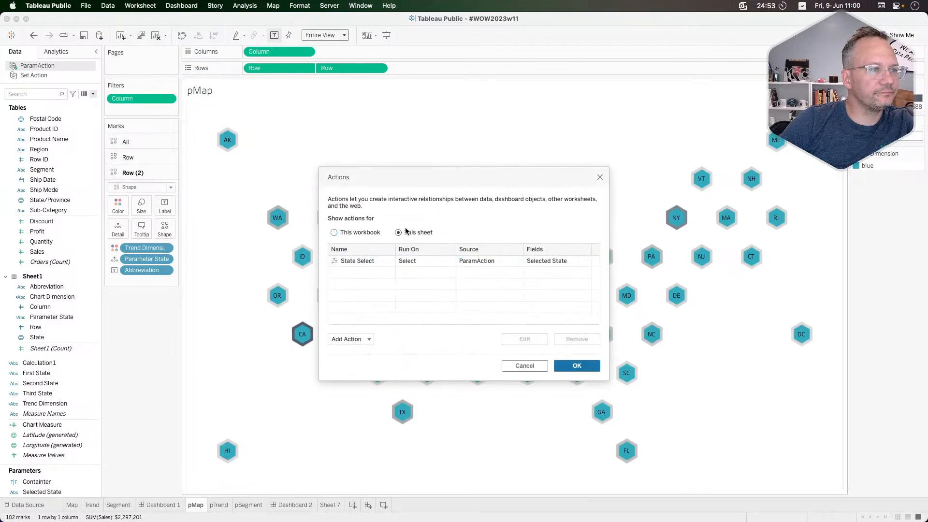
{"action": "left_click", "coordinate": [361, 263]}
{"action": "double_click", "coordinate": [361, 263]}
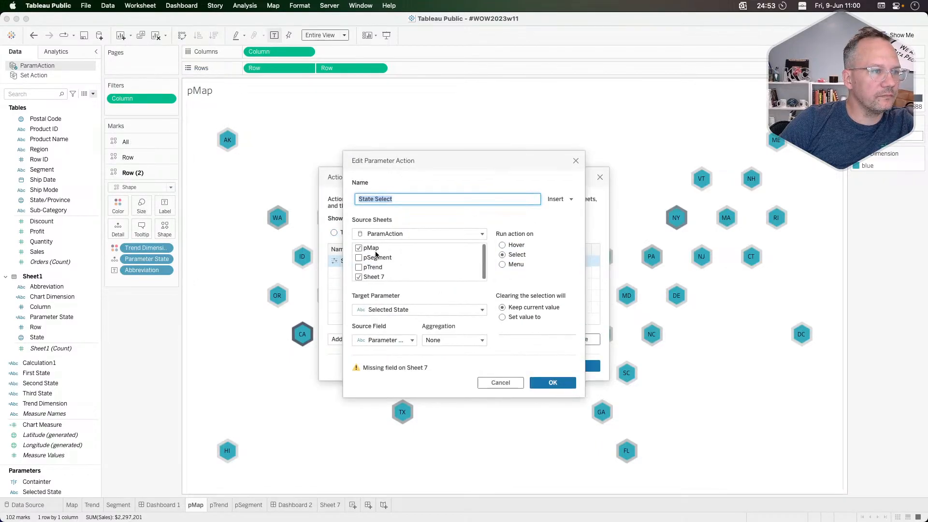
{"action": "left_click", "coordinate": [358, 277]}
{"action": "left_click", "coordinate": [358, 278]}
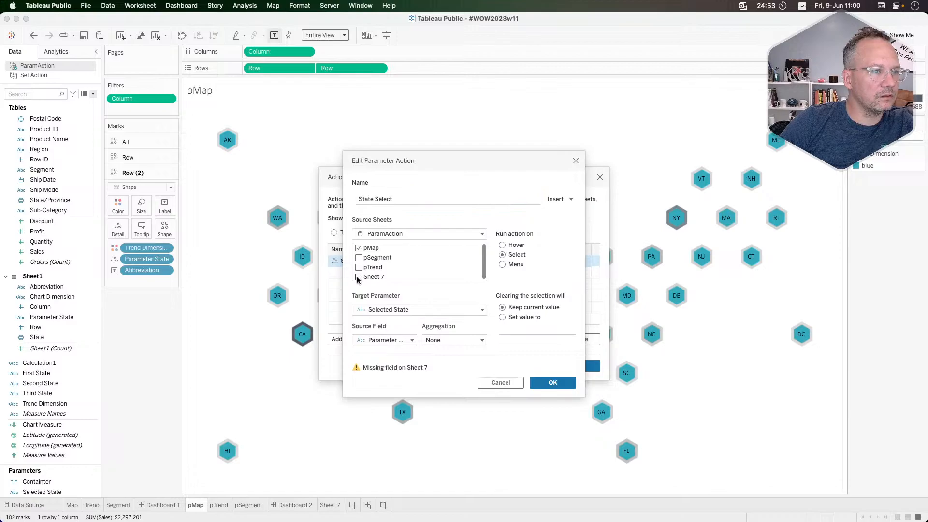
Make the State Select action set an empty value when the selection is cleared, keeping Parameter State as source field, and save the actions
{"action": "left_click", "coordinate": [388, 340]}
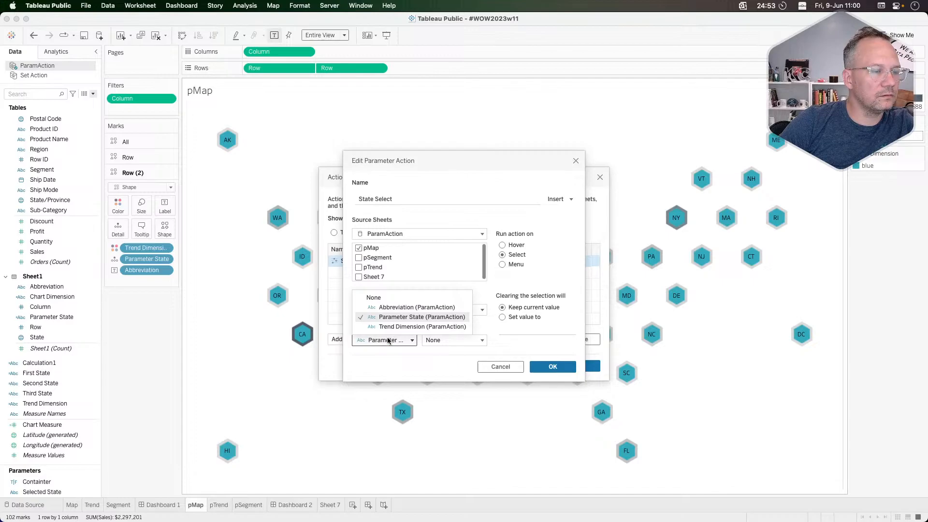
{"action": "left_click", "coordinate": [389, 341]}
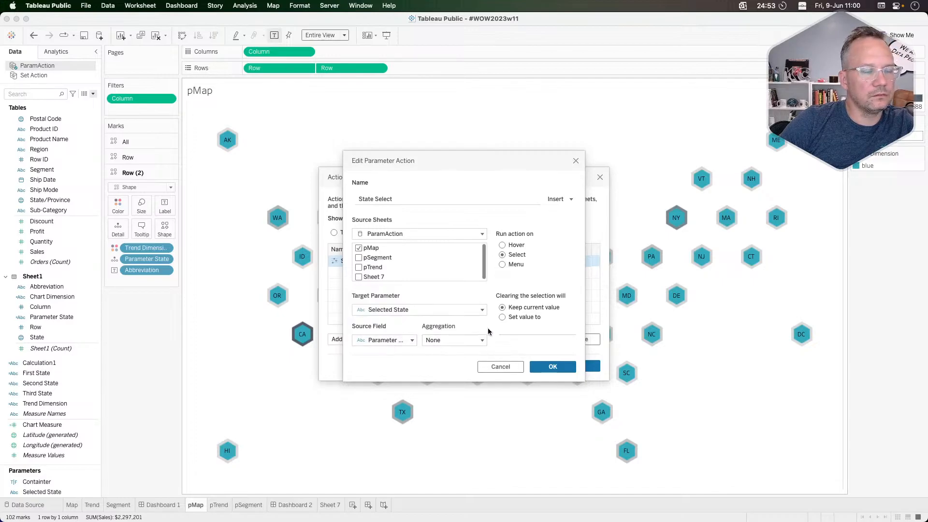
{"action": "left_click", "coordinate": [503, 317]}
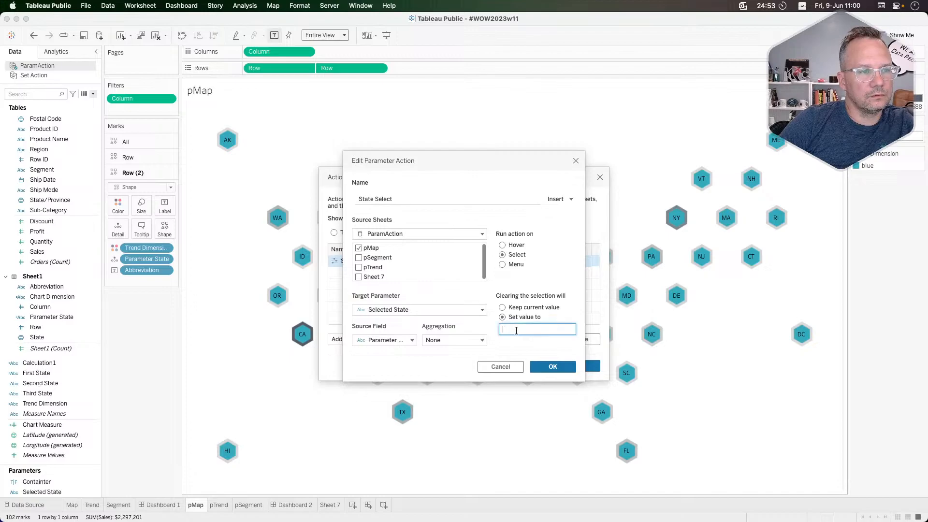
{"action": "left_click", "coordinate": [553, 366]}
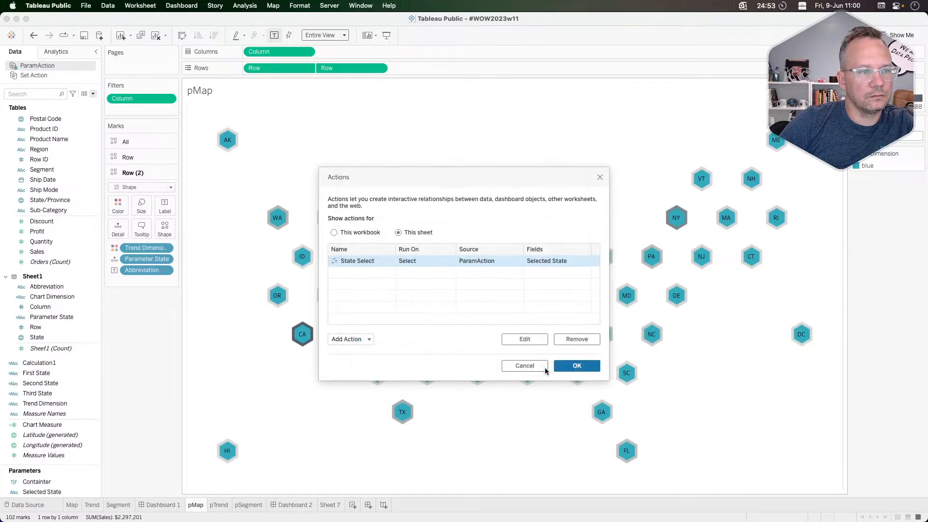
{"action": "left_click", "coordinate": [572, 368]}
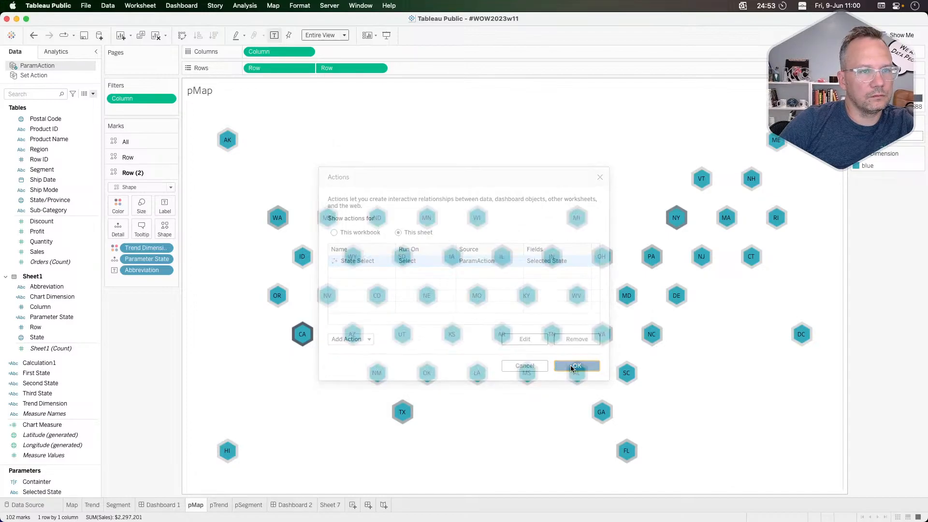
Test the edited action by selecting and deselecting the MI hexagon on the map
{"action": "left_click", "coordinate": [579, 219]}
{"action": "left_click", "coordinate": [579, 218]}
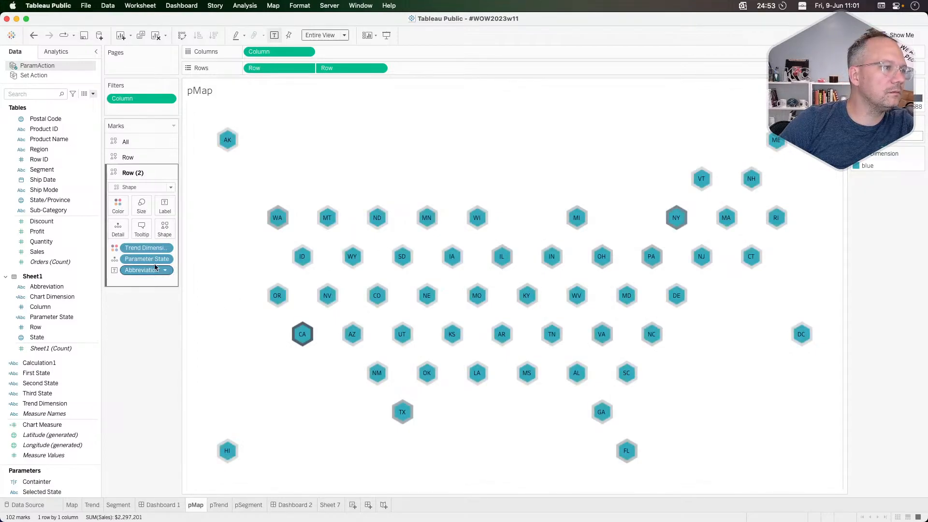
{"action": "left_click", "coordinate": [60, 424]}
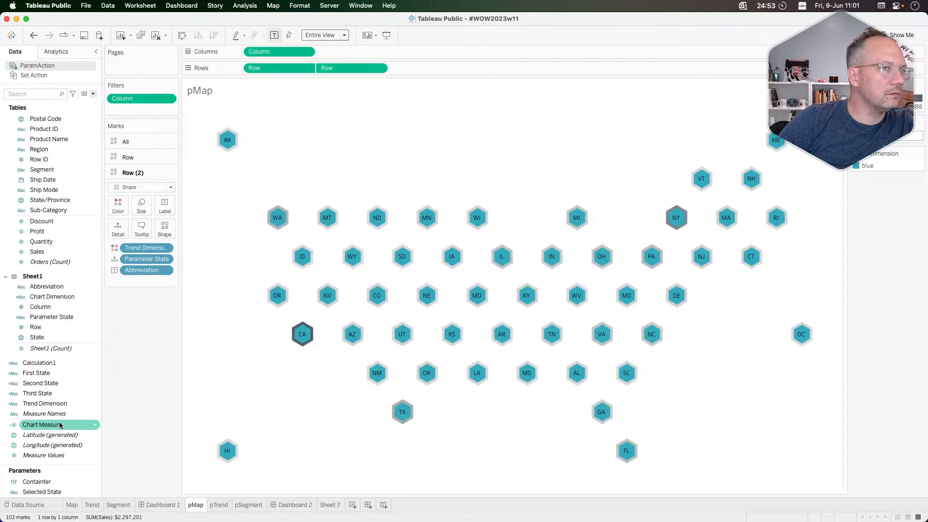
Add Trend Dimension to the rows of Sheet 7, after Chart Dimension
{"action": "left_click", "coordinate": [326, 506]}
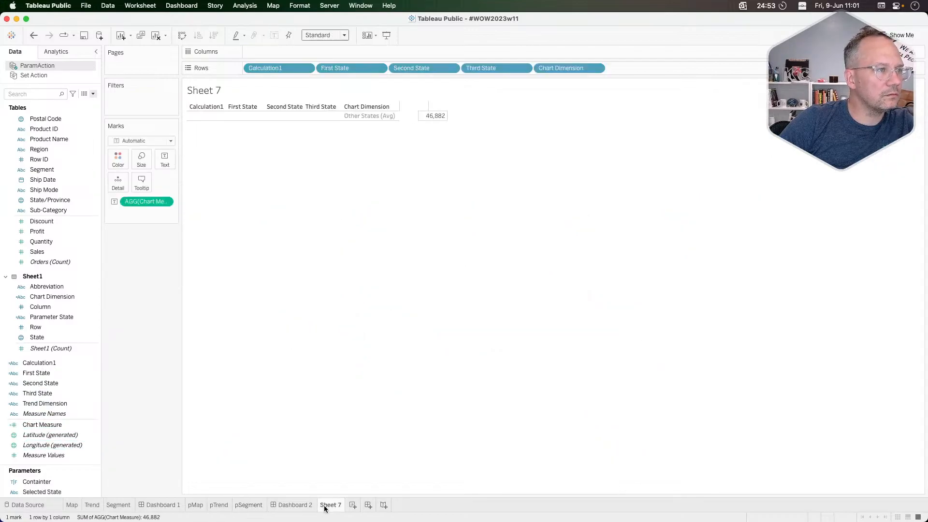
{"action": "mouse_move", "coordinate": [391, 117]}
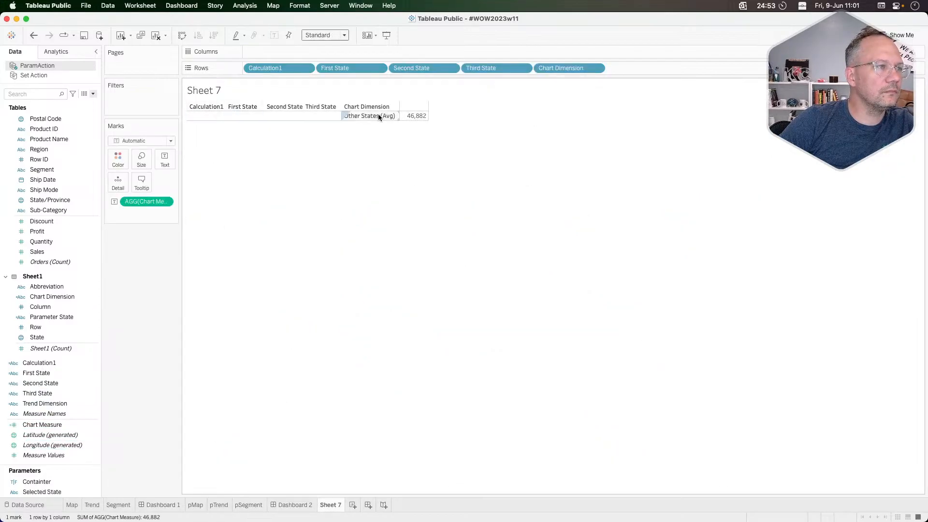
{"action": "left_click", "coordinate": [83, 372]}
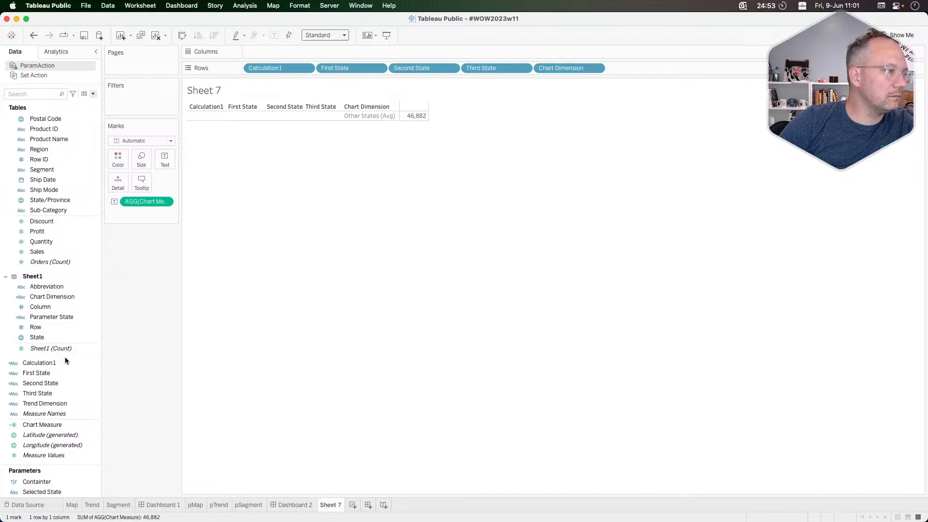
{"action": "left_click_drag", "start_coordinate": [52, 405], "coordinate": [654, 66]}
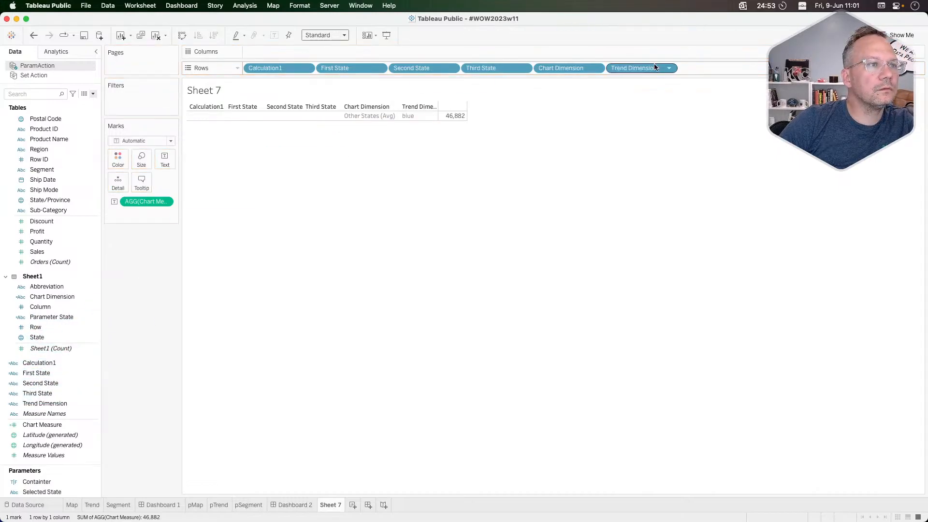
Examine the first CONTAINS condition in the Trend Dimension formula, checking its Selected State and First State arguments
{"action": "right_click", "coordinate": [48, 409]}
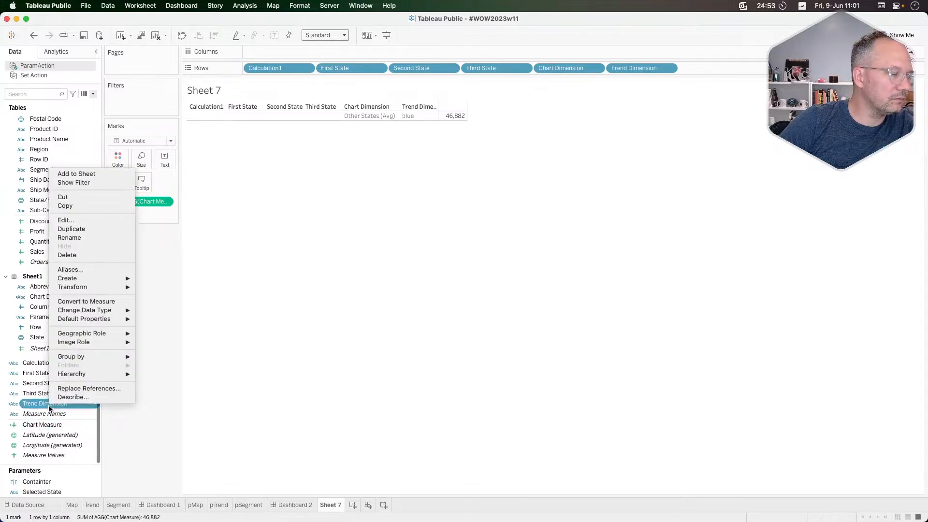
{"action": "left_click", "coordinate": [79, 216]}
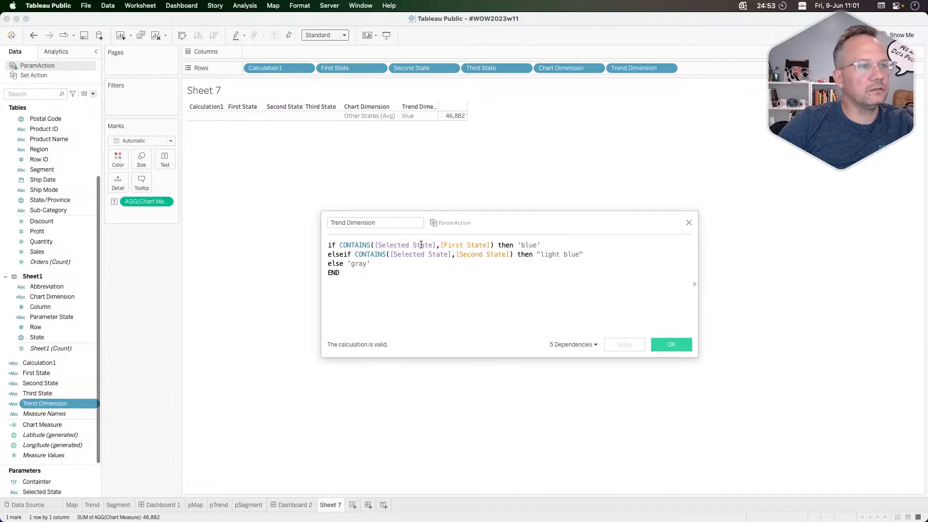
{"action": "left_click", "coordinate": [462, 245]}
{"action": "left_click", "coordinate": [410, 246]}
{"action": "left_click", "coordinate": [361, 247]}
{"action": "left_click", "coordinate": [416, 247]}
{"action": "left_click", "coordinate": [462, 246]}
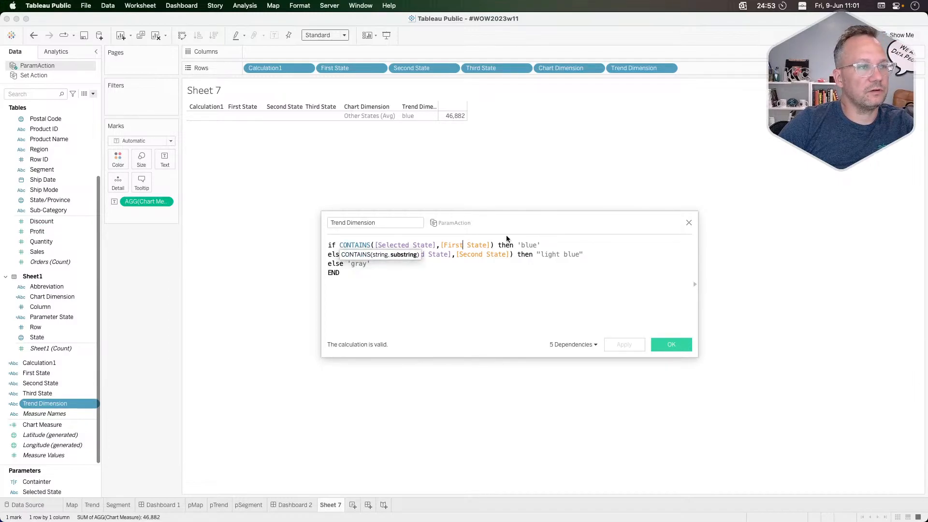
{"action": "left_click", "coordinate": [688, 222]}
Add Calculation1 a second time to the rows of Sheet 7, between Chart Dimension and Trend Dimension
{"action": "left_click_drag", "start_coordinate": [65, 363], "coordinate": [607, 68]}
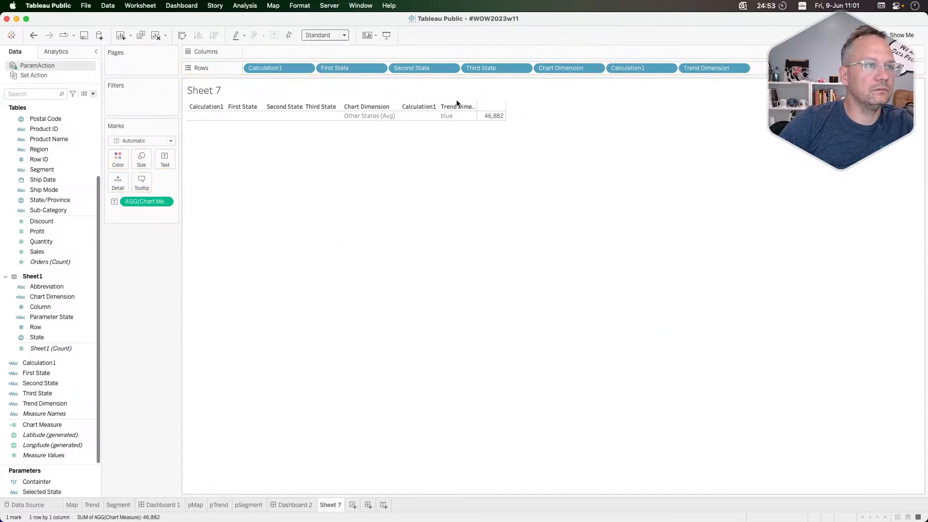
{"action": "left_click", "coordinate": [404, 116]}
{"action": "left_click", "coordinate": [225, 264]}
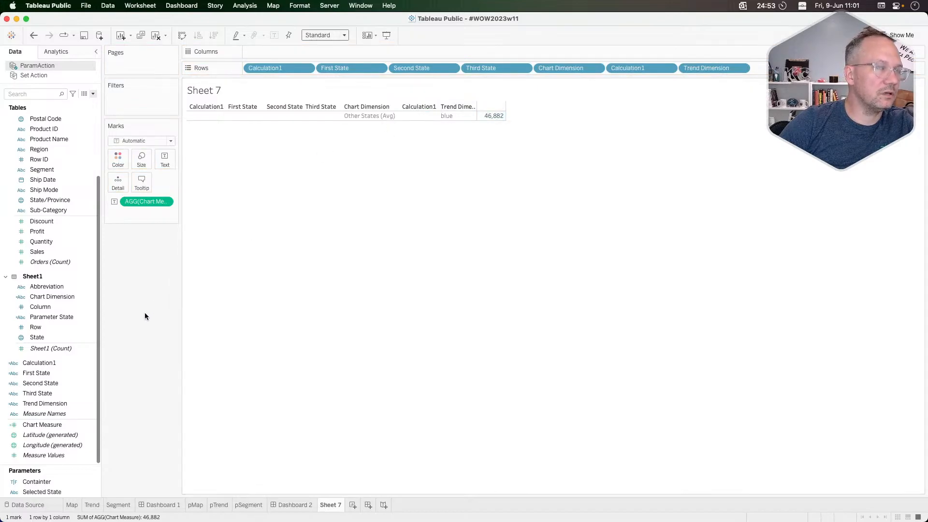
{"action": "right_click", "coordinate": [67, 422]}
{"action": "left_click", "coordinate": [142, 472]}
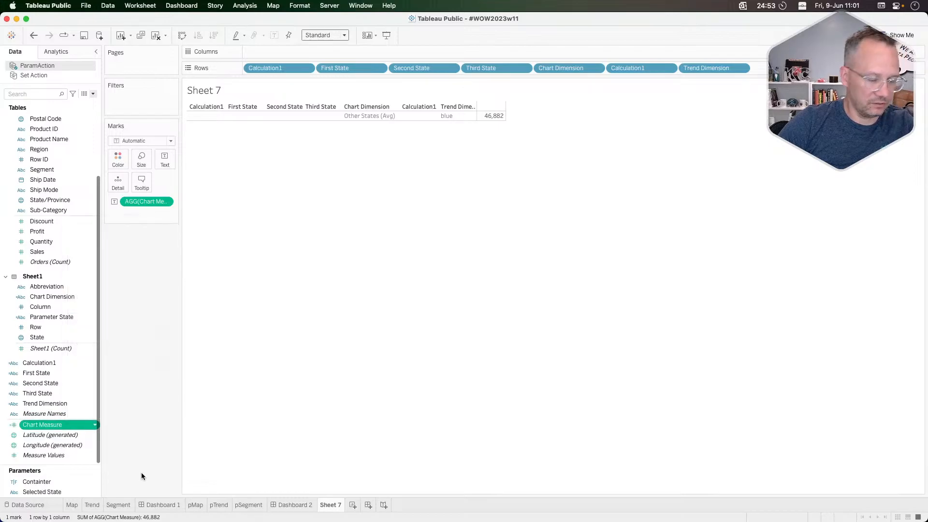
Go to Dashboard 2 and open the pMap worksheet from its hex map
{"action": "left_click", "coordinate": [290, 505]}
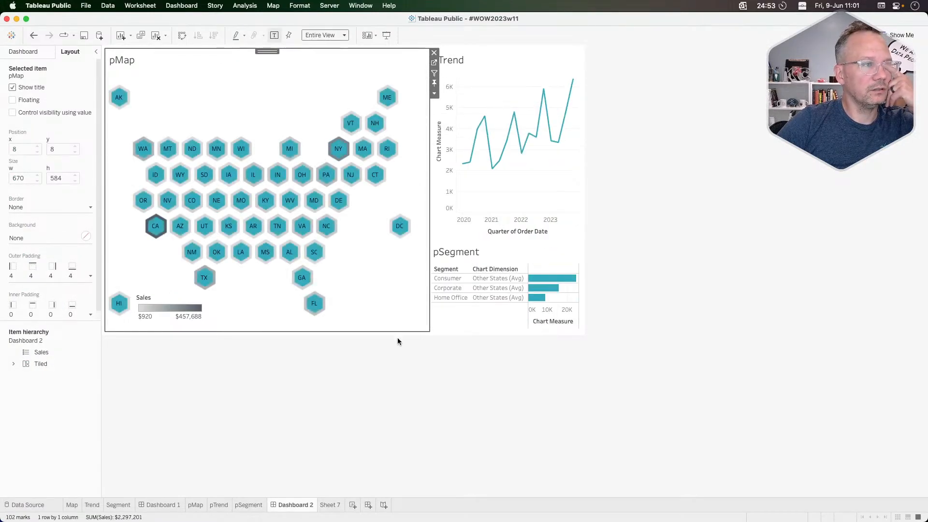
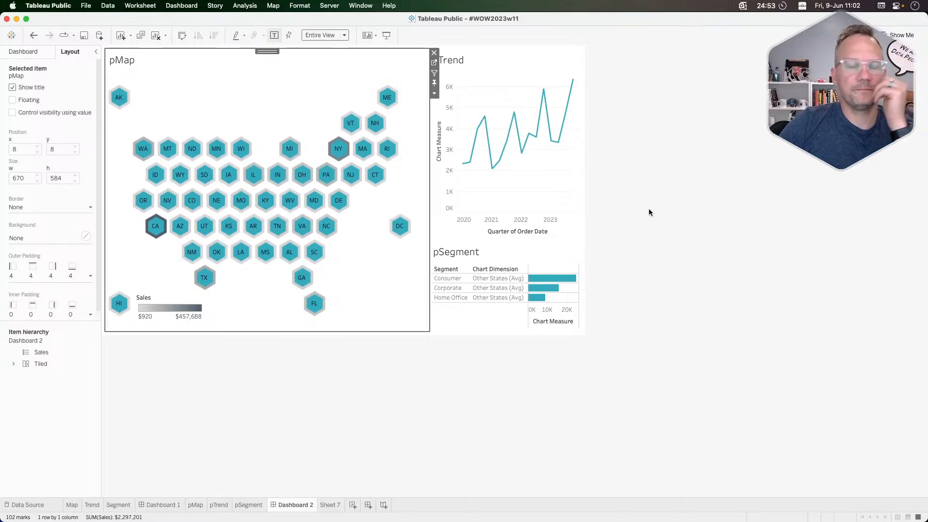
{"action": "left_click", "coordinate": [194, 438]}
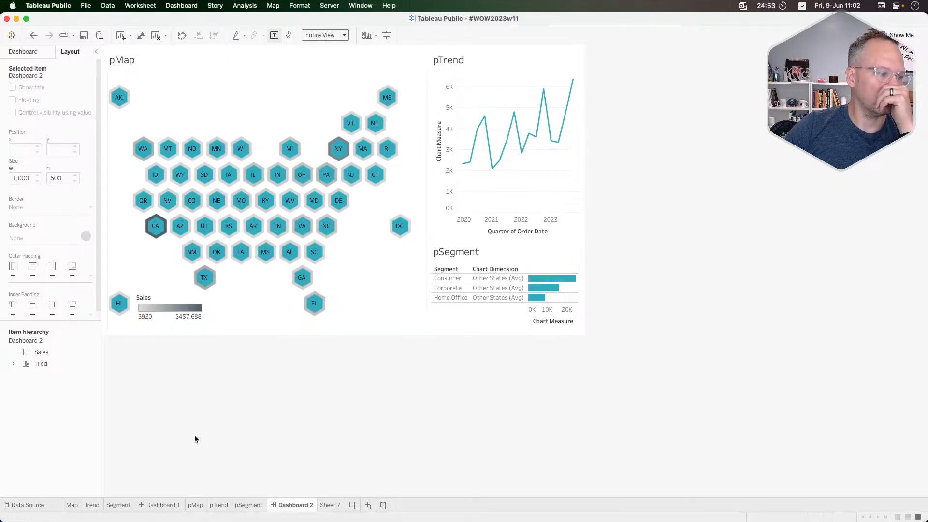
{"action": "left_click", "coordinate": [331, 53]}
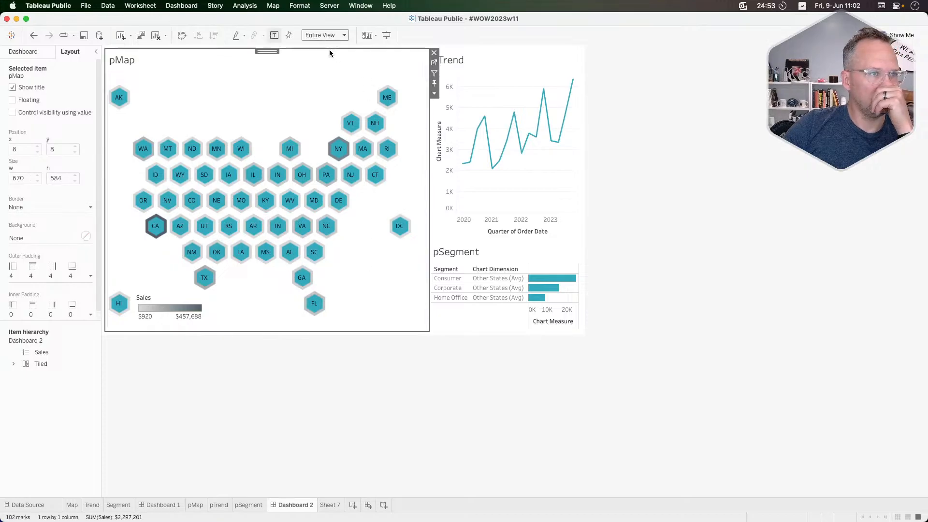
{"action": "left_click", "coordinate": [435, 64]}
Edit the Trend Dimension calculation so its first condition reads [Abbreviation]=[First State] instead of using CONTAINS
{"action": "right_click", "coordinate": [41, 405]}
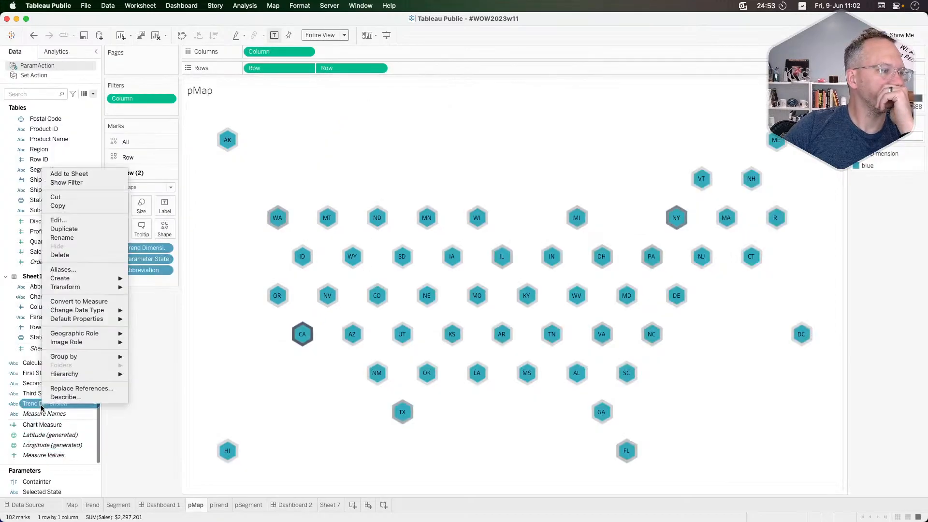
{"action": "left_click", "coordinate": [63, 220]}
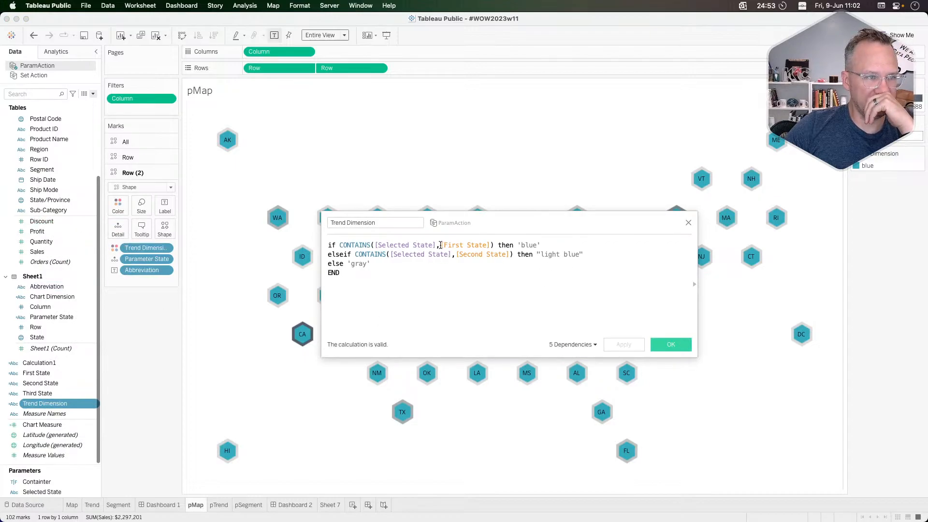
{"action": "left_click_drag", "start_coordinate": [440, 245], "coordinate": [340, 244]}
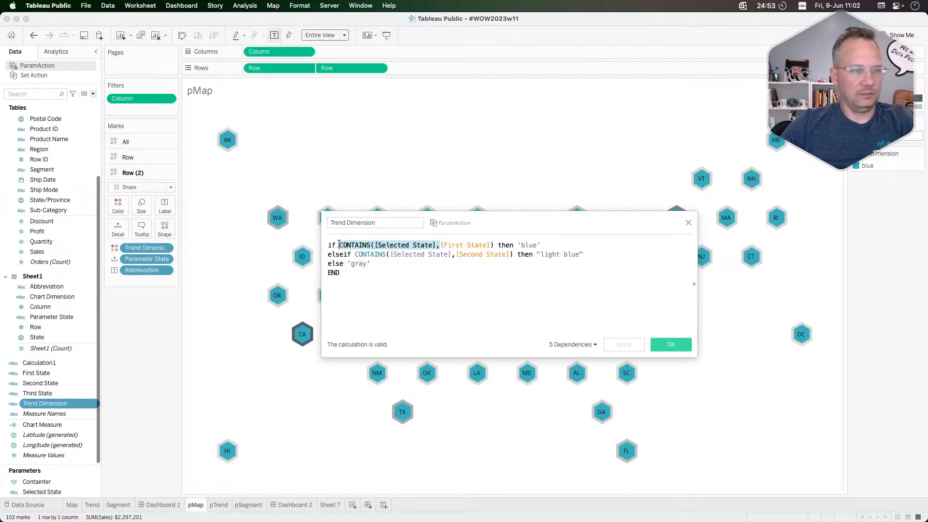
{"action": "type", "text": "[Abbreviation"}
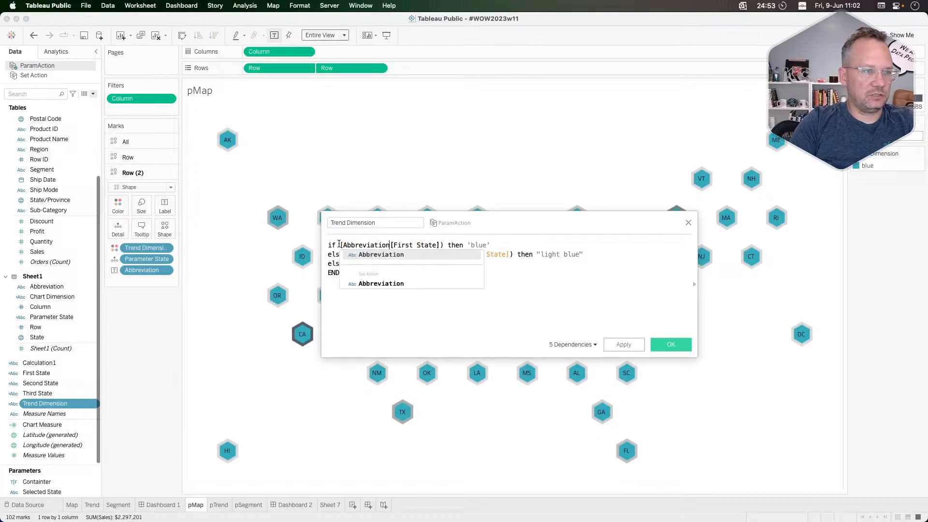
{"action": "type", "text": "]="}
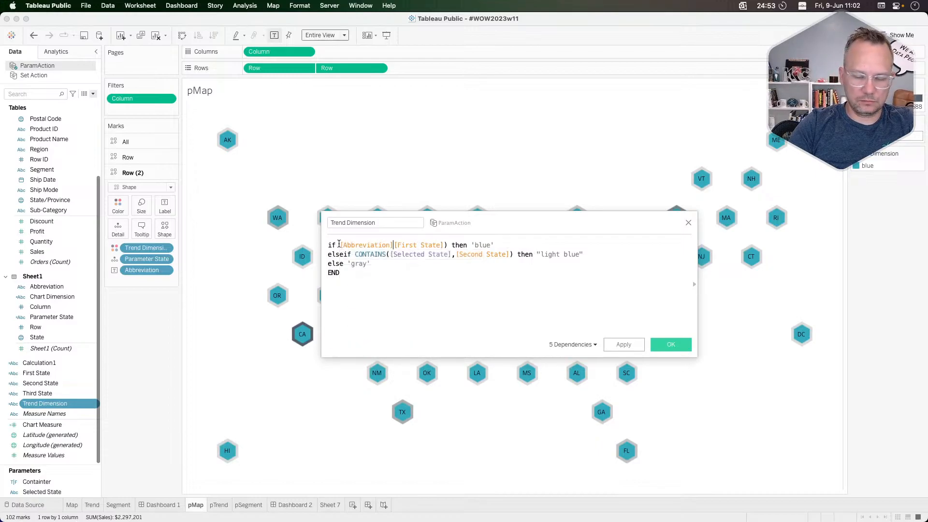
{"action": "left_click", "coordinate": [453, 245]}
{"action": "key", "text": "BackSpace"}
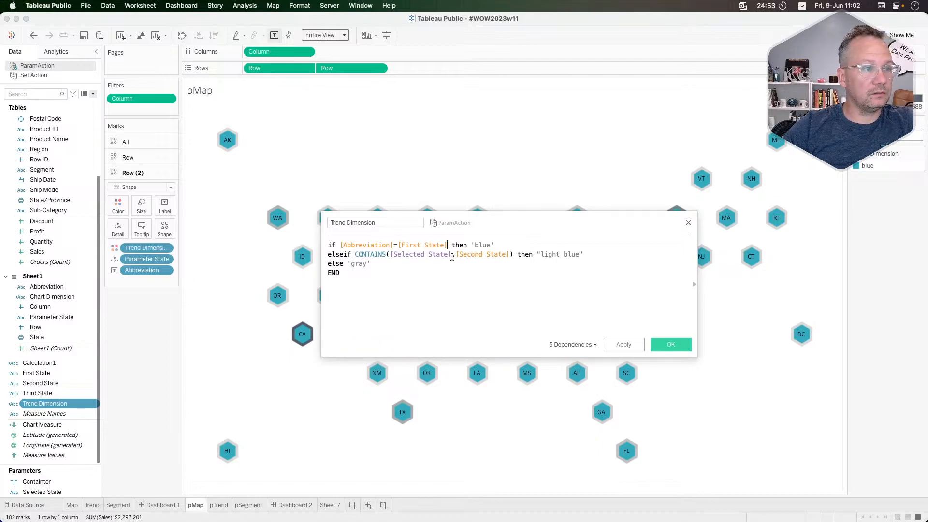
Replace the elseif condition of Trend Dimension with [Abbreviation]=[Second State] and save the calculation
{"action": "left_click_drag", "start_coordinate": [454, 254], "coordinate": [356, 255]}
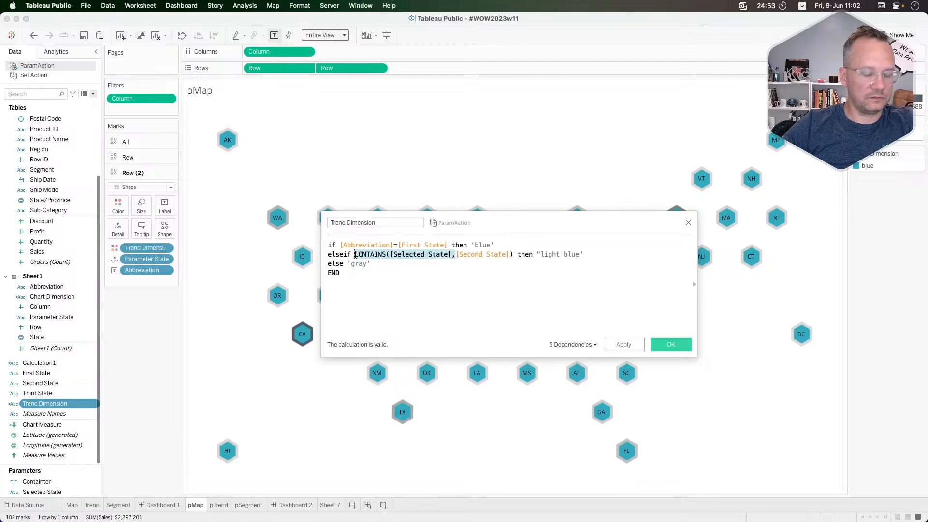
{"action": "type", "text": "a"}
{"action": "key", "text": "Return"}
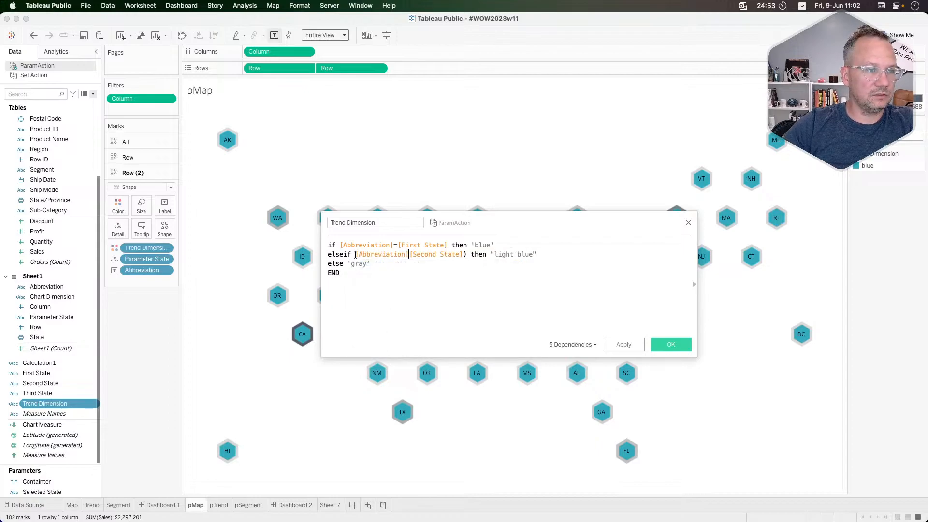
{"action": "type", "text": "="}
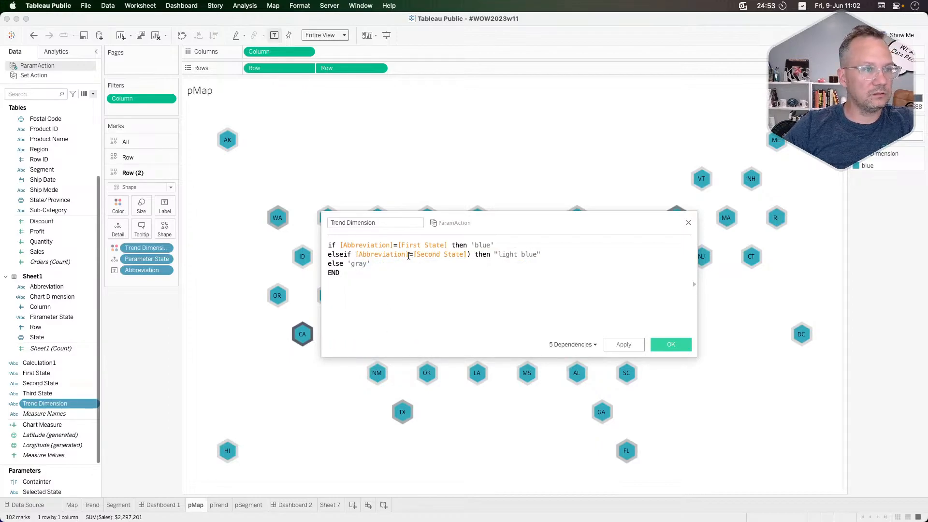
{"action": "key", "text": "BackSpace"}
{"action": "left_click", "coordinate": [622, 345]}
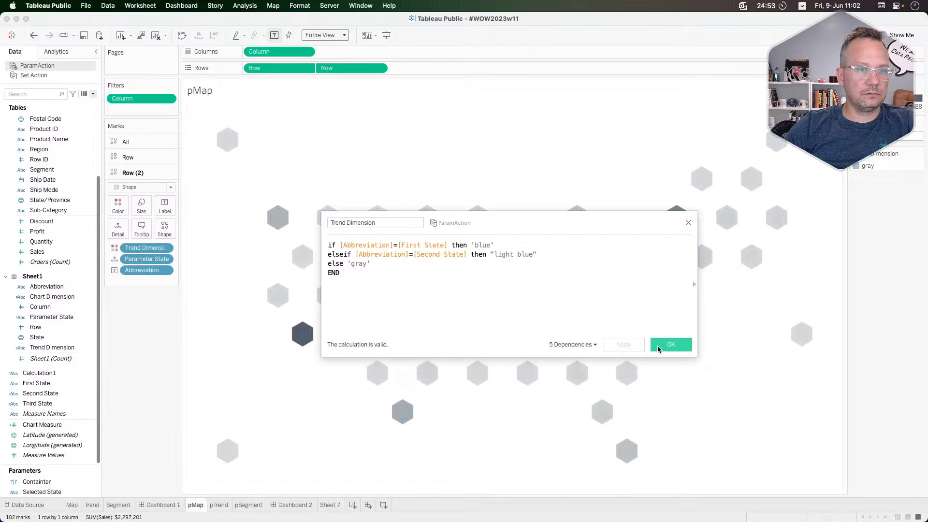
{"action": "left_click", "coordinate": [671, 345]}
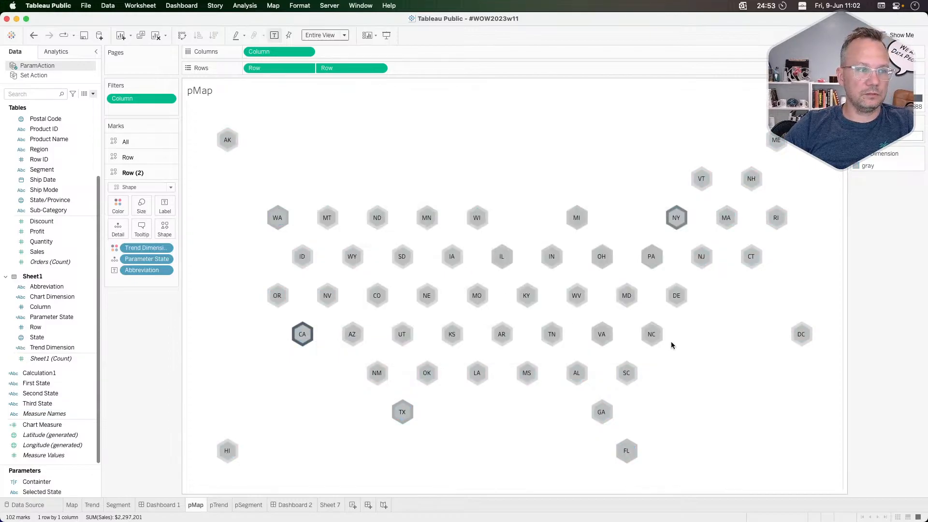
Test the state colouring on pMap by selecting the MI and IL hexagons, and clear the selection
{"action": "left_click", "coordinate": [577, 218]}
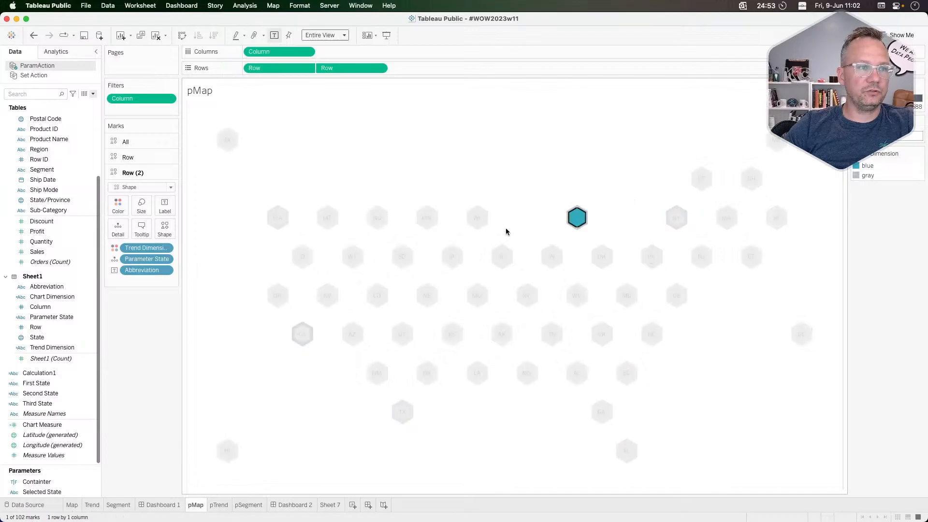
{"action": "left_click", "coordinate": [501, 255]}
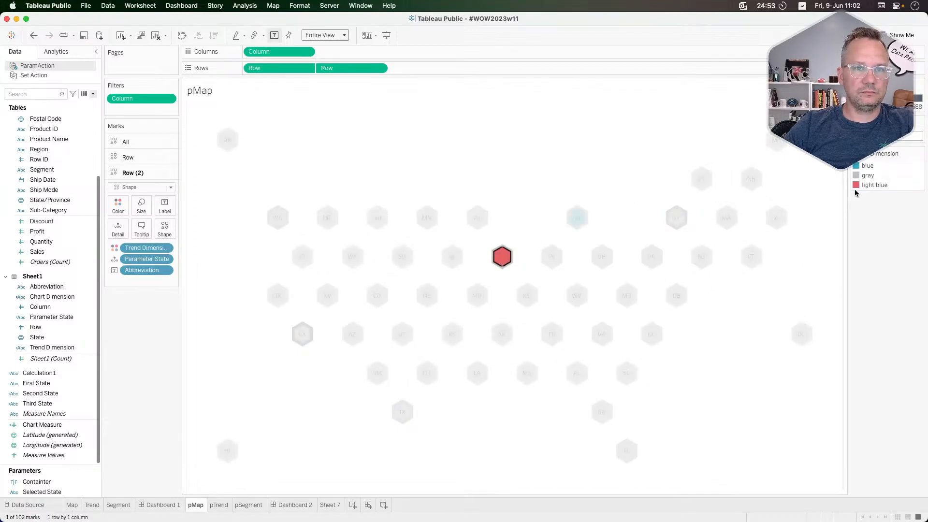
{"action": "left_click", "coordinate": [534, 181]}
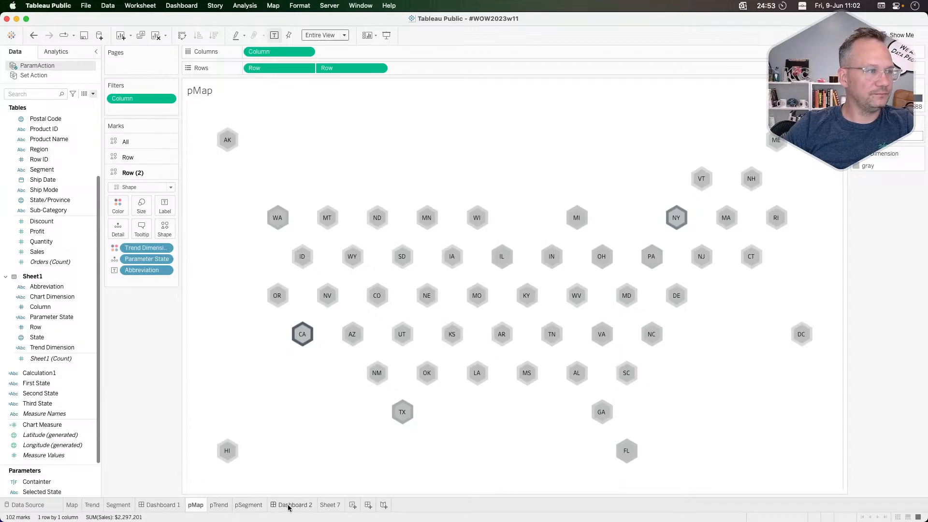
{"action": "mouse_move", "coordinate": [289, 507]}
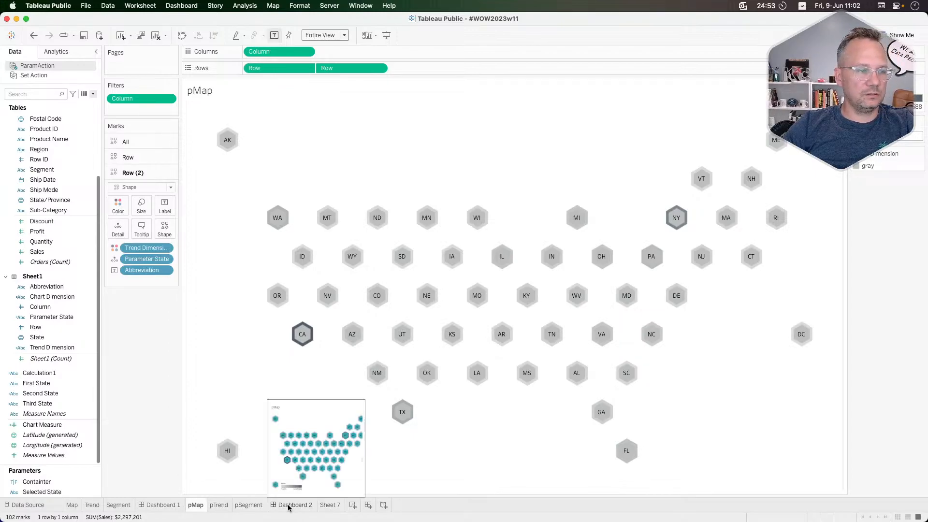
Assign the Transparent White palette colour to the gray value of Trend Dimension on the Row (2) marks
{"action": "left_click", "coordinate": [116, 208]}
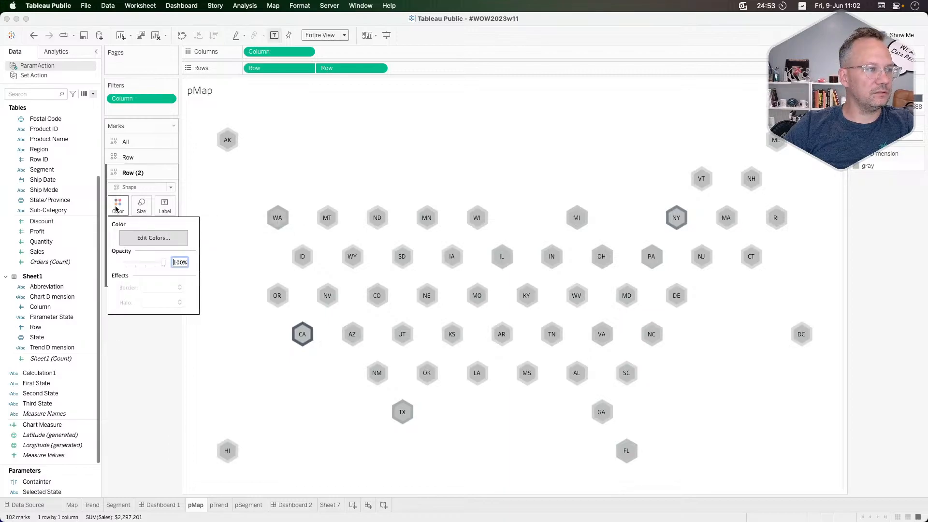
{"action": "left_click", "coordinate": [149, 237]}
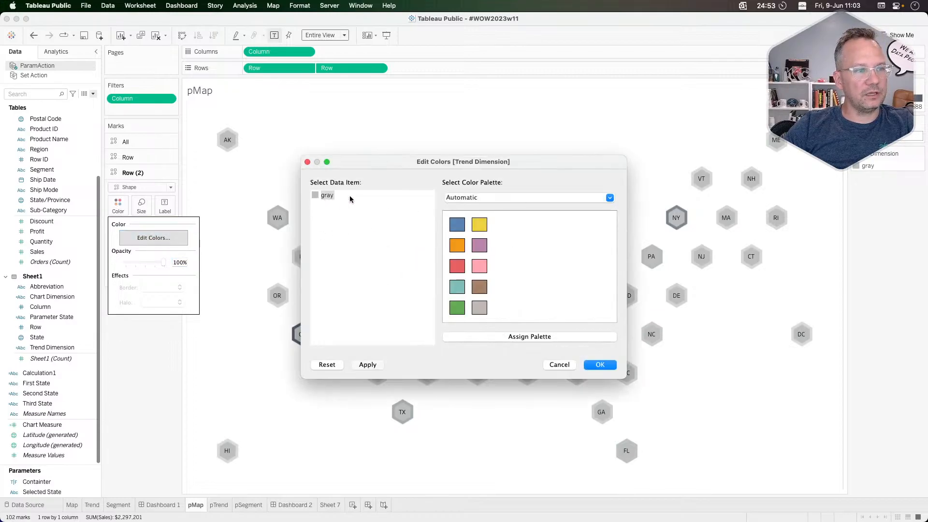
{"action": "left_click", "coordinate": [479, 197]}
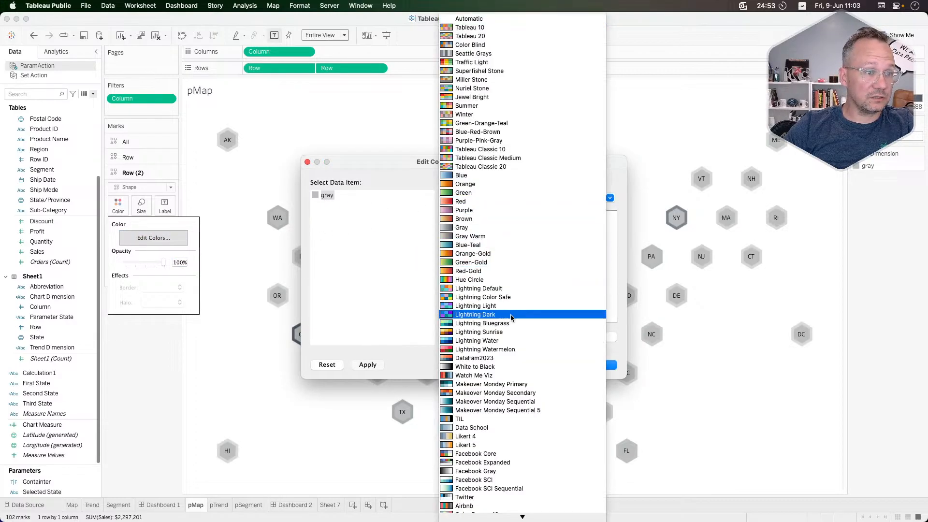
{"action": "scroll", "coordinate": [513, 343], "scroll_direction": "down", "scroll_amount": 12}
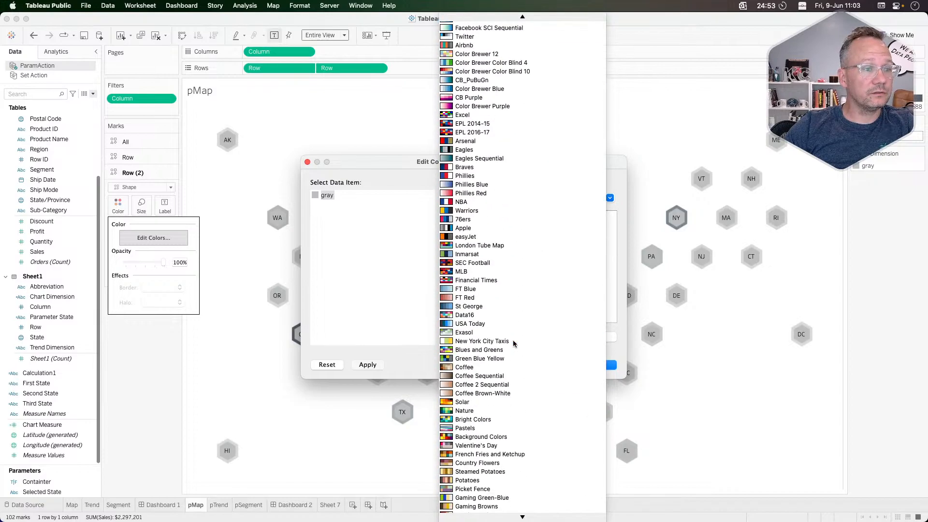
{"action": "type", "text": "trans"}
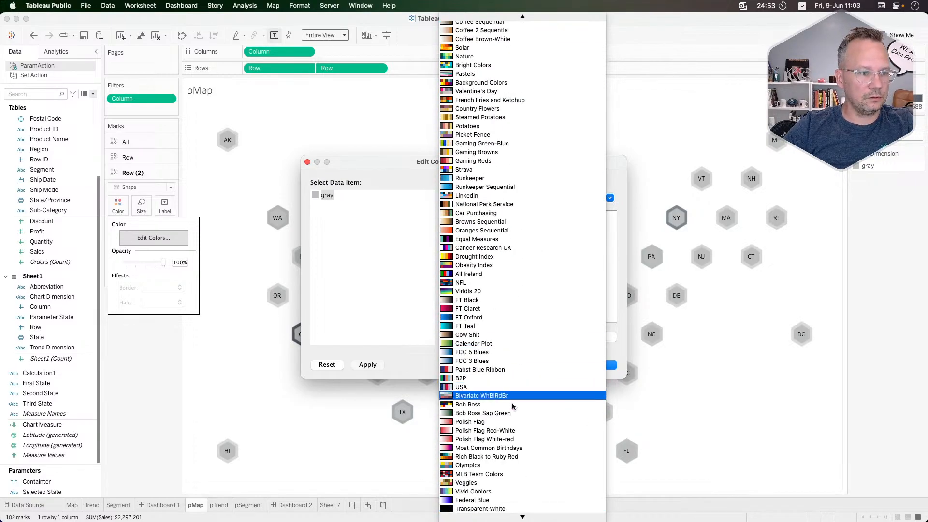
{"action": "left_click", "coordinate": [490, 508]}
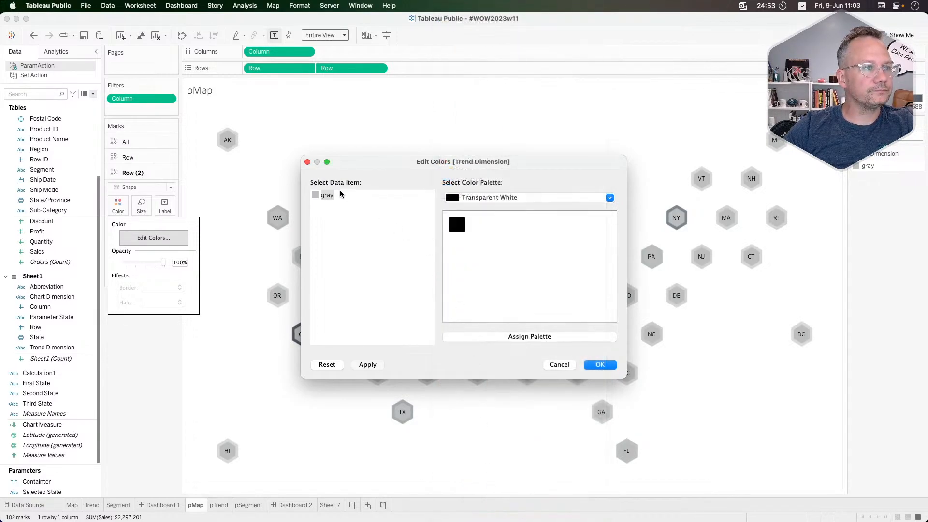
{"action": "left_click", "coordinate": [457, 224]}
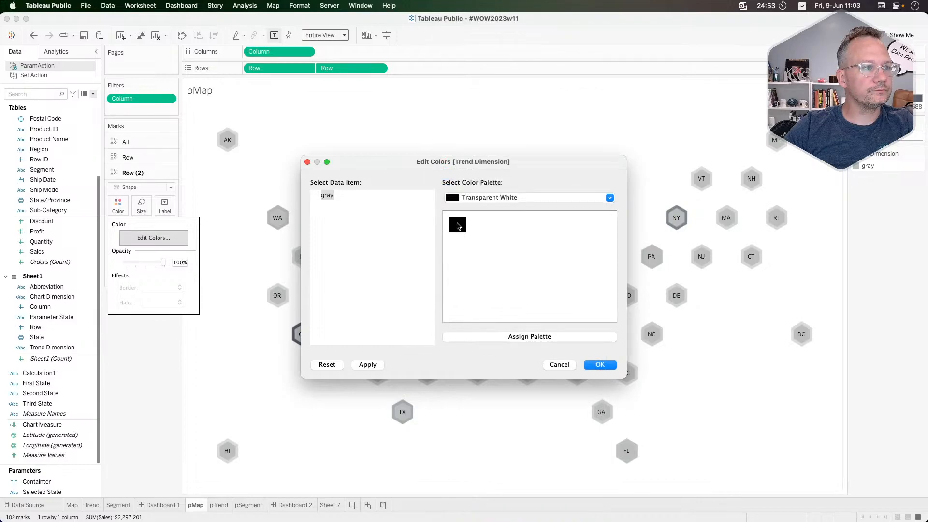
{"action": "left_click", "coordinate": [367, 366]}
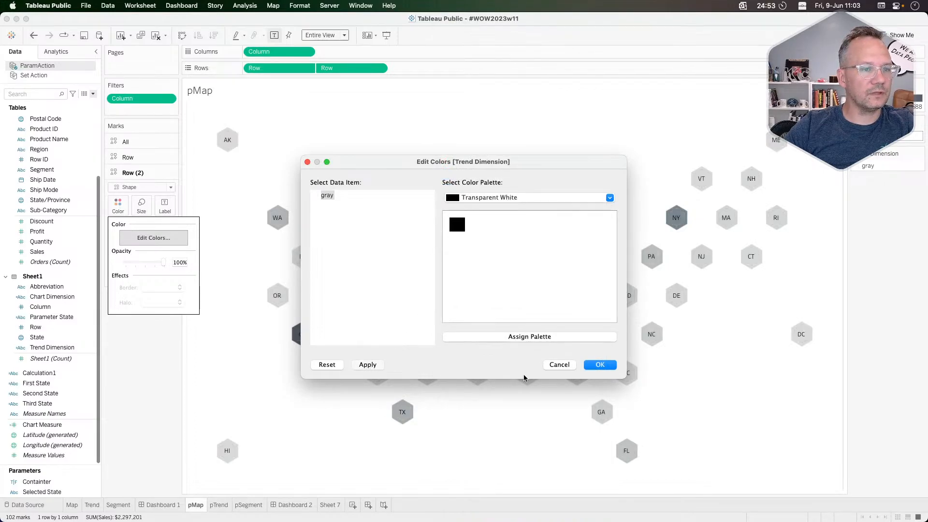
{"action": "left_click", "coordinate": [599, 364]}
Enlarge the hexagons of both map layers together by increasing the size on the All marks card
{"action": "left_click", "coordinate": [140, 157]}
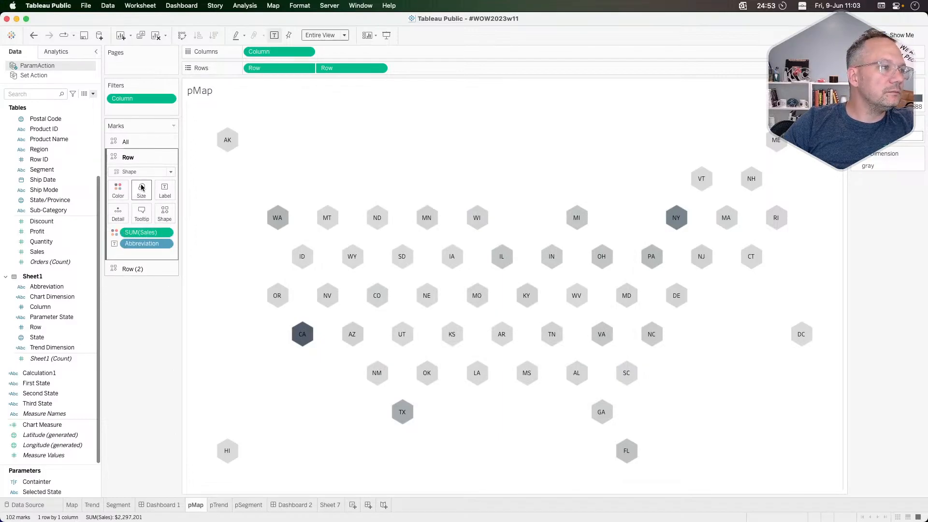
{"action": "left_click", "coordinate": [132, 269]}
{"action": "left_click", "coordinate": [141, 204]}
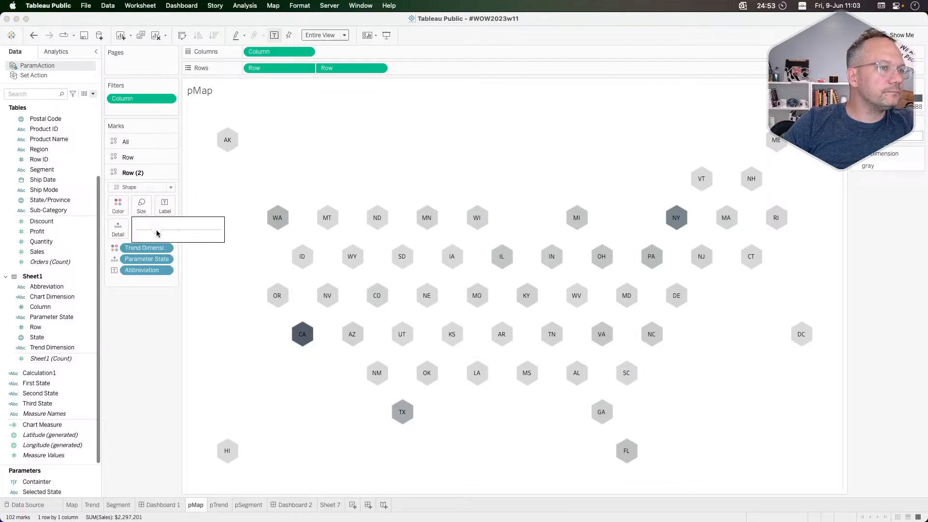
{"action": "left_click", "coordinate": [125, 142]}
{"action": "left_click", "coordinate": [144, 180]}
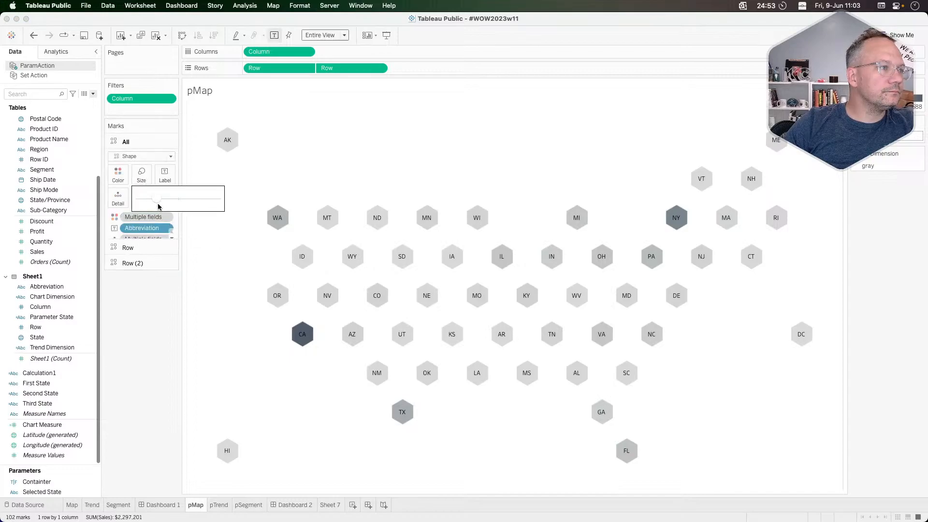
{"action": "left_click", "coordinate": [156, 199]}
{"action": "left_click_drag", "start_coordinate": [156, 199], "coordinate": [205, 201]}
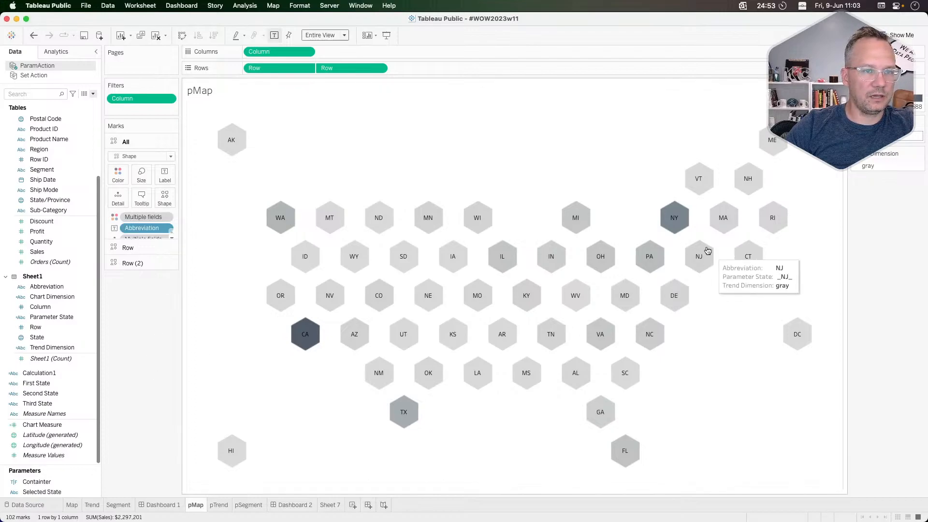
Test the map colouring by selecting the NY and PA hexagons, and clear the selection
{"action": "left_click", "coordinate": [674, 219]}
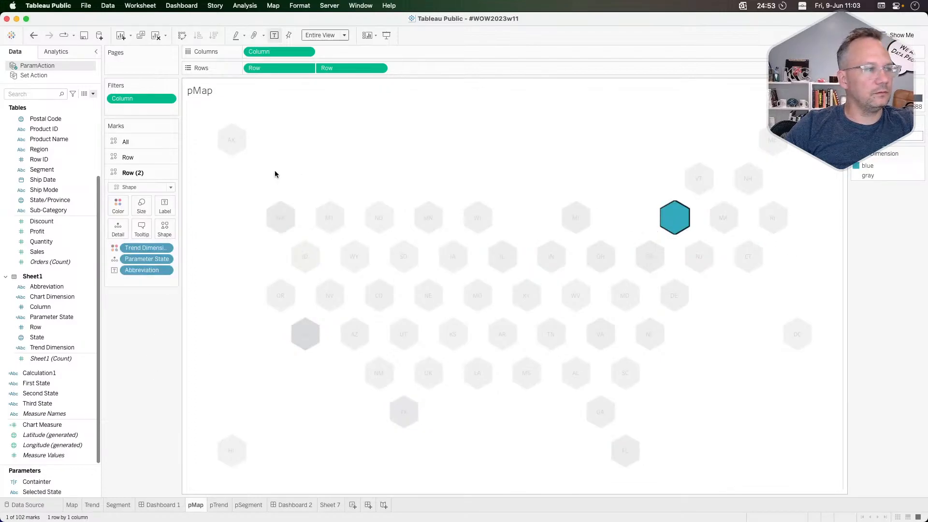
{"action": "left_click", "coordinate": [649, 261]}
{"action": "mouse_move", "coordinate": [646, 257]}
{"action": "left_click", "coordinate": [638, 218]}
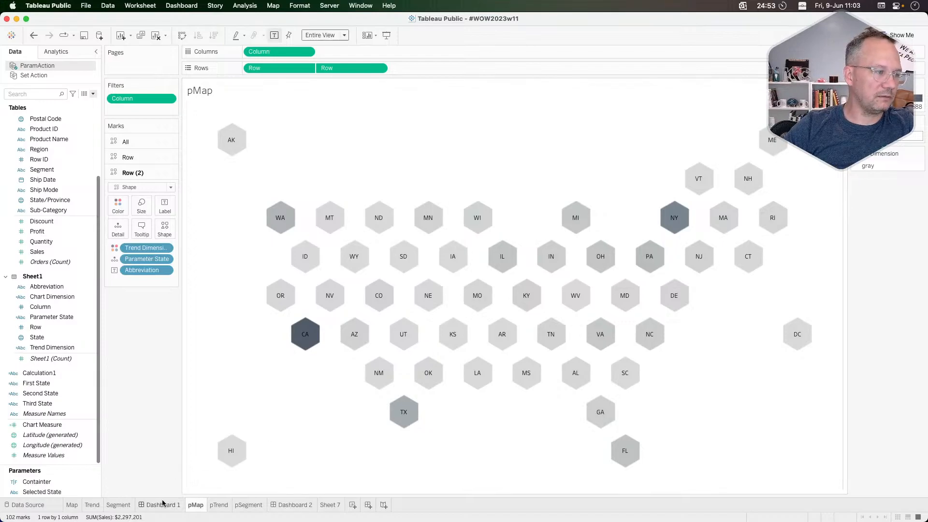
{"action": "key", "text": "super+Tab"}
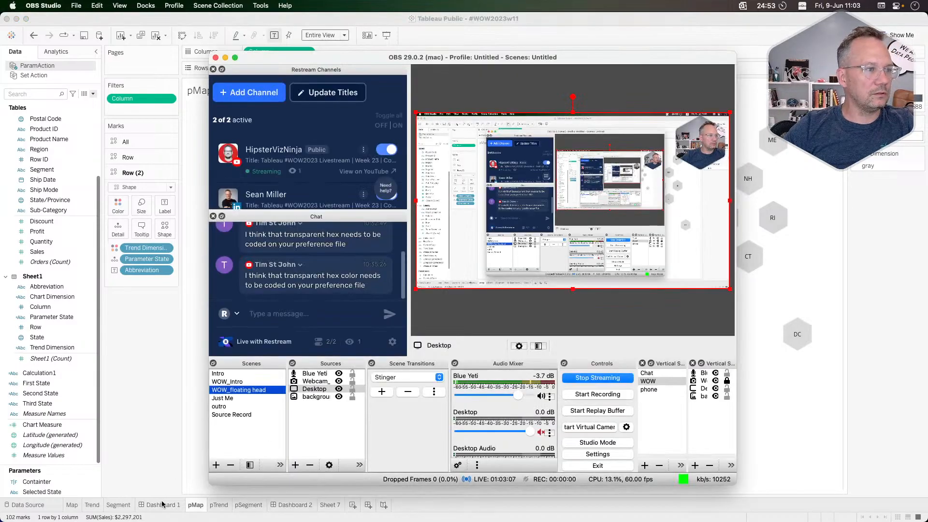
{"action": "key", "text": "super+Tab"}
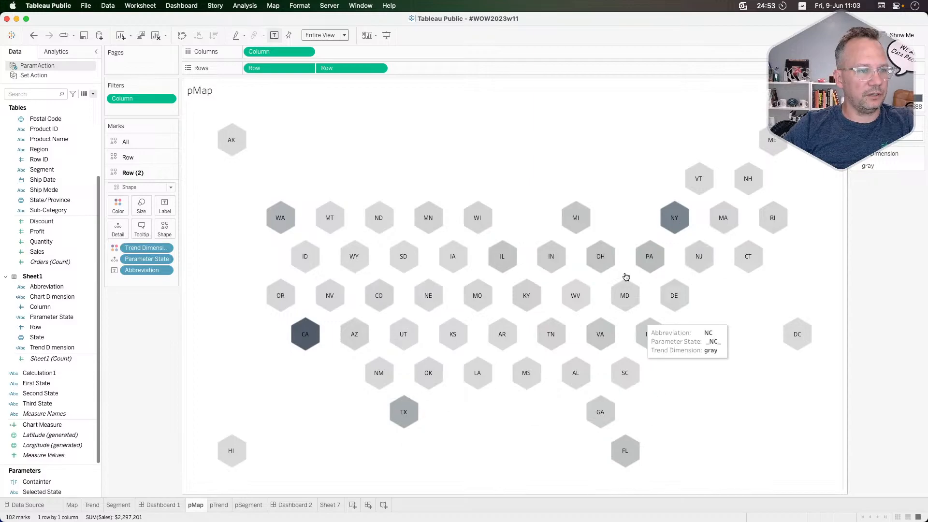
Shrink the hexagons of both pMap layers together on the All marks card and return to Dashboard 2
{"action": "left_click", "coordinate": [219, 505]}
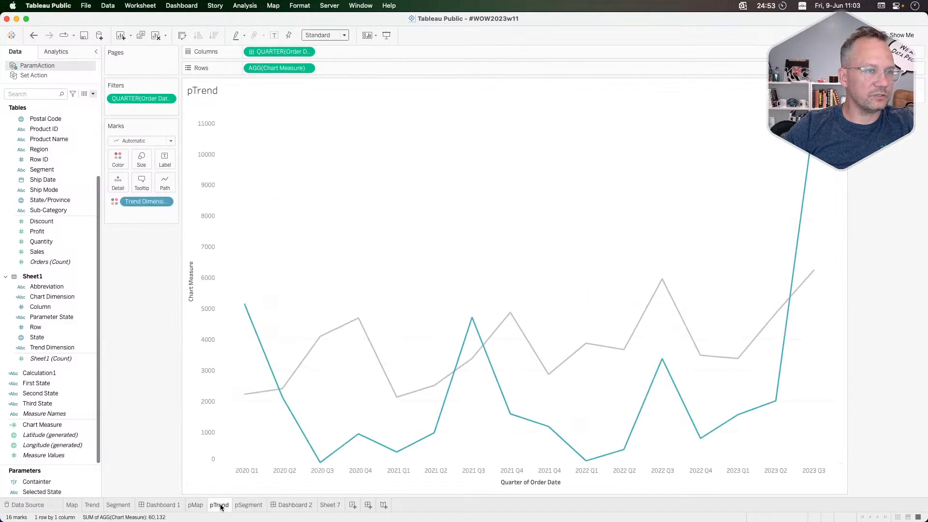
{"action": "left_click", "coordinate": [248, 505]}
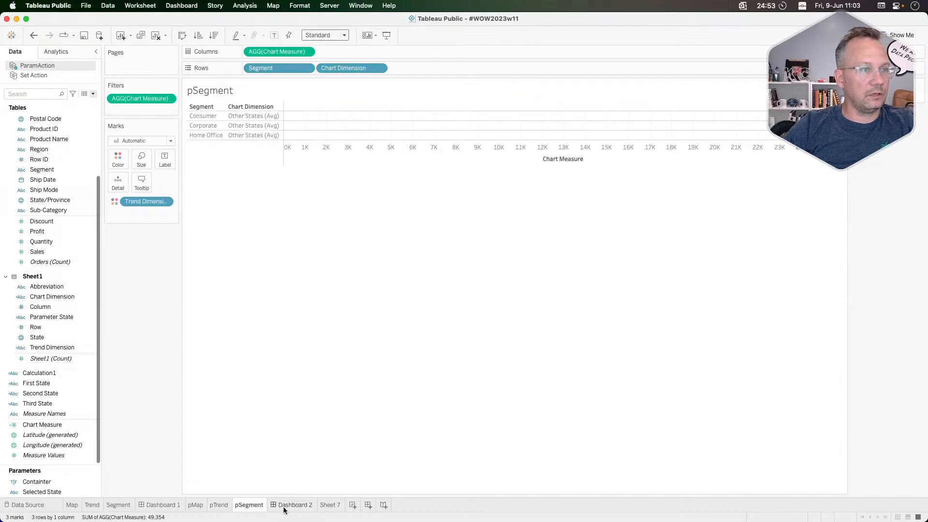
{"action": "mouse_move", "coordinate": [274, 507]}
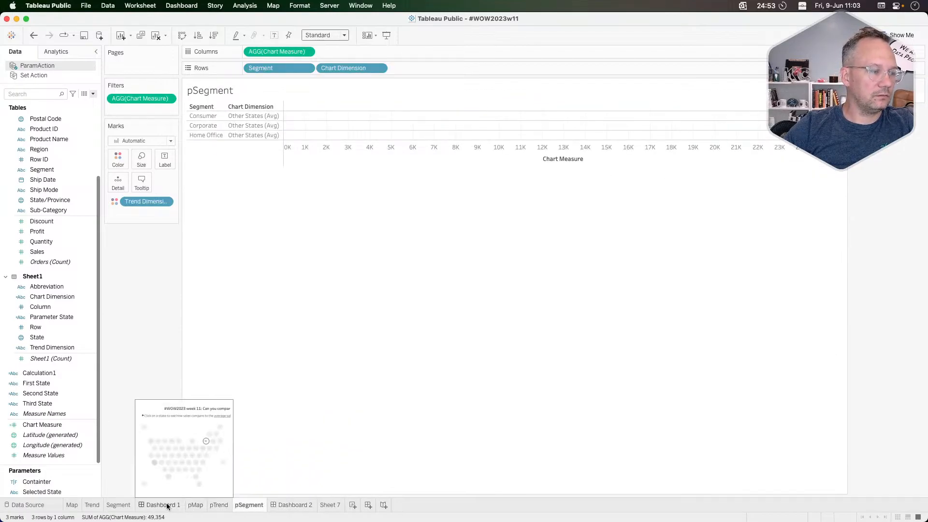
{"action": "left_click", "coordinate": [286, 505]}
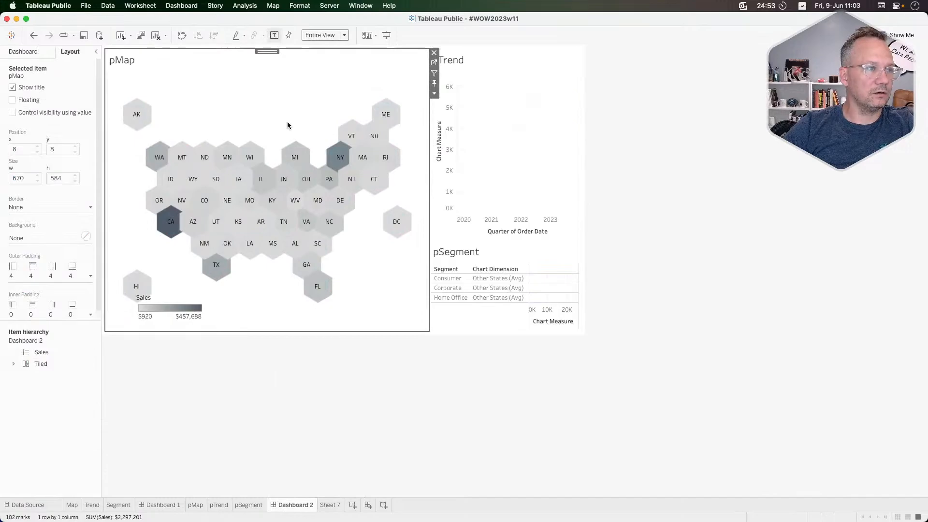
{"action": "left_click", "coordinate": [434, 62]}
{"action": "left_click", "coordinate": [125, 142]}
{"action": "left_click", "coordinate": [141, 174]}
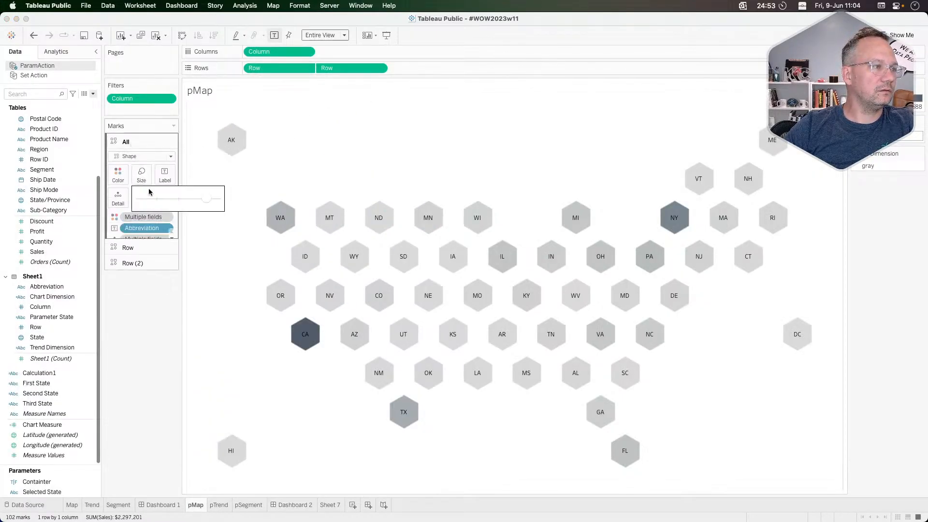
{"action": "left_click_drag", "start_coordinate": [206, 198], "coordinate": [198, 198]}
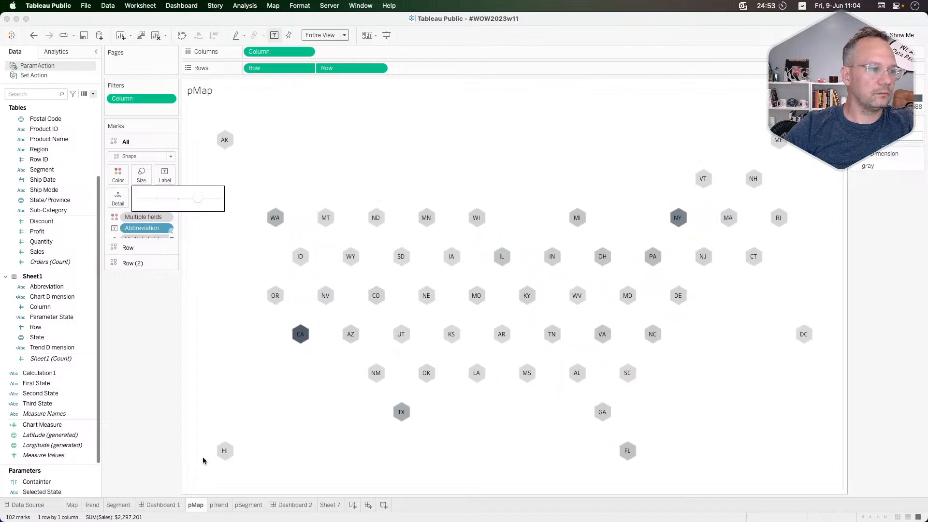
{"action": "left_click", "coordinate": [290, 504]}
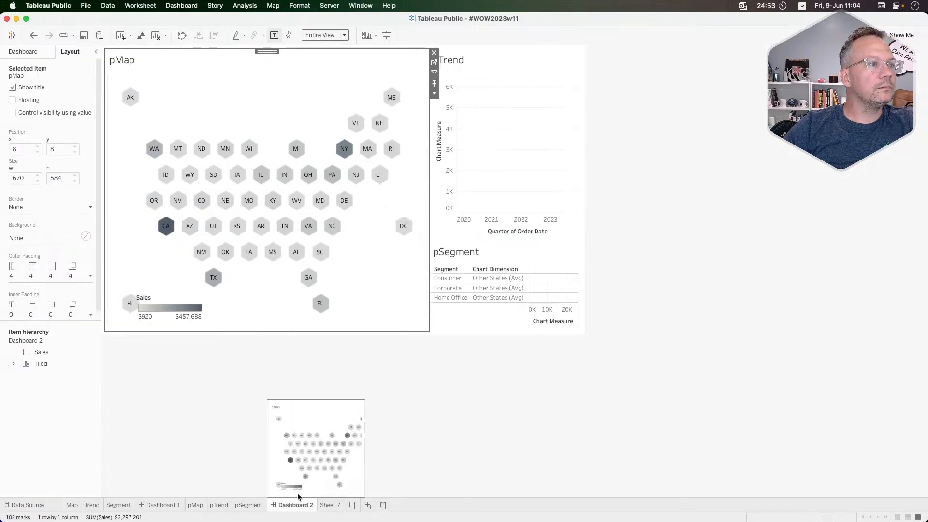
Test Dashboard 2 by selecting the NY and PA hexagons on its map, and clear the selection
{"action": "left_click", "coordinate": [344, 148]}
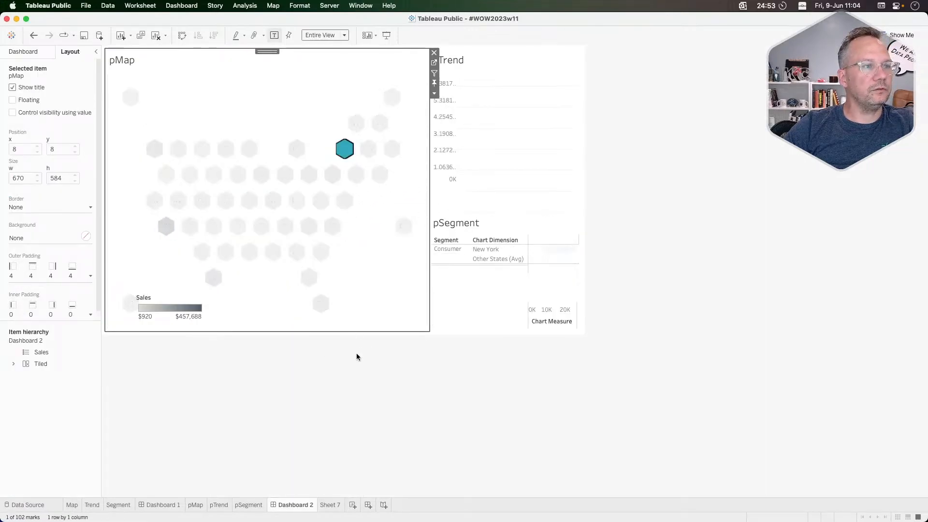
{"action": "left_click", "coordinate": [333, 177]}
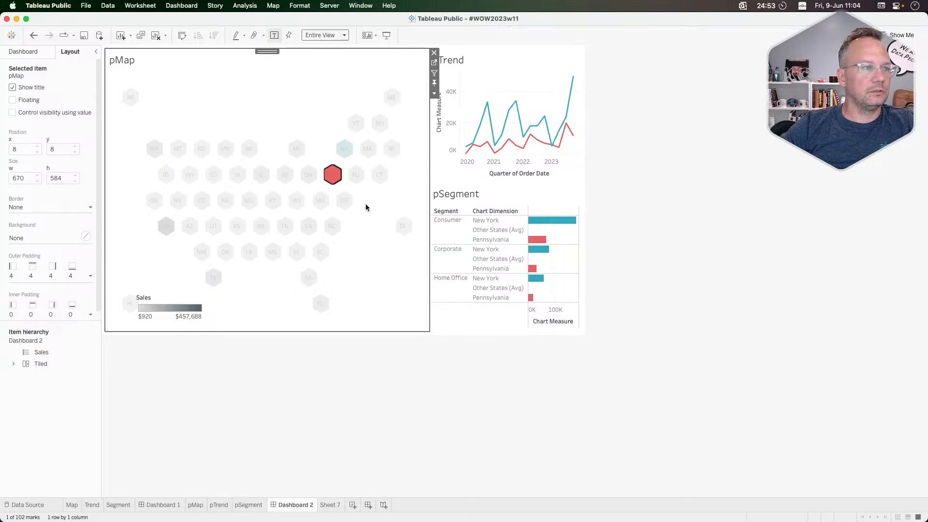
{"action": "left_click", "coordinate": [333, 175]}
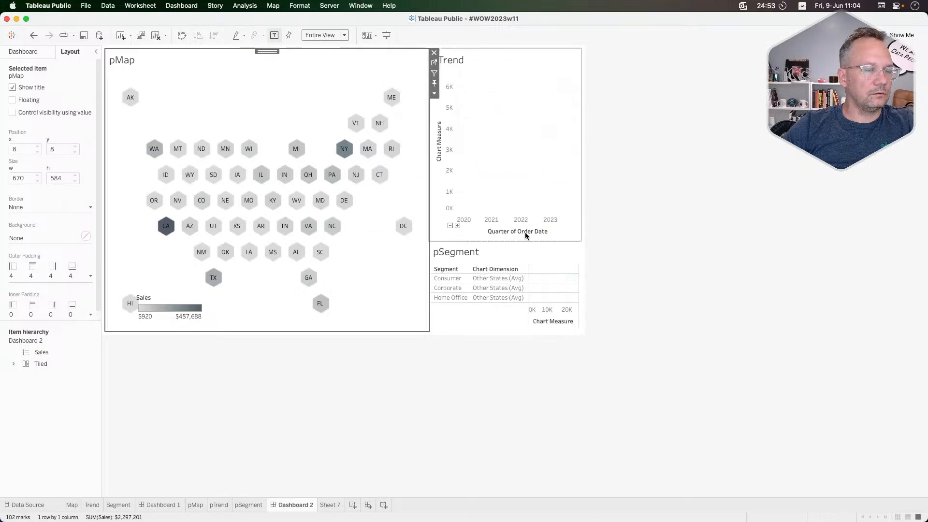
Select the NY and PA hexagons on the Dashboard 2 map again and open the pSegment sheet
{"action": "left_click", "coordinate": [561, 249]}
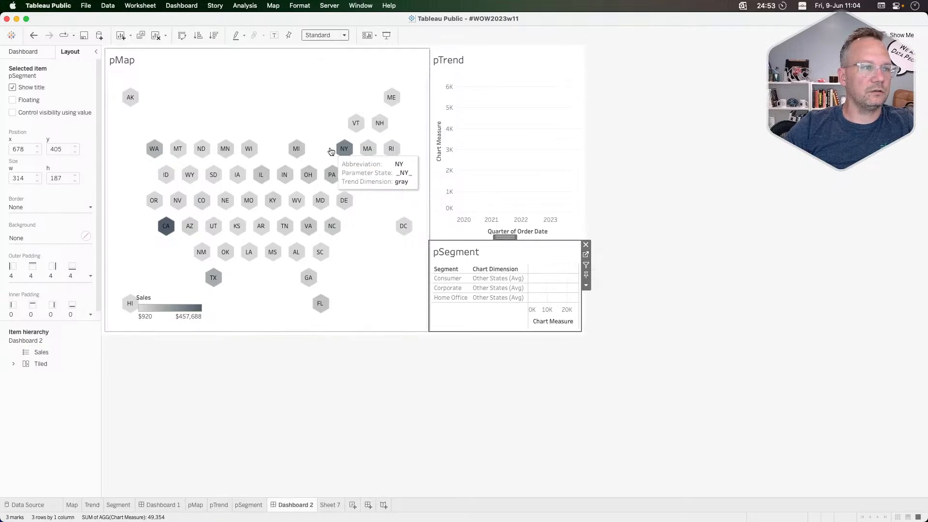
{"action": "left_click", "coordinate": [586, 255]}
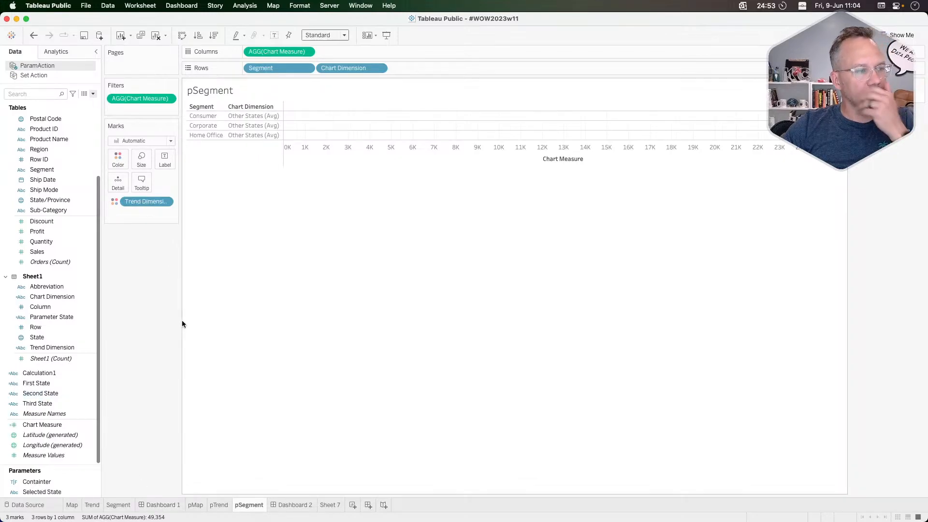
{"action": "left_click", "coordinate": [295, 507]}
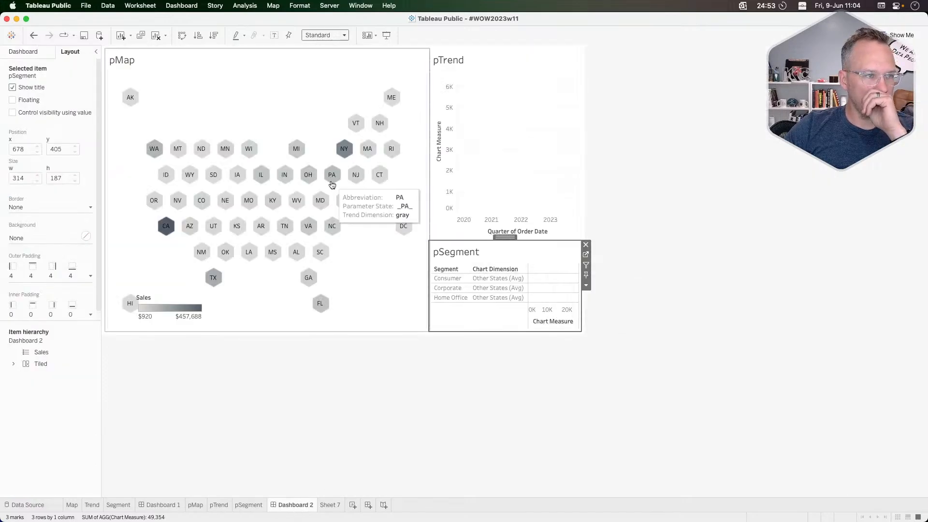
{"action": "left_click", "coordinate": [340, 156]}
{"action": "left_click", "coordinate": [340, 155]}
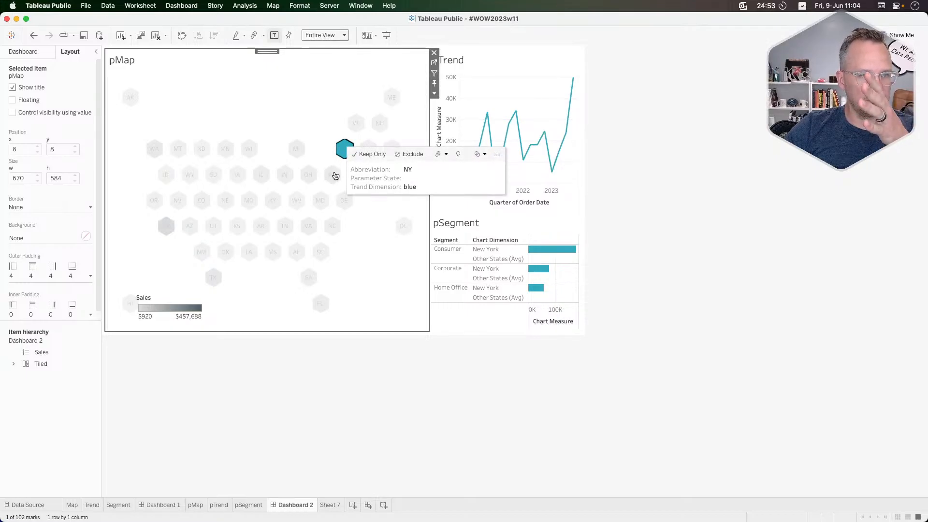
{"action": "left_click", "coordinate": [334, 175]}
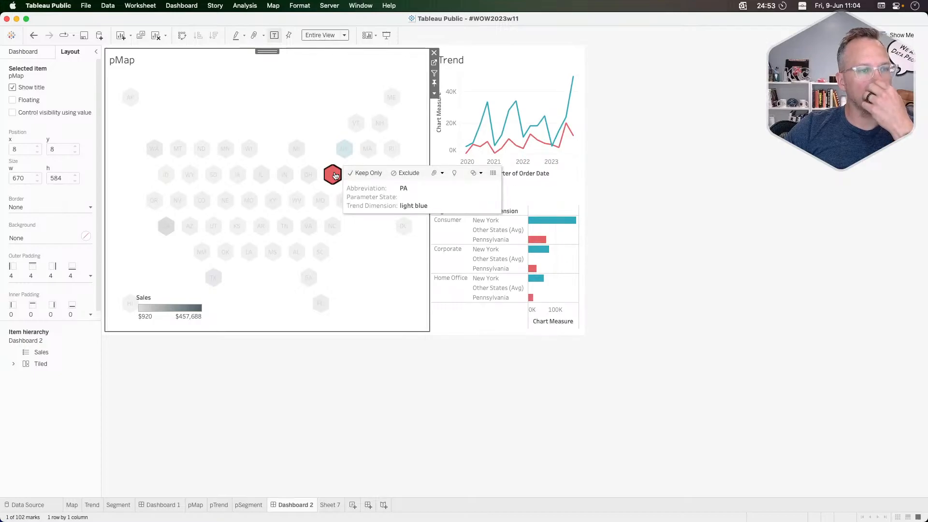
{"action": "left_click", "coordinate": [576, 193]}
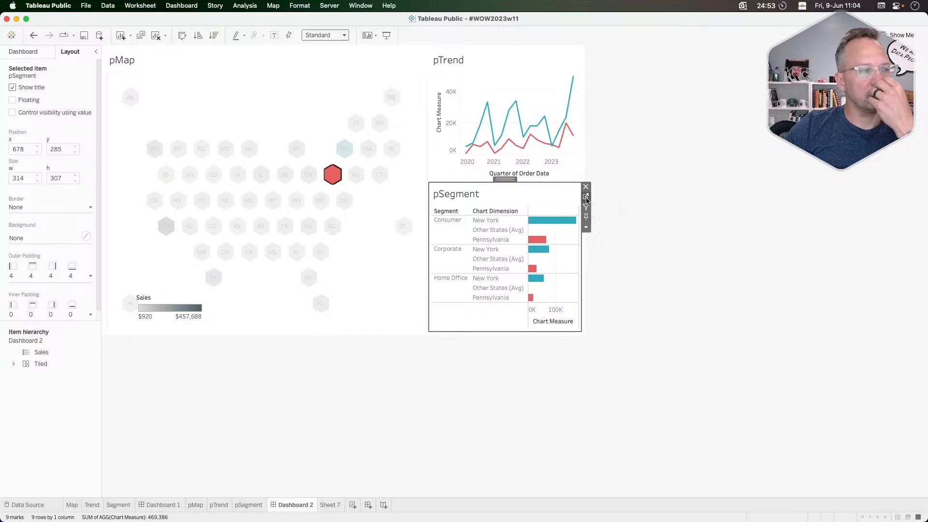
{"action": "left_click", "coordinate": [586, 198]}
Examine the CONTAINS condition in the Chart Dimension calculation and close the editor without changes
{"action": "right_click", "coordinate": [67, 296]}
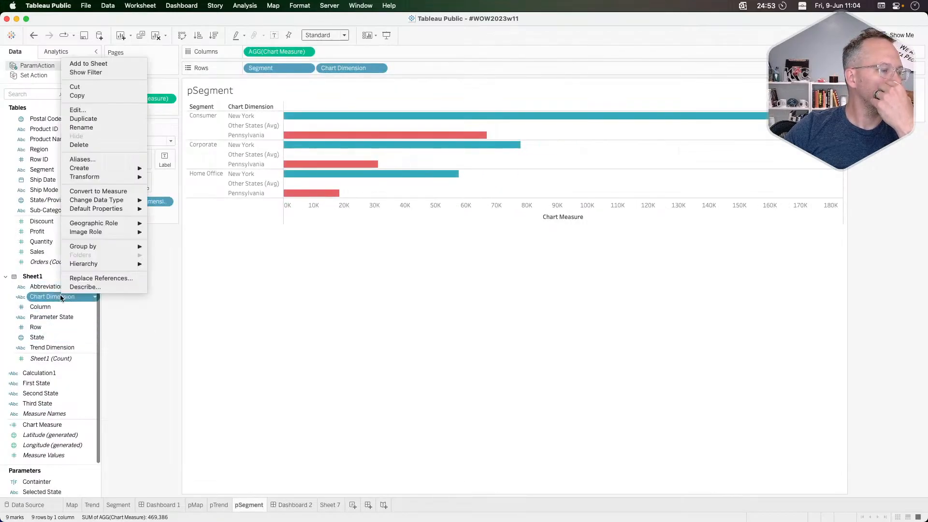
{"action": "left_click", "coordinate": [120, 110]}
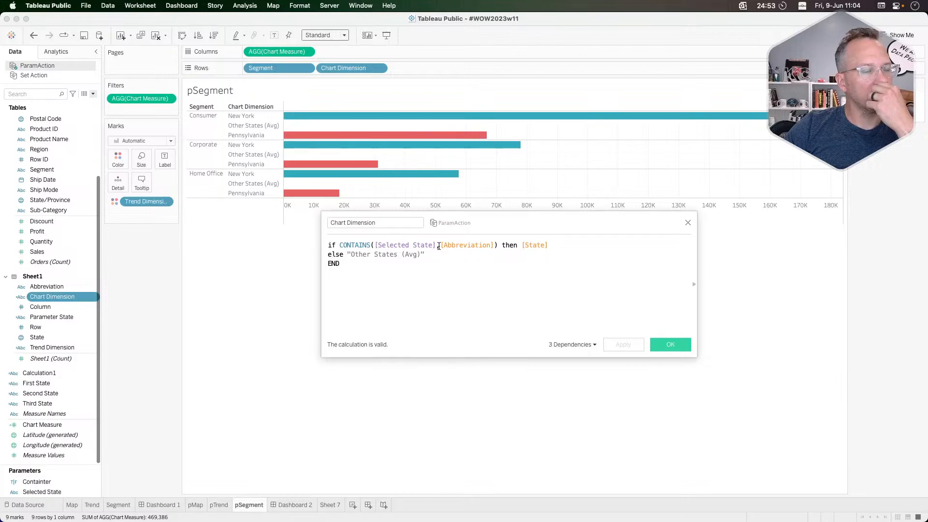
{"action": "left_click_drag", "start_coordinate": [438, 247], "coordinate": [337, 244]}
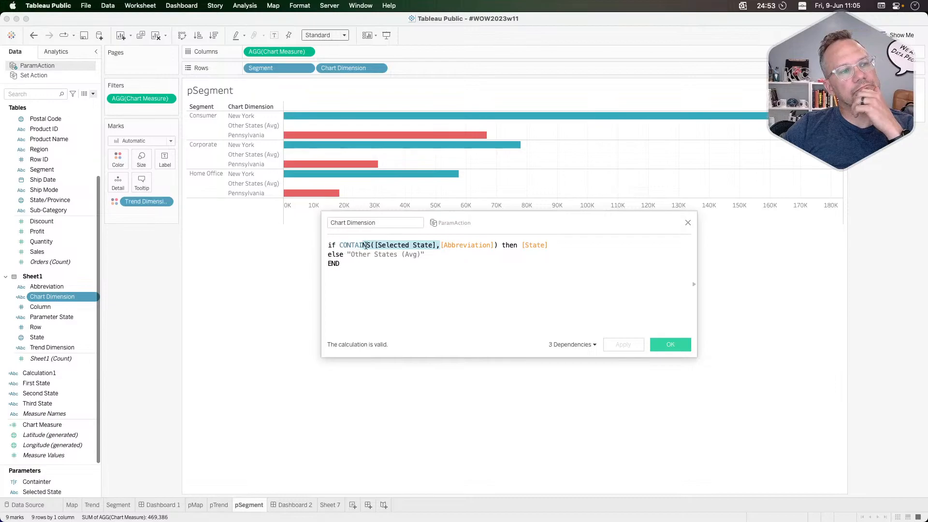
{"action": "key", "text": "Right"}
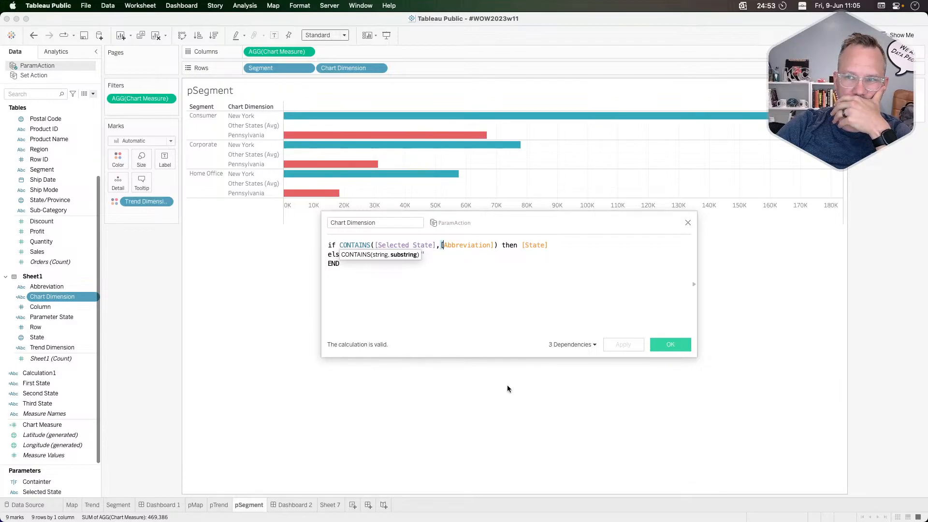
{"action": "left_click", "coordinate": [528, 289]}
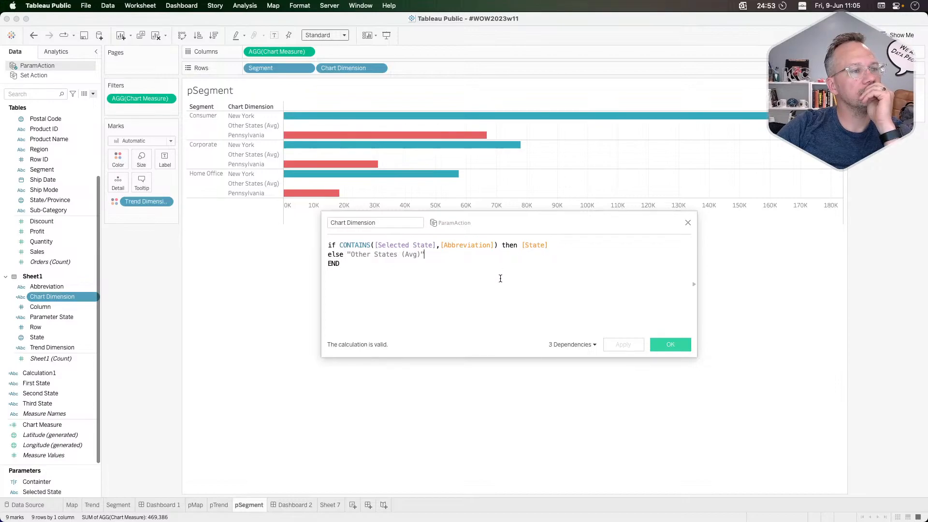
{"action": "left_click", "coordinate": [687, 223]}
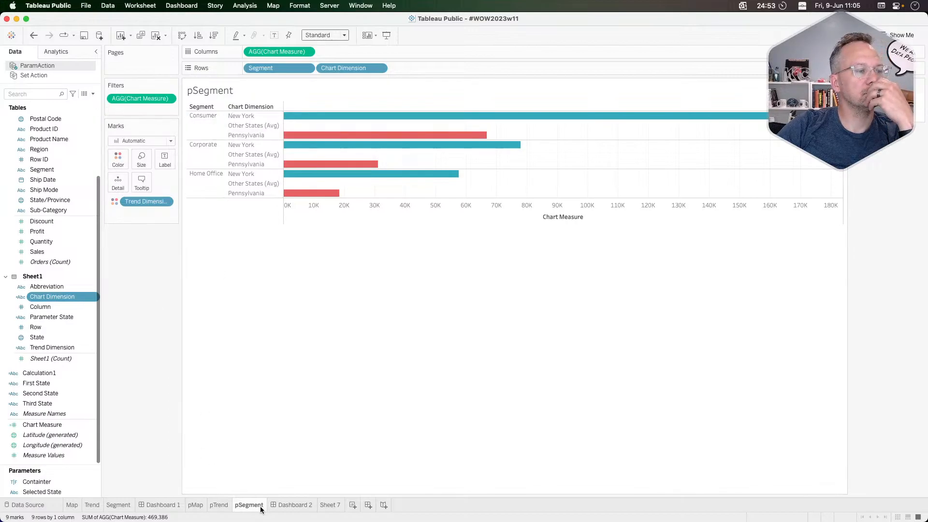
Switch to Chrome and select the Missouri hexagon on the Workout Wednesday reference dashboard to examine how it compares with other states
{"action": "mouse_move", "coordinate": [168, 510]}
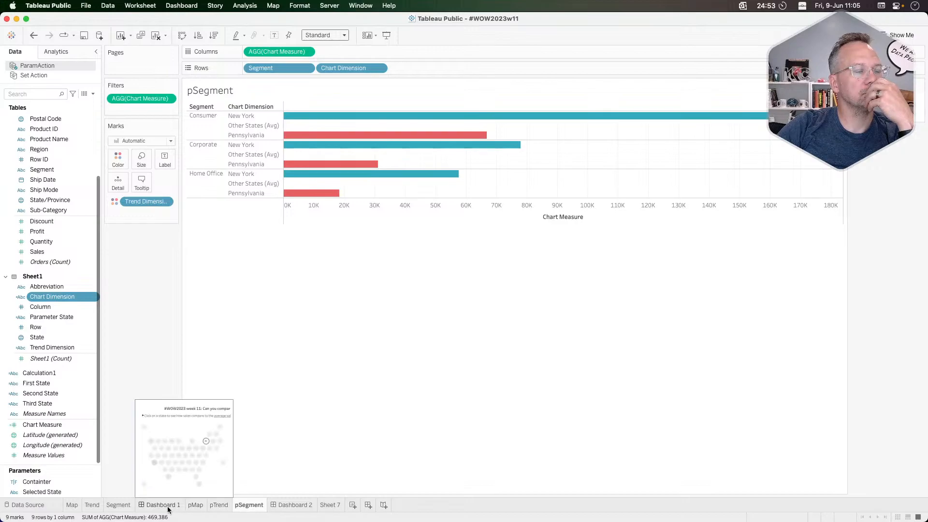
{"action": "mouse_move", "coordinate": [290, 509]}
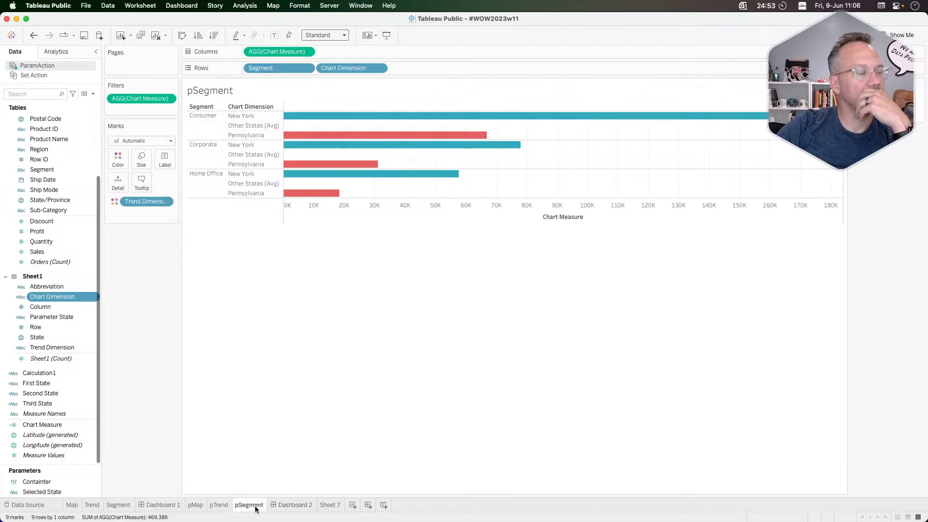
{"action": "mouse_move", "coordinate": [223, 506]}
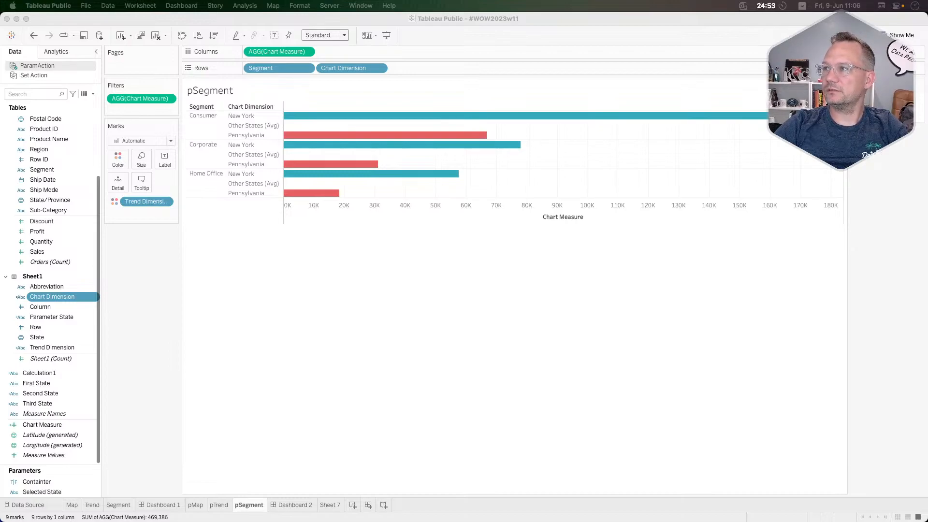
{"action": "left_click_drag", "start_coordinate": [927, 145], "coordinate": [878, 51]}
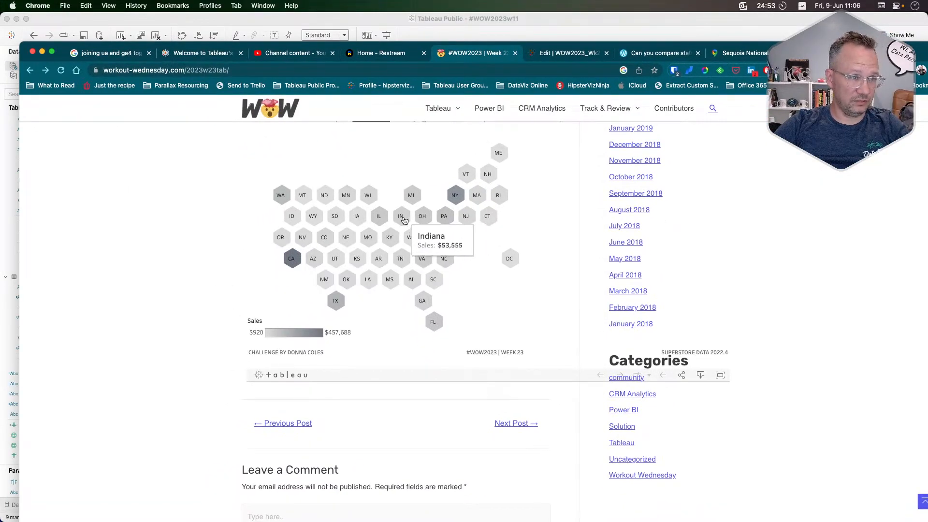
{"action": "left_click", "coordinate": [370, 240]}
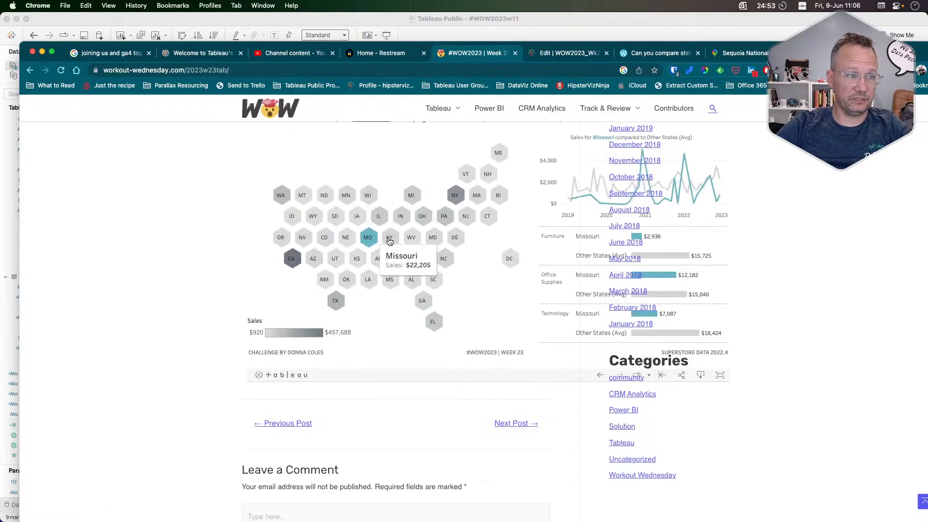
{"action": "mouse_move", "coordinate": [390, 240]}
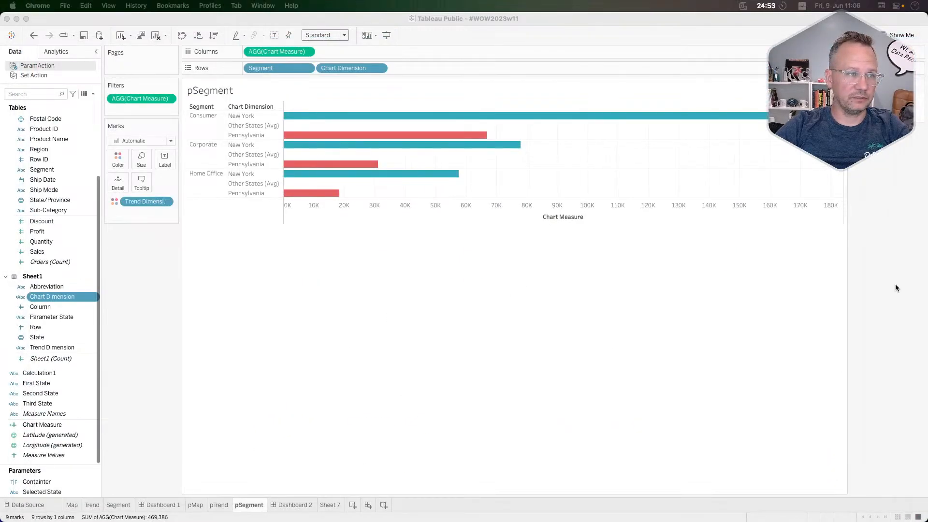
Back in Tableau Public, edit the Chart Dimension calculation and add an "and" after the CONTAINS test, before "then"
{"action": "right_click", "coordinate": [58, 297]}
{"action": "left_click", "coordinate": [79, 113]}
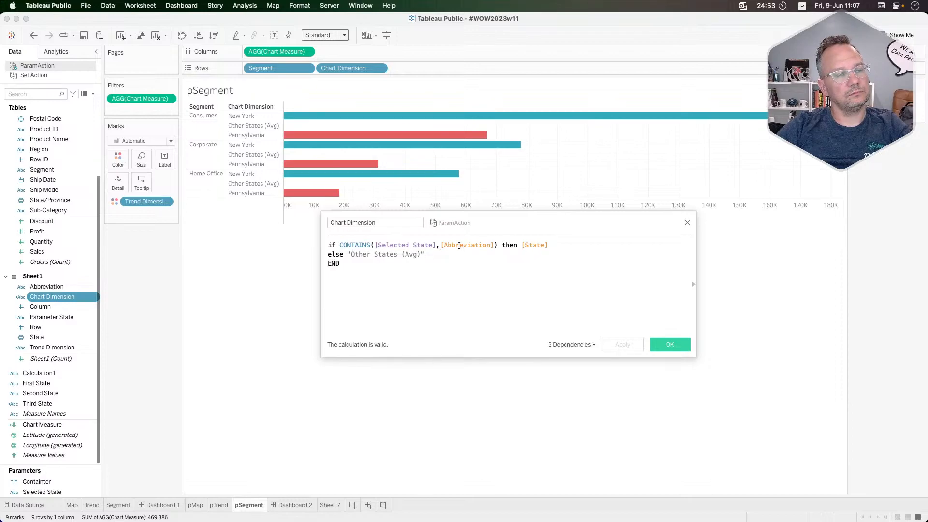
{"action": "left_click", "coordinate": [361, 246]}
{"action": "left_click", "coordinate": [418, 245]}
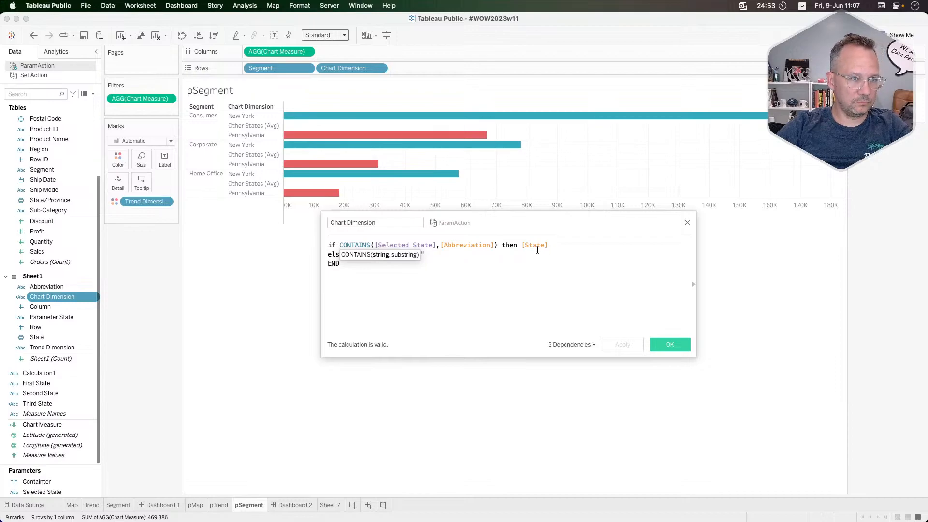
{"action": "left_click", "coordinate": [498, 245]}
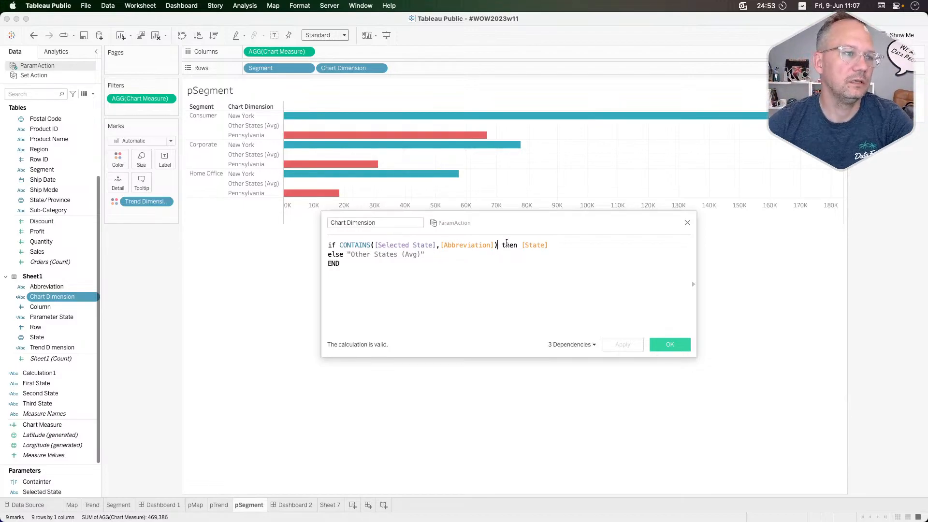
{"action": "type", "text": "and"}
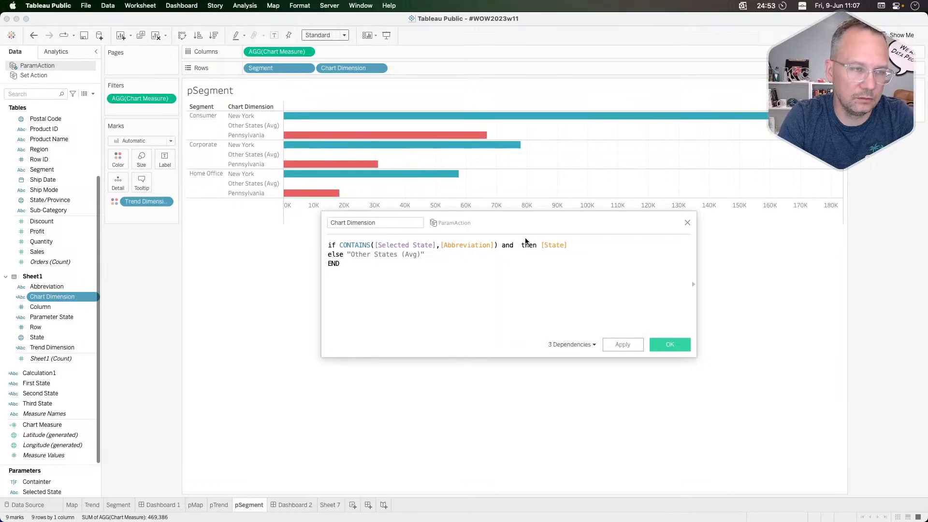
{"action": "type", "text": " leng"}
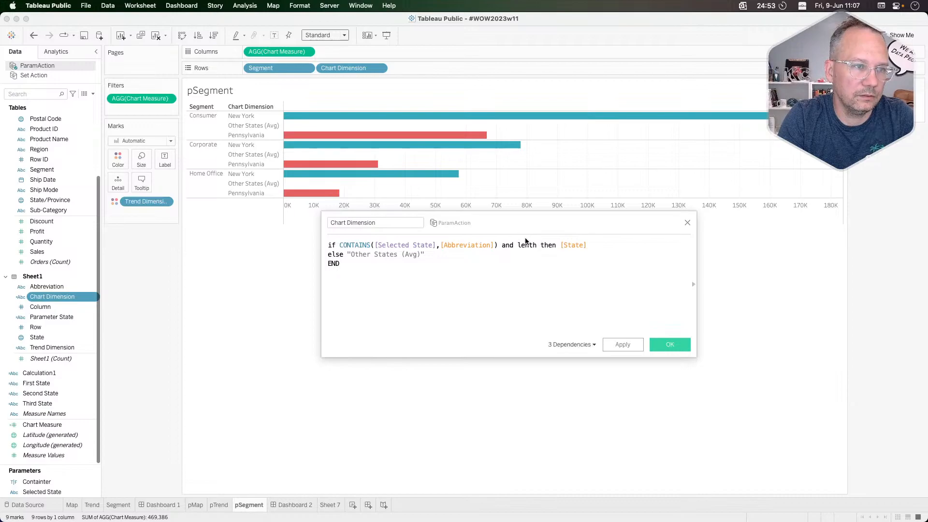
{"action": "type", "text": "th"}
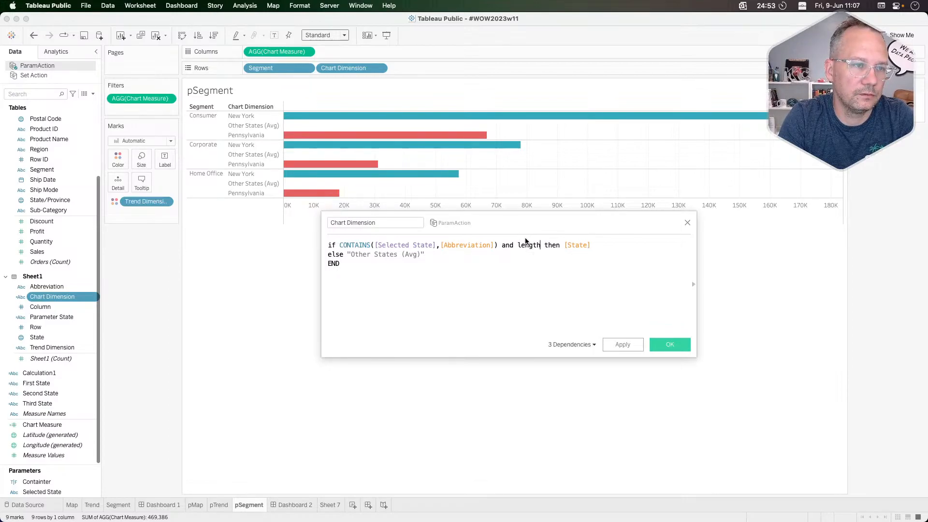
{"action": "key", "text": "BackSpace"}
{"action": "key", "text": "BackSpace"}
{"action": "key", "text": "BackSpace"}
{"action": "key", "text": "BackSpace"}
{"action": "key", "text": "BackSpace"}
{"action": "key", "text": "BackSpace"}
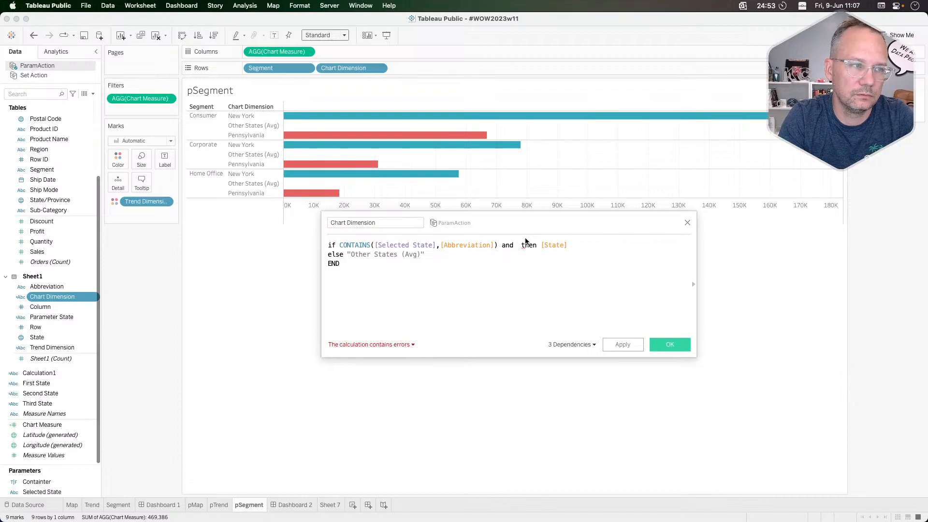
Remove the unfinished "and" after the CONTAINS test in the Chart Dimension calculation and close the editor
{"action": "key", "text": "BackSpace"}
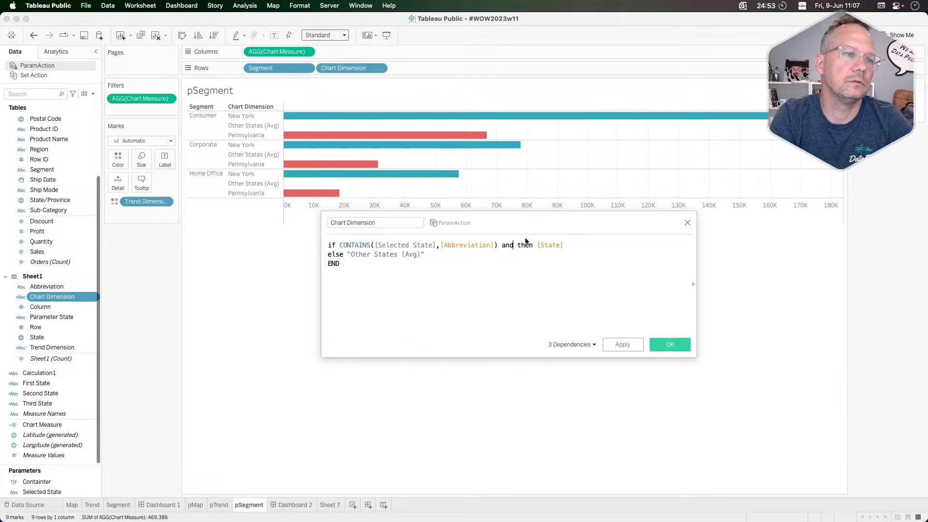
{"action": "key", "text": "BackSpace"}
{"action": "key", "text": "BackSpace"}
{"action": "key", "text": "BackSpace"}
{"action": "key", "text": "BackSpace"}
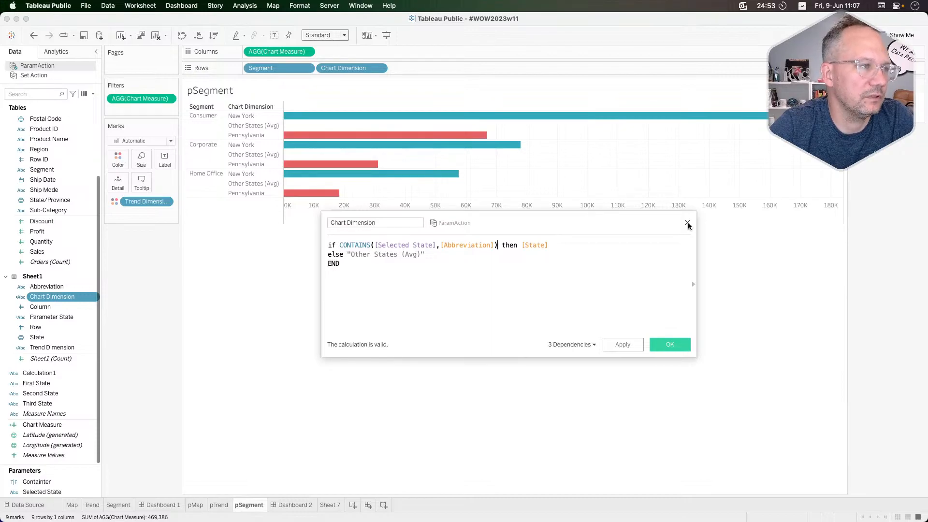
{"action": "left_click", "coordinate": [688, 223]}
Open the Trend Dimension calculation to examine its First State and Second State conditions, and close it without changes
{"action": "right_click", "coordinate": [51, 346]}
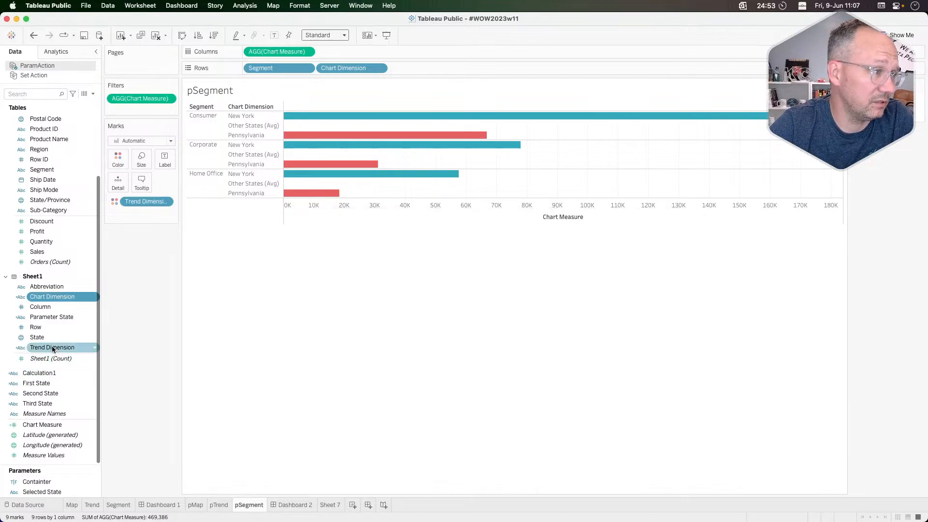
{"action": "left_click", "coordinate": [71, 161]}
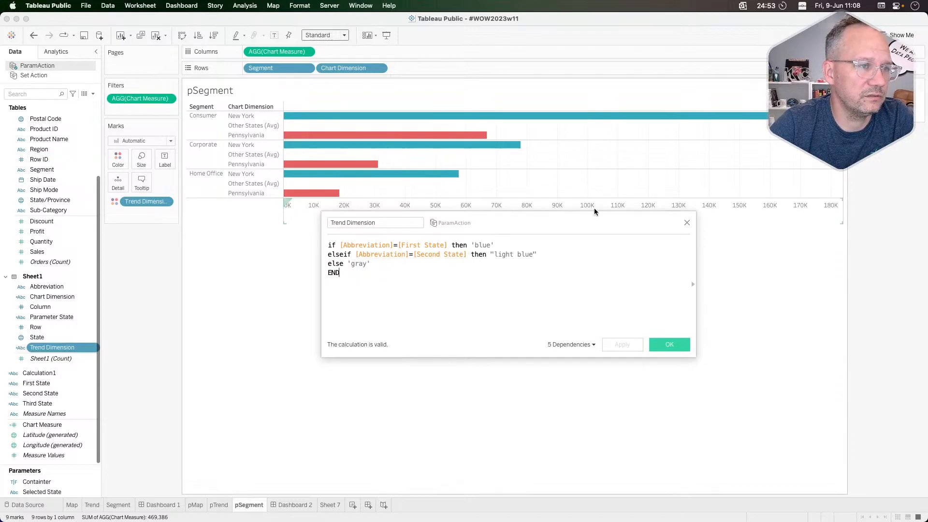
{"action": "left_click", "coordinate": [687, 222]}
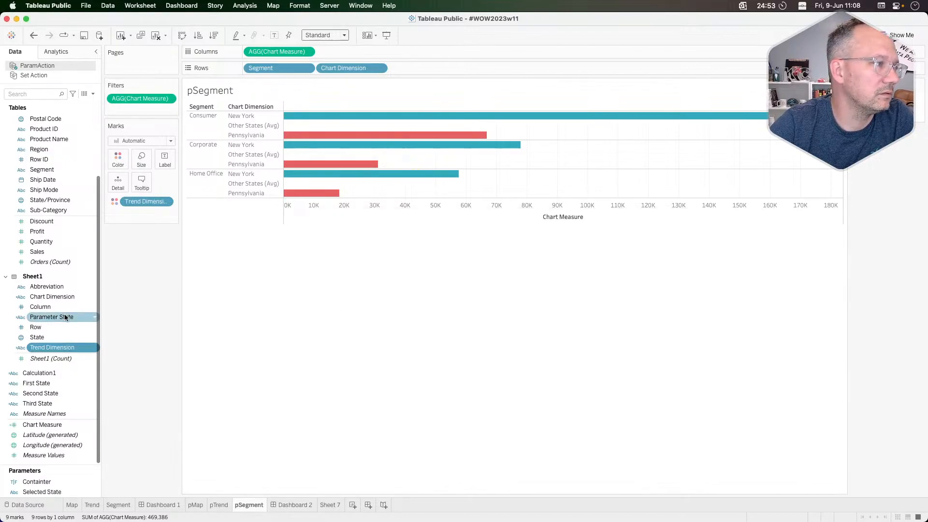
Edit the Chart Dimension calculation, replacing its entire formula with an opening "if"
{"action": "right_click", "coordinate": [44, 301]}
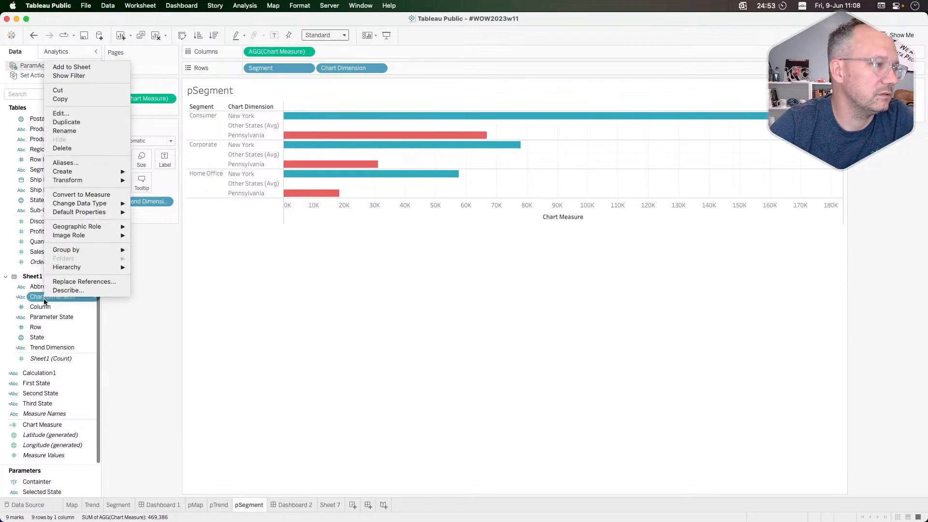
{"action": "left_click", "coordinate": [63, 114]}
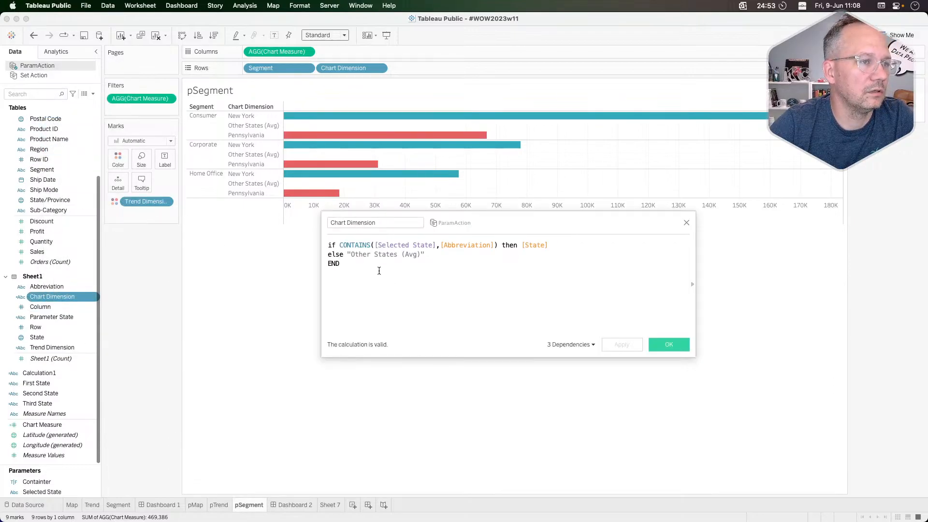
{"action": "left_click_drag", "start_coordinate": [342, 265], "coordinate": [324, 250]}
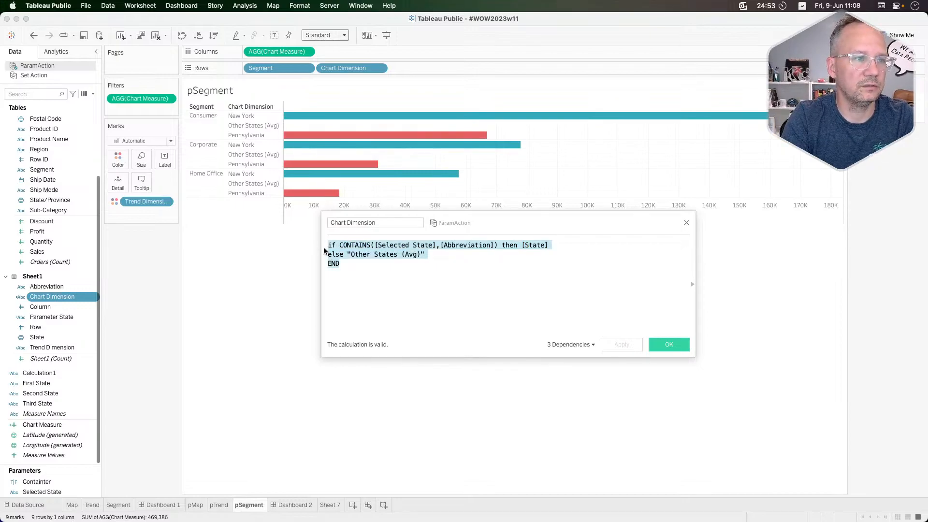
{"action": "type", "text": "if"}
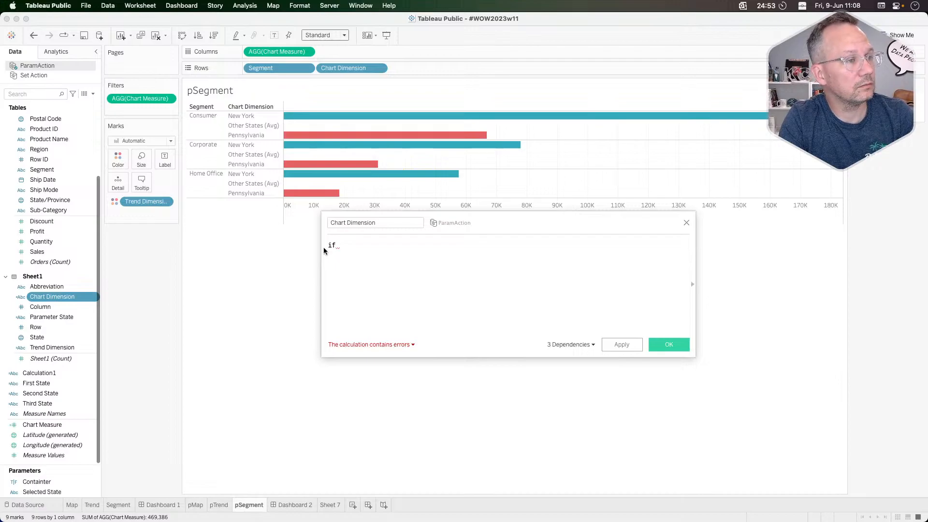
{"action": "type", "text": "par"}
{"action": "key", "text": "BackSpace"}
{"action": "key", "text": "BackSpace"}
{"action": "key", "text": "BackSpace"}
{"action": "type", "text": "sel"}
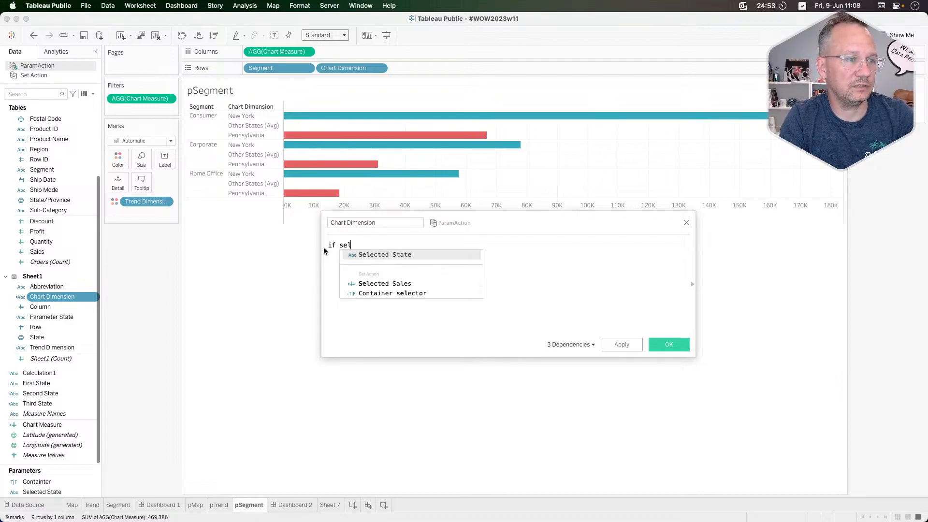
{"action": "key", "text": "Return"}
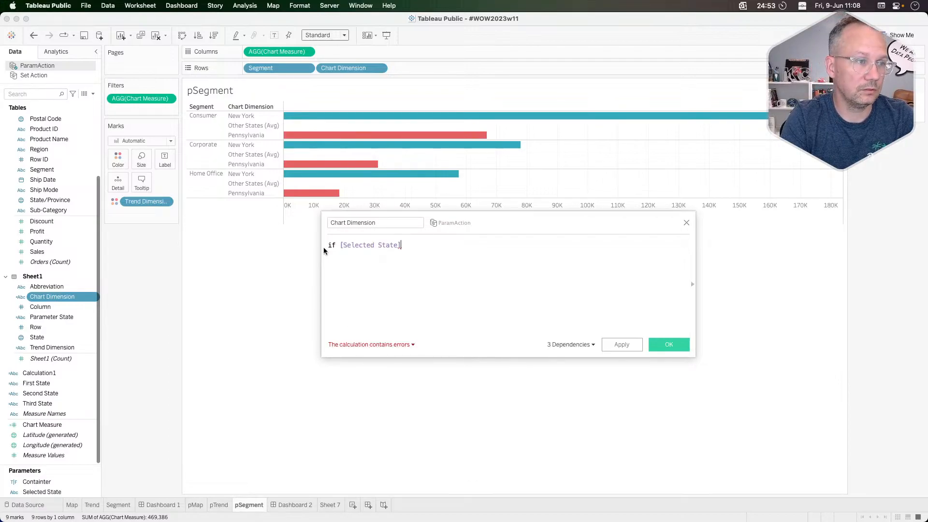
{"action": "key", "text": "BackSpace"}
{"action": "key", "text": "BackSpace"}
{"action": "key", "text": "BackSpace"}
{"action": "key", "text": "BackSpace"}
{"action": "key", "text": "BackSpace"}
{"action": "key", "text": "BackSpace"}
{"action": "key", "text": "BackSpace"}
{"action": "key", "text": "BackSpace"}
{"action": "key", "text": "BackSpace"}
{"action": "key", "text": "BackSpace"}
{"action": "key", "text": "BackSpace"}
{"action": "key", "text": "BackSpace"}
{"action": "key", "text": "BackSpace"}
{"action": "key", "text": "BackSpace"}
{"action": "key", "text": "BackSpace"}
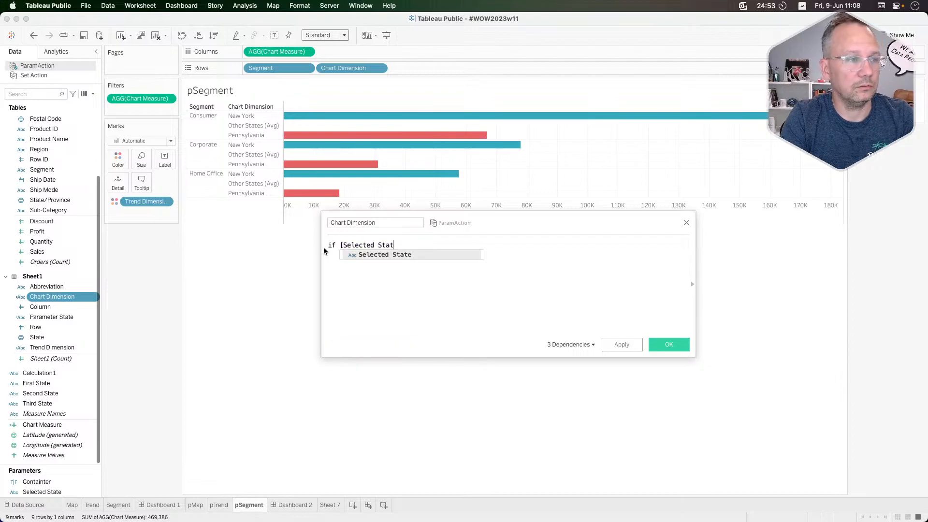
Complete the first Chart Dimension condition as if [Abbreviation]=[First State] then [State]
{"action": "type", "text": "ab"}
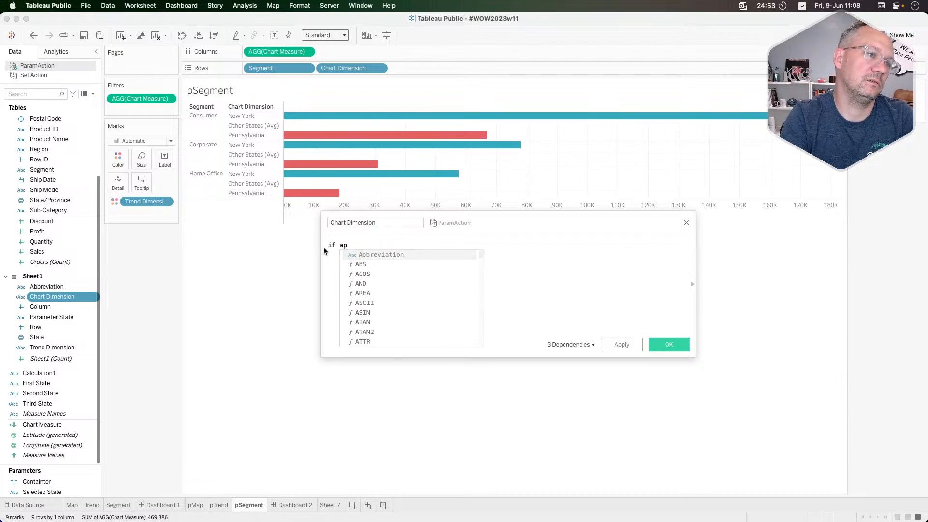
{"action": "key", "text": "Return"}
{"action": "type", "text": "="}
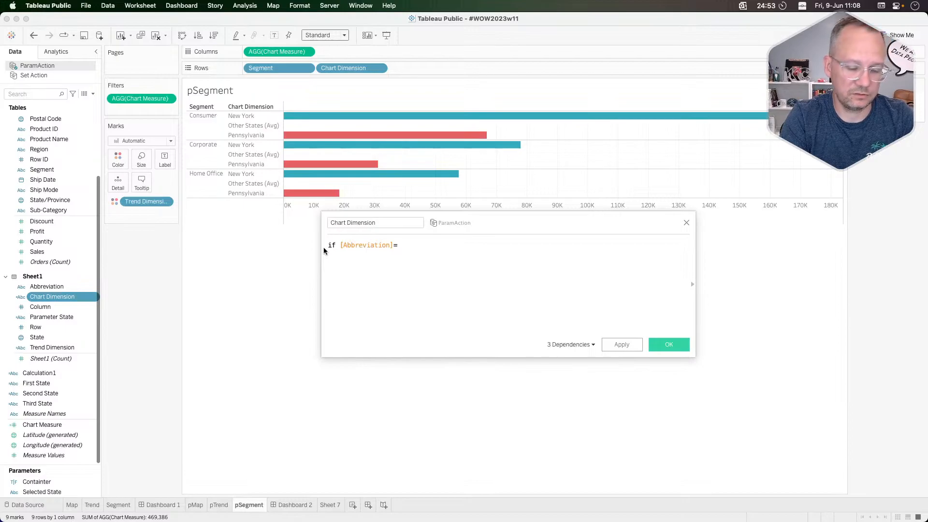
{"action": "type", "text": "fir"}
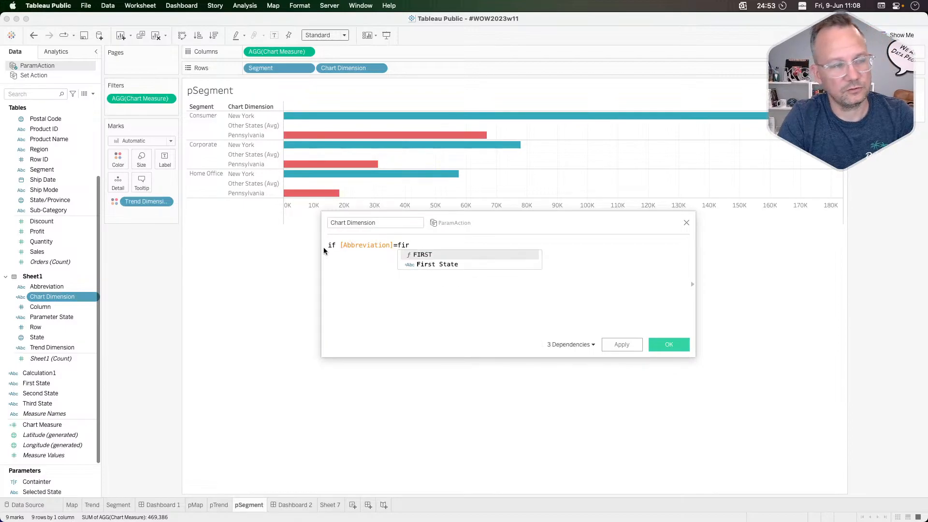
{"action": "key", "text": "Down"}
{"action": "key", "text": "Return"}
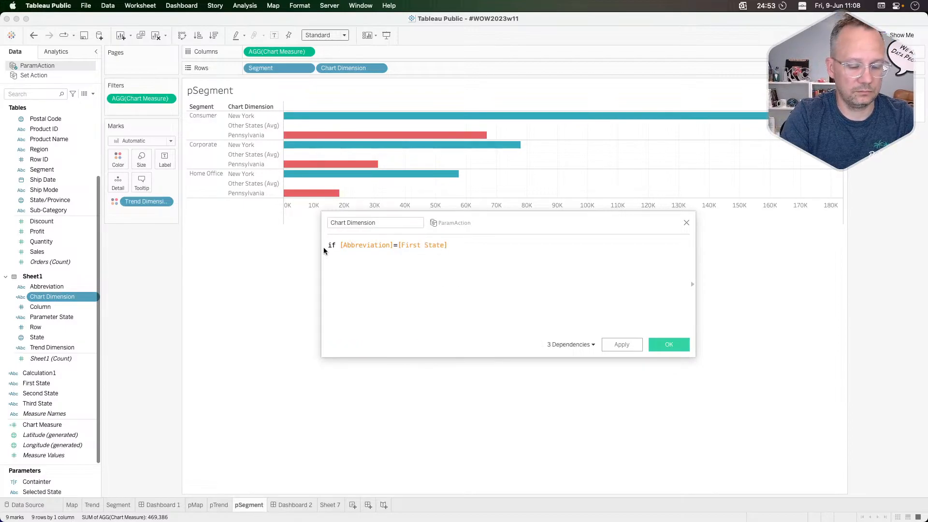
{"action": "type", "text": "then "}
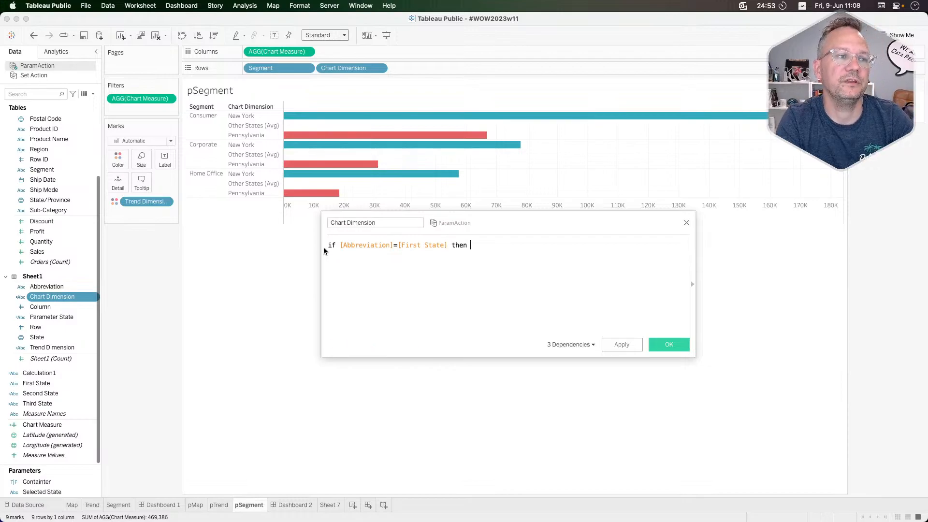
{"action": "type", "text": "stat"}
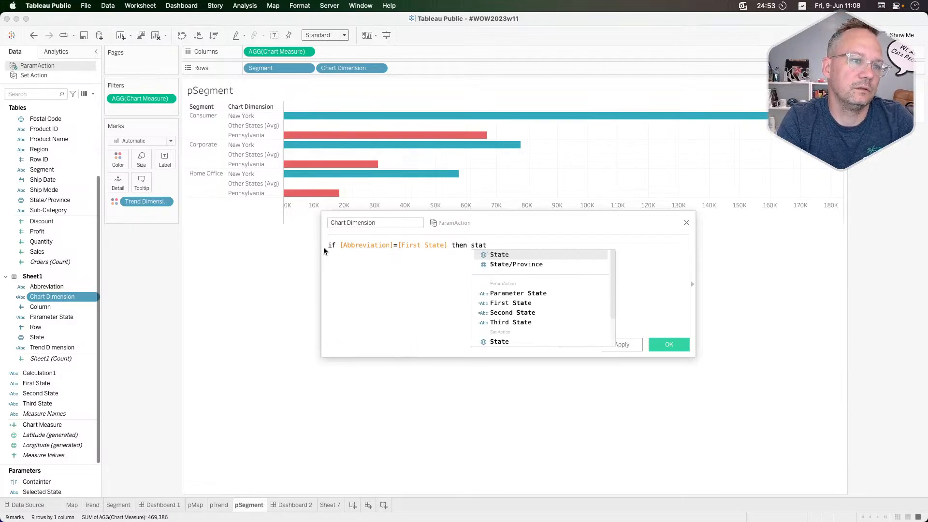
{"action": "key", "text": "Return"}
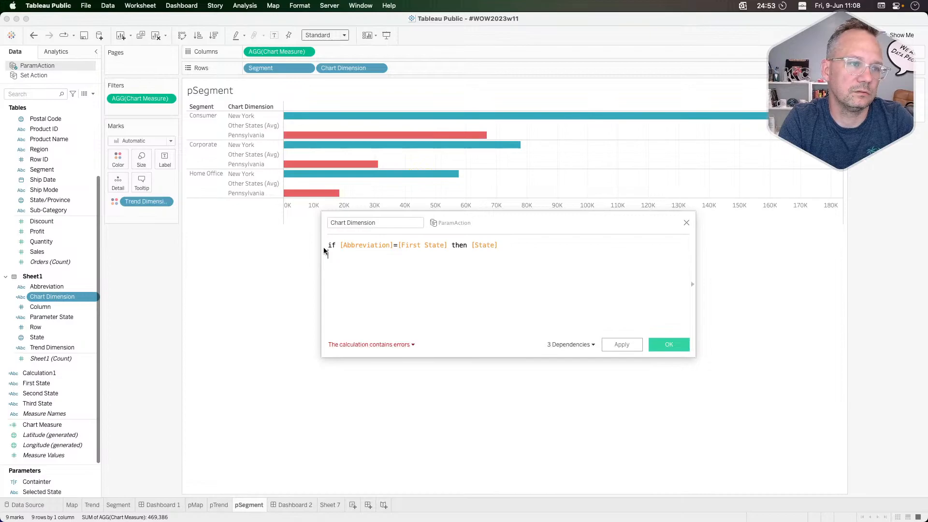
Add a second condition line to the formula: elseif [Abbreviation]=[Second State] then [State]
{"action": "type", "text": "elseif "}
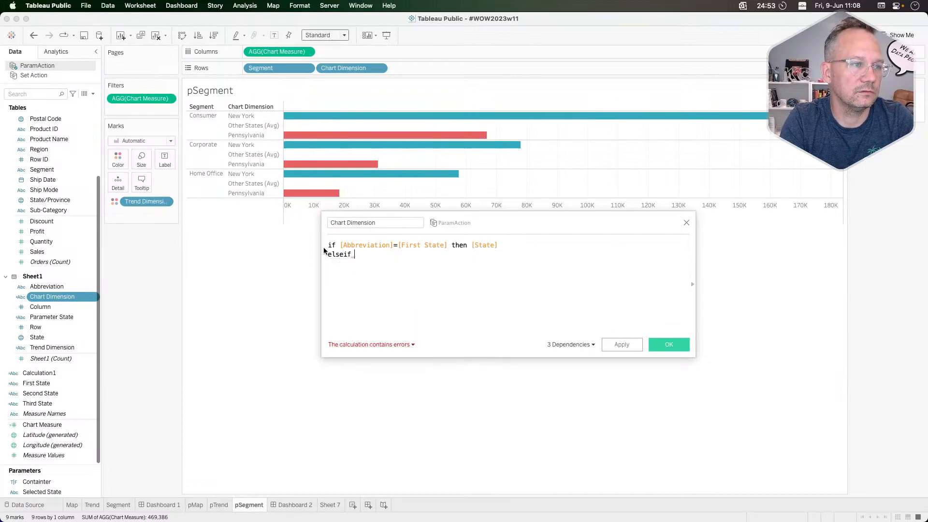
{"action": "type", "text": "ab"}
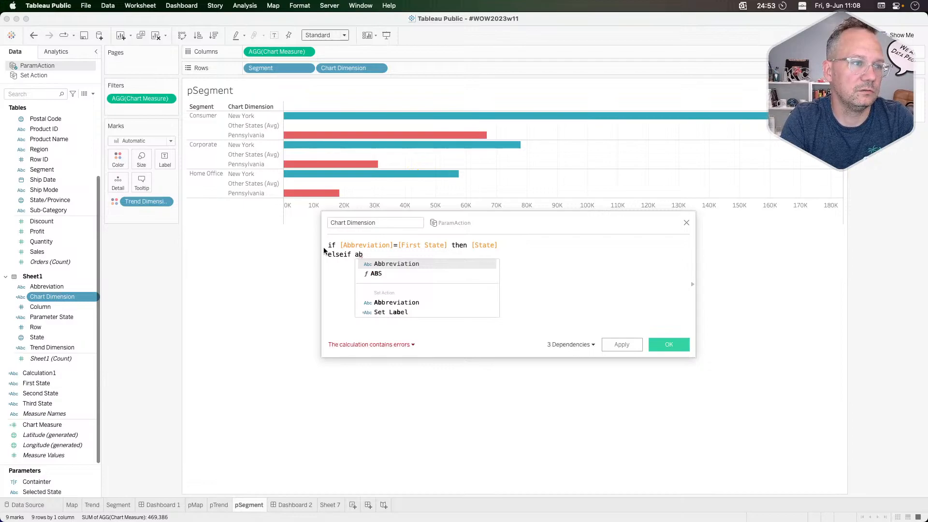
{"action": "key", "text": "Return"}
{"action": "type", "text": "[sec"}
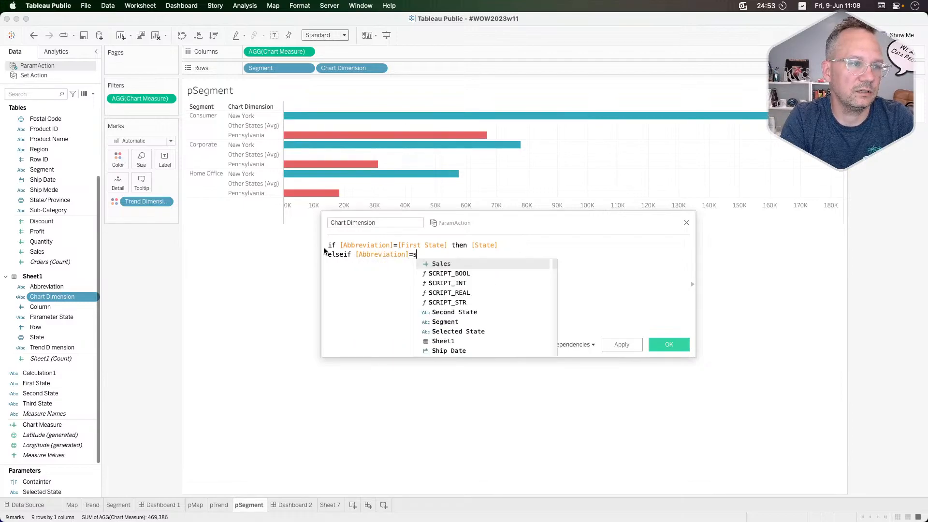
{"action": "key", "text": "Return"}
{"action": "type", "text": "then state"}
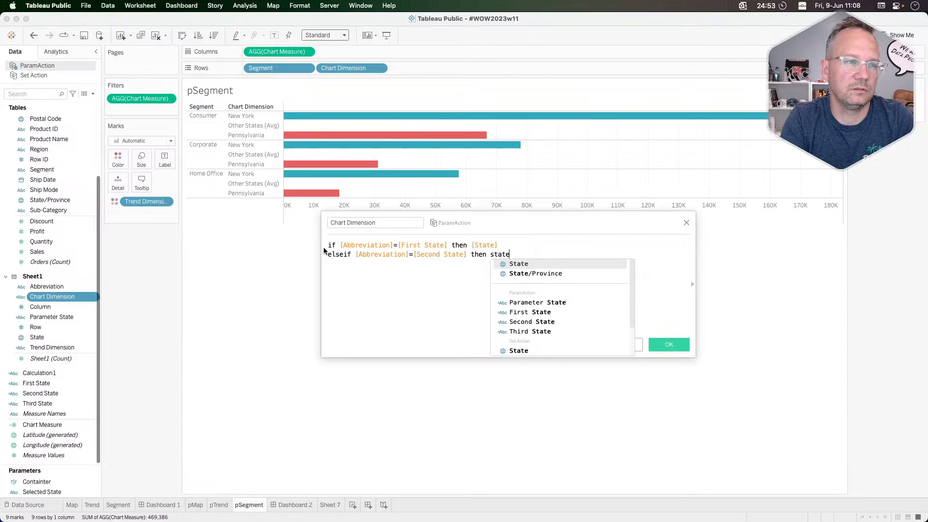
{"action": "key", "text": "Return"}
{"action": "key", "text": "Return"}
Finish the Chart Dimension formula with else "Other States (Avg)" and END, apply it and close the editor
{"action": "type", "text": "else \"Other"}
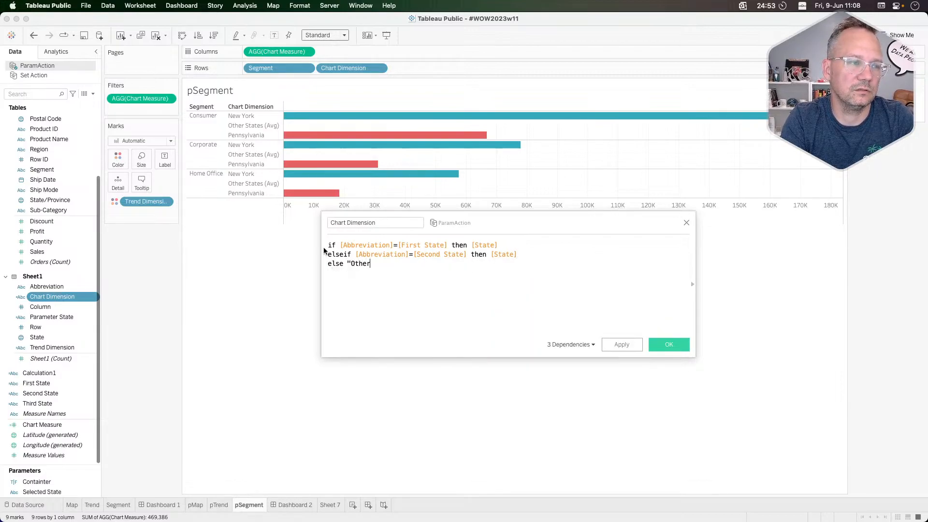
{"action": "type", "text": " State"}
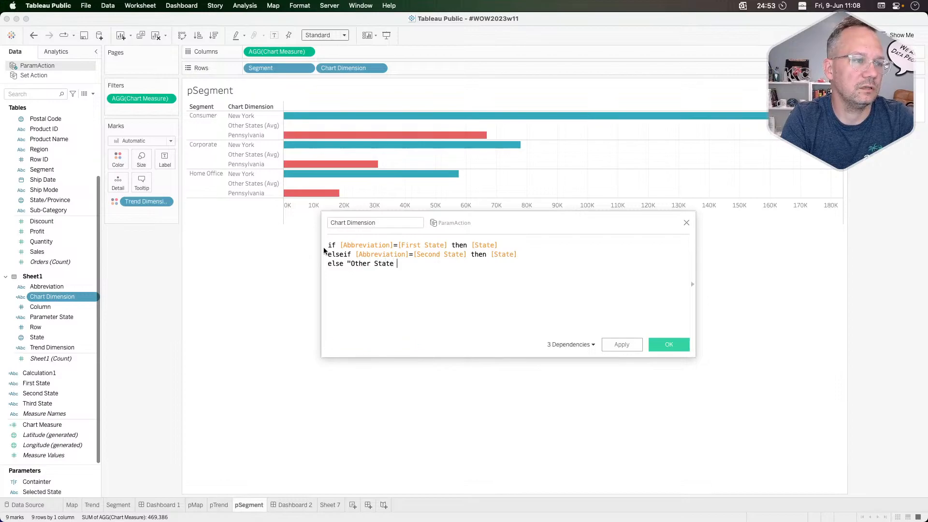
{"action": "type", "text": "s (Avg)"}
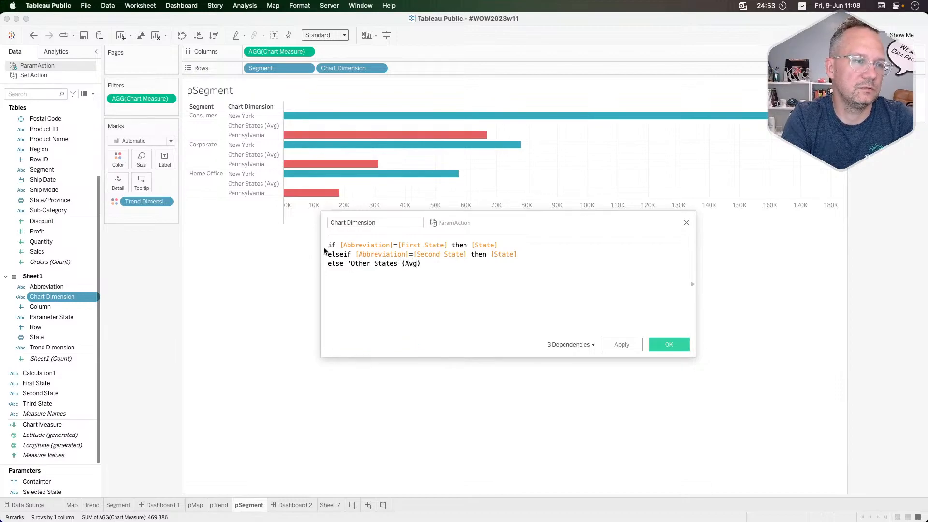
{"action": "type", "text": "\""}
{"action": "key", "text": "Return"}
{"action": "type", "text": "END"}
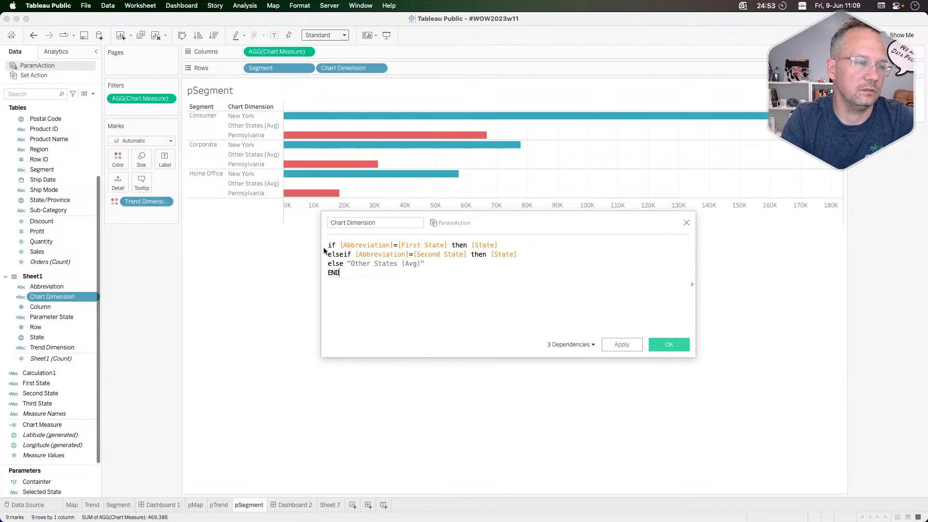
{"action": "left_click", "coordinate": [621, 344]}
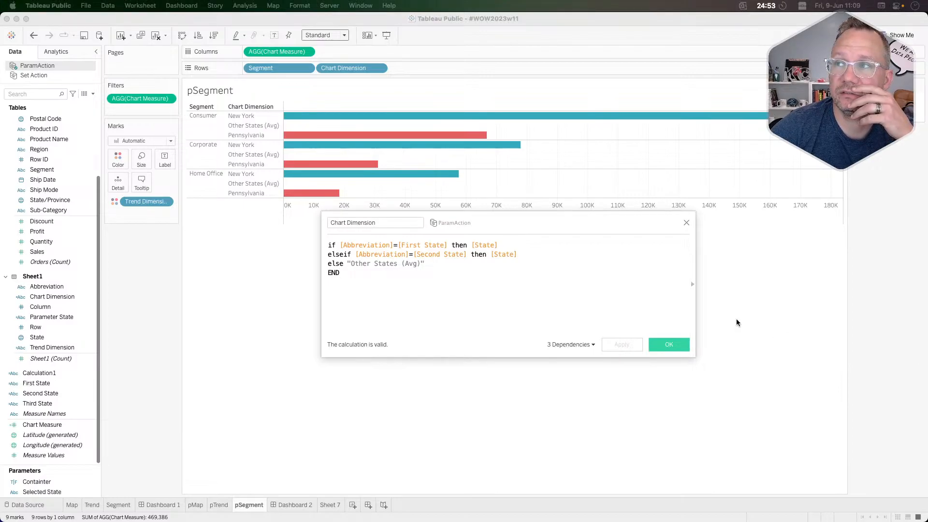
{"action": "left_click", "coordinate": [487, 305]}
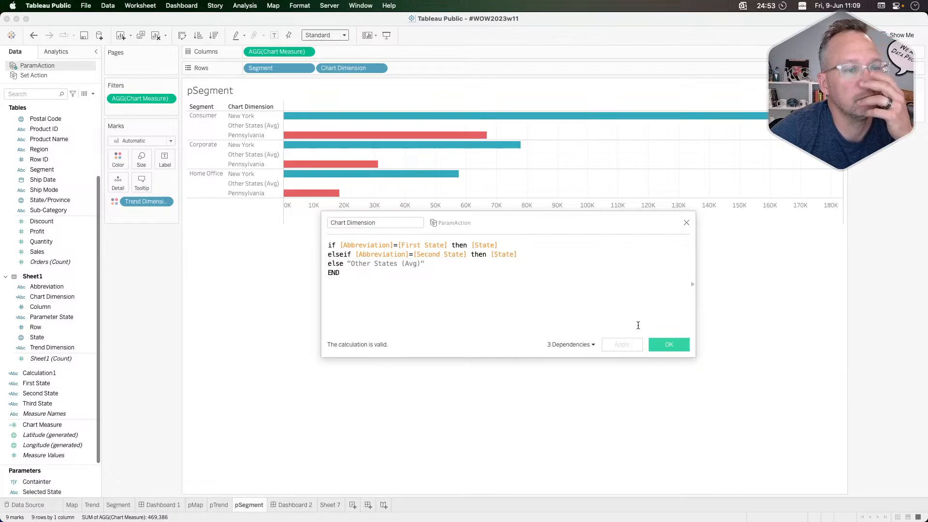
{"action": "left_click", "coordinate": [394, 262]}
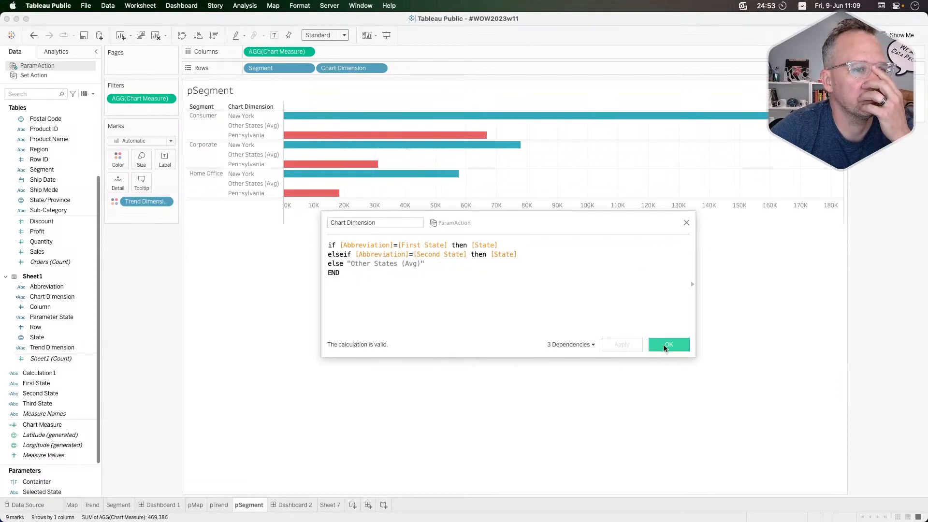
{"action": "left_click", "coordinate": [663, 345]}
On Dashboard 2, clear the map selection, select the PA and NY hexagons to check the segment chart, and open the pSegment sheet
{"action": "left_click", "coordinate": [291, 505]}
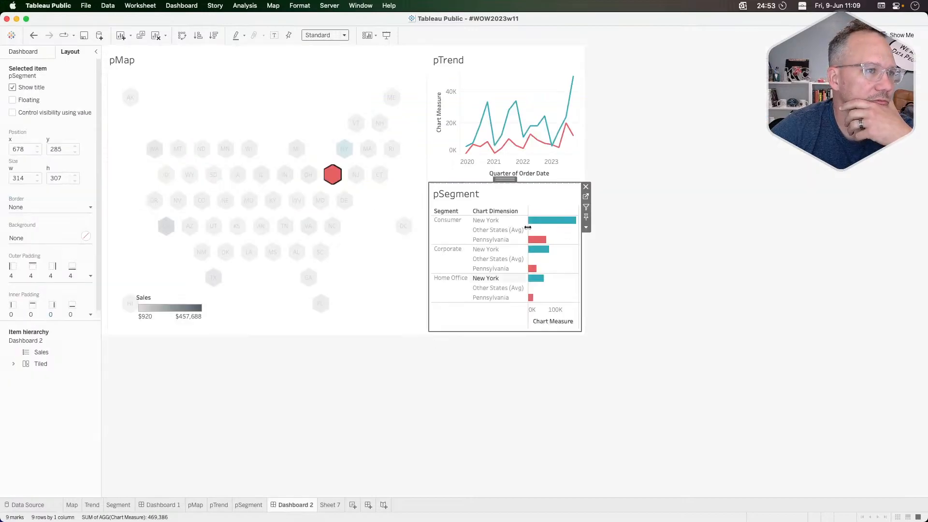
{"action": "left_click", "coordinate": [333, 175]}
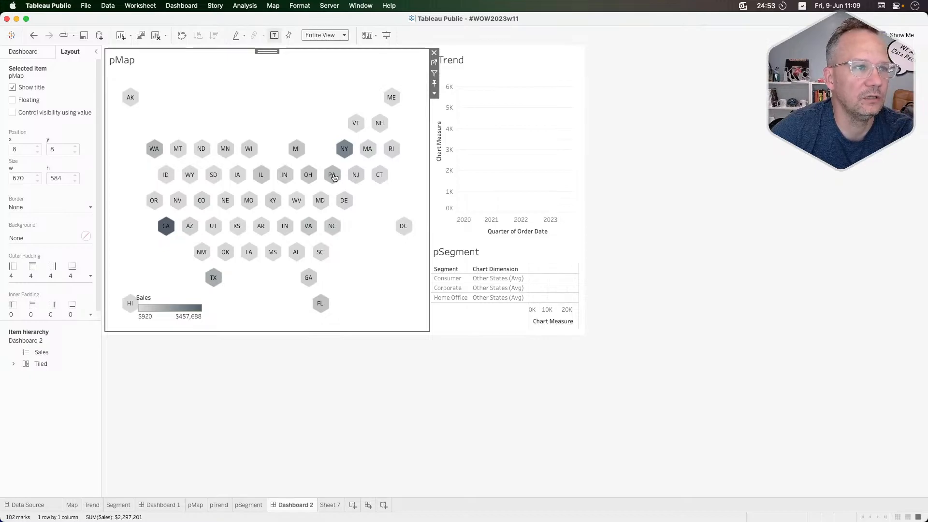
{"action": "left_click", "coordinate": [333, 176]}
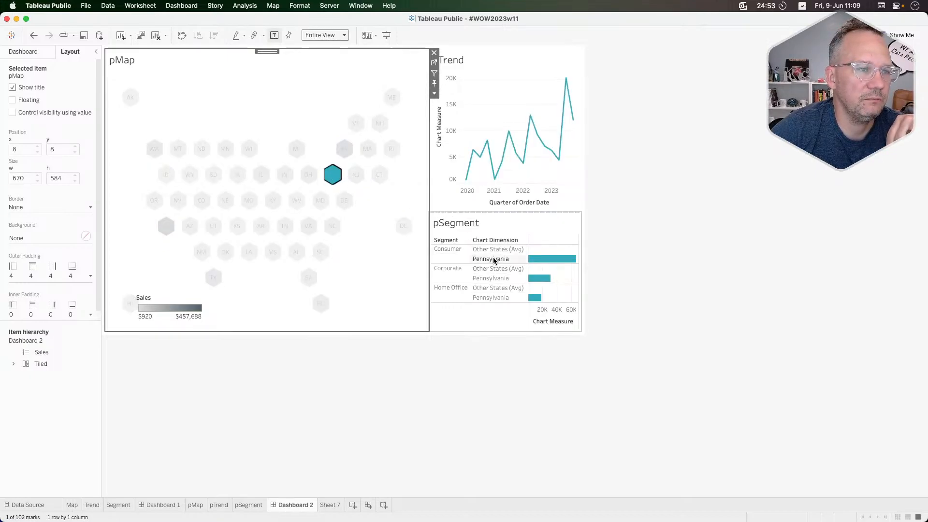
{"action": "left_click", "coordinate": [343, 151]}
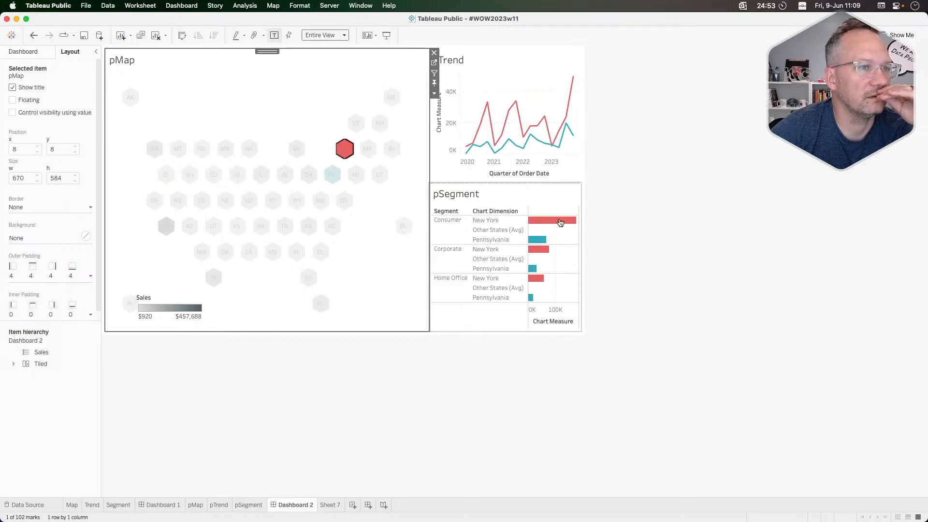
{"action": "left_click", "coordinate": [569, 190]}
{"action": "left_click", "coordinate": [586, 200]}
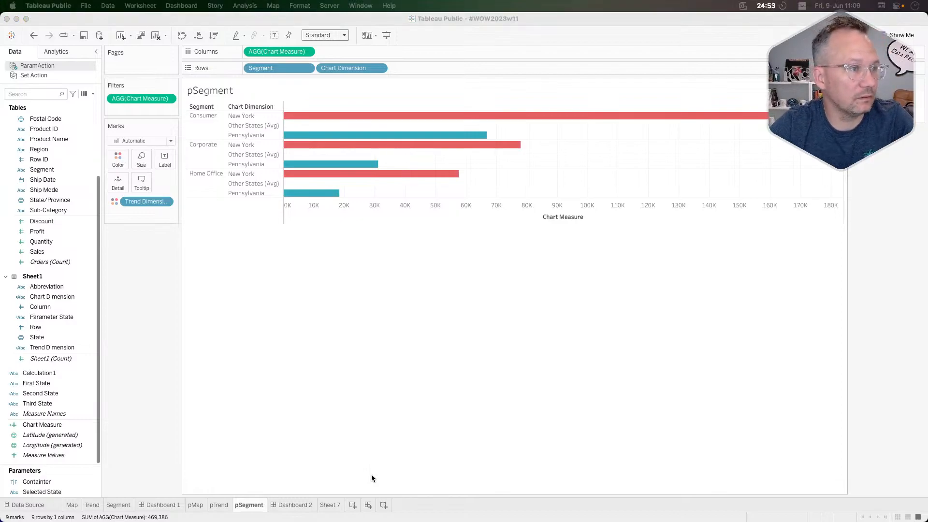
{"action": "key", "text": "super+Tab"}
{"action": "key", "text": "super+Tab"}
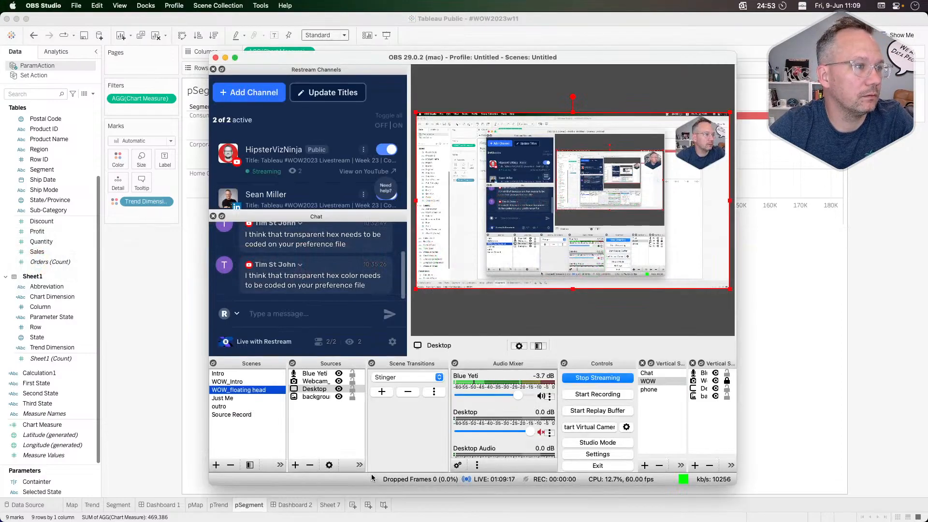
{"action": "left_click", "coordinate": [189, 339]}
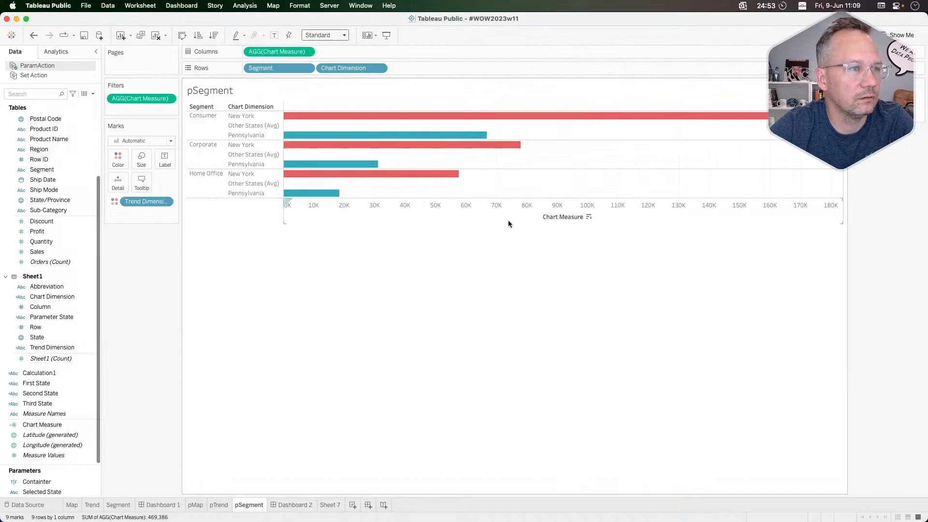
{"action": "mouse_move", "coordinate": [306, 157]}
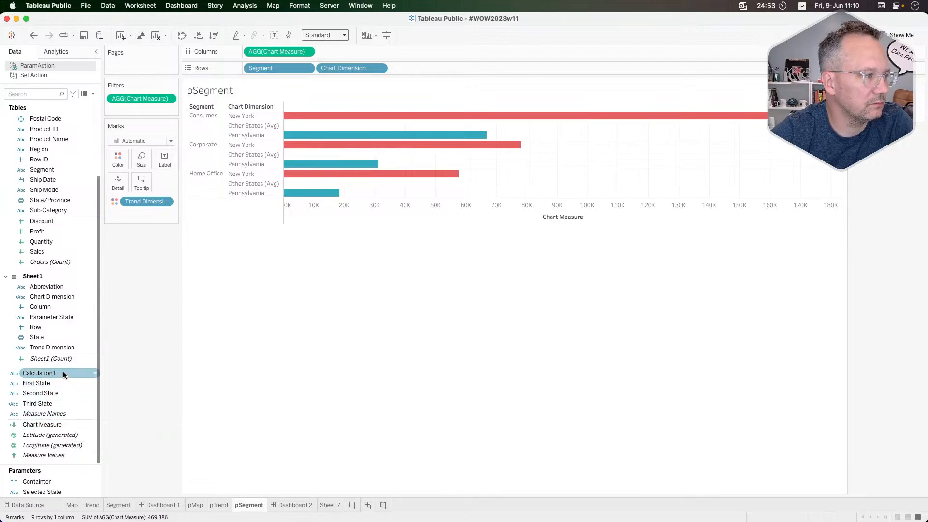
Open the Chart Dimension calculation for editing
{"action": "right_click", "coordinate": [66, 298]}
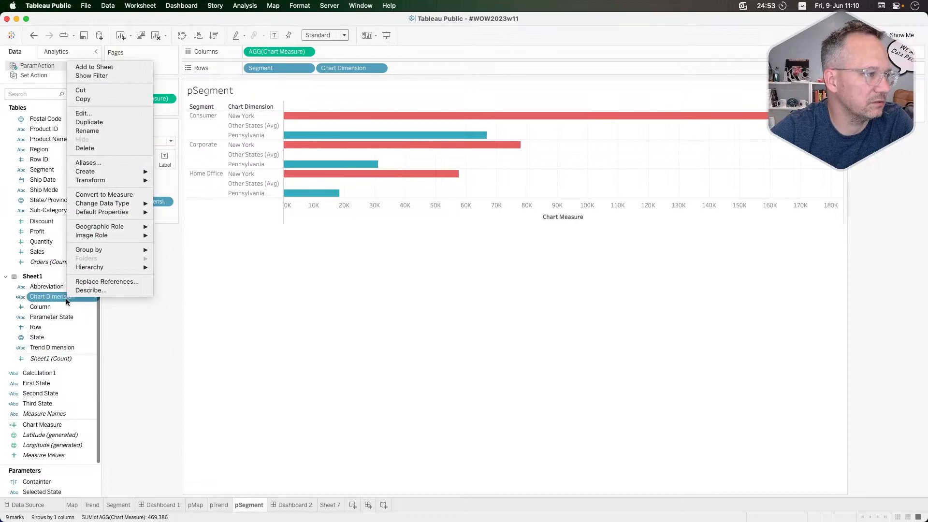
{"action": "left_click", "coordinate": [96, 114]}
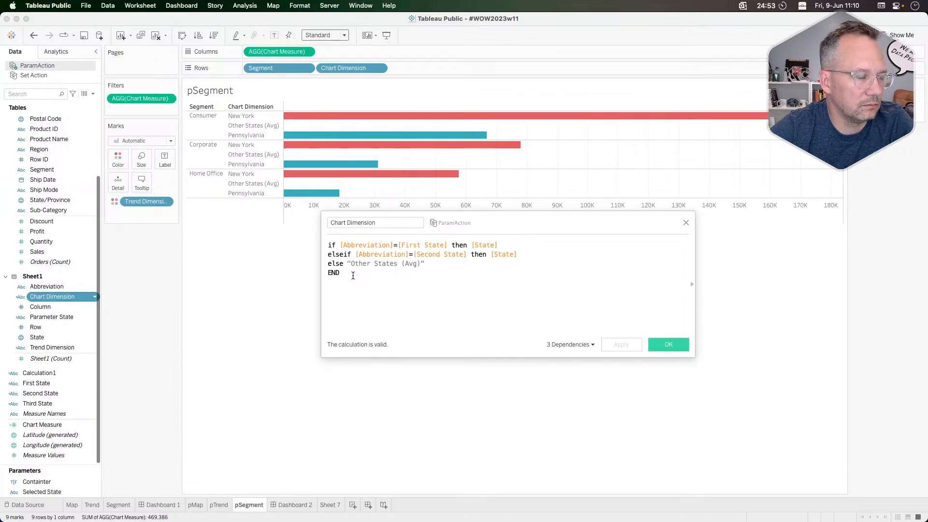
Try replacing the whole Chart Dimension formula with a condition starting if LEN([Selected State])
{"action": "left_click_drag", "start_coordinate": [347, 272], "coordinate": [327, 246]}
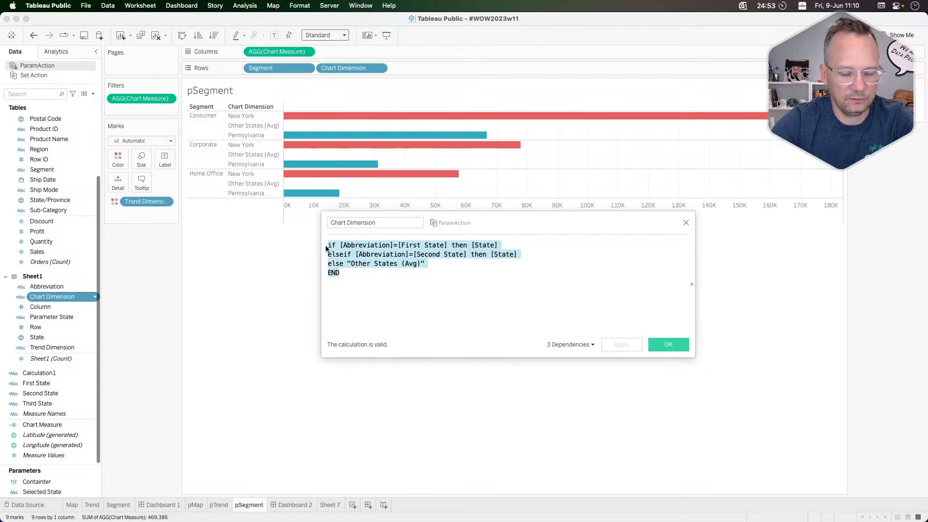
{"action": "type", "text": "if len"}
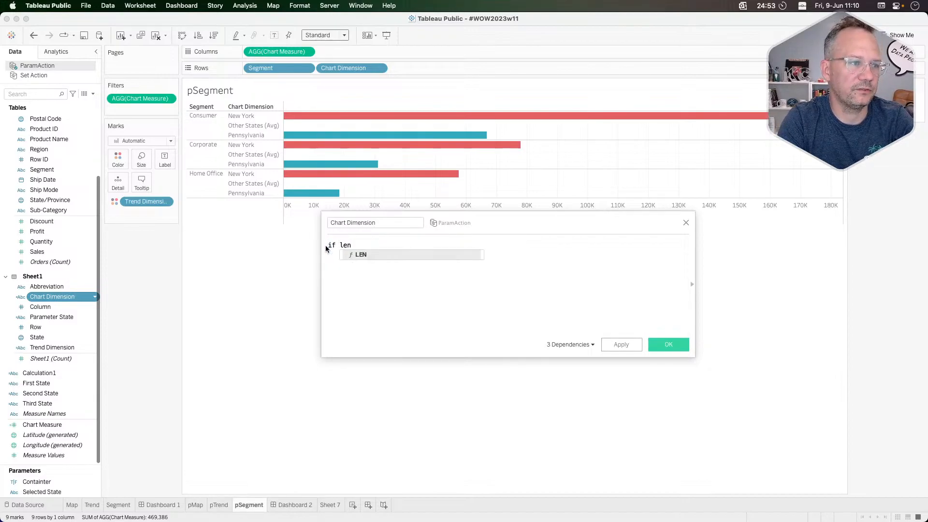
{"action": "key", "text": "Return"}
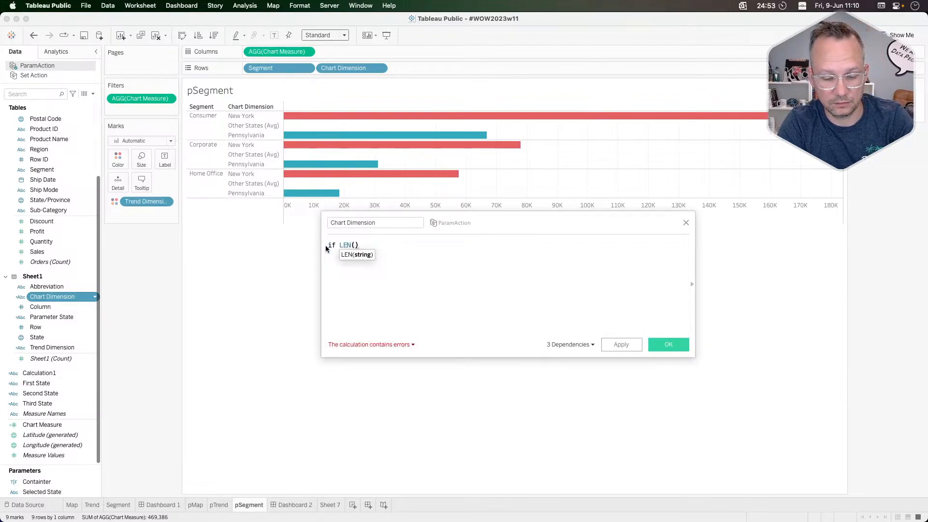
{"action": "type", "text": "par"}
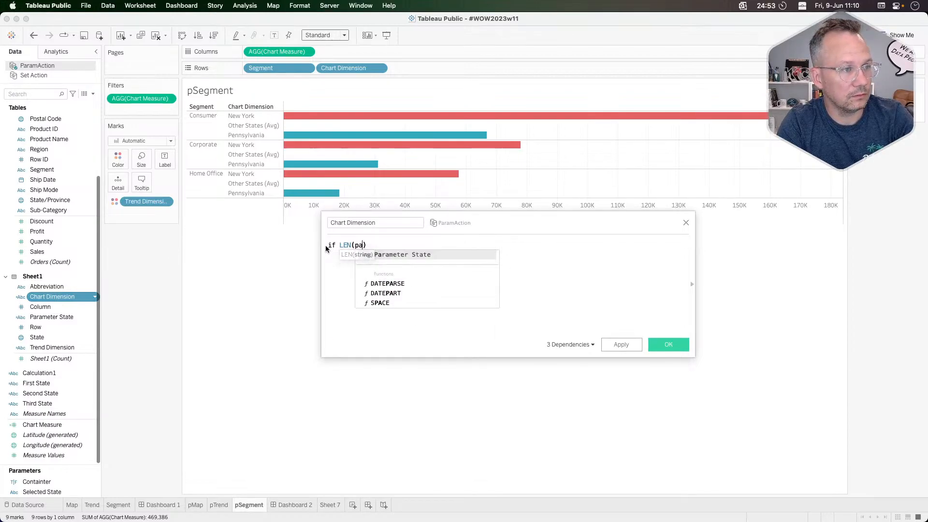
{"action": "key", "text": "Return"}
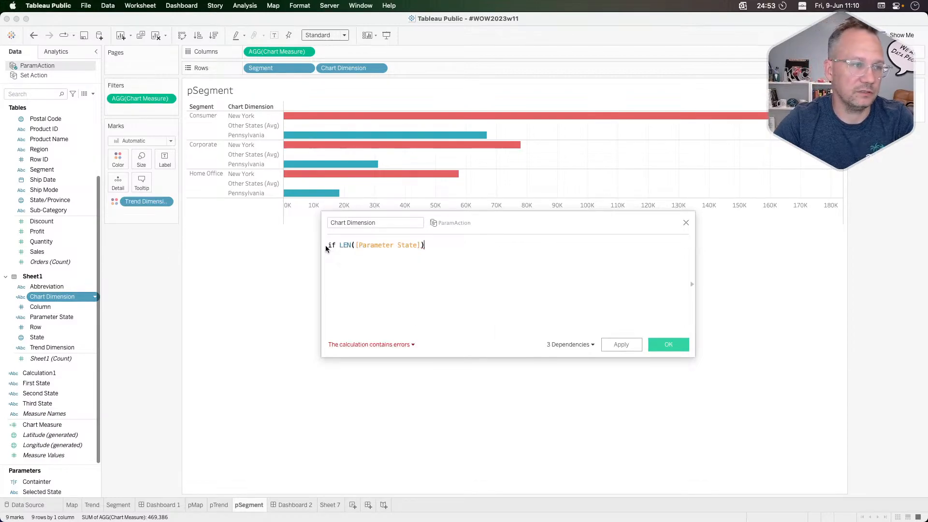
{"action": "double_click", "coordinate": [390, 245]}
{"action": "type", "text": "se"}
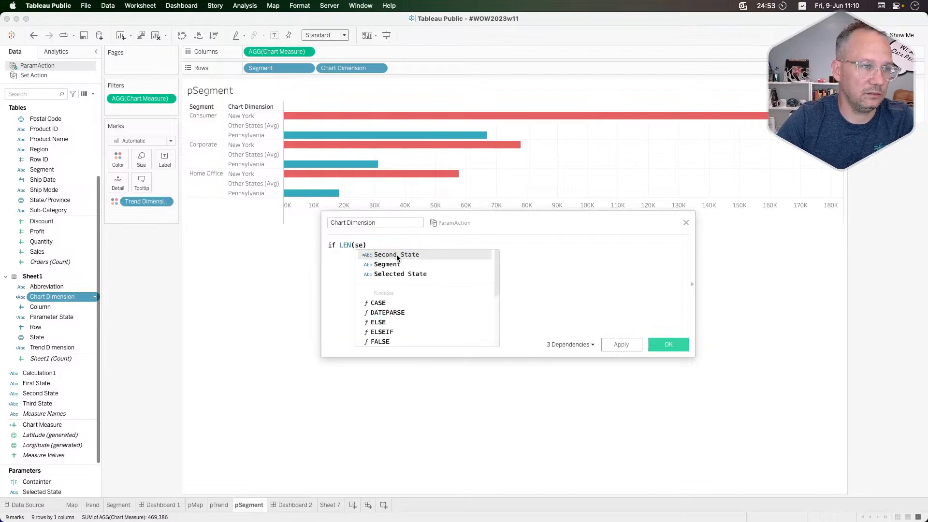
{"action": "left_click", "coordinate": [425, 274]}
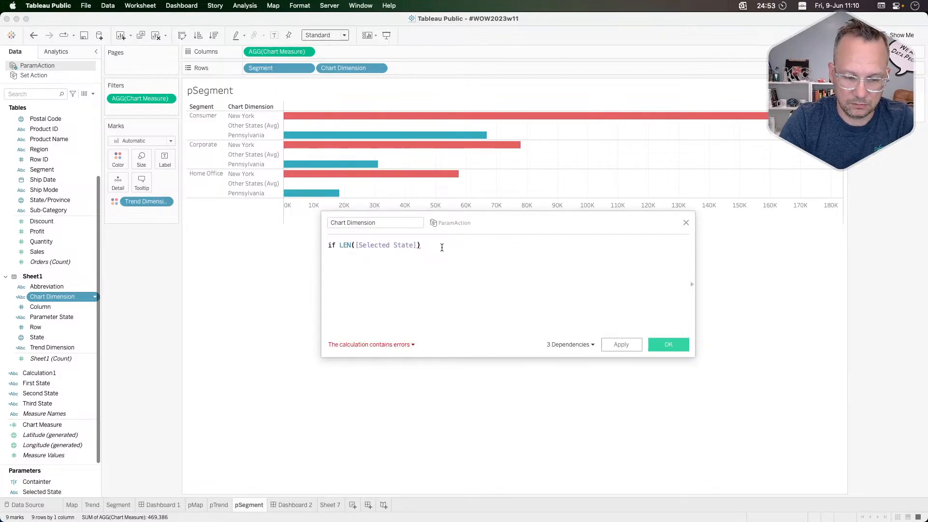
Try extending the length condition with <=6 then [State]
{"action": "type", "text": ">"}
{"action": "key", "text": "BackSpace"}
{"action": "type", "text": "."}
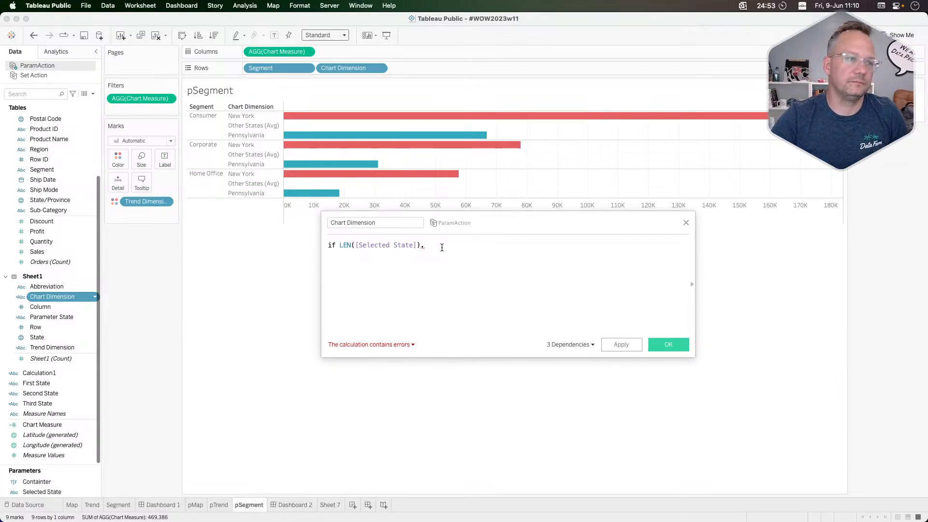
{"action": "key", "text": "BackSpace"}
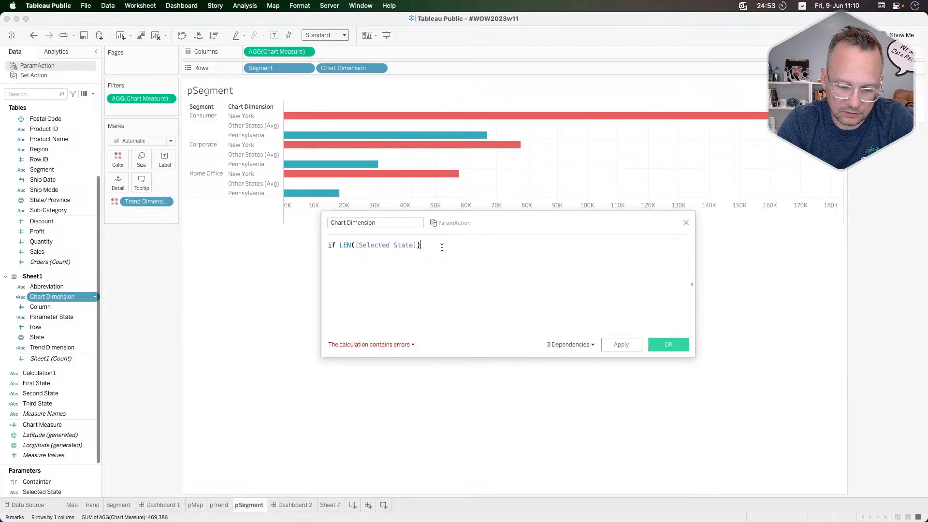
{"action": "type", "text": "<=6"}
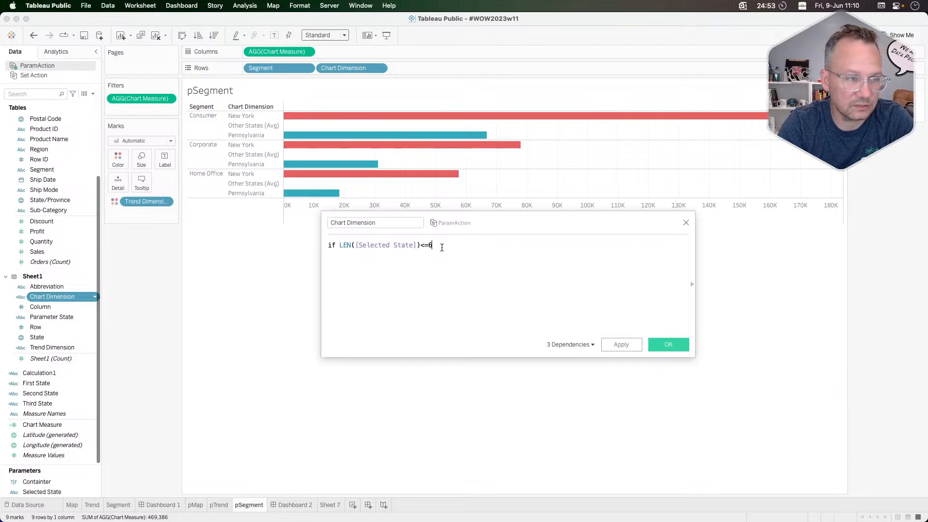
{"action": "type", "text": " then sta"}
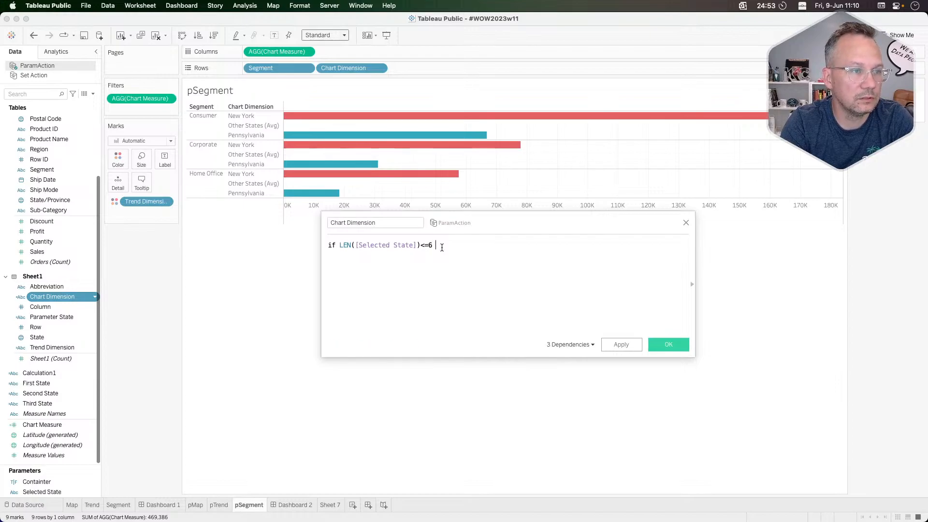
{"action": "type", "text": "t"}
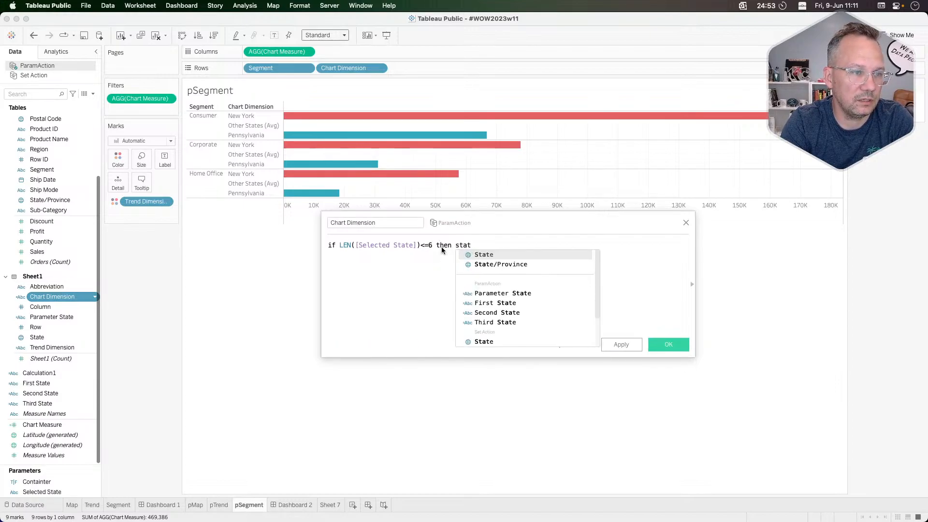
{"action": "key", "text": "Return"}
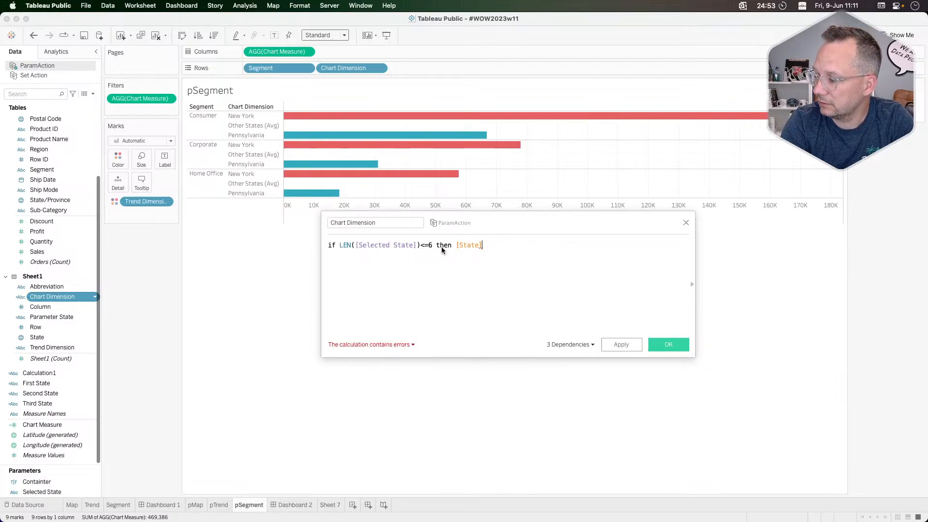
Delete the <=6 then [State] part, undo the edits back to the [Abbreviation] if/elseif formula, and apply it
{"action": "left_click_drag", "start_coordinate": [479, 246], "coordinate": [371, 245]}
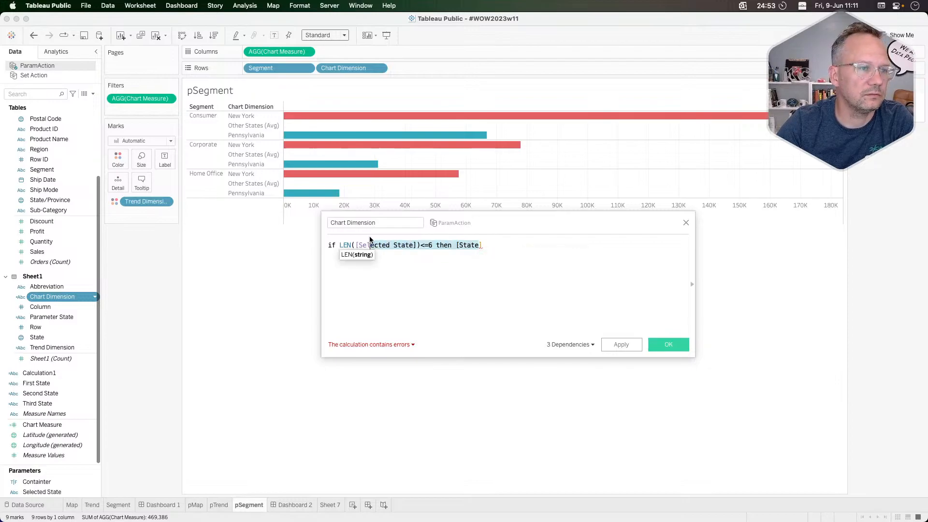
{"action": "left_click_drag", "start_coordinate": [492, 247], "coordinate": [292, 245]}
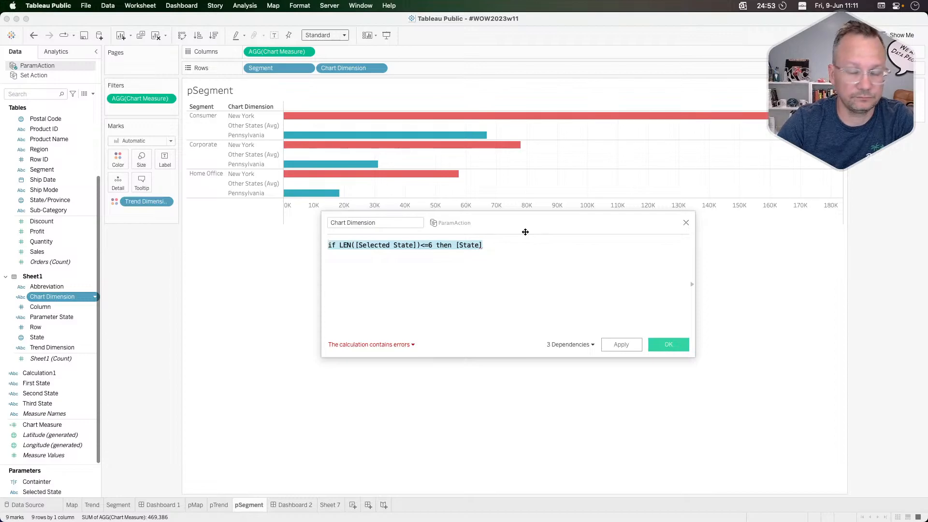
{"action": "left_click", "coordinate": [487, 245]}
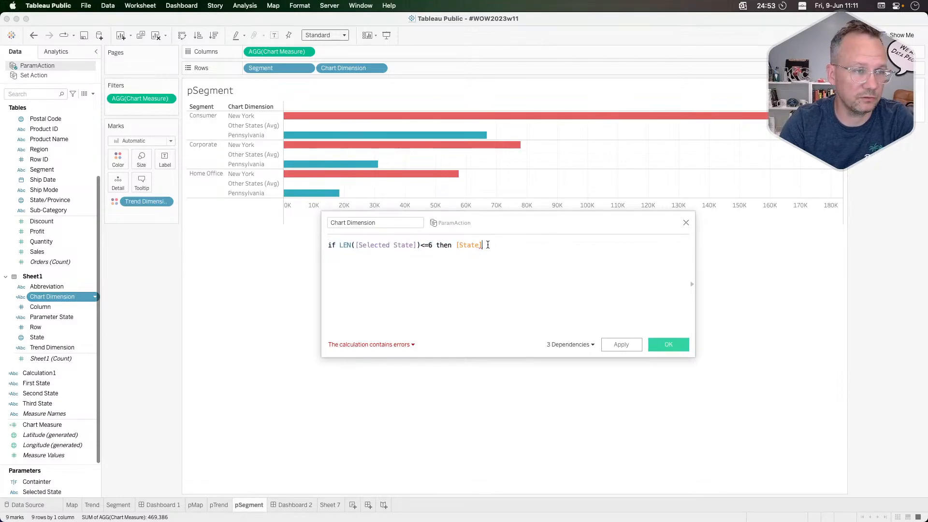
{"action": "key", "text": "BackSpace"}
{"action": "key", "text": "BackSpace"}
{"action": "key", "text": "BackSpace"}
{"action": "key", "text": "BackSpace"}
{"action": "key", "text": "BackSpace"}
{"action": "key", "text": "BackSpace"}
{"action": "key", "text": "BackSpace"}
{"action": "key", "text": "BackSpace"}
{"action": "key", "text": "BackSpace"}
{"action": "key", "text": "BackSpace"}
{"action": "key", "text": "BackSpace"}
{"action": "key", "text": "BackSpace"}
{"action": "key", "text": "BackSpace"}
{"action": "key", "text": "BackSpace"}
{"action": "key", "text": "BackSpace"}
{"action": "key", "text": "BackSpace"}
{"action": "key", "text": "BackSpace"}
{"action": "key", "text": "BackSpace"}
{"action": "key", "text": "BackSpace"}
{"action": "key", "text": "BackSpace"}
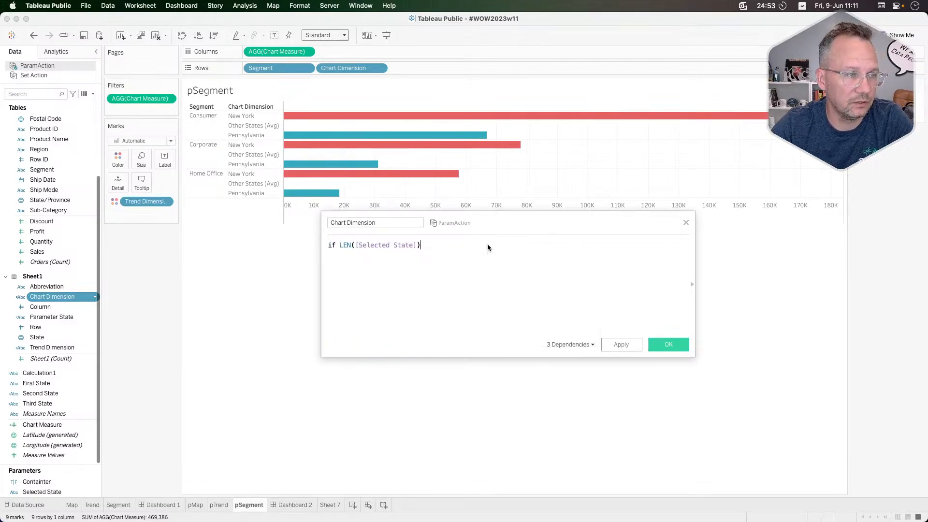
{"action": "type", "text": "se"}
{"action": "key", "text": "super+z"}
{"action": "key", "text": "super+z"}
{"action": "key", "text": "super+z"}
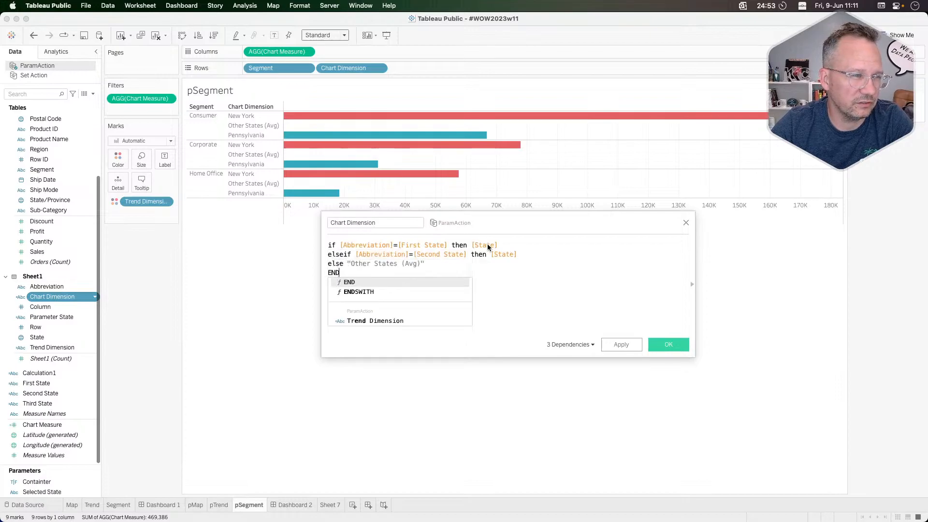
{"action": "left_click", "coordinate": [487, 269]}
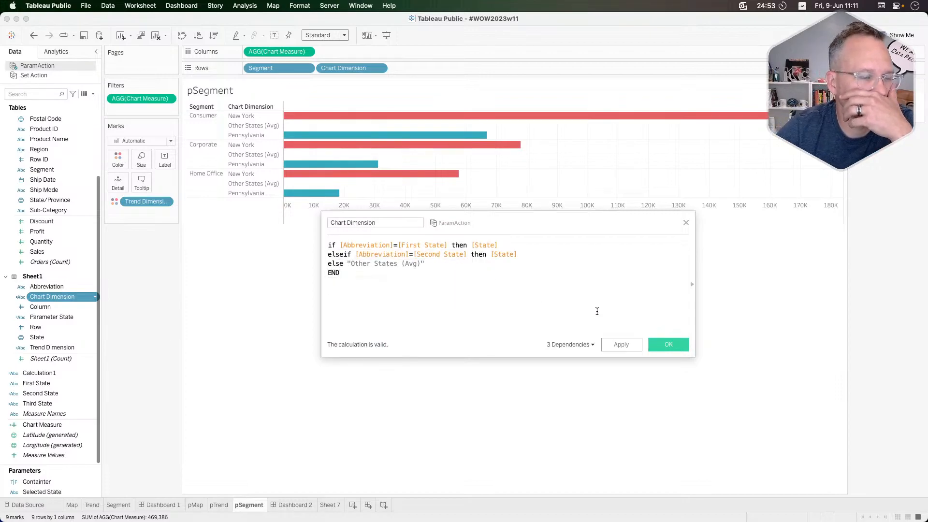
{"action": "left_click", "coordinate": [622, 343]}
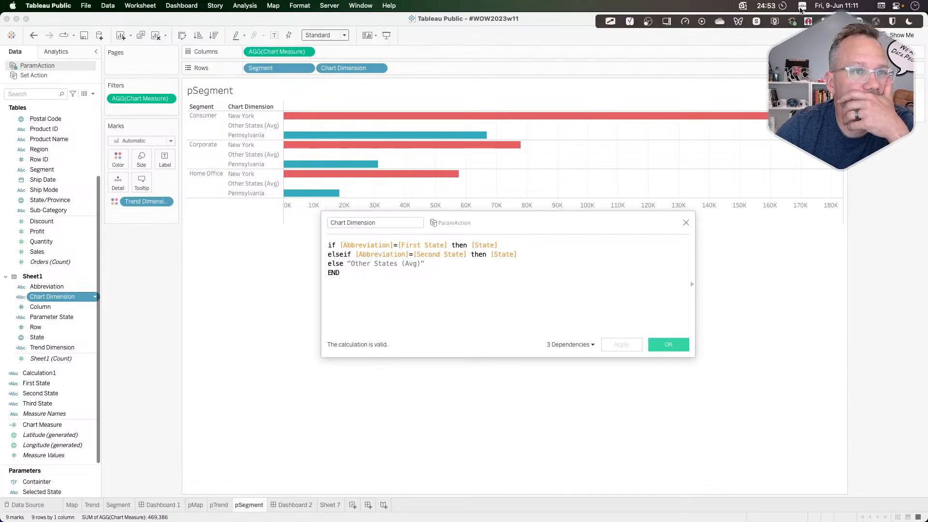
Switch to InstantView, disconnect the mirrored display and connect it again
{"action": "left_click", "coordinate": [773, 20]}
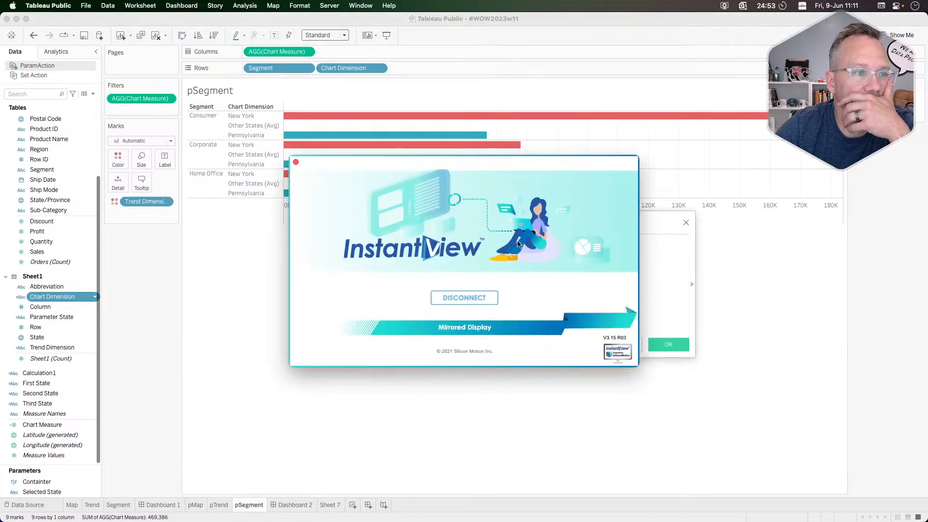
{"action": "left_click", "coordinate": [463, 297]}
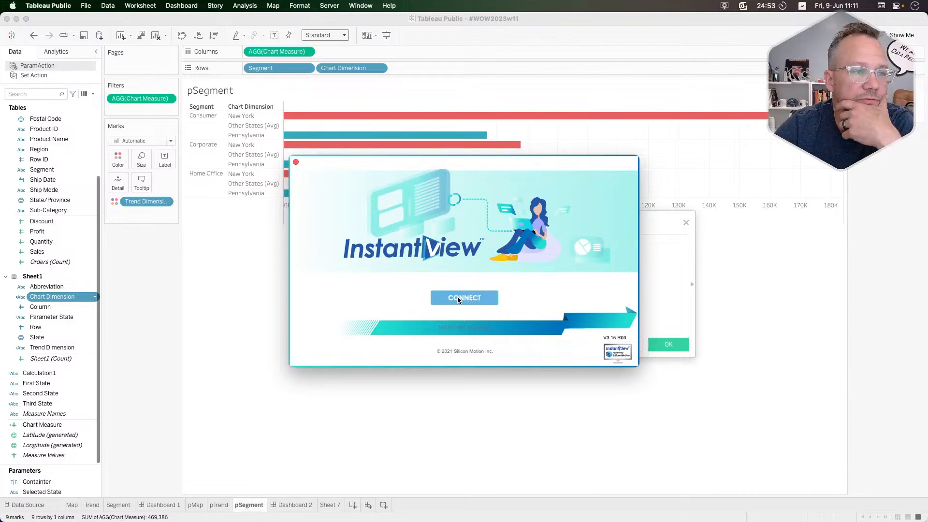
{"action": "left_click", "coordinate": [464, 297]}
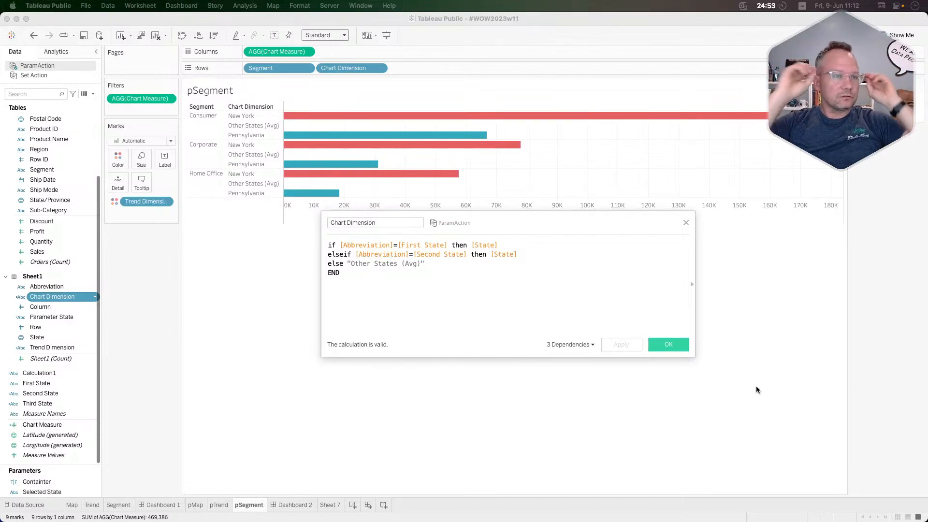
Replace the whole Chart Dimension formula with the opening condition if [First State]<>'' and [Second State]<>''
{"action": "left_click", "coordinate": [361, 292]}
{"action": "left_click_drag", "start_coordinate": [355, 286], "coordinate": [310, 231]}
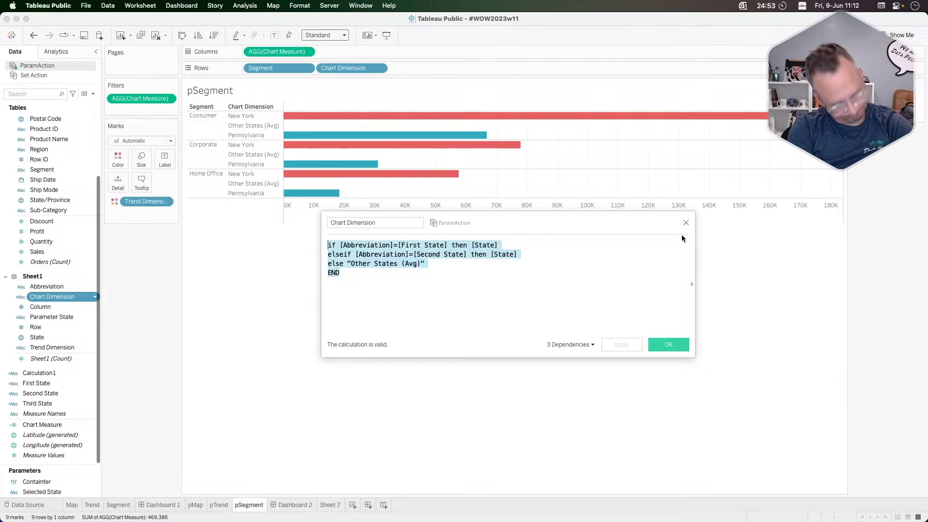
{"action": "type", "text": "if fi"}
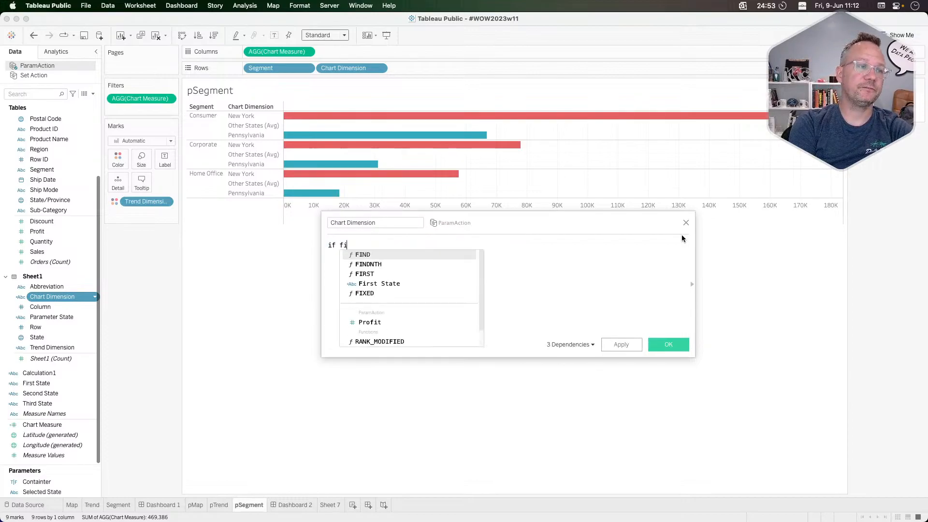
{"action": "key", "text": "Down"}
{"action": "key", "text": "Down"}
{"action": "key", "text": "Down"}
{"action": "key", "text": "Return"}
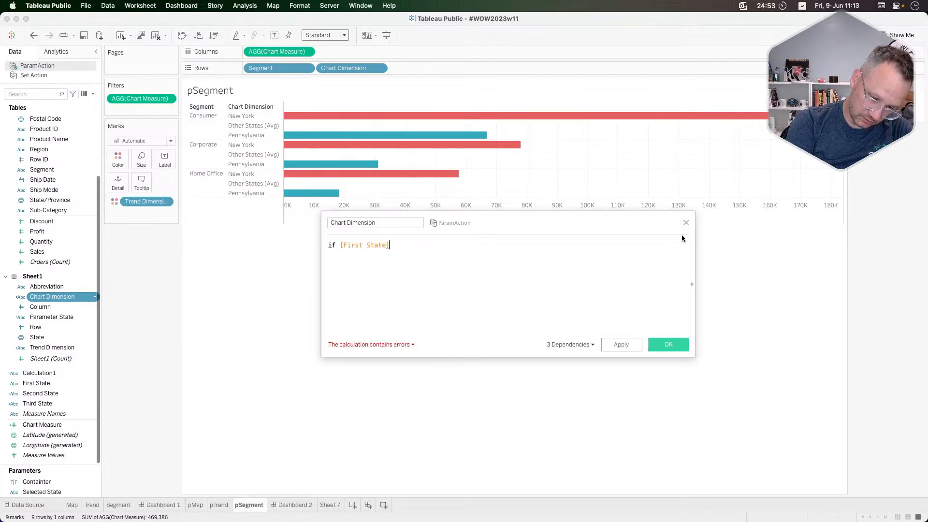
{"action": "type", "text": "<>\"\""}
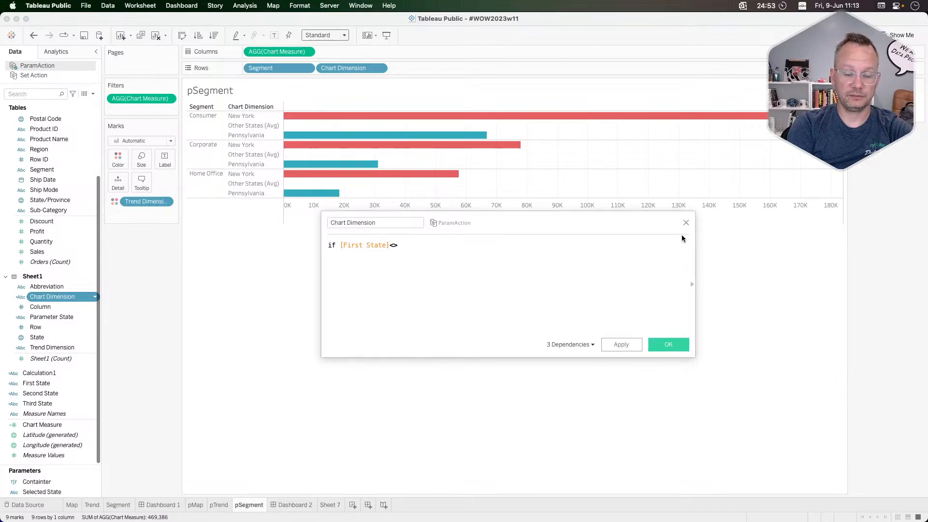
{"action": "type", "text": "'"}
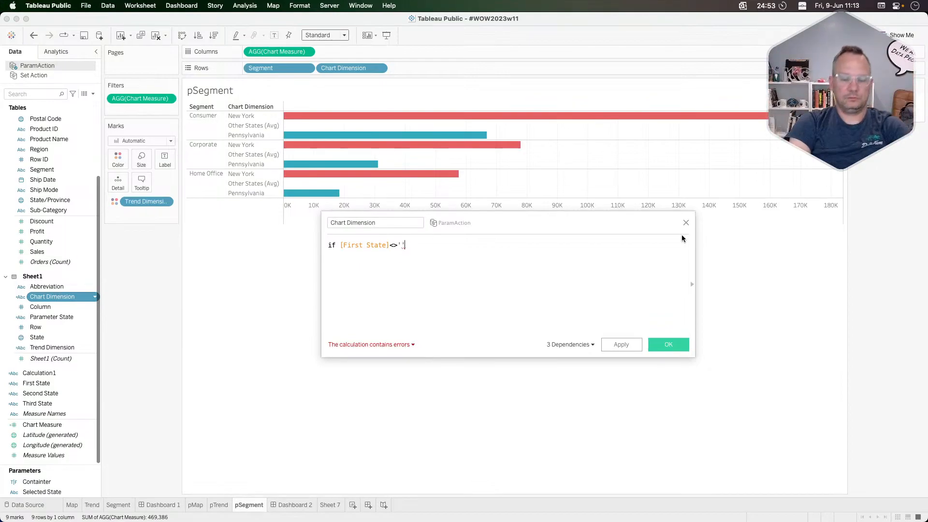
{"action": "type", "text": "and [Second State]"}
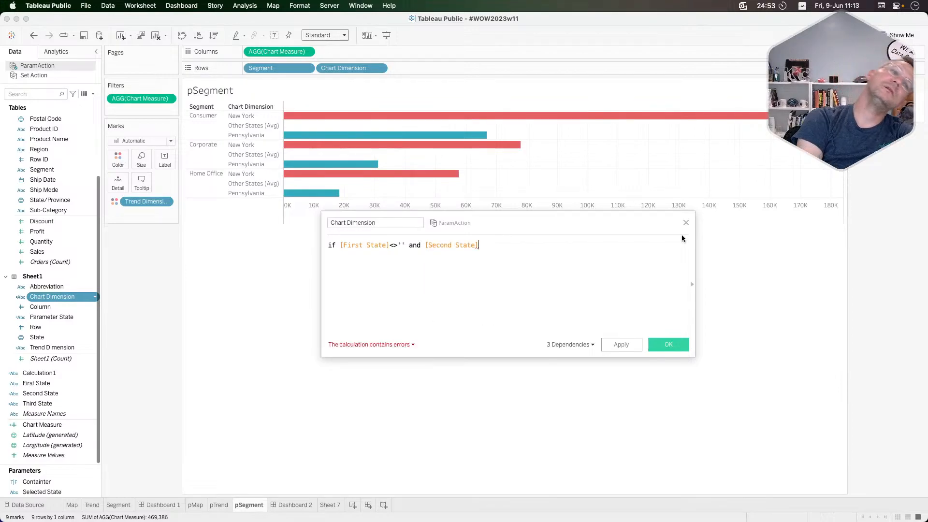
{"action": "type", "text": "<>''"}
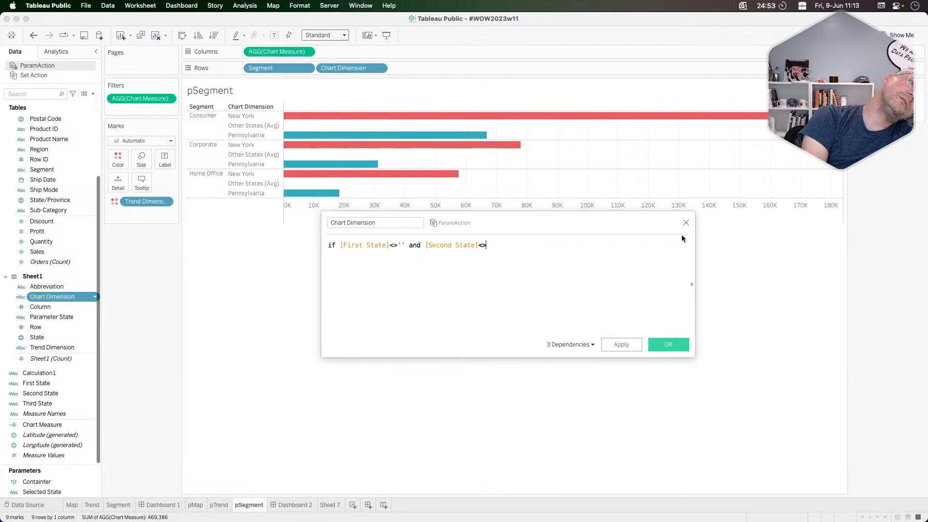
Add an indented nested condition if [First State]=[Abbreviation] beneath the opening condition
{"action": "key", "text": "Return"}
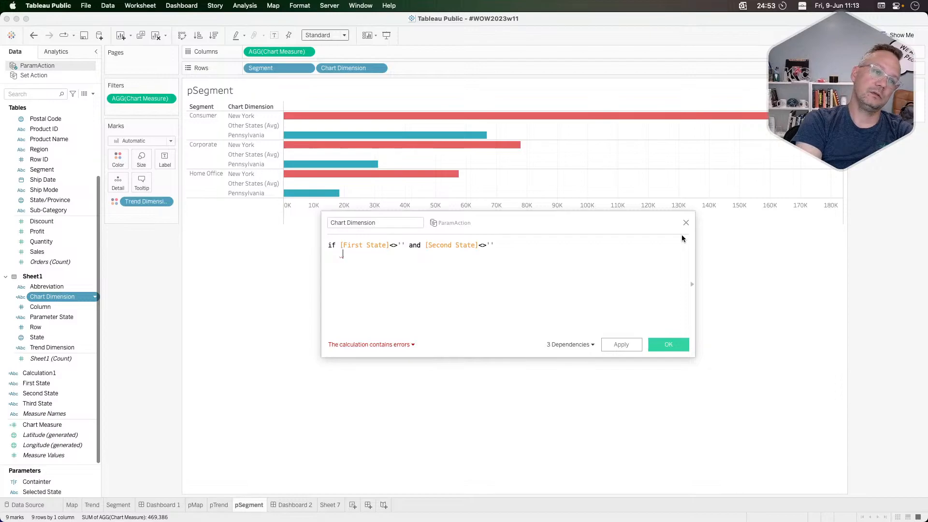
{"action": "type", "text": "if fis"}
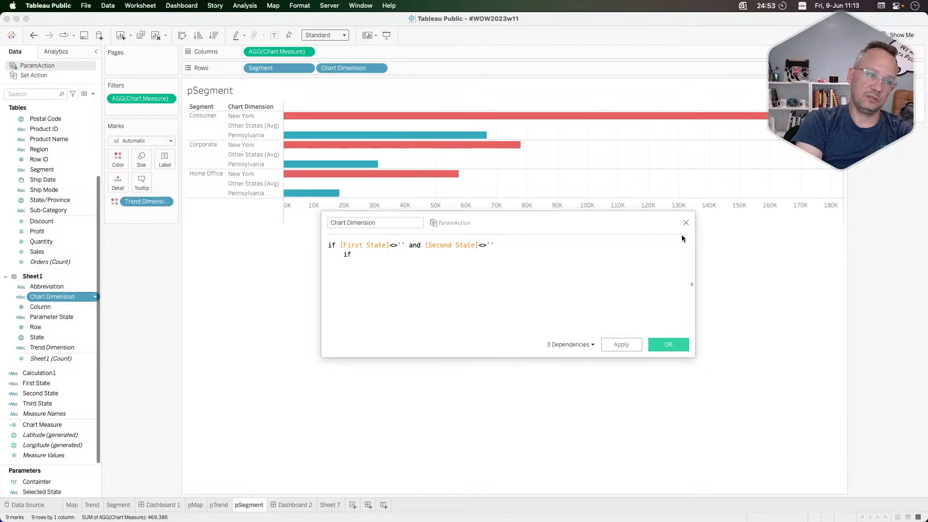
{"action": "key", "text": "BackSpace"}
{"action": "type", "text": "ri"}
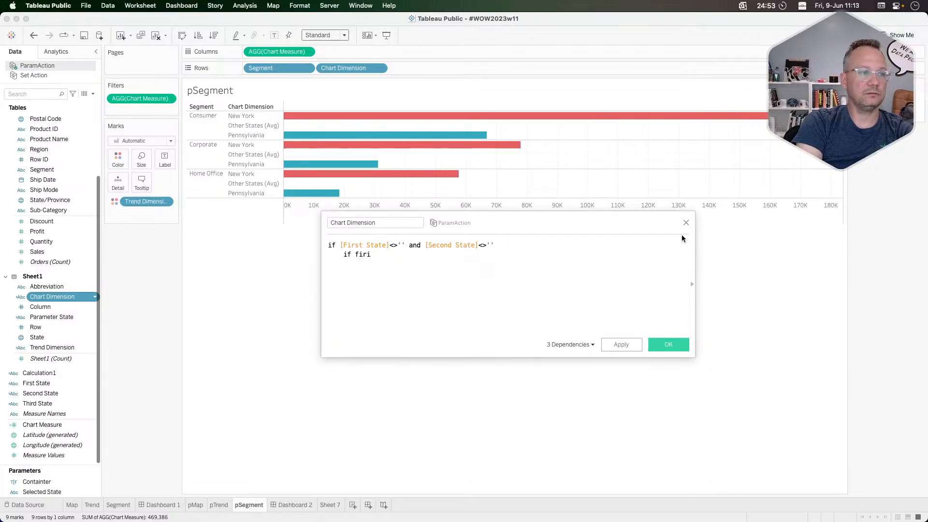
{"action": "key", "text": "BackSpace"}
{"action": "key", "text": "BackSpace"}
{"action": "key", "text": "Down"}
{"action": "key", "text": "Down"}
{"action": "key", "text": "Down"}
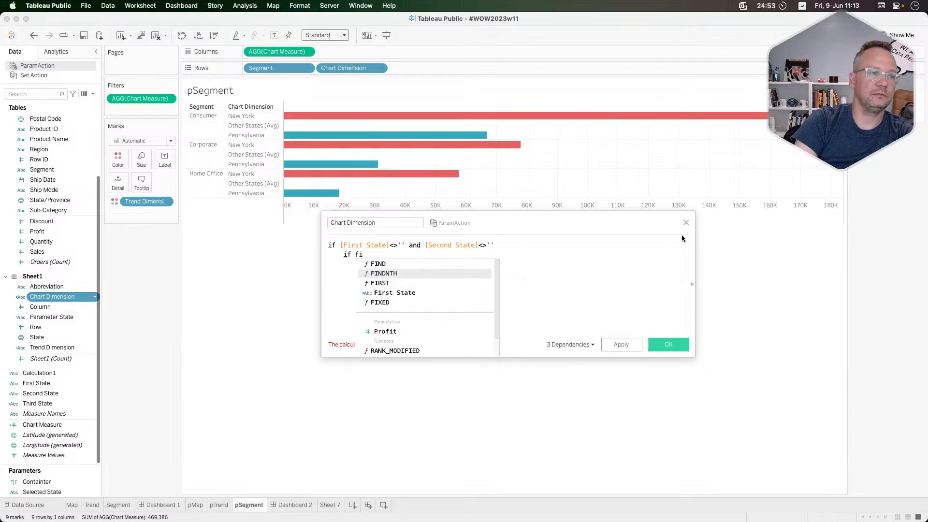
{"action": "key", "text": "Return"}
{"action": "type", "text": "'"}
{"action": "key", "text": "BackSpace"}
{"action": "type", "text": "=[Abbreviation]"}
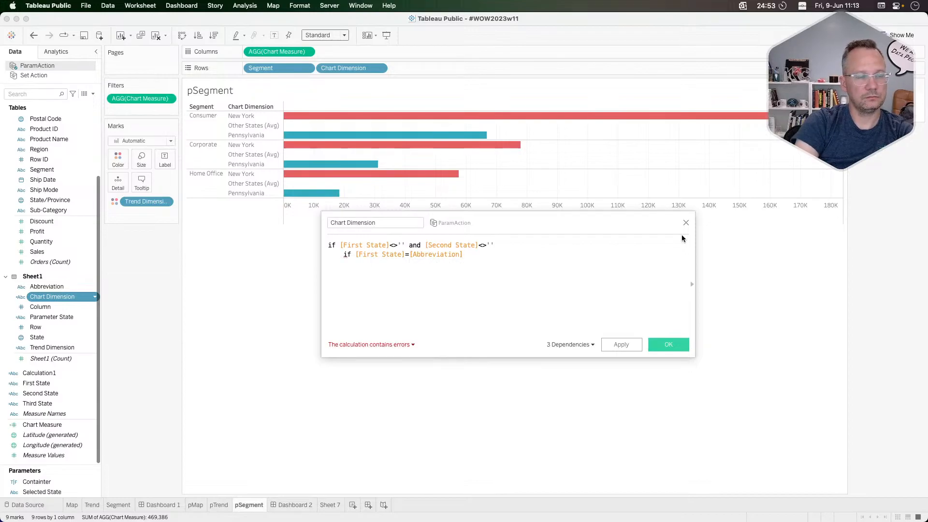
Complete the opening condition with then, and the nested one with then [State] else "Other States (Avg)" END
{"action": "left_click", "coordinate": [514, 246]}
{"action": "type", "text": "then"}
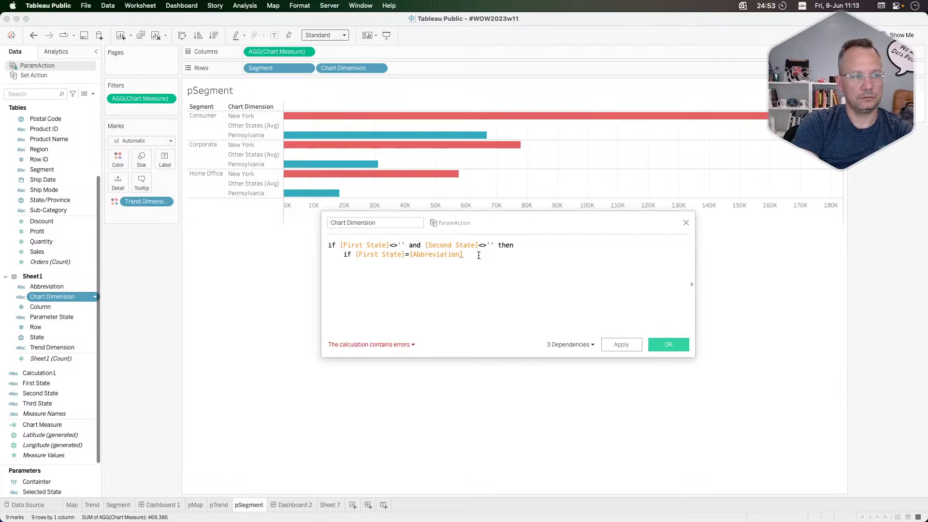
{"action": "type", "text": "then "}
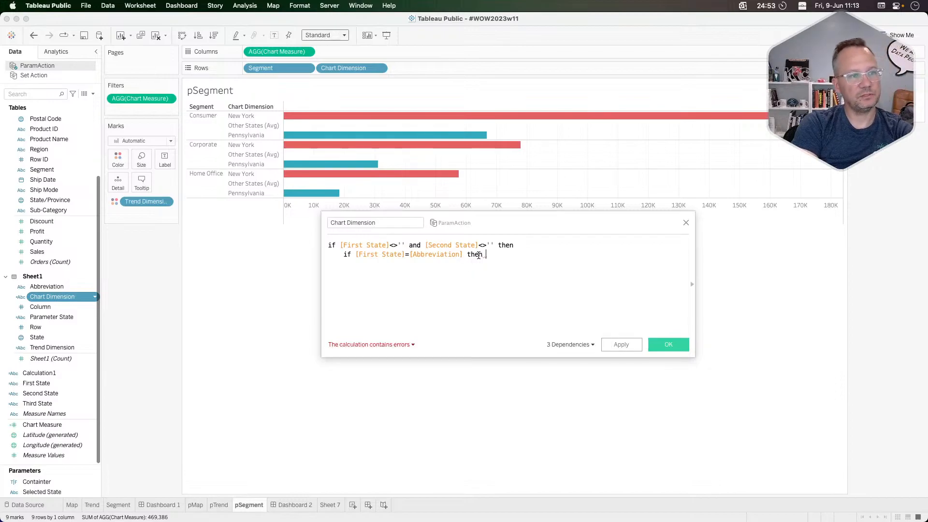
{"action": "type", "text": "stat"}
{"action": "key", "text": "Return"}
{"action": "type", "text": "el"}
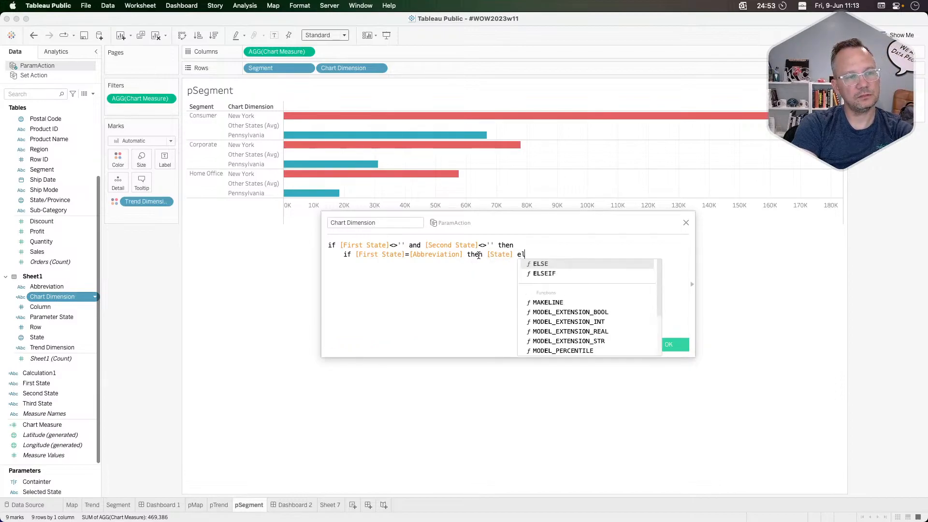
{"action": "type", "text": "se \"Other States (A"}
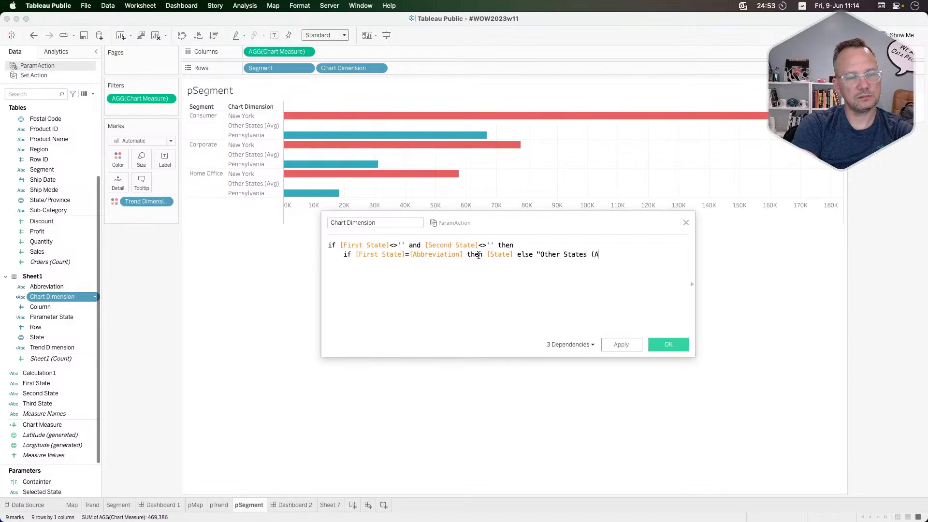
{"action": "type", "text": "vg)\""}
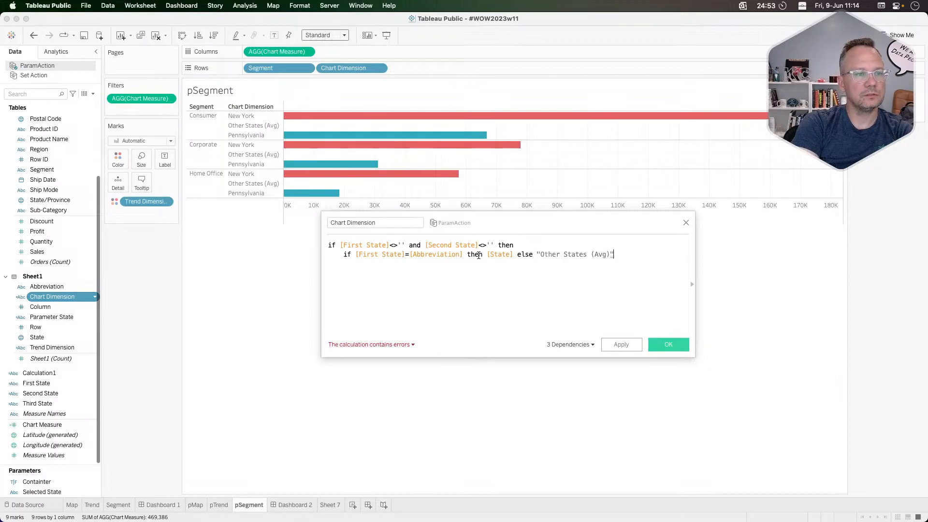
{"action": "type", "text": " END"}
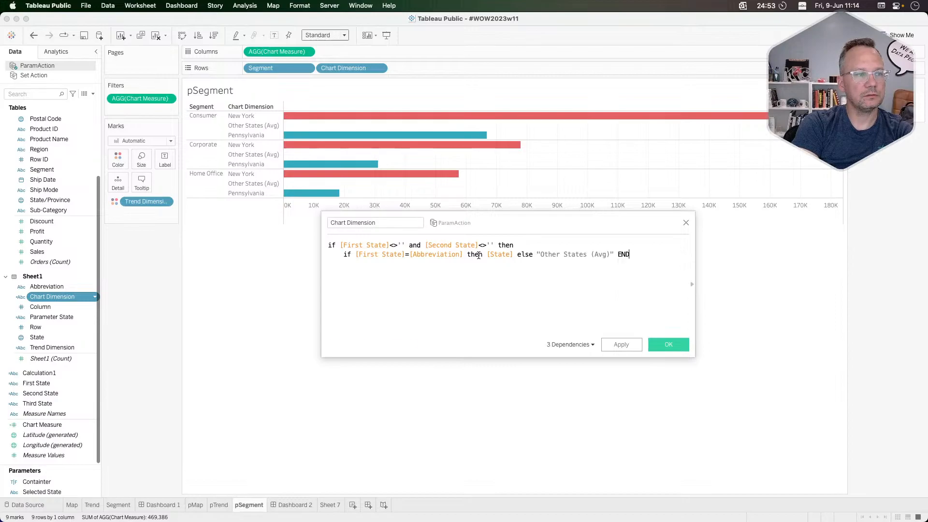
Start a second branch on a new line with elseif [First State]<>'' and [Second State]=
{"action": "key", "text": "Return"}
{"action": "type", "text": "elseif first"}
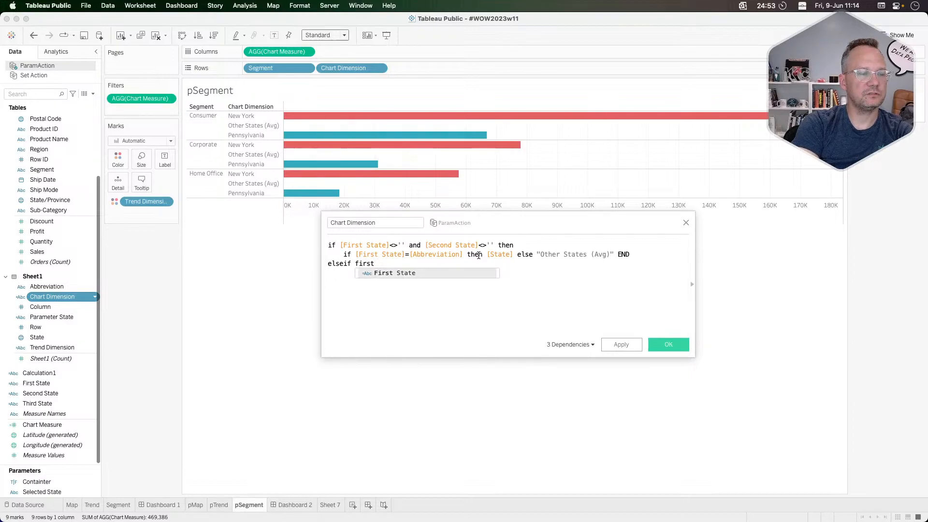
{"action": "key", "text": "Return"}
{"action": "type", "text": "<>''"}
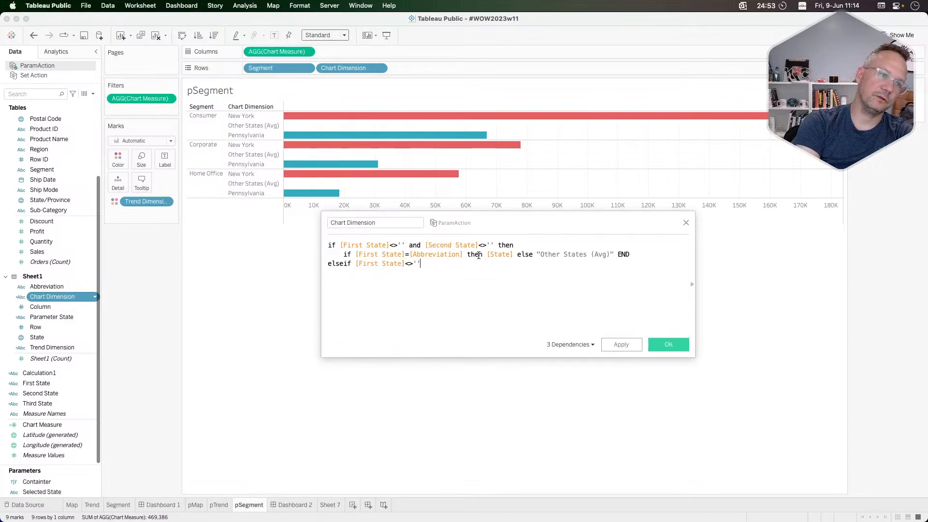
{"action": "type", "text": " and "}
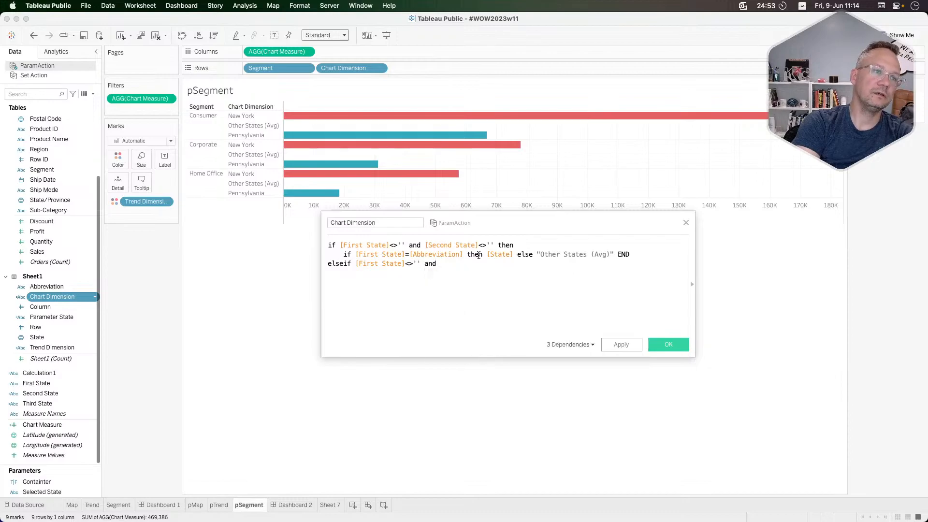
{"action": "type", "text": "sec"}
{"action": "key", "text": "Return"}
{"action": "type", "text": "="}
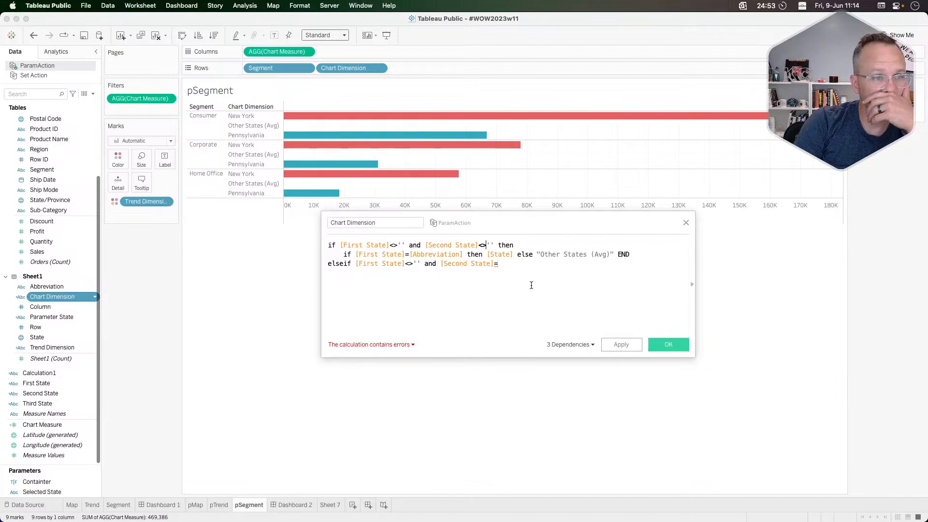
Change the opening condition to [Second State]='' and the elseif condition to [Second State]<>''
{"action": "key", "text": "BackSpace"}
{"action": "key", "text": "BackSpace"}
{"action": "type", "text": "="}
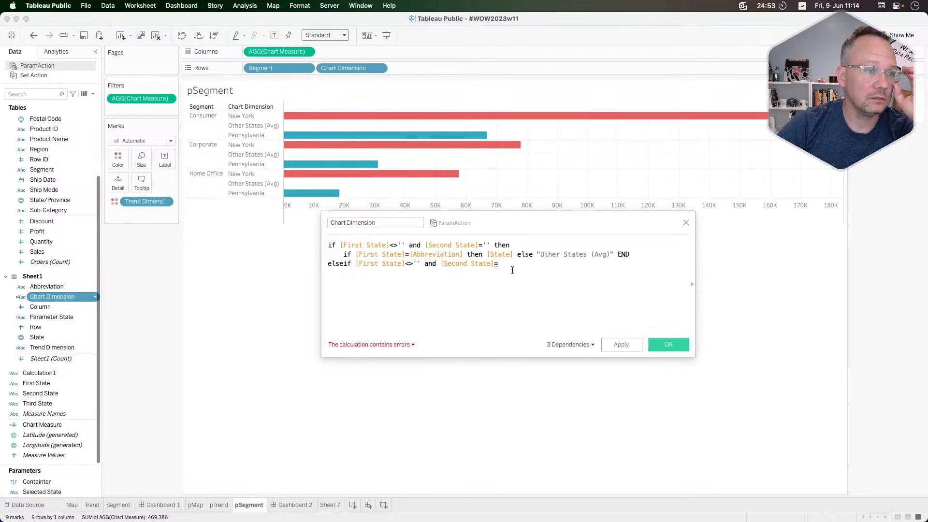
{"action": "key", "text": "BackSpace"}
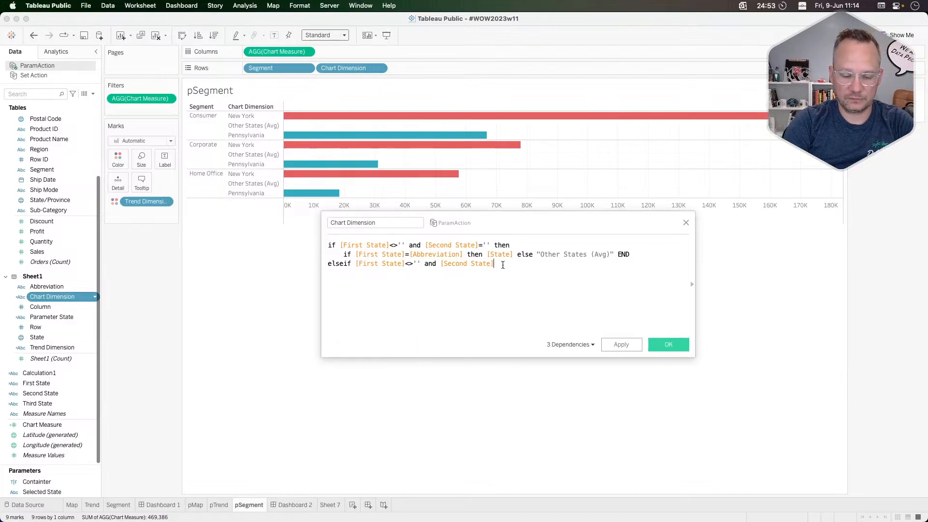
{"action": "type", "text": "<>"}
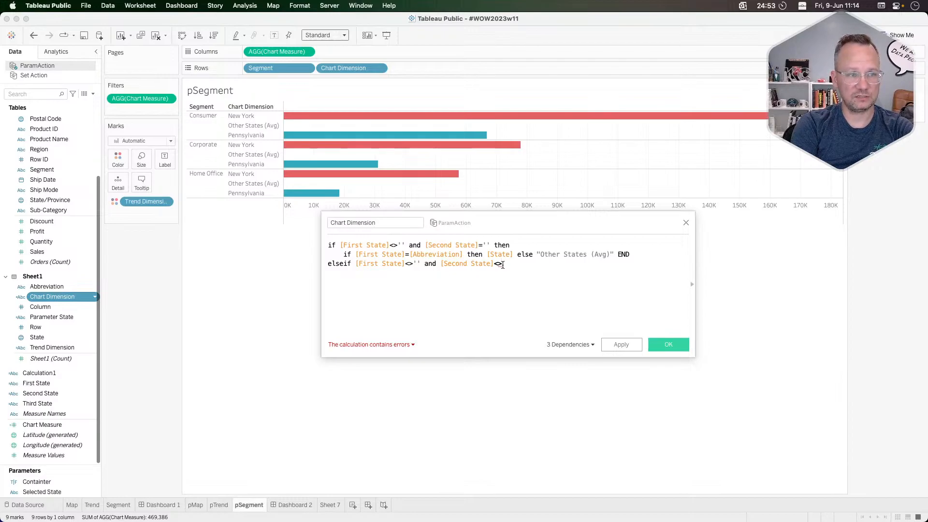
{"action": "type", "text": "''"}
Finish the elseif line with then and begin its nested condition if [First State]=[Abbreviation]
{"action": "key", "text": "Return"}
{"action": "key", "text": "Tab"}
{"action": "type", "text": "then"}
{"action": "key", "text": "Return"}
{"action": "type", "text": "if firs"}
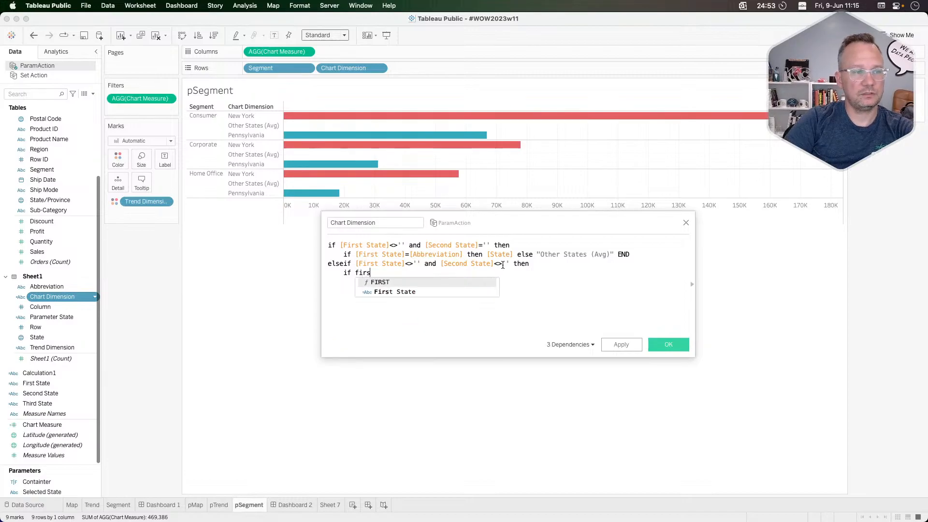
{"action": "key", "text": "Down"}
{"action": "key", "text": "Return"}
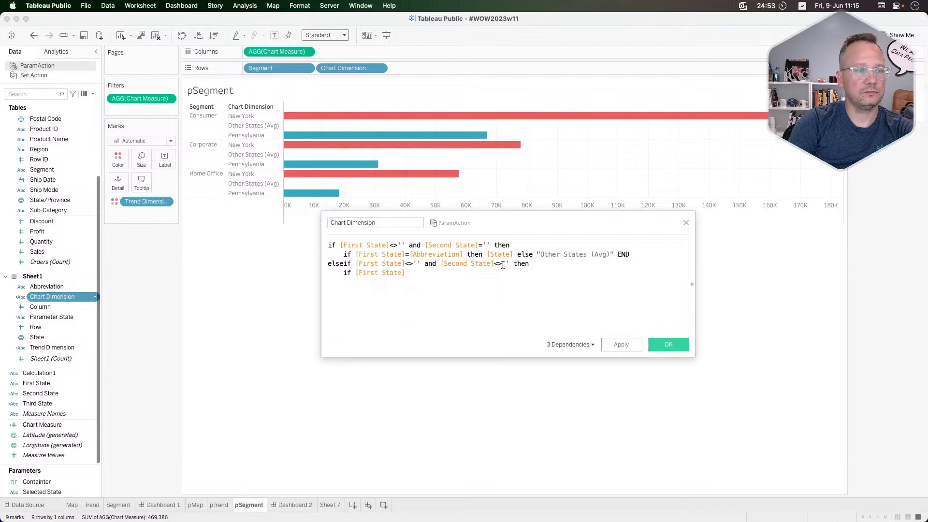
{"action": "type", "text": "=abb"}
{"action": "key", "text": "Return"}
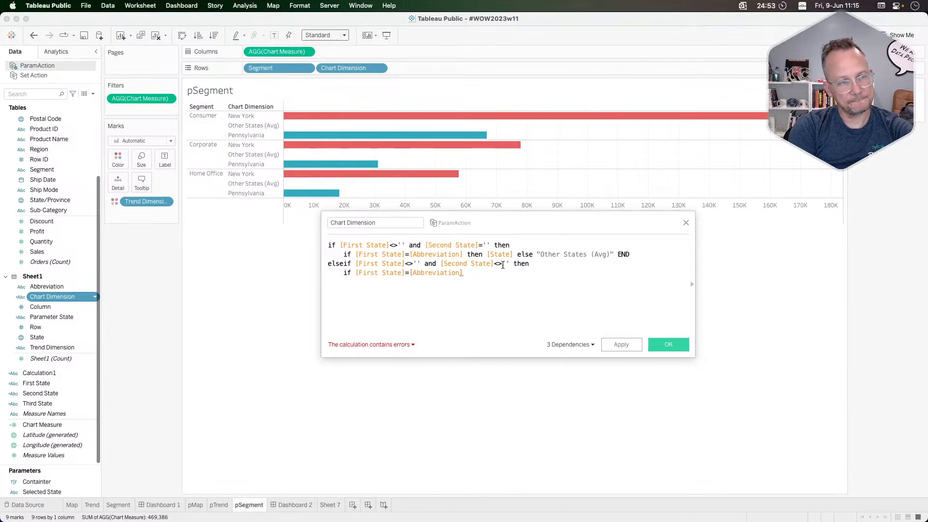
Extend the nested condition with or [Second State]=[Abbreviation] then [State] END, close the formula with END, and apply it
{"action": "type", "text": "or"}
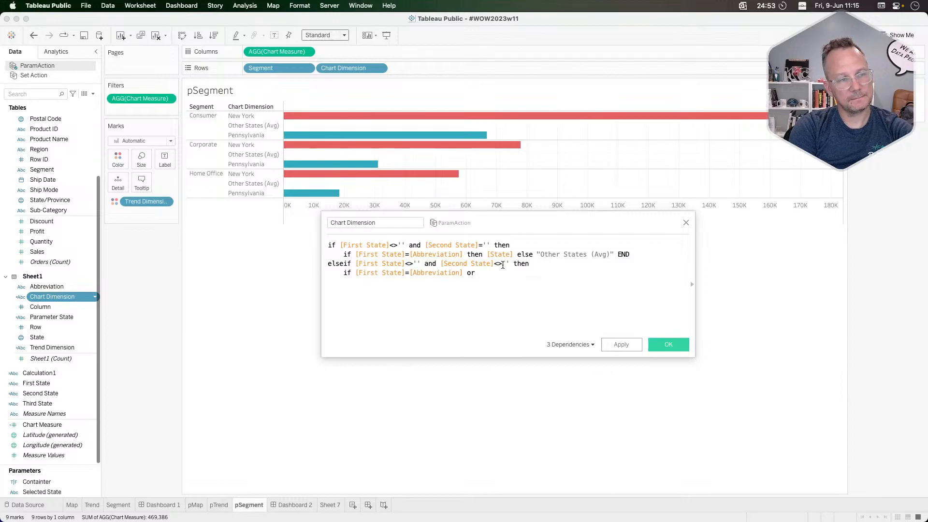
{"action": "type", "text": " [Second State]=[Abbreviation] then state"}
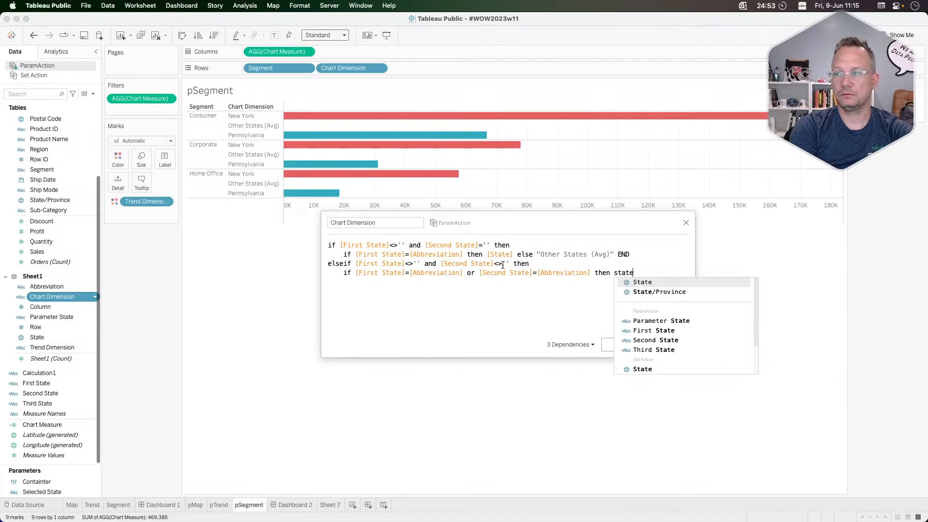
{"action": "key", "text": "Return"}
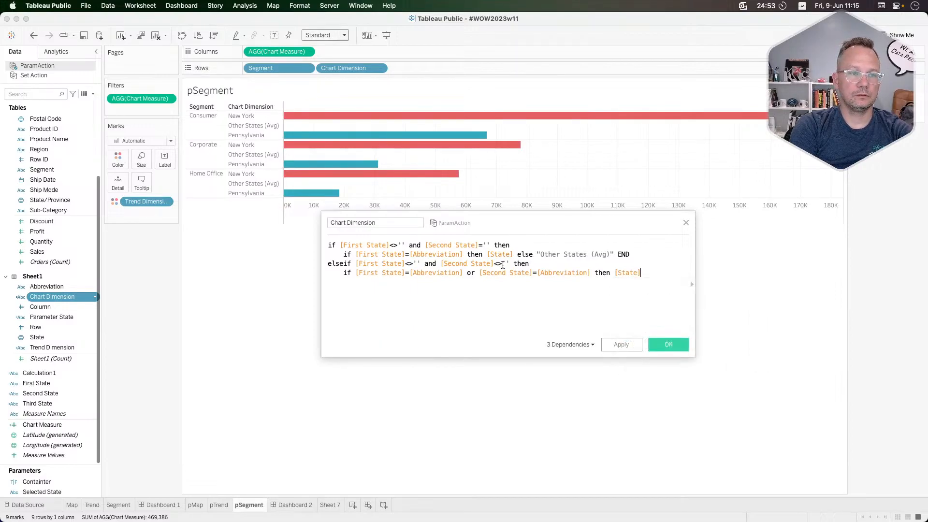
{"action": "type", "text": "END"}
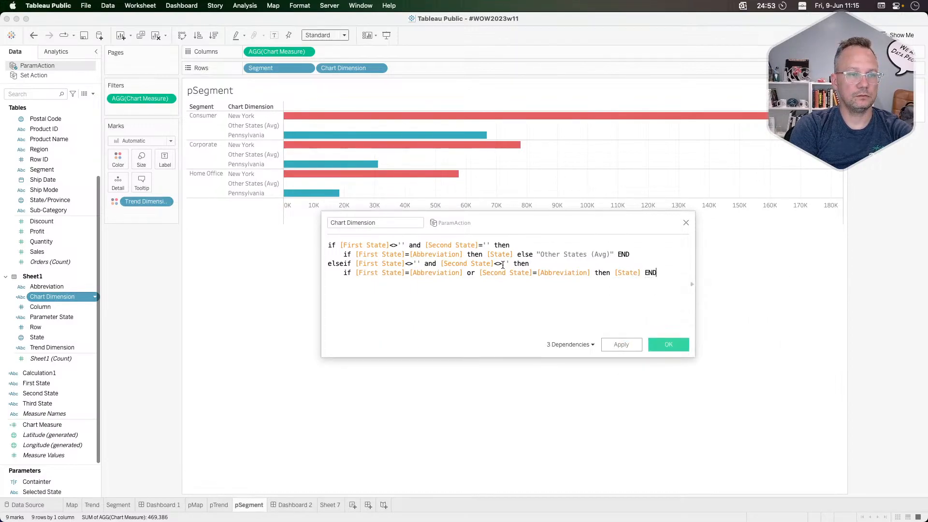
{"action": "key", "text": "Return"}
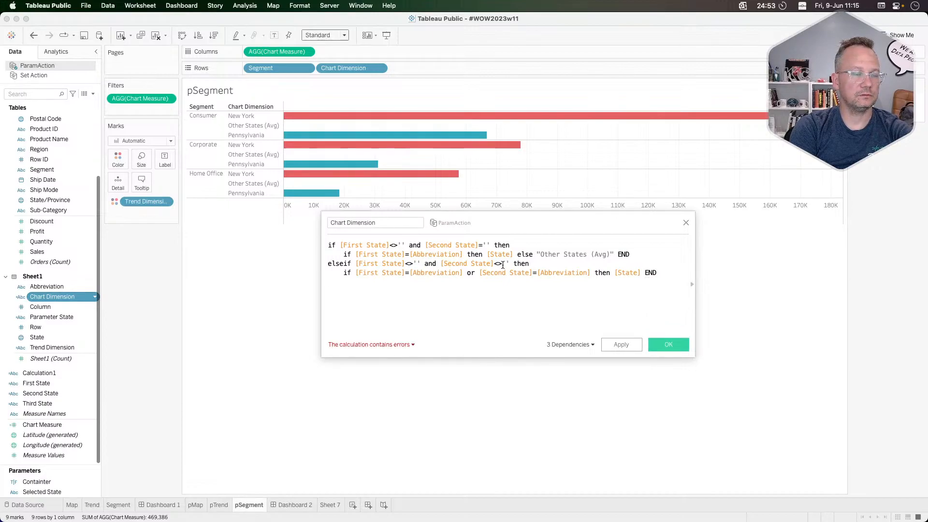
{"action": "type", "text": "END"}
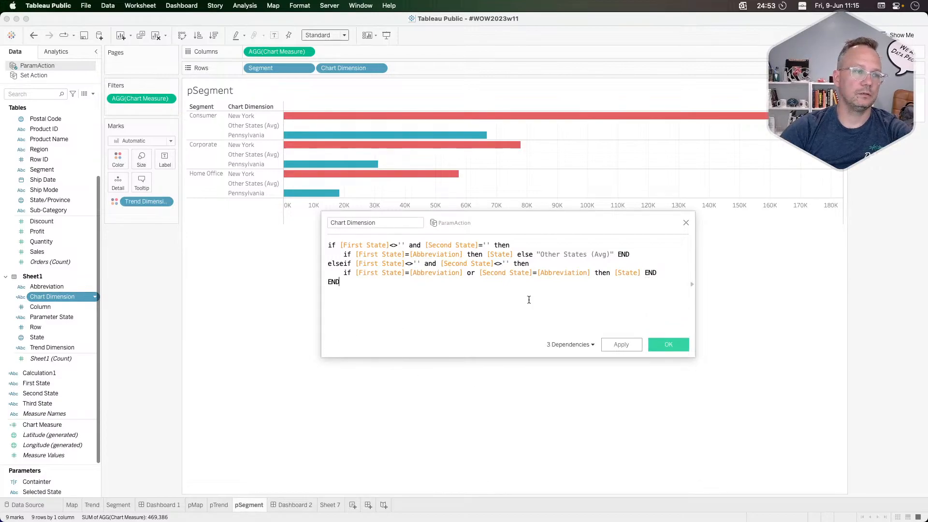
{"action": "left_click", "coordinate": [618, 344]}
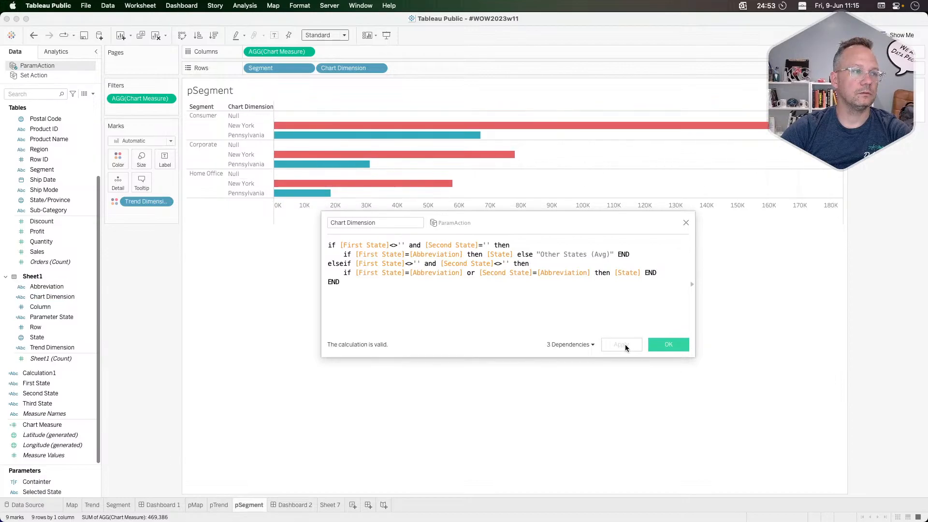
Close the Chart Dimension formula and exclude the Null value from the pSegment chart
{"action": "left_click", "coordinate": [660, 344]}
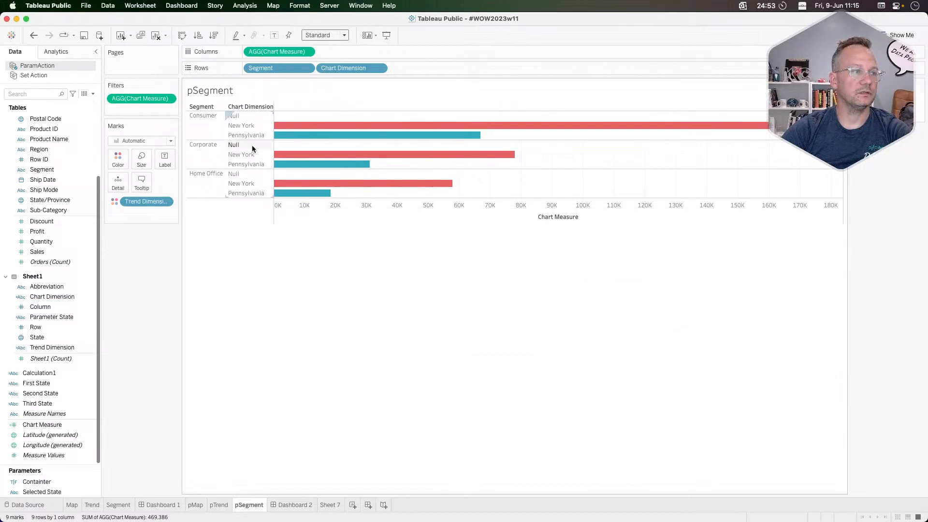
{"action": "right_click", "coordinate": [243, 117]}
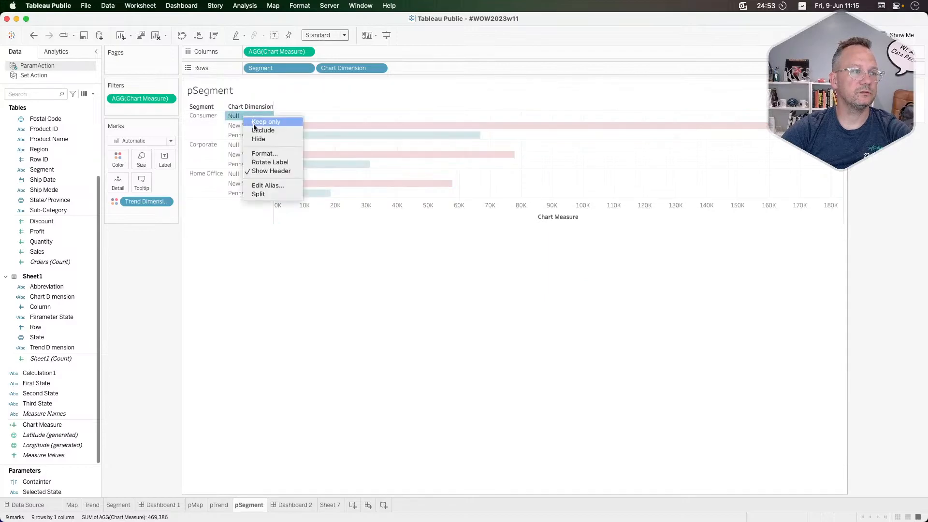
{"action": "left_click", "coordinate": [258, 129]}
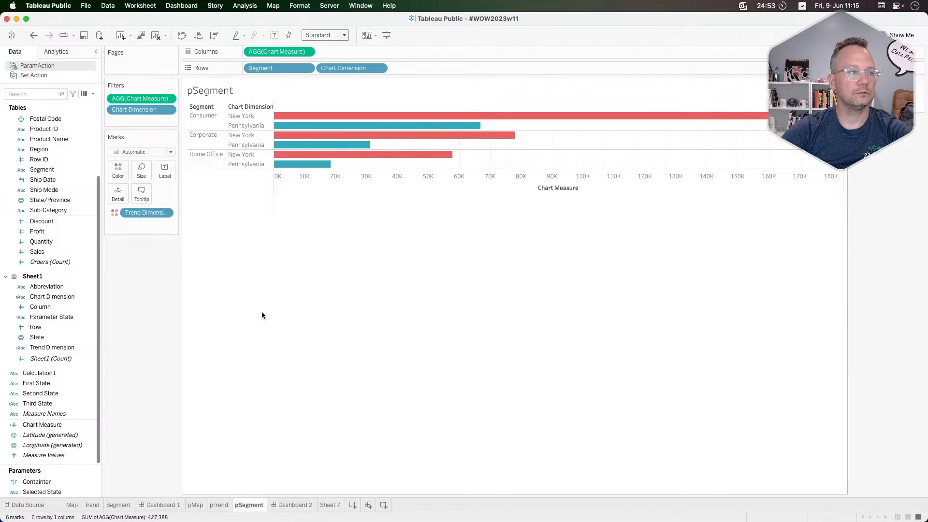
Clear the state selection on Dashboard 2's hex map and select Missouri as the only state
{"action": "left_click", "coordinate": [221, 505]}
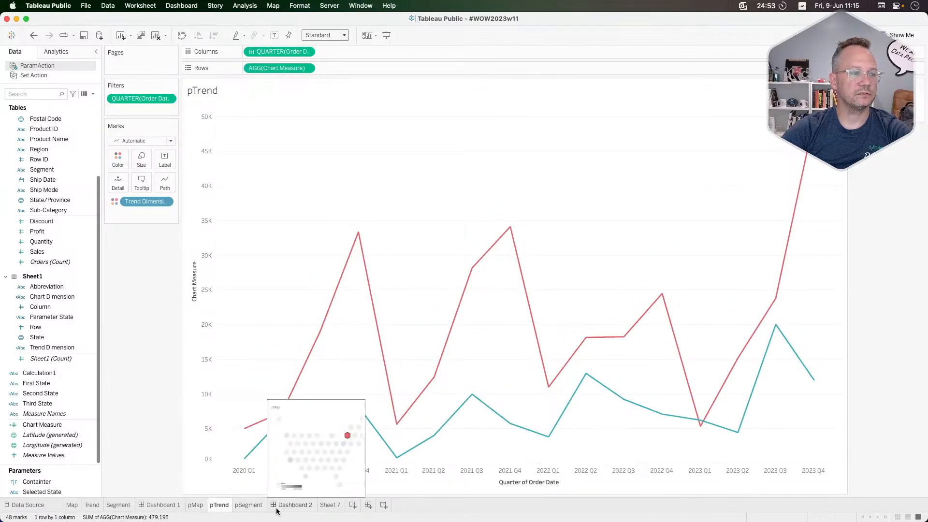
{"action": "left_click", "coordinate": [295, 505]}
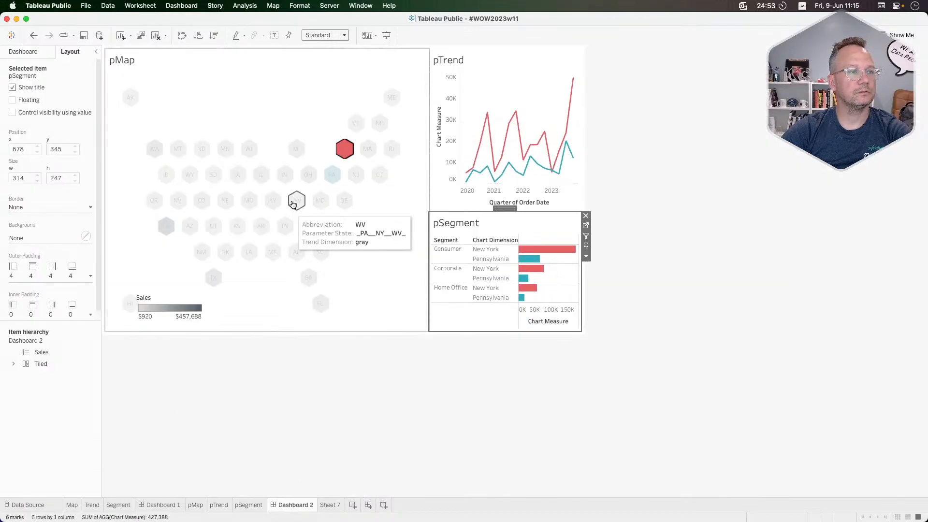
{"action": "left_click", "coordinate": [341, 156]}
{"action": "left_click", "coordinate": [341, 156]}
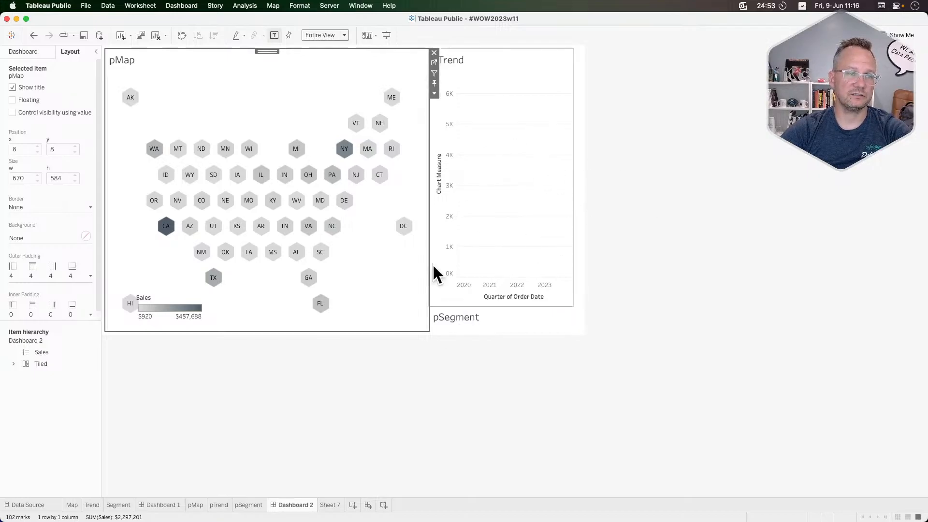
{"action": "left_click", "coordinate": [243, 209]}
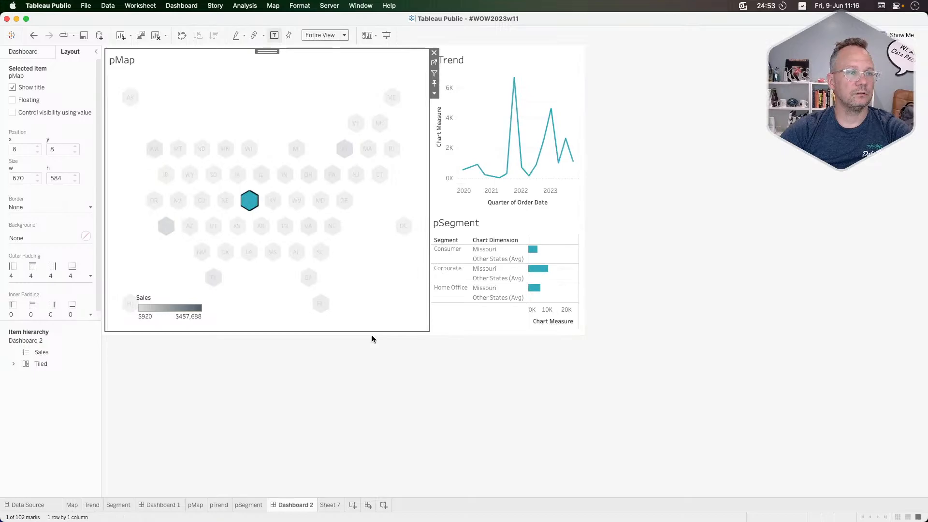
Open the pSegment sheet from the dashboard and review the Trend Dimension formula without changing it
{"action": "left_click", "coordinate": [559, 224]}
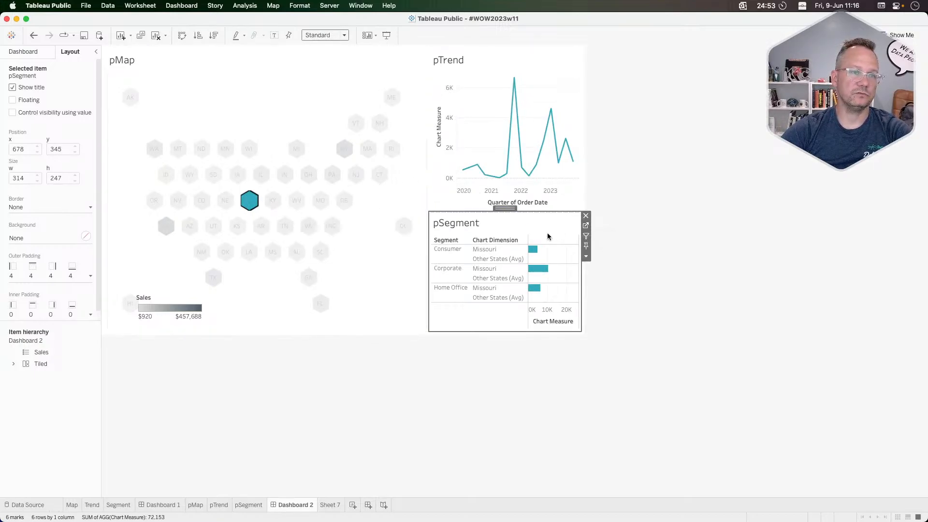
{"action": "left_click", "coordinate": [585, 225]}
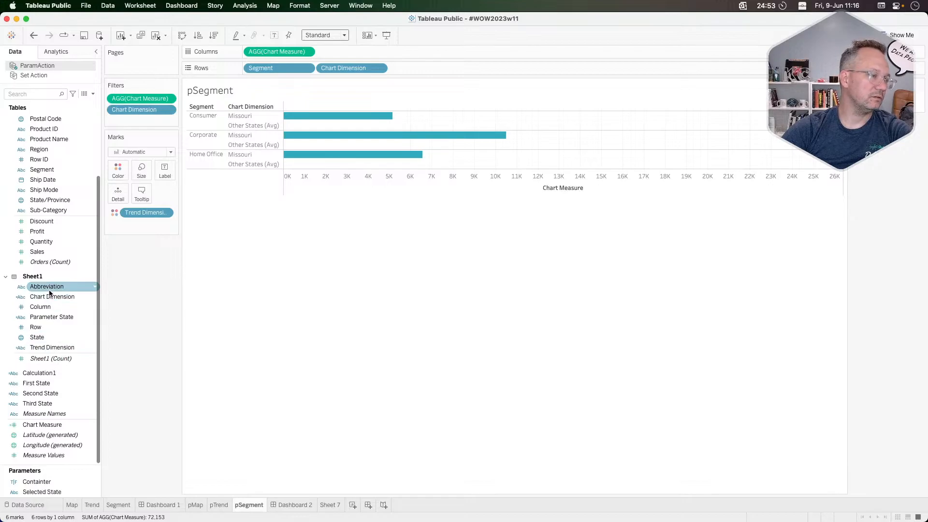
{"action": "right_click", "coordinate": [56, 347]}
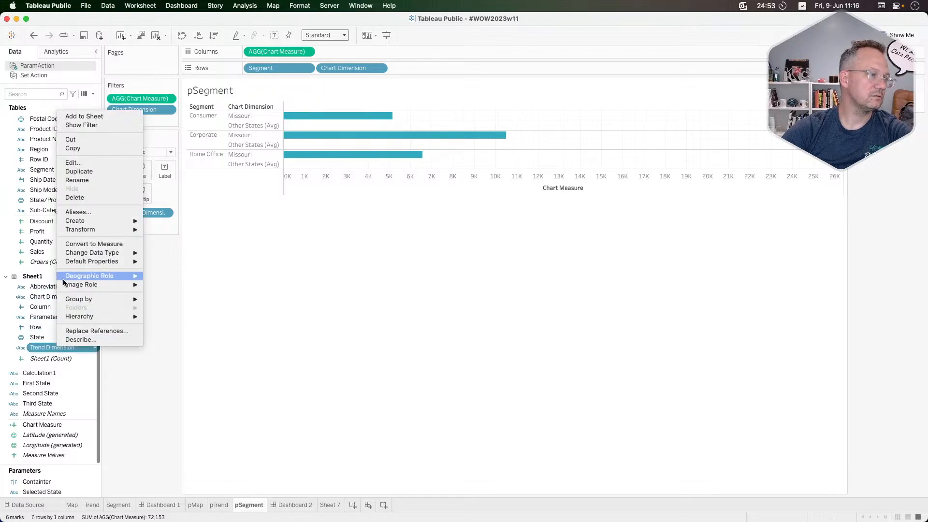
{"action": "left_click", "coordinate": [75, 163]}
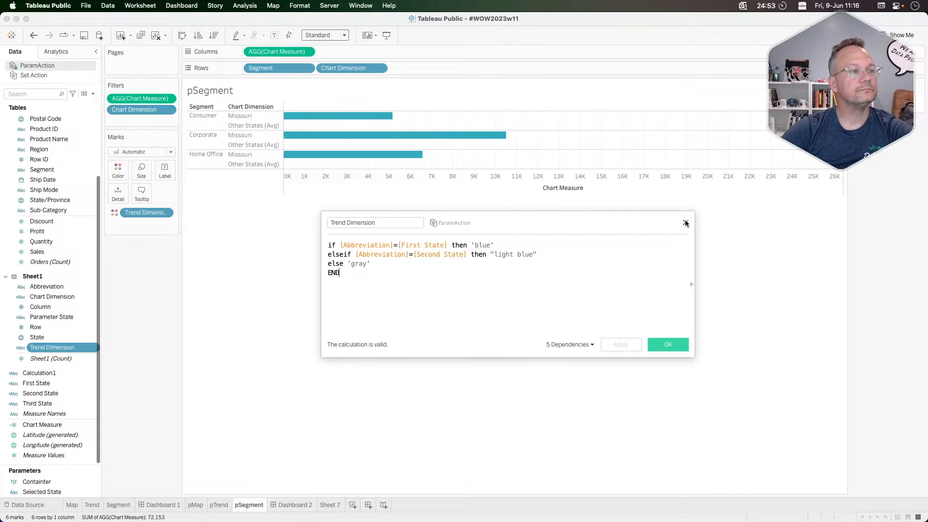
{"action": "left_click", "coordinate": [685, 222]}
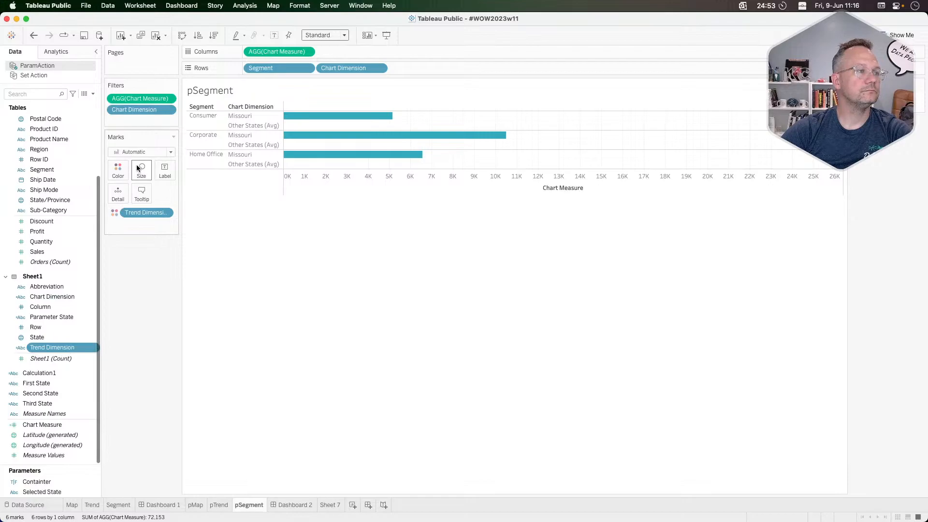
{"action": "left_click", "coordinate": [121, 173]}
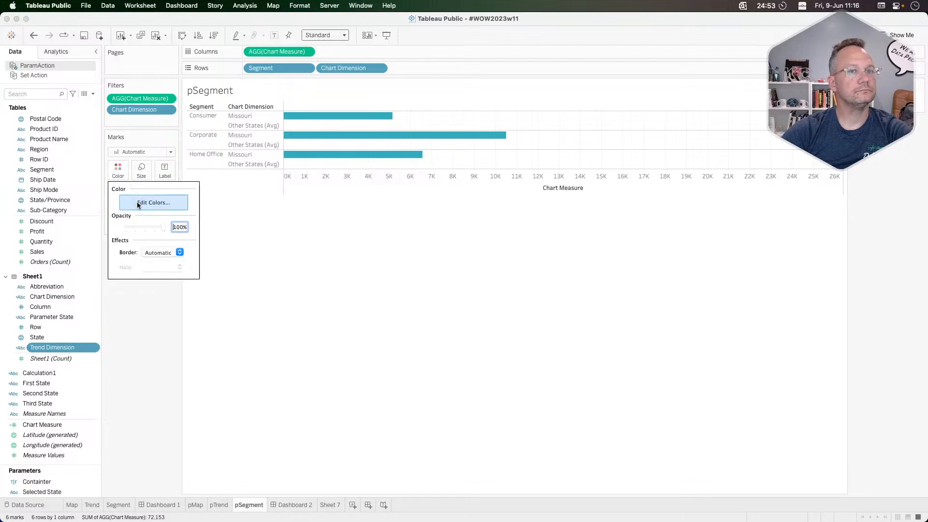
{"action": "left_click", "coordinate": [191, 376]}
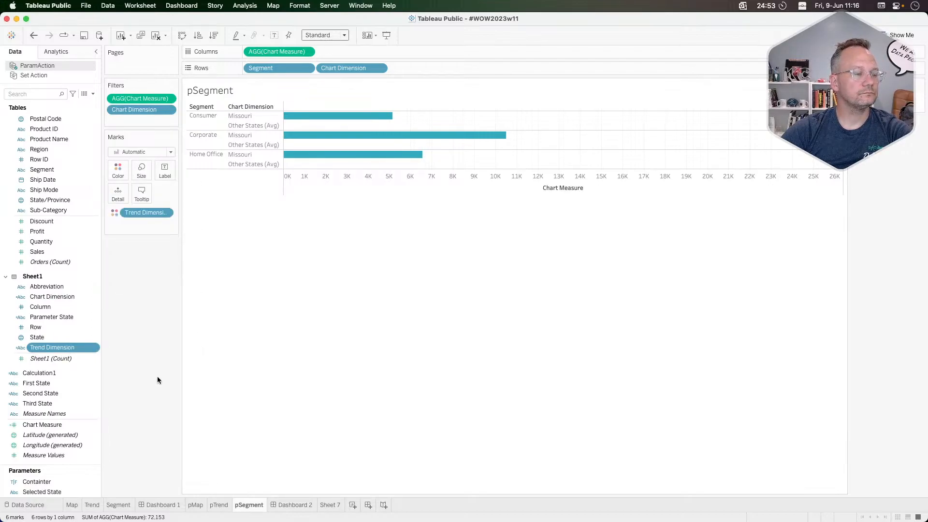
{"action": "left_click", "coordinate": [219, 505]}
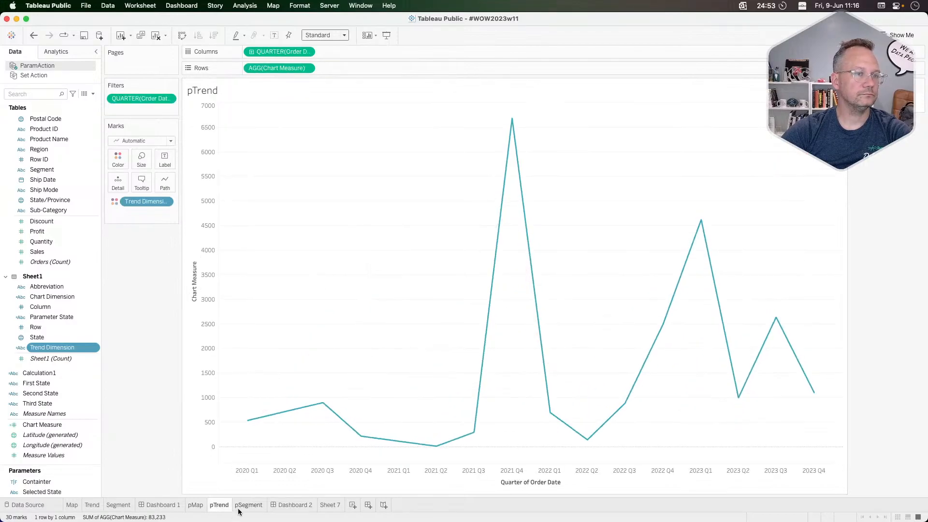
{"action": "left_click", "coordinate": [247, 505]}
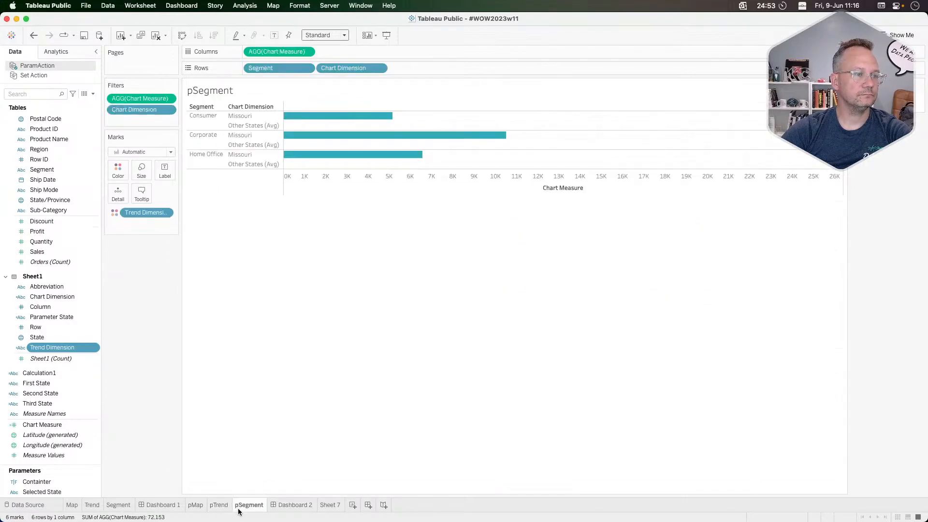
Assign a light gray from the Gray palette to the gray item of Trend Dimension in the chart colors
{"action": "left_click", "coordinate": [118, 172]}
{"action": "left_click", "coordinate": [141, 203]}
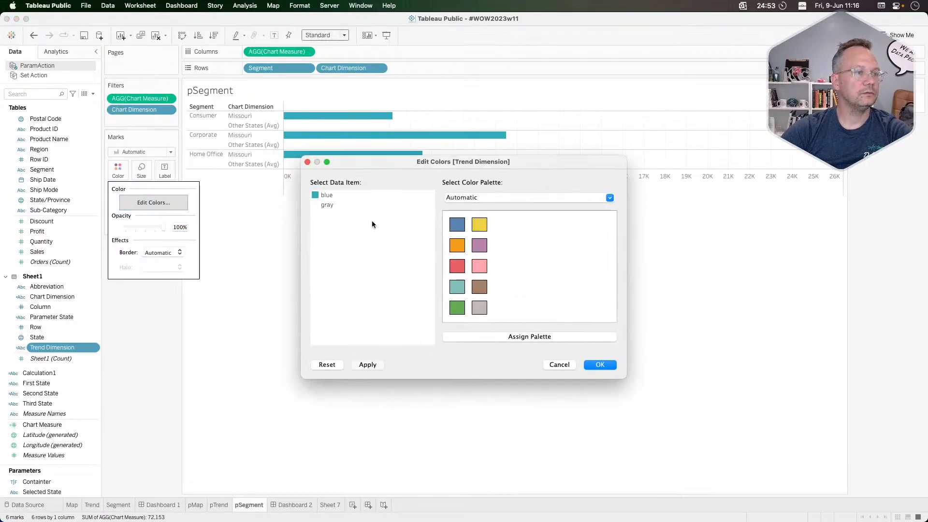
{"action": "left_click", "coordinate": [478, 199]}
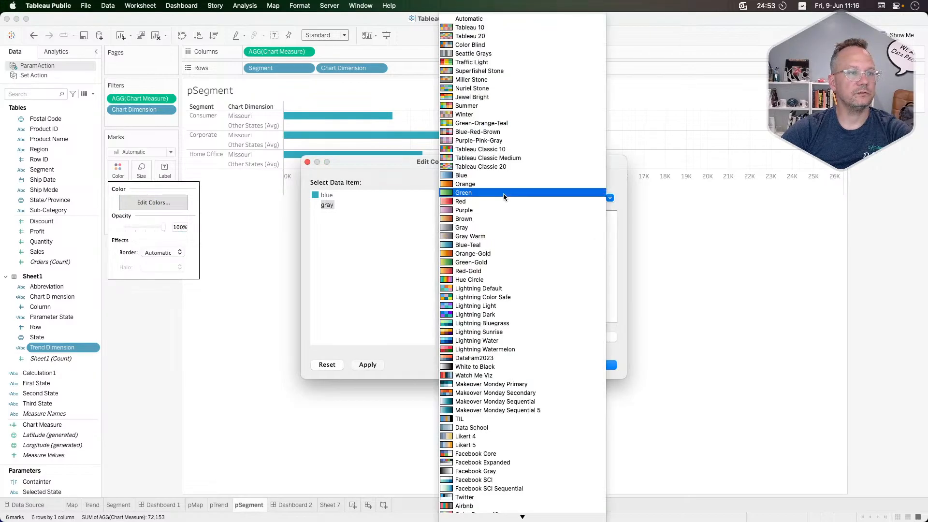
{"action": "left_click", "coordinate": [481, 227]}
{"action": "left_click", "coordinate": [457, 307]}
{"action": "left_click", "coordinate": [368, 365]}
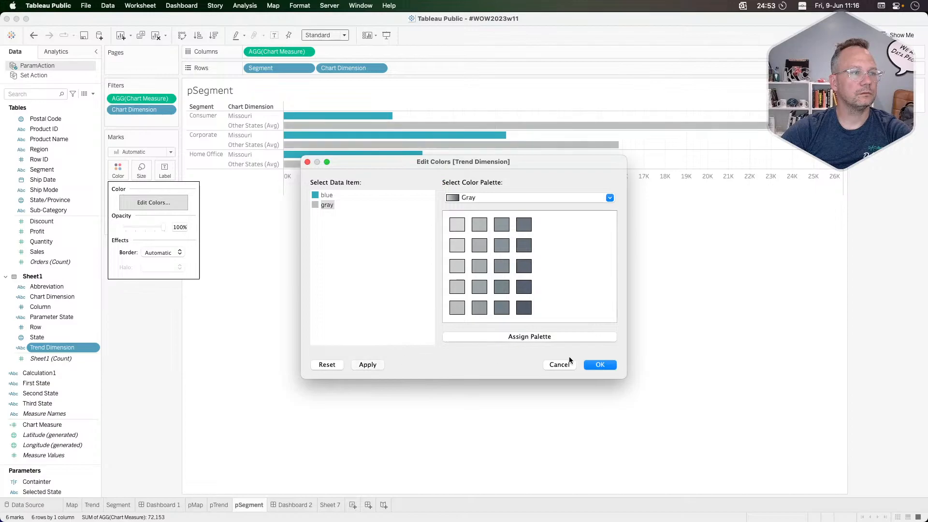
{"action": "left_click", "coordinate": [599, 365]}
Test Dashboard 2's map by deselecting Missouri, selecting it again, and adding Kentucky as the second state
{"action": "left_click", "coordinate": [289, 505]}
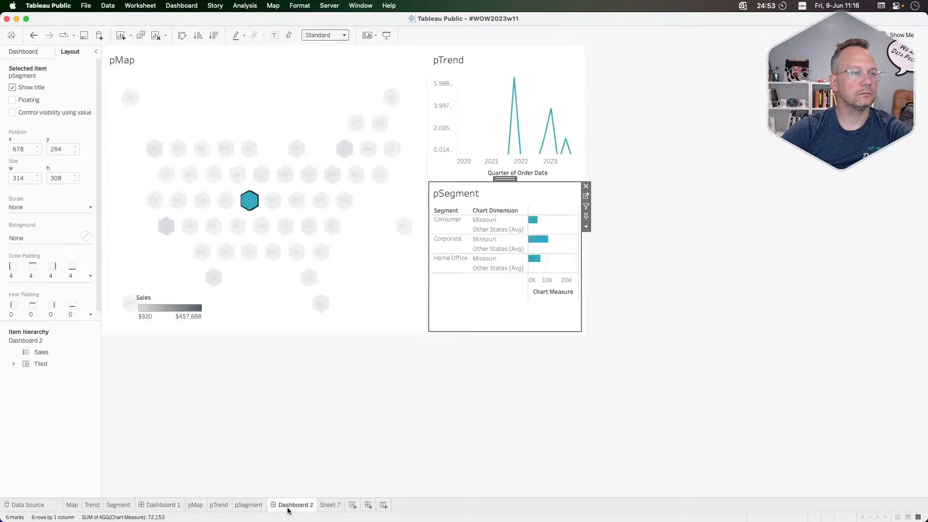
{"action": "left_click", "coordinate": [384, 269]}
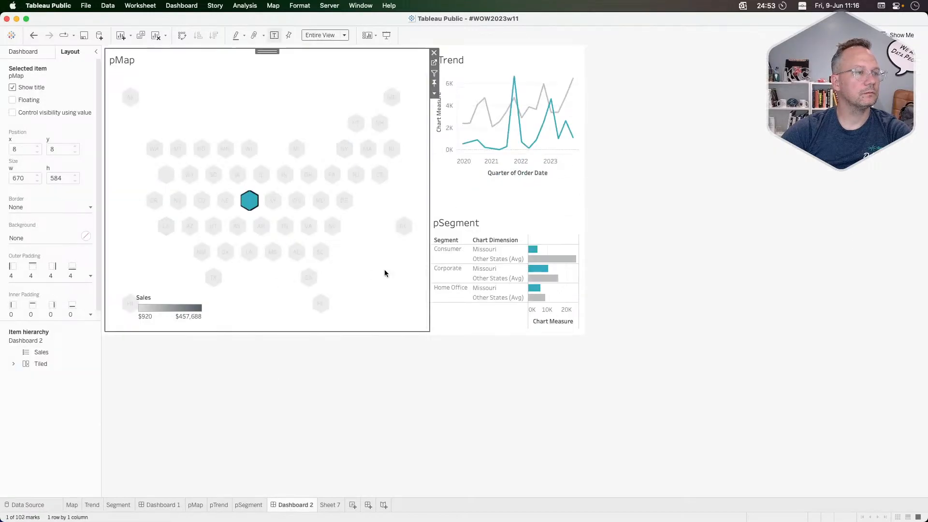
{"action": "left_click", "coordinate": [255, 207]}
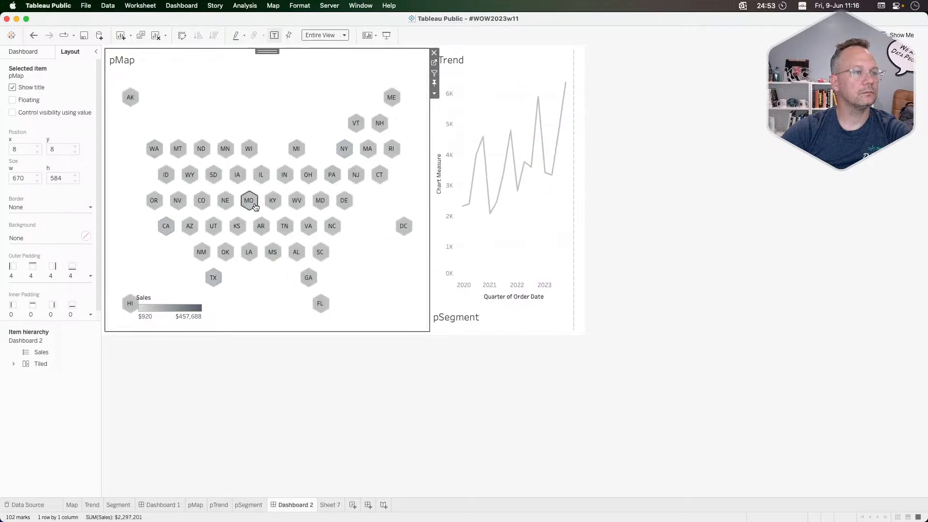
{"action": "left_click", "coordinate": [252, 206]}
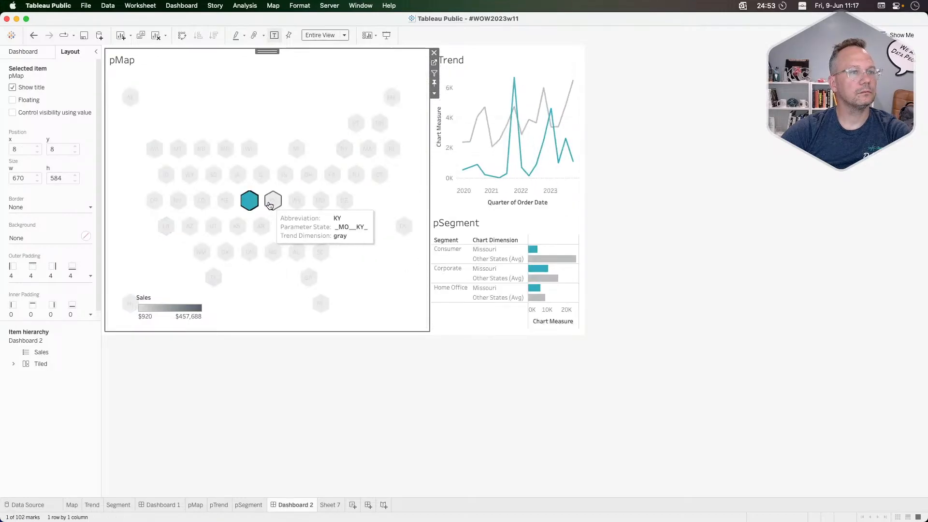
{"action": "left_click", "coordinate": [269, 204]}
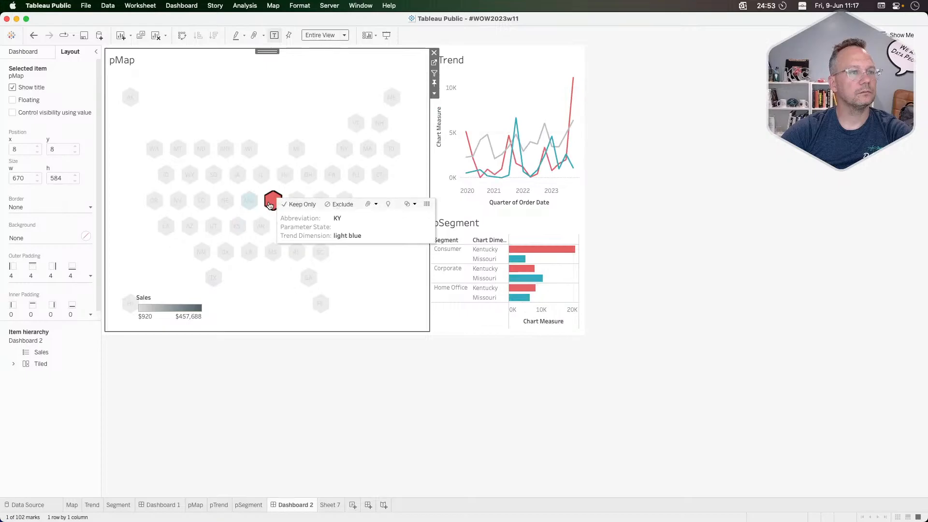
Open the pTrend sheet from the dashboard, try excluding the gray Trend Dimension value, and undo the exclusion
{"action": "left_click", "coordinate": [534, 67]}
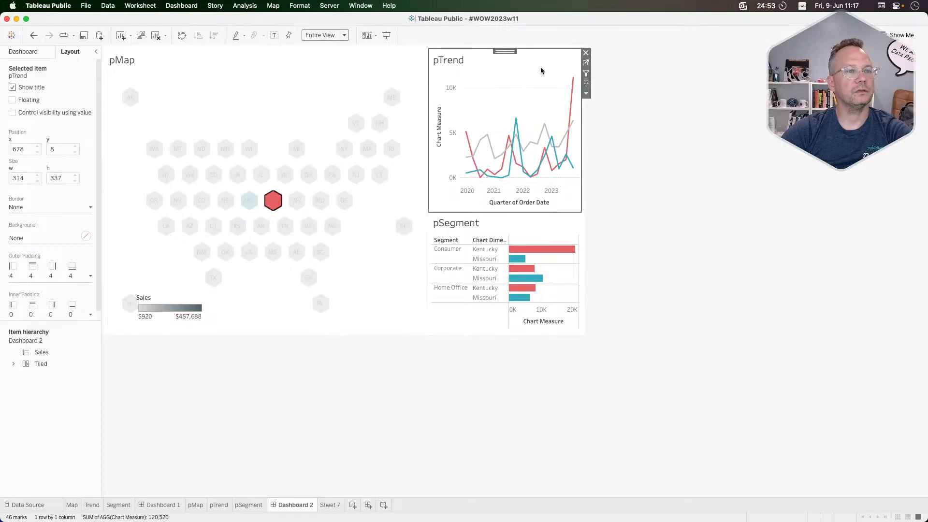
{"action": "left_click", "coordinate": [585, 62]}
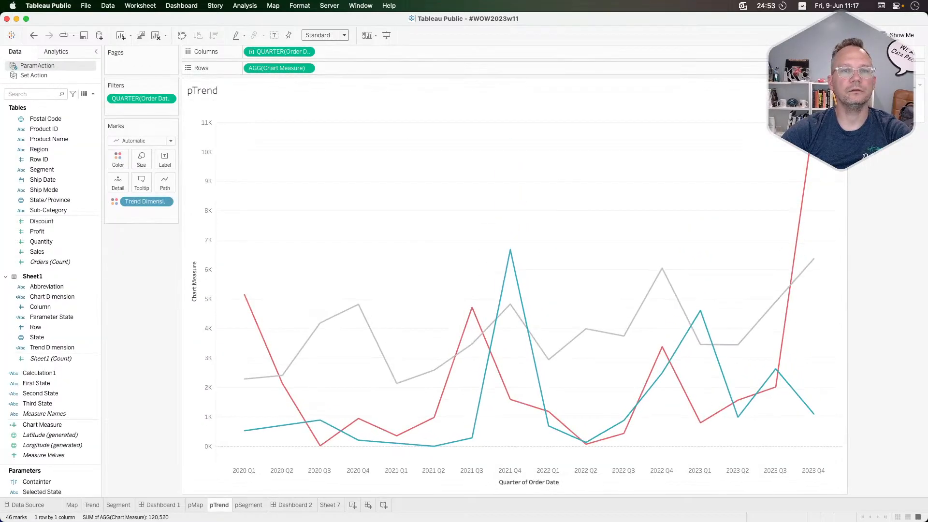
{"action": "right_click", "coordinate": [870, 105]}
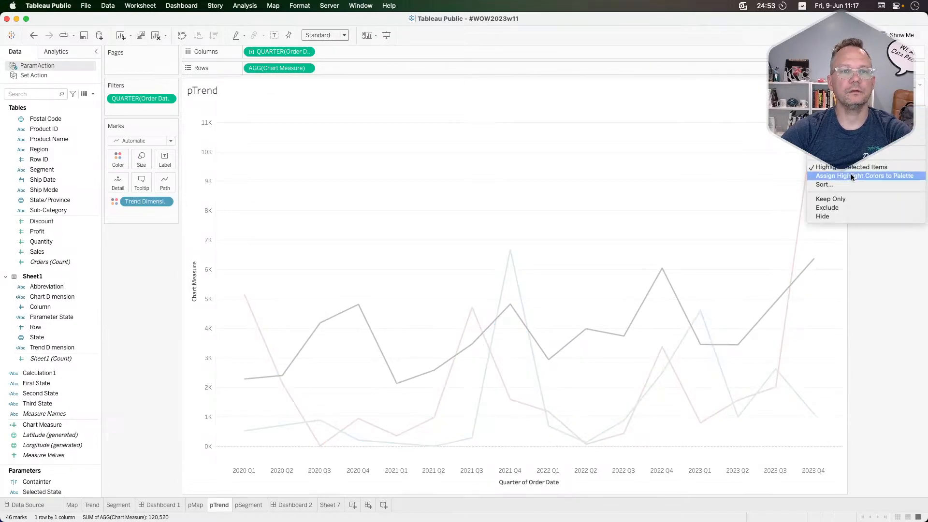
{"action": "left_click", "coordinate": [838, 208]}
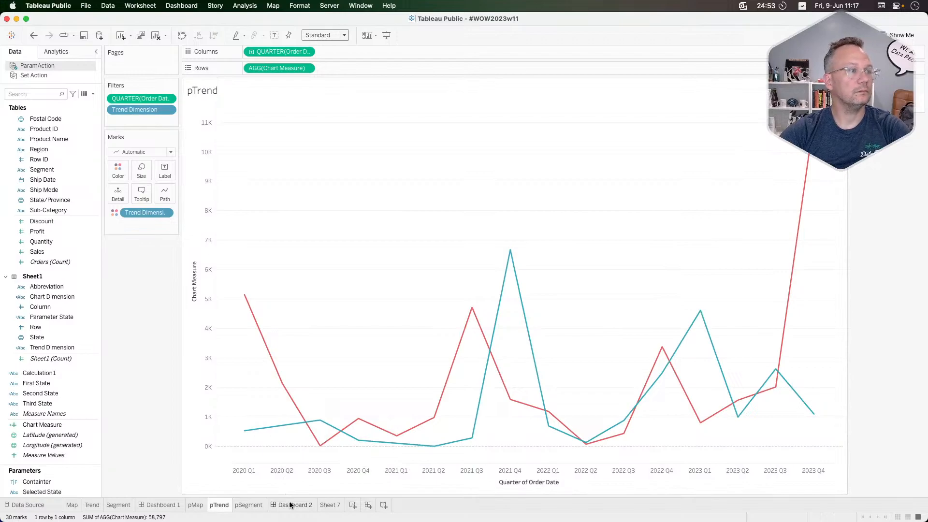
{"action": "key", "text": "super+z"}
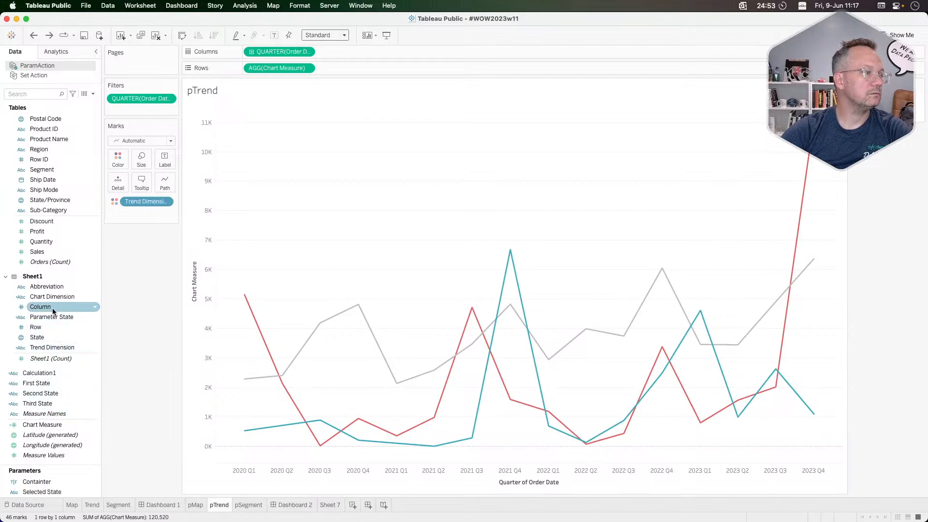
Try coloring the pTrend lines by Chart Dimension instead of Trend Dimension, and undo the replacement
{"action": "left_click_drag", "start_coordinate": [52, 296], "coordinate": [140, 201]}
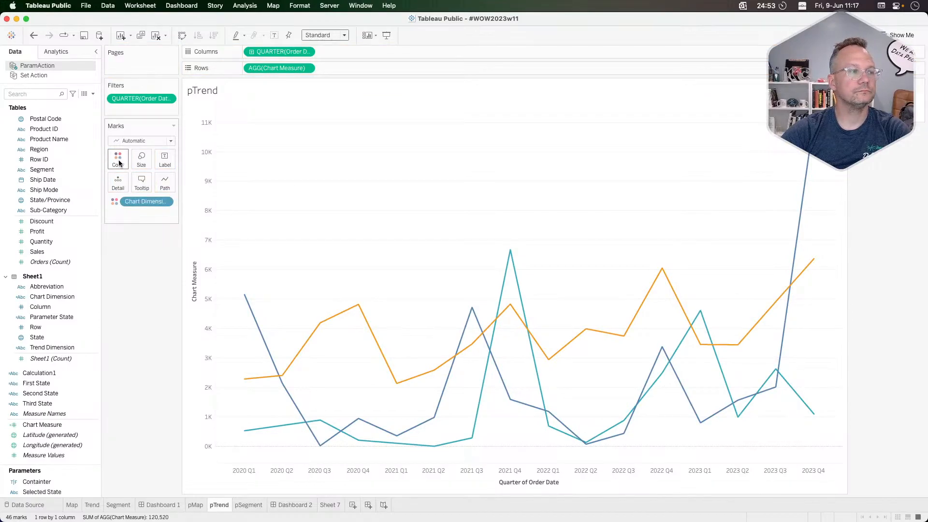
{"action": "key", "text": "super+z"}
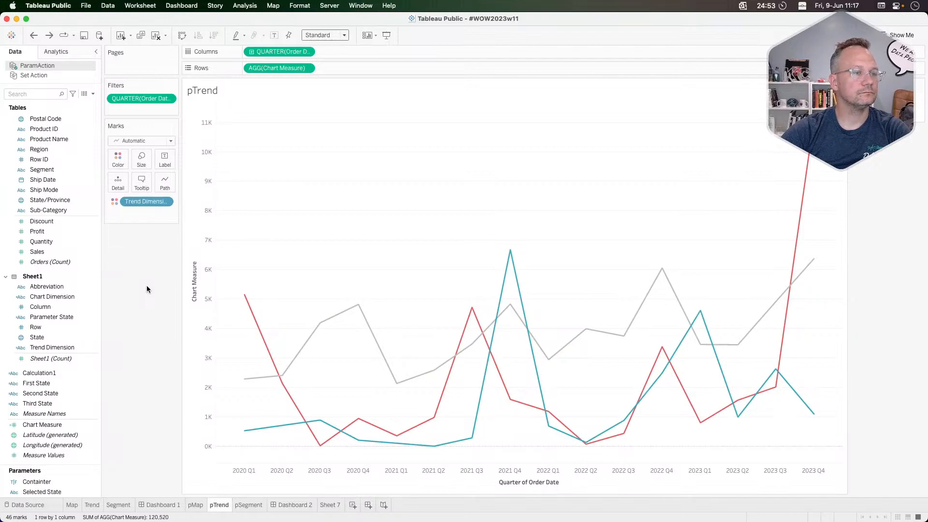
{"action": "key", "text": "super+Tab"}
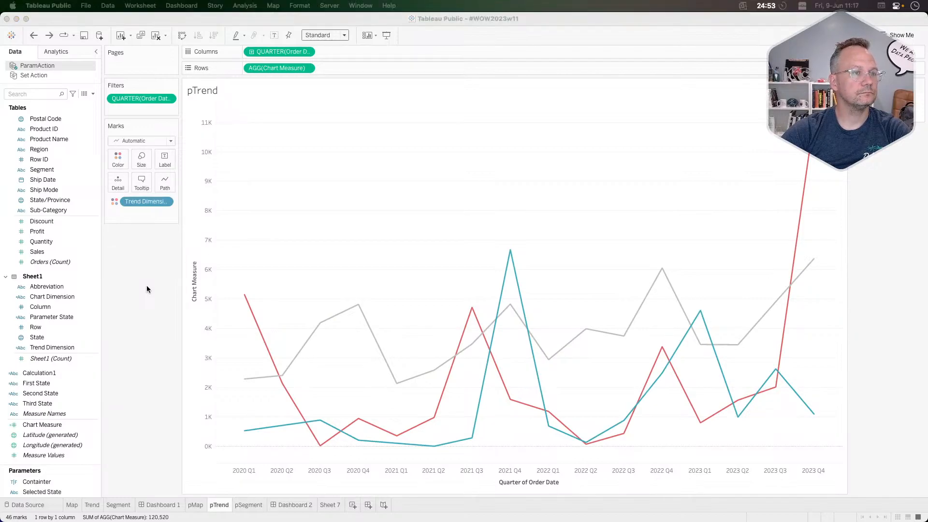
{"action": "left_click", "coordinate": [147, 289]}
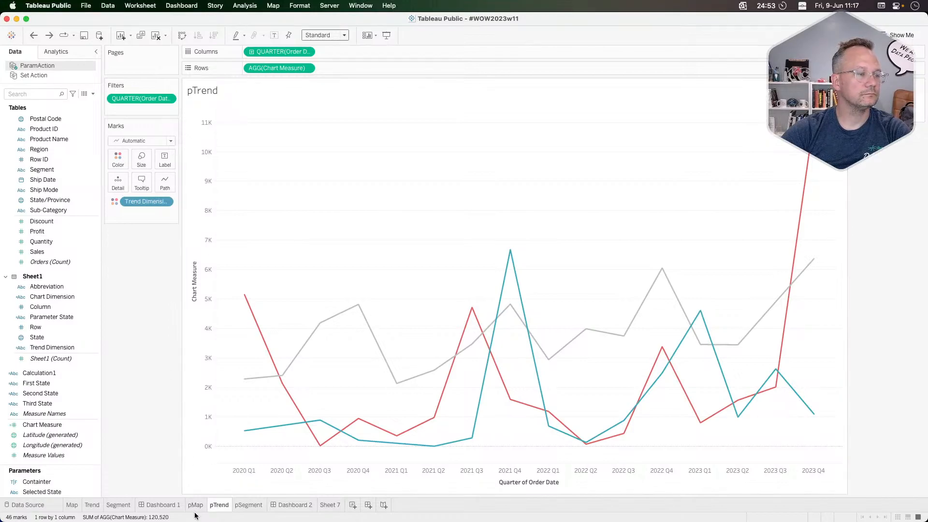
Review the pSegment sheet, return to Dashboard 2, and reselect Kentucky as the only state on the map
{"action": "mouse_move", "coordinate": [249, 507]}
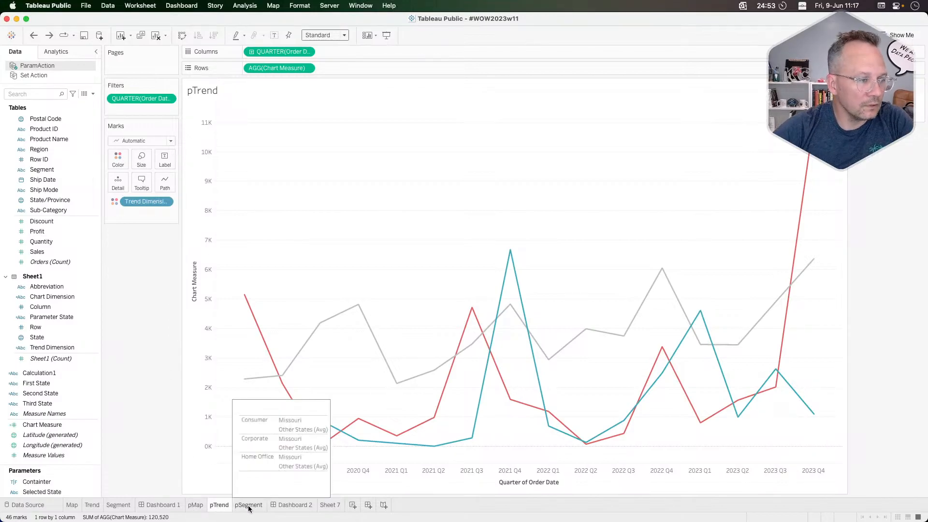
{"action": "left_click", "coordinate": [249, 506]}
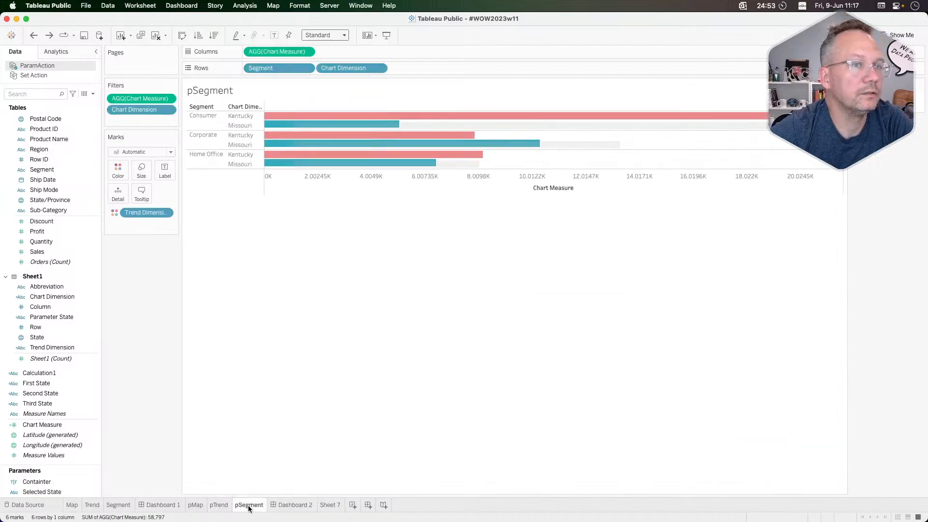
{"action": "left_click", "coordinate": [293, 506]}
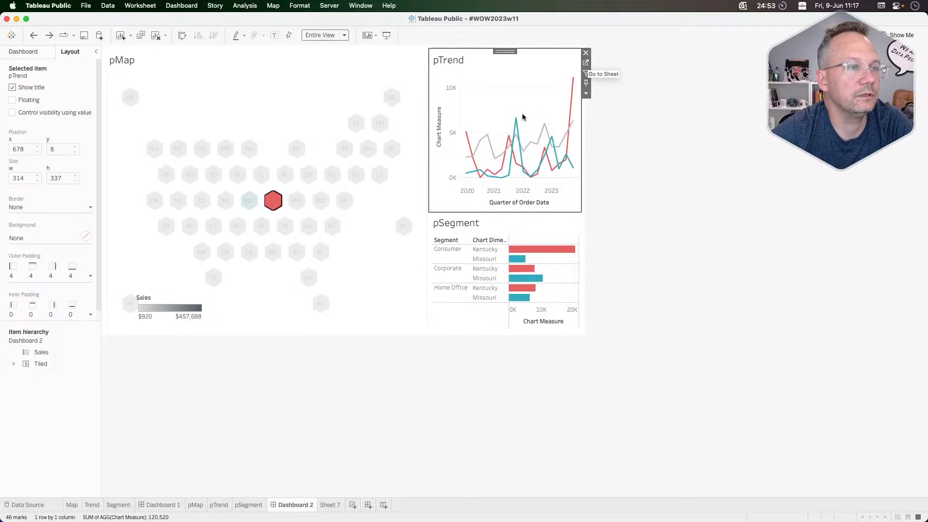
{"action": "left_click", "coordinate": [274, 206]}
{"action": "left_click", "coordinate": [274, 208]}
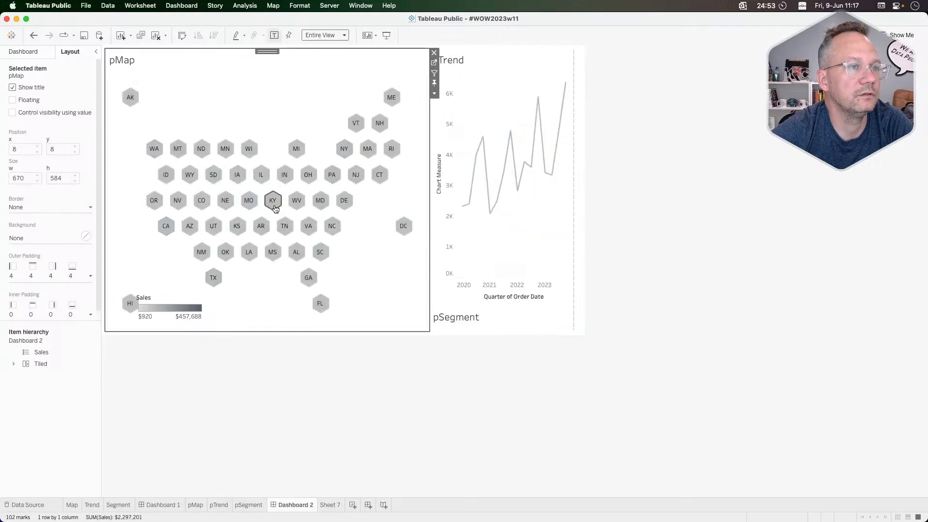
{"action": "left_click", "coordinate": [274, 208]}
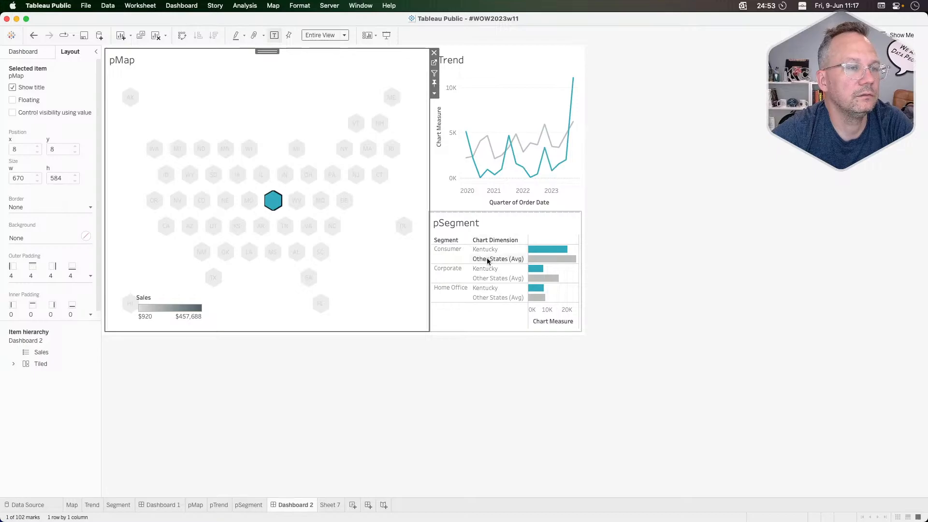
Compare the pTrend and pSegment sheets from Dashboard 2 with only Kentucky selected, checking which fields and filters each uses
{"action": "left_click", "coordinate": [521, 104]}
{"action": "left_click", "coordinate": [585, 63]}
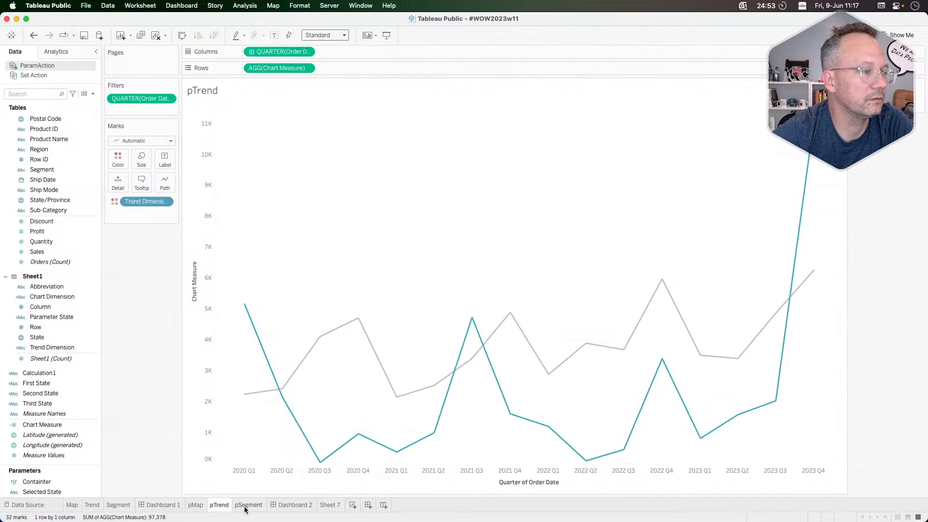
{"action": "left_click", "coordinate": [288, 504]}
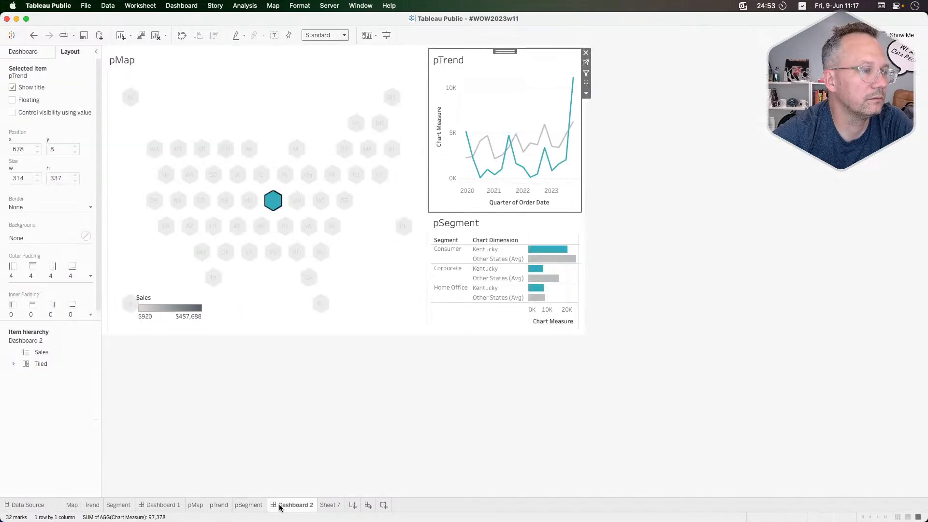
{"action": "left_click", "coordinate": [567, 230]}
{"action": "left_click", "coordinate": [586, 226]}
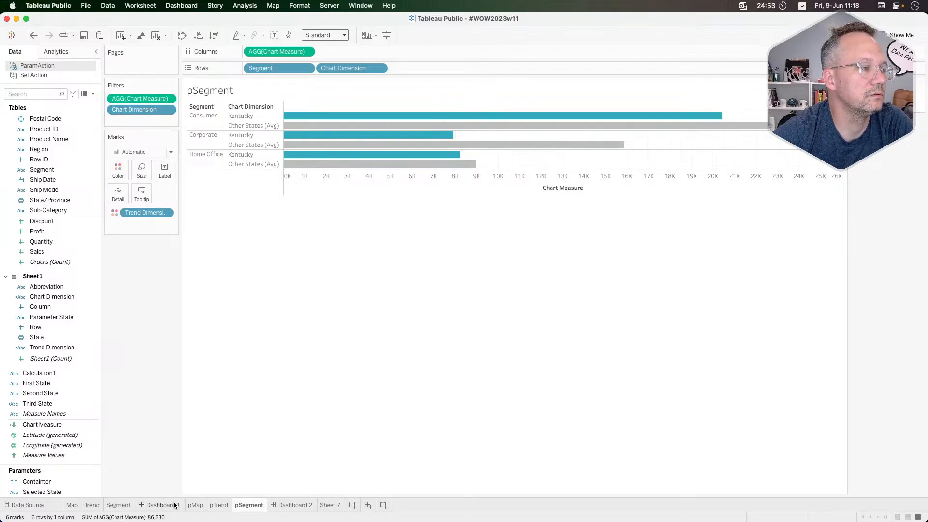
{"action": "left_click", "coordinate": [289, 507]}
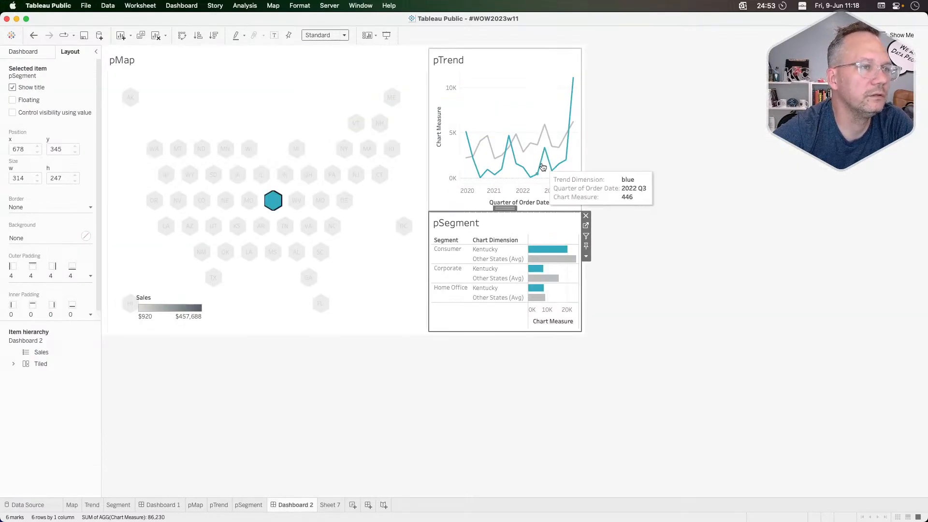
On the pTrend sheet, place Chart Dimension on Detail and color the lines by Trend Dimension
{"action": "left_click", "coordinate": [556, 58]}
{"action": "left_click", "coordinate": [586, 60]}
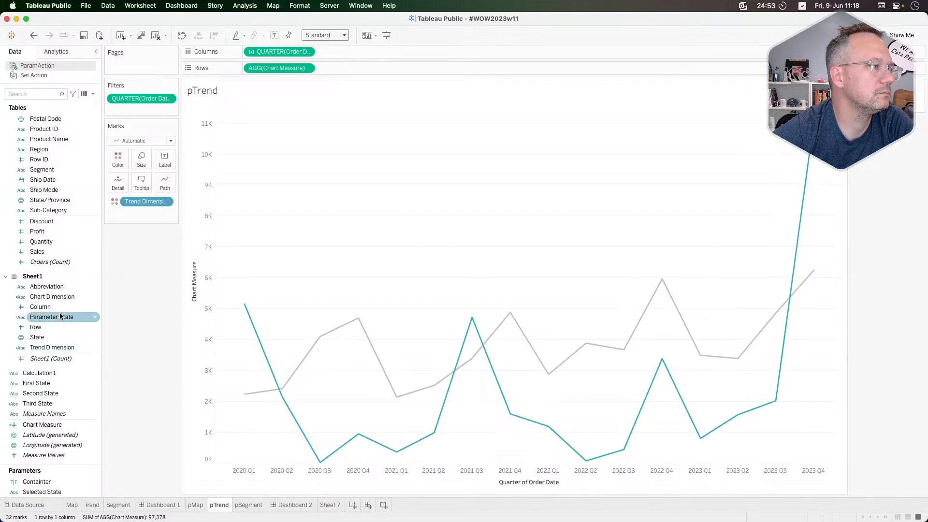
{"action": "left_click_drag", "start_coordinate": [62, 297], "coordinate": [150, 201]}
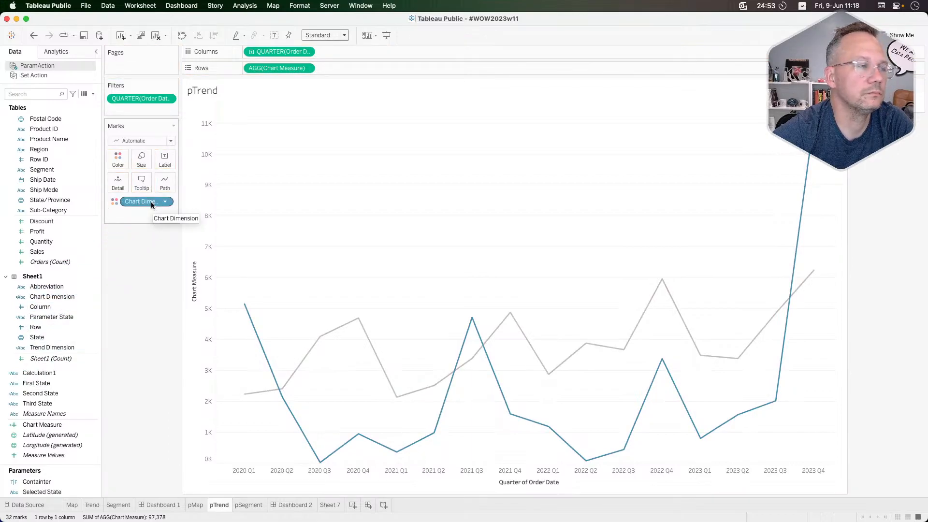
{"action": "left_click", "coordinate": [114, 201]}
{"action": "left_click", "coordinate": [134, 242]}
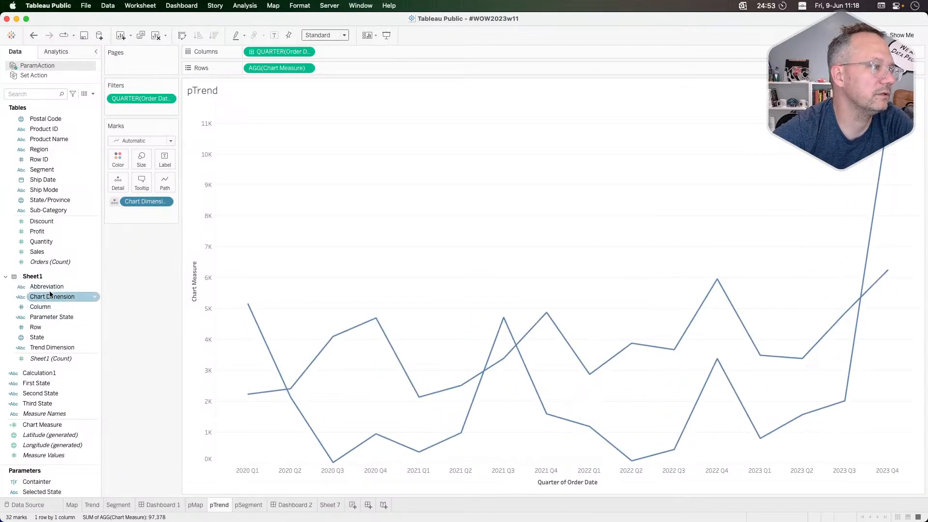
{"action": "left_click_drag", "start_coordinate": [49, 347], "coordinate": [111, 154]}
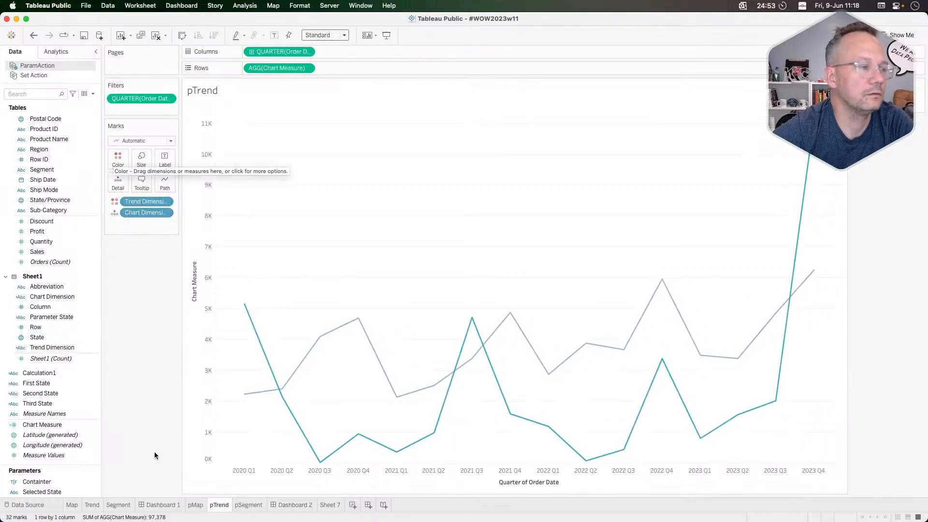
Test Dashboard 2's map by adding West Virginia as the second state and check the pTrend chart
{"action": "left_click", "coordinate": [291, 505]}
{"action": "left_click", "coordinate": [299, 208]}
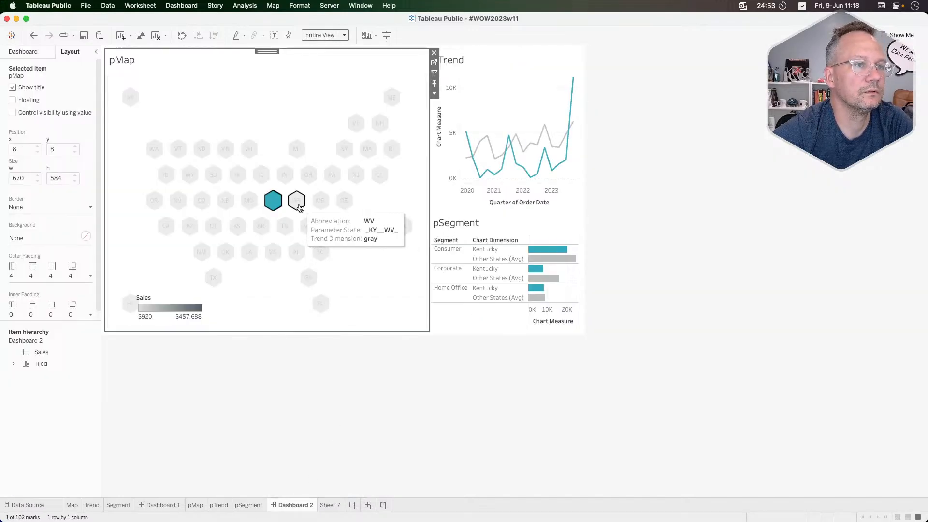
{"action": "left_click", "coordinate": [517, 89]}
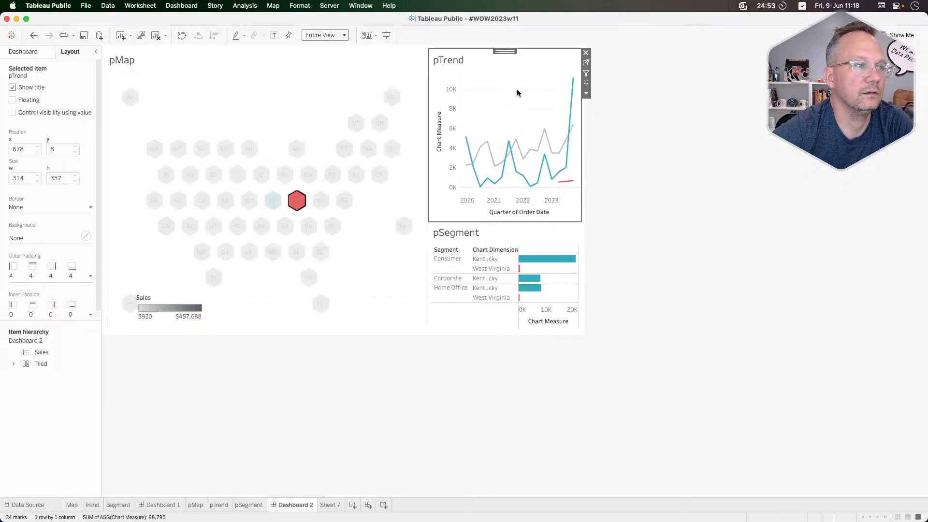
{"action": "mouse_move", "coordinate": [320, 202]}
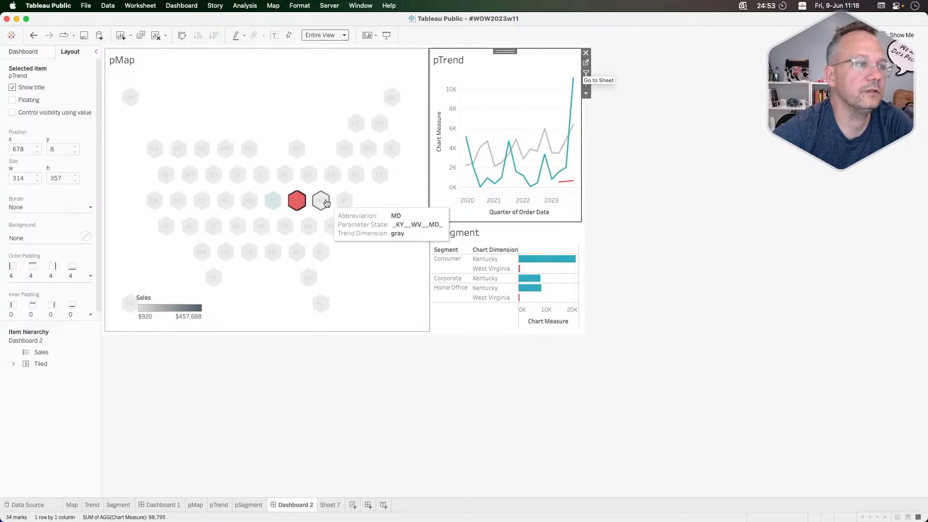
Compare the pTrend and pSegment sheets with Kentucky and West Virginia selected, looking for differences in their filters
{"action": "left_click", "coordinate": [586, 64]}
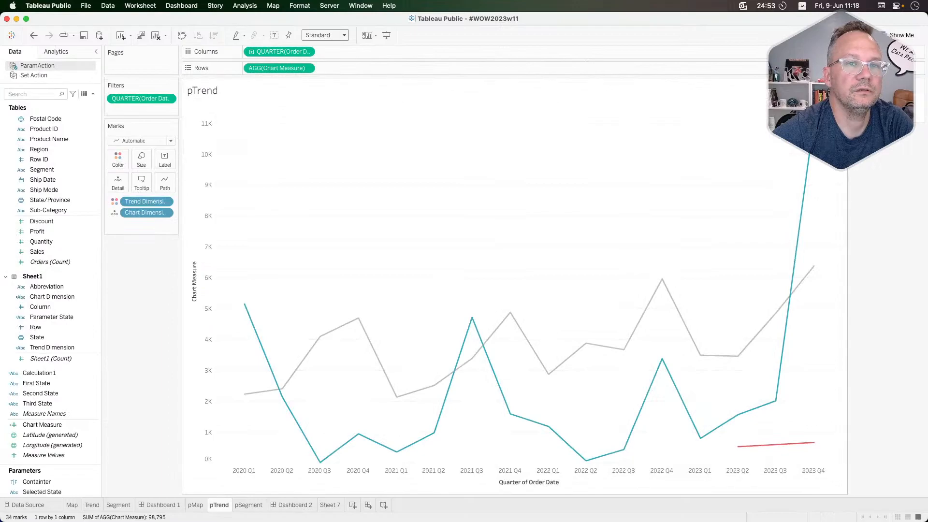
{"action": "left_click", "coordinate": [289, 505]}
{"action": "left_click", "coordinate": [557, 234]}
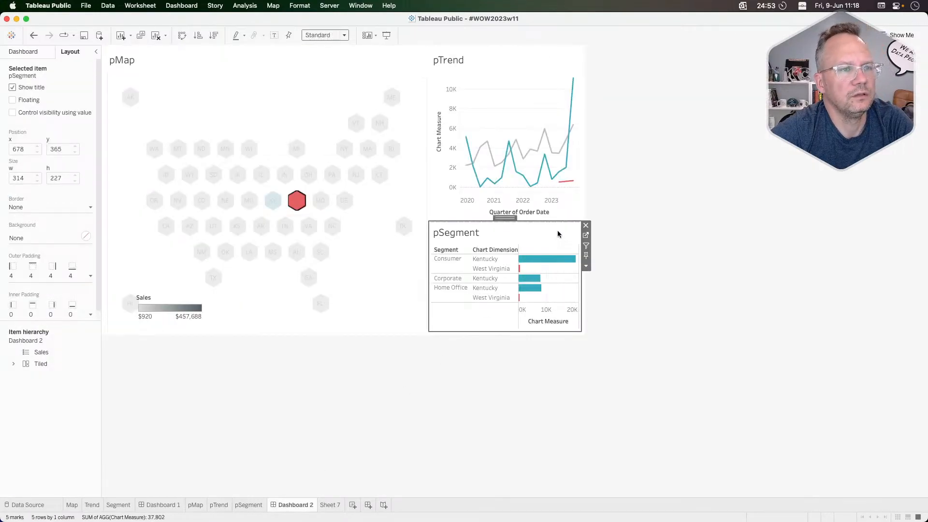
{"action": "left_click", "coordinate": [585, 236]}
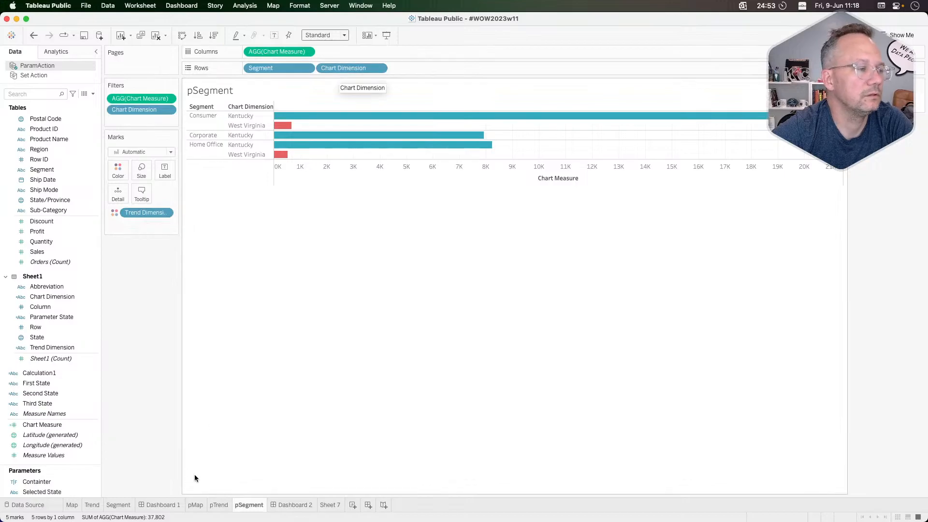
{"action": "left_click", "coordinate": [292, 505]}
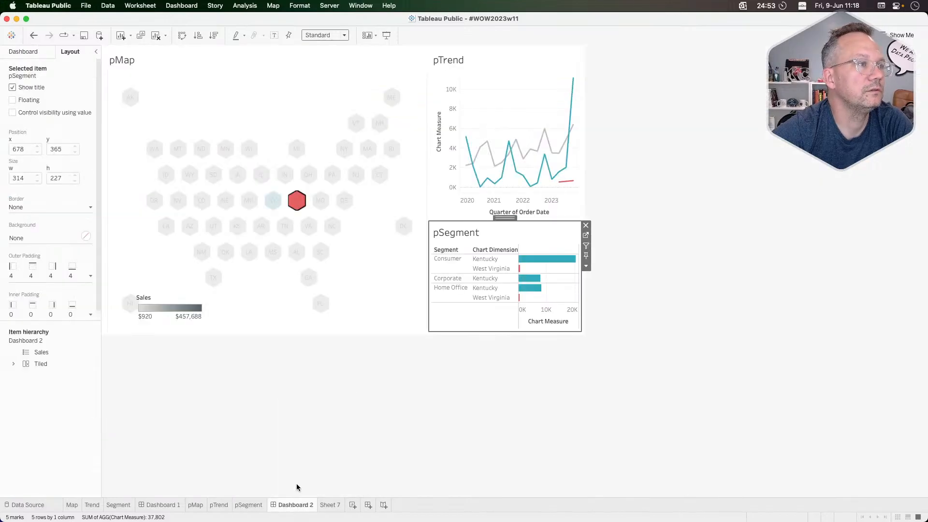
Filter the pTrend sheet by Chart Dimension, excluding the Null value
{"action": "left_click", "coordinate": [528, 83]}
{"action": "left_click", "coordinate": [585, 63]}
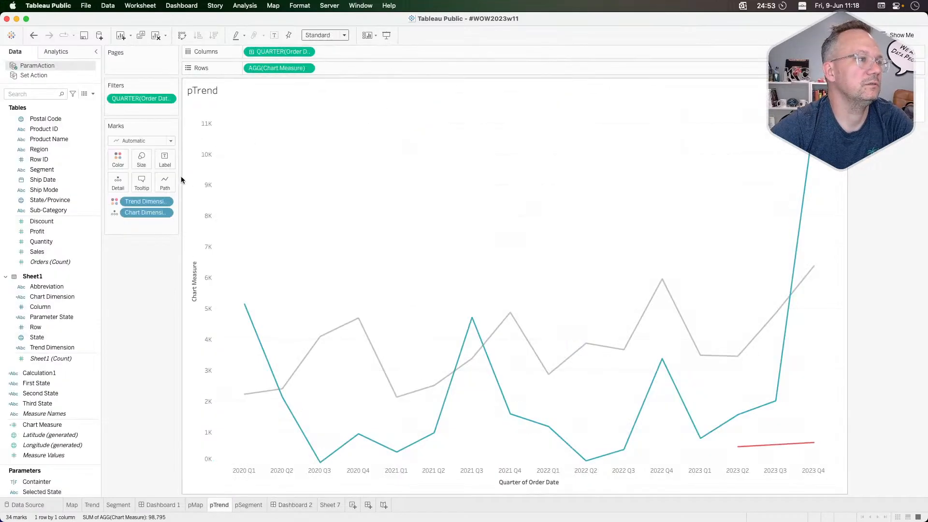
{"action": "left_click", "coordinate": [165, 213]}
{"action": "left_click", "coordinate": [158, 224]}
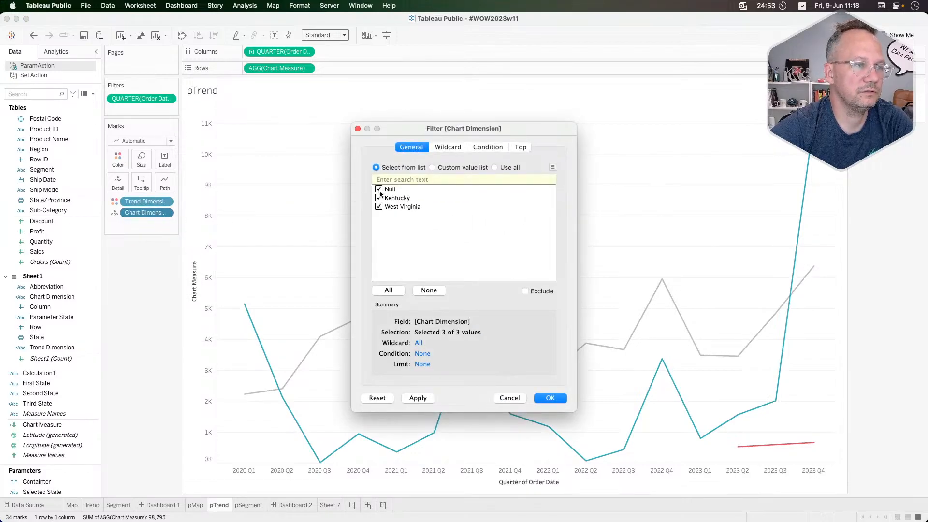
{"action": "left_click", "coordinate": [425, 290]}
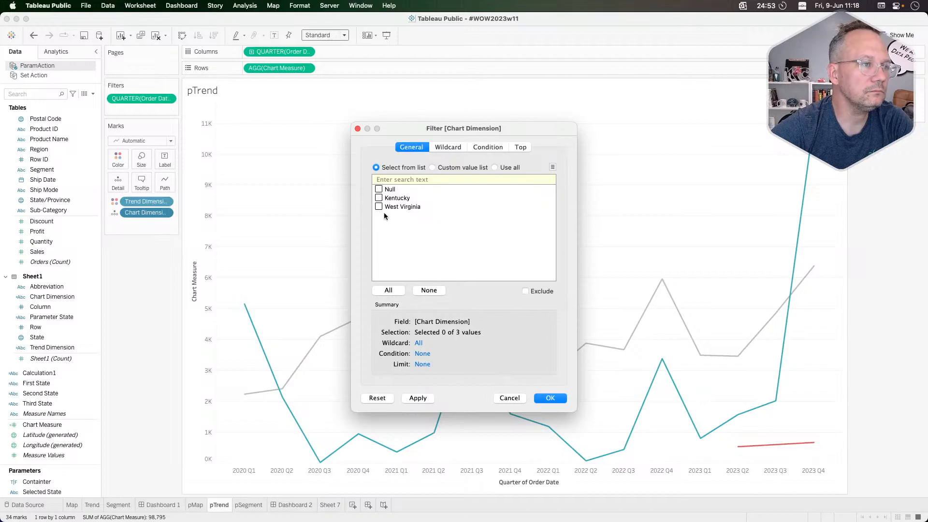
{"action": "left_click", "coordinate": [533, 292]}
{"action": "left_click", "coordinate": [556, 399]}
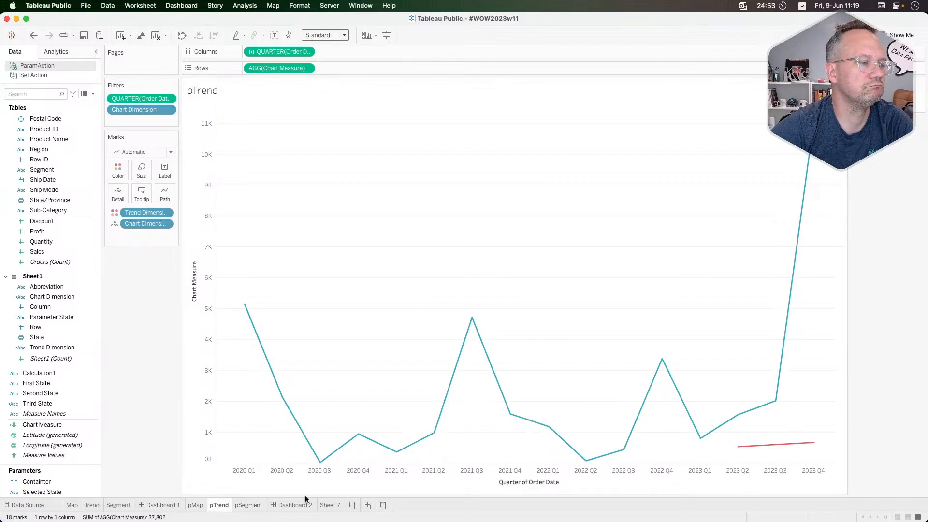
Test Dashboard 2's map by clearing the selection, selecting Ohio, adding Indiana, and clearing both states
{"action": "left_click", "coordinate": [292, 504]}
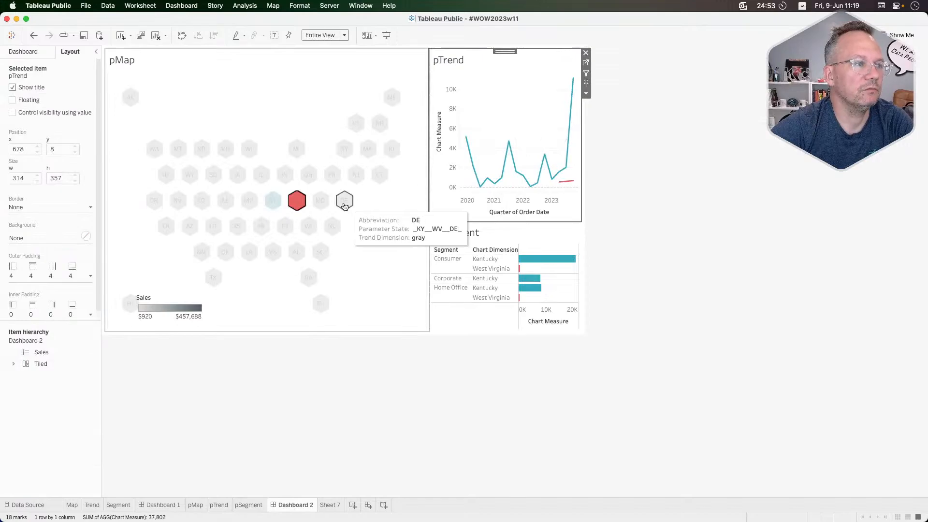
{"action": "left_click", "coordinate": [299, 208]}
{"action": "left_click", "coordinate": [299, 208]}
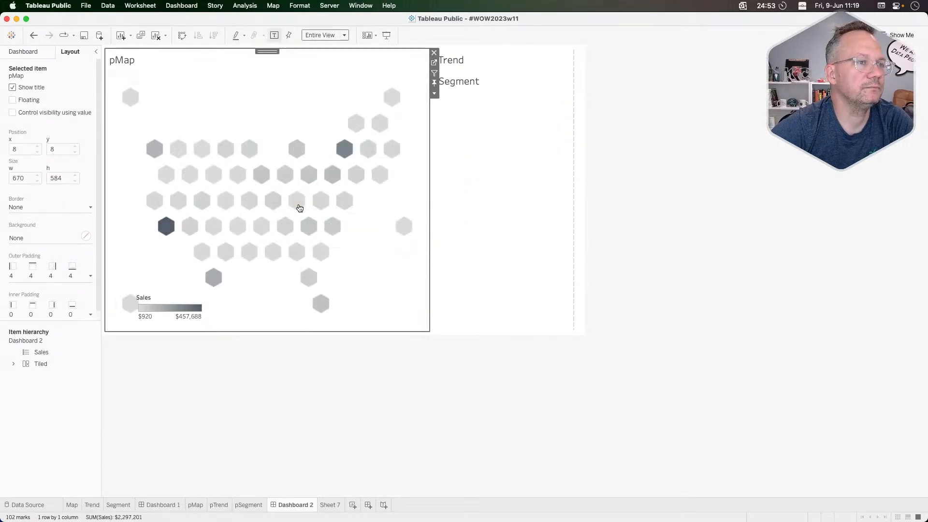
{"action": "left_click", "coordinate": [307, 175]}
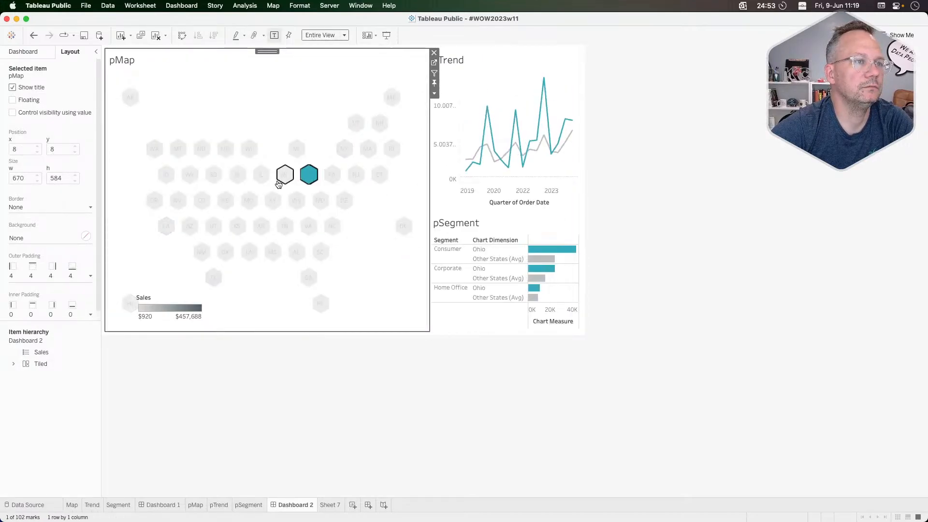
{"action": "left_click", "coordinate": [278, 184]}
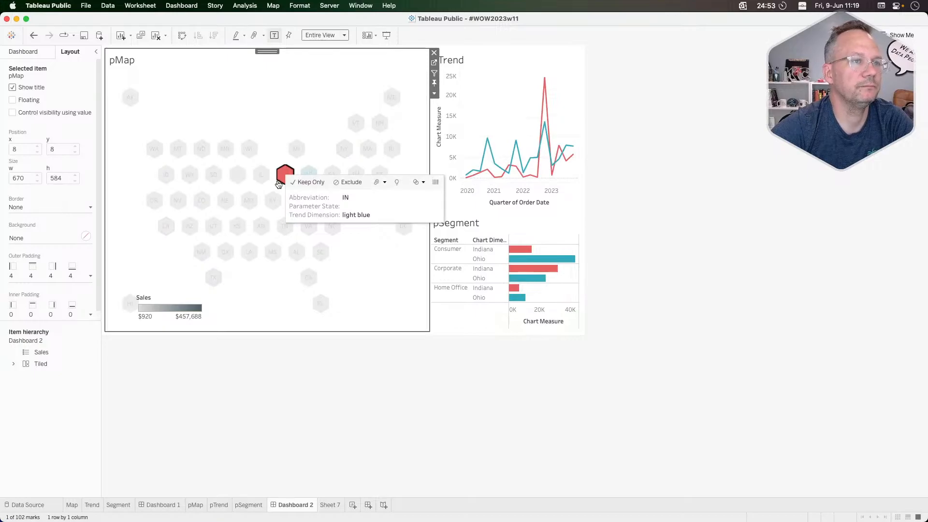
{"action": "left_click", "coordinate": [279, 184]}
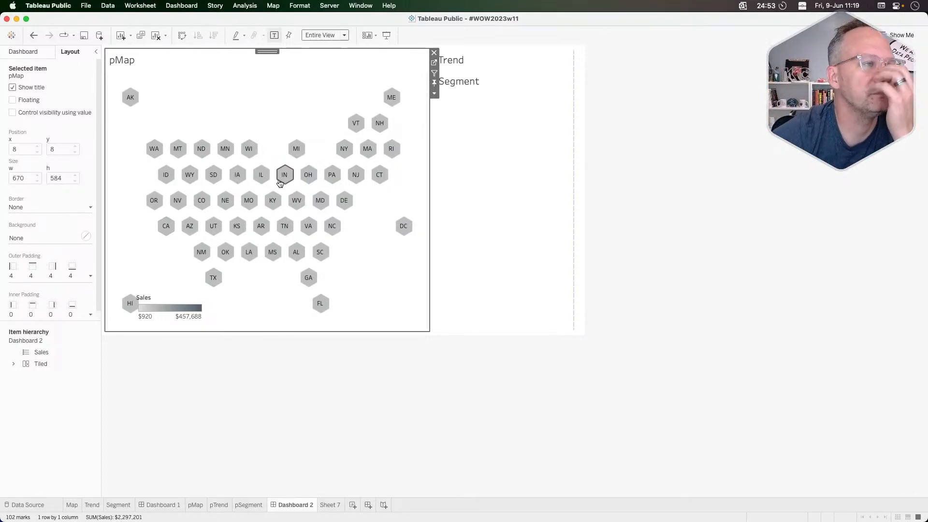
Test the map with New York and Pennsylvania selected, and clear the selection
{"action": "left_click", "coordinate": [350, 150]}
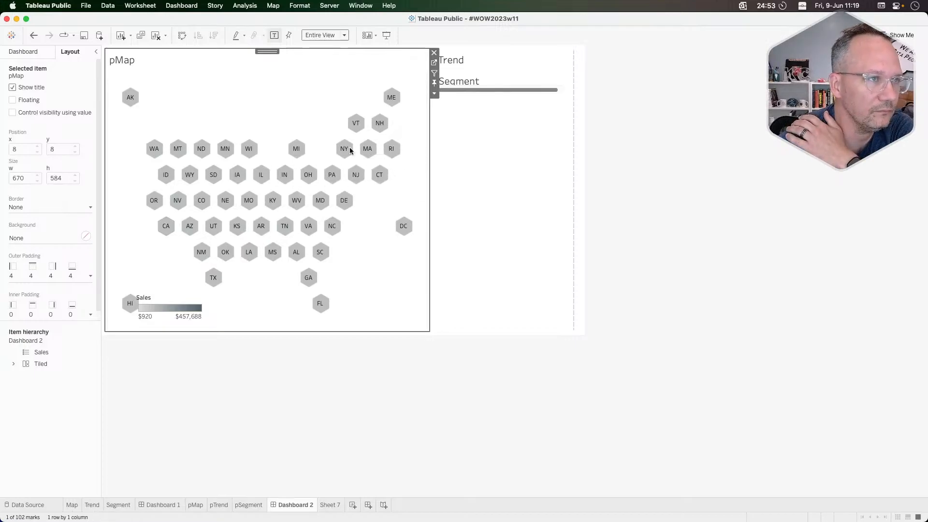
{"action": "left_click", "coordinate": [340, 177]}
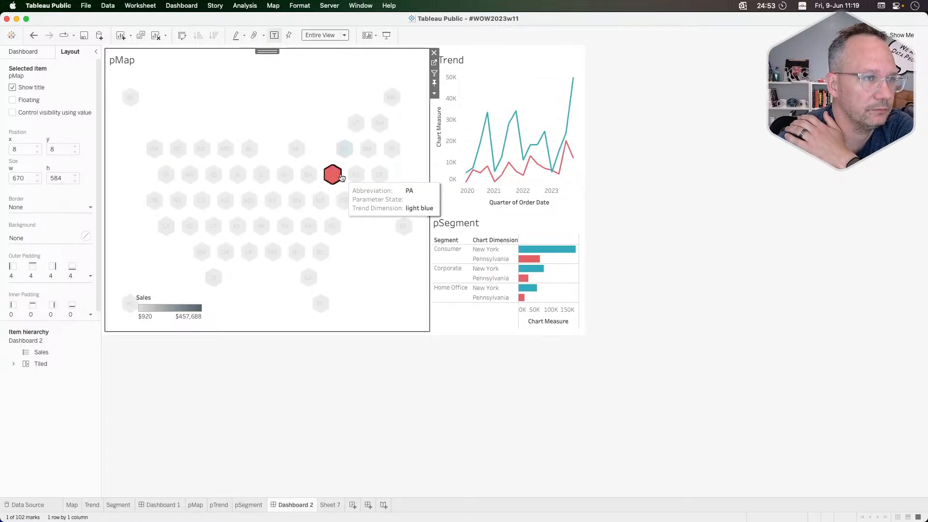
{"action": "left_click", "coordinate": [338, 176]}
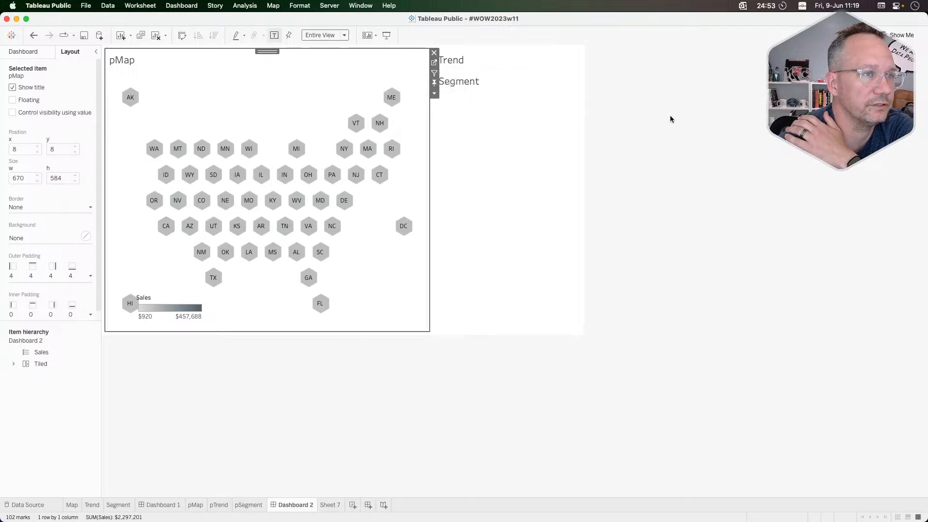
Turn on value-controlled visibility for the vertical container holding pTrend and pSegment, and check which parameters are available to control it
{"action": "left_click", "coordinate": [711, 114]}
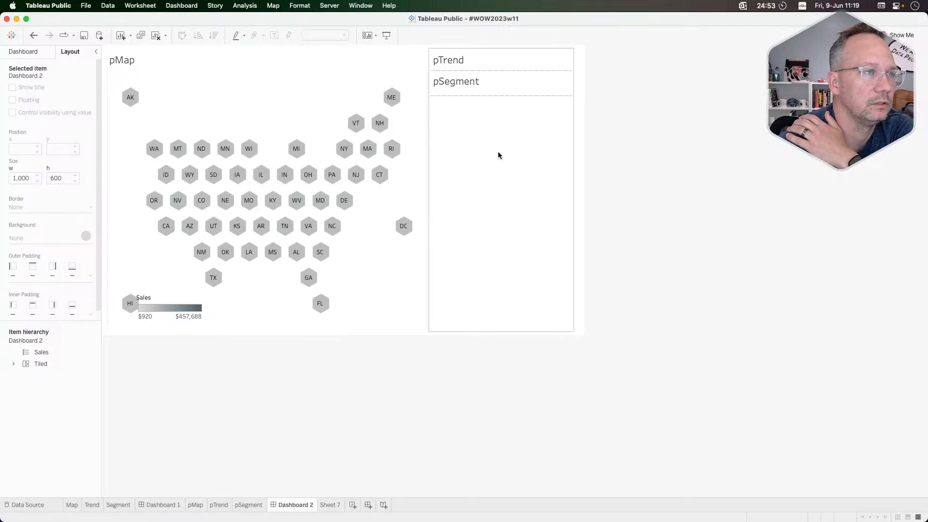
{"action": "left_click", "coordinate": [490, 198]}
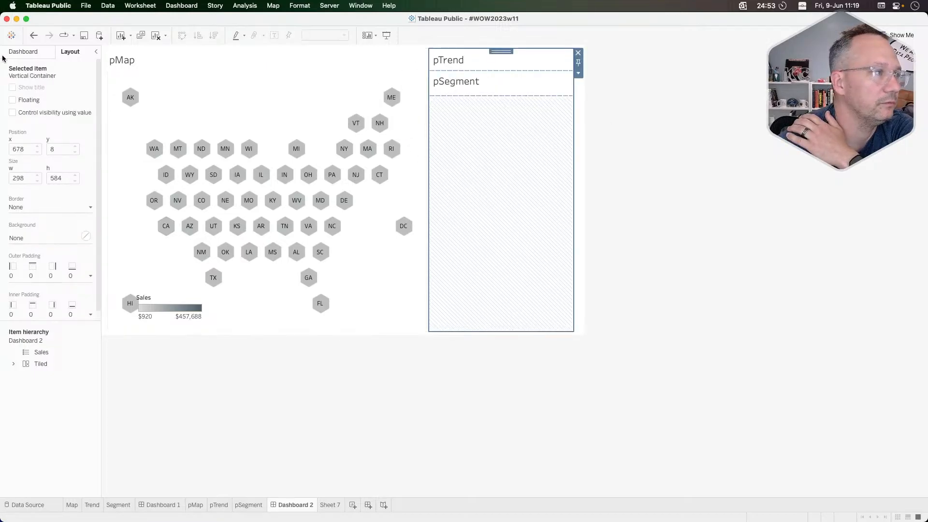
{"action": "left_click", "coordinate": [12, 112]}
{"action": "left_click", "coordinate": [45, 124]}
{"action": "mouse_move", "coordinate": [48, 152]}
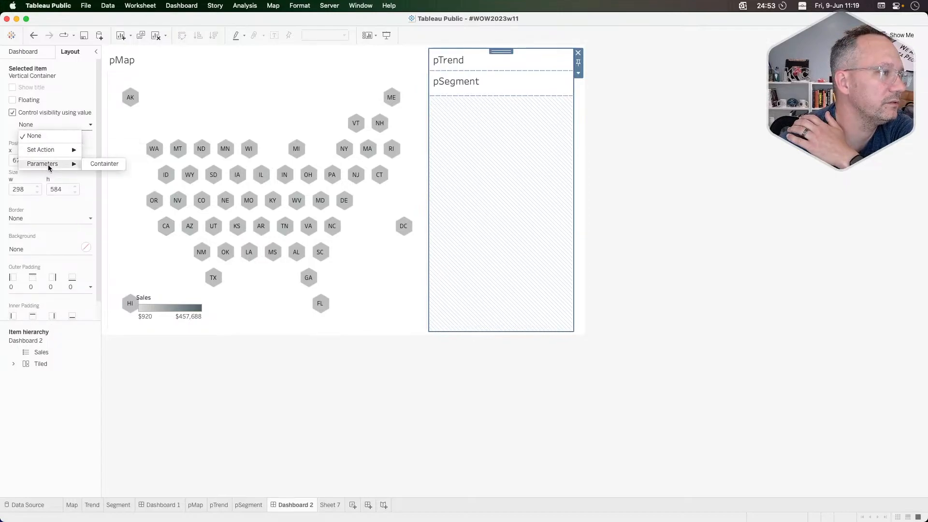
{"action": "left_click", "coordinate": [298, 117]}
{"action": "left_click", "coordinate": [333, 94]}
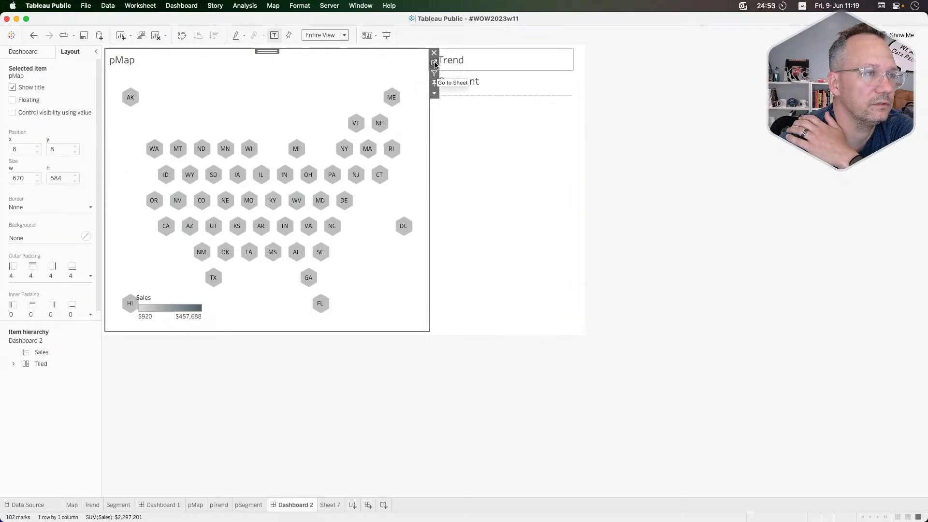
Hide the titles of the pTrend and pSegment sheets on Dashboard 2
{"action": "right_click", "coordinate": [463, 59]}
{"action": "left_click", "coordinate": [485, 81]}
{"action": "right_click", "coordinate": [450, 64]}
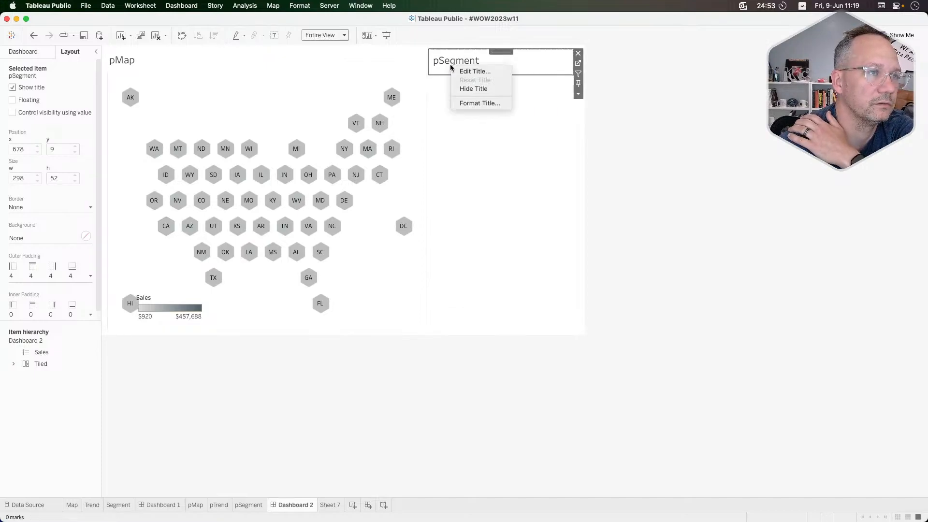
{"action": "left_click", "coordinate": [476, 89]}
{"action": "left_click", "coordinate": [679, 198]}
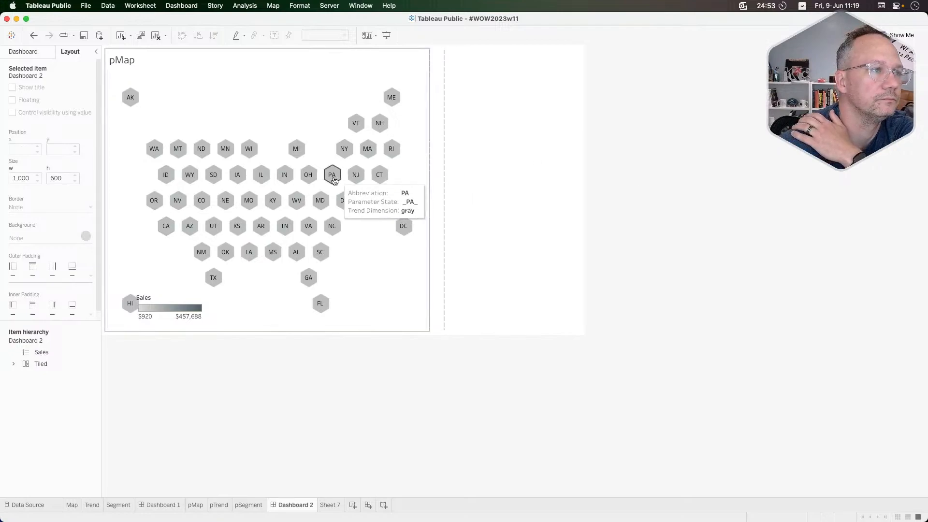
Check the charts with Ohio and Kentucky selected in turn, and narrow pMap to about 615 wide to give the charts more room
{"action": "left_click", "coordinate": [302, 187]}
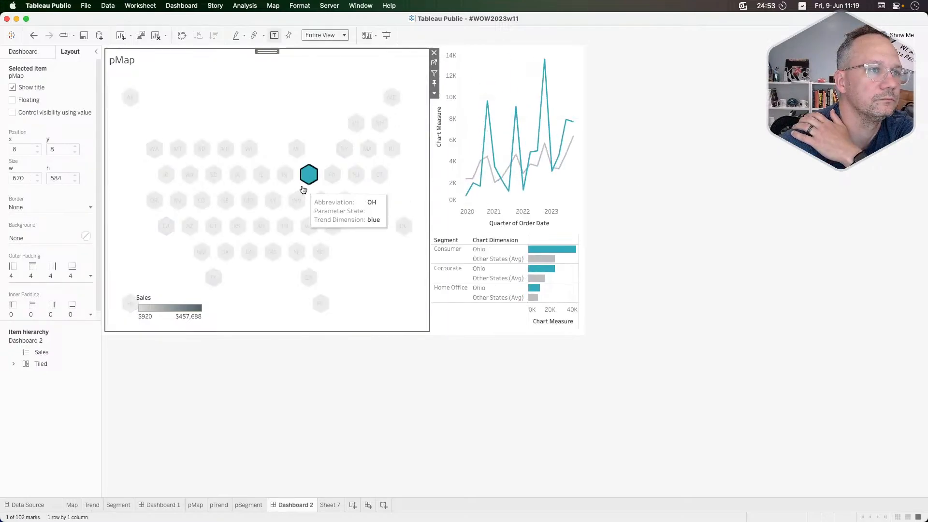
{"action": "left_click", "coordinate": [303, 188]}
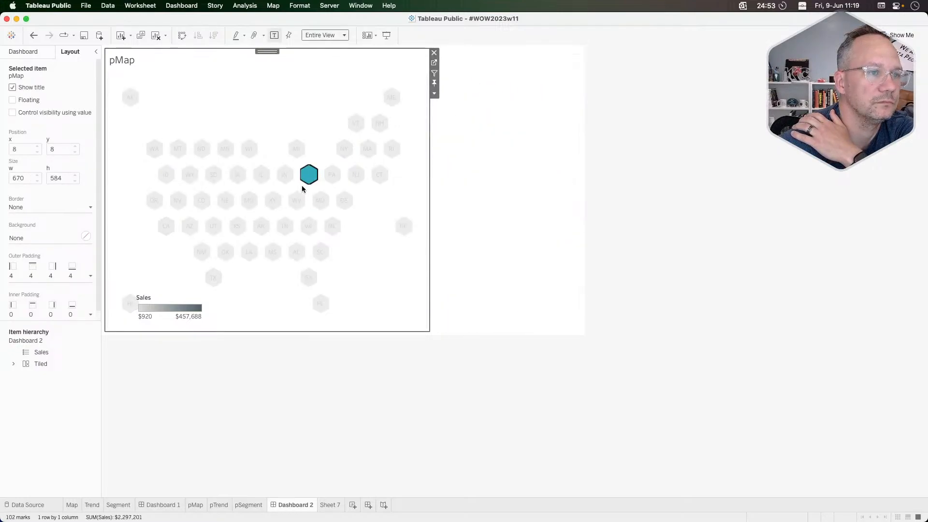
{"action": "left_click", "coordinate": [277, 209]}
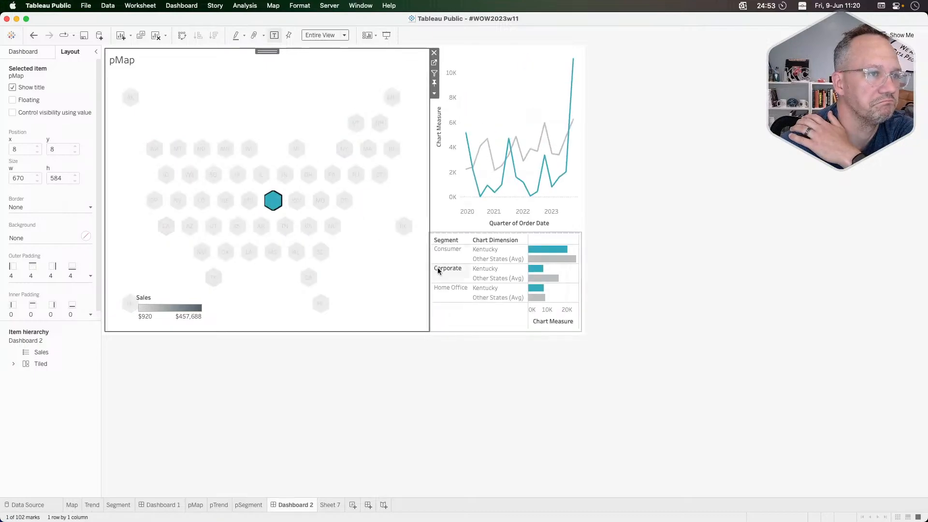
{"action": "left_click_drag", "start_coordinate": [430, 286], "coordinate": [403, 290]}
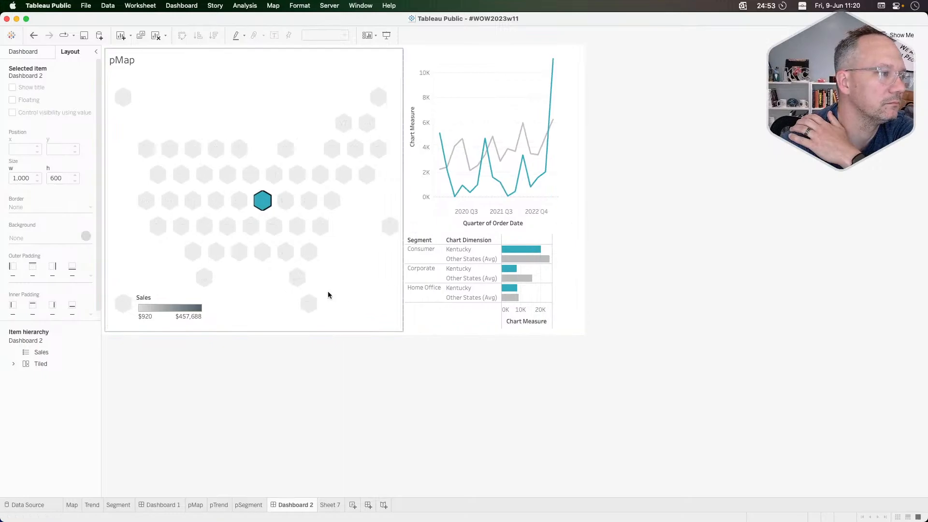
{"action": "left_click", "coordinate": [261, 307]}
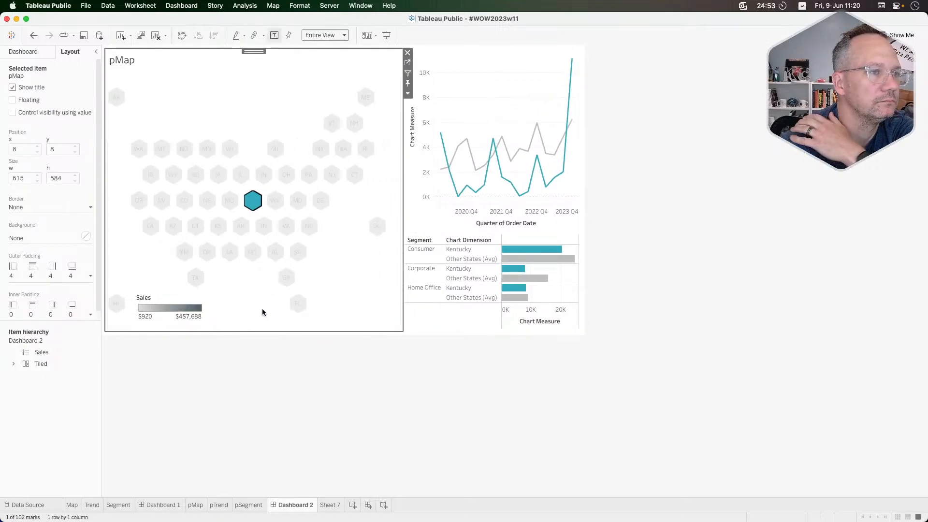
Test the map by clearing Kentucky, selecting West Virginia and Kentucky, trying Missouri as a third state, and clearing the selection
{"action": "mouse_move", "coordinate": [224, 232]}
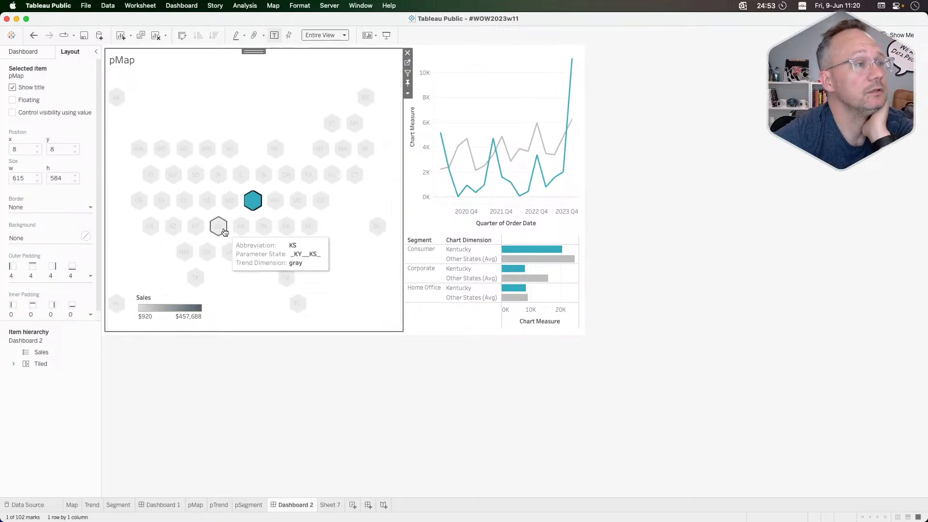
{"action": "left_click", "coordinate": [446, 217]}
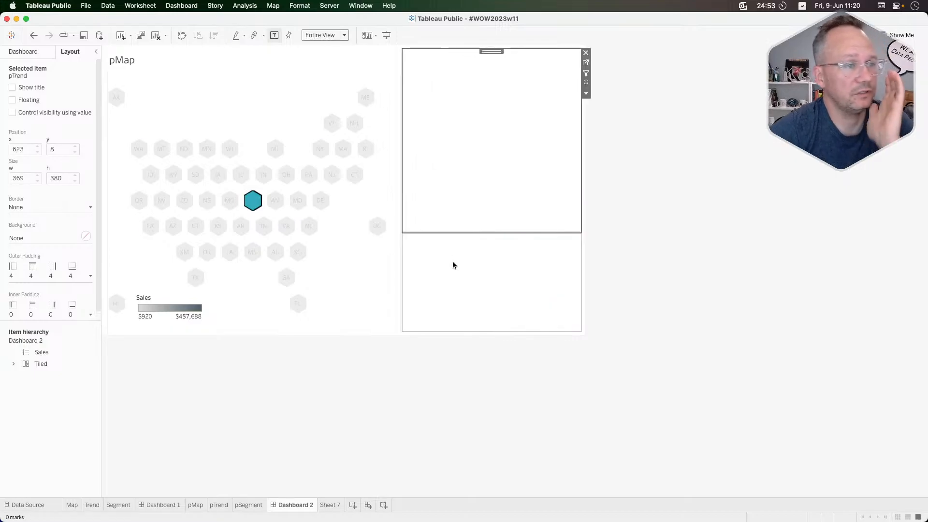
{"action": "left_click", "coordinate": [280, 204]}
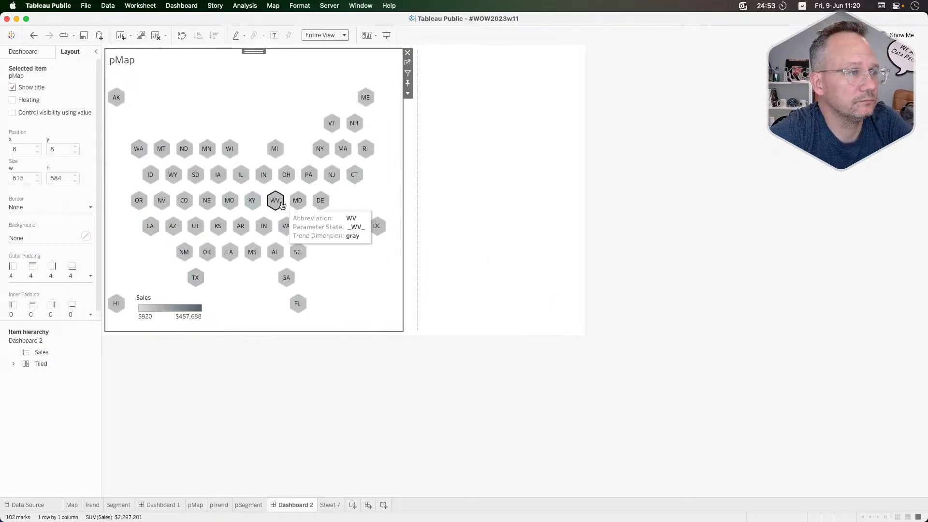
{"action": "left_click", "coordinate": [282, 205]}
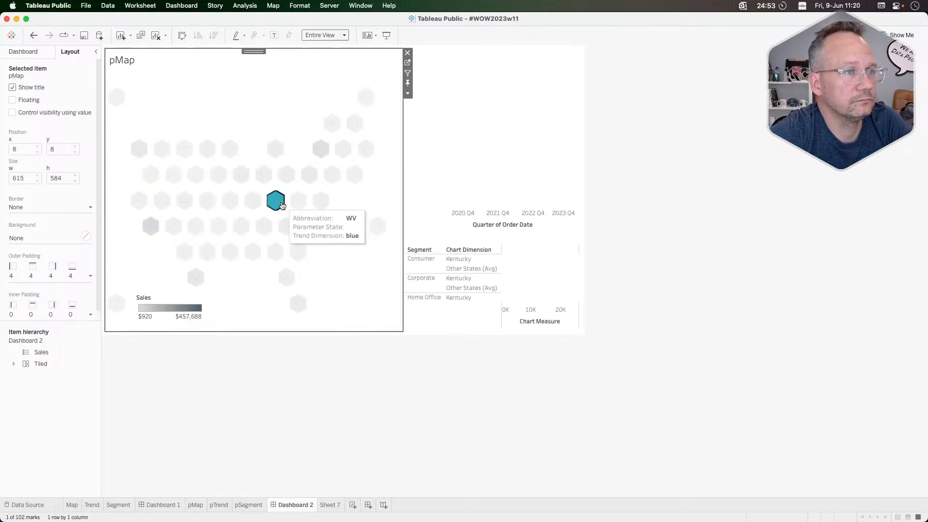
{"action": "left_click", "coordinate": [255, 206]}
{"action": "left_click", "coordinate": [230, 206]}
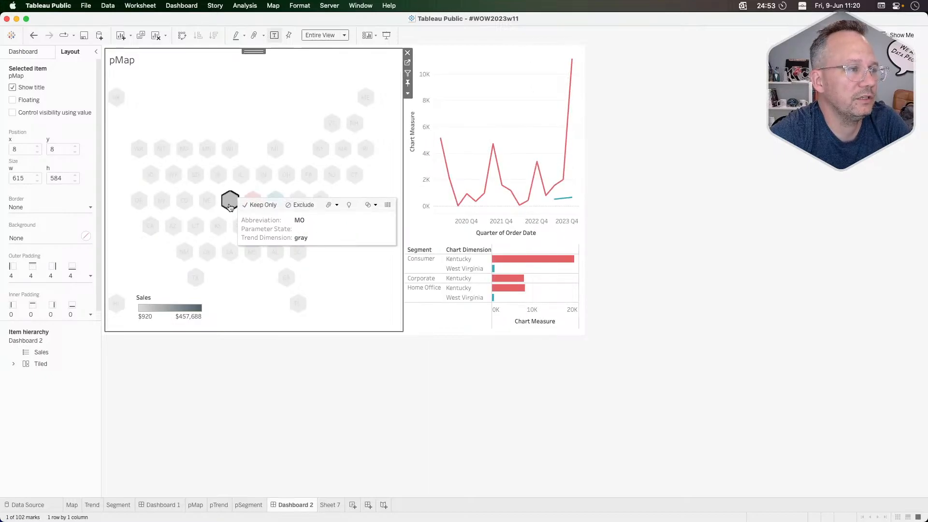
{"action": "left_click", "coordinate": [230, 206]}
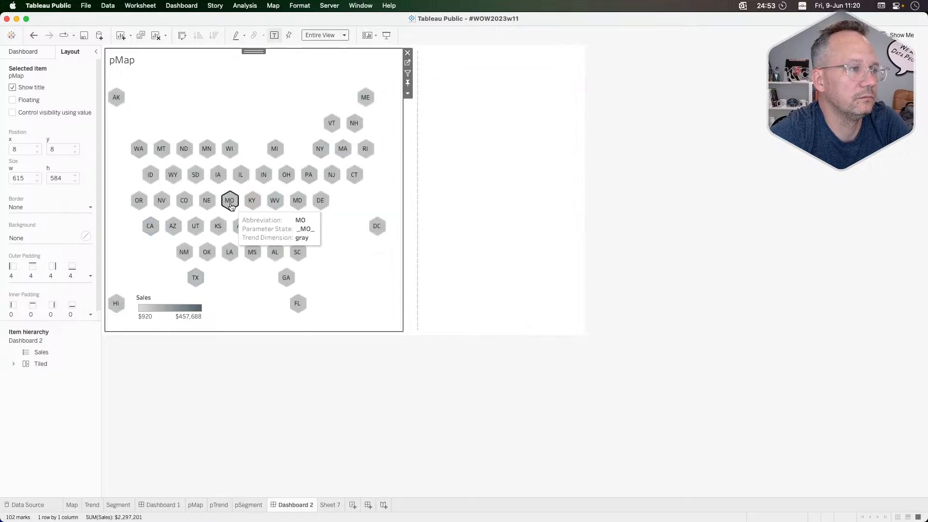
Test the map with Missouri and Kentucky selected, try West Virginia as a third state, and clear the selection
{"action": "left_click", "coordinate": [231, 204]}
{"action": "left_click", "coordinate": [251, 206]}
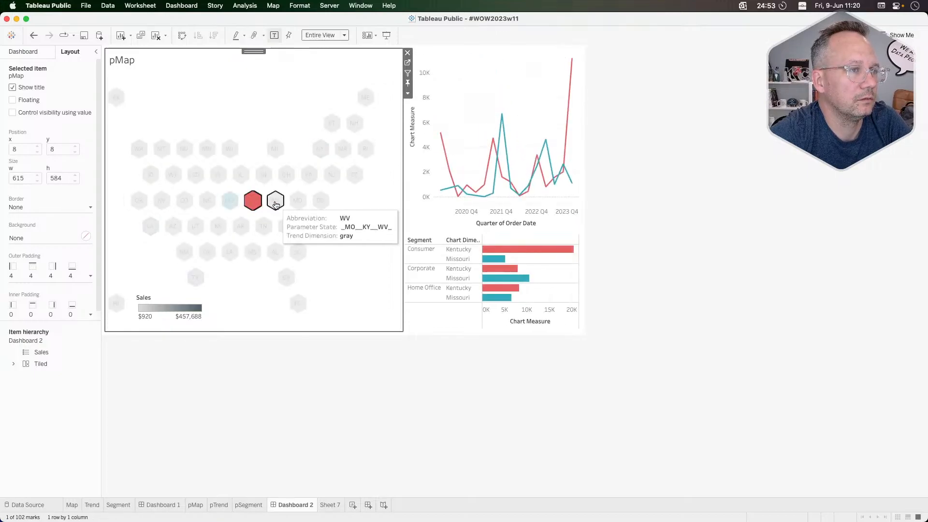
{"action": "left_click", "coordinate": [275, 204]}
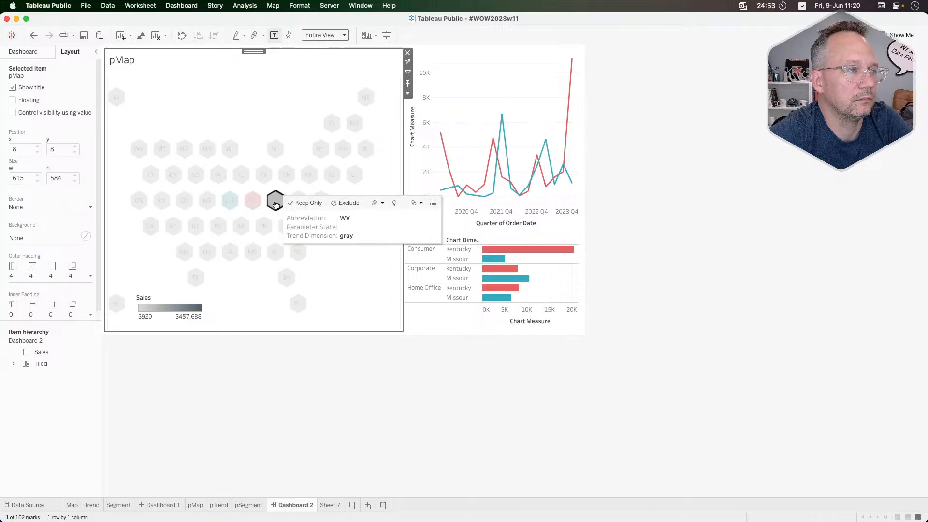
{"action": "left_click", "coordinate": [276, 204]}
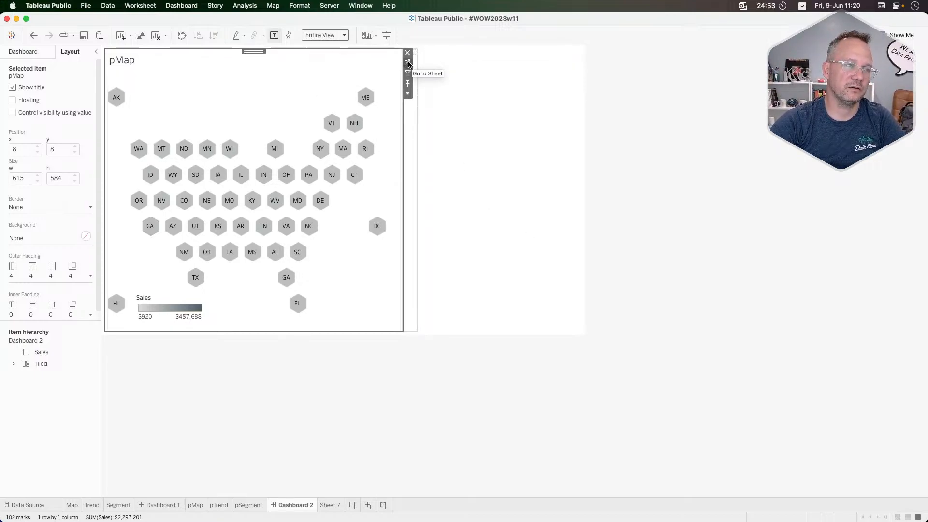
Test the map with Ohio and Indiana selected, try Illinois as a third state, and clear the selection
{"action": "left_click", "coordinate": [286, 175]}
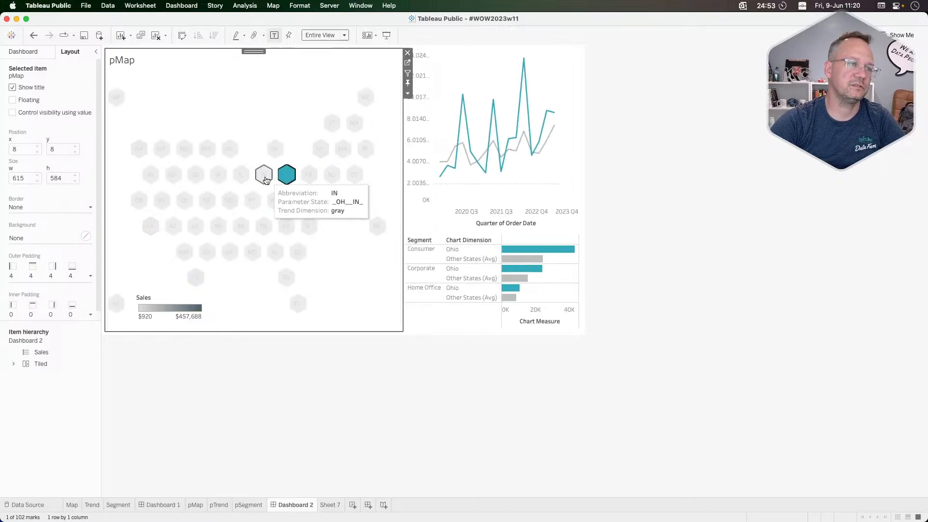
{"action": "left_click", "coordinate": [265, 179]}
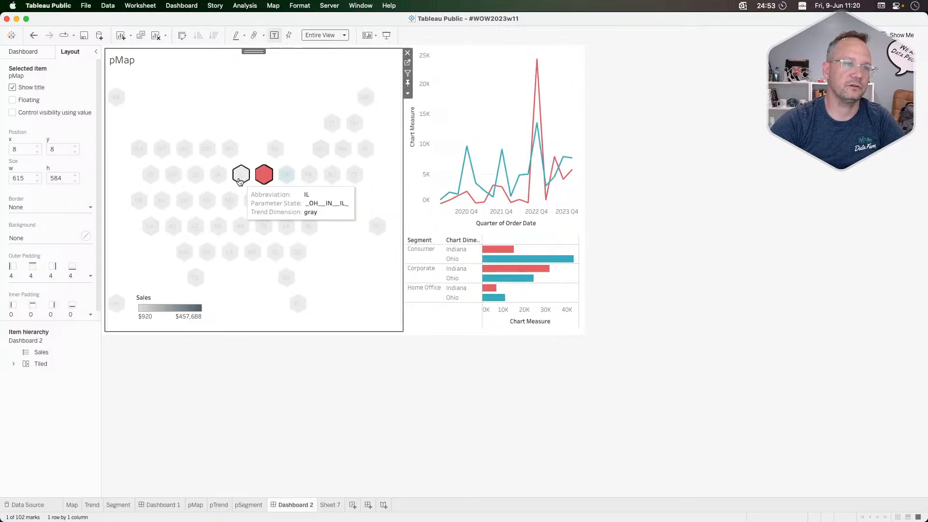
{"action": "left_click", "coordinate": [240, 181]}
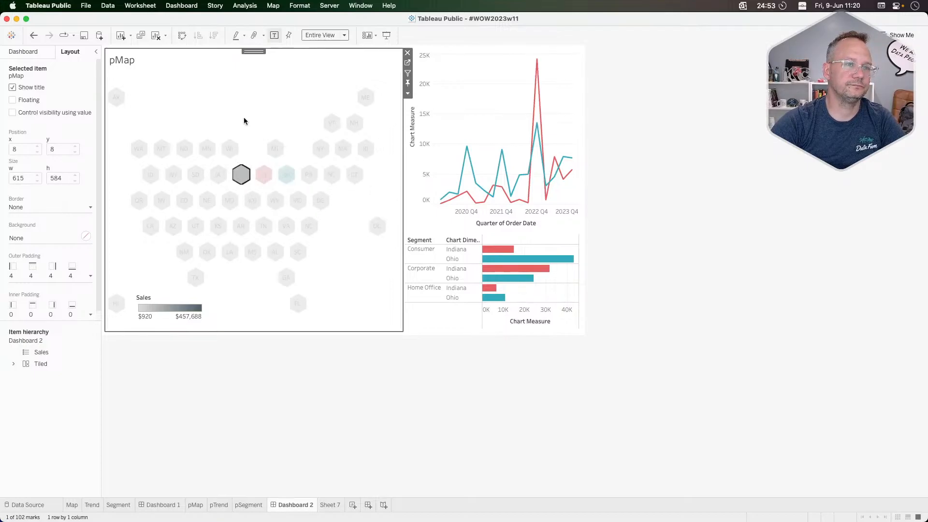
{"action": "left_click", "coordinate": [196, 176]}
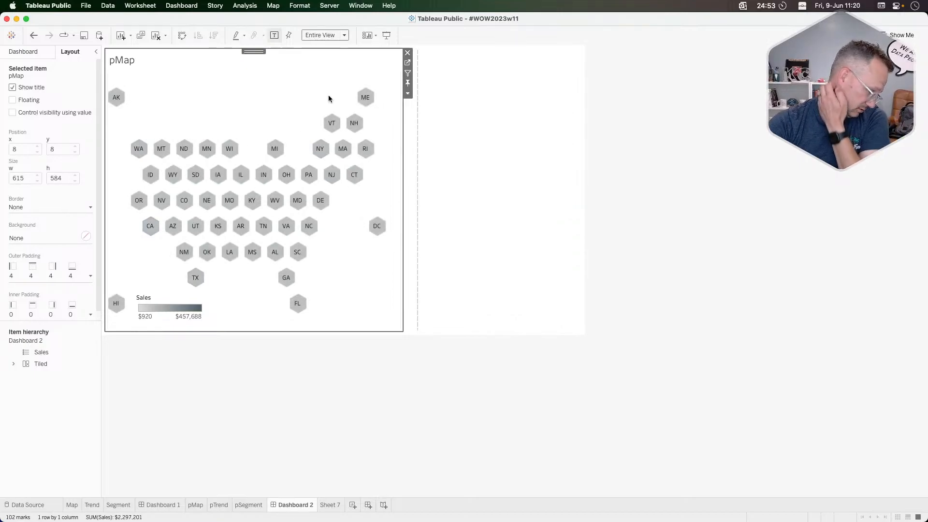
On the pMap sheet, select Illinois, Indiana and Ohio in sequence to test a third state, and clear the selection
{"action": "left_click", "coordinate": [407, 63]}
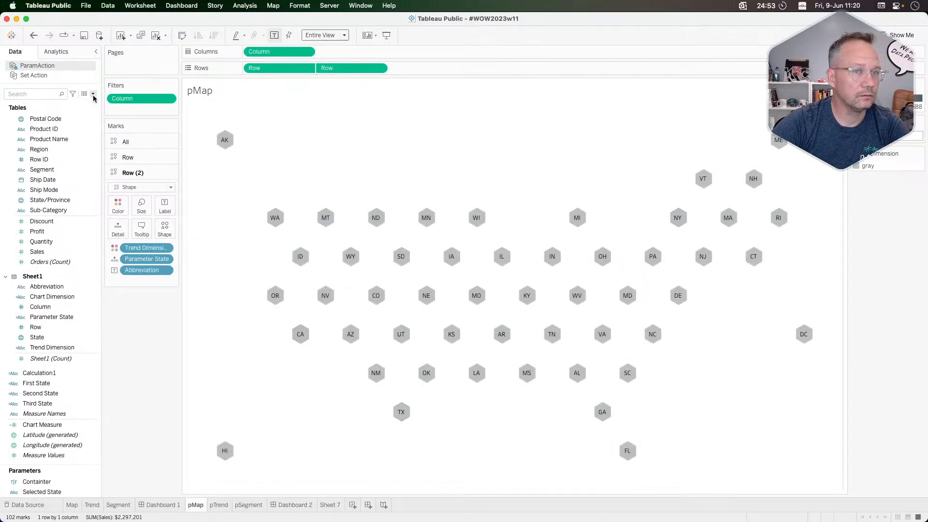
{"action": "left_click", "coordinate": [500, 256]}
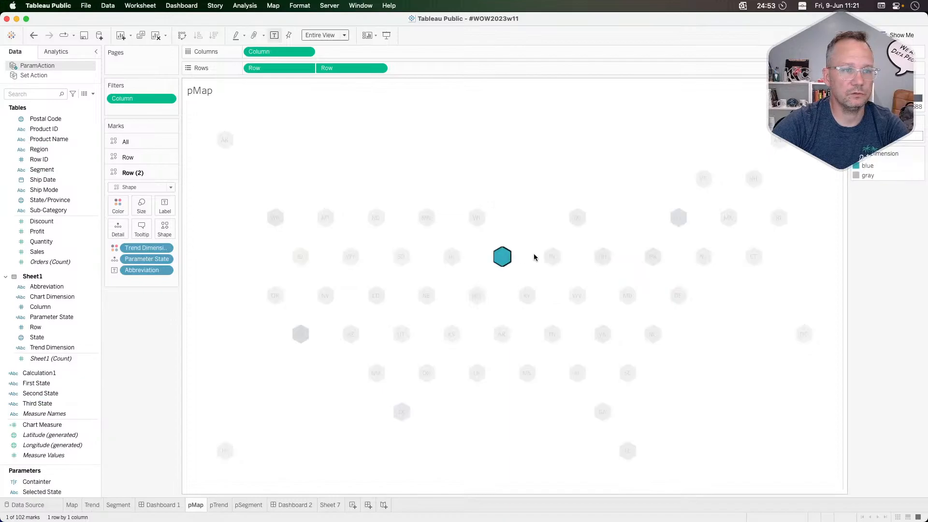
{"action": "left_click", "coordinate": [552, 256]}
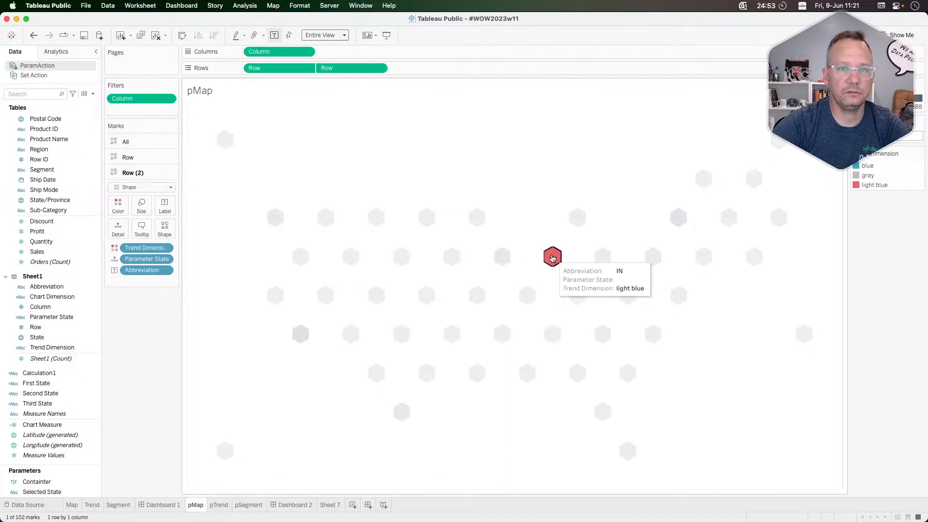
{"action": "left_click", "coordinate": [603, 256]}
{"action": "left_click", "coordinate": [293, 335]}
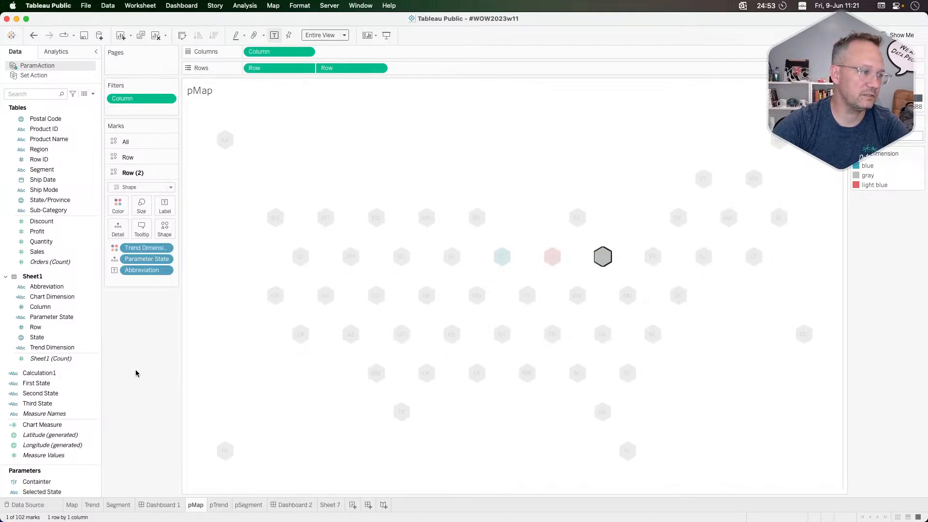
Start a new calculated field in the ParamAction data source with the formula LEN([Selected State])
{"action": "left_click", "coordinate": [93, 93]}
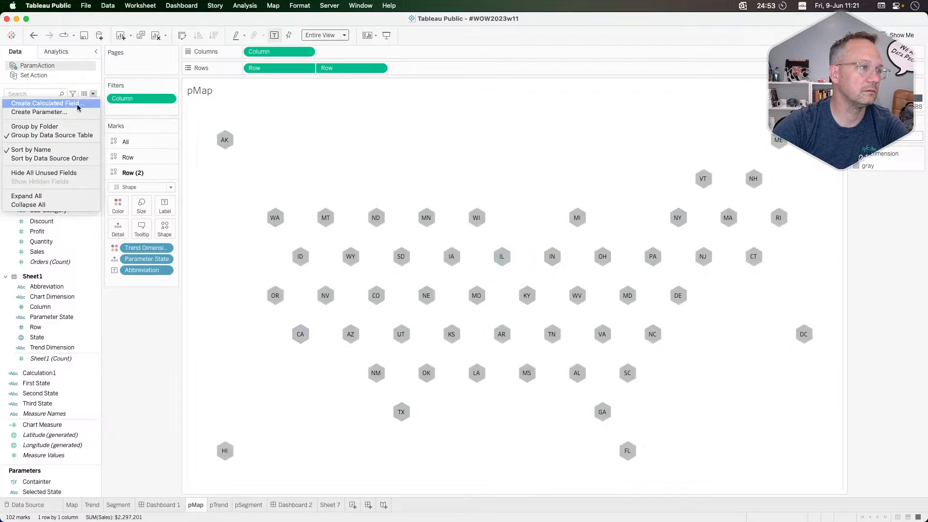
{"action": "left_click", "coordinate": [51, 103]}
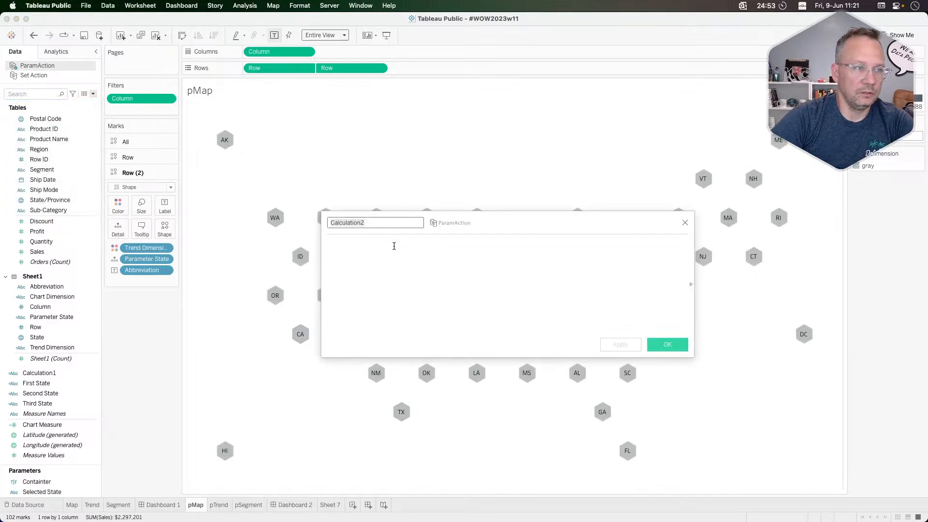
{"action": "left_click", "coordinate": [393, 248]}
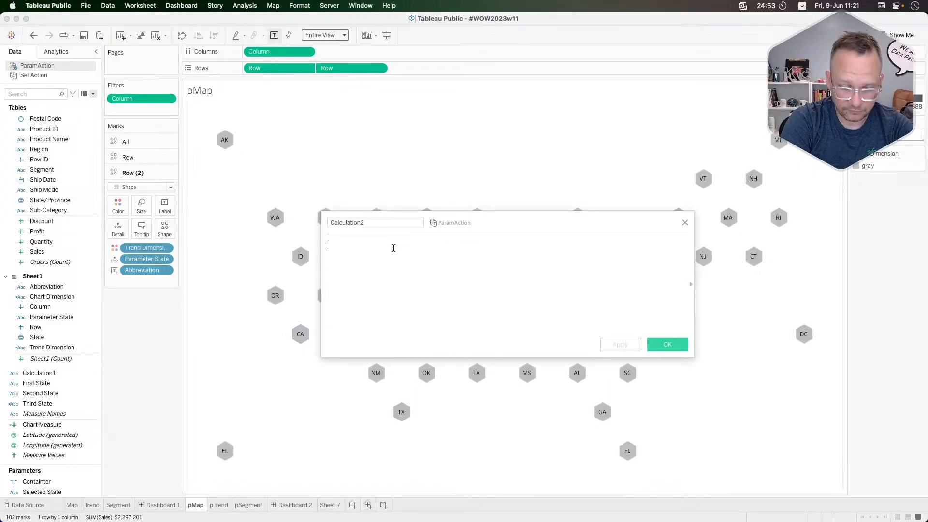
{"action": "type", "text": "LEN"}
{"action": "key", "text": "Return"}
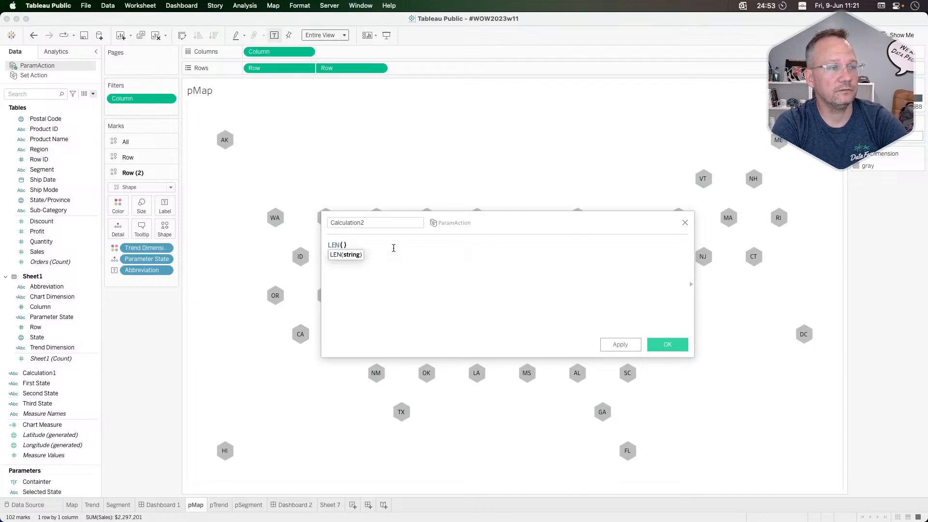
{"action": "type", "text": "SE"}
{"action": "key", "text": "Down"}
{"action": "key", "text": "Down"}
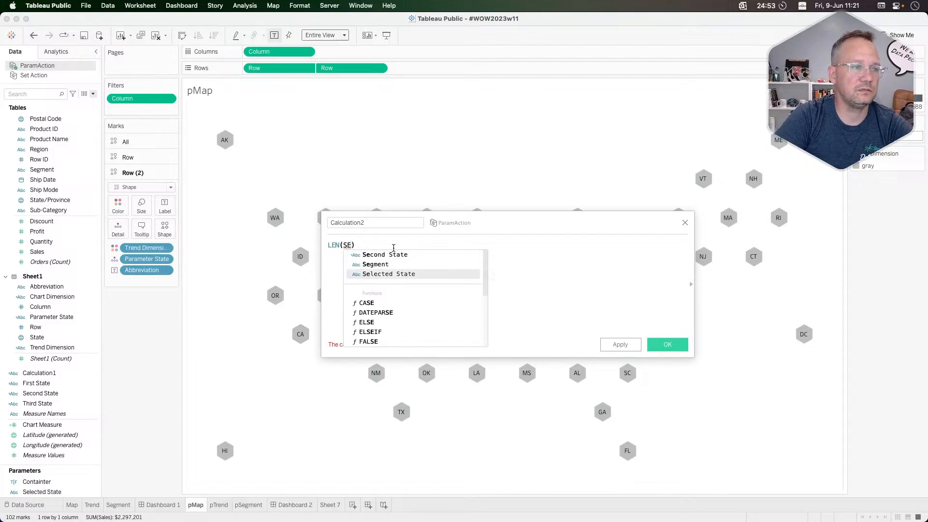
{"action": "key", "text": "Return"}
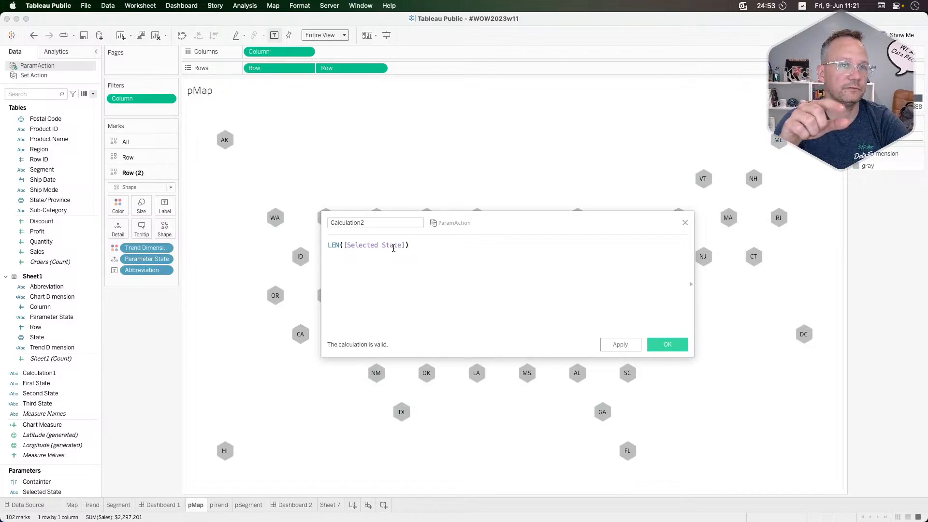
Complete the formula as LEN([Selected State])>6, name the calculated field ERROR ALERT, and save it
{"action": "type", "text": "<"}
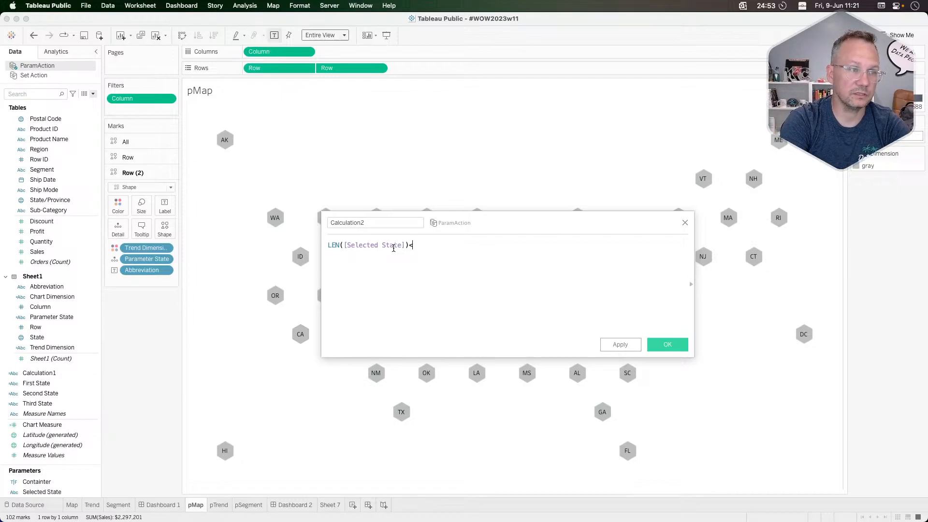
{"action": "key", "text": "BackSpace"}
{"action": "type", "text": ">6"}
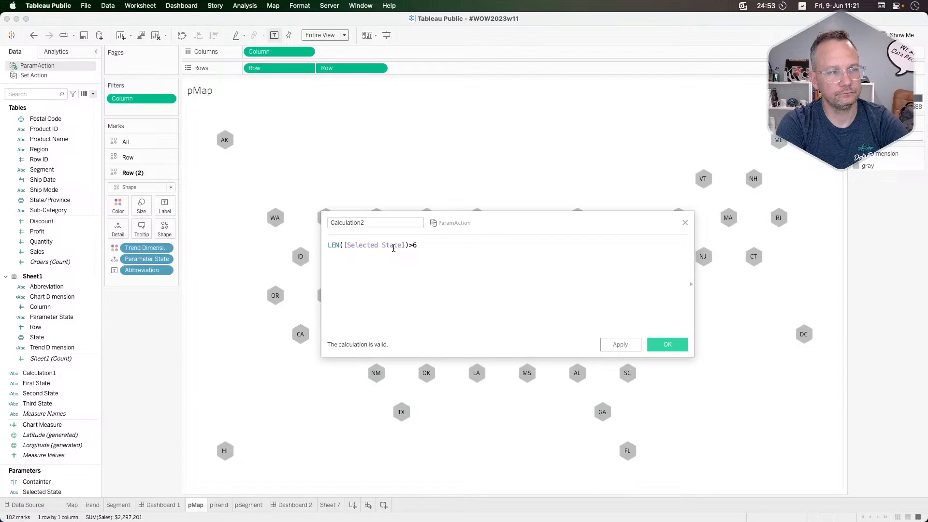
{"action": "type", "text": "TH"}
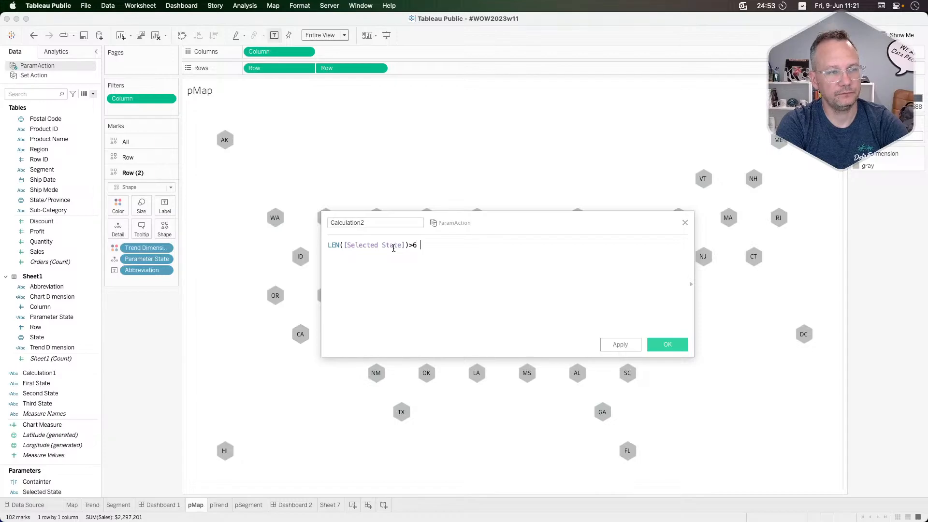
{"action": "key", "text": "BackSpace"}
{"action": "key", "text": "BackSpace"}
{"action": "key", "text": "BackSpace"}
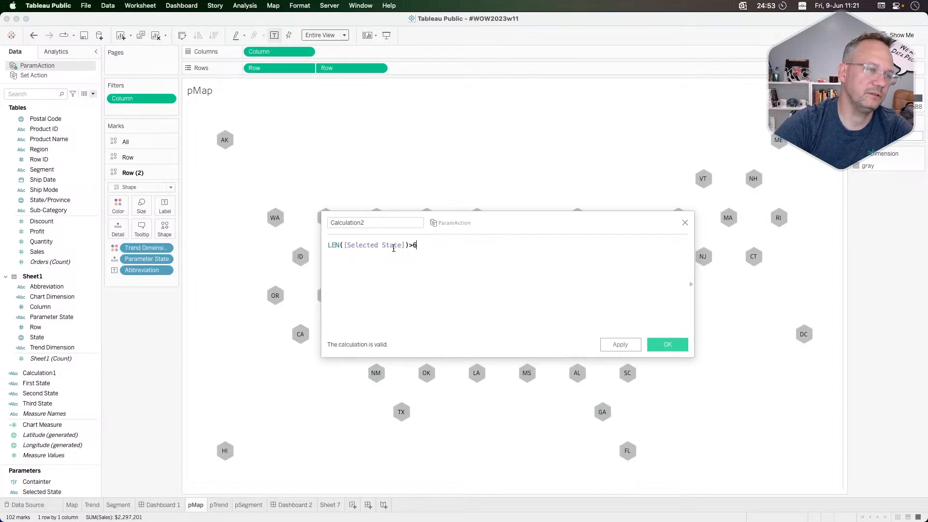
{"action": "left_click", "coordinate": [377, 225]}
{"action": "type", "text": "ERROR ALERT"}
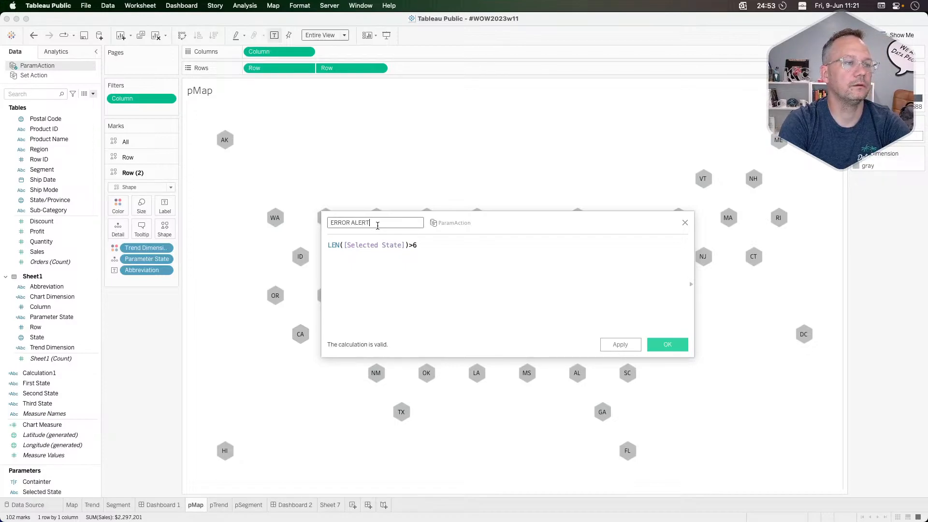
{"action": "left_click", "coordinate": [660, 344]}
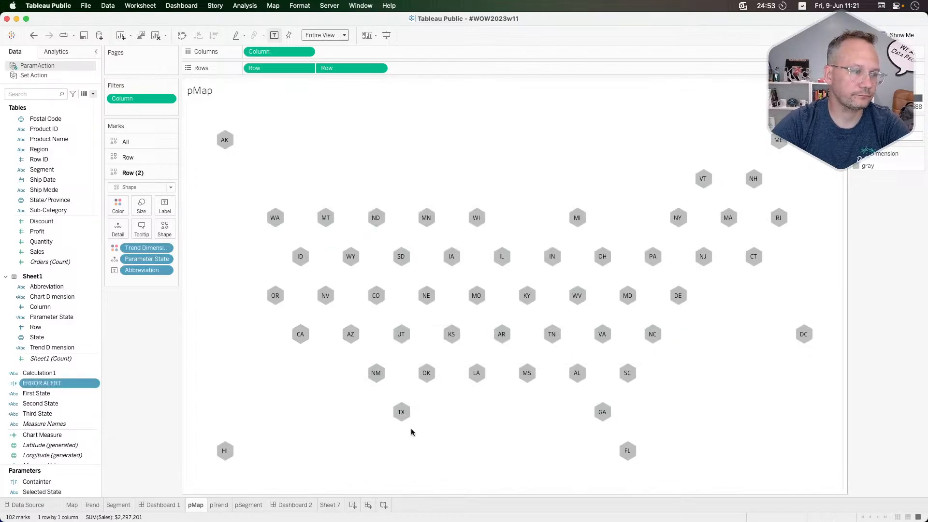
On Sheet 7, add an inline calculation to the marks containing the text "PLEASE SELECT ONLY TWO STATES"
{"action": "left_click", "coordinate": [336, 506]}
{"action": "left_click", "coordinate": [156, 36]}
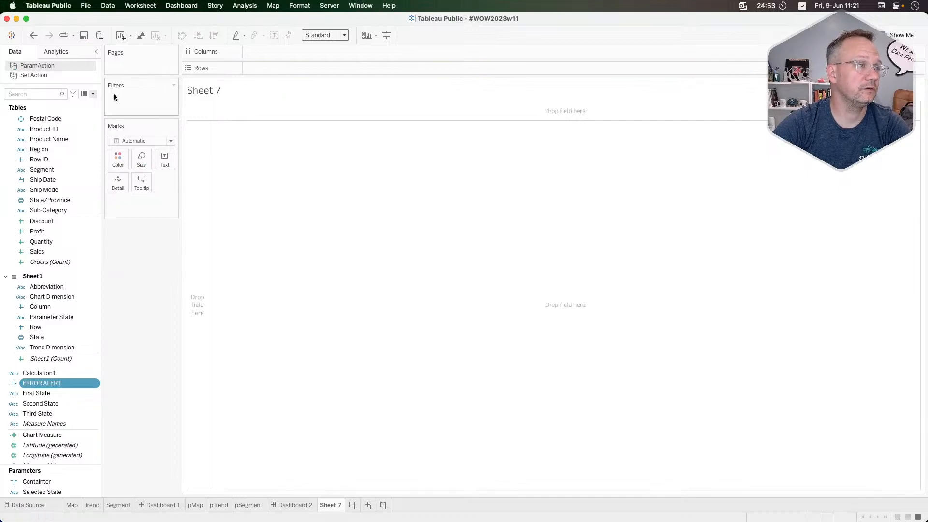
{"action": "left_click", "coordinate": [164, 159]}
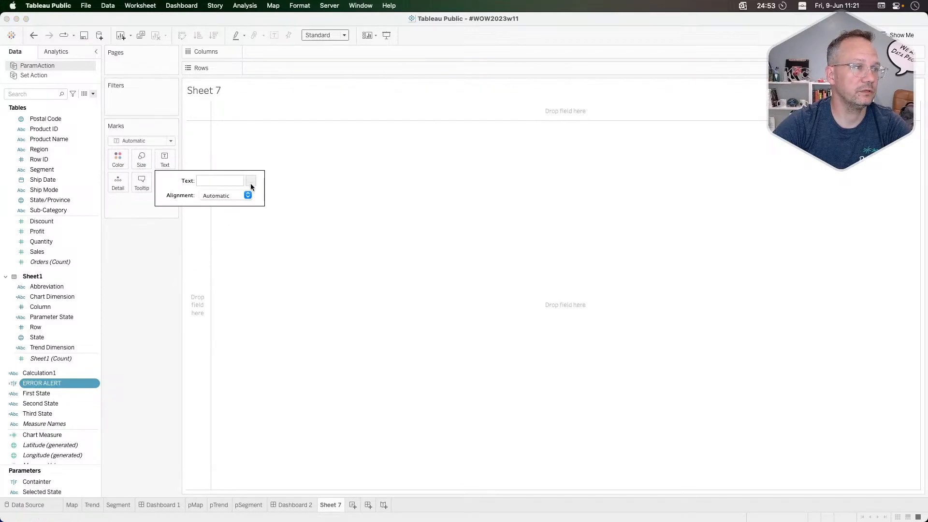
{"action": "left_click", "coordinate": [167, 223]}
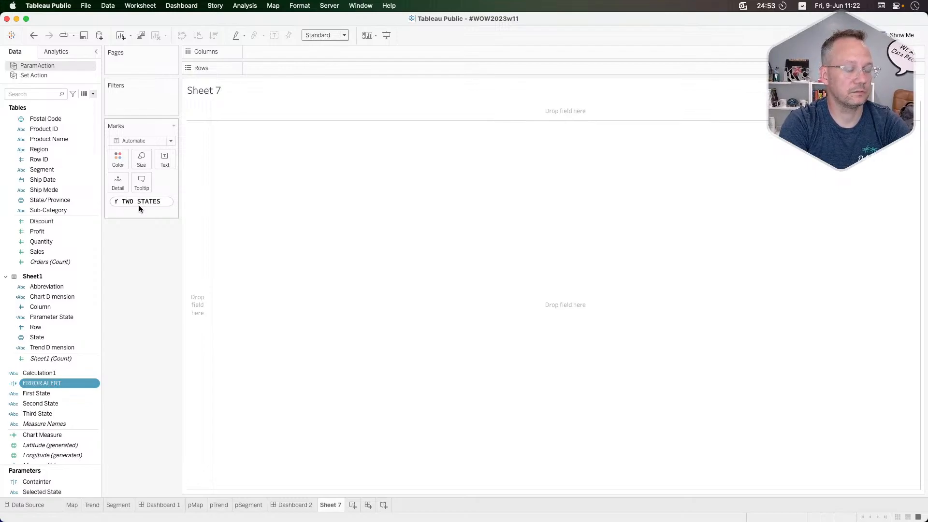
{"action": "key", "text": "Return"}
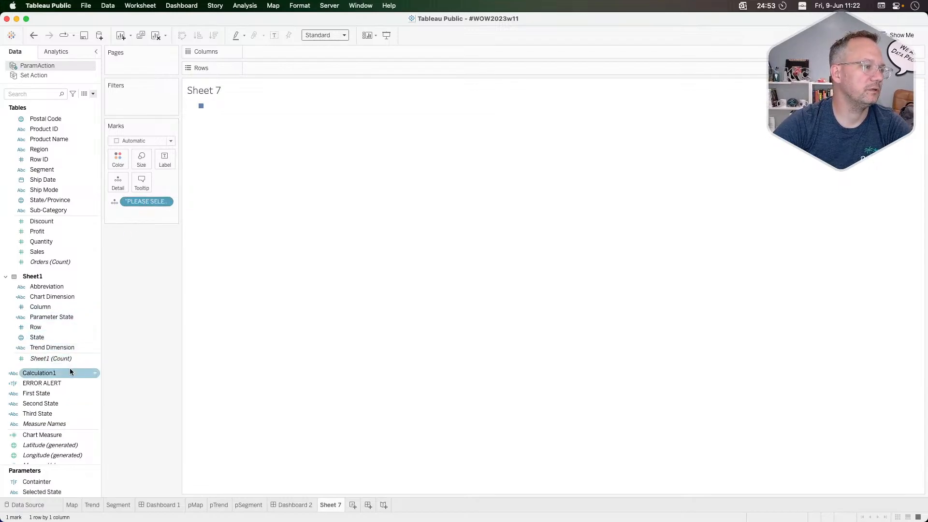
Filter Sheet 7 by ERROR ALERT using a custom value list containing True
{"action": "left_click_drag", "start_coordinate": [66, 380], "coordinate": [151, 100]}
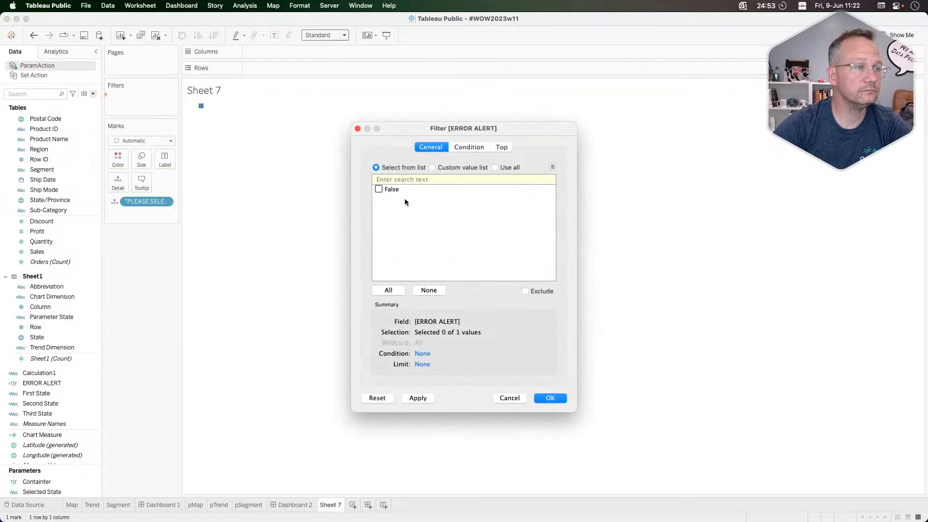
{"action": "left_click", "coordinate": [454, 168]}
{"action": "type", "text": "TRUE"}
{"action": "key", "text": "Return"}
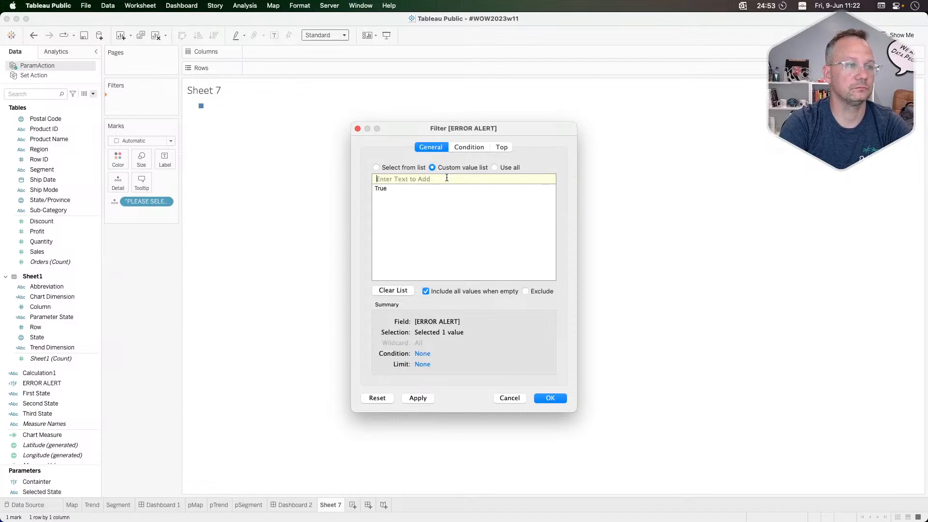
{"action": "left_click", "coordinate": [554, 401]}
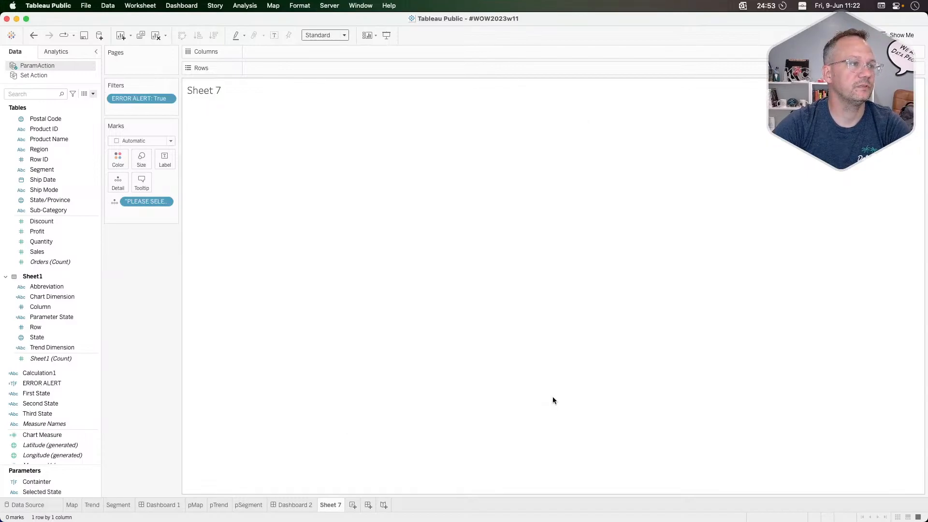
On the pMap sheet, select Nebraska, Missouri and Kentucky in sequence to trigger the error condition
{"action": "left_click", "coordinate": [195, 504]}
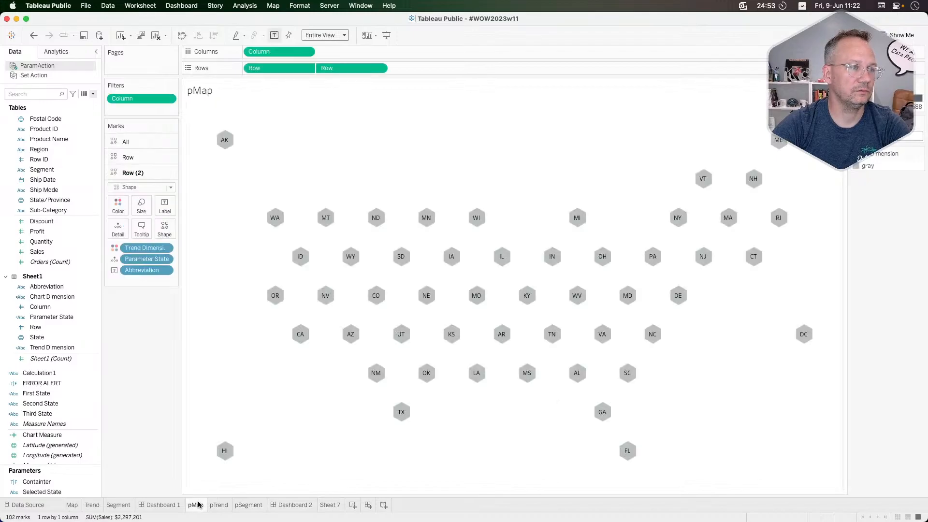
{"action": "left_click", "coordinate": [427, 295]}
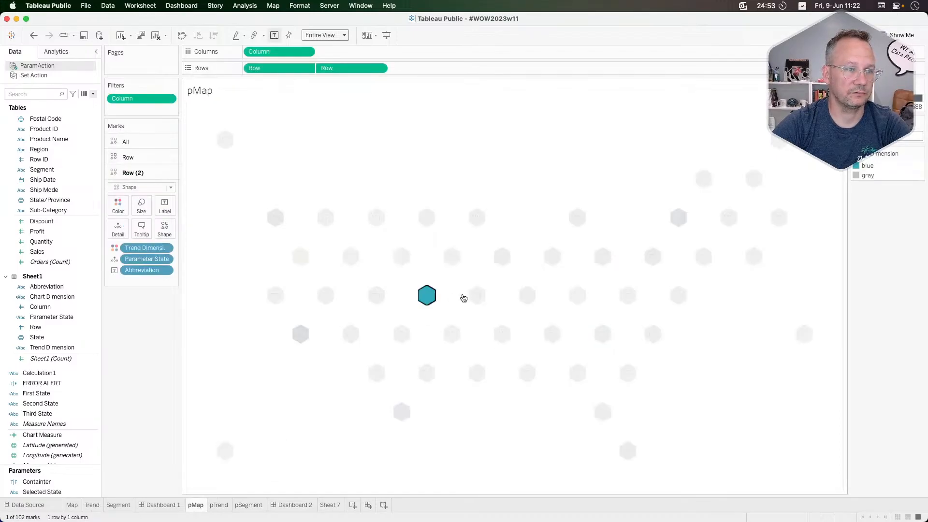
{"action": "left_click", "coordinate": [477, 295]}
{"action": "left_click", "coordinate": [528, 297]}
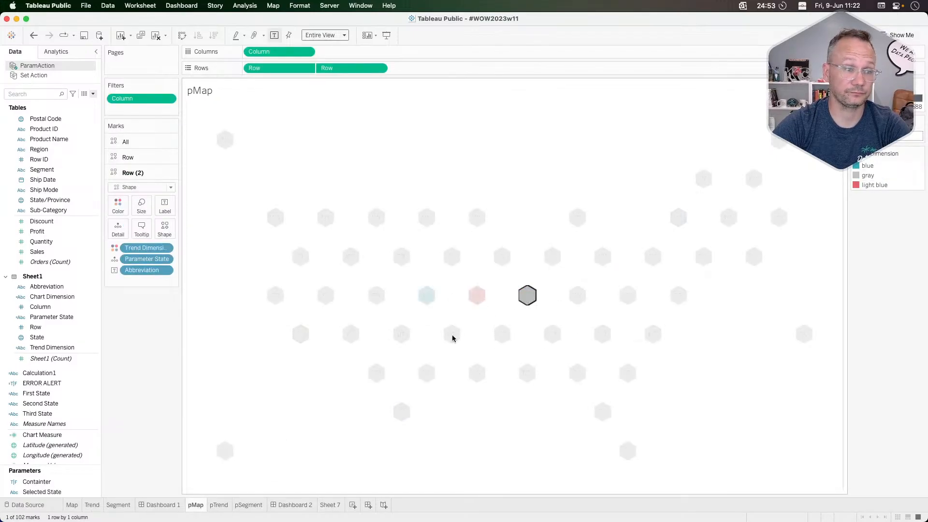
On Sheet 7, set the mark type to Text, show the message as the text label, and fit it to Entire View
{"action": "left_click", "coordinate": [330, 505]}
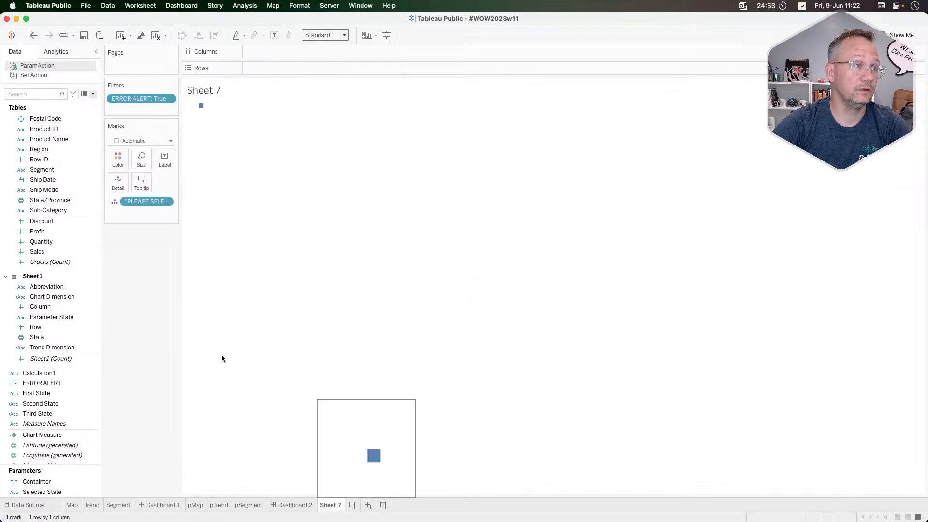
{"action": "left_click", "coordinate": [166, 143]}
{"action": "left_click", "coordinate": [140, 229]}
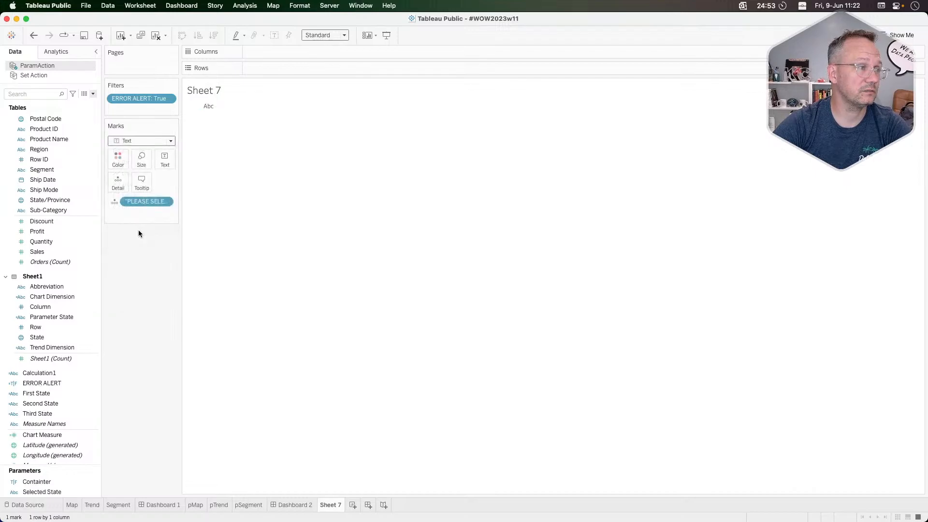
{"action": "left_click_drag", "start_coordinate": [137, 203], "coordinate": [162, 161]}
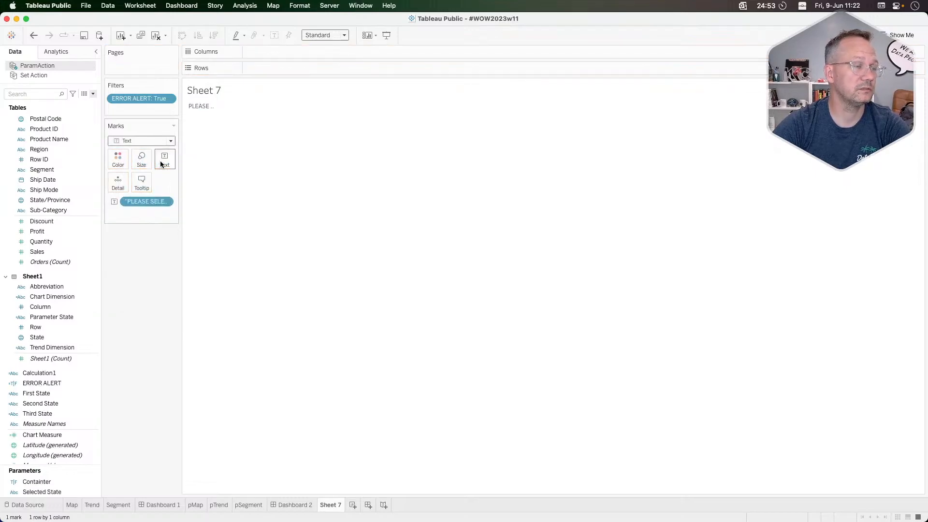
{"action": "left_click", "coordinate": [325, 35]}
{"action": "left_click", "coordinate": [319, 68]}
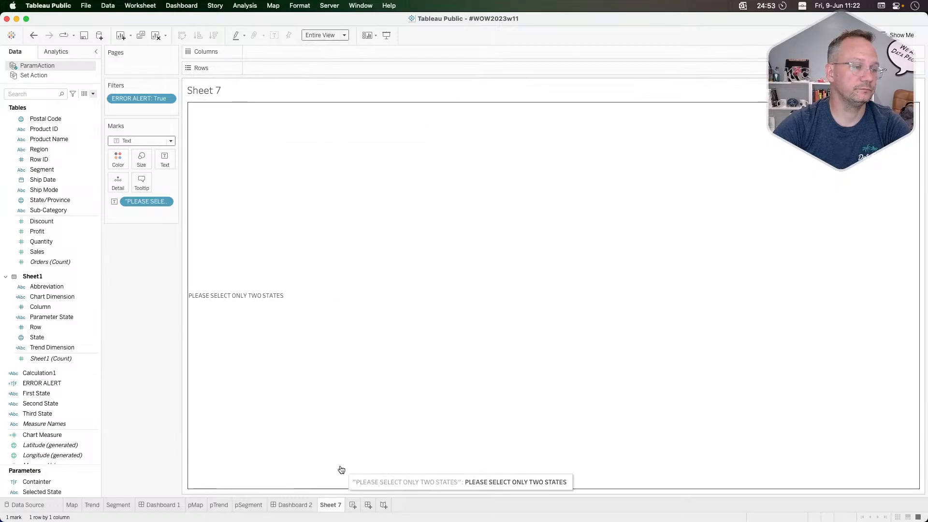
Add Sheet 7 to Dashboard 2 as a floating object and enlarge it to about 977 by 570 over the map and charts
{"action": "left_click", "coordinate": [295, 505]}
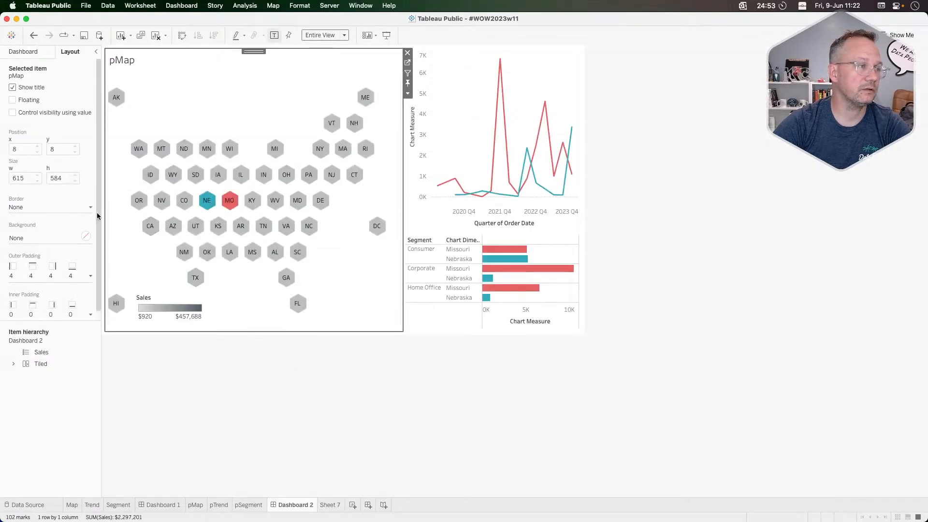
{"action": "left_click", "coordinate": [35, 51]}
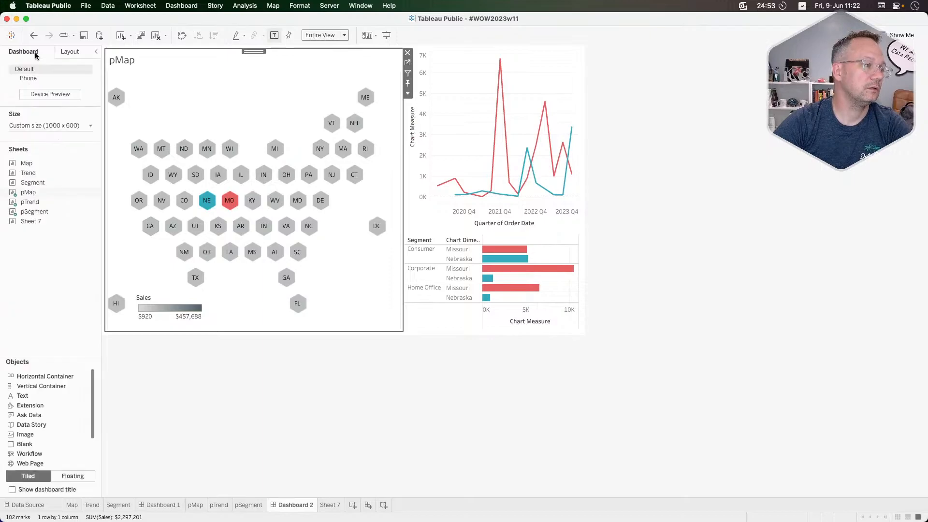
{"action": "left_click_drag", "start_coordinate": [31, 221], "coordinate": [121, 68]}
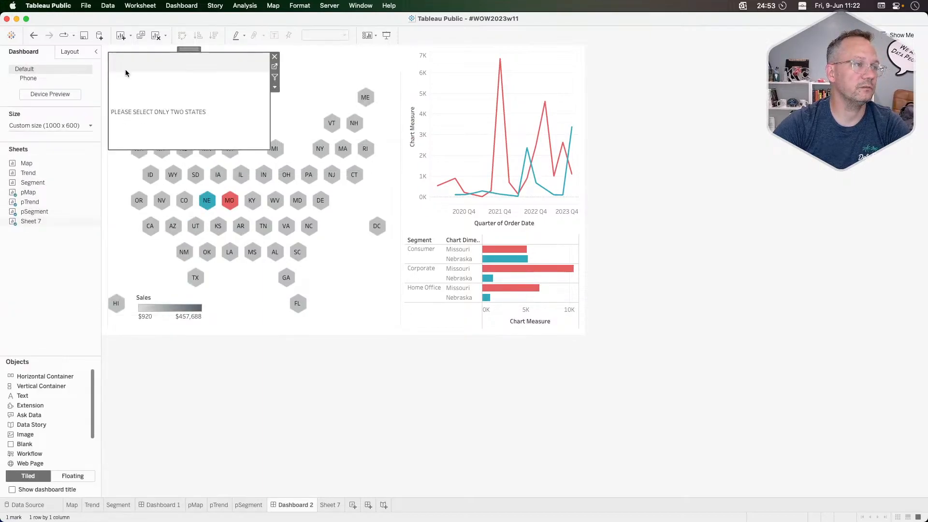
{"action": "left_click_drag", "start_coordinate": [267, 149], "coordinate": [580, 325]}
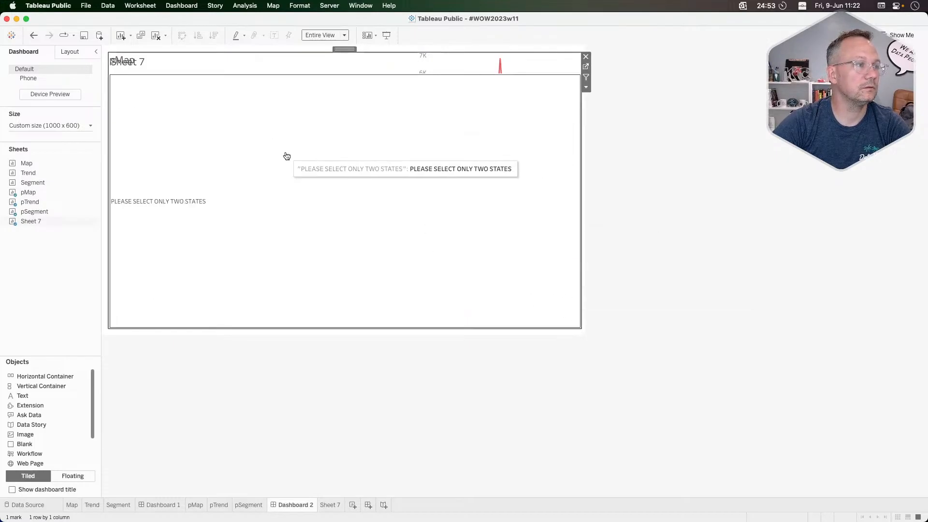
Control the floating Sheet 7's visibility with the ERROR ALERT field from the ParamAction data source
{"action": "left_click", "coordinate": [70, 51]}
{"action": "left_click", "coordinate": [13, 113]}
{"action": "left_click", "coordinate": [29, 124]}
{"action": "mouse_move", "coordinate": [58, 159]}
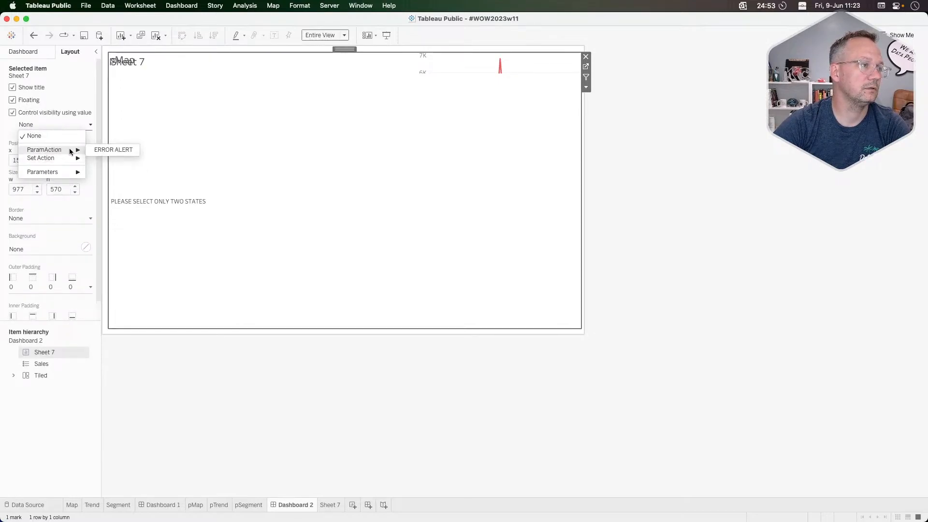
{"action": "left_click", "coordinate": [105, 150]}
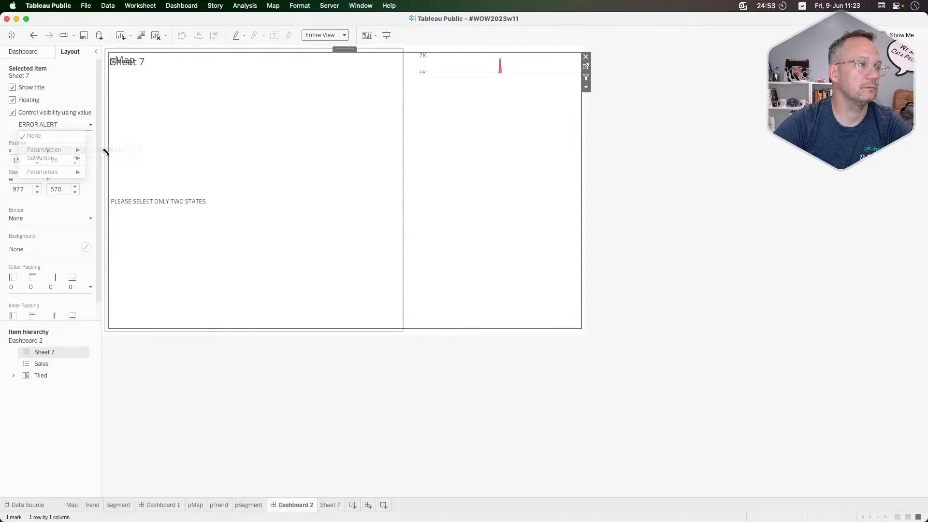
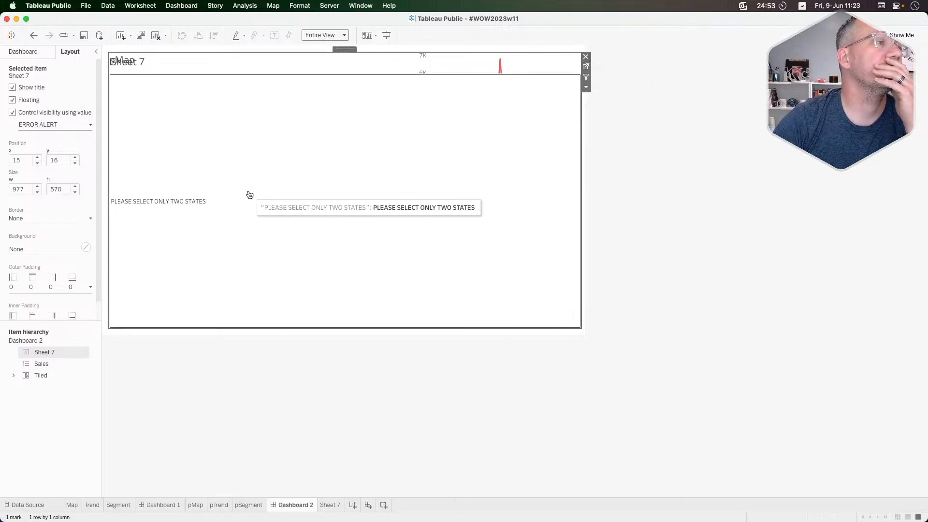
{"action": "left_click", "coordinate": [183, 5]}
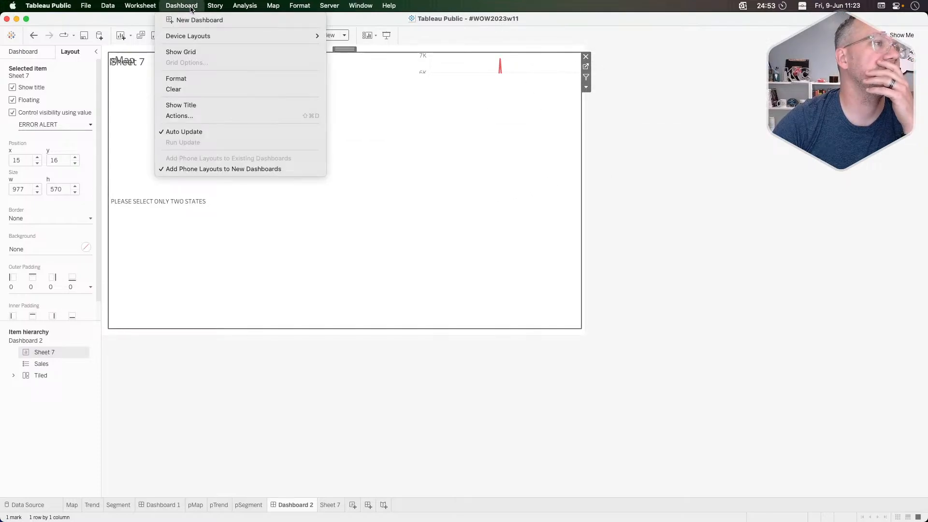
{"action": "left_click", "coordinate": [206, 118]}
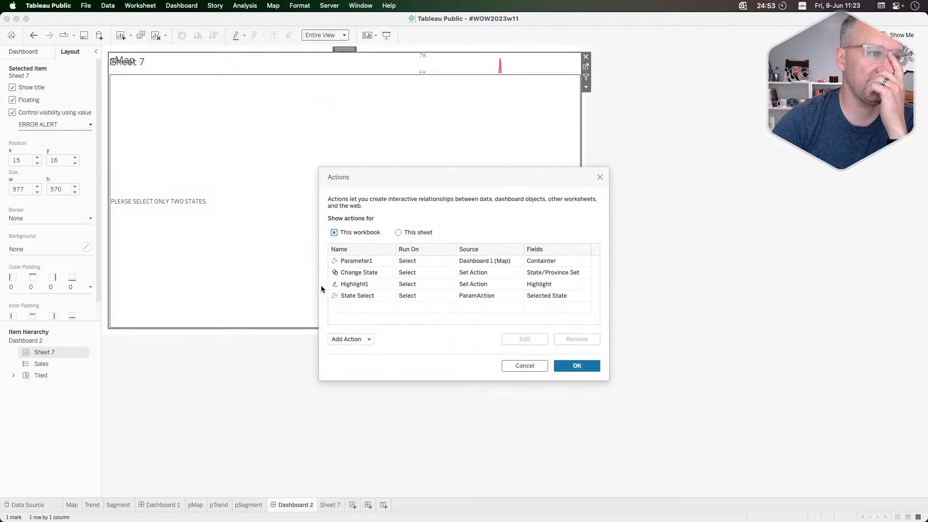
{"action": "left_click", "coordinate": [356, 338]}
{"action": "left_click", "coordinate": [379, 316]}
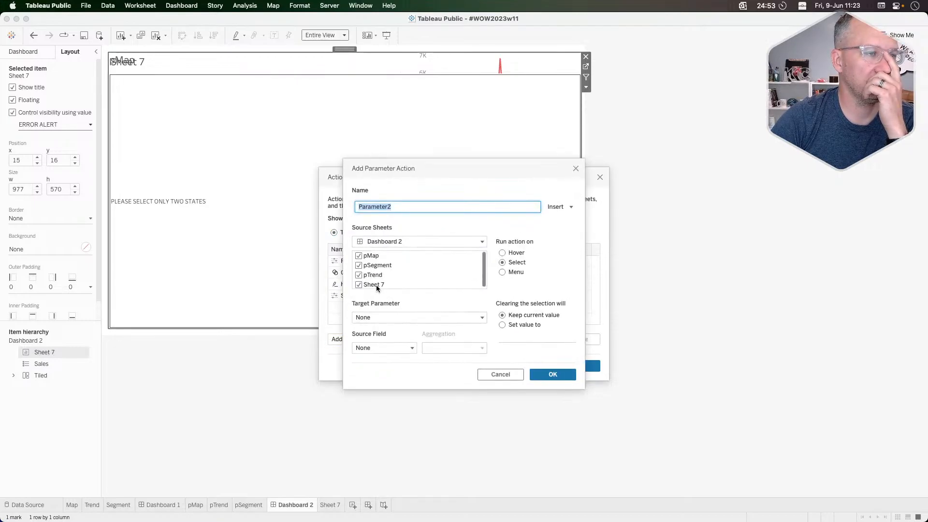
{"action": "left_click", "coordinate": [375, 285]}
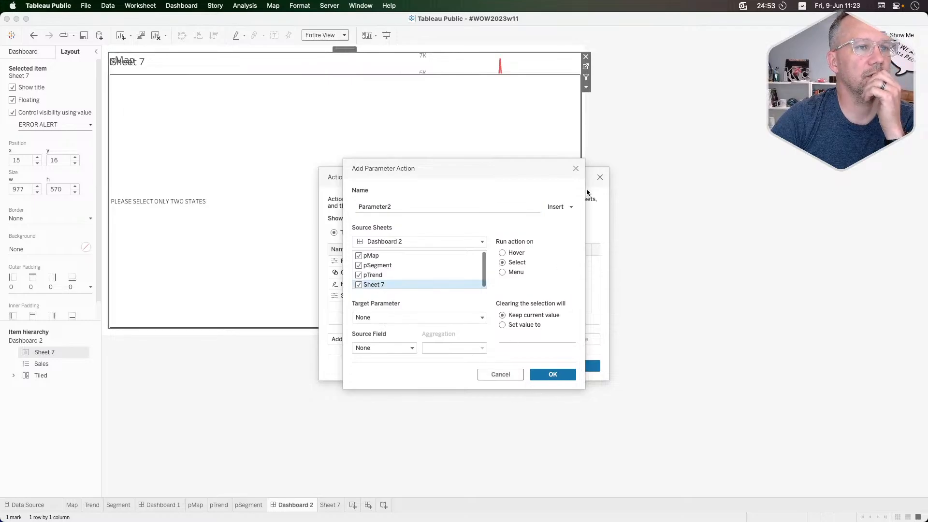
{"action": "left_click", "coordinate": [575, 169]}
{"action": "left_click", "coordinate": [600, 177]}
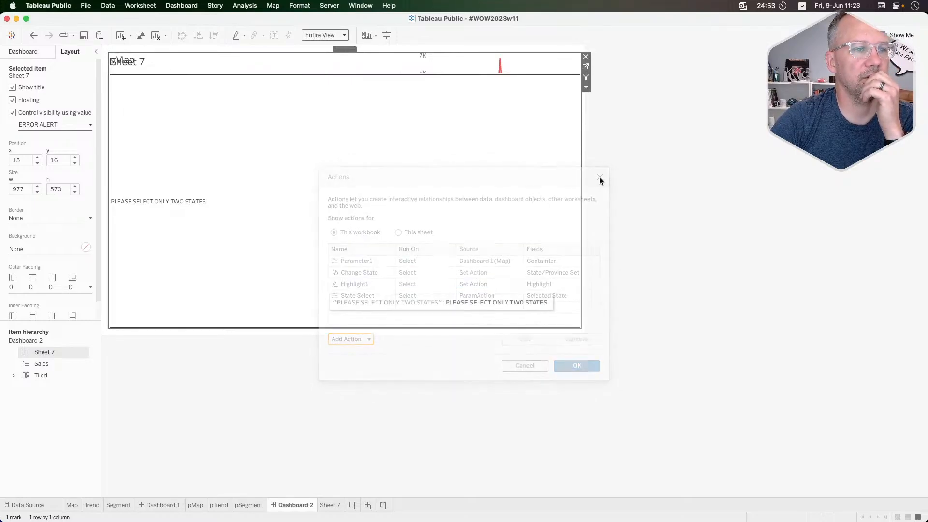
On Sheet 7, create a calculated field named RESET in the ParamAction data source and add it to the marks as Detail
{"action": "left_click", "coordinate": [586, 67]}
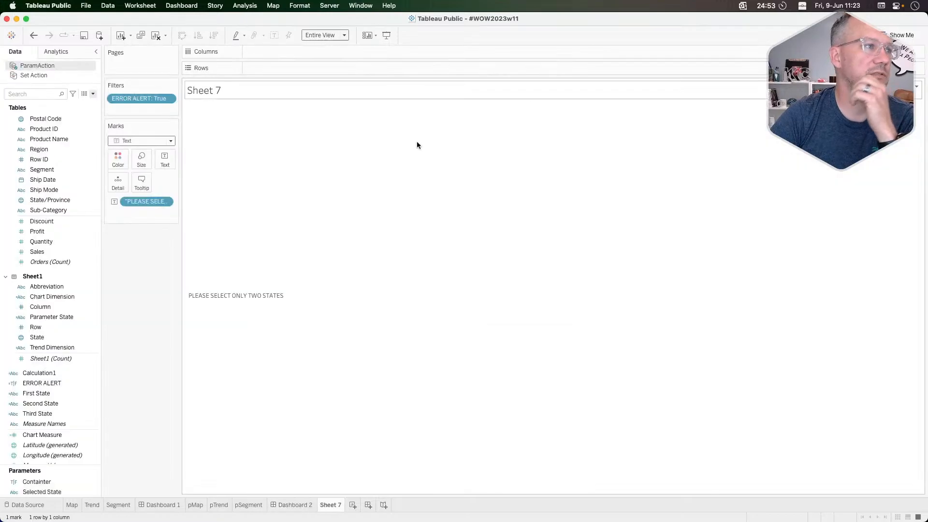
{"action": "left_click", "coordinate": [93, 93]}
{"action": "left_click", "coordinate": [85, 101]}
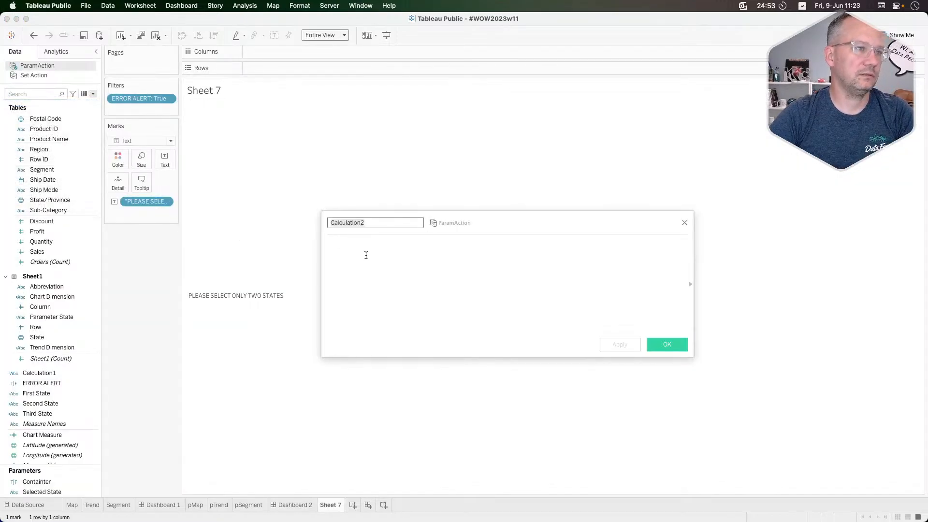
{"action": "type", "text": "RESET"}
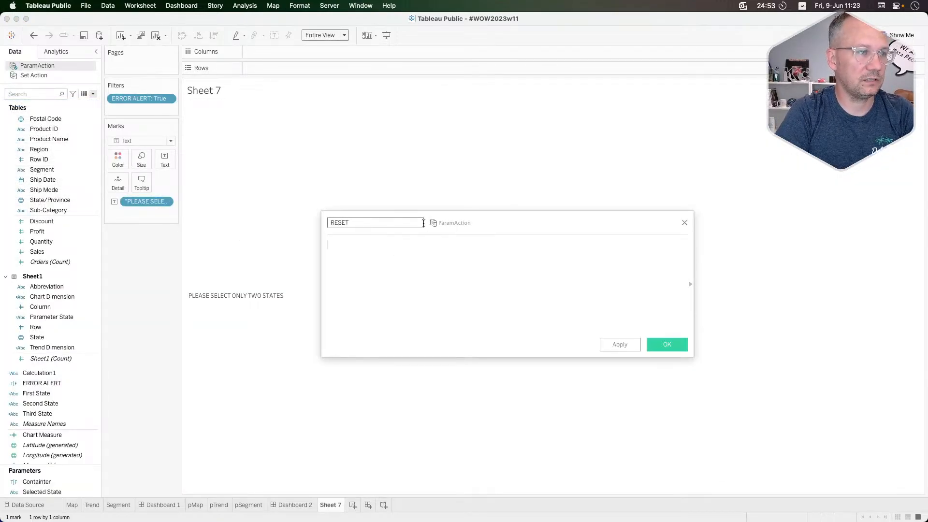
{"action": "left_click", "coordinate": [658, 345]}
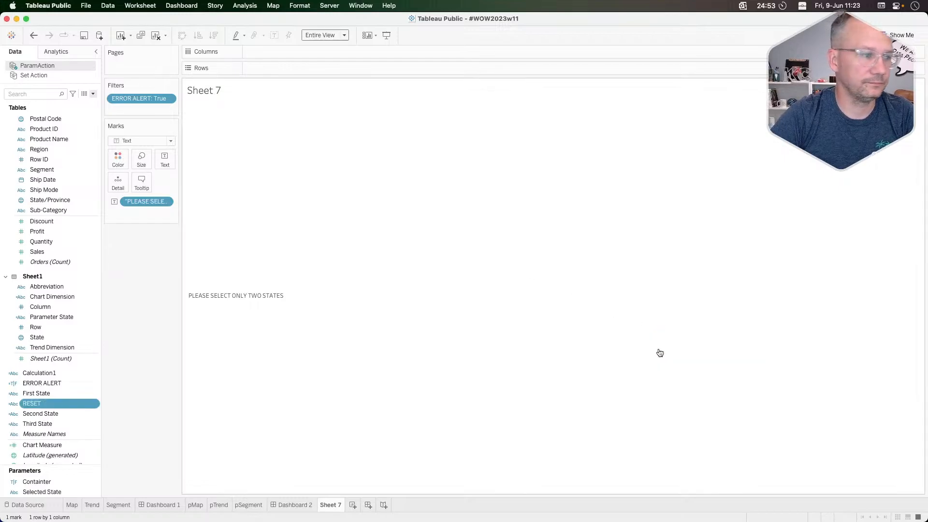
{"action": "left_click_drag", "start_coordinate": [34, 403], "coordinate": [116, 181]}
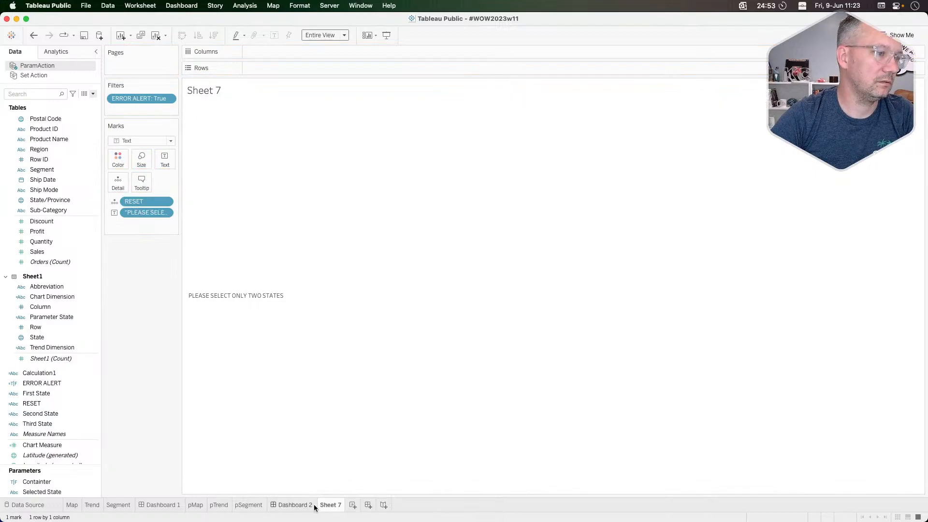
Start a parameter action named RESET on Dashboard 2 with only Sheet 7 as its source sheet
{"action": "left_click", "coordinate": [299, 505]}
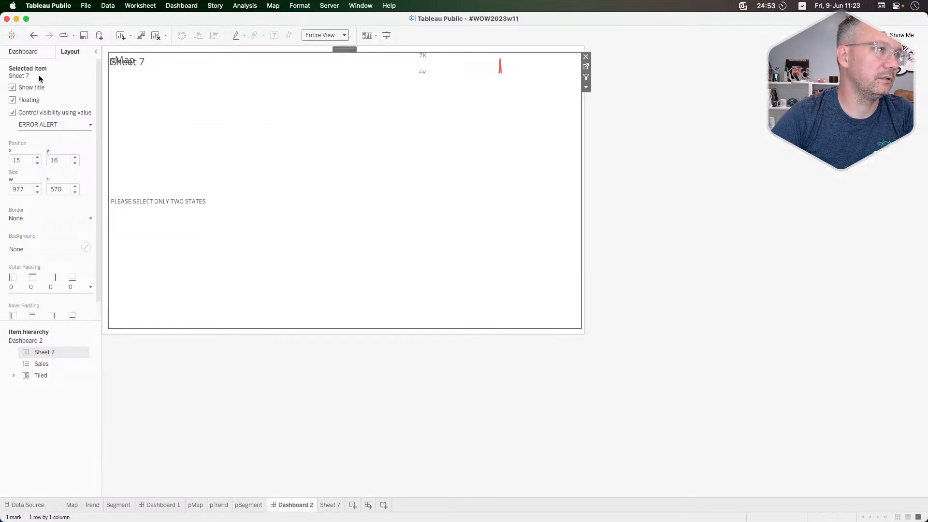
{"action": "left_click", "coordinate": [182, 6]}
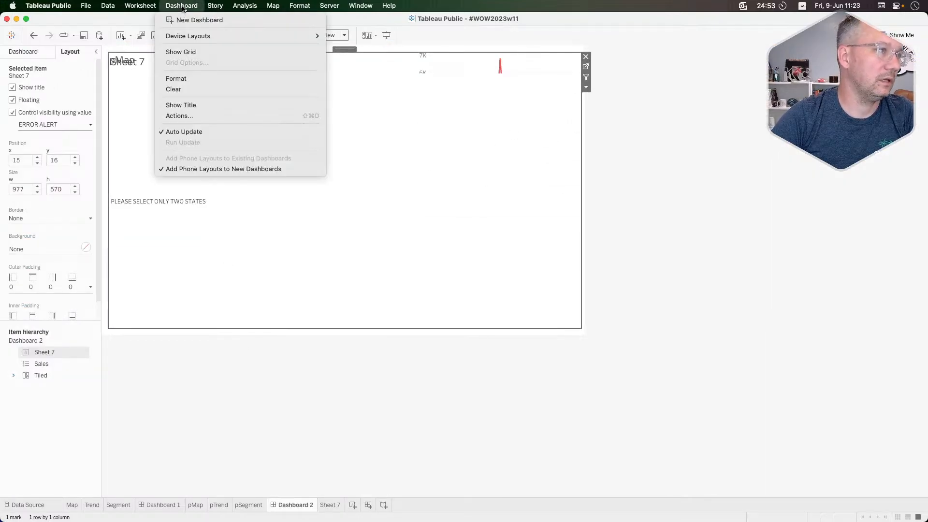
{"action": "left_click", "coordinate": [198, 114]}
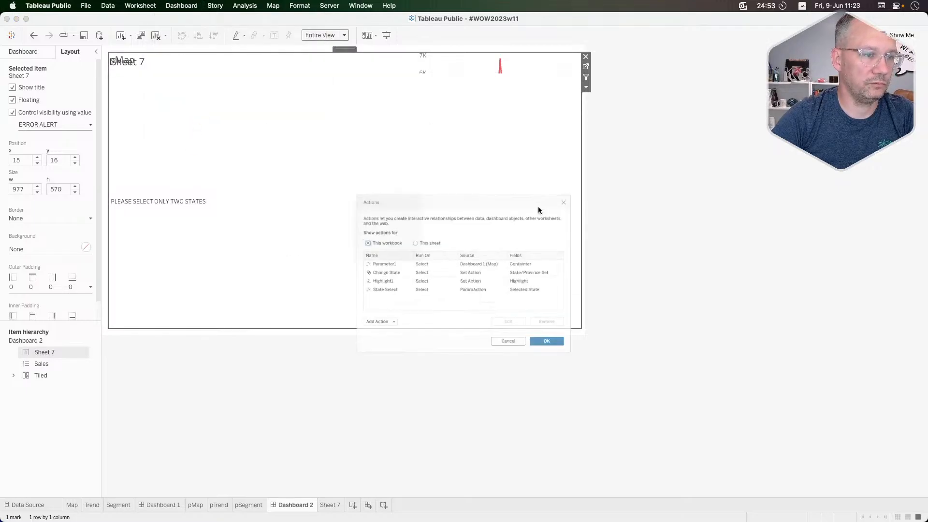
{"action": "left_click", "coordinate": [354, 340]}
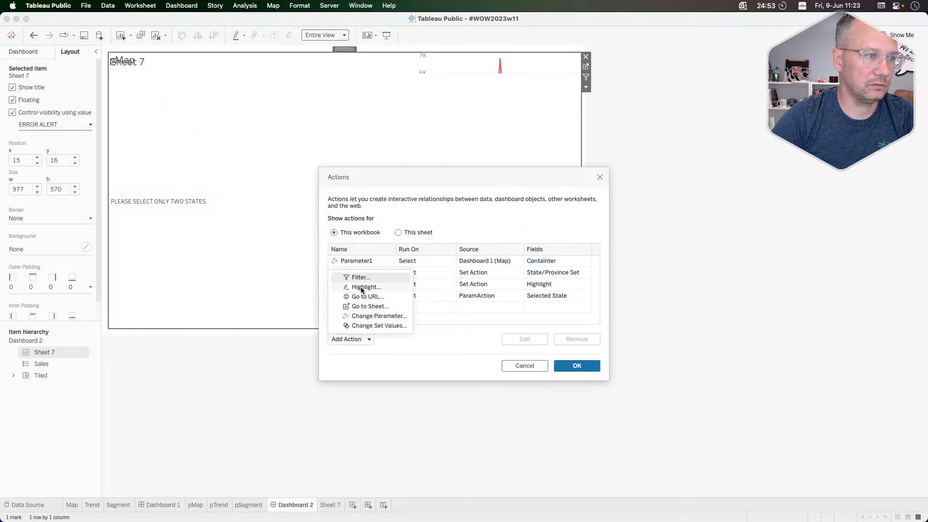
{"action": "left_click", "coordinate": [381, 316]}
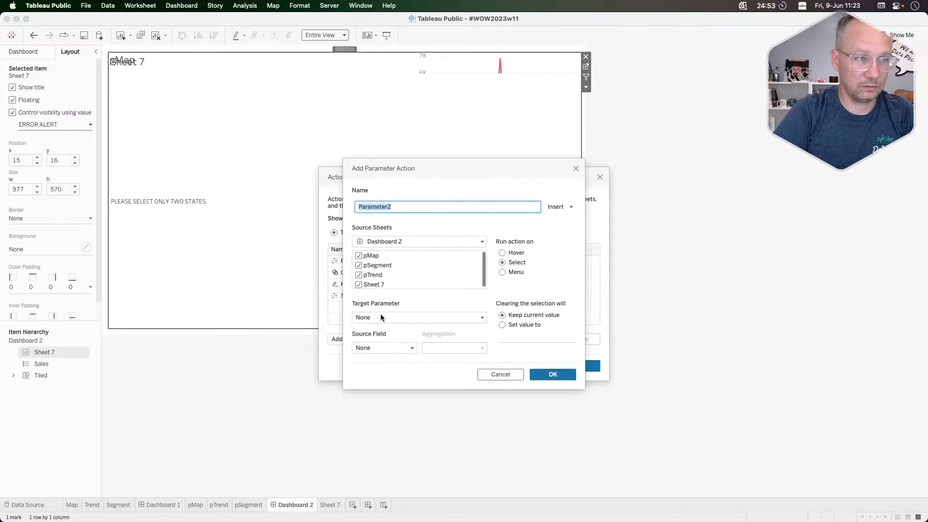
{"action": "type", "text": "RESET"}
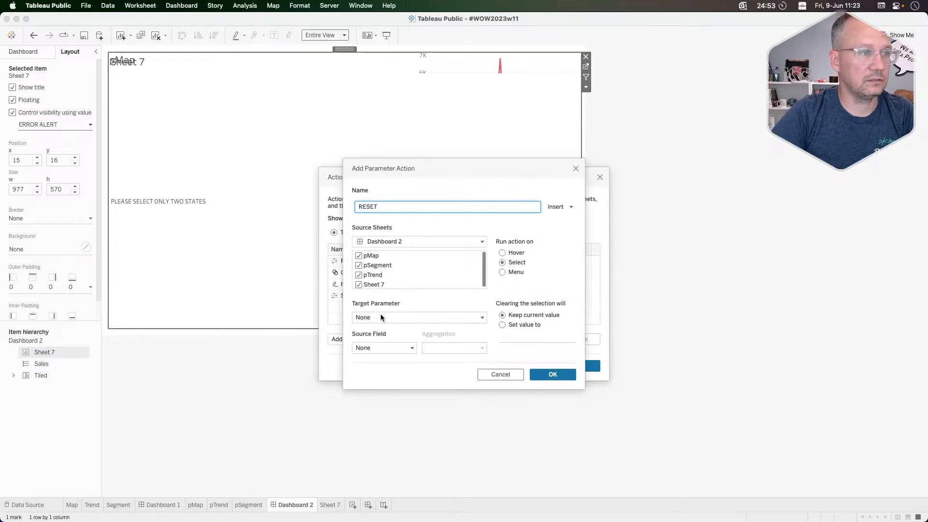
{"action": "left_click", "coordinate": [374, 257]}
{"action": "left_click", "coordinate": [374, 257]}
{"action": "left_click", "coordinate": [376, 265]}
{"action": "left_click", "coordinate": [370, 275]}
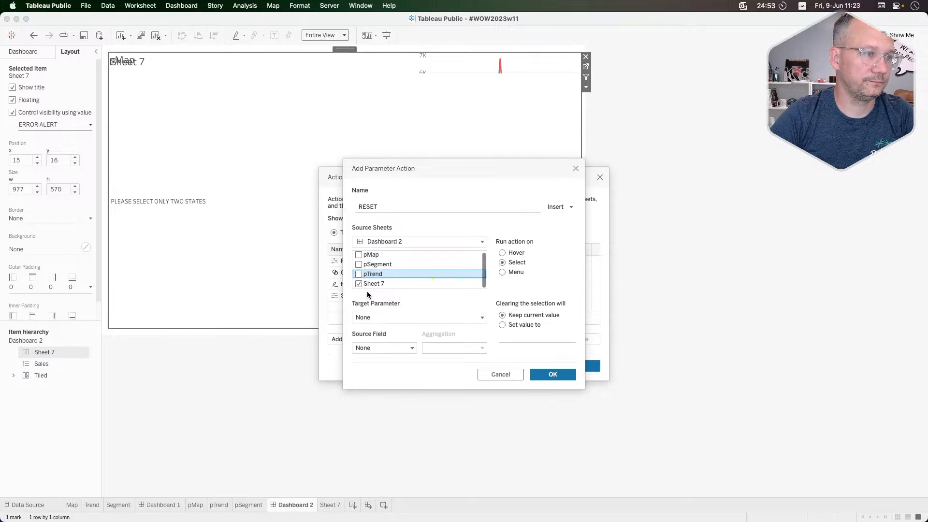
Set the RESET action's target parameter to Selected State and its source field to RESET, and save the action
{"action": "left_click", "coordinate": [369, 318]}
{"action": "left_click", "coordinate": [396, 349]}
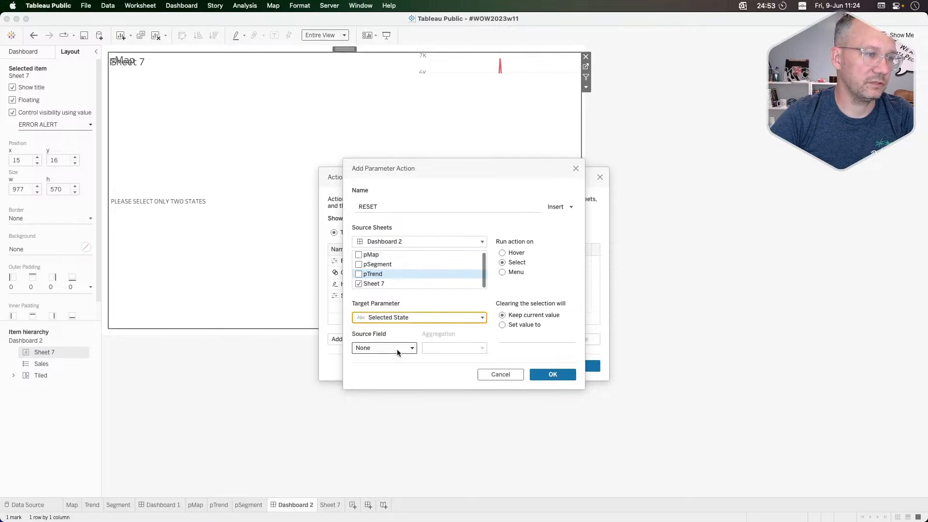
{"action": "left_click", "coordinate": [374, 349]}
{"action": "left_click", "coordinate": [416, 335]}
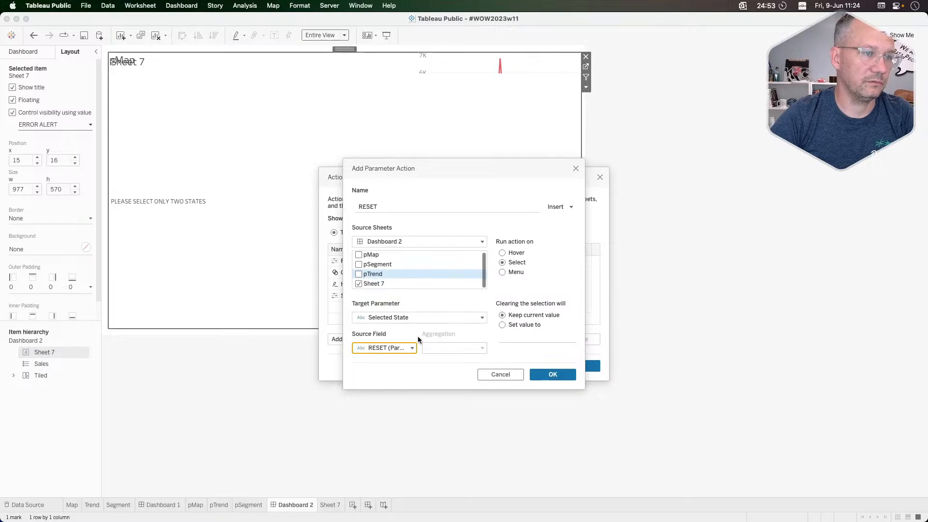
{"action": "left_click", "coordinate": [551, 375]}
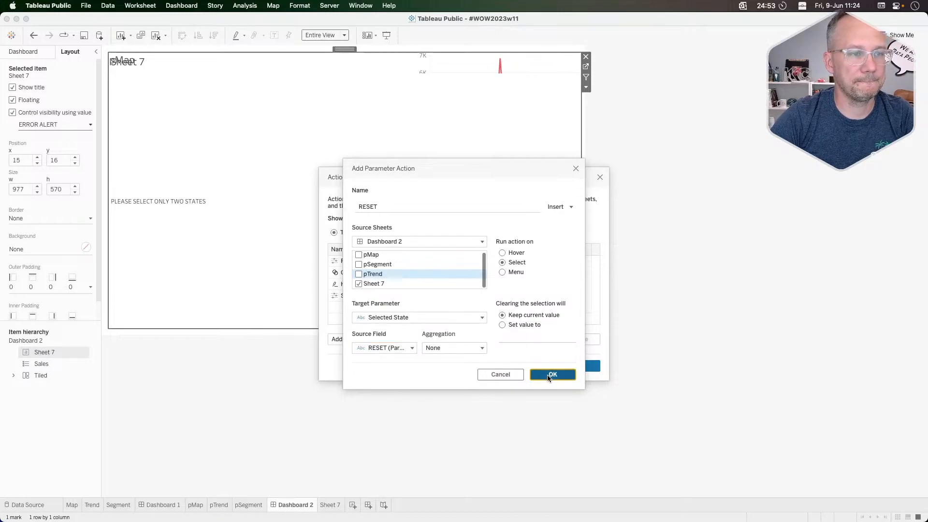
{"action": "left_click", "coordinate": [580, 366]}
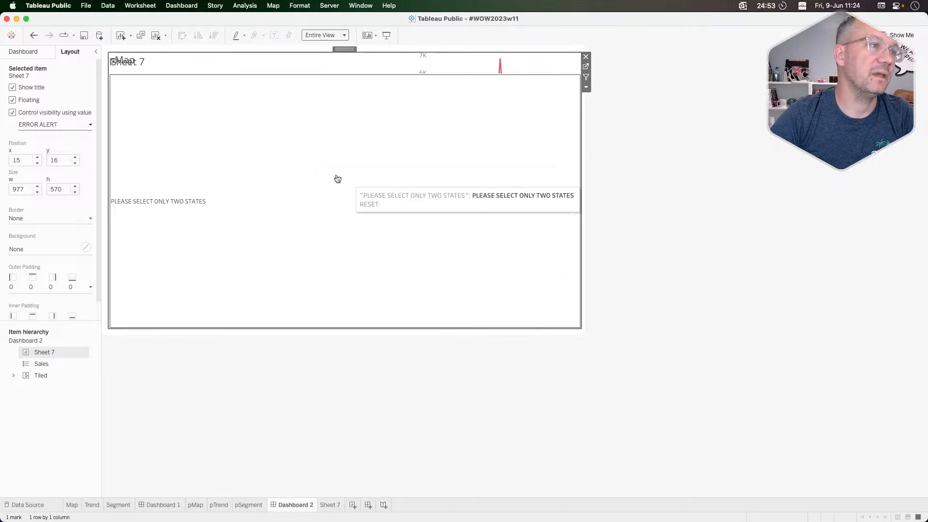
Test the reset by dismissing the error message on Dashboard 2, and select Ohio, Indiana and Kentucky on the map
{"action": "left_click", "coordinate": [288, 163]}
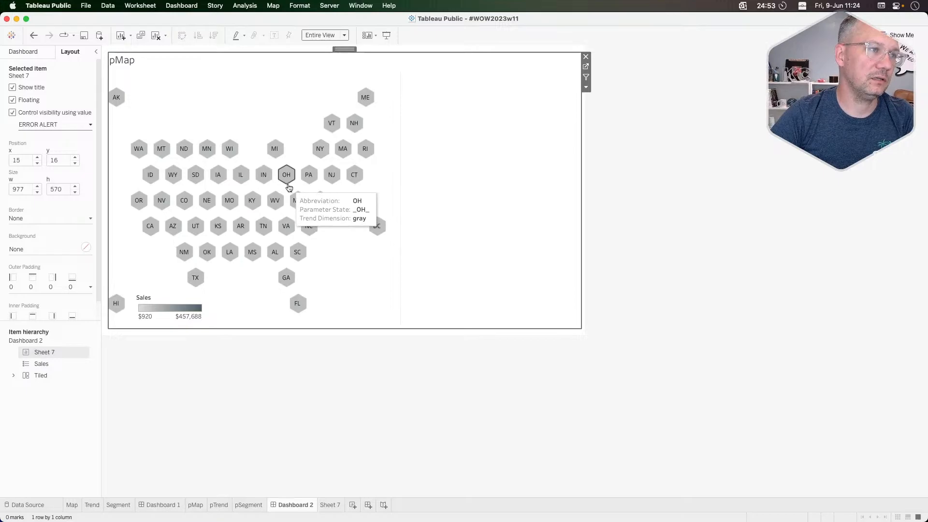
{"action": "left_click", "coordinate": [288, 180]}
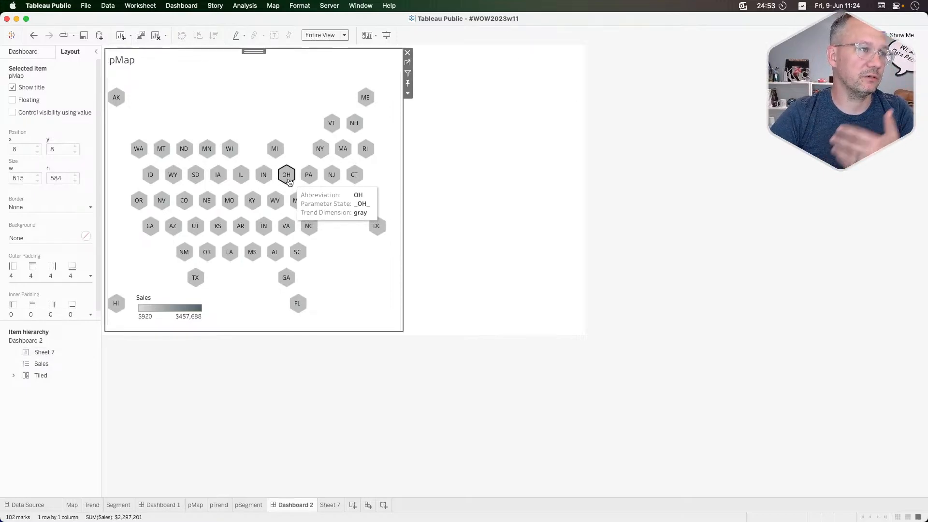
{"action": "left_click", "coordinate": [263, 178]}
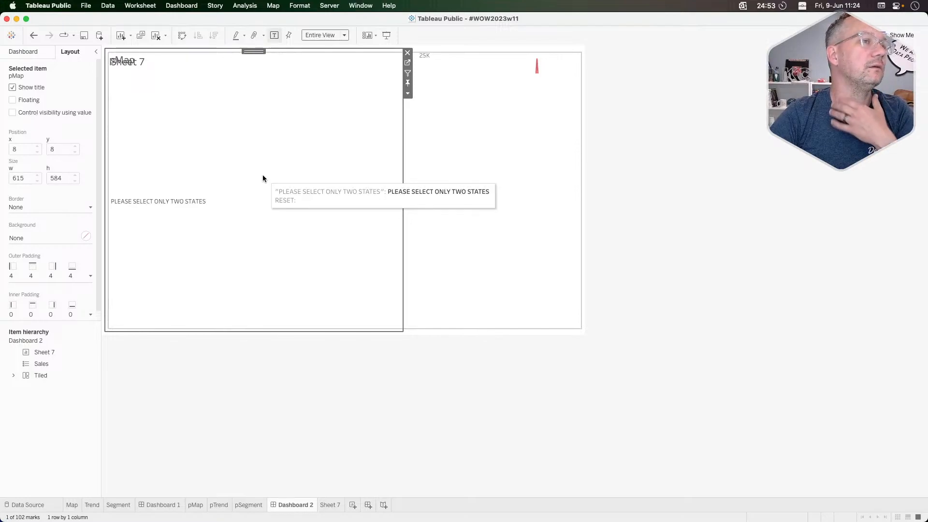
Review the formula of the ERROR ALERT calculated field from the pMap sheet without changing it
{"action": "left_click", "coordinate": [406, 63]}
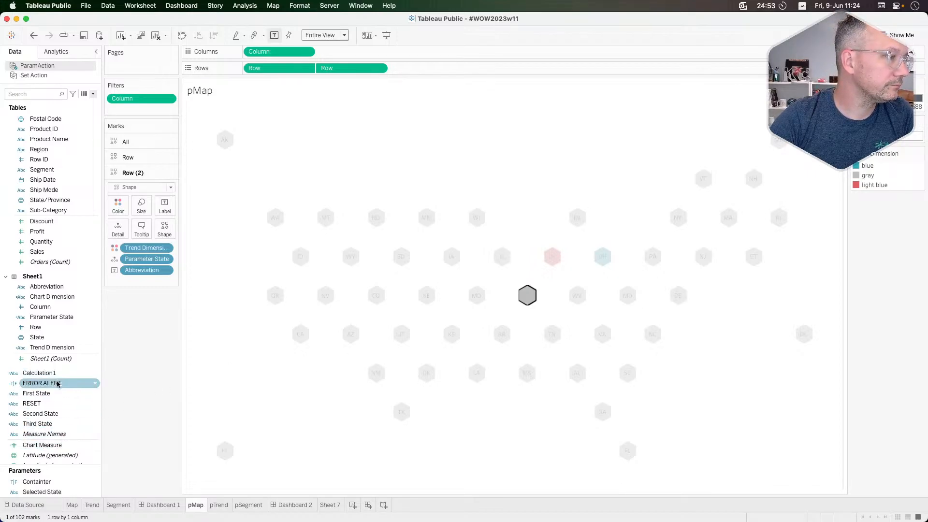
{"action": "right_click", "coordinate": [58, 380]}
{"action": "left_click", "coordinate": [82, 225]}
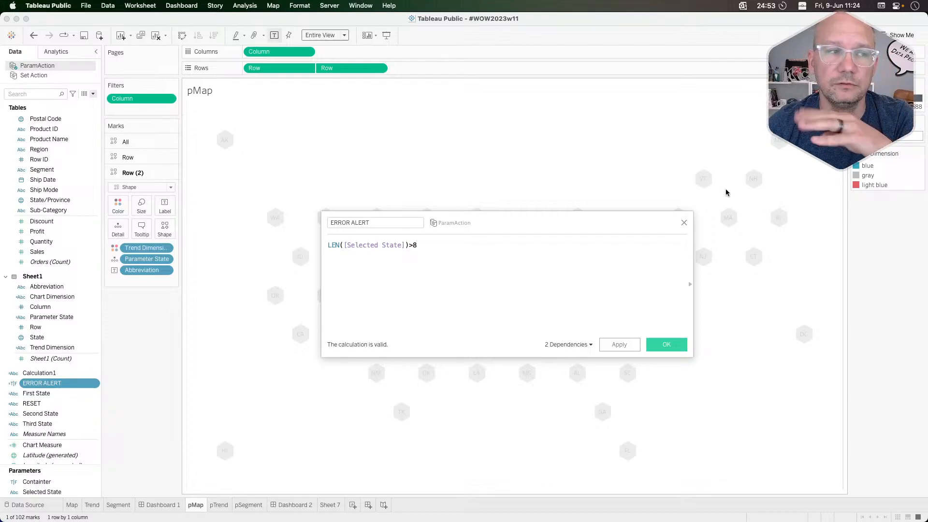
{"action": "left_click", "coordinate": [666, 344]}
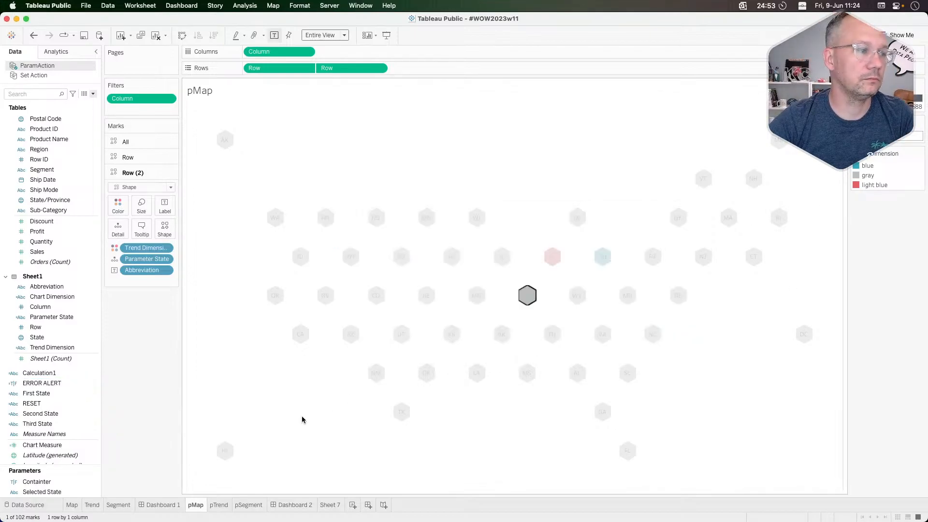
On Dashboard 2, add Illinois to the selected Indiana and Ohio to trigger the error message, and reset the selection through the message
{"action": "left_click", "coordinate": [160, 505]}
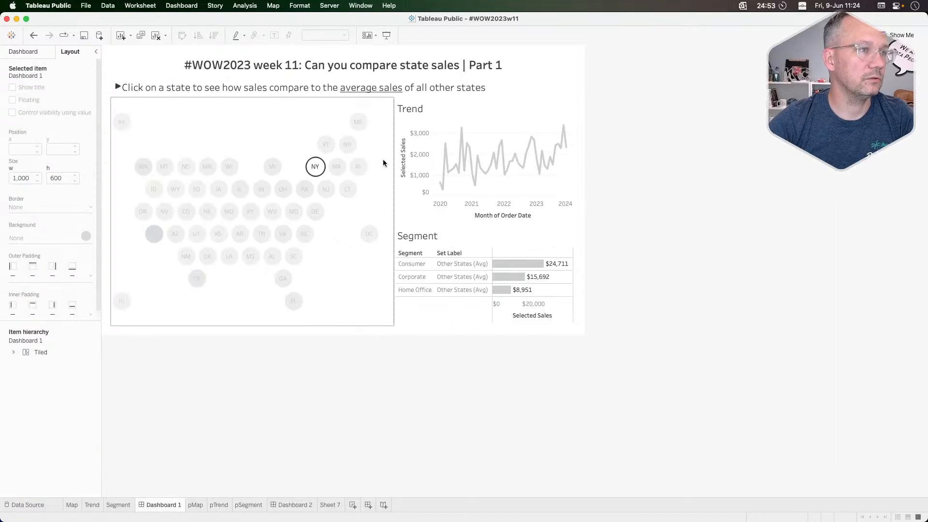
{"action": "left_click", "coordinate": [293, 505]}
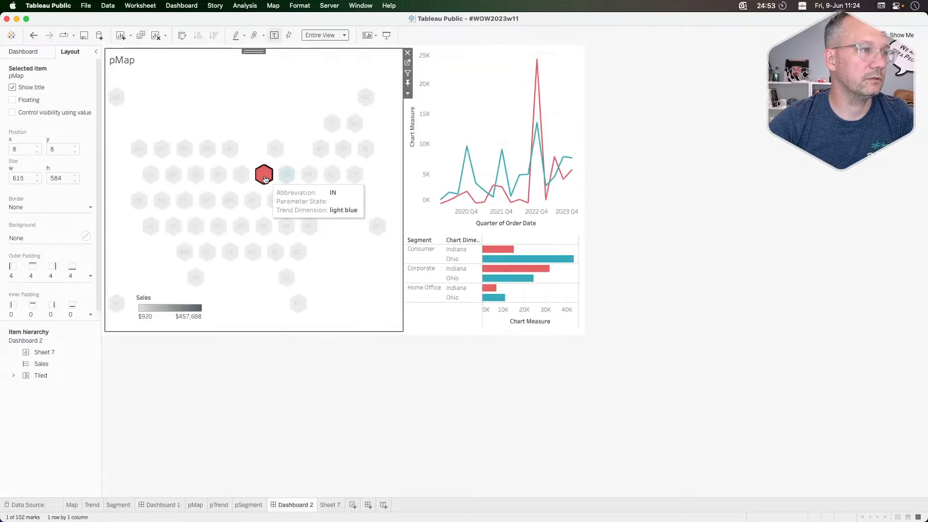
{"action": "left_click", "coordinate": [242, 176]}
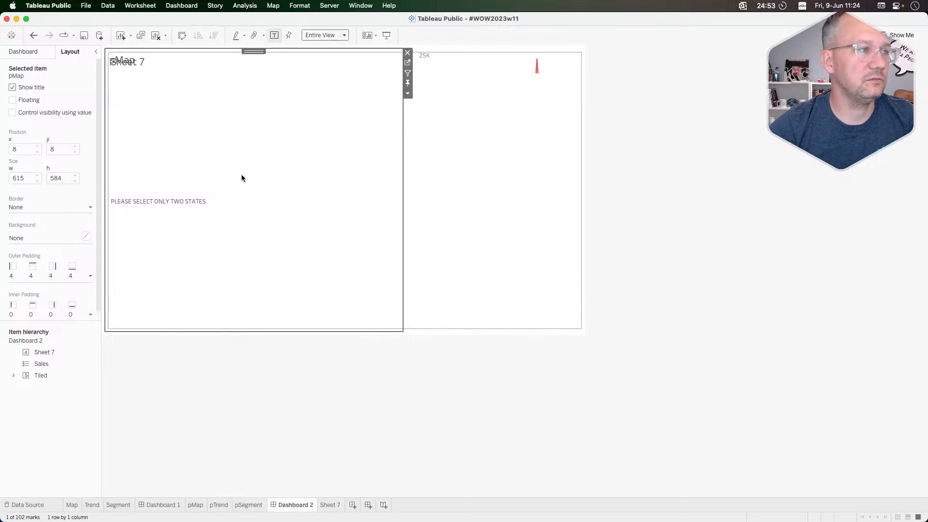
{"action": "left_click", "coordinate": [254, 202]}
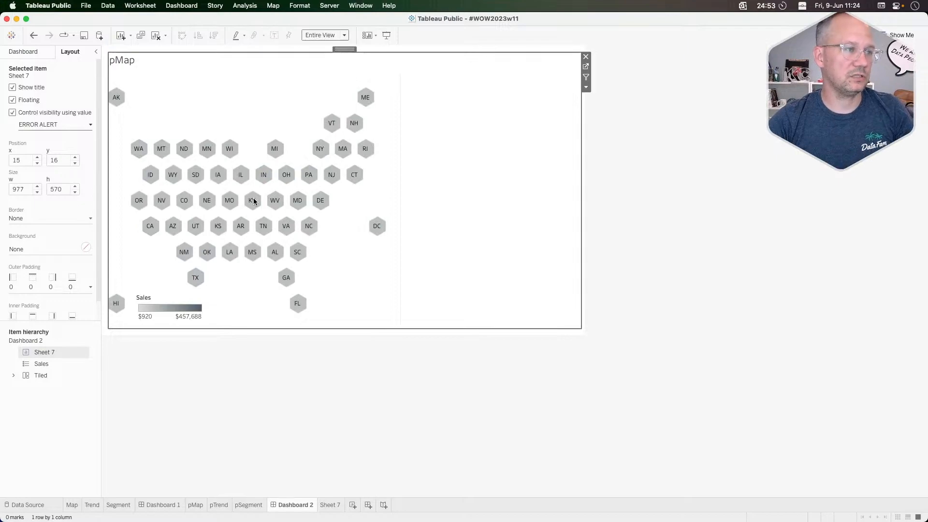
{"action": "left_click", "coordinate": [719, 109]}
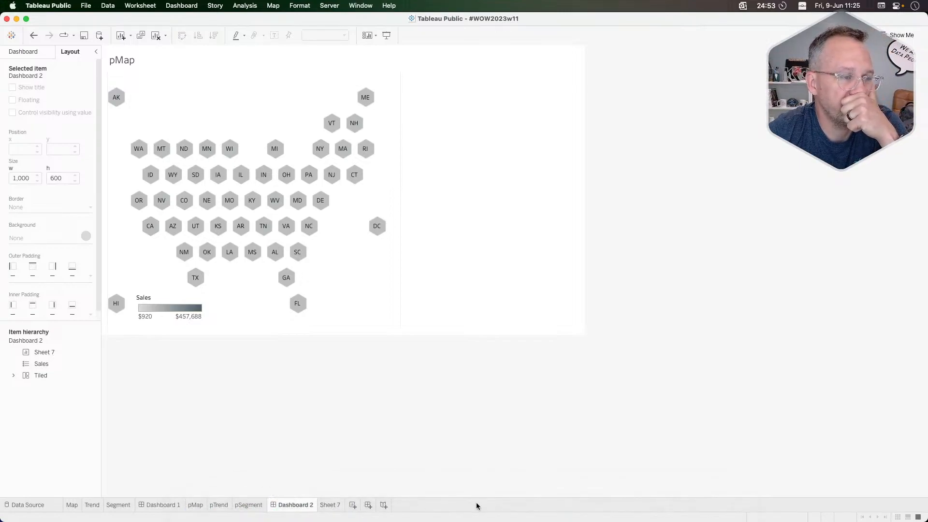
Switch to OBS Studio and move its window off the visible display
{"action": "mouse_move", "coordinate": [584, 517]}
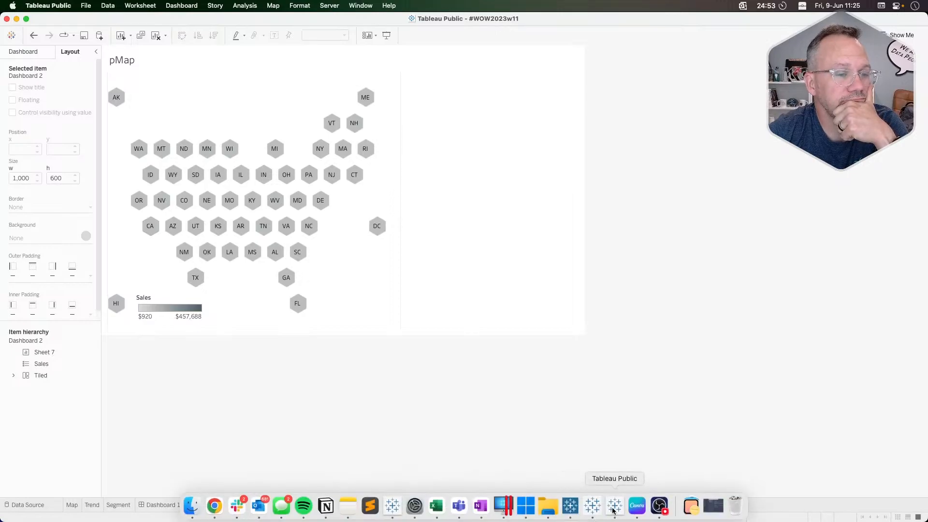
{"action": "left_click", "coordinate": [659, 506]}
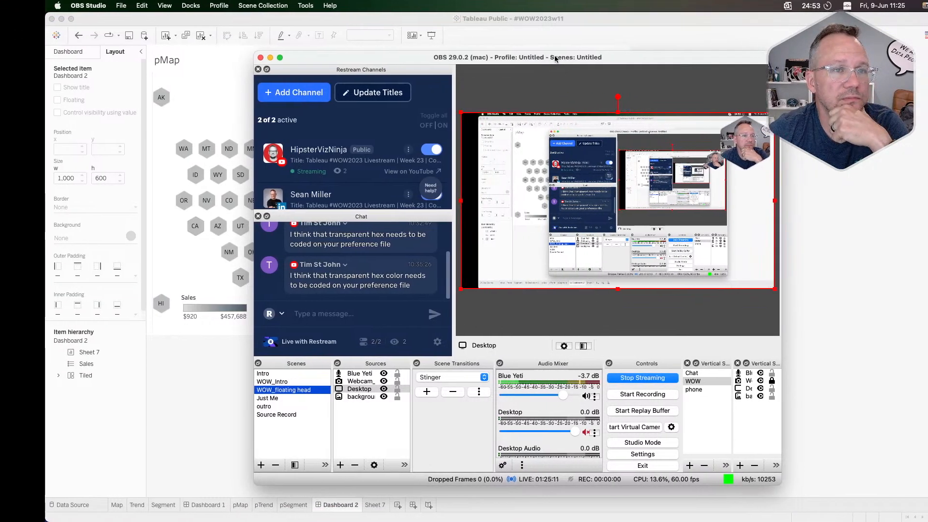
{"action": "left_click_drag", "start_coordinate": [555, 58], "coordinate": [927, 110]}
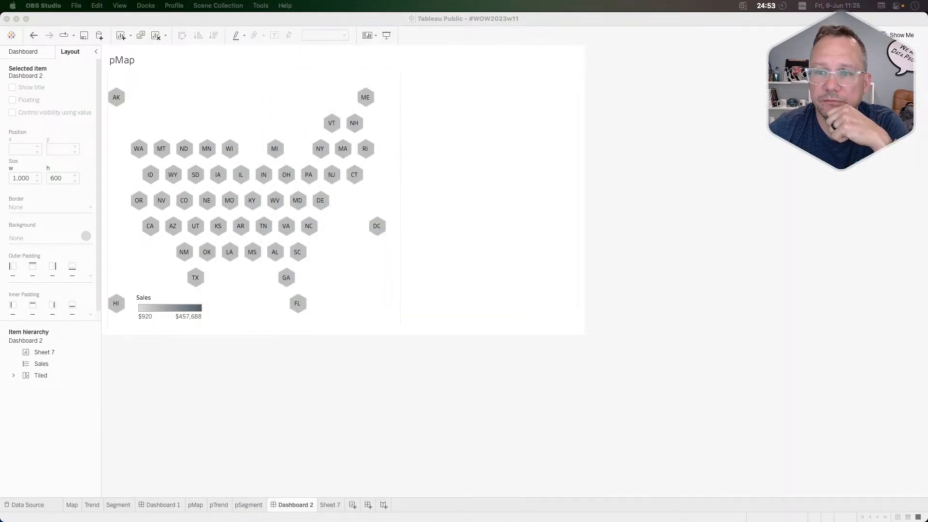